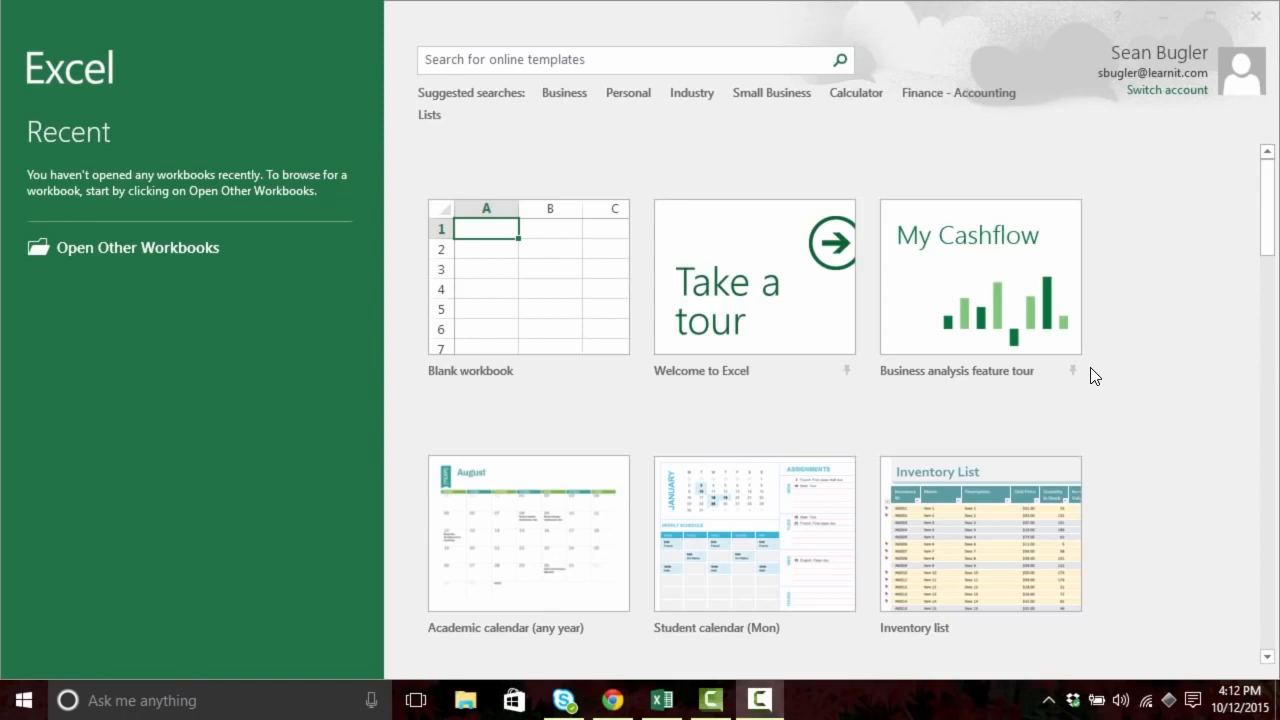
Step: Search the online templates for "grocery list" and look through the matching templates
left_click(1271, 207)
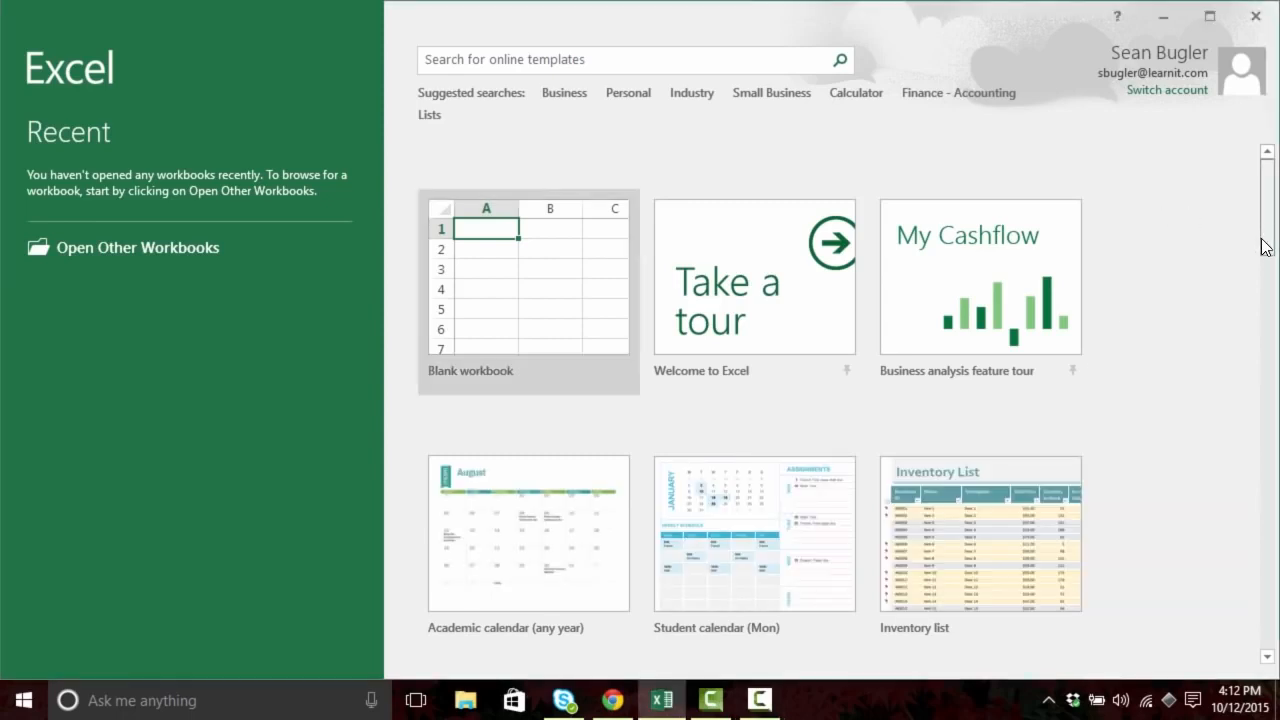
scroll(1262, 240, "down", 3)
left_click_drag(1261, 267, 1266, 170)
left_click(566, 62)
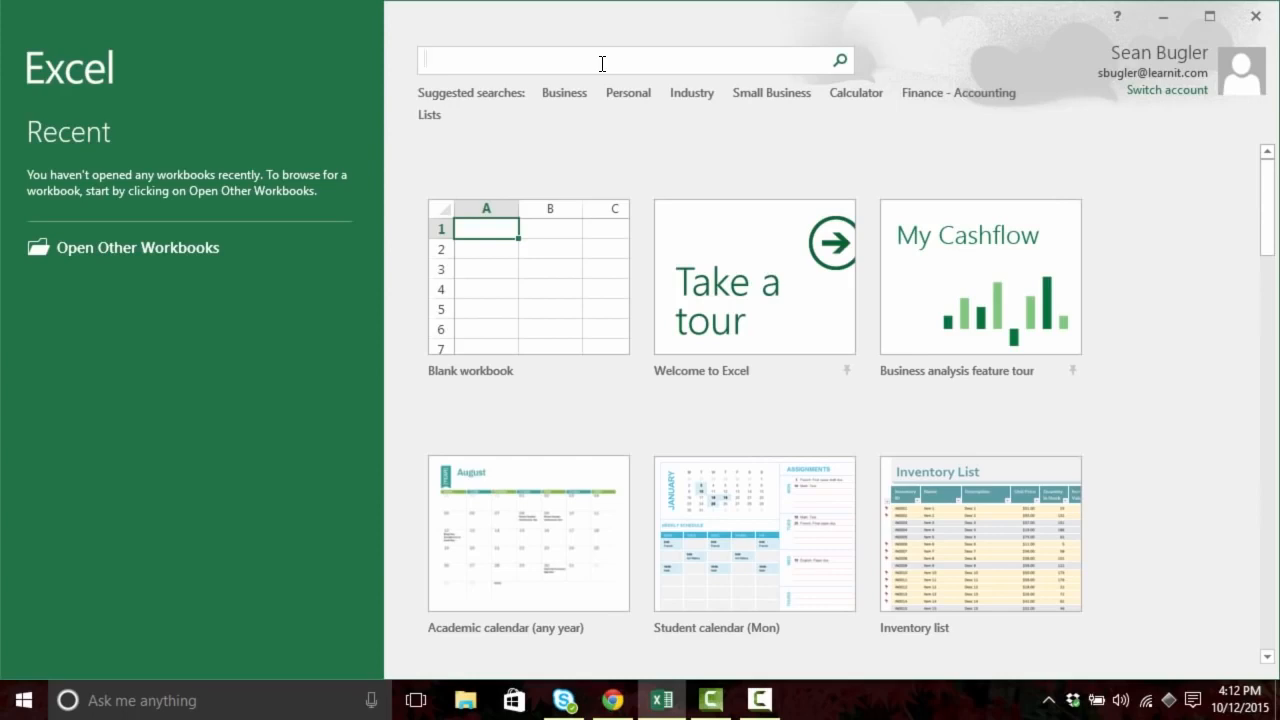
type("grocery list")
key("Return")
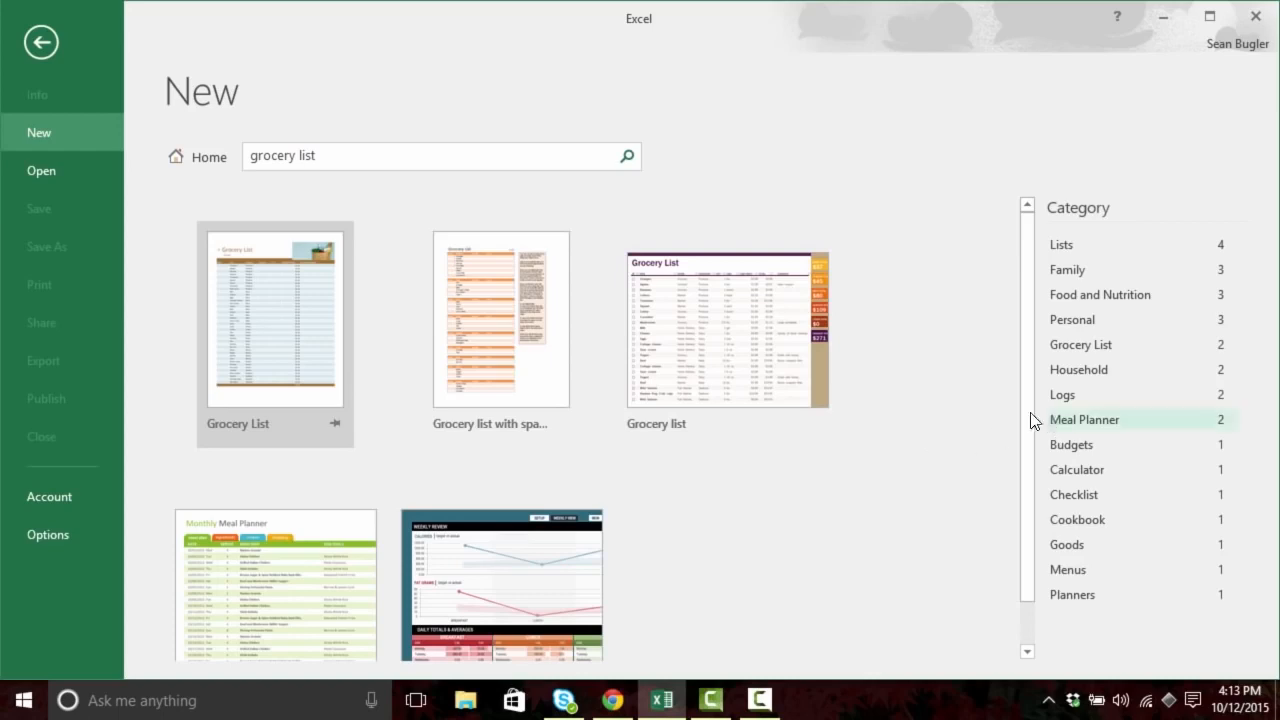
scroll(1021, 465, "down", 1)
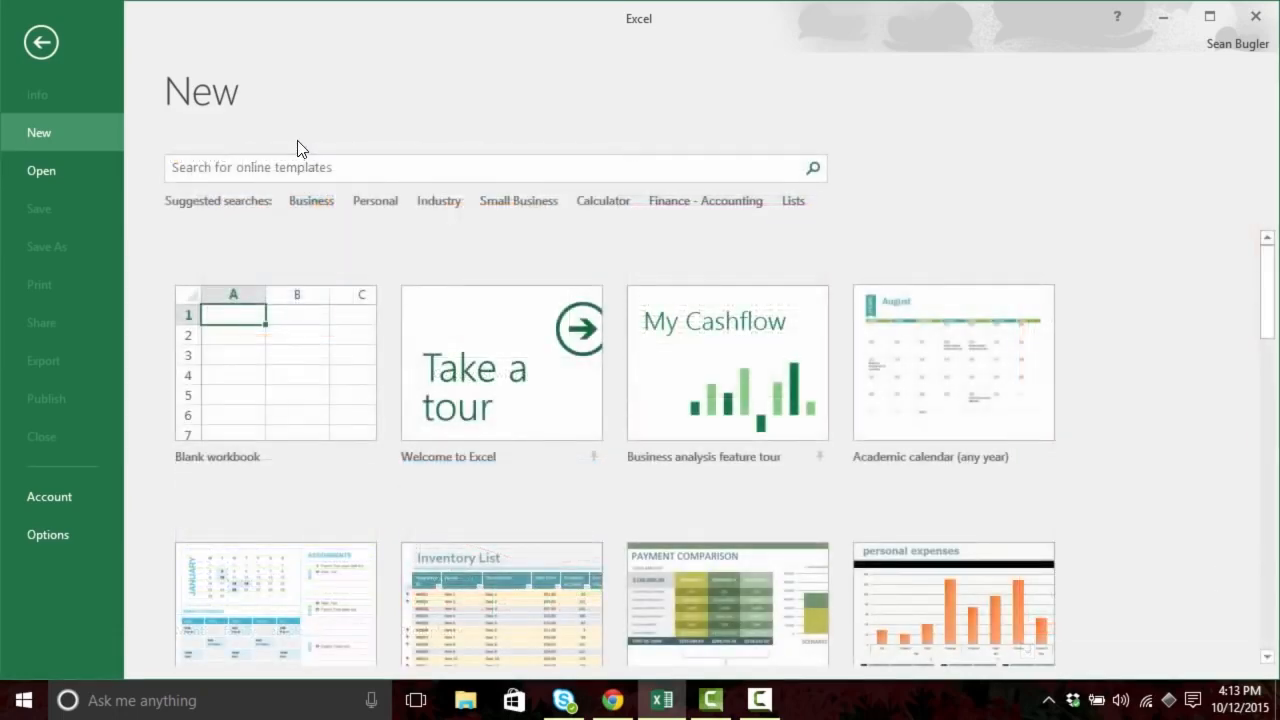
Step: Create a new blank workbook from the template gallery
left_click(277, 358)
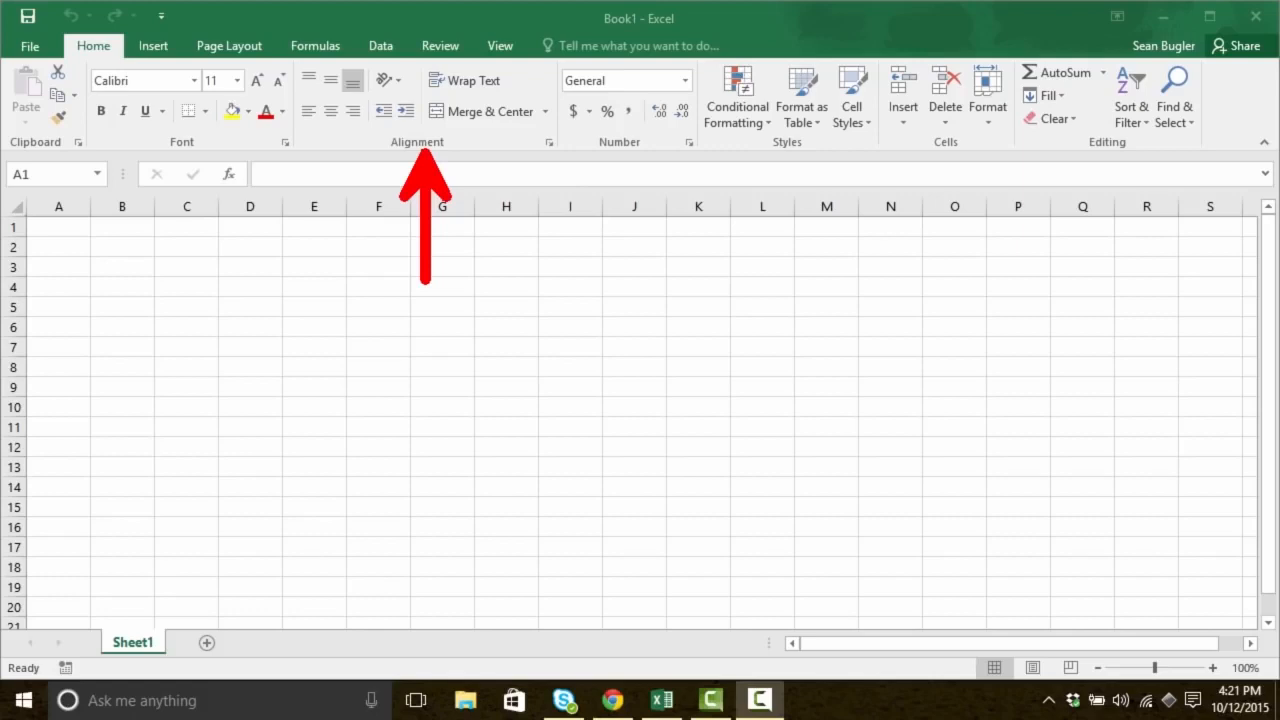
Step: Examine the Insert, Page Layout, Formulas, Data and Review commands on the ribbon, and return to the Home commands
left_click(149, 42)
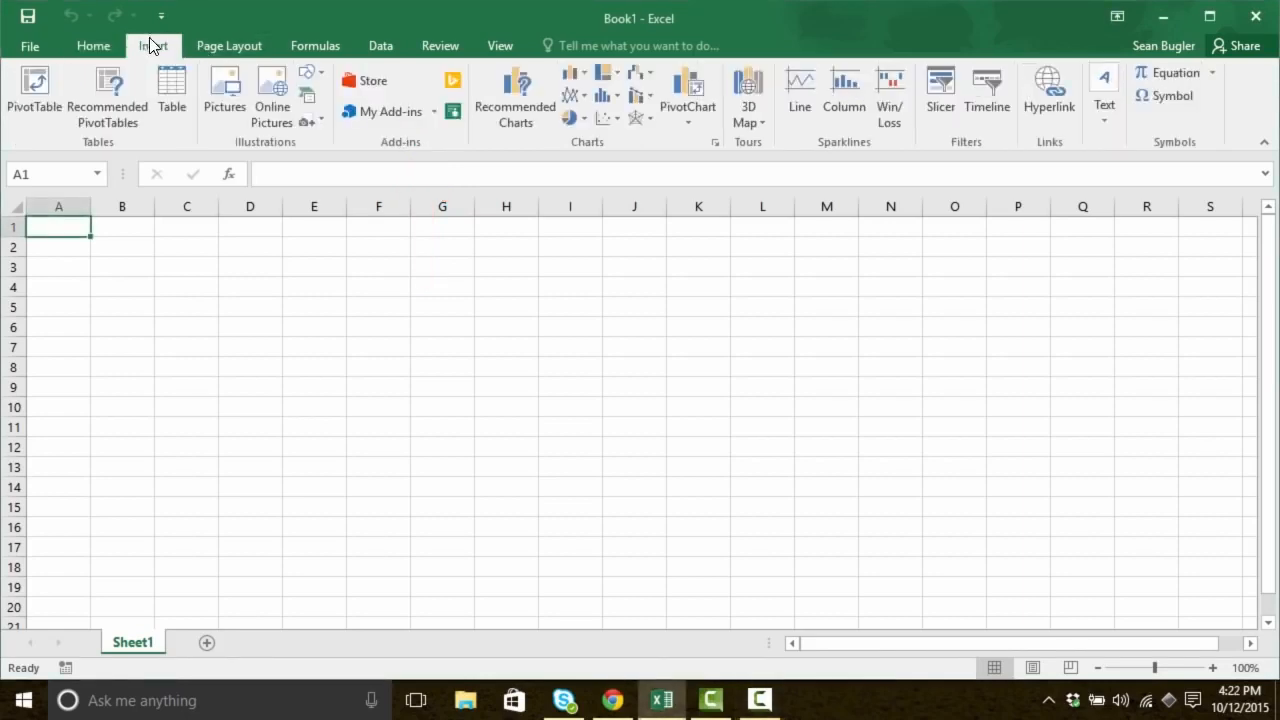
left_click(223, 43)
left_click(290, 42)
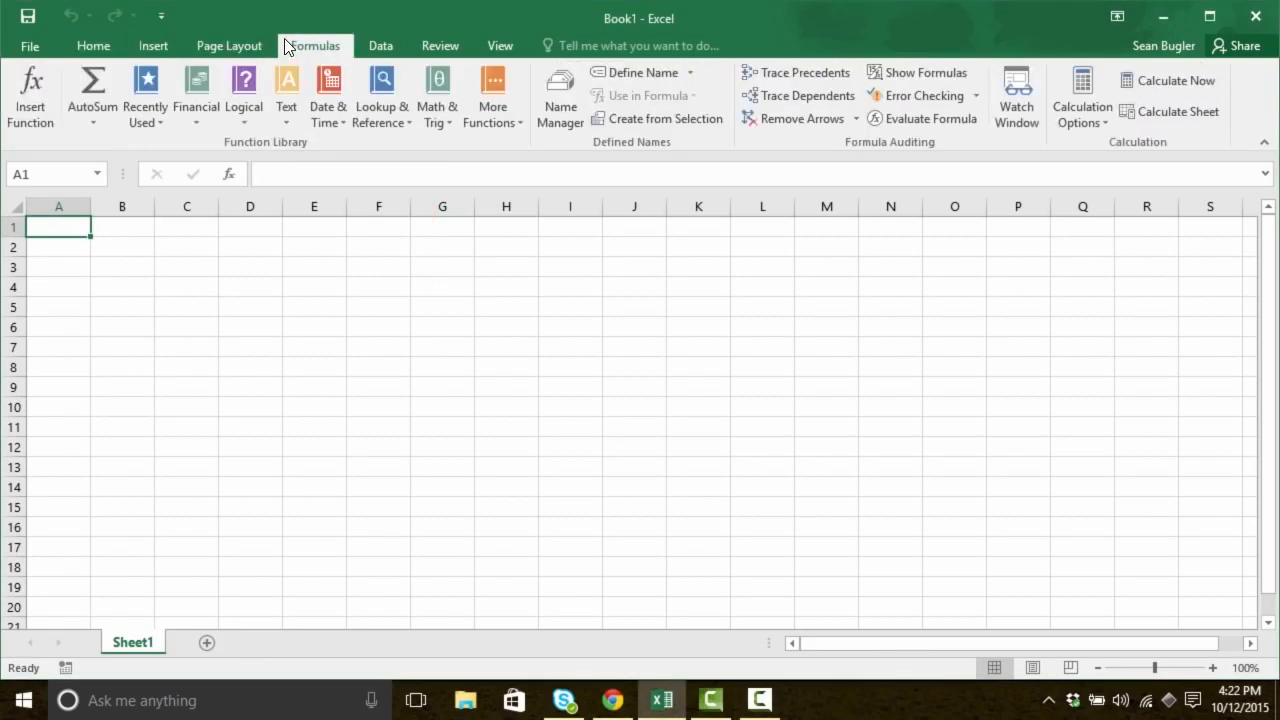
left_click(384, 42)
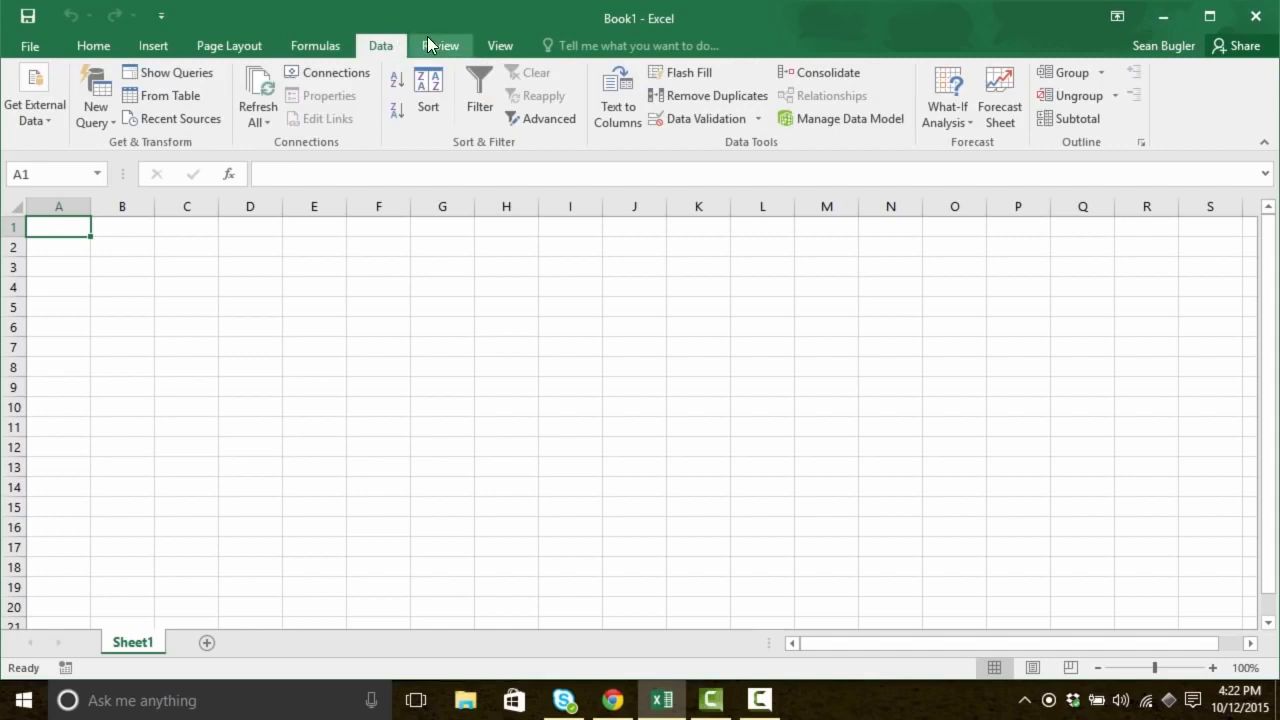
left_click(428, 40)
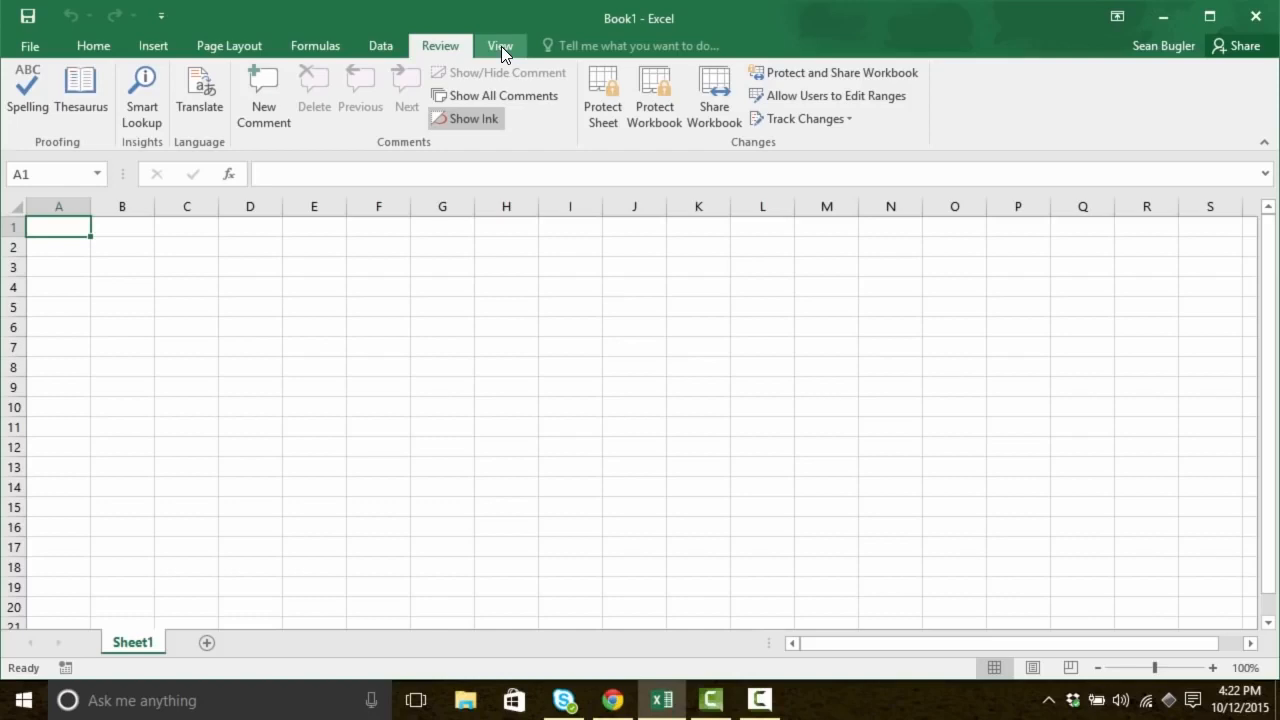
left_click(112, 48)
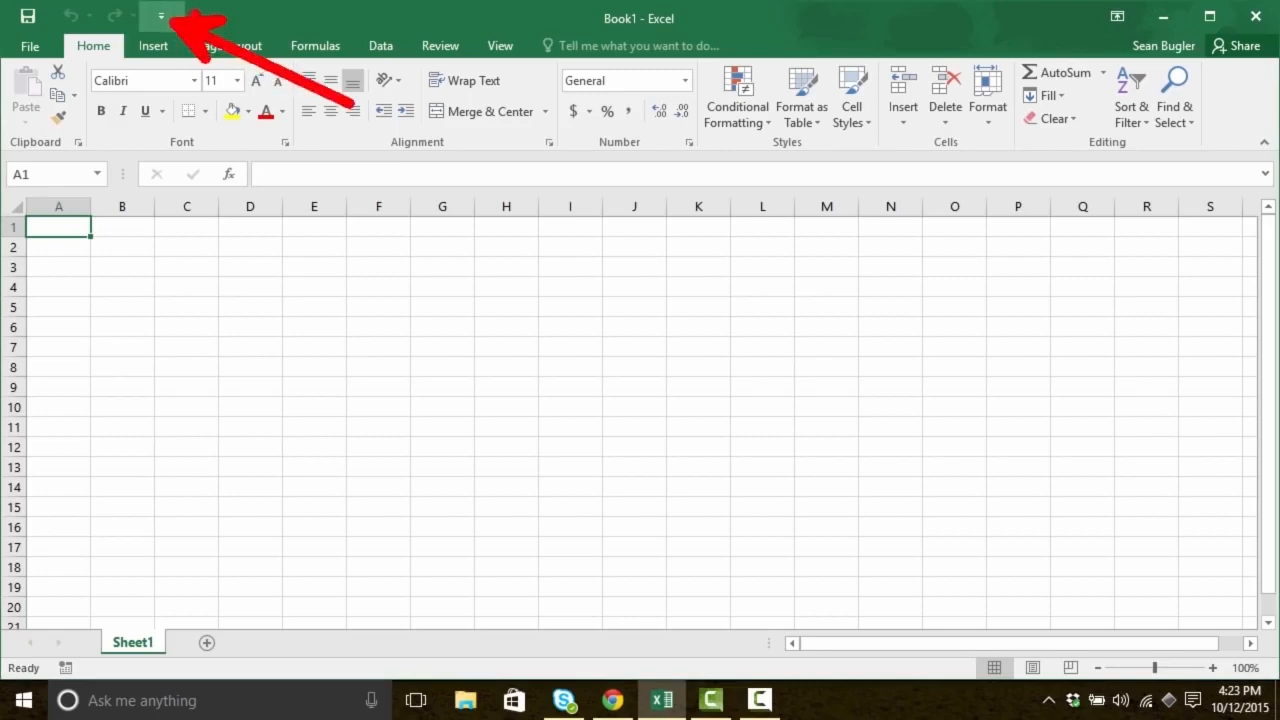
Step: Add the New command to the Quick Access Toolbar
left_click(170, 15)
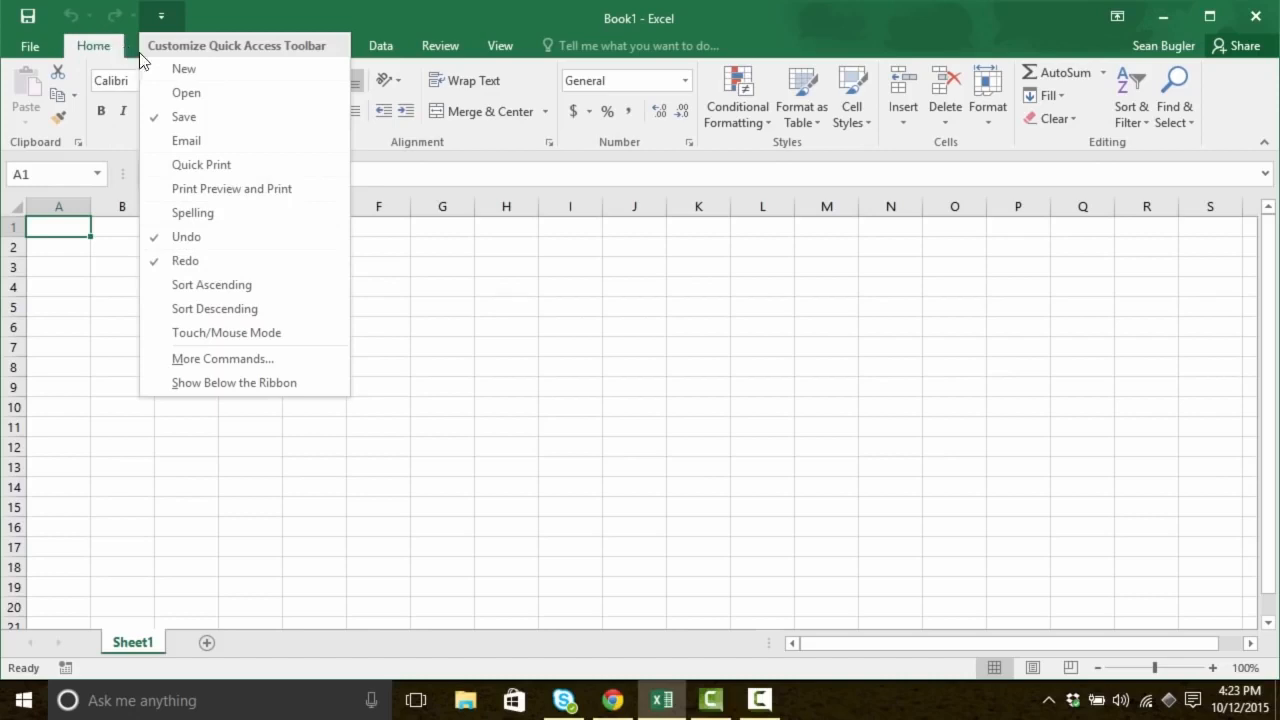
left_click(237, 75)
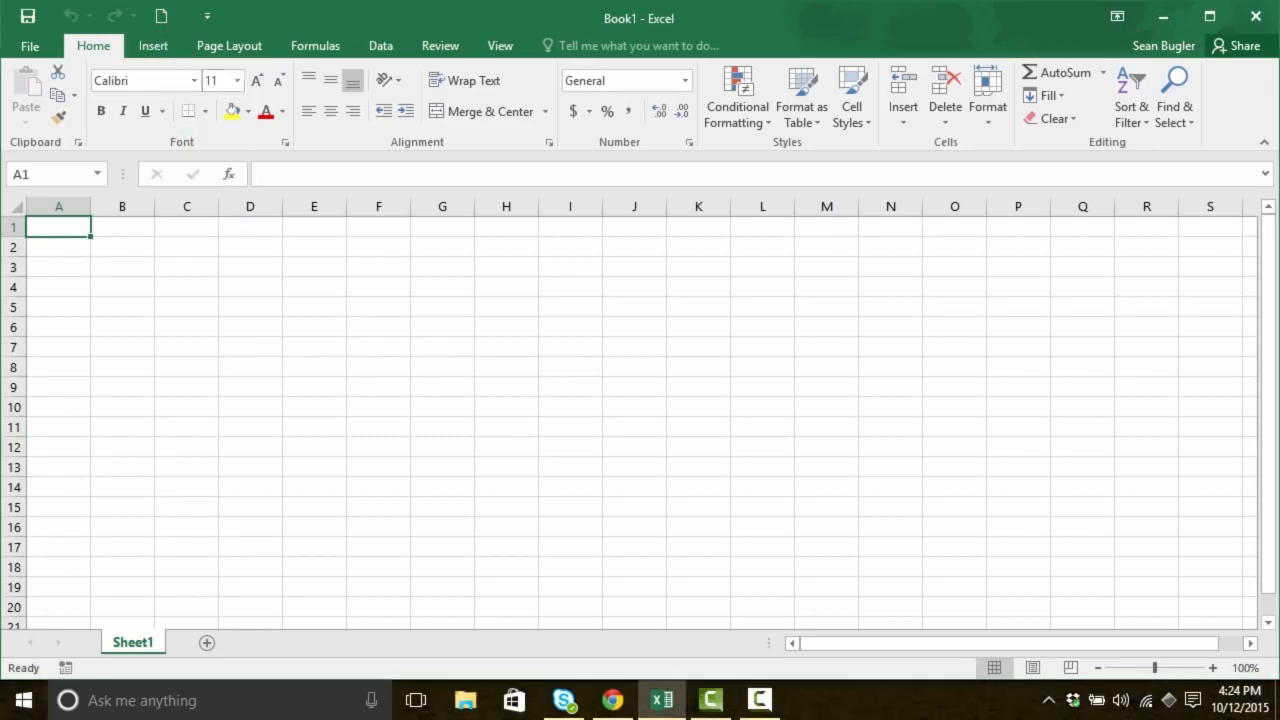
left_click(209, 15)
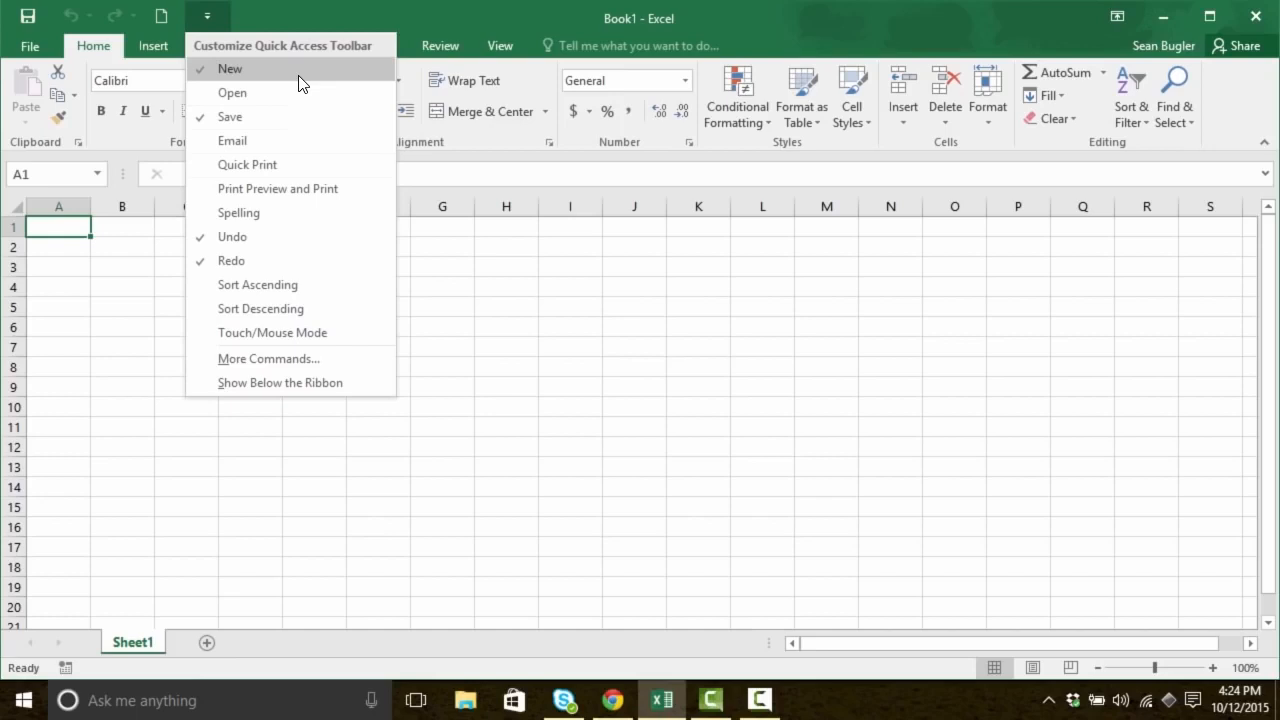
left_click(203, 17)
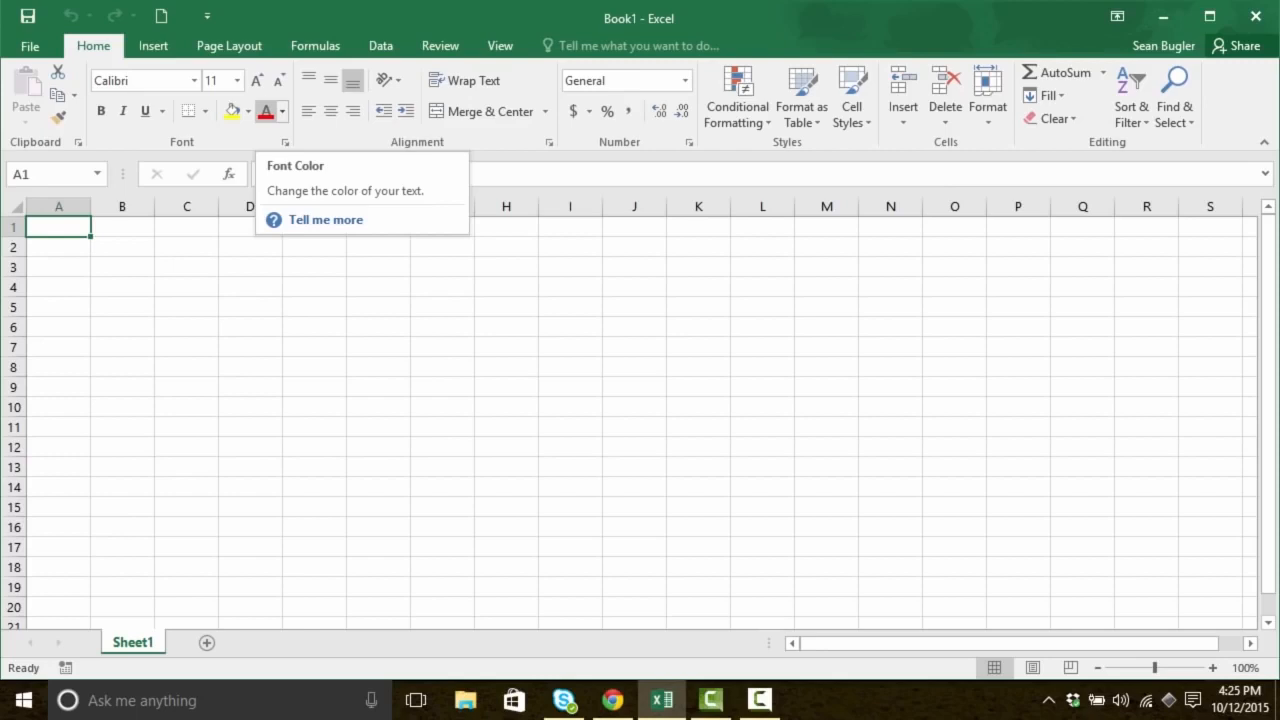
left_click(207, 16)
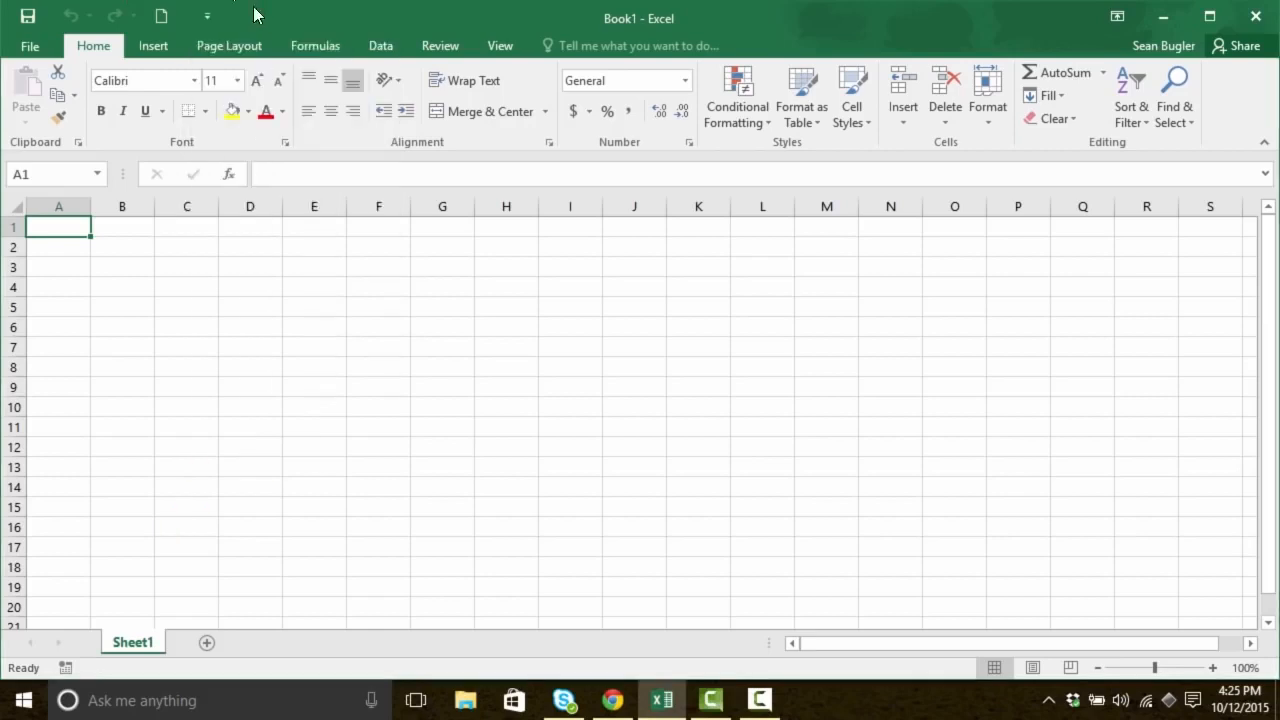
left_click(207, 16)
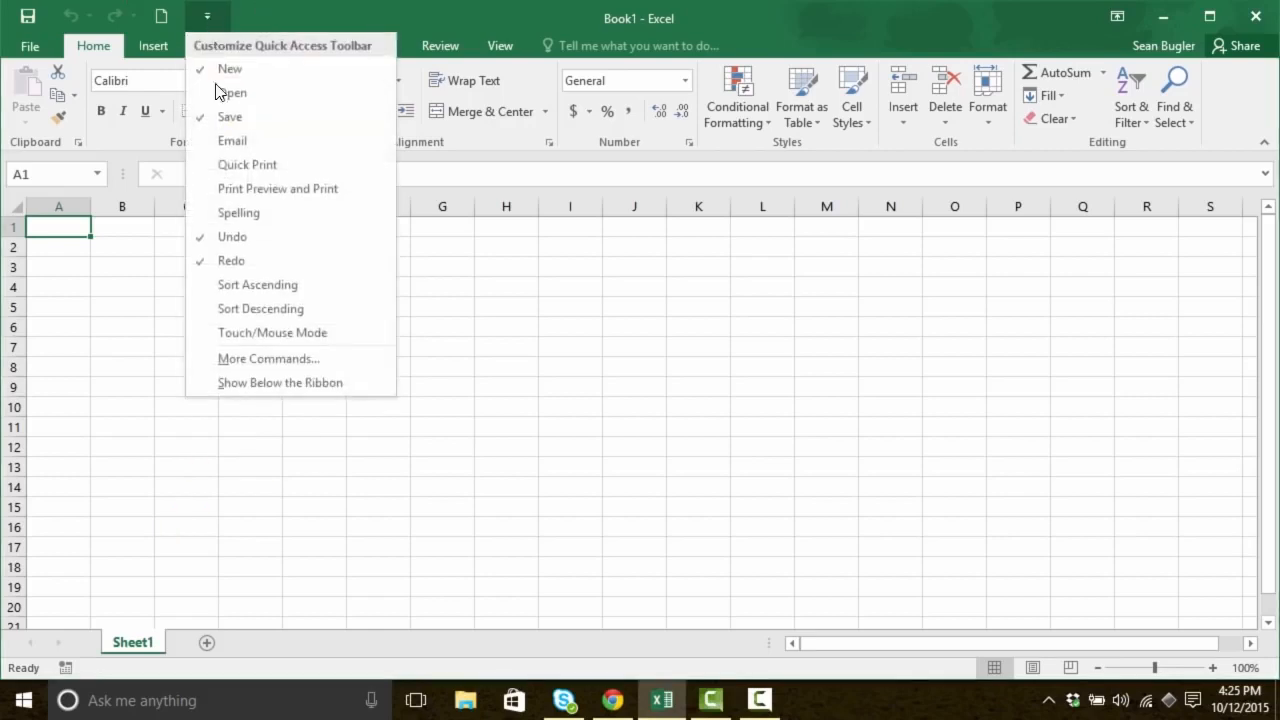
left_click(313, 362)
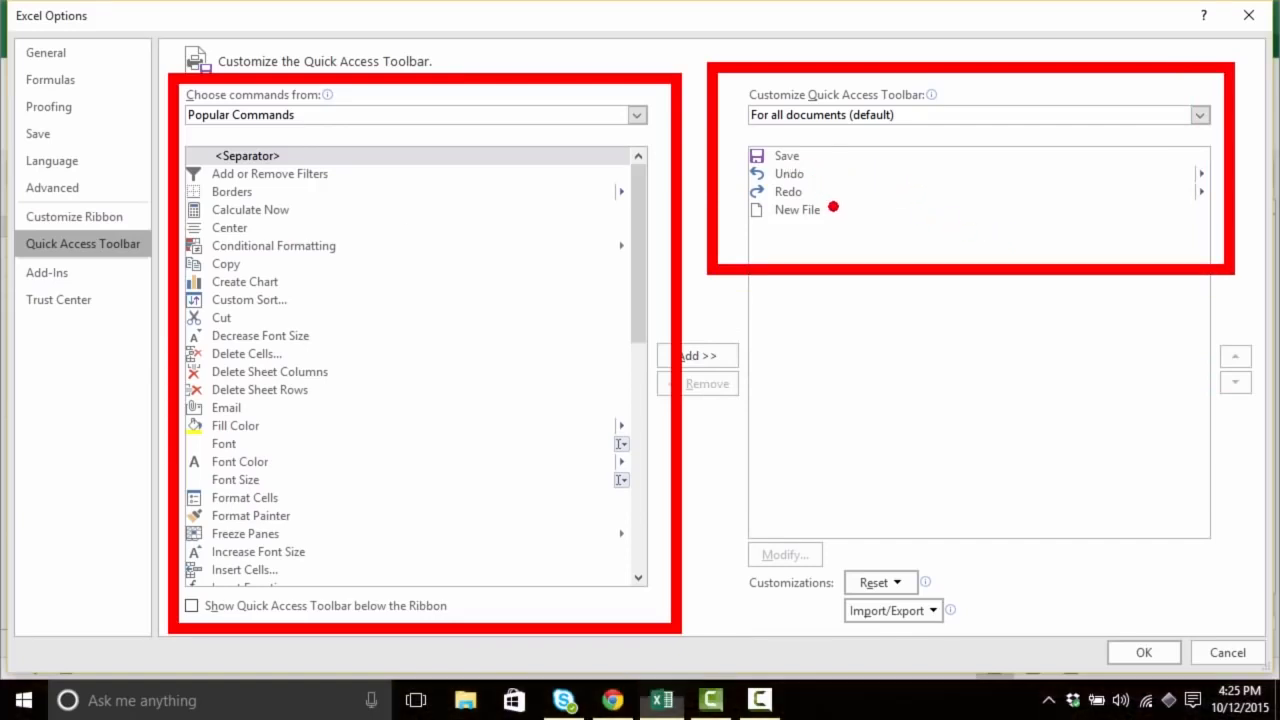
left_click(822, 216)
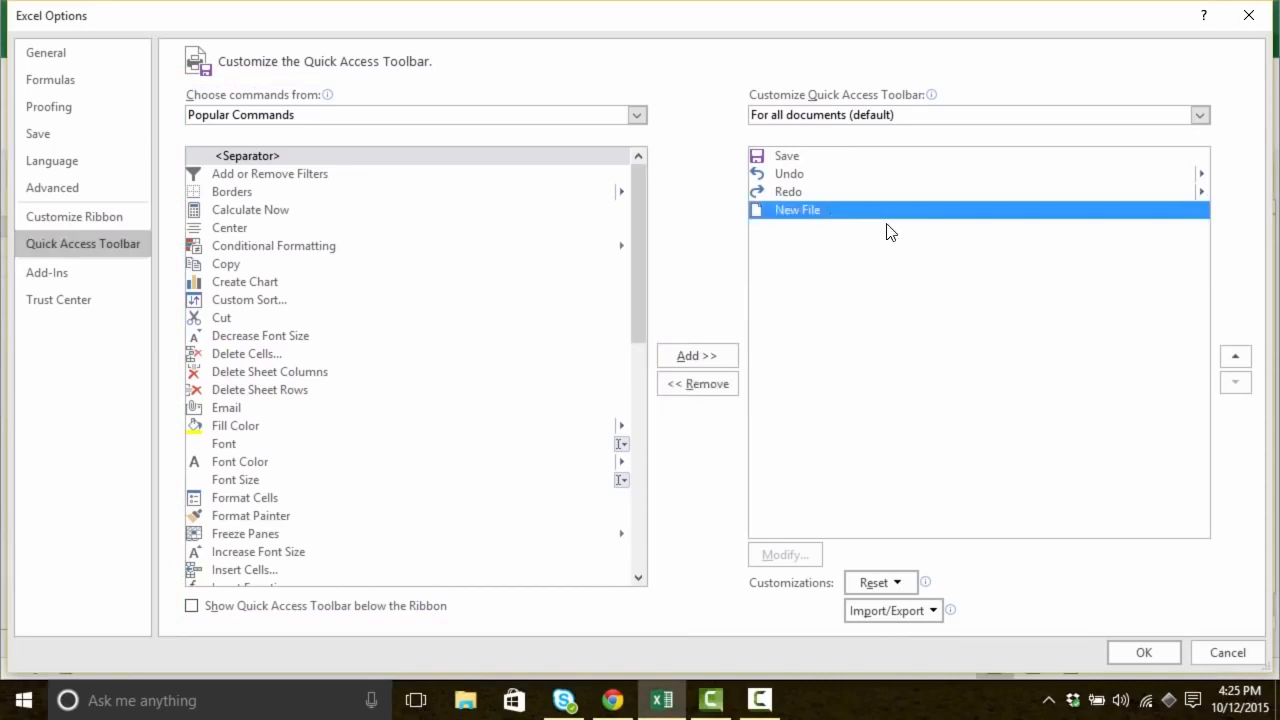
double_click(832, 208)
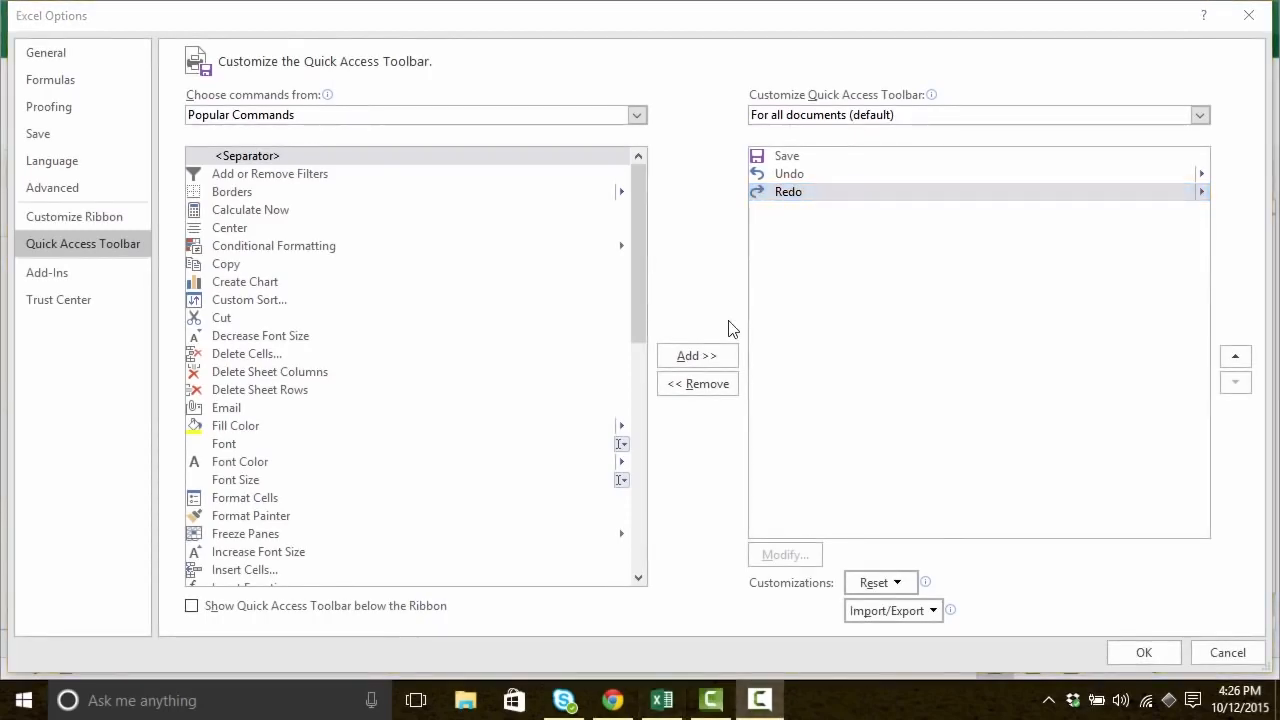
left_click(1245, 659)
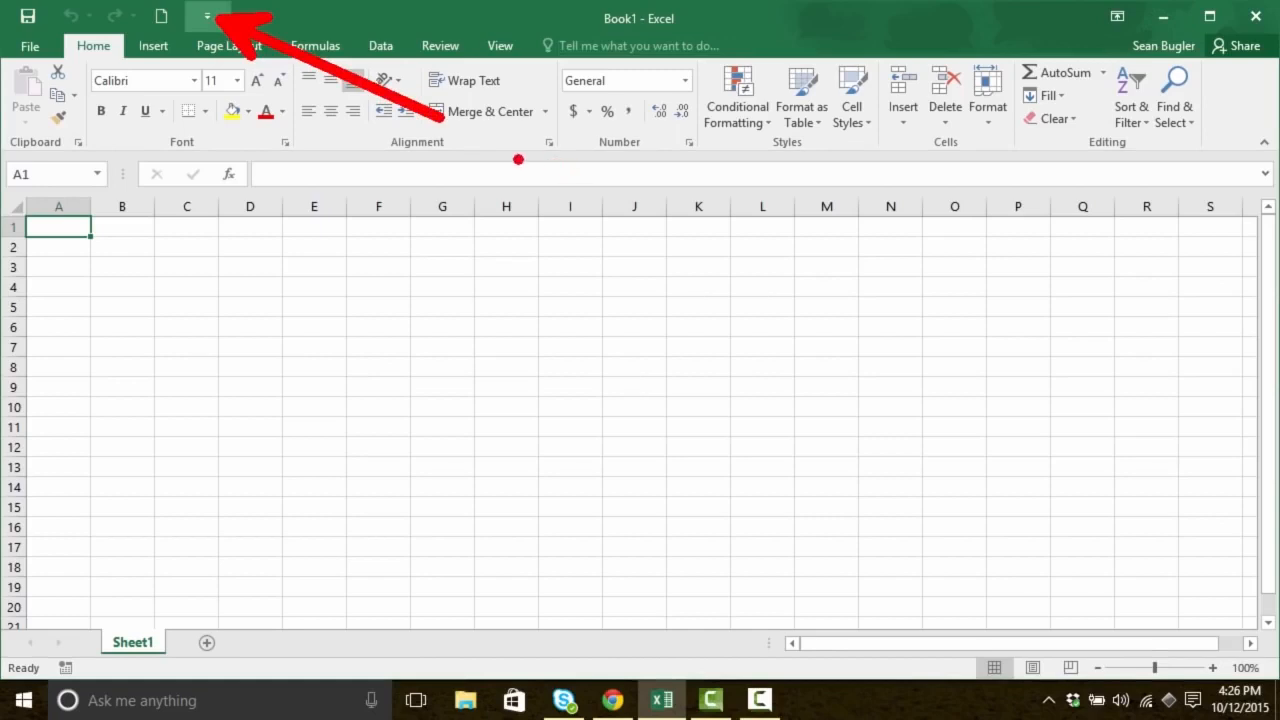
Step: Open the full Quick Access Toolbar customization options and look through the popular commands, including Save, Save As, Set Print Area and Shapes
left_click(208, 18)
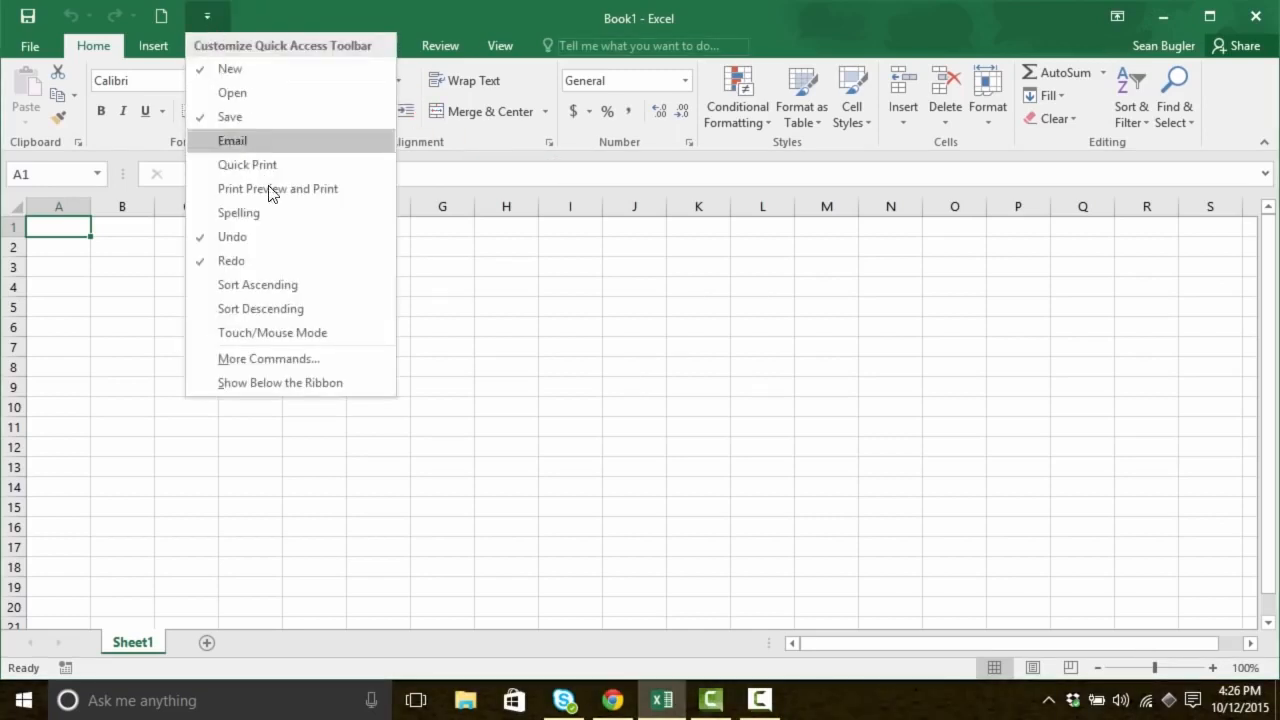
left_click(342, 362)
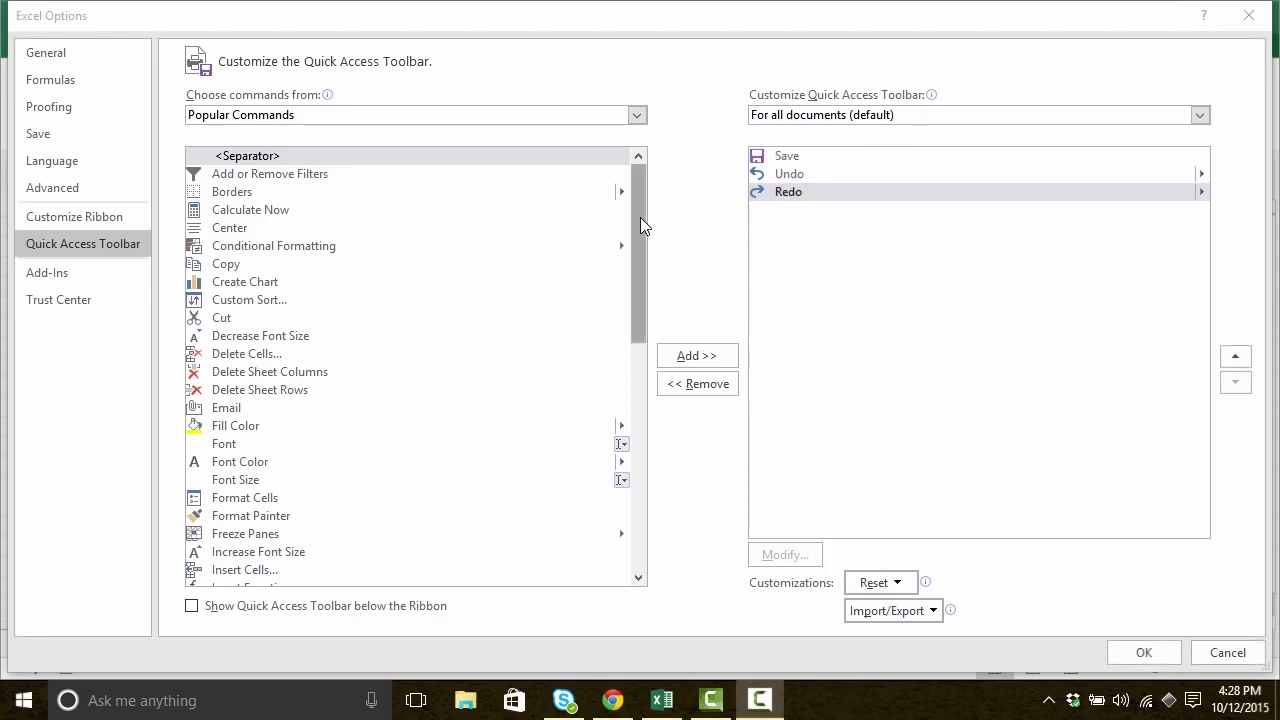
left_click_drag(640, 222, 596, 478)
left_click(239, 380)
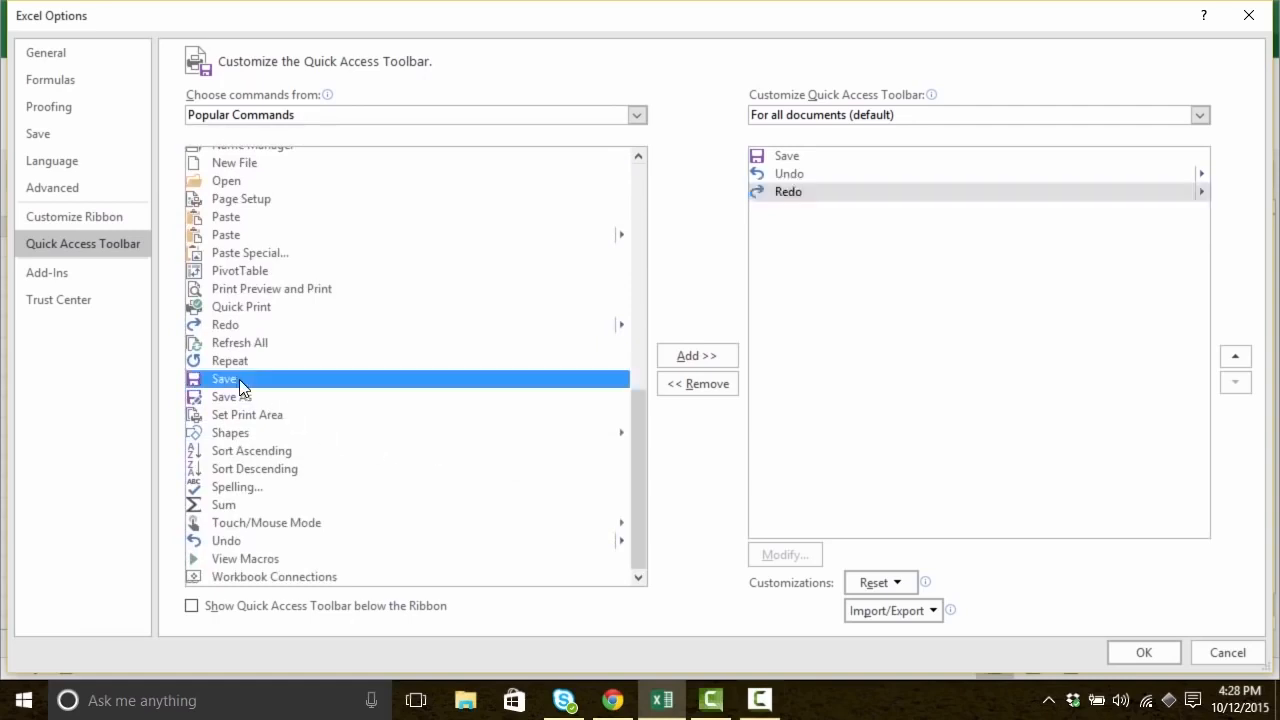
left_click(244, 397)
left_click(252, 415)
left_click(256, 432)
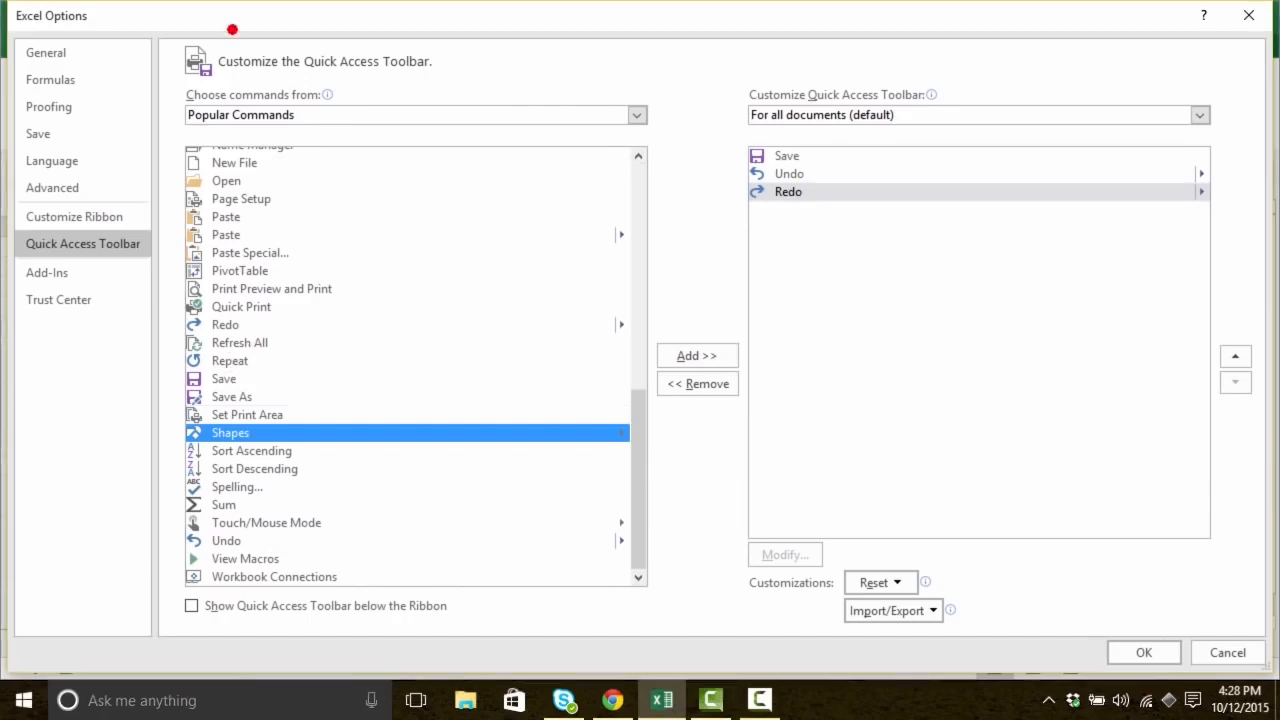
left_click_drag(270, 128, 338, 268)
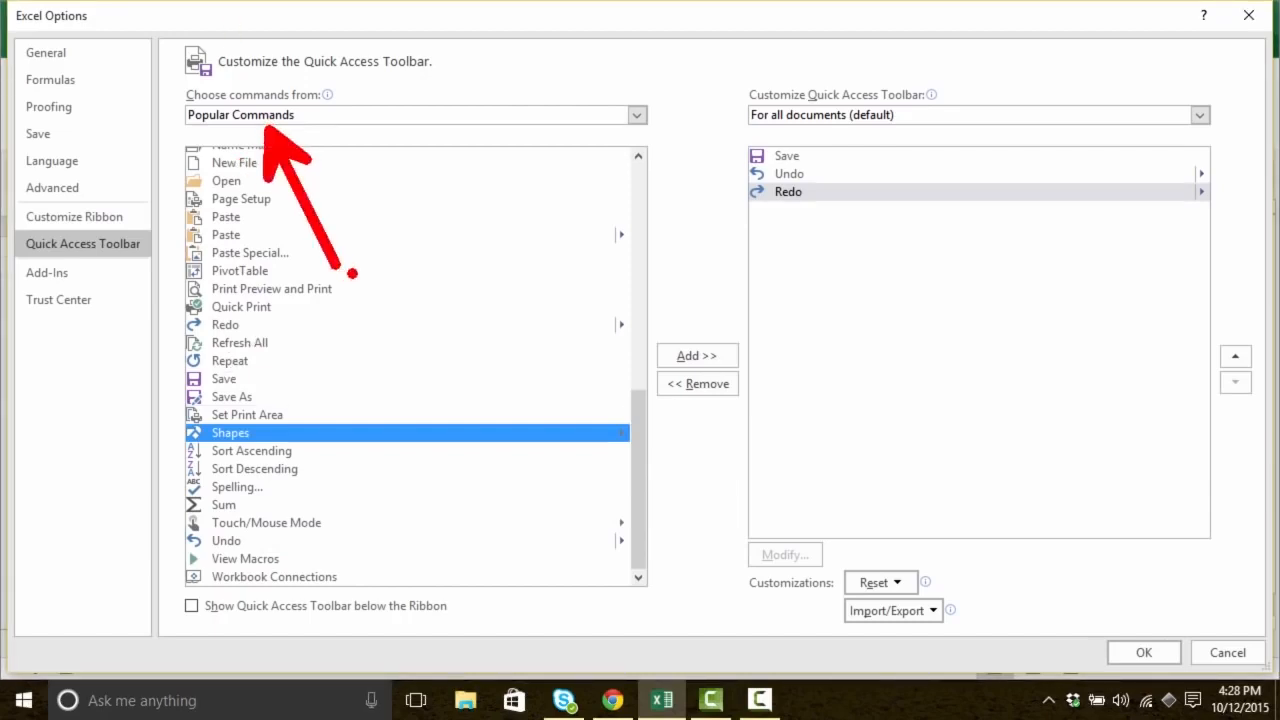
key("Escape")
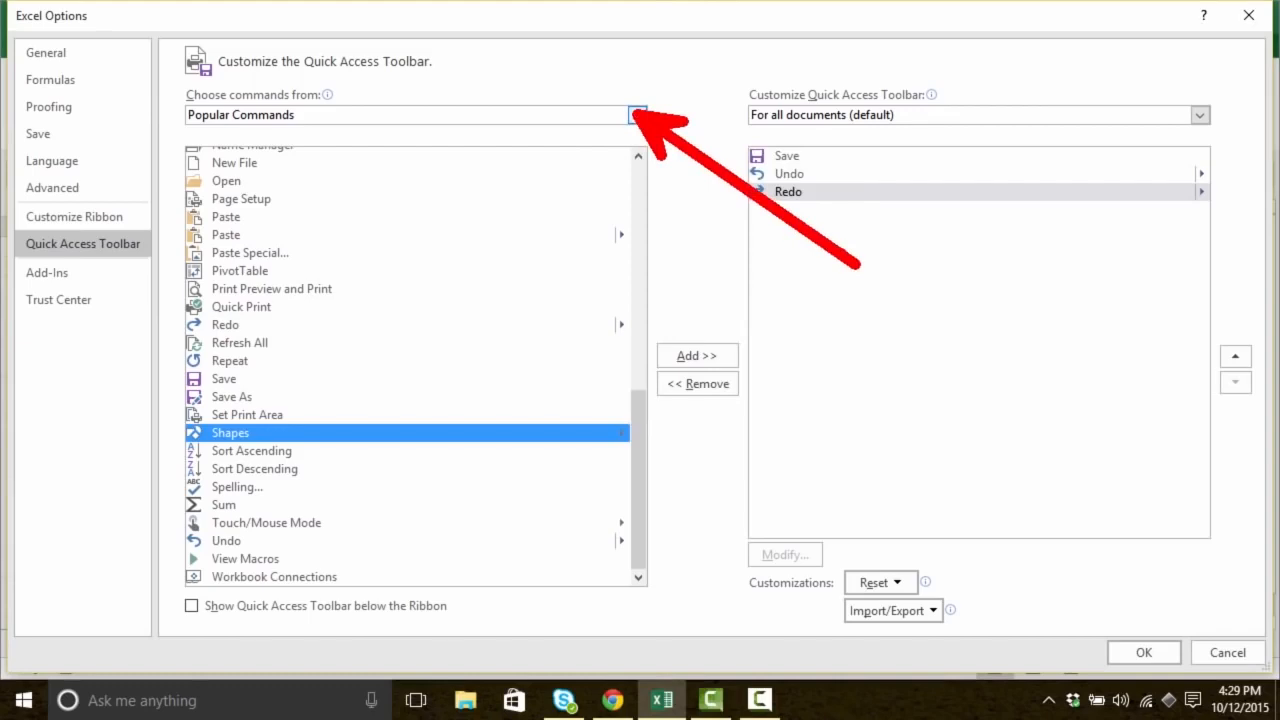
Step: List all available commands and add Strikethrough from that list to the Quick Access Toolbar
left_click(637, 115)
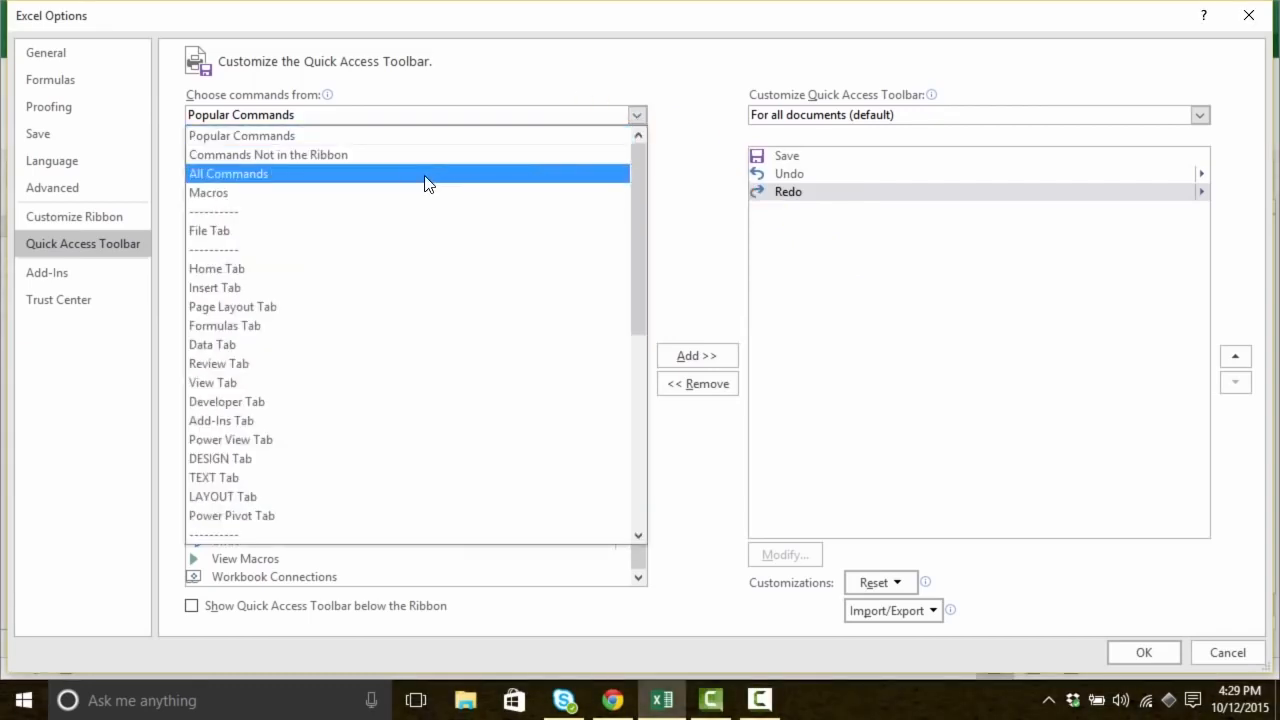
left_click(400, 183)
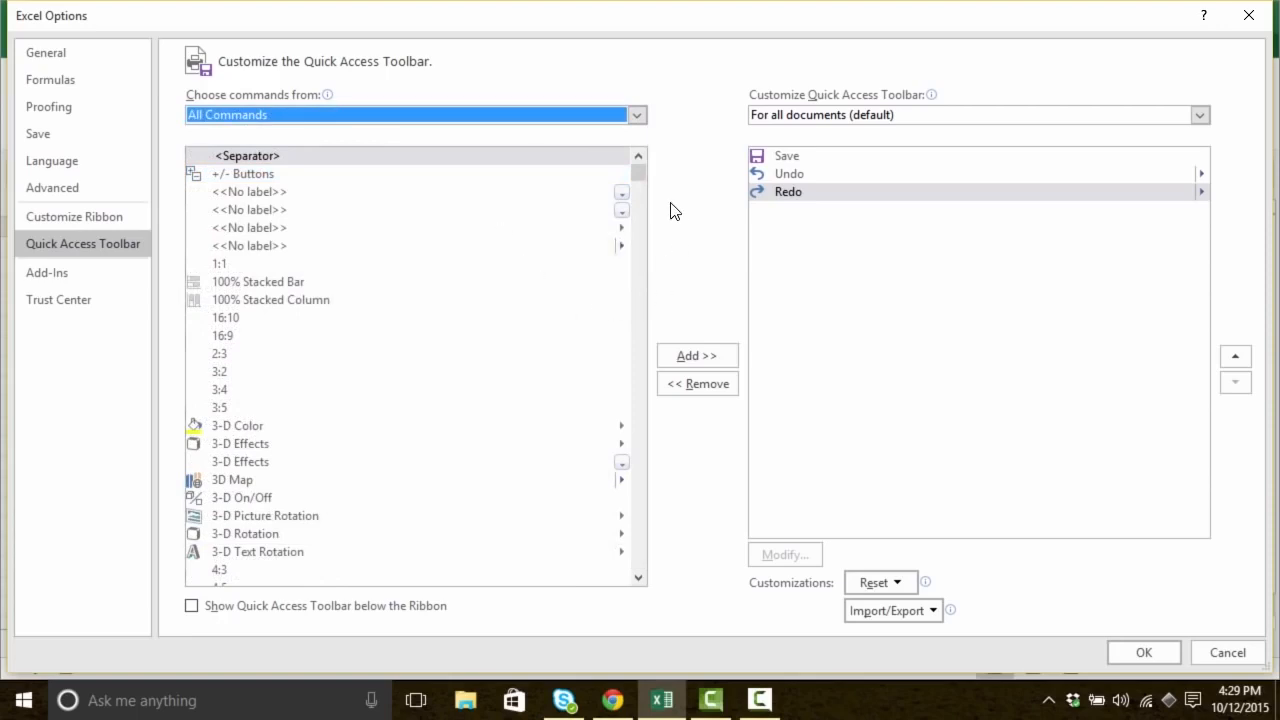
left_click_drag(635, 173, 637, 194)
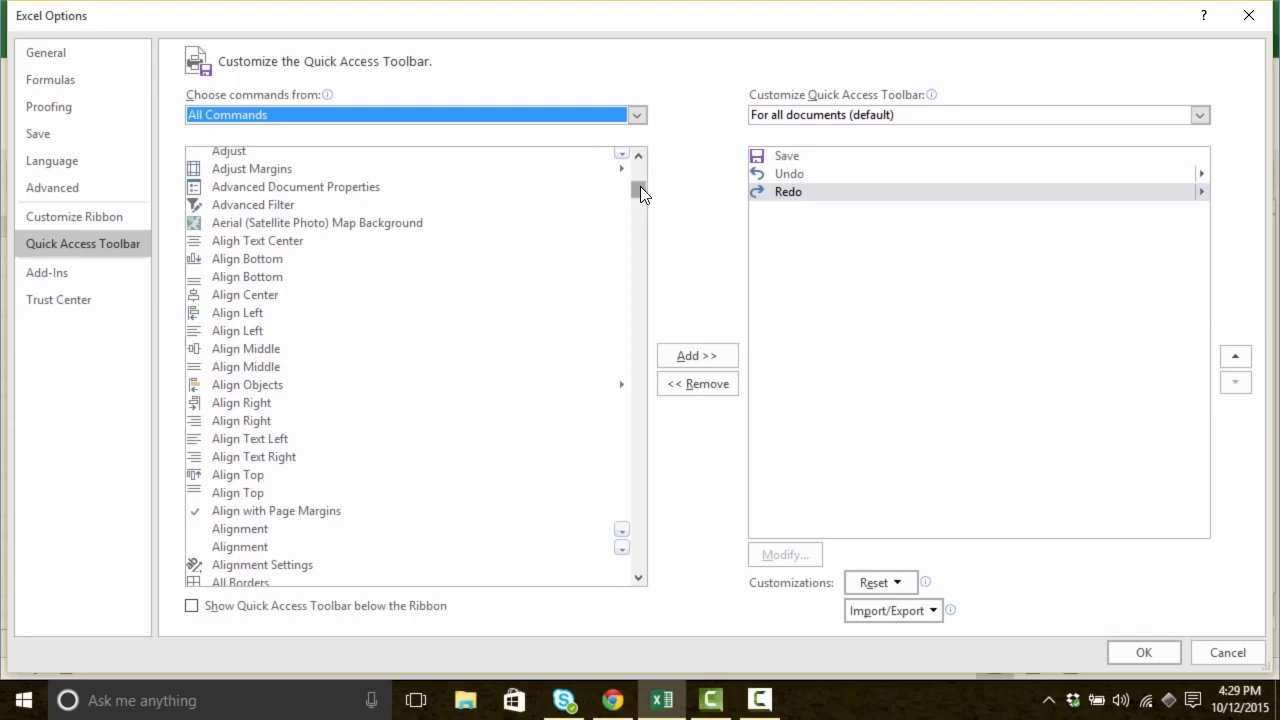
left_click_drag(640, 186, 640, 158)
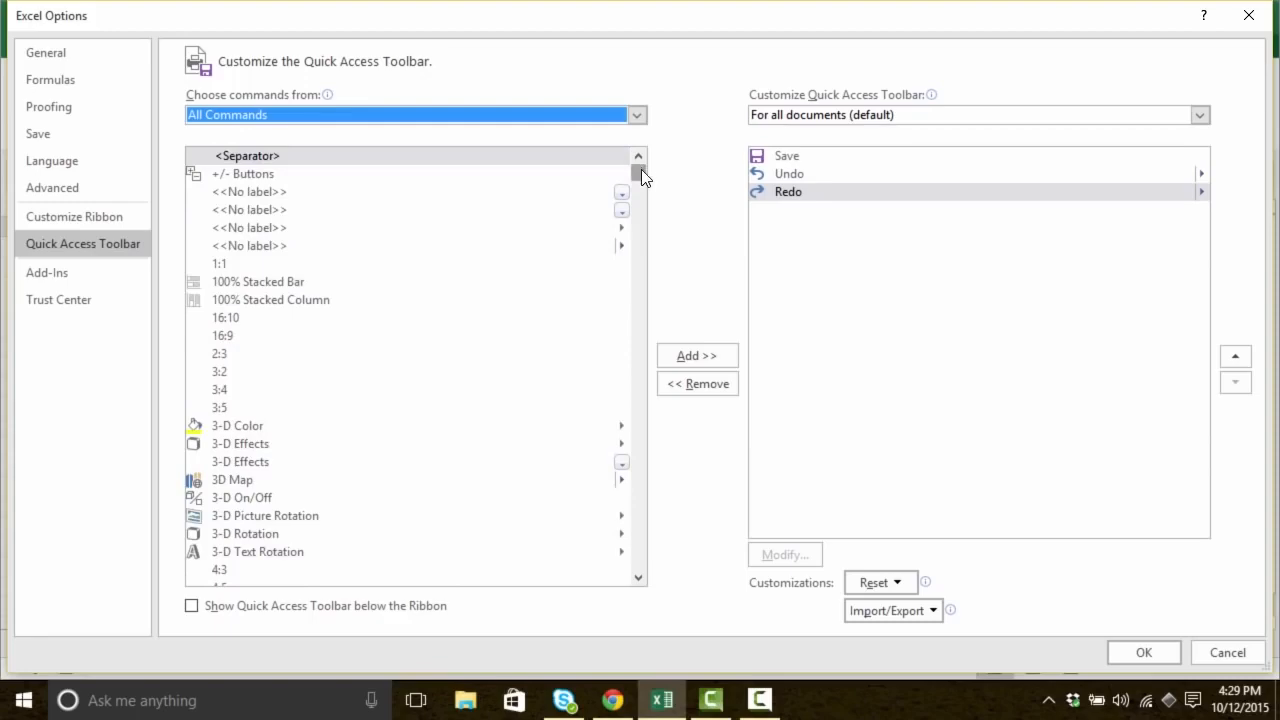
left_click_drag(641, 170, 627, 368)
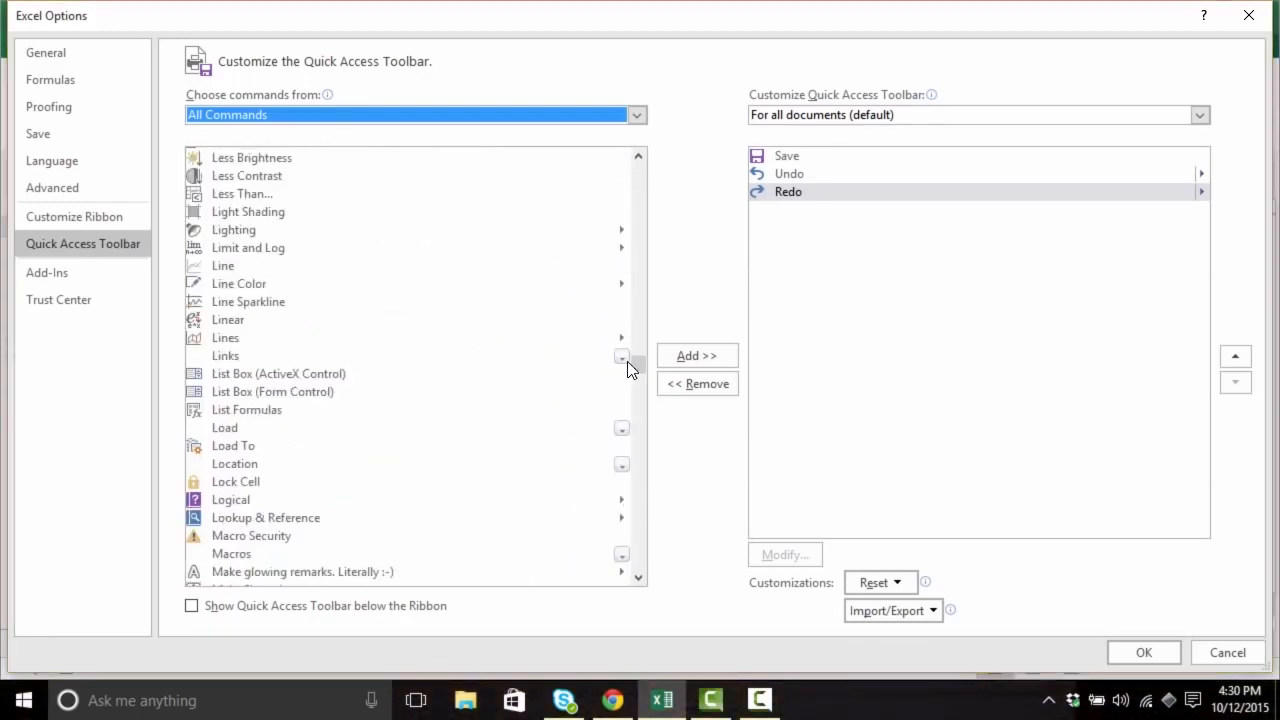
left_click(259, 219)
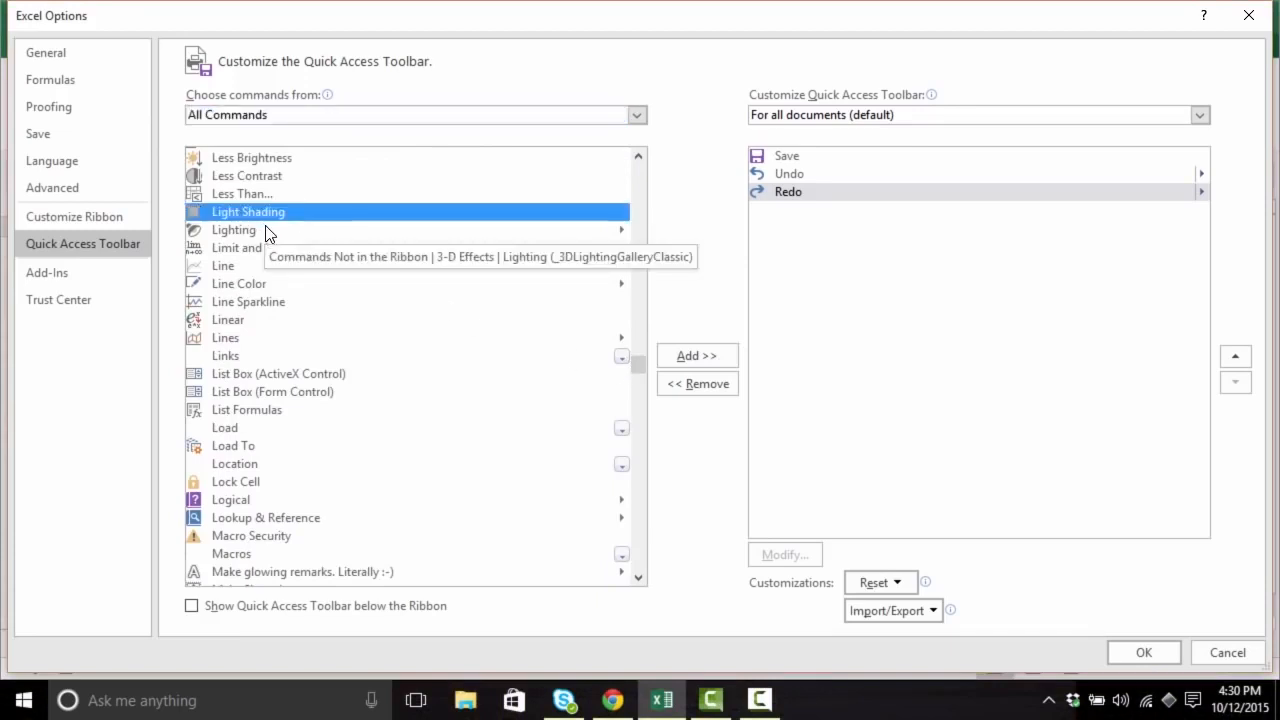
key("s")
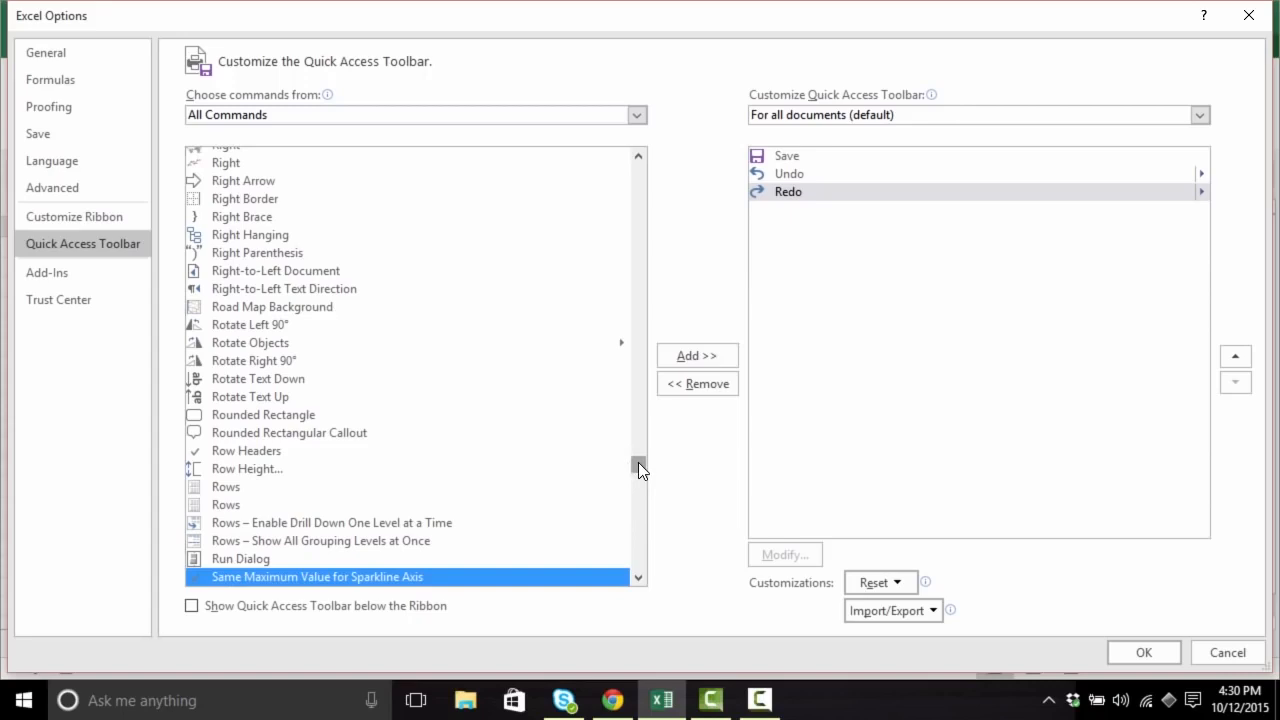
left_click_drag(638, 465, 634, 516)
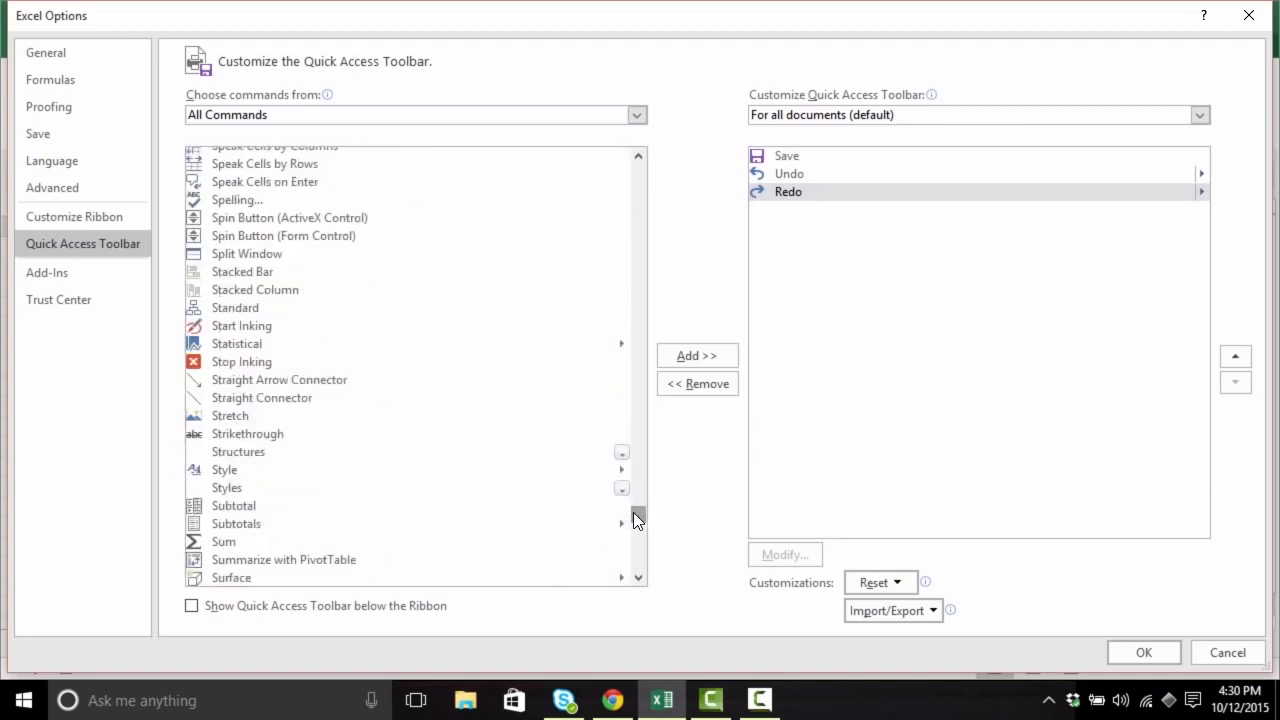
left_click(310, 433)
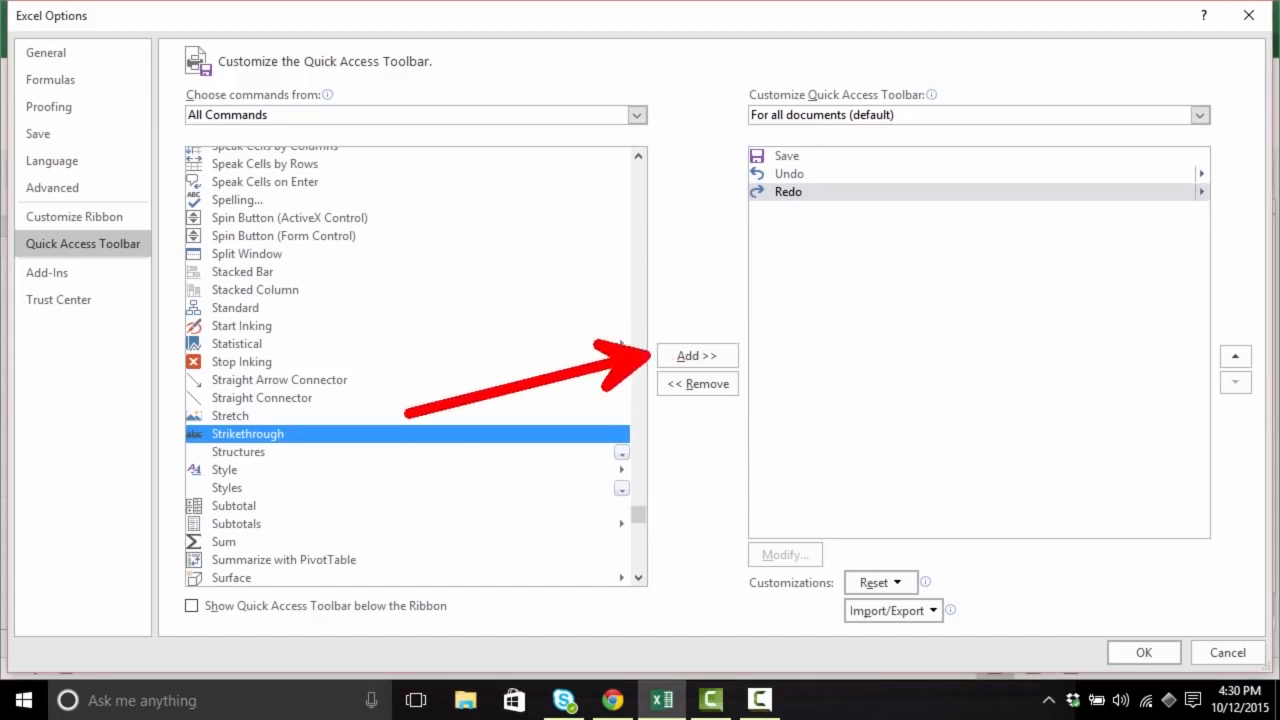
double_click(294, 432)
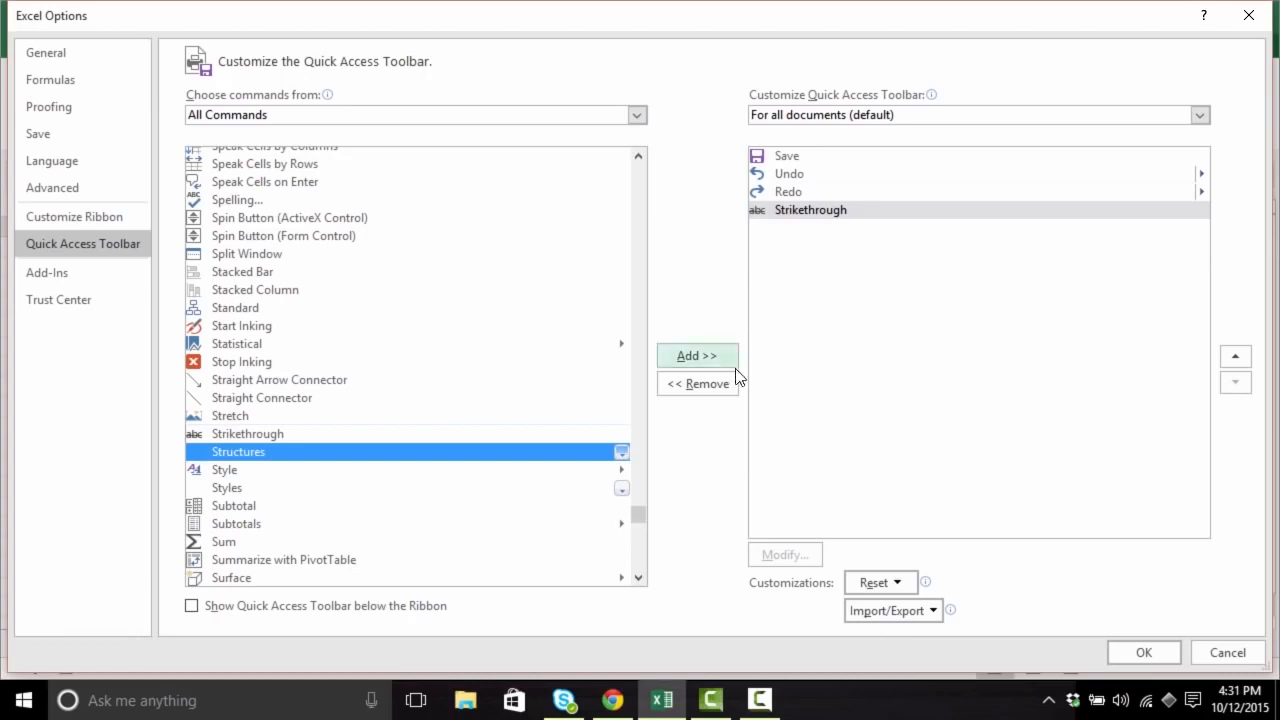
Step: View the reset choices for the customizations without applying one, and confirm the Quick Access Toolbar changes
left_click(904, 583)
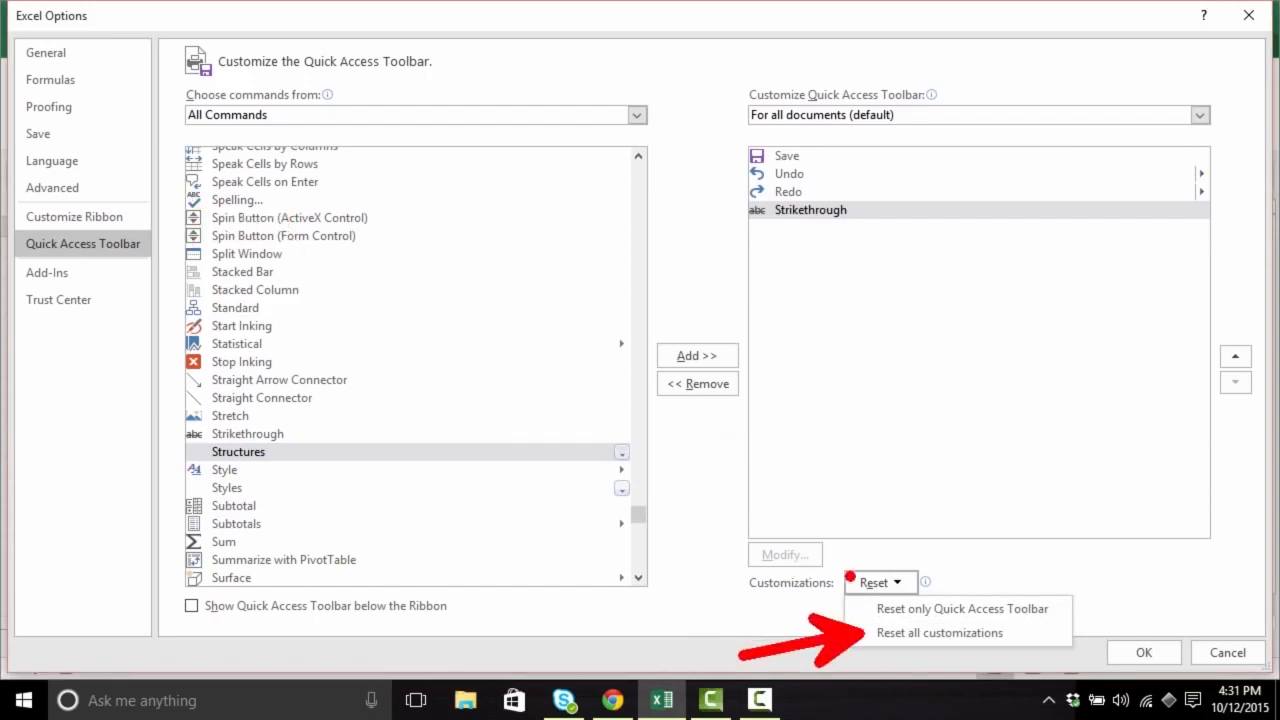
left_click(851, 578)
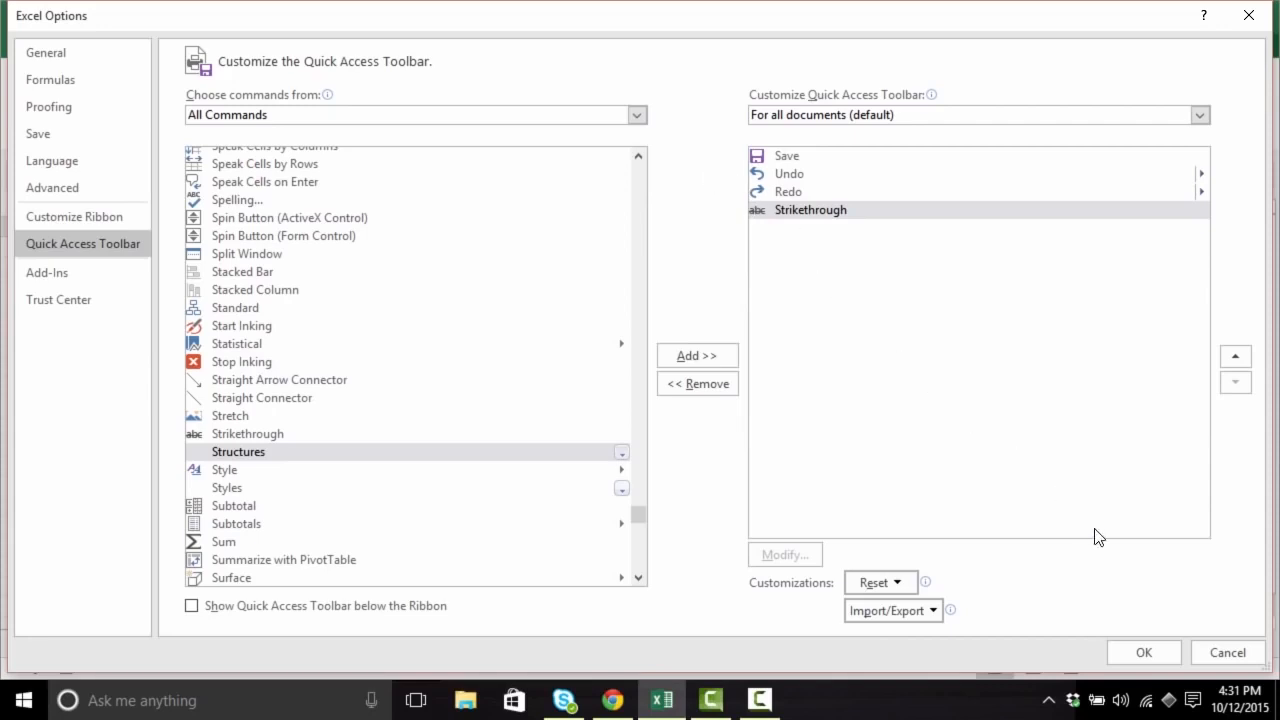
left_click(1125, 653)
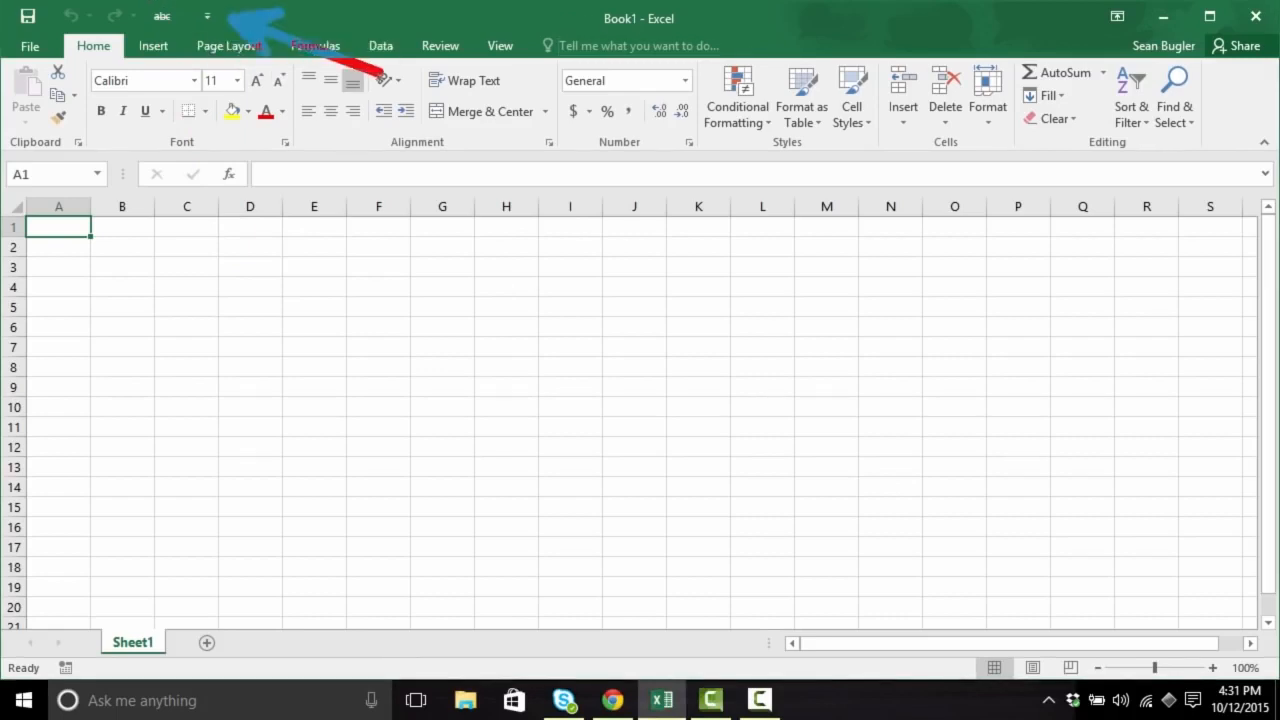
Step: Reopen the full Quick Access Toolbar customization options, view the list of all commands, and close the options without adding any
left_click(207, 15)
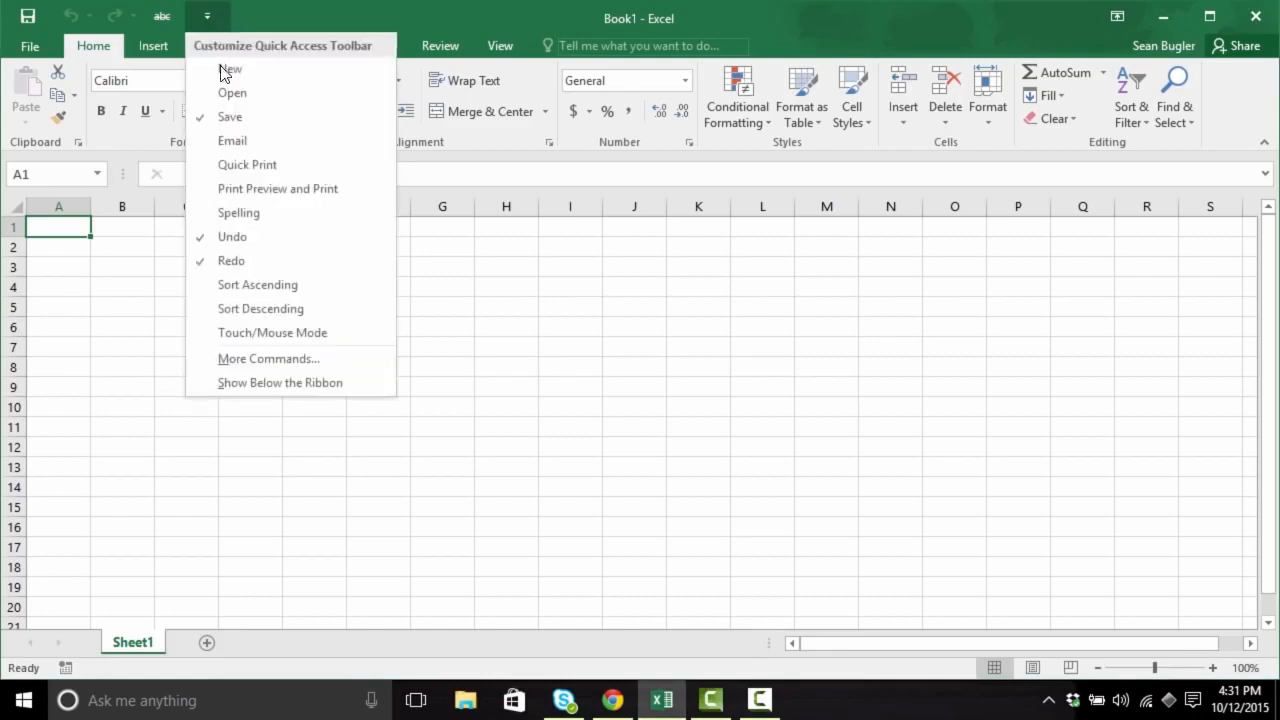
left_click(372, 358)
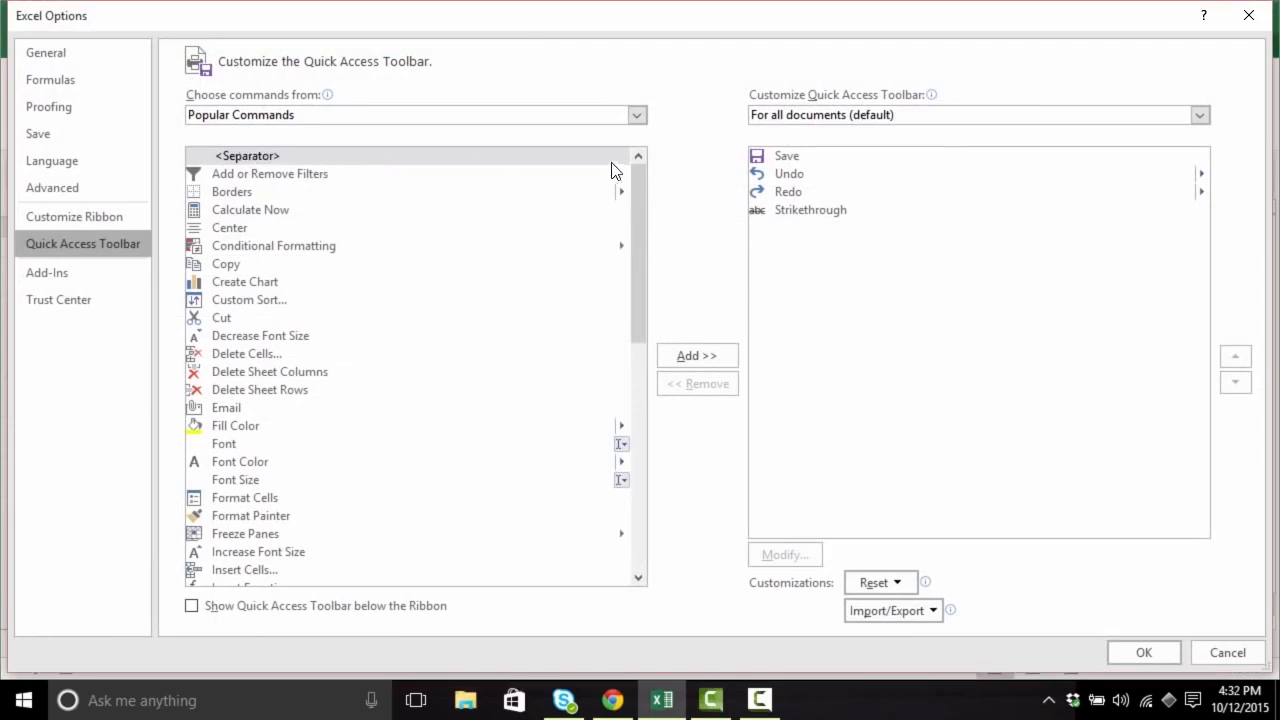
left_click(636, 116)
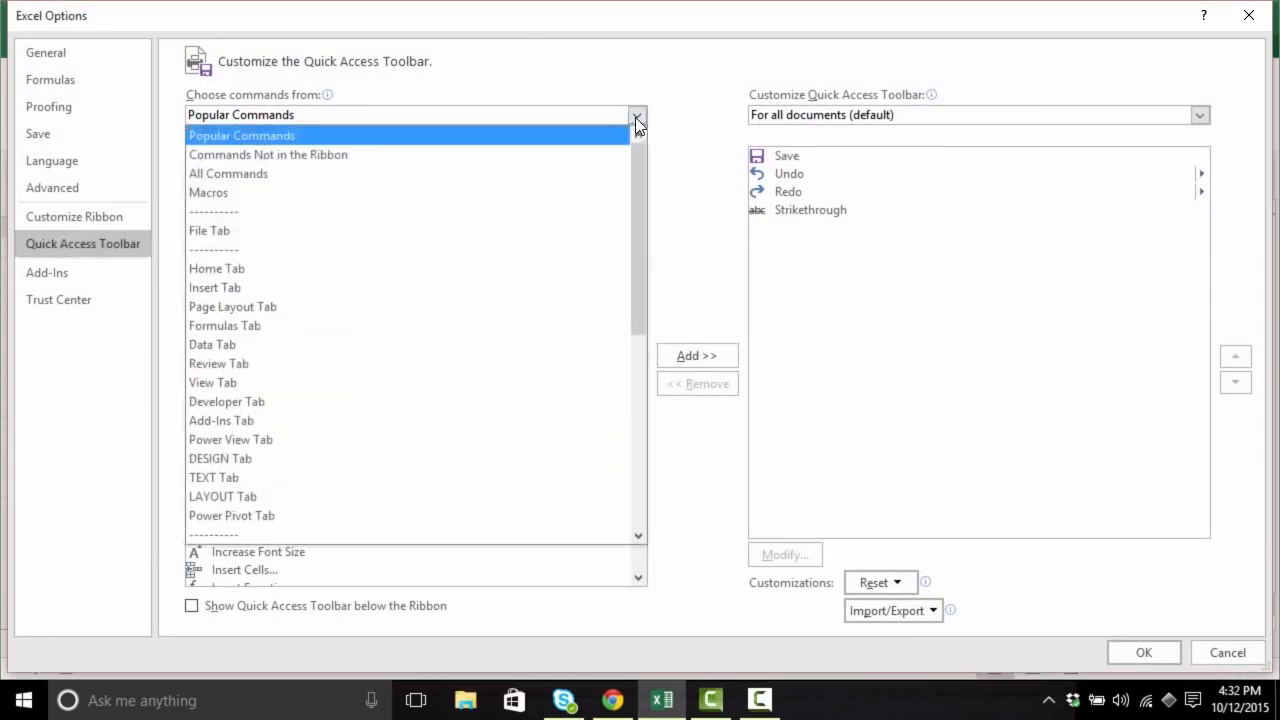
left_click(349, 171)
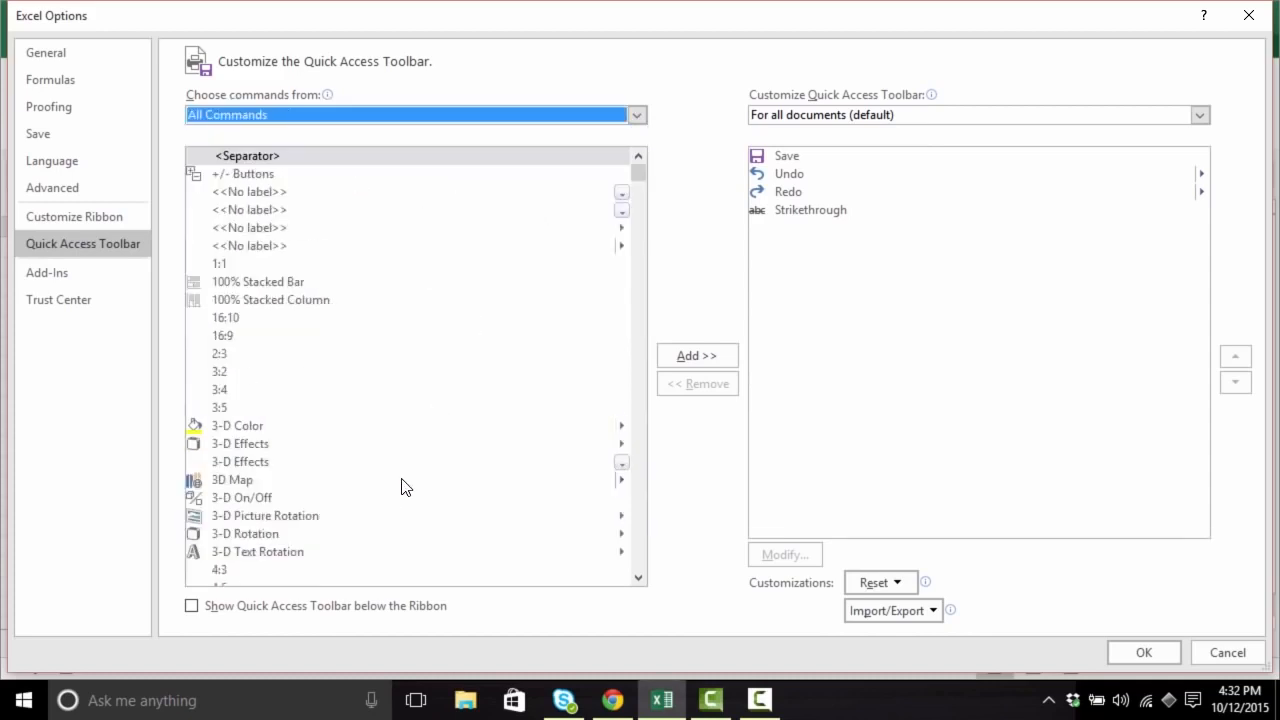
left_click(341, 319)
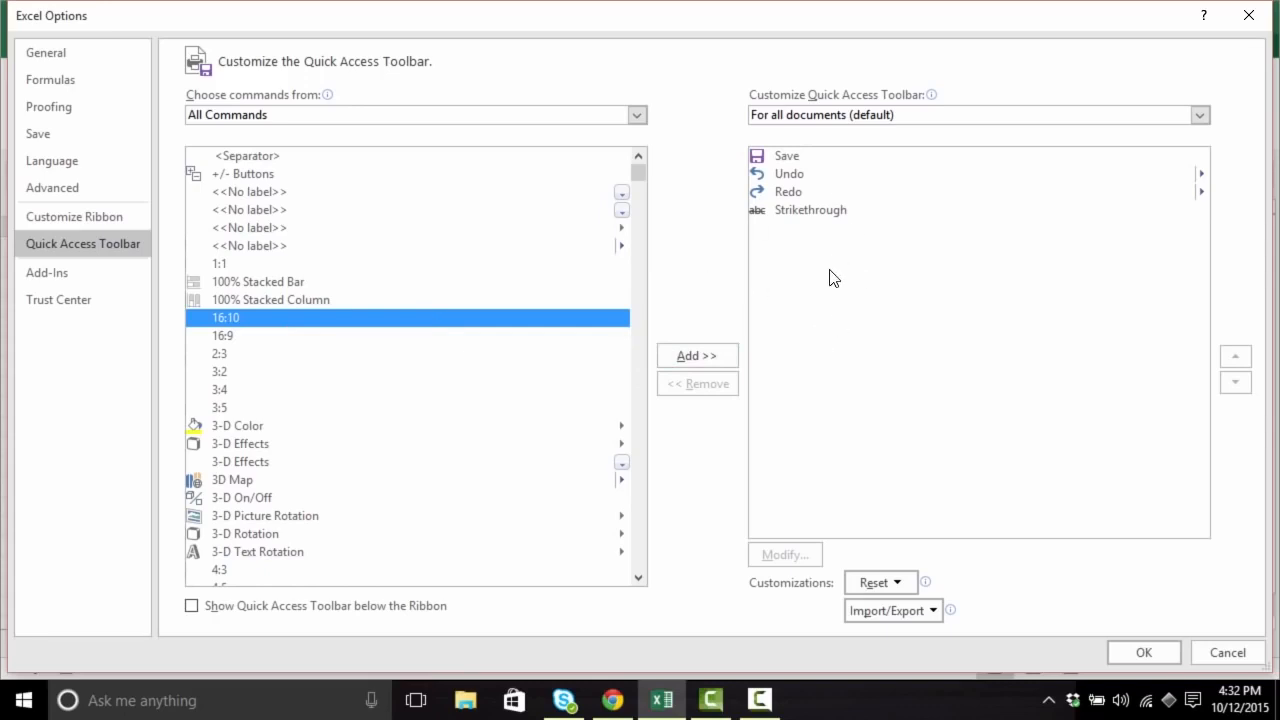
left_click(1140, 653)
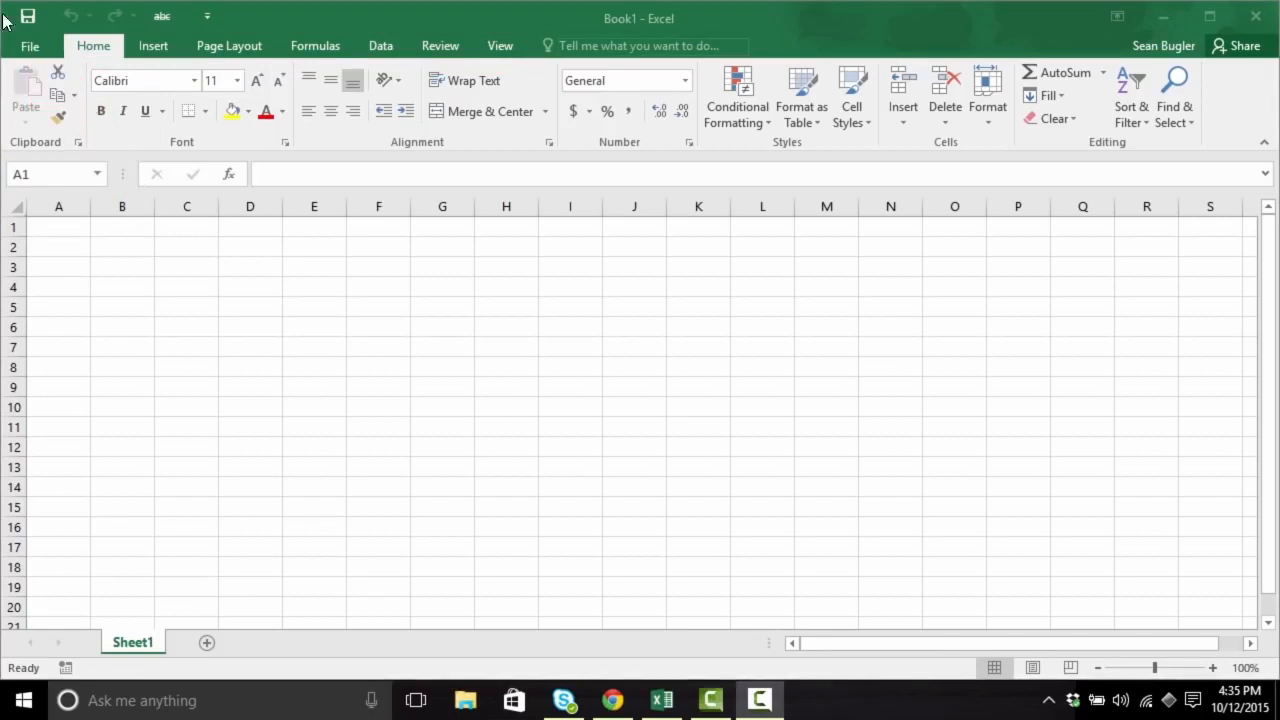
Step: Examine the workbook's Info page, including Protect Workbook, Inspect Workbook, Manage Workbook and Browser View Options
left_click(41, 47)
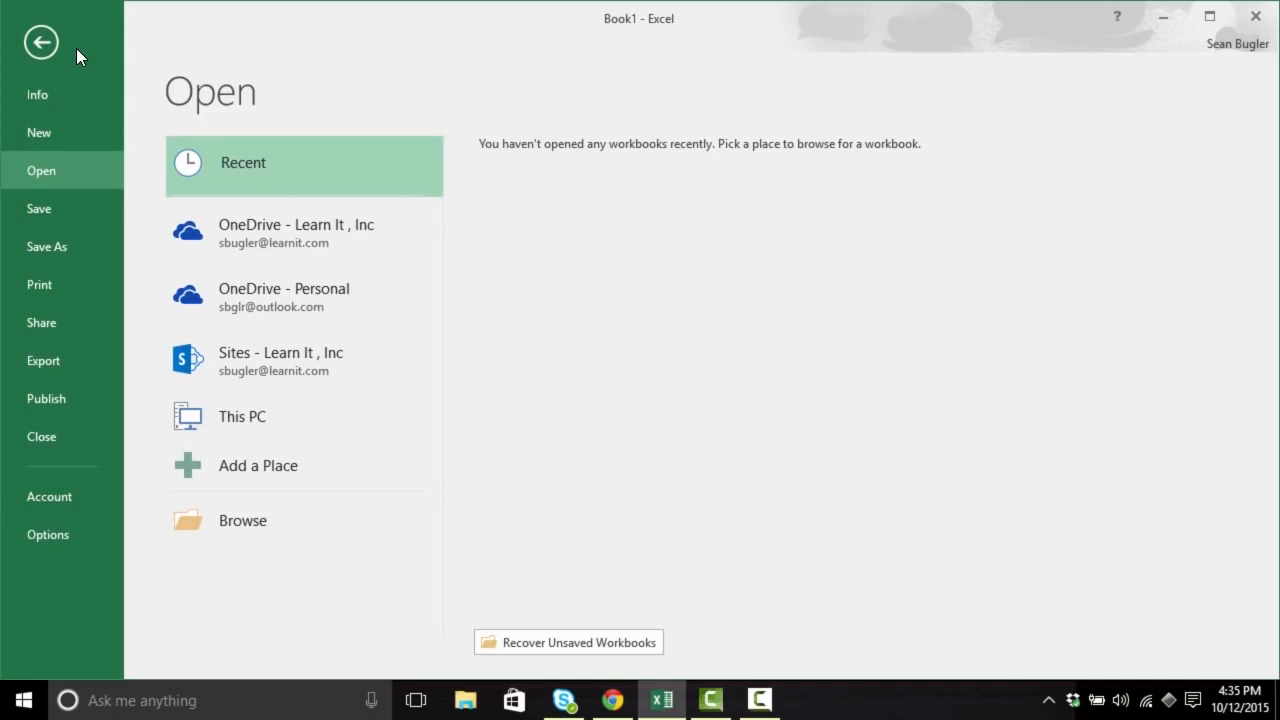
left_click(90, 94)
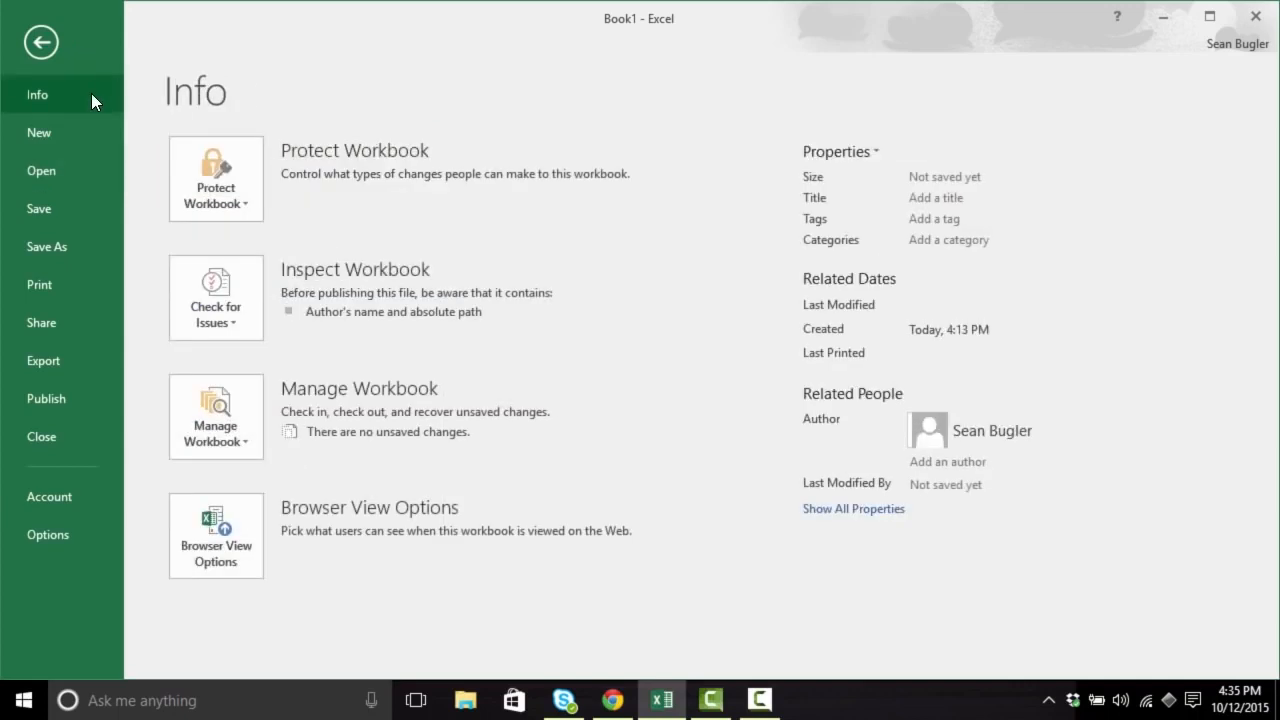
key("ctrl+2")
left_click_drag(152, 184, 12, 234)
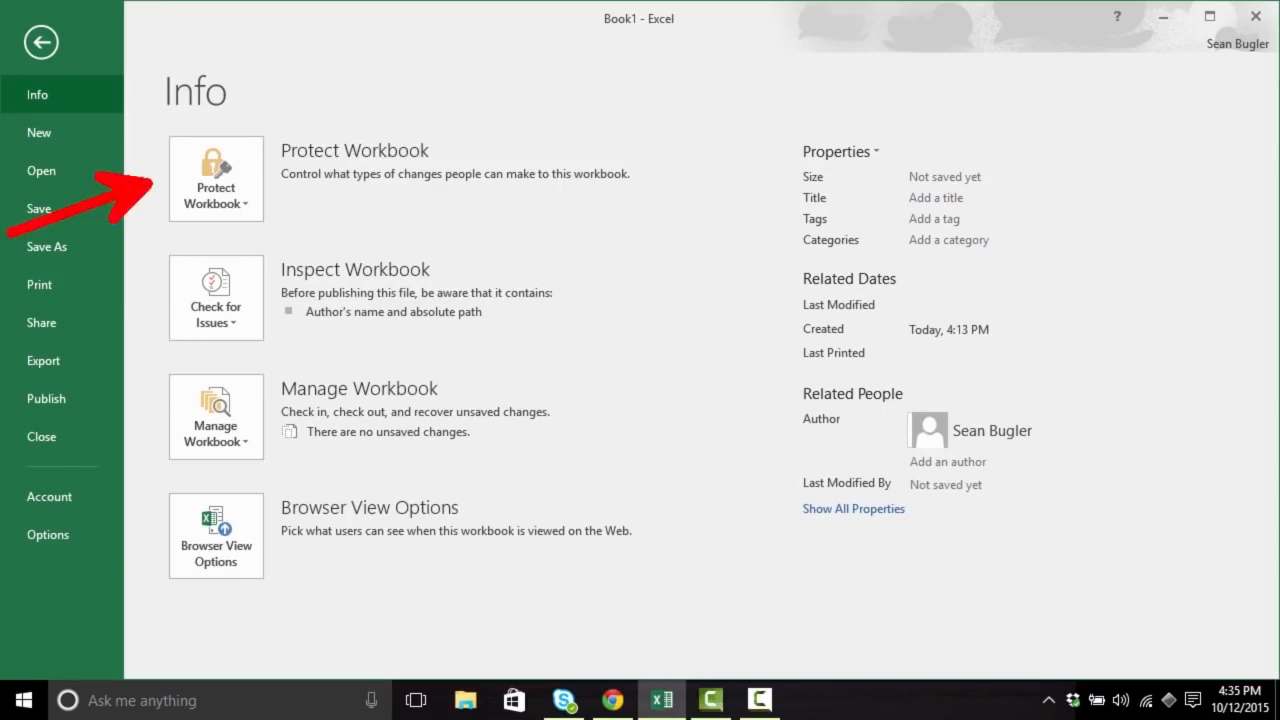
left_click_drag(150, 292, 8, 345)
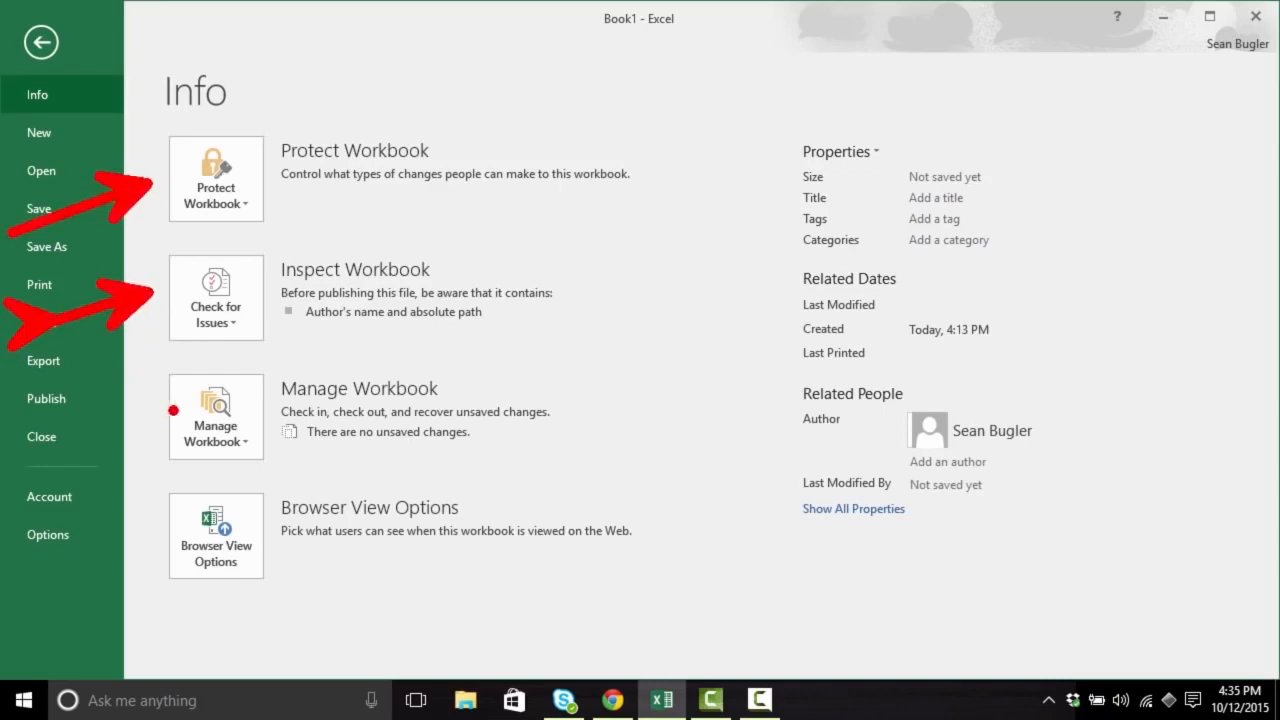
left_click_drag(156, 410, 40, 470)
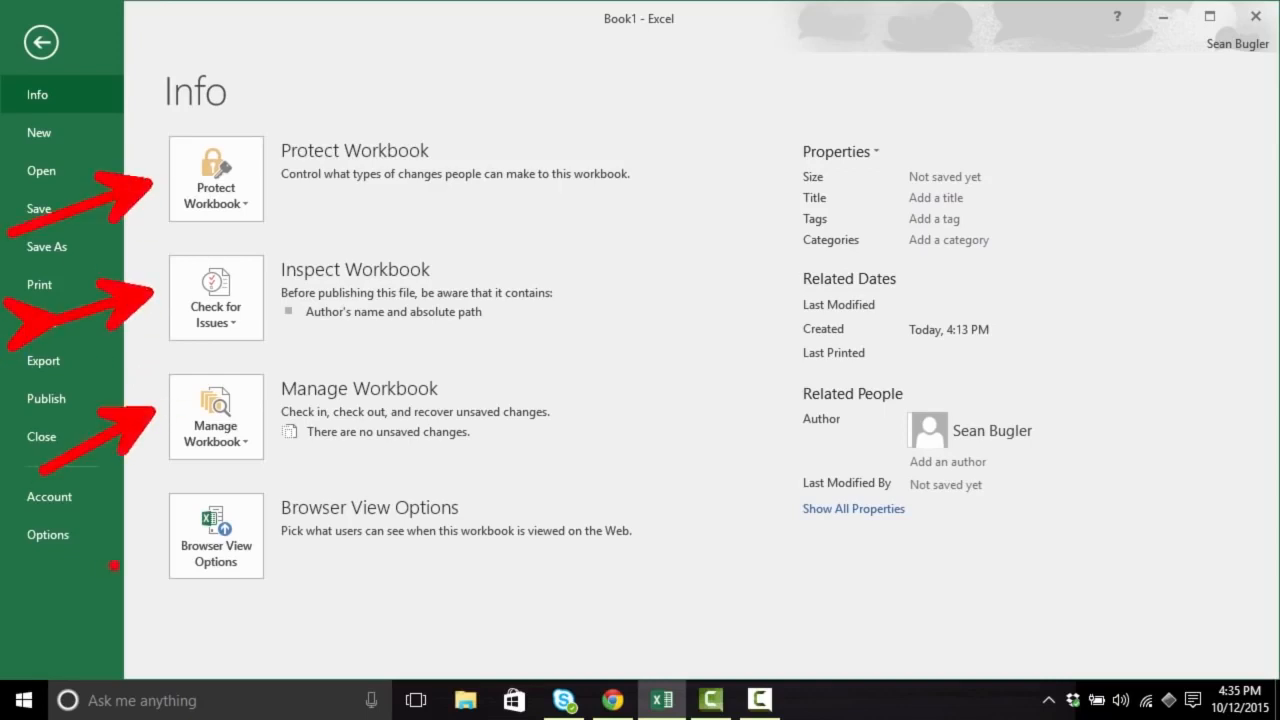
left_click_drag(160, 543, 12, 584)
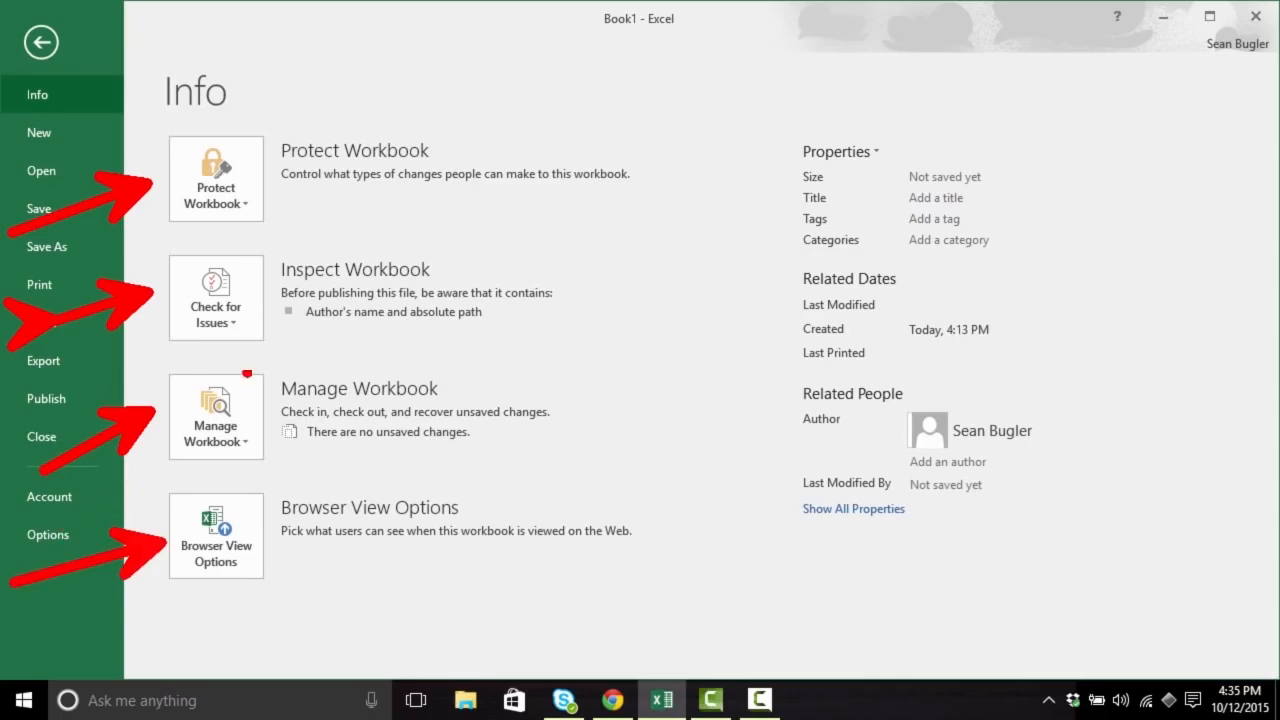
key("Escape")
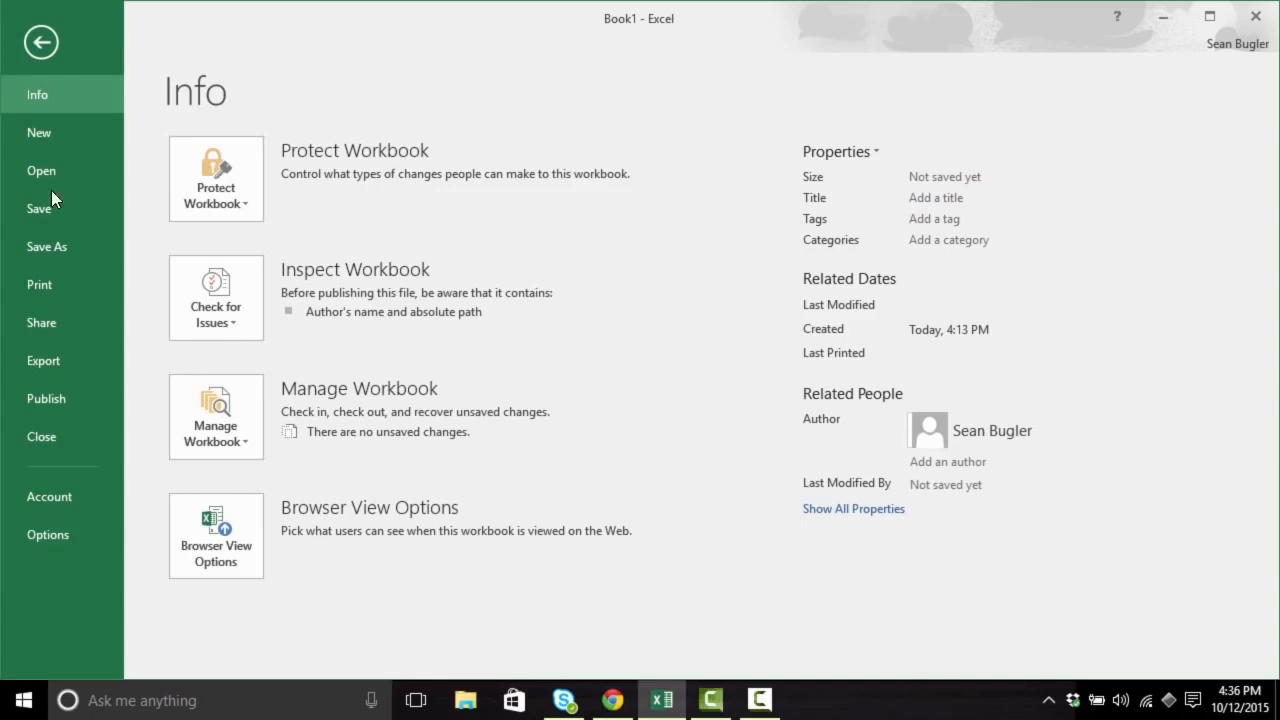
Step: Look over the New page with its blank workbook, template thumbnails and online template search
left_click(79, 129)
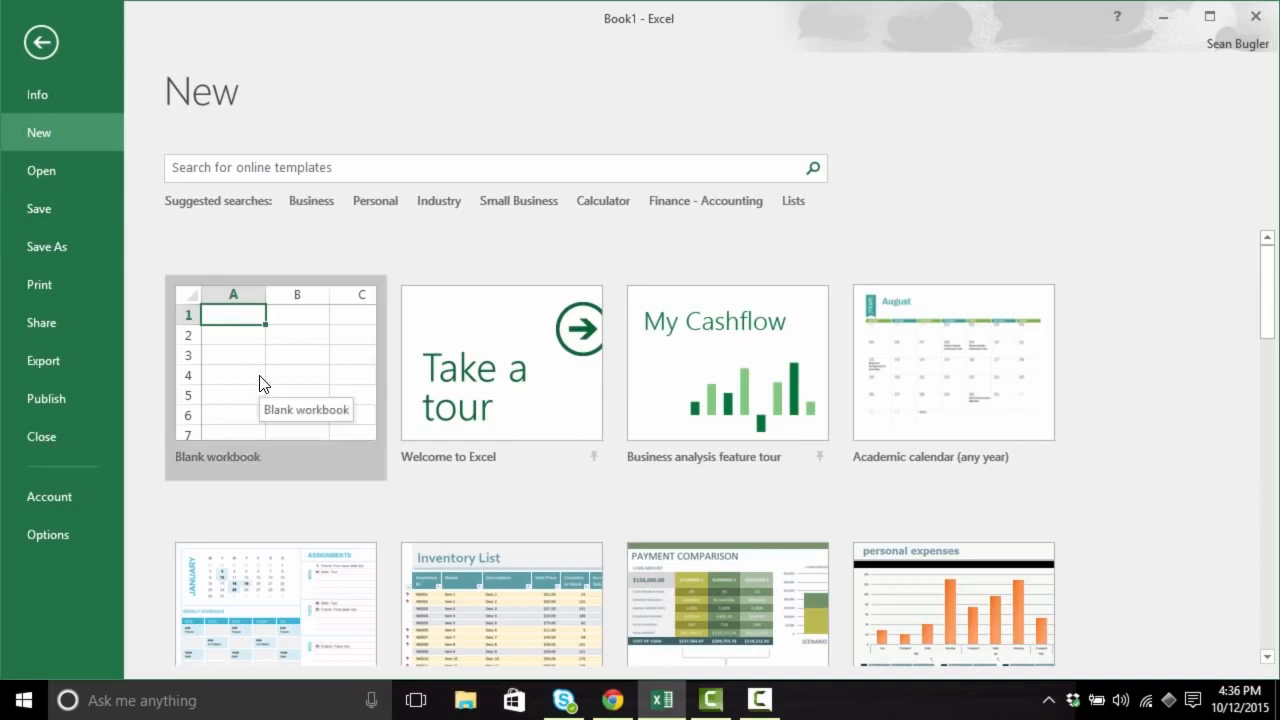
key("ctrl+2")
left_click_drag(159, 177, 41, 267)
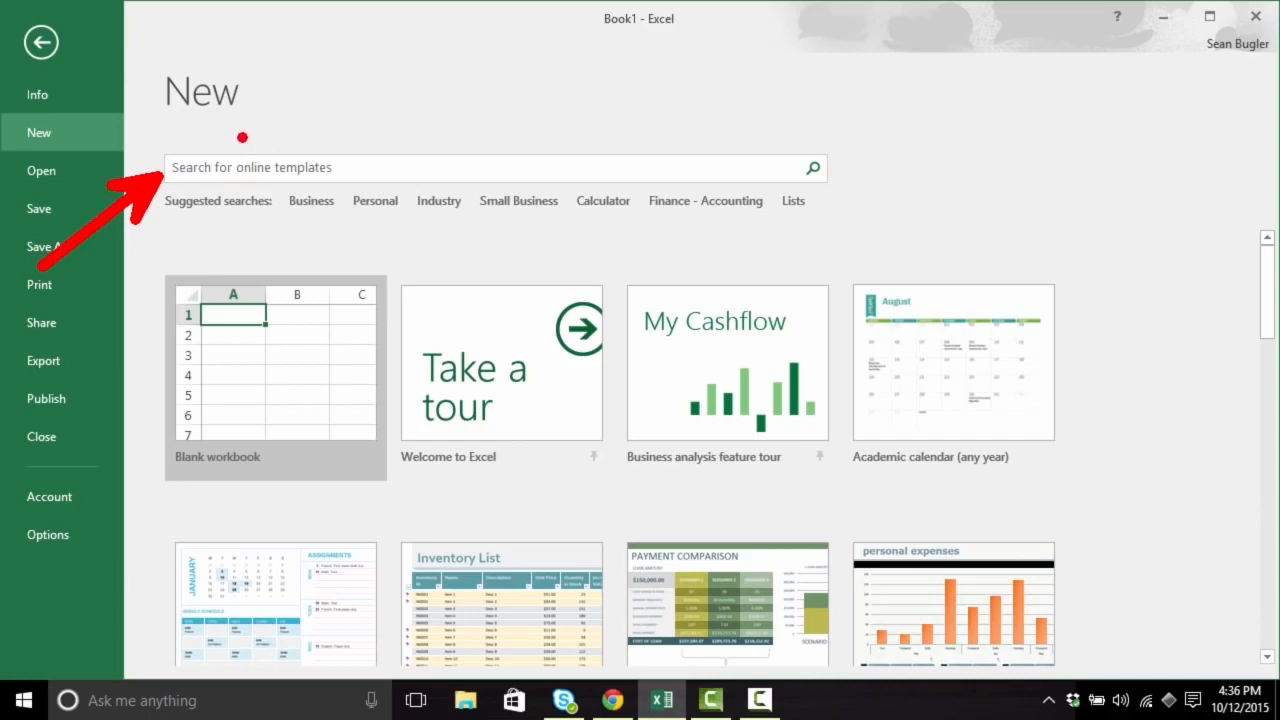
key("Escape")
Step: Examine the places a workbook can be opened from, including OneDrive, Sites and This PC
left_click(110, 176)
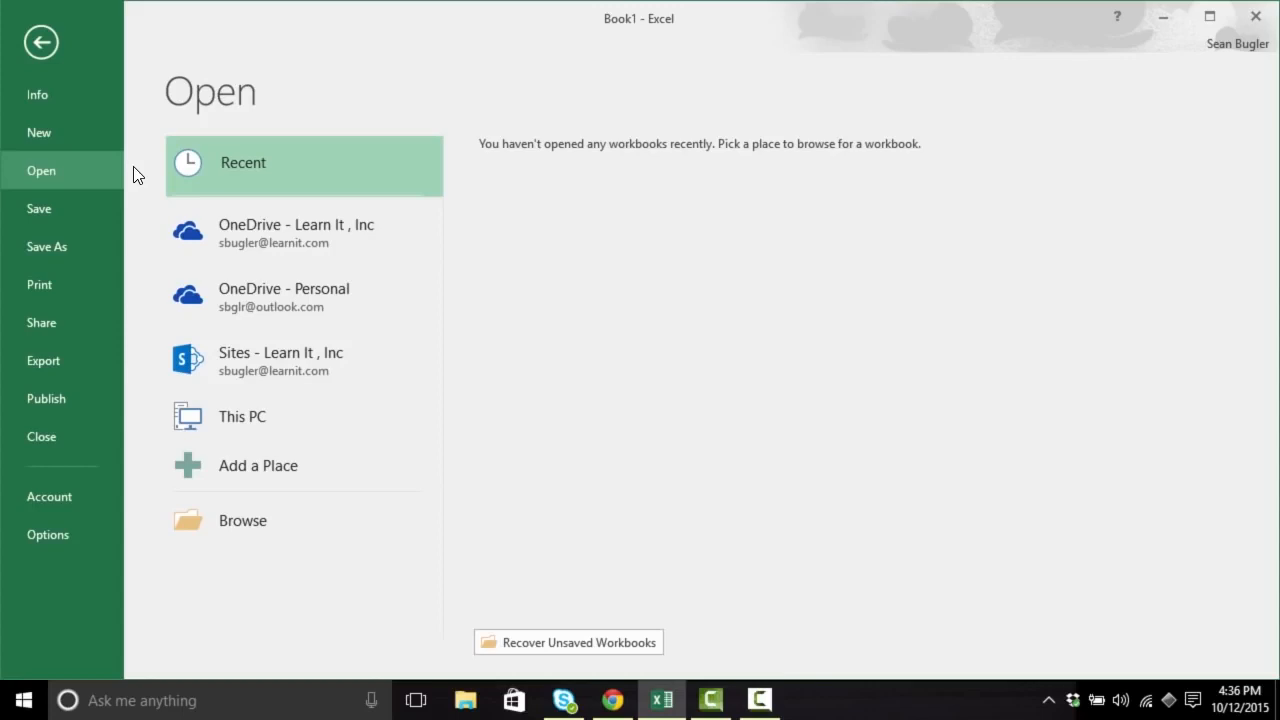
key("ctrl+2")
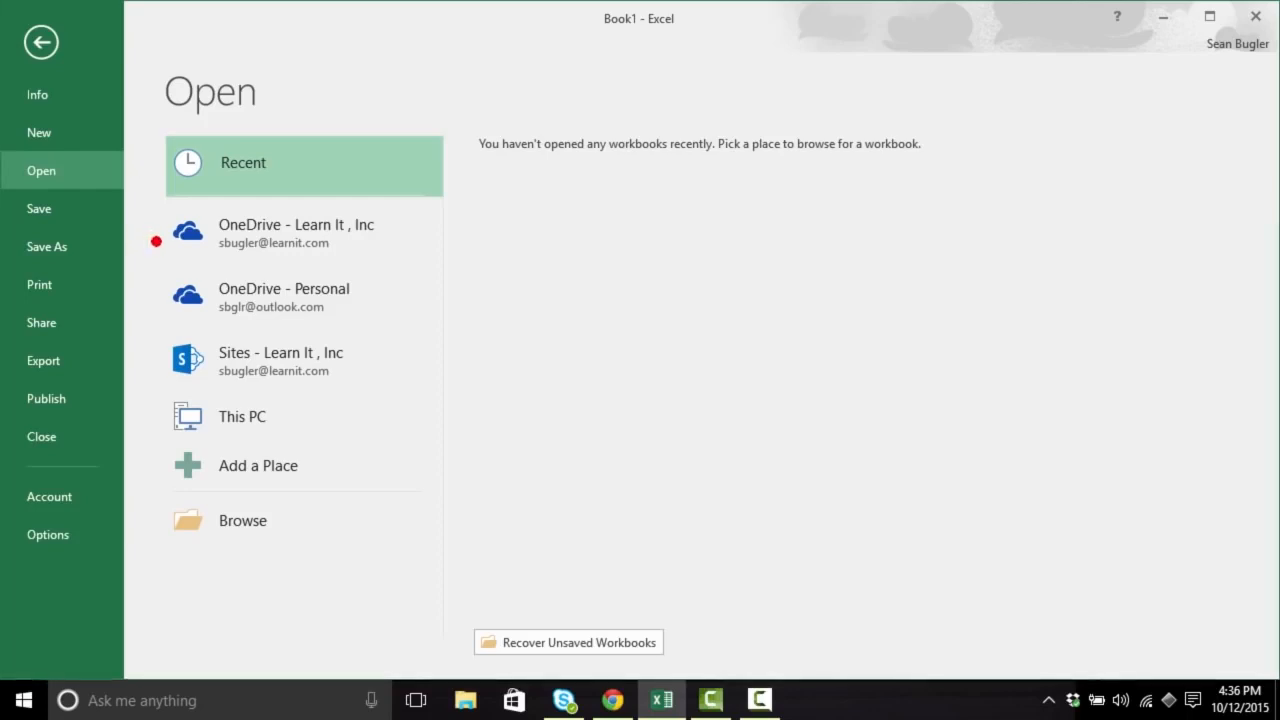
mouse_move(155, 241)
left_mouse_down()
mouse_move(0, 291)
mouse_move(3, 322)
left_mouse_up()
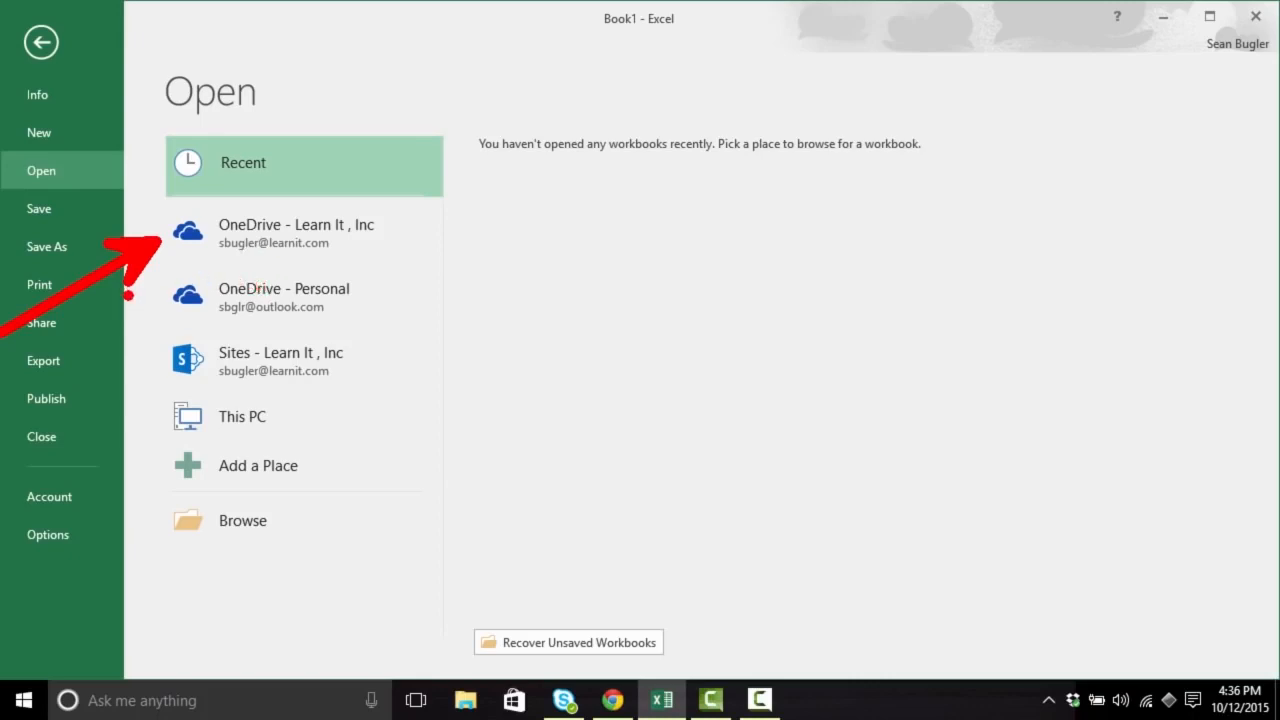
left_click_drag(153, 364, 40, 394)
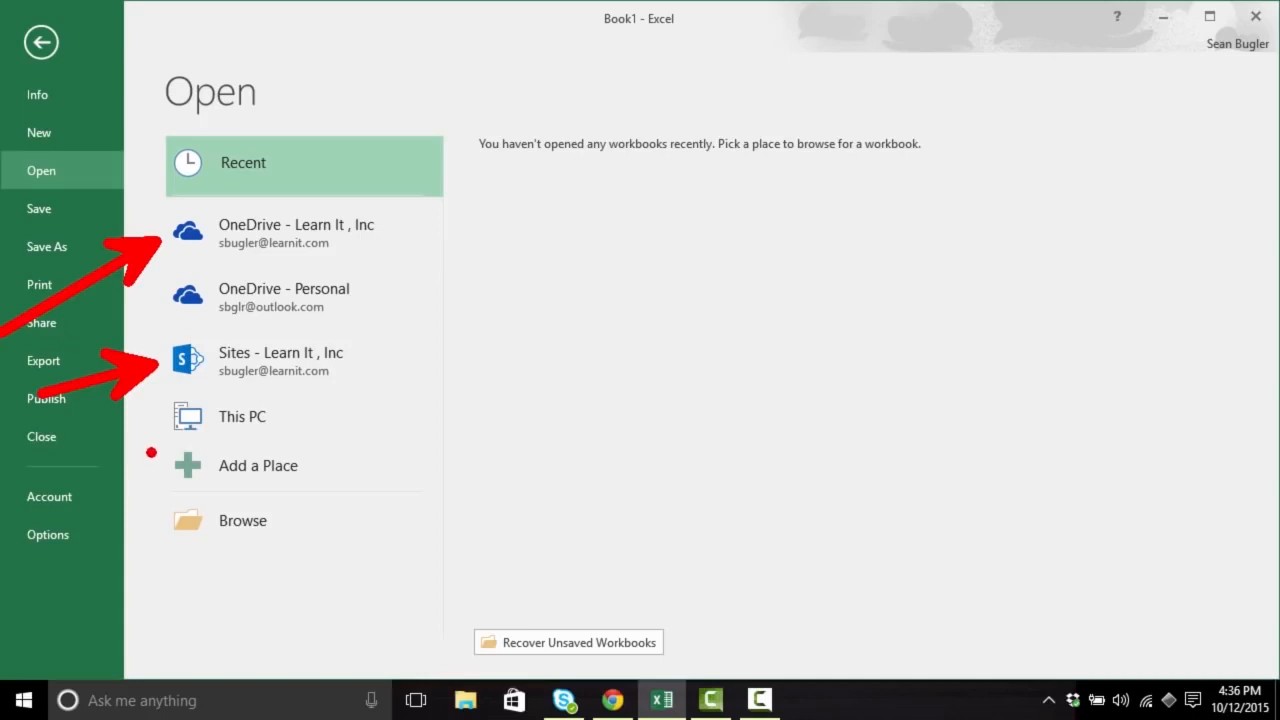
left_click_drag(151, 428, 10, 488)
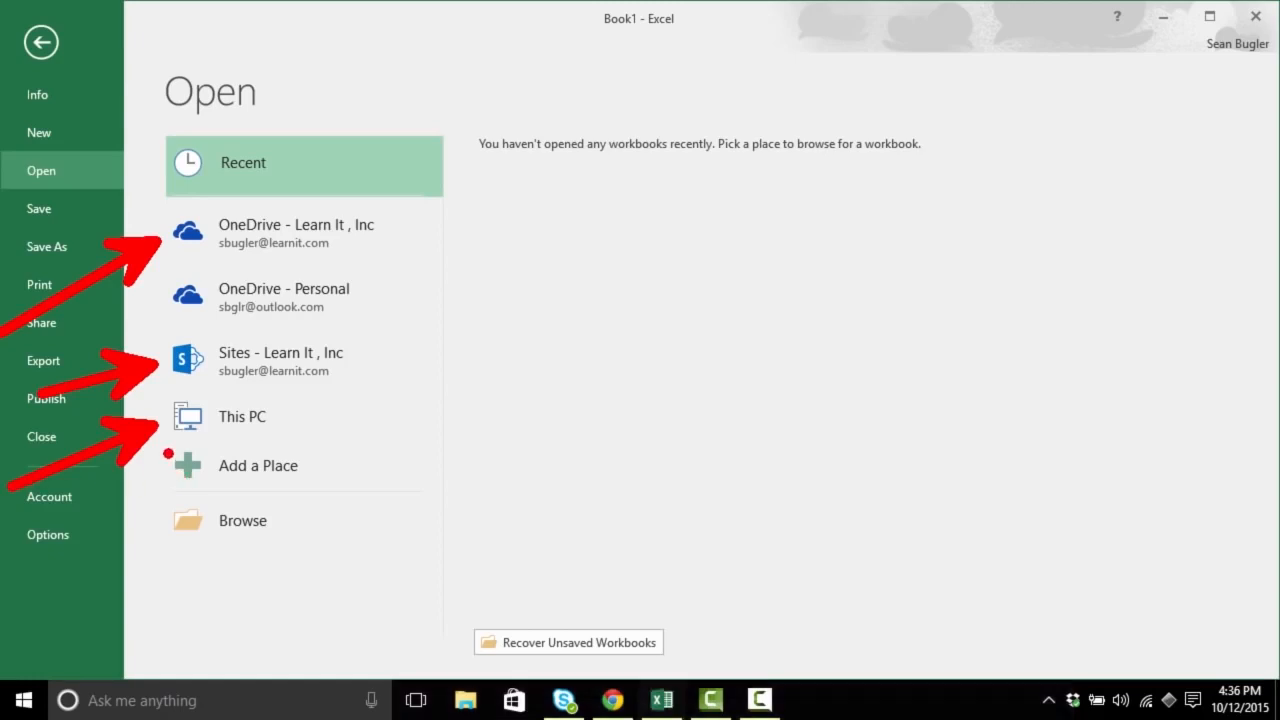
key("Escape")
Step: Browse the Documents folder for a workbook to open, and dismiss the file dialog without choosing one
left_click(302, 513)
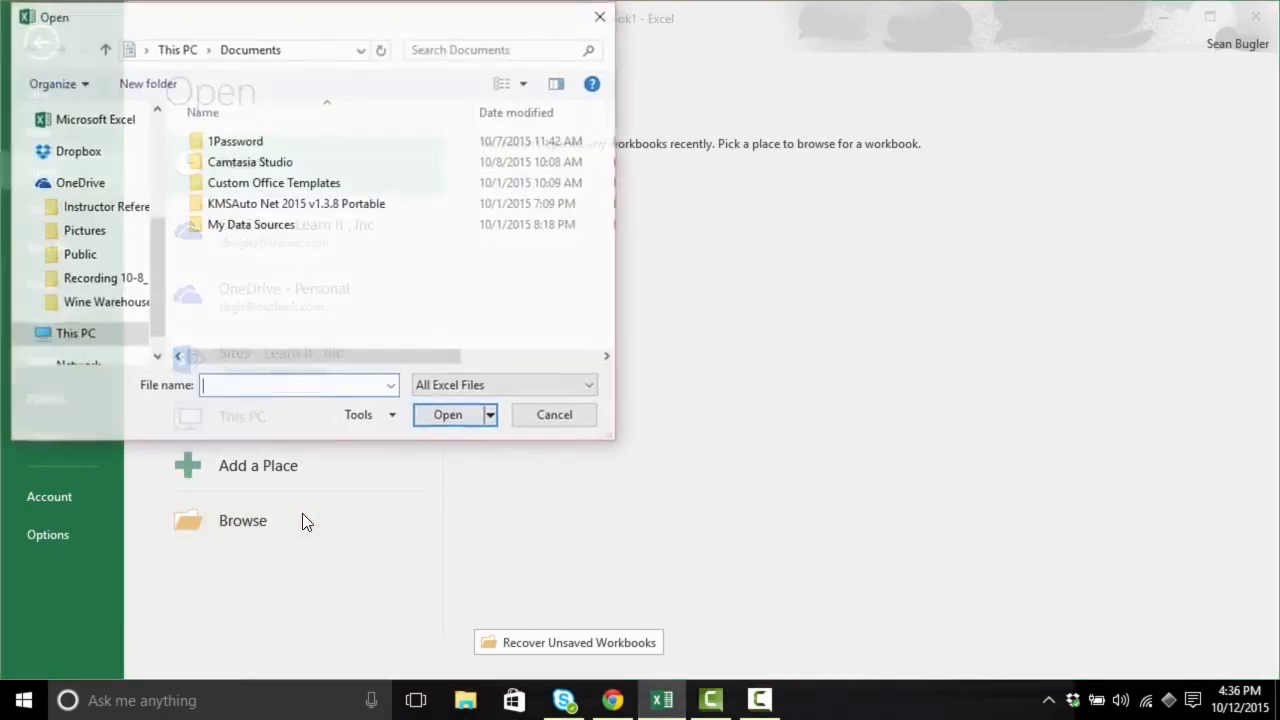
left_click_drag(285, 19, 480, 17)
left_click(555, 420)
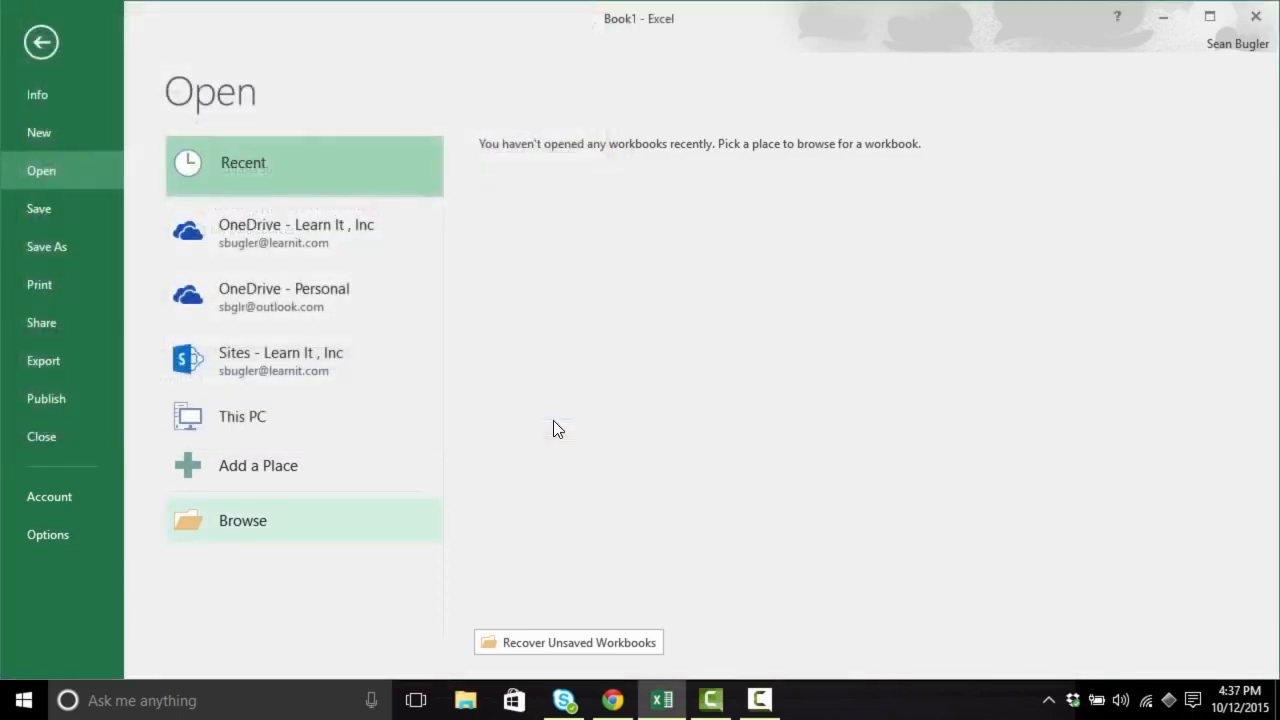
Step: Examine the save locations on the Save As page and the printer and page settings on the Print page
left_click(82, 213)
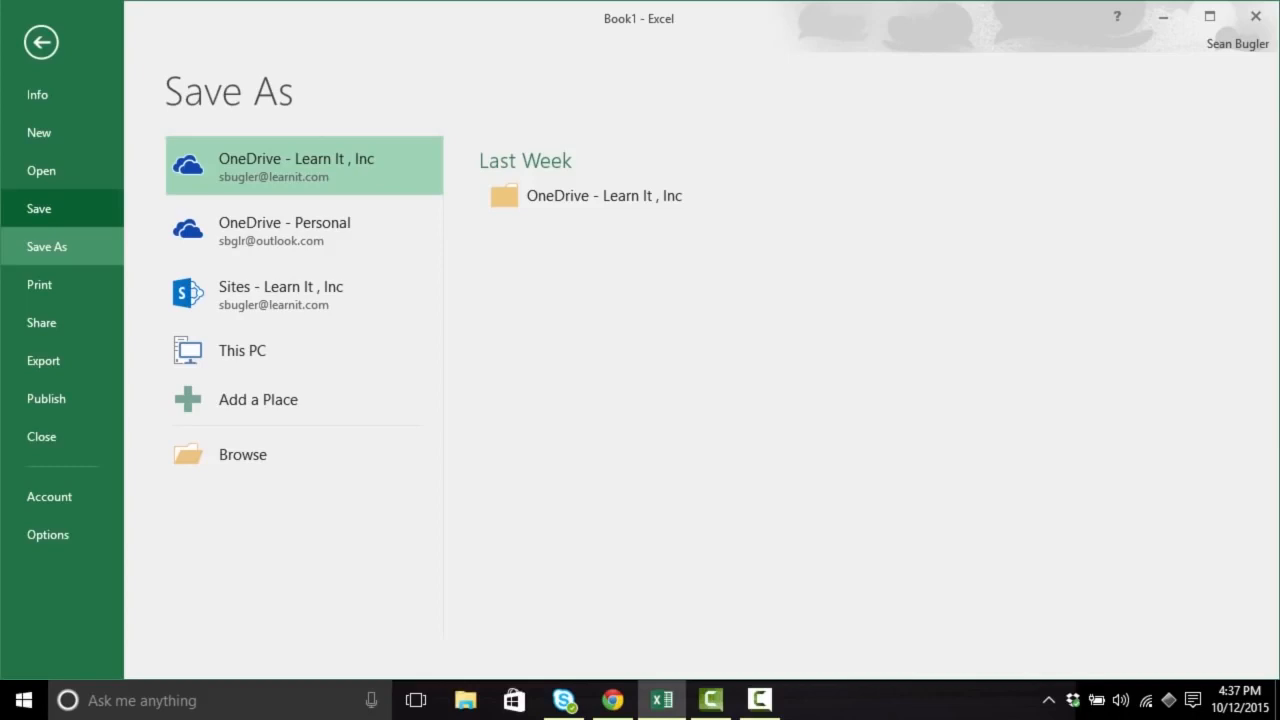
left_click(79, 207)
left_click(80, 296)
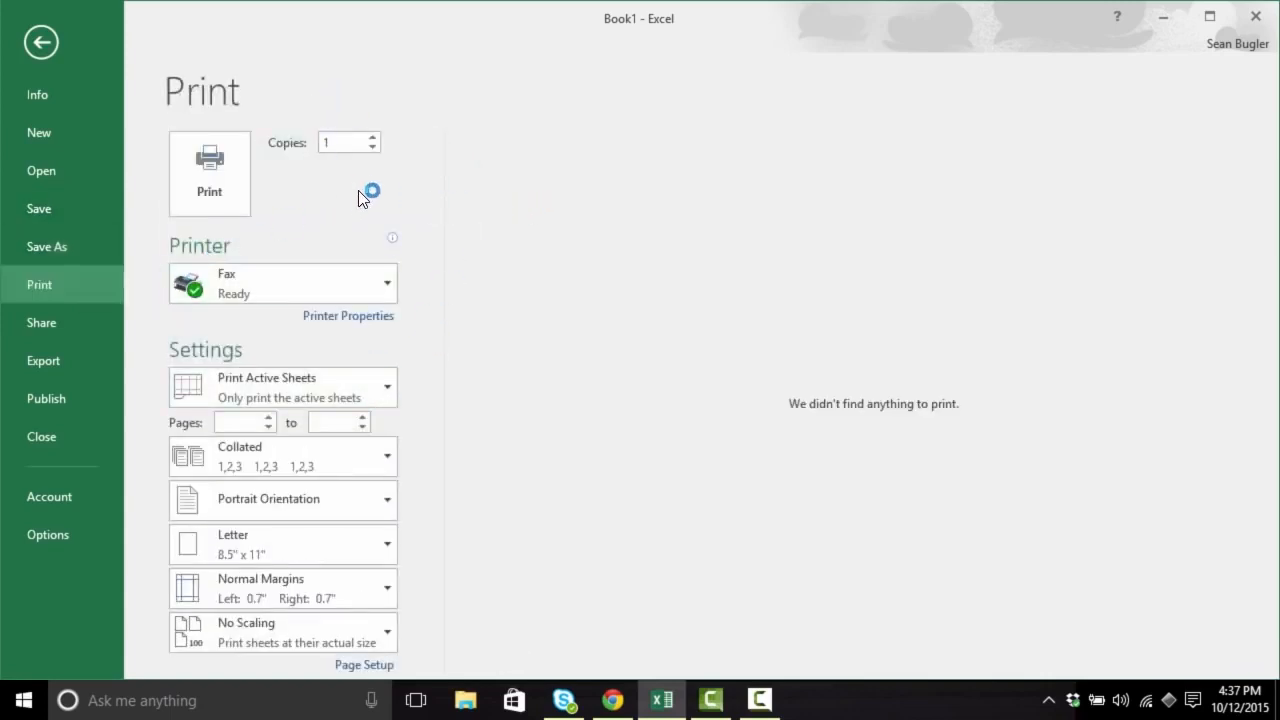
Step: Examine the Share page's options: Share with People, Email, Present Online and Send by Instant Message
left_click(82, 316)
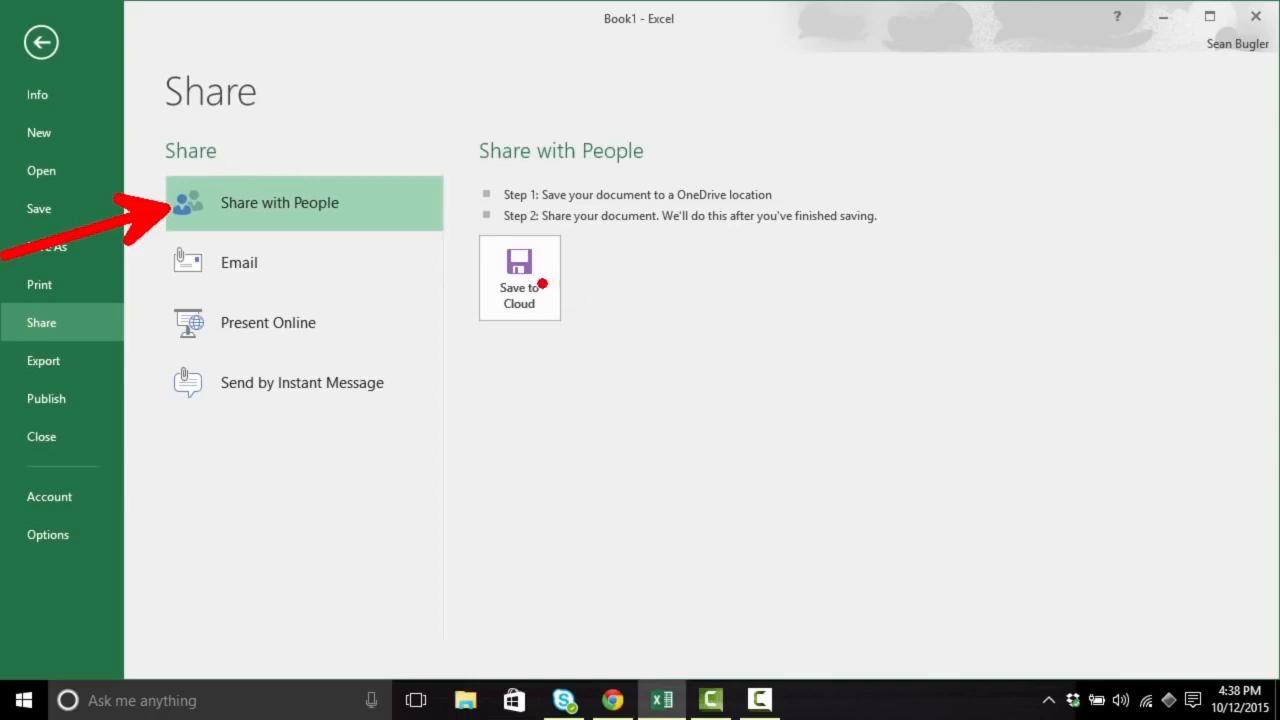
left_click(330, 266)
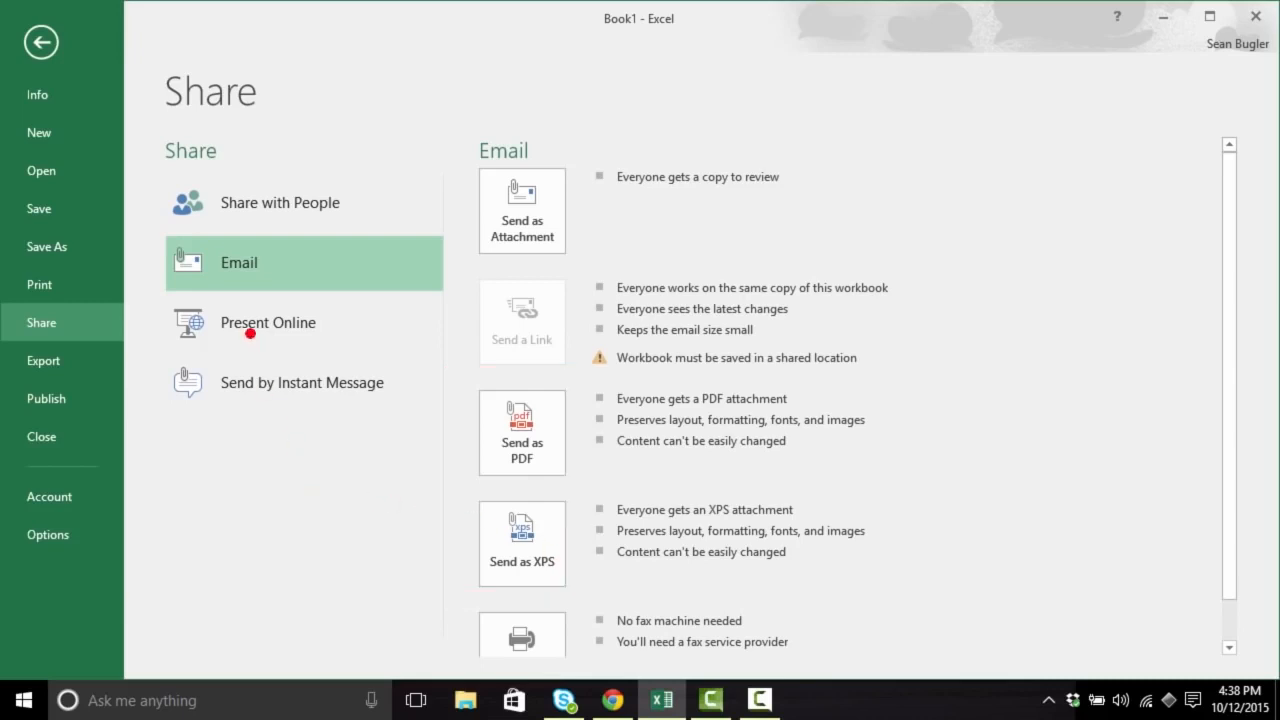
left_click(394, 339)
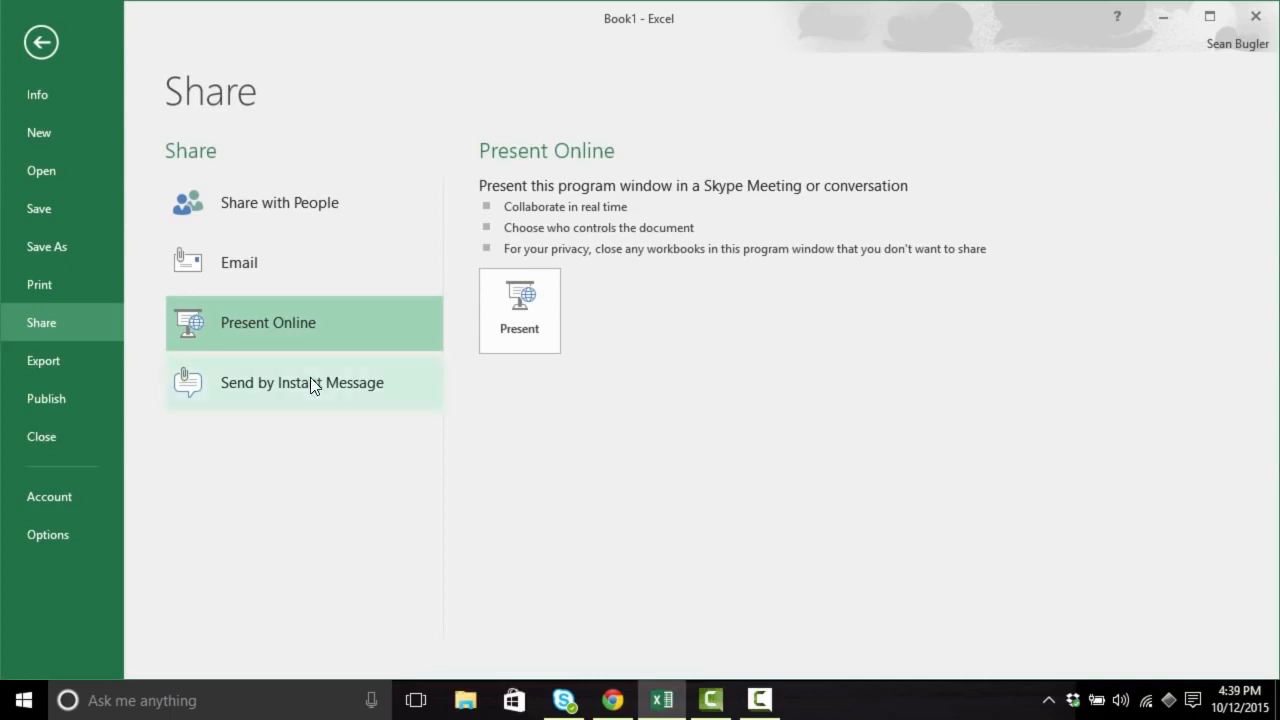
left_click(408, 400)
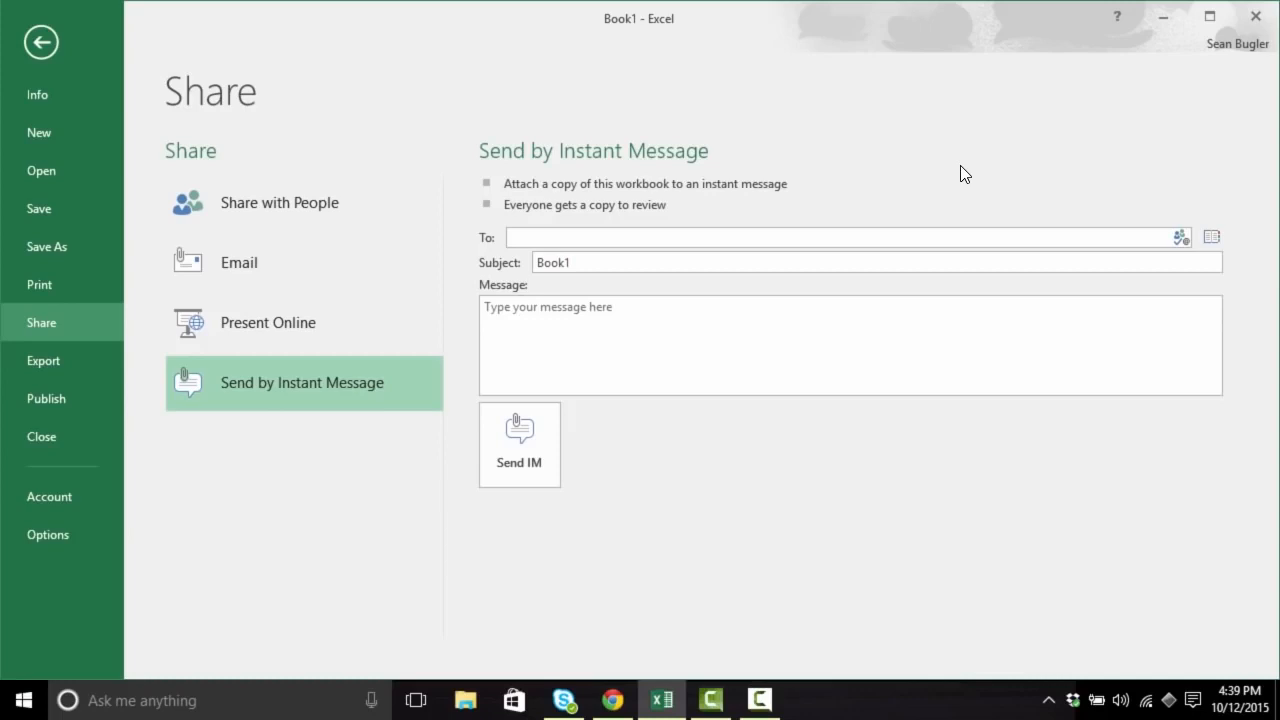
left_click(664, 240)
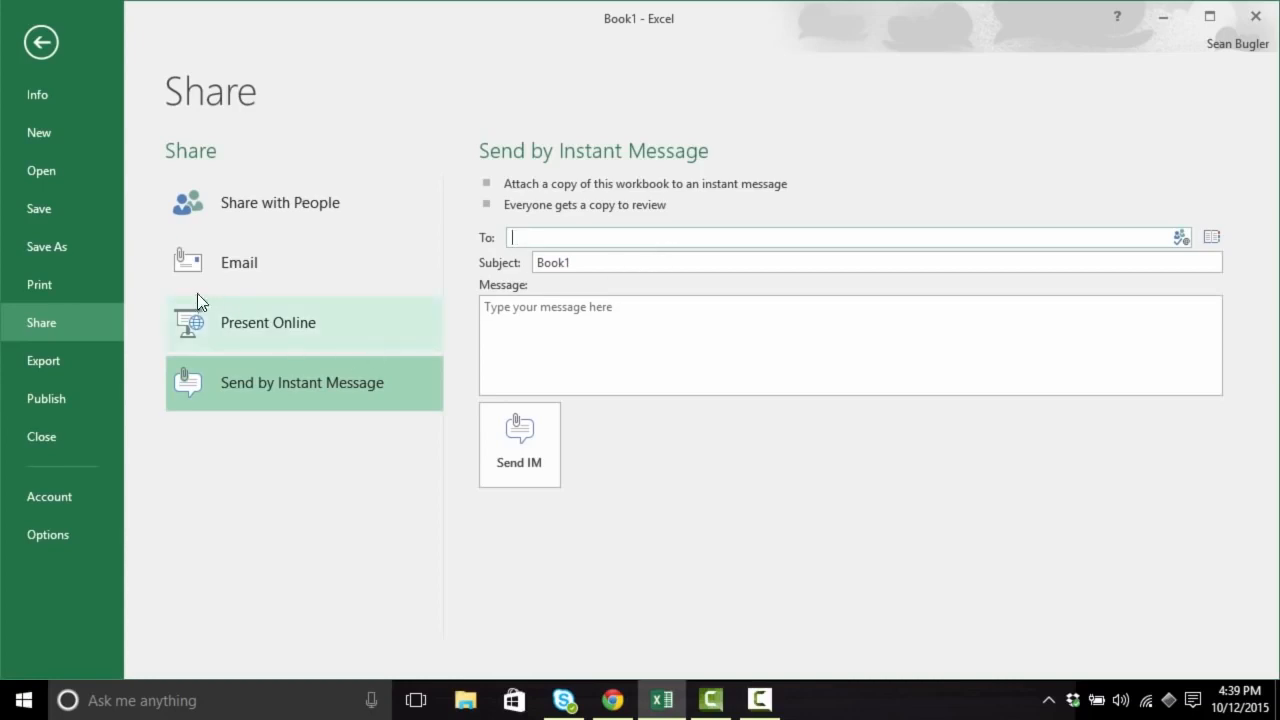
Step: Examine the Export page's Create PDF/XPS Document option and the file types offered under Change File Type
left_click(81, 373)
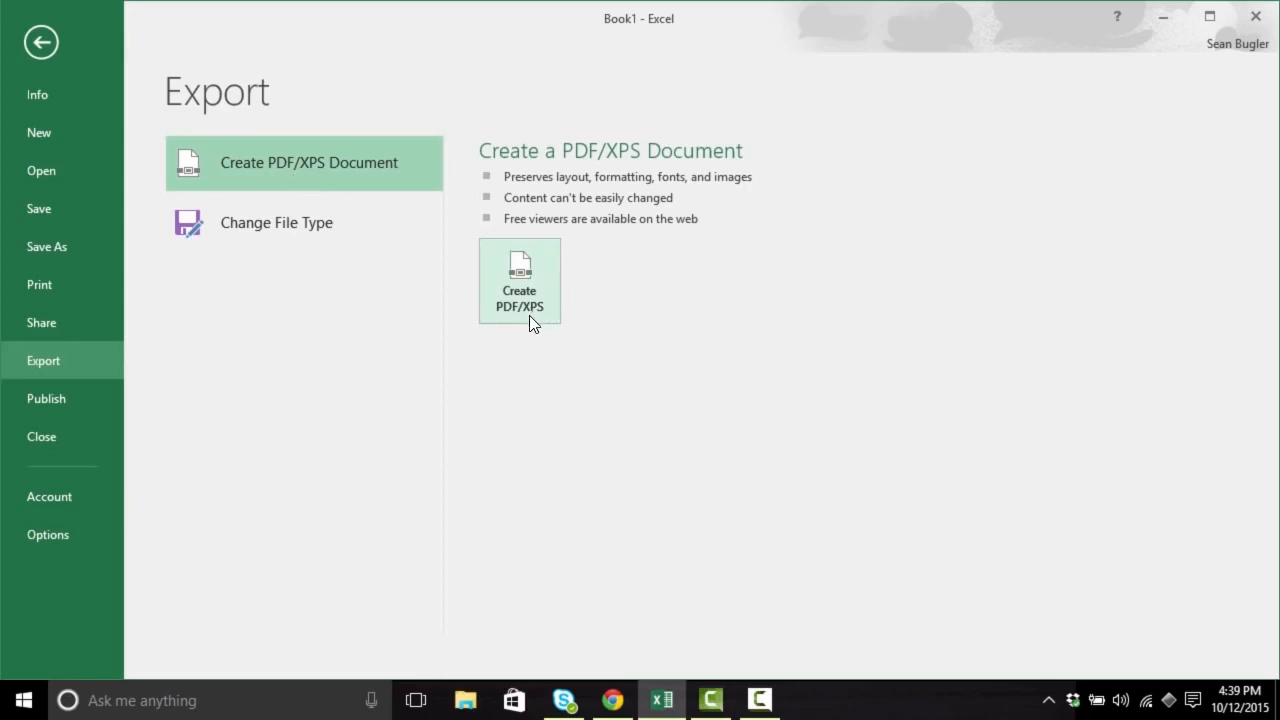
left_click(382, 229)
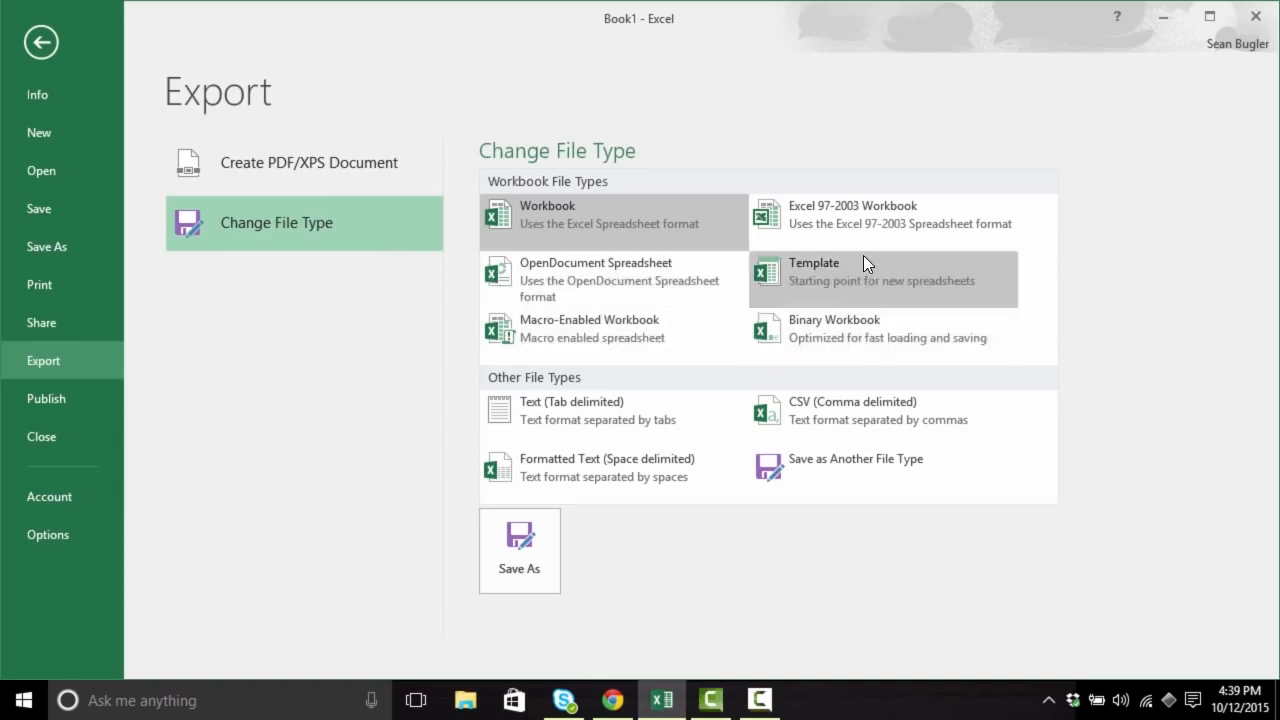
key("ctrl+shift+d")
left_click_drag(568, 559, 948, 558)
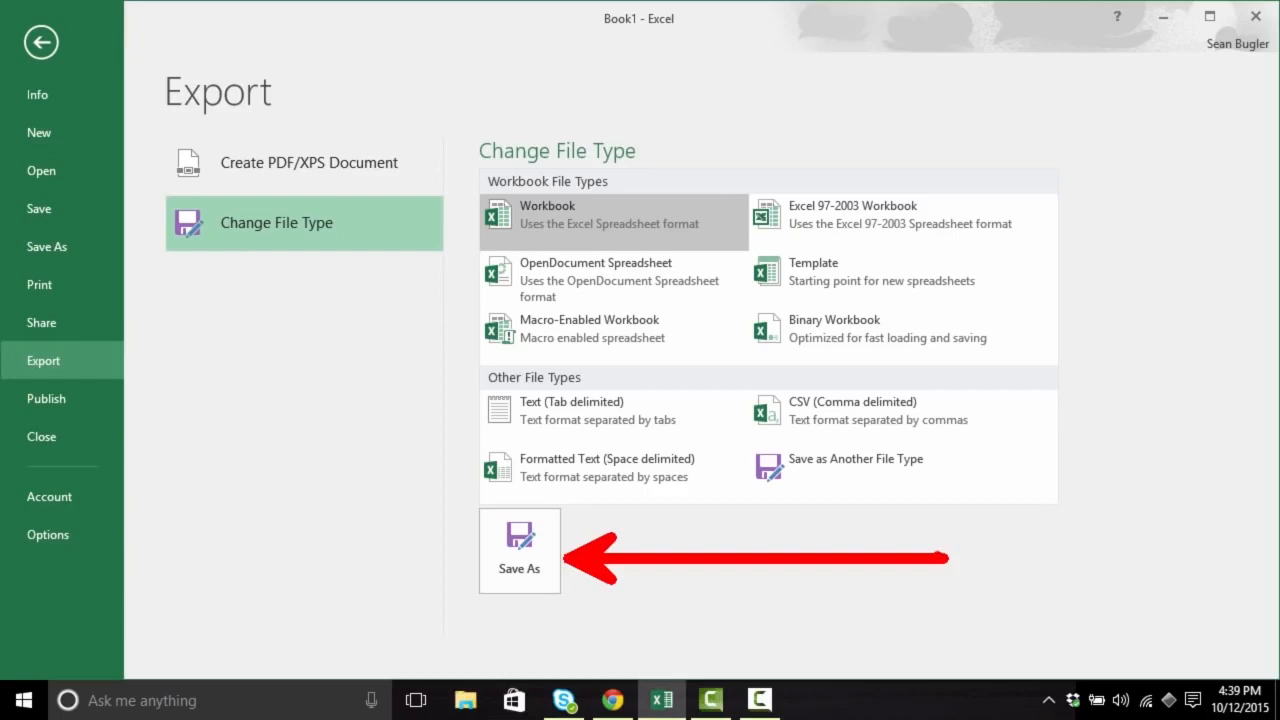
key("Escape")
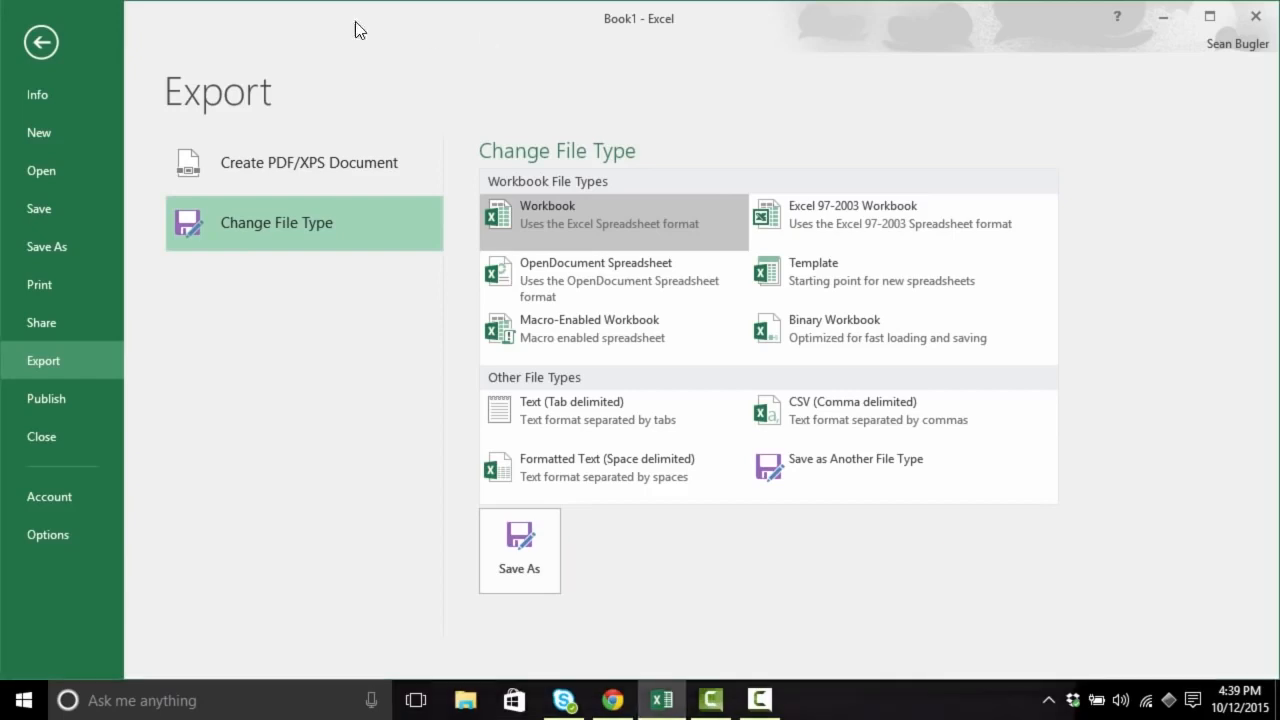
Step: Look over the Publish to Power BI page and the user and product information on the Account page
left_click(102, 390)
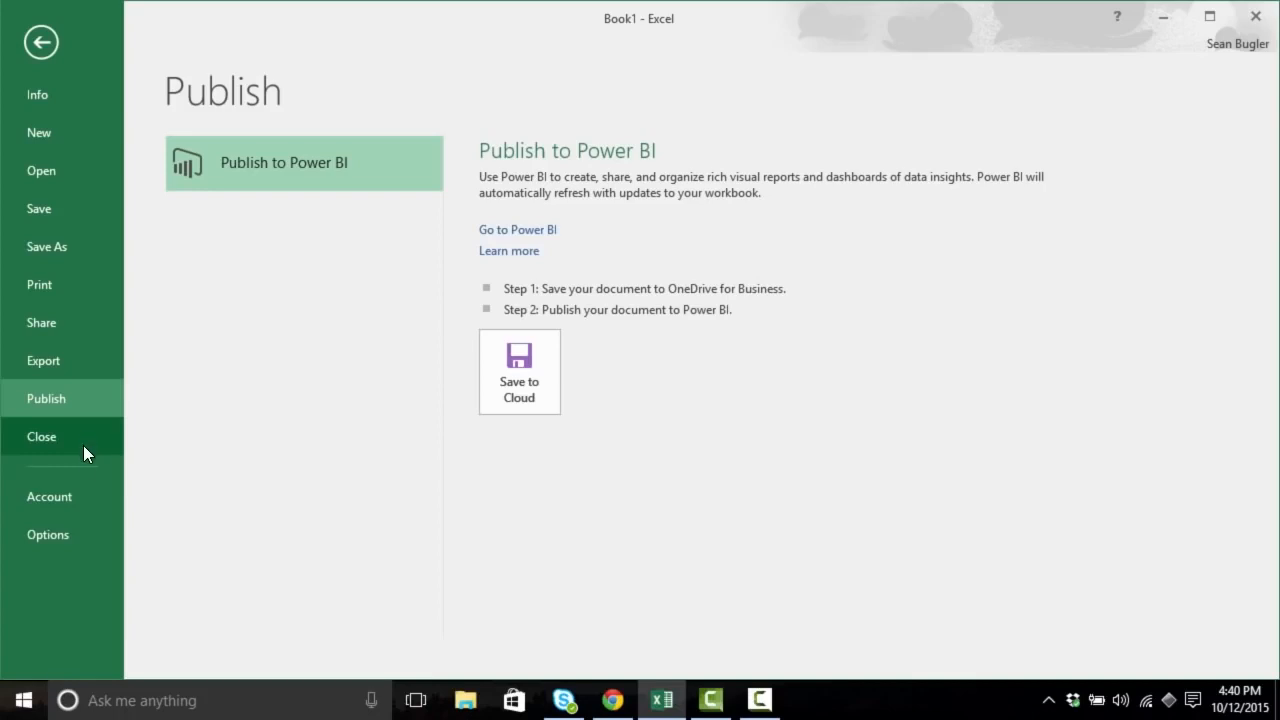
left_click(81, 502)
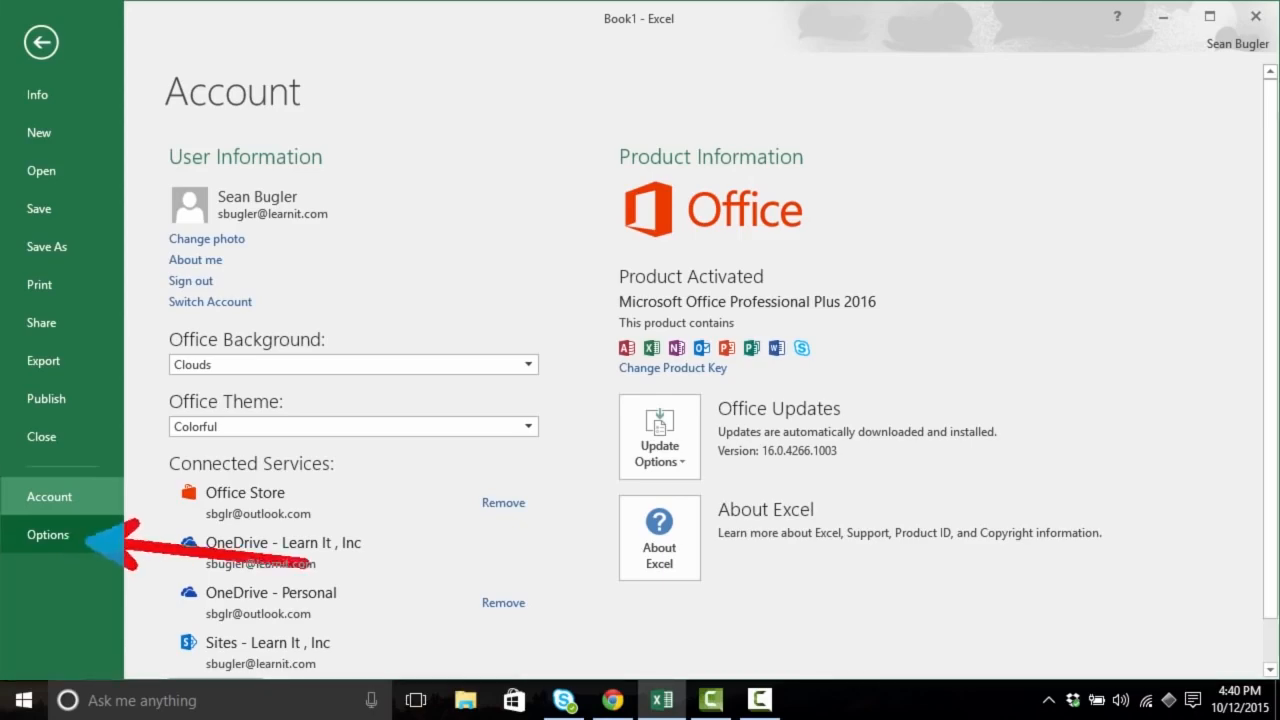
Step: Set the Office Theme to White in the General section of Excel Options and apply it
left_click(100, 541)
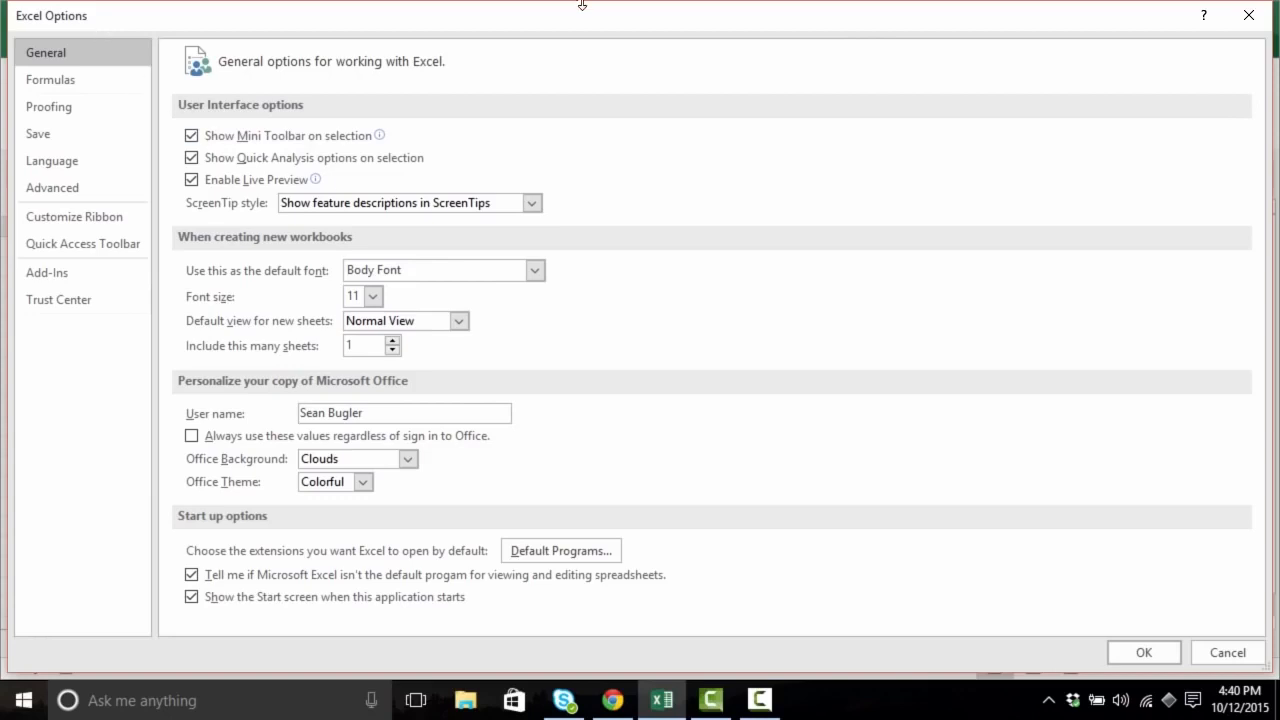
mouse_move(571, 12)
left_mouse_down()
mouse_move(572, 50)
mouse_move(572, 2)
left_mouse_up()
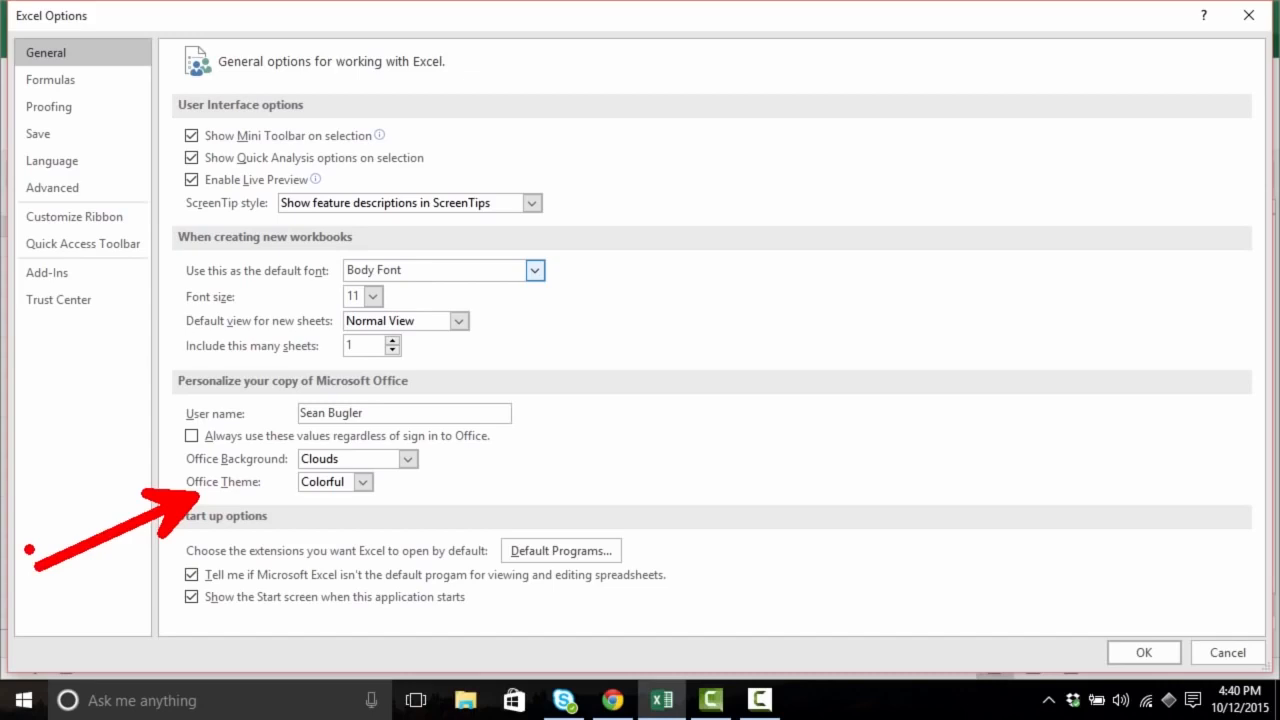
left_click_drag(646, 2, 634, 164)
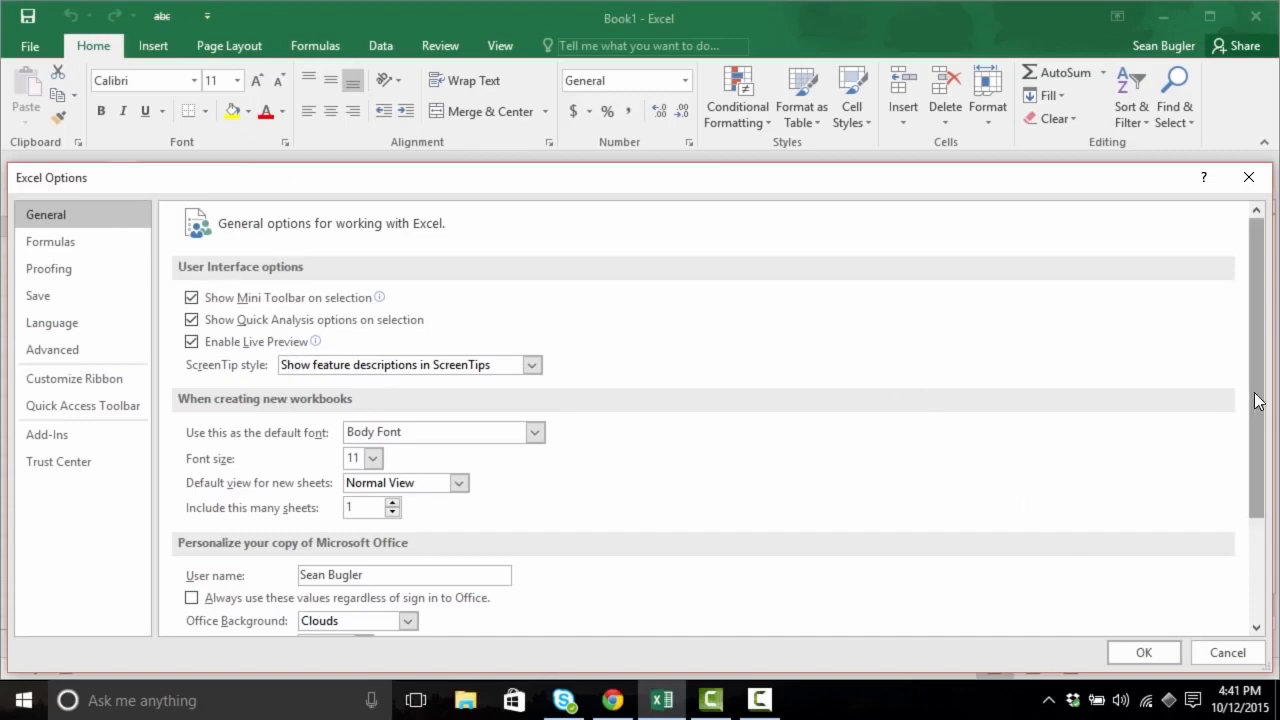
scroll(1257, 400, "down", 2)
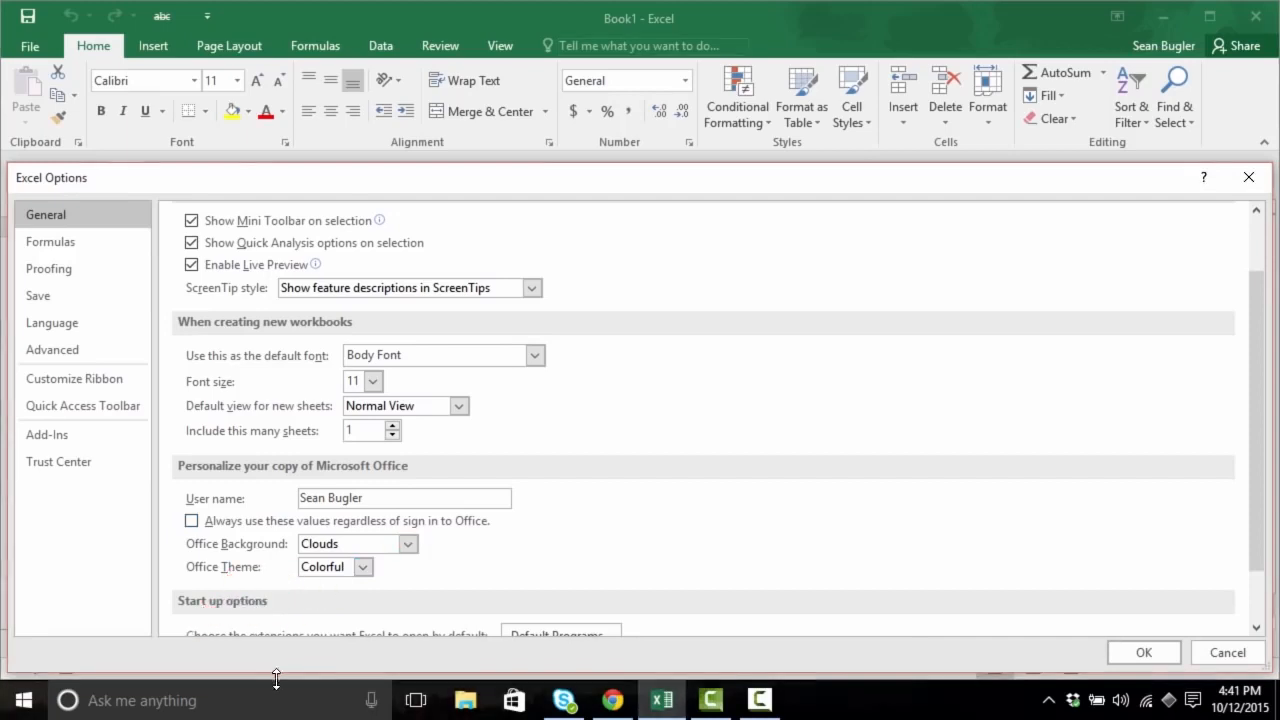
left_click(362, 567)
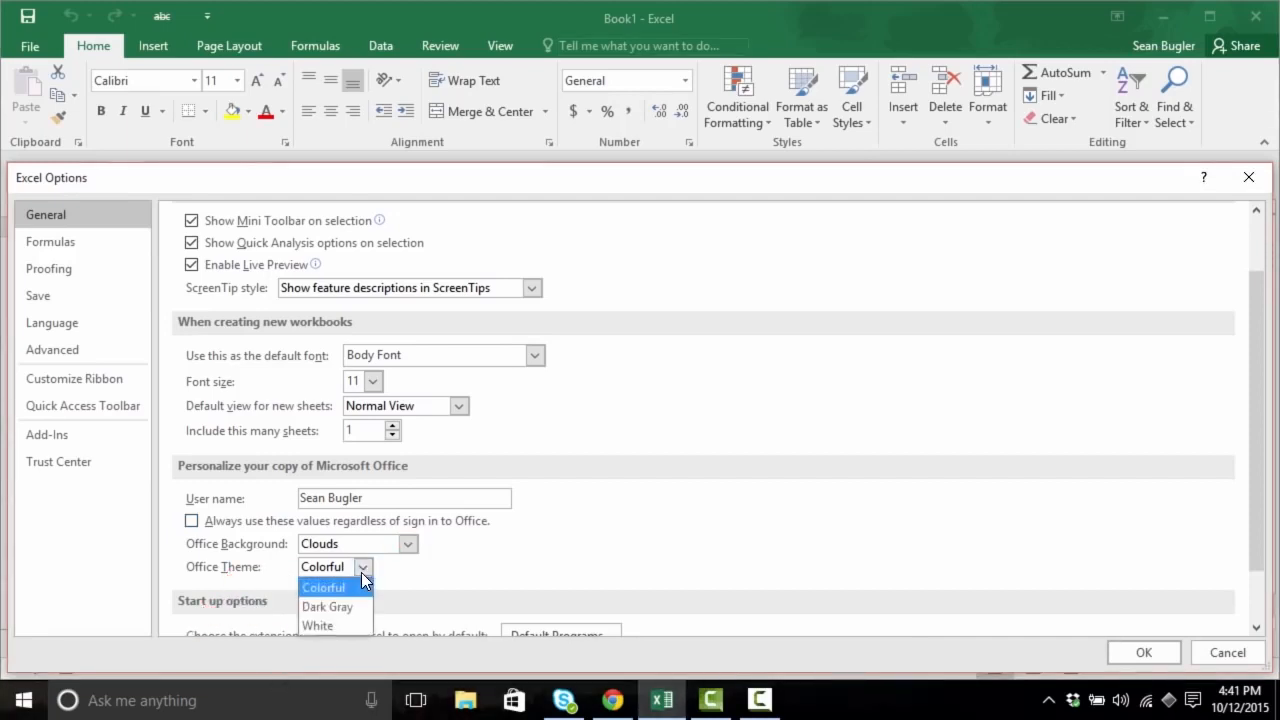
left_click(331, 625)
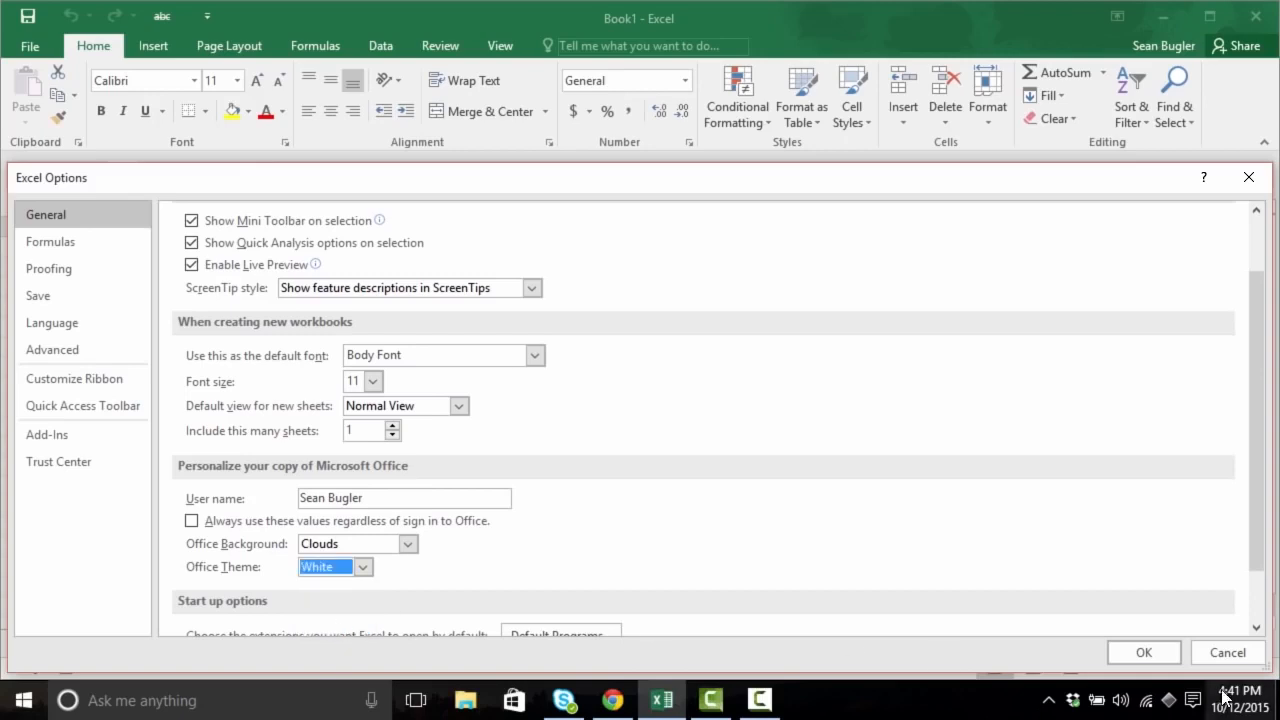
left_click(1150, 655)
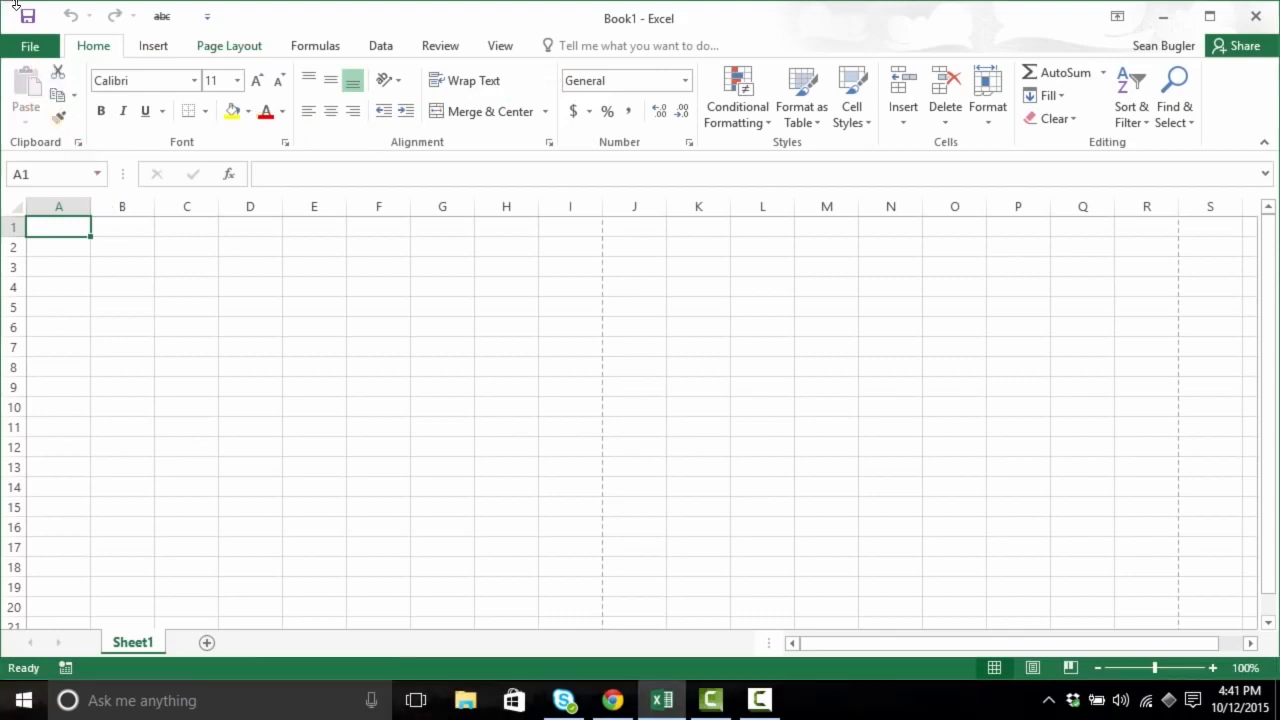
Step: Change the Office Theme to Dark Gray in the General options and apply it
left_click(28, 46)
left_click(81, 544)
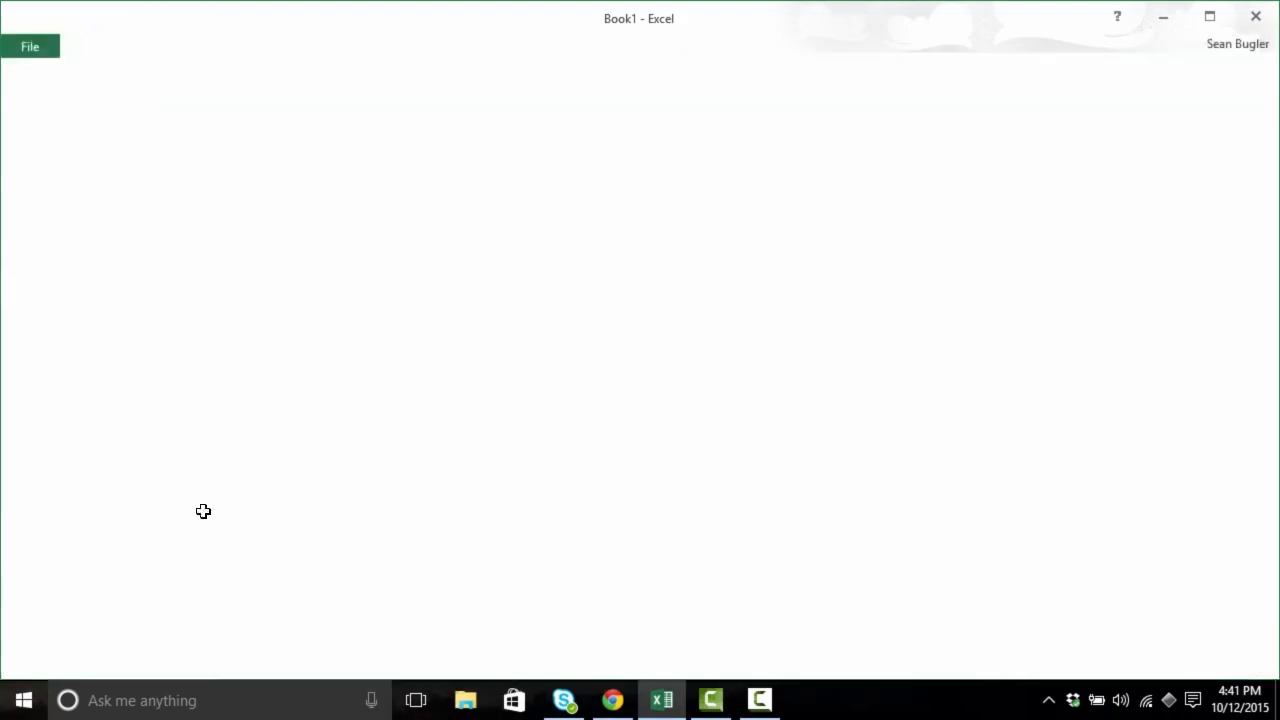
left_click(362, 481)
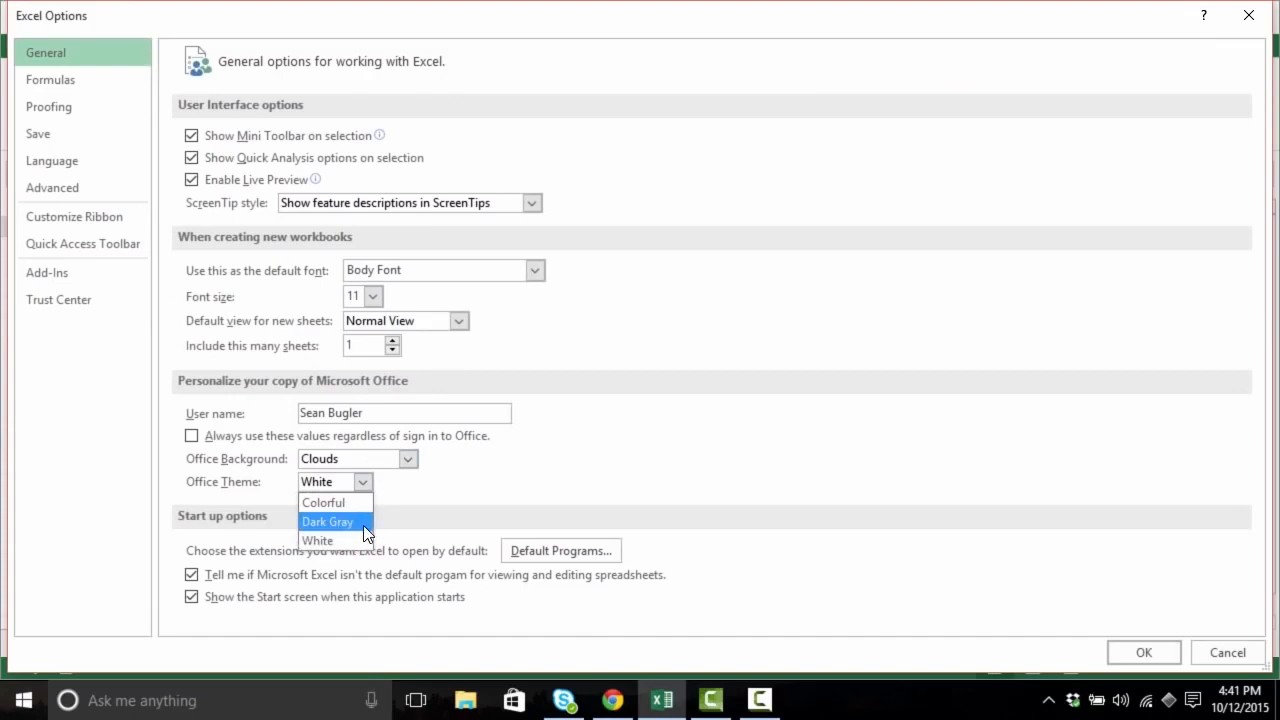
left_click(363, 523)
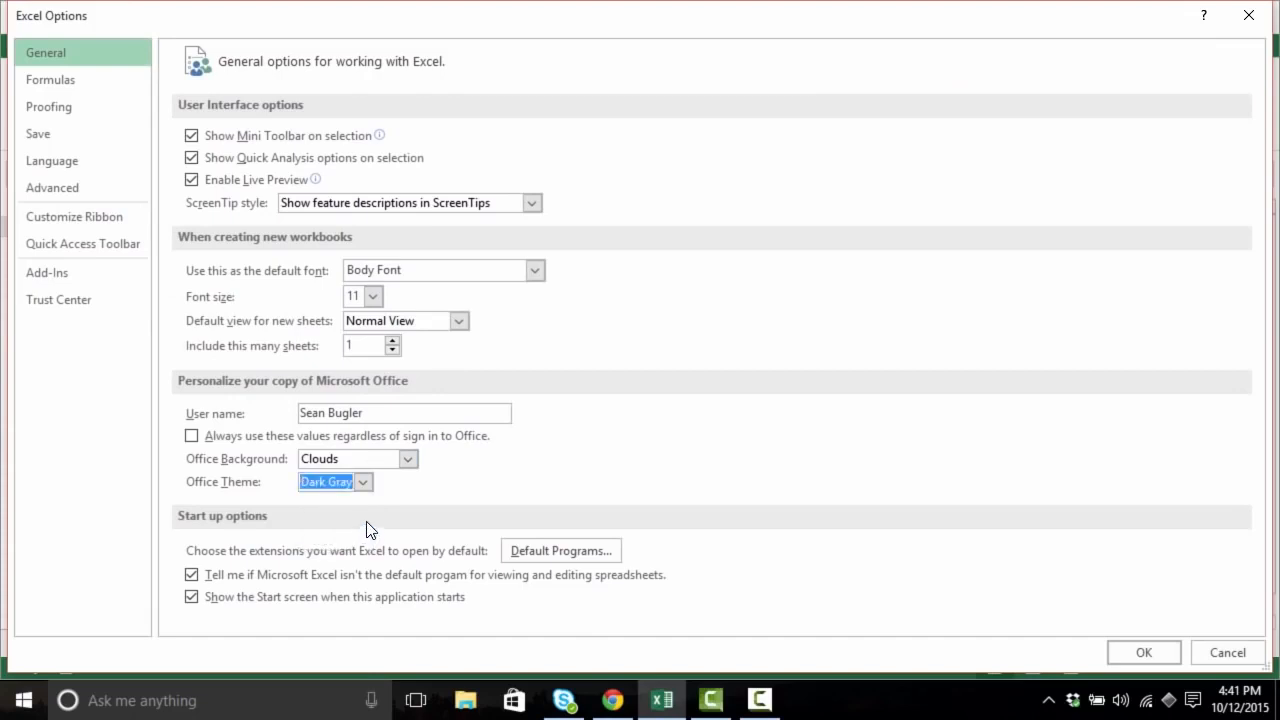
left_click(1155, 661)
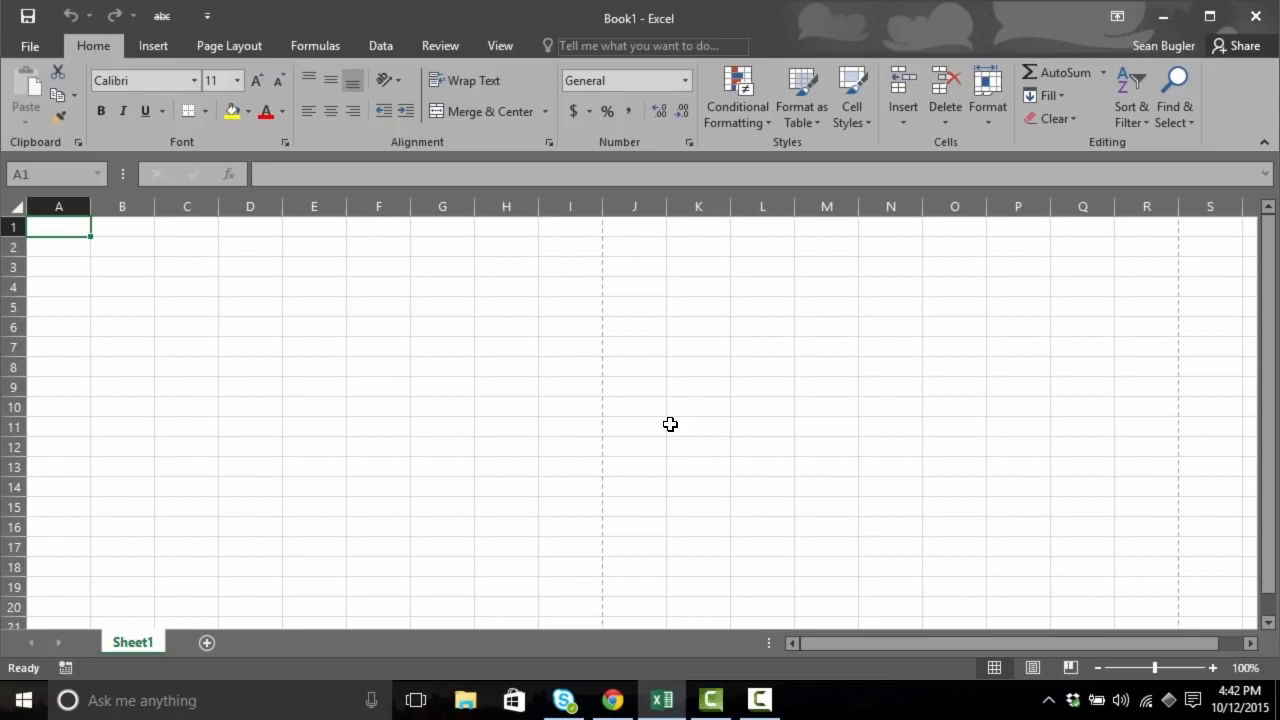
Step: Set the Office Theme back to Colorful in the General options and apply it
left_click(30, 47)
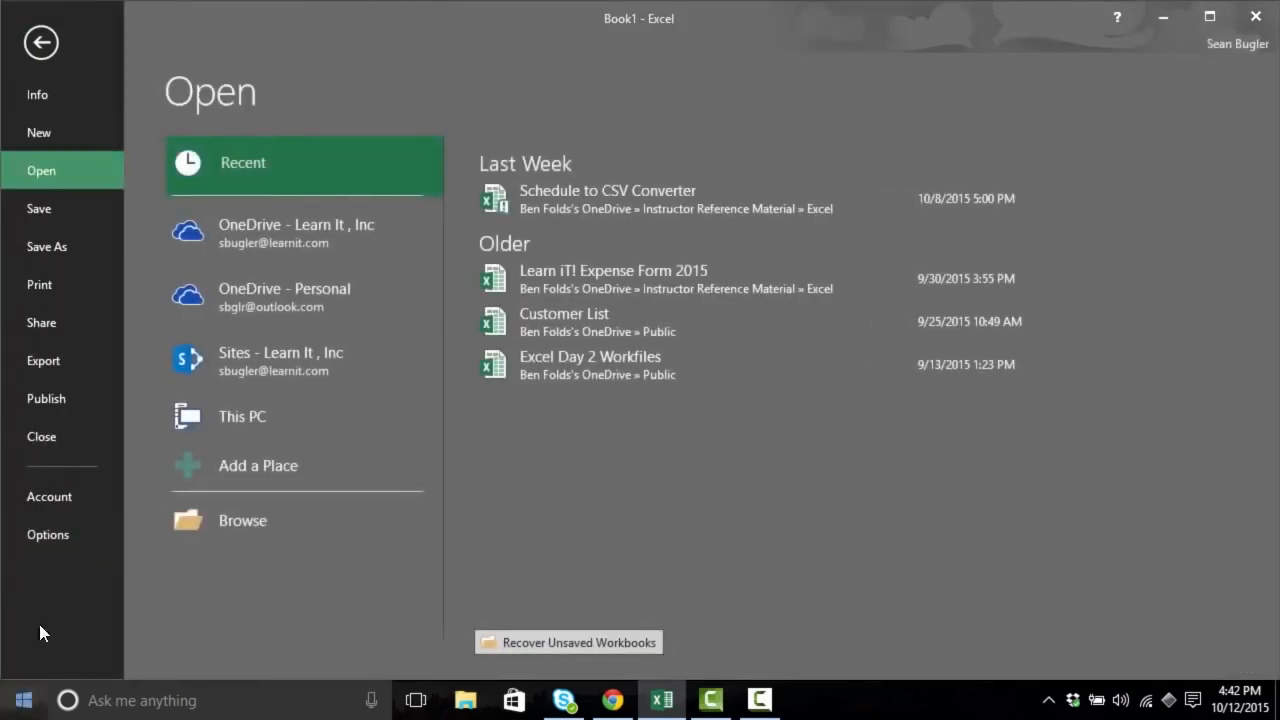
left_click(48, 536)
left_click(316, 482)
left_click(316, 503)
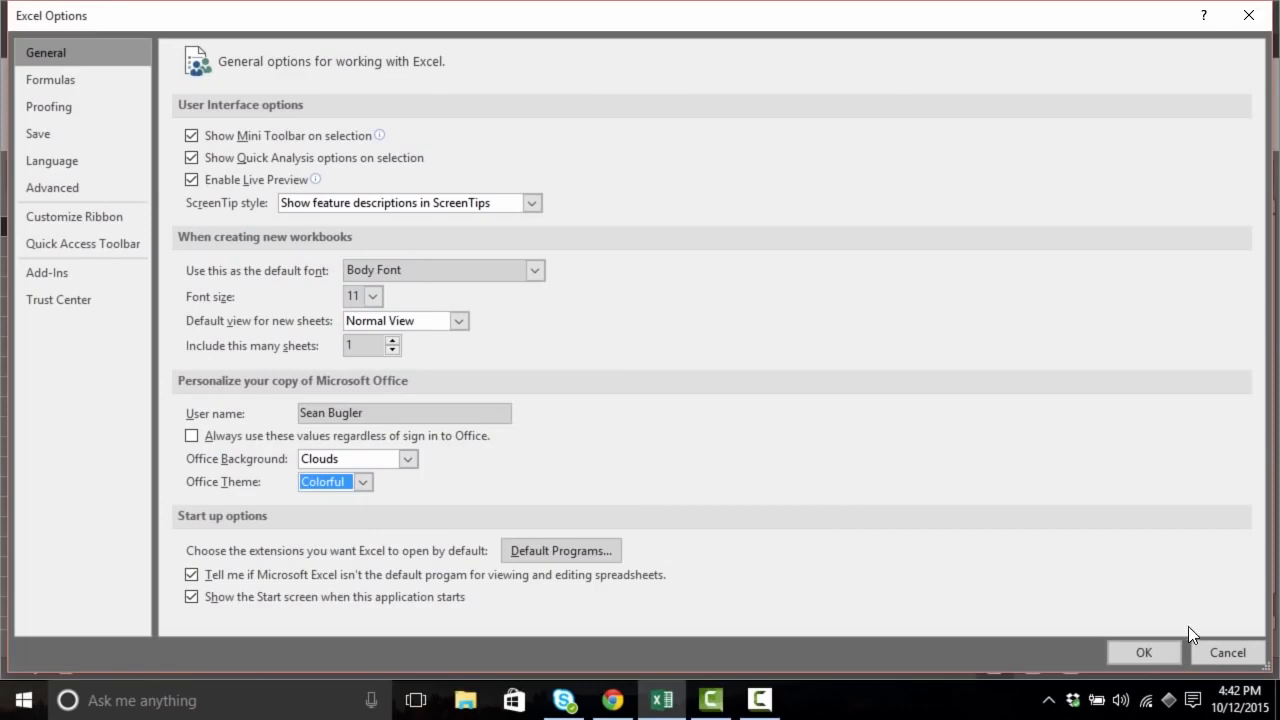
left_click(1145, 653)
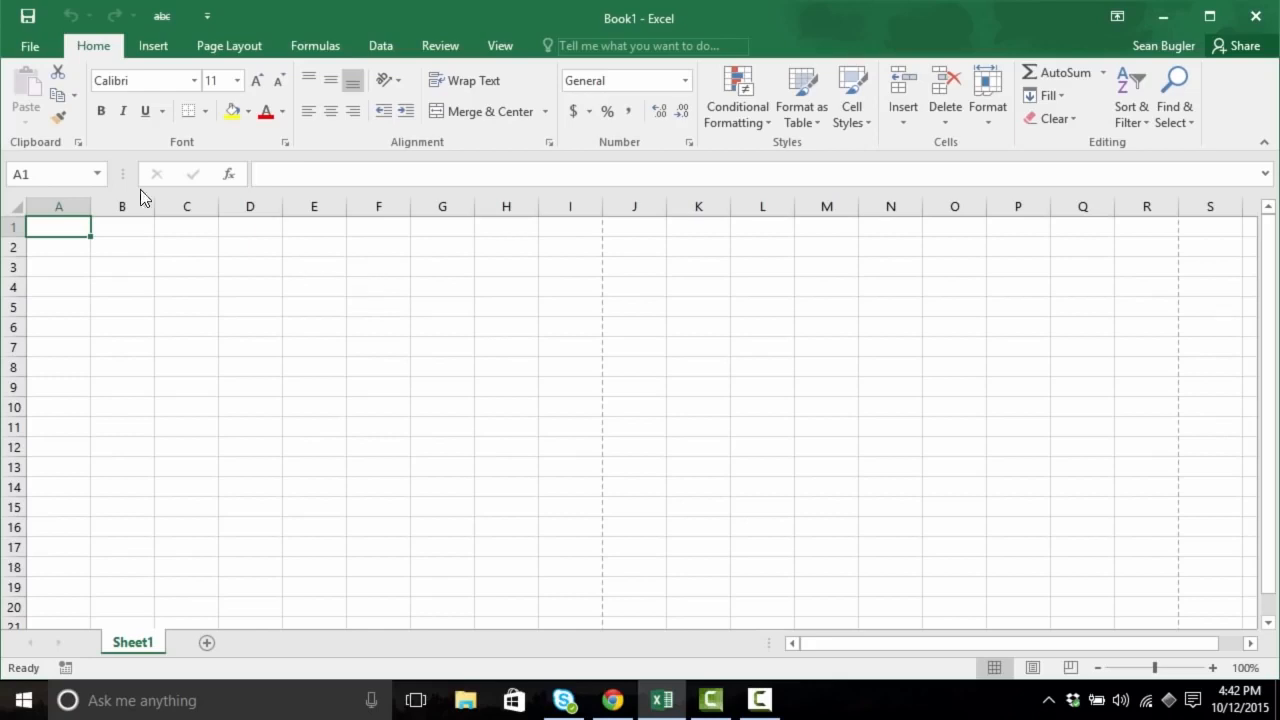
Step: Compare the Office Background and Office Theme settings in the General options and on the Account page, and return to the worksheet
left_click(46, 50)
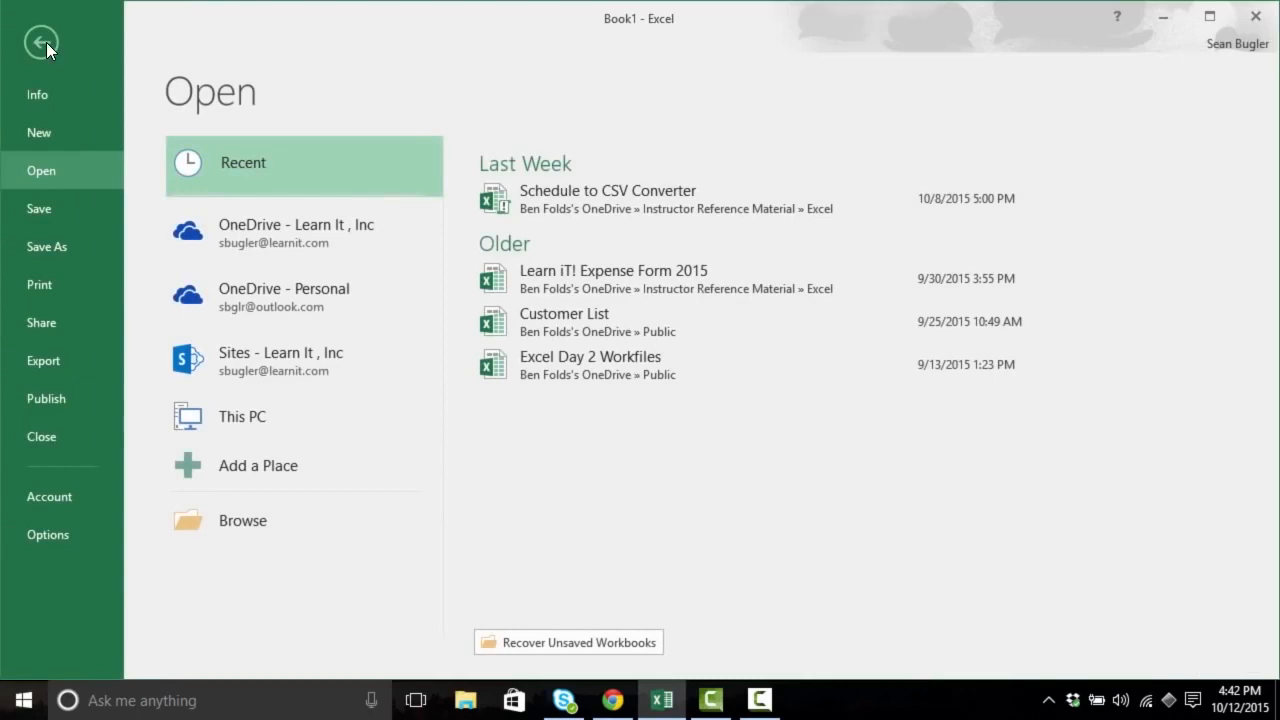
left_click(96, 542)
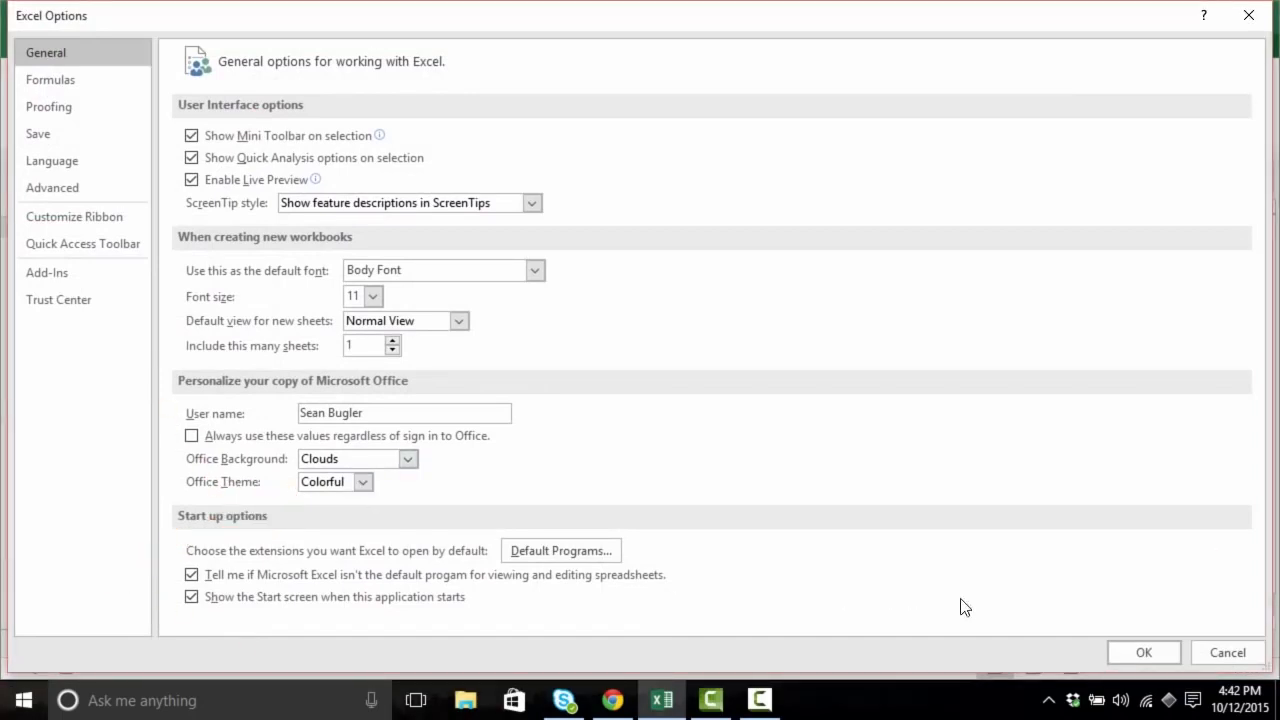
left_click(1232, 652)
left_click(29, 50)
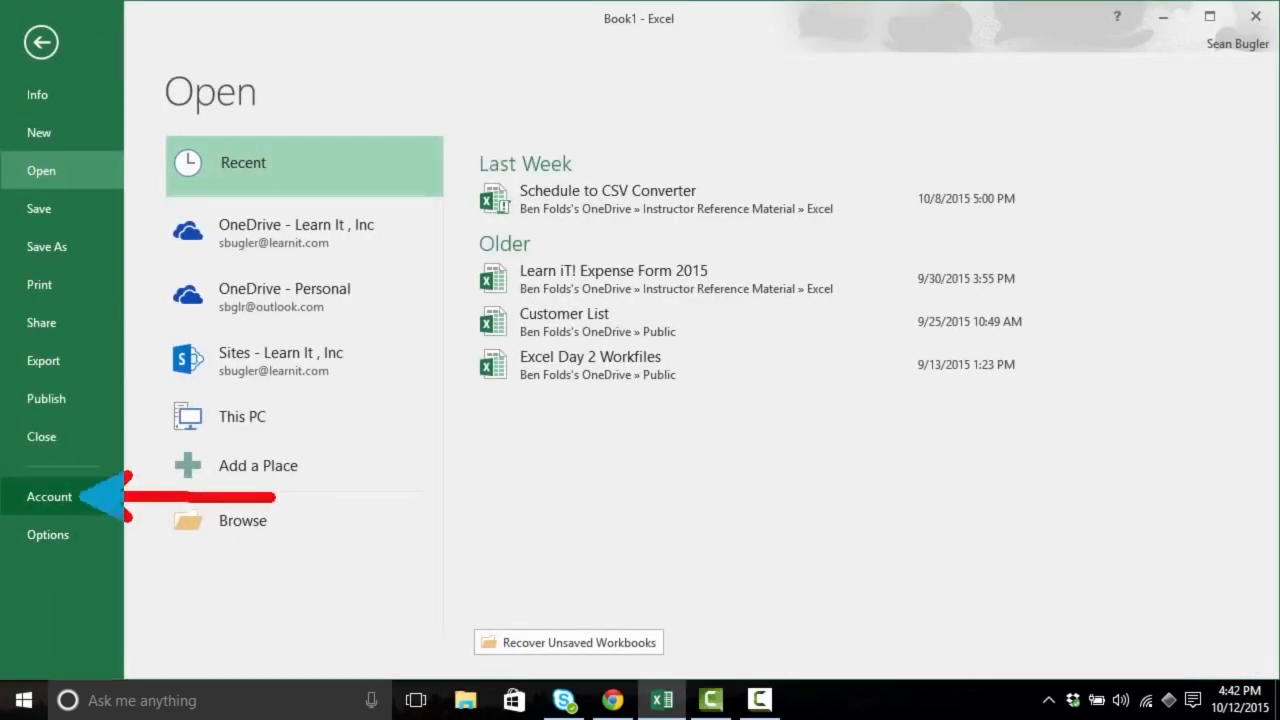
left_click(79, 493)
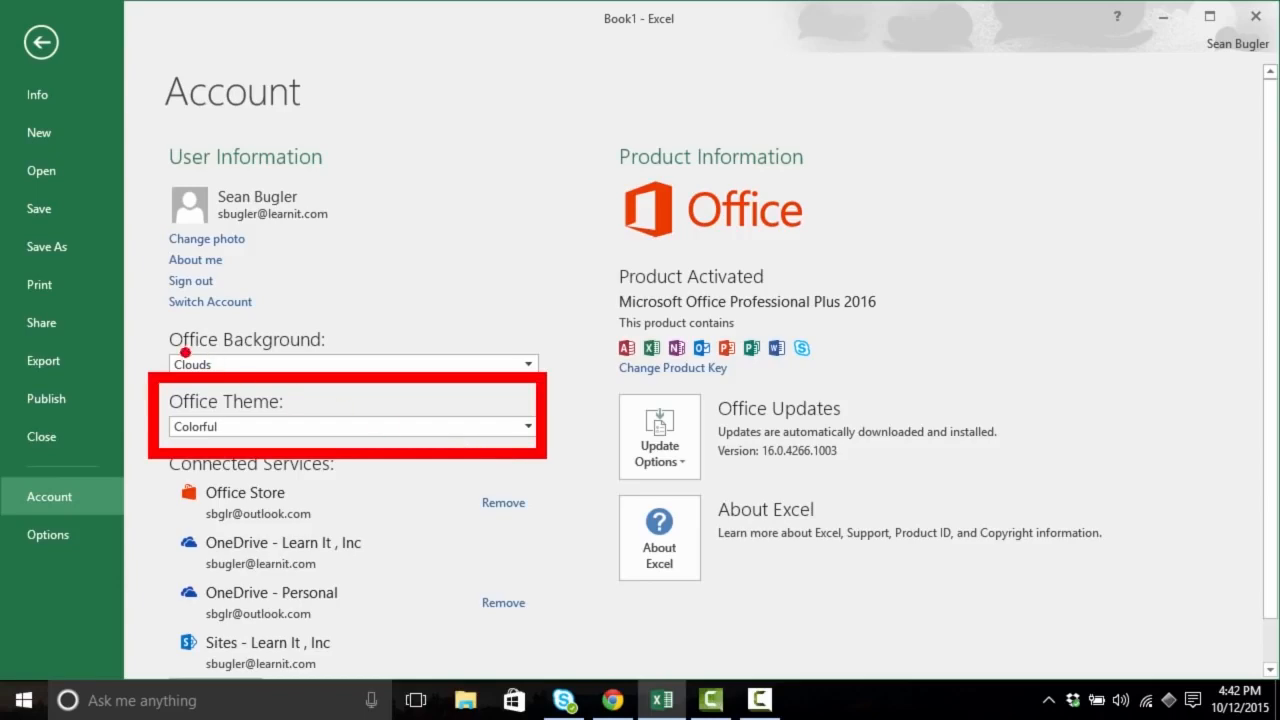
left_click(40, 45)
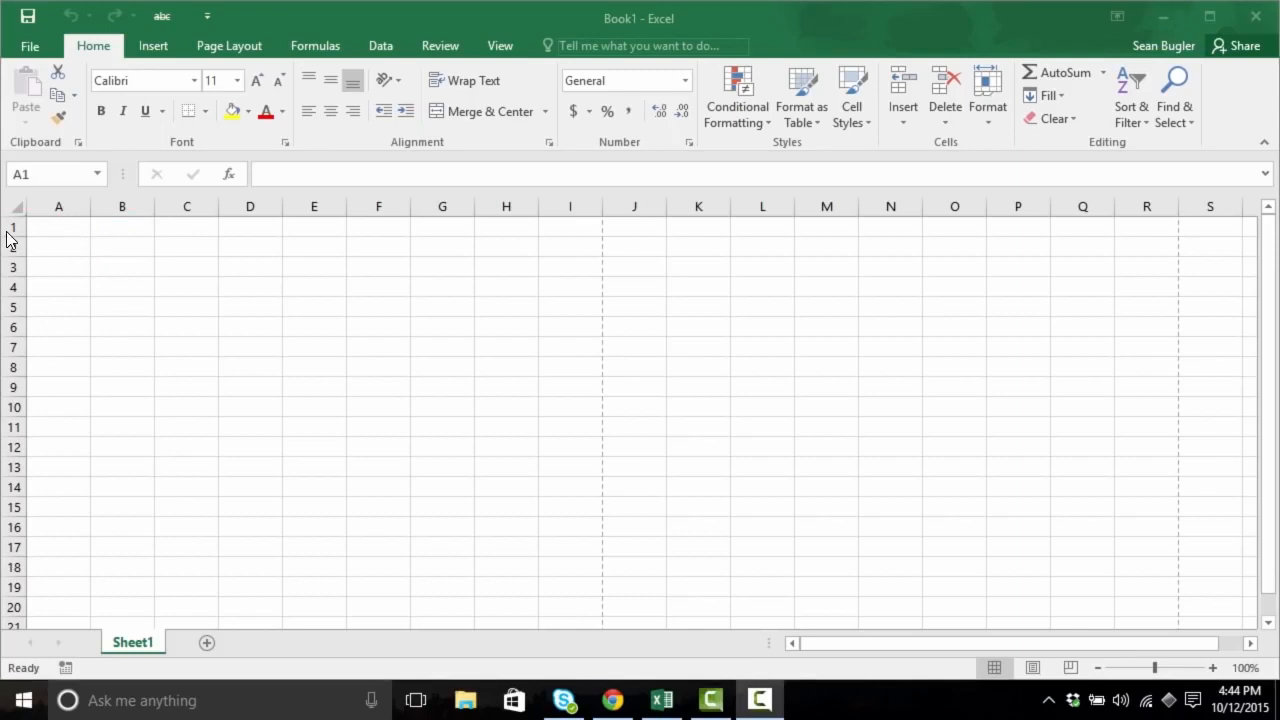
Step: Select cell A1 and move the selection to cell D9 on Sheet1
left_click(58, 231)
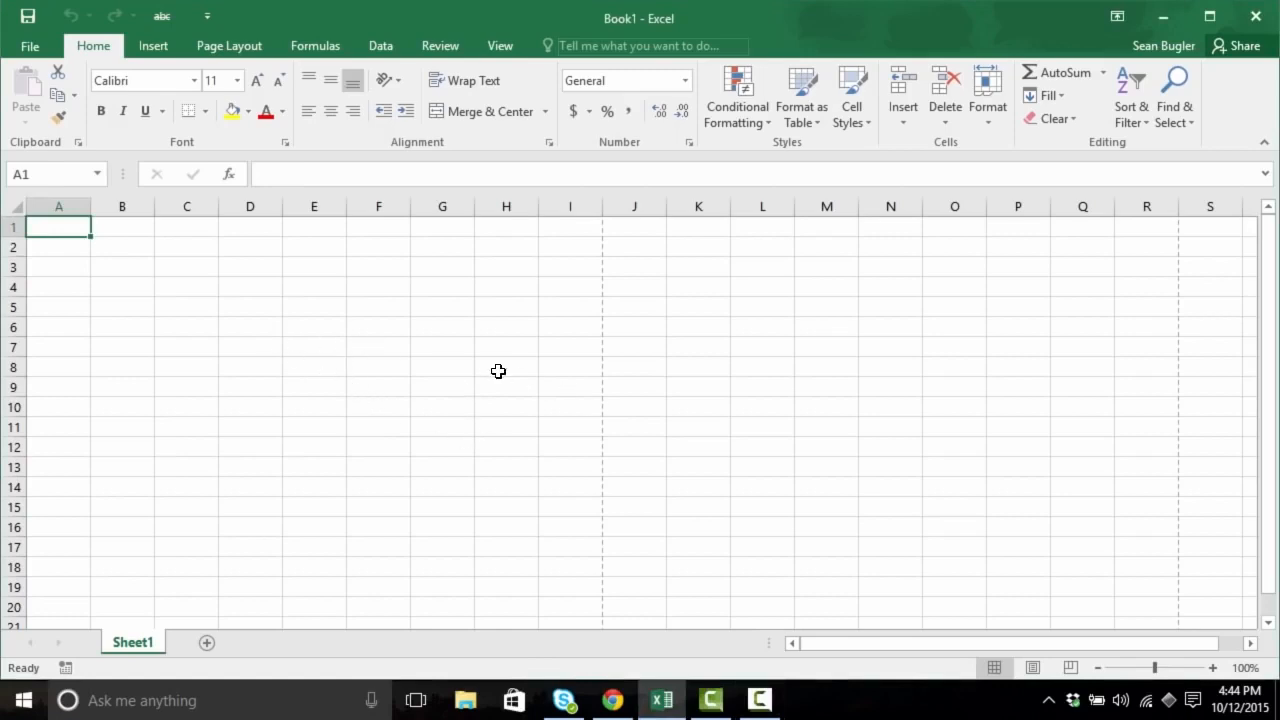
left_click(258, 394)
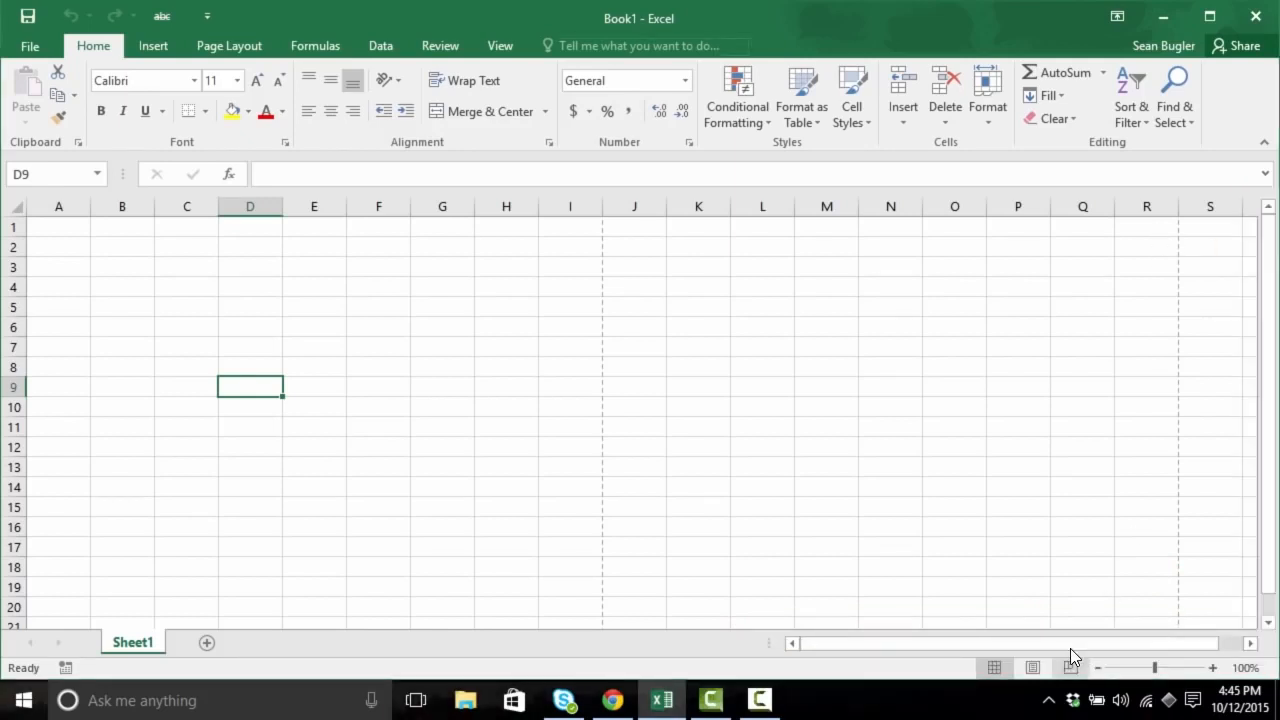
left_click_drag(1070, 645, 1272, 310)
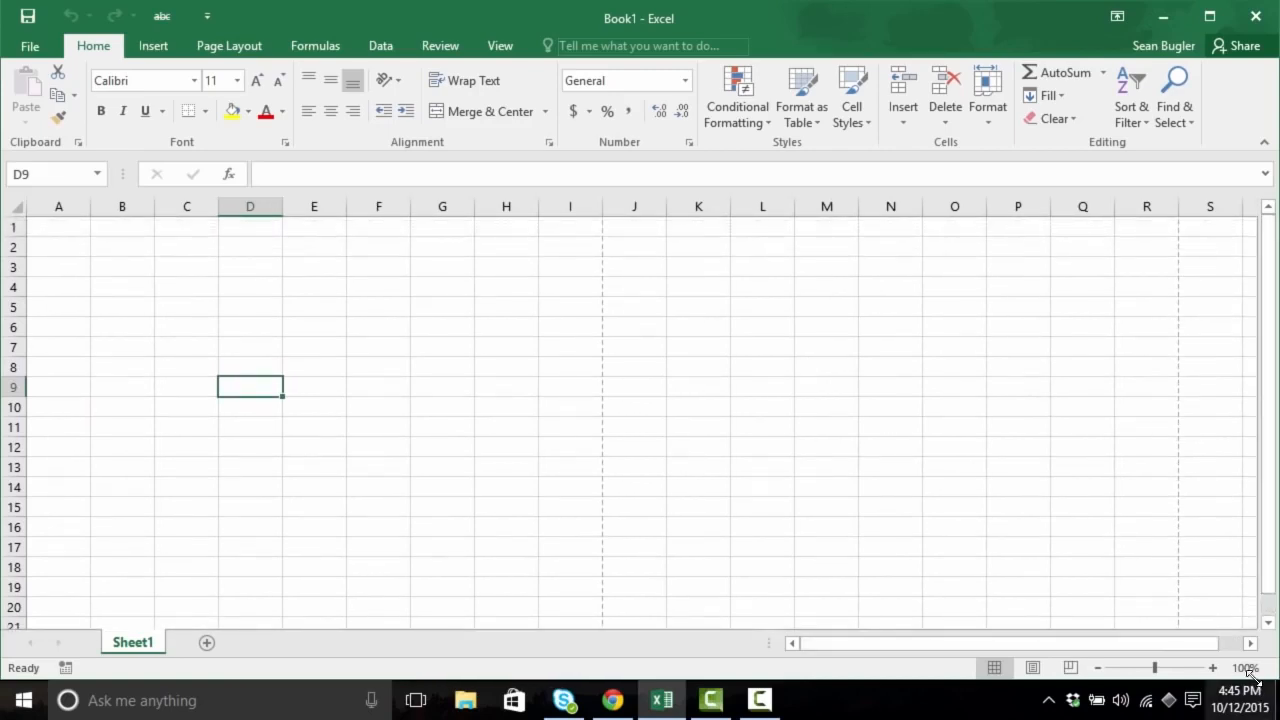
Step: Scroll Sheet1 vertically and horizontally, and return to its first rows and columns
left_click_drag(1268, 623, 1268, 623)
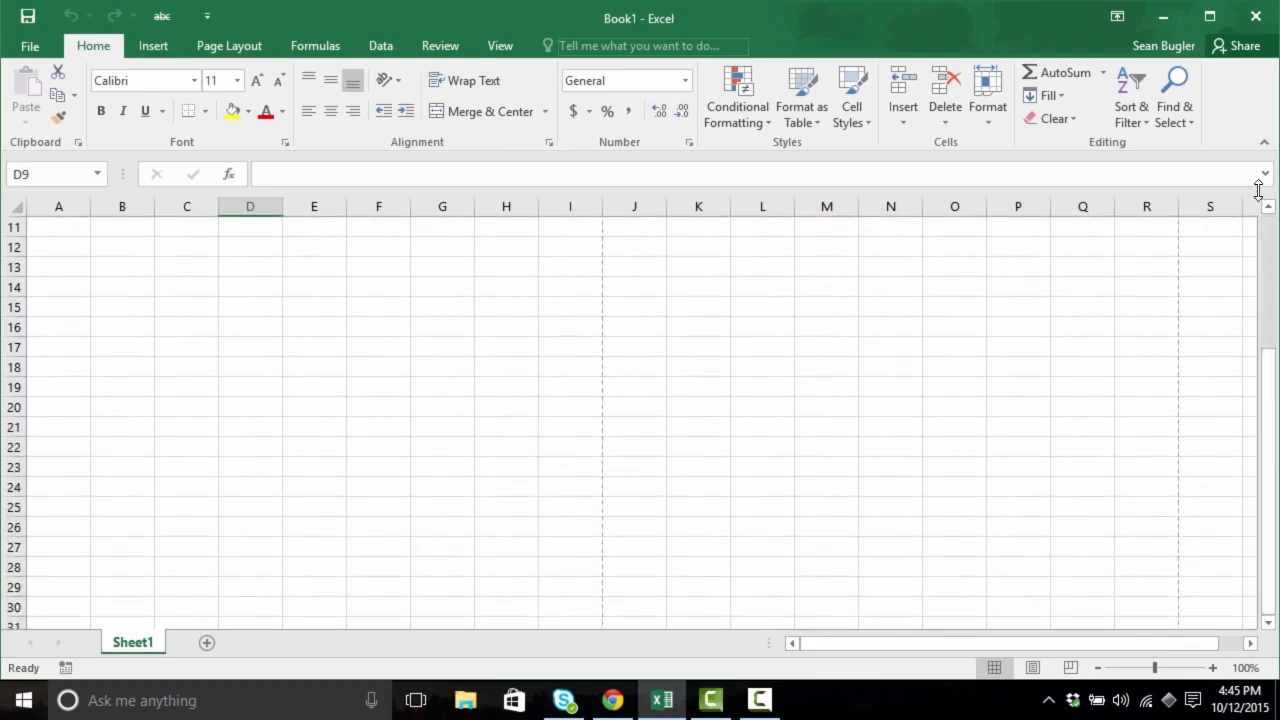
left_click_drag(1272, 210, 1272, 210)
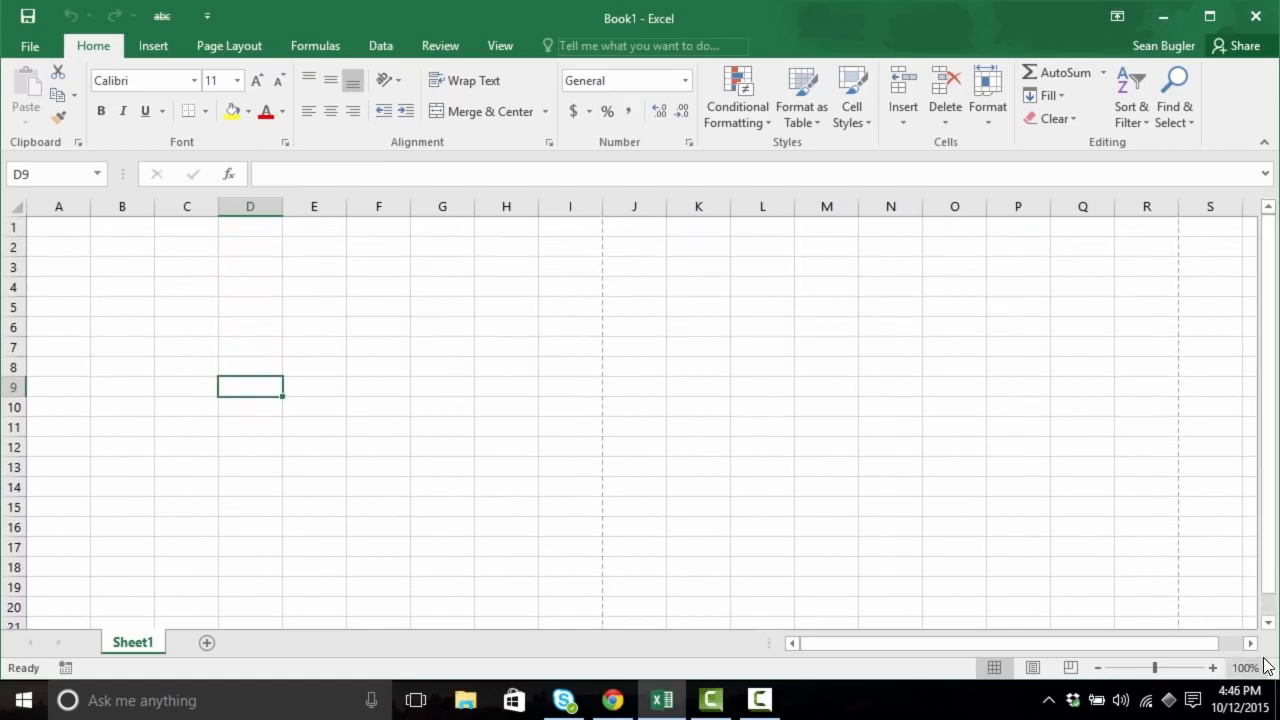
left_click_drag(1251, 644, 1253, 648)
left_click_drag(793, 643, 793, 643)
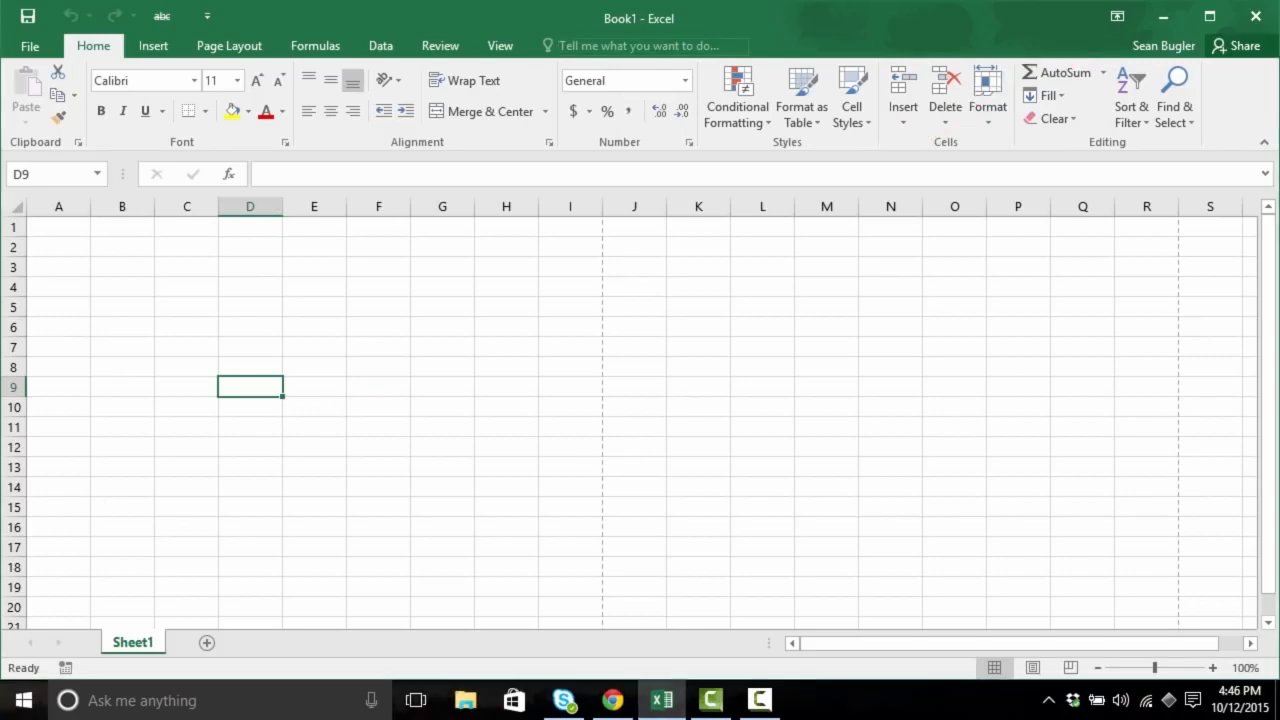
Step: Set the ribbon to auto-hide, temporarily reveal it over the worksheet, and hide it again
left_click(1116, 19)
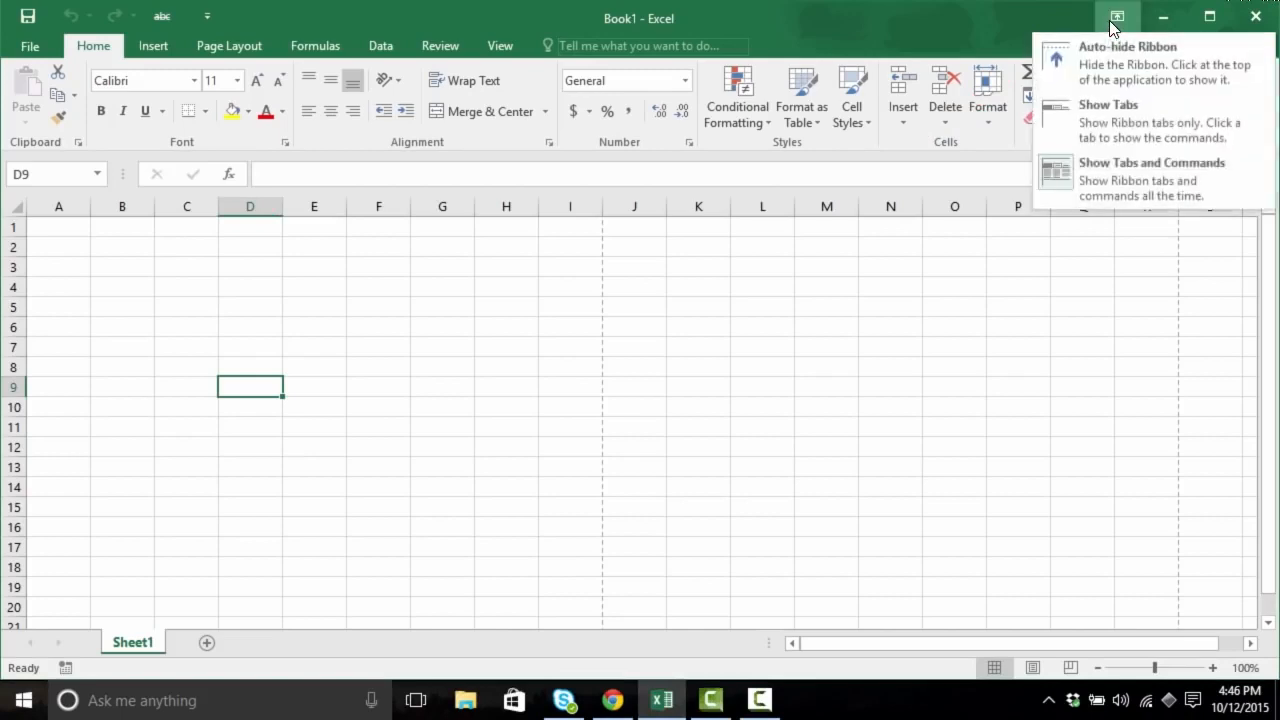
left_click(1155, 70)
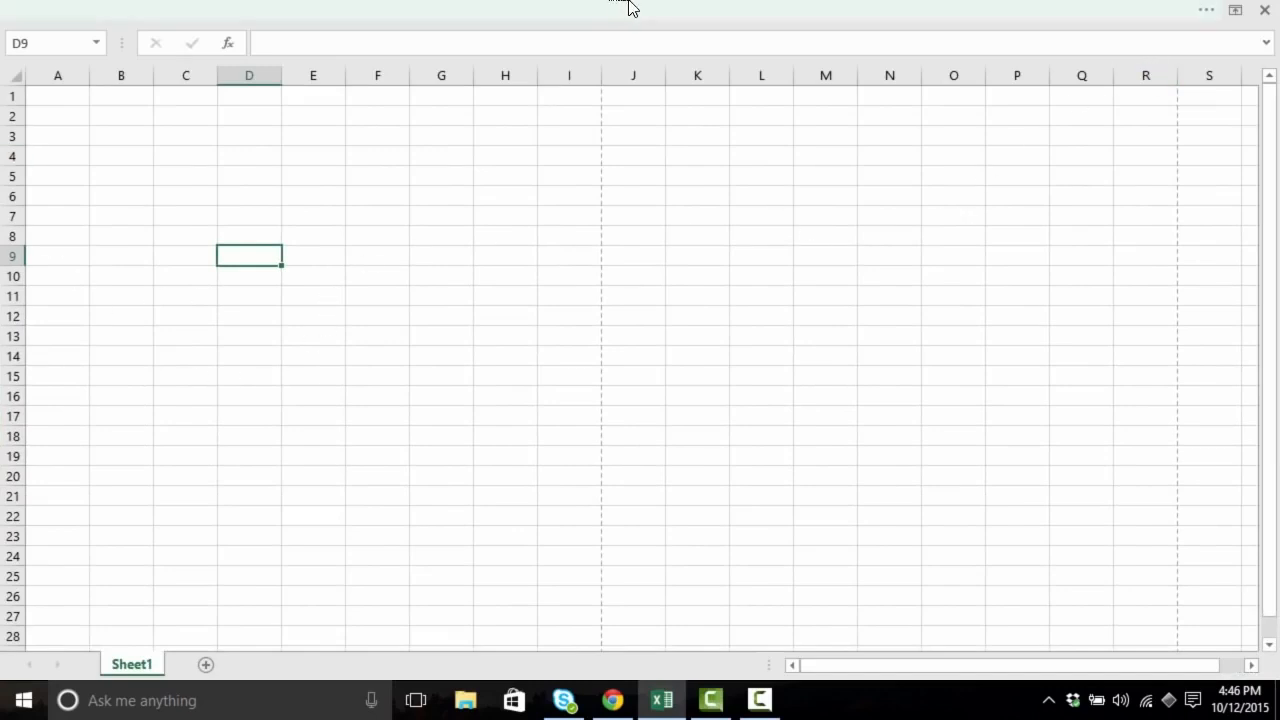
left_click(806, 14)
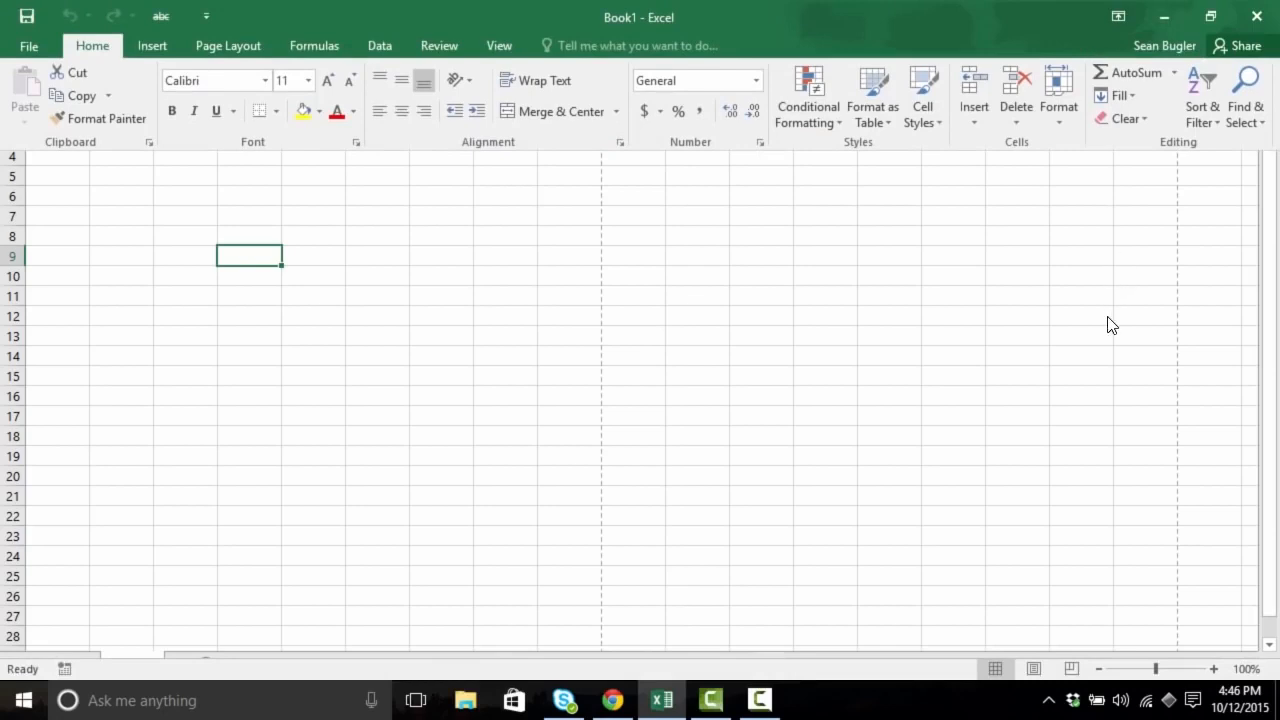
left_click(1047, 265)
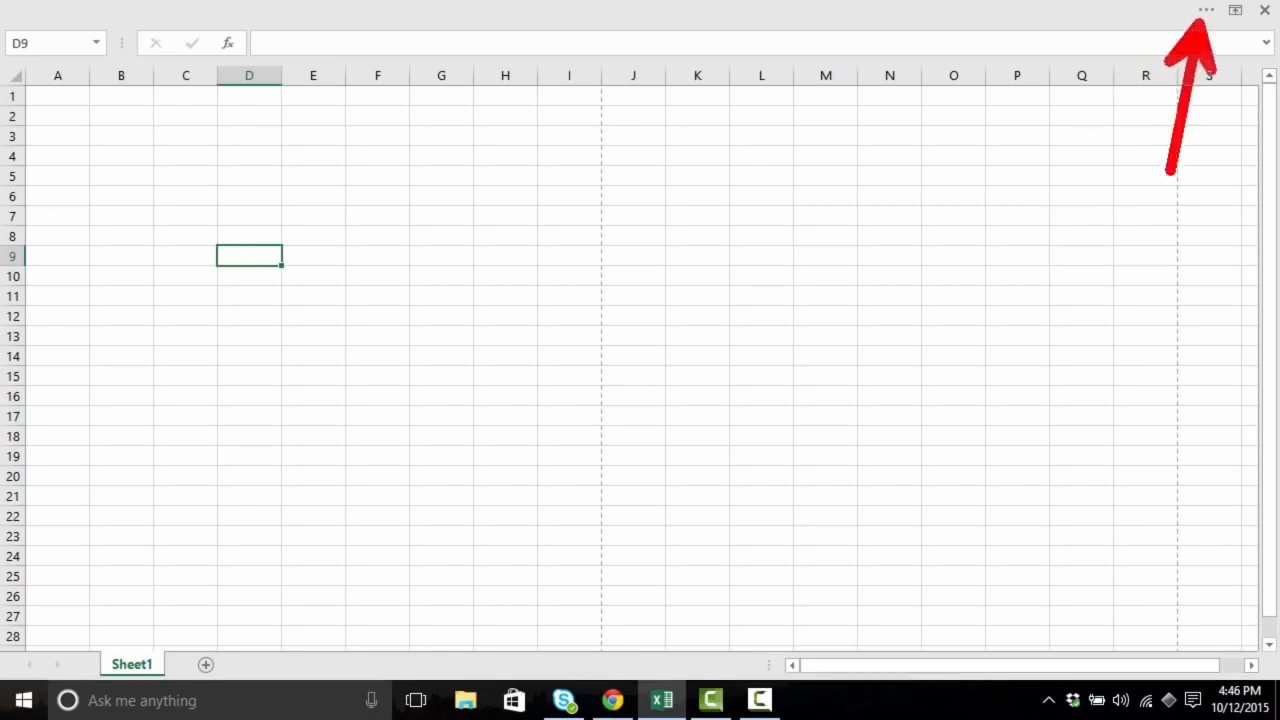
Step: Reveal the hidden ribbon and set its display option to Show Tabs and Commands
left_click(1206, 9)
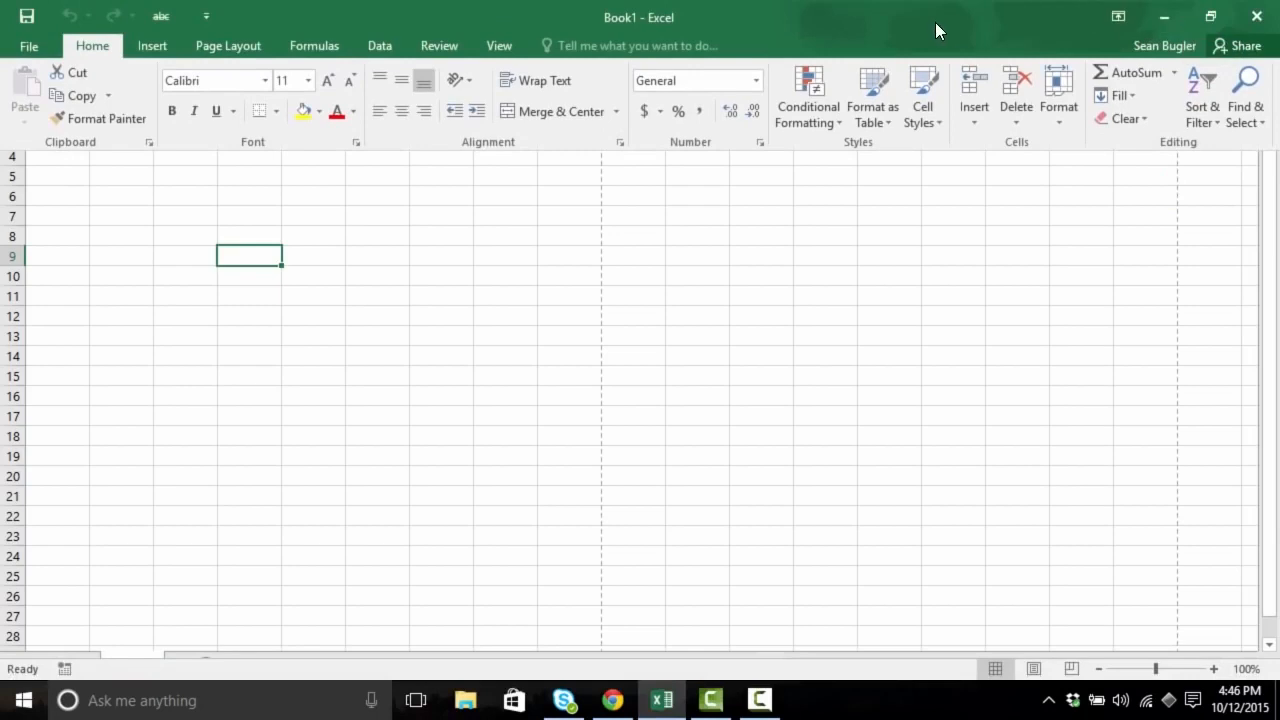
left_click(1118, 20)
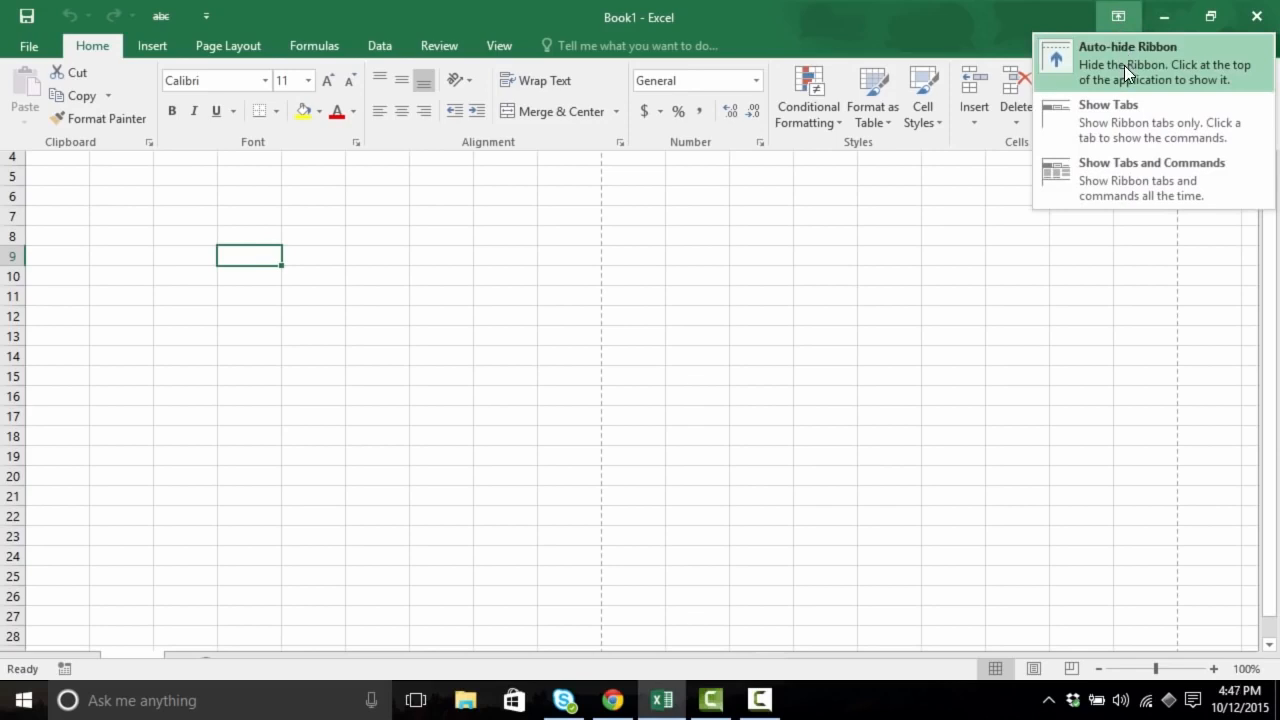
left_click(1215, 179)
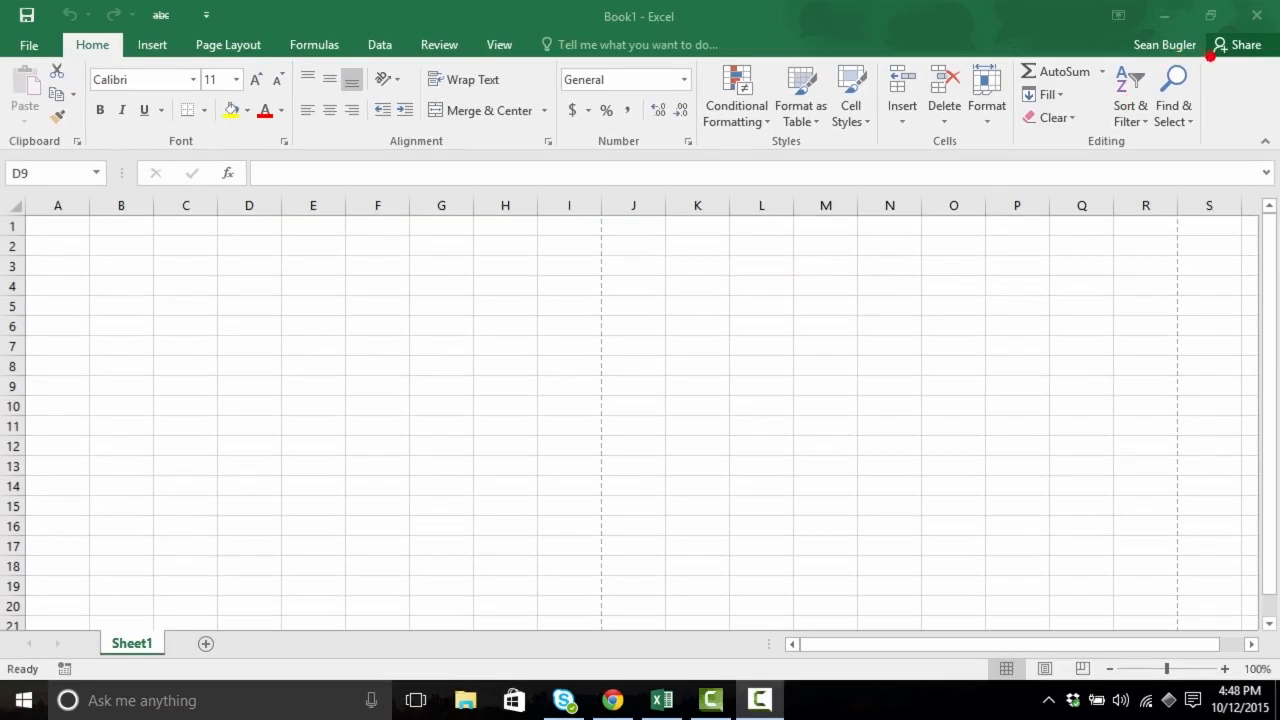
Step: Start sharing the workbook, choose to save it to the cloud, and look over the available save locations
left_click(1243, 47)
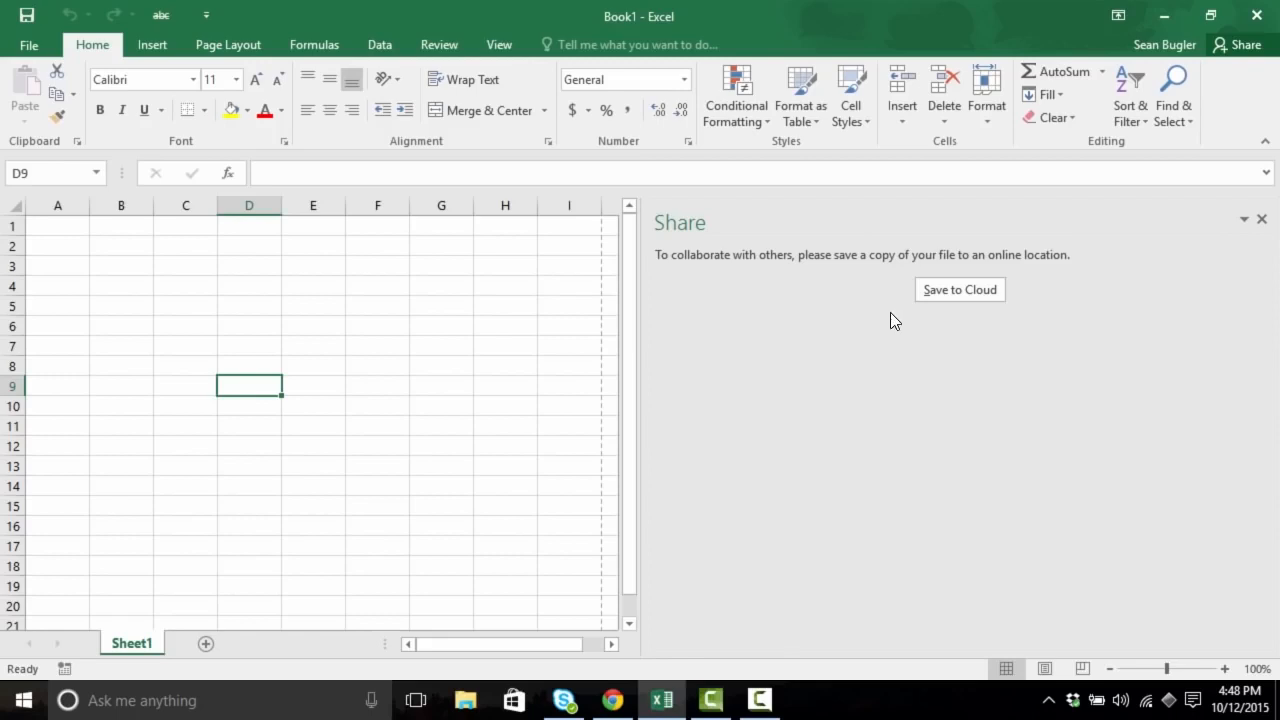
left_click(940, 294)
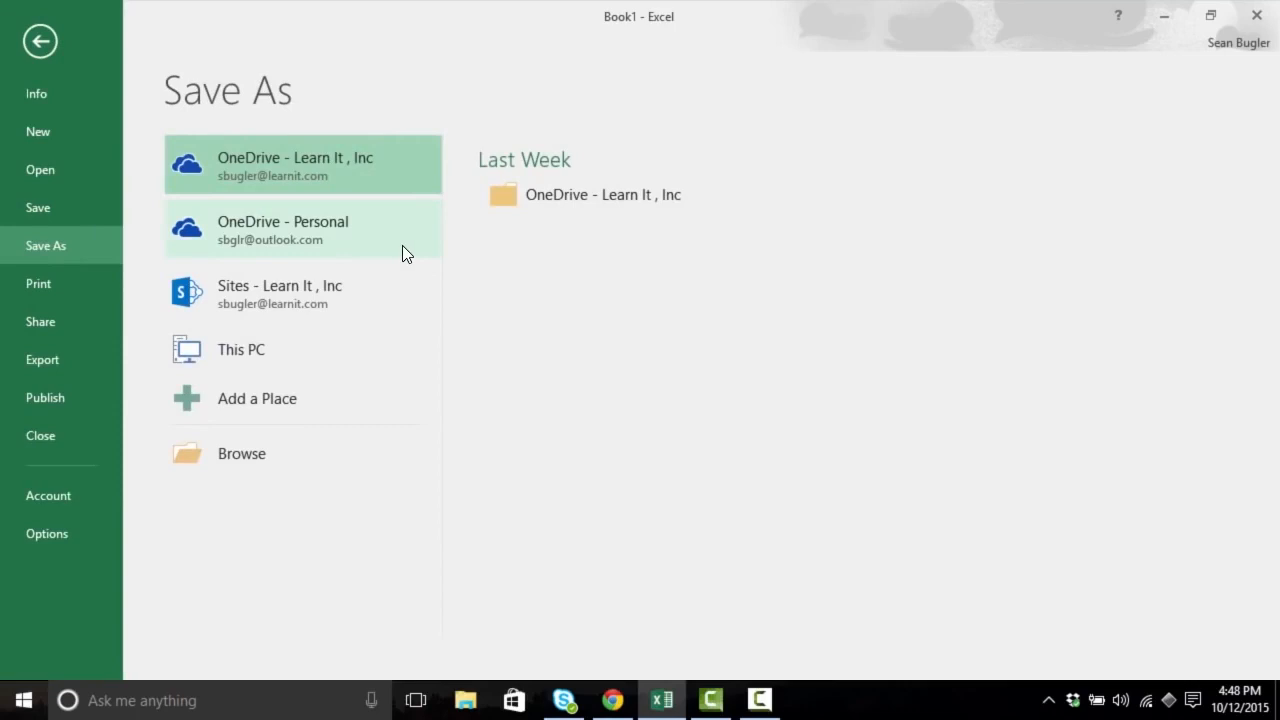
key("ctrl+2")
mouse_move(456, 31)
left_mouse_down()
mouse_move(150, 541)
mouse_move(145, 507)
left_mouse_up()
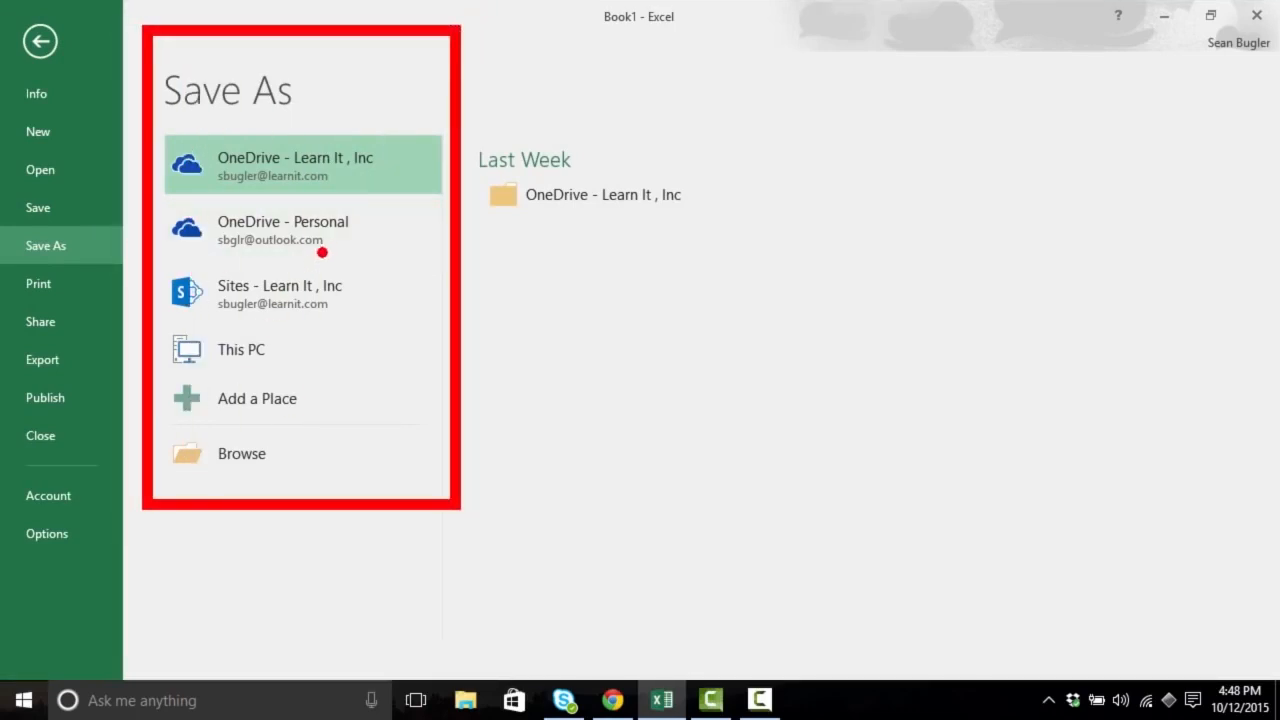
key("Escape")
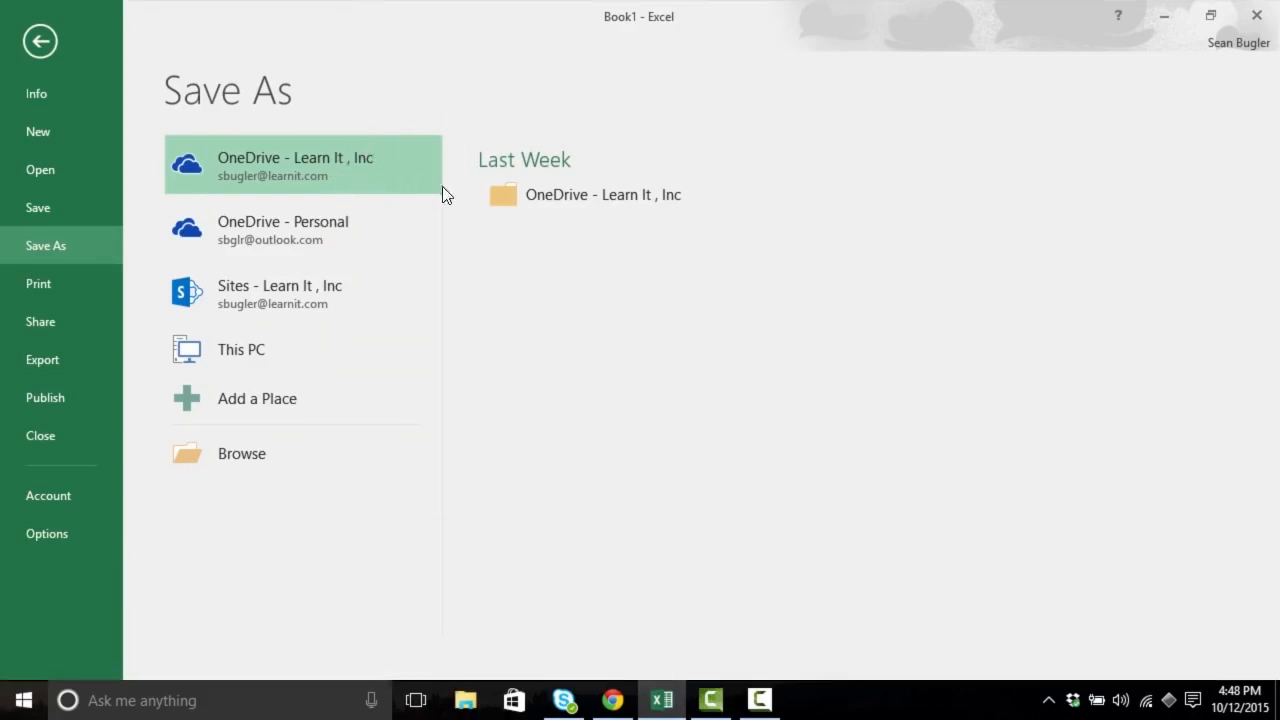
Step: Save the workbook as Excel2016Training in the OneDrive - Learn It, Inc folder
left_click(514, 205)
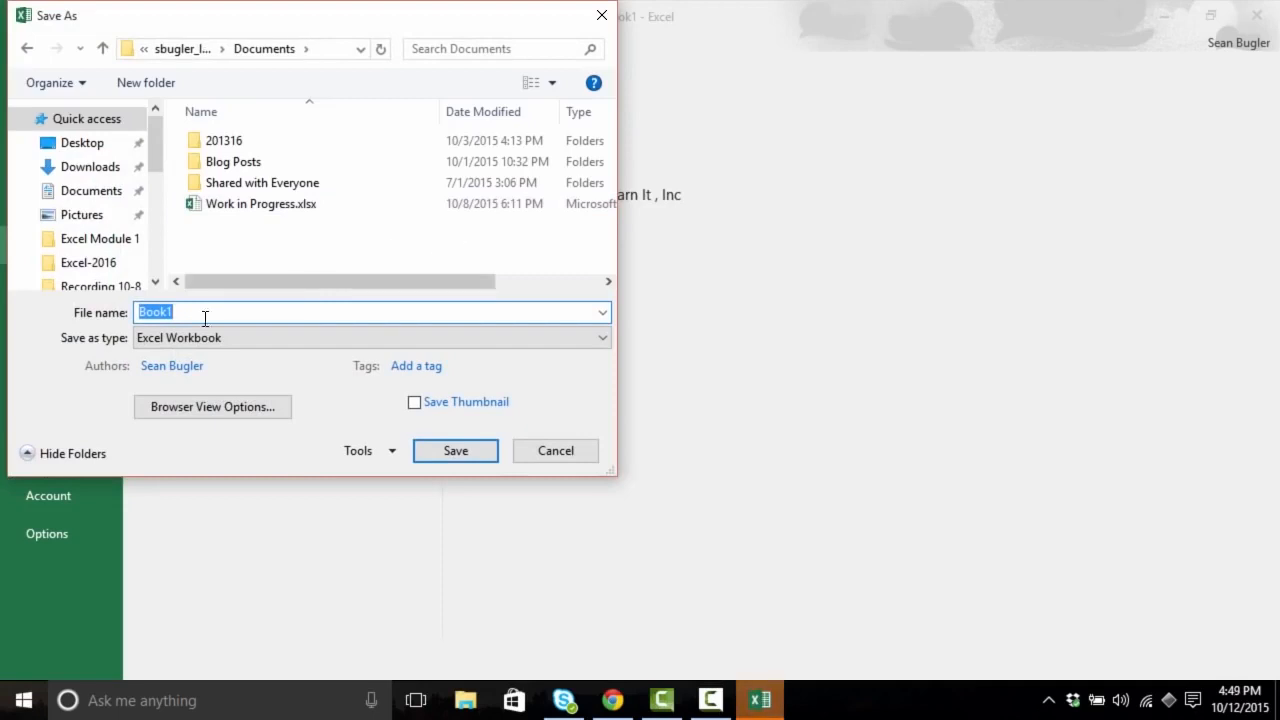
type("Excel2016Training")
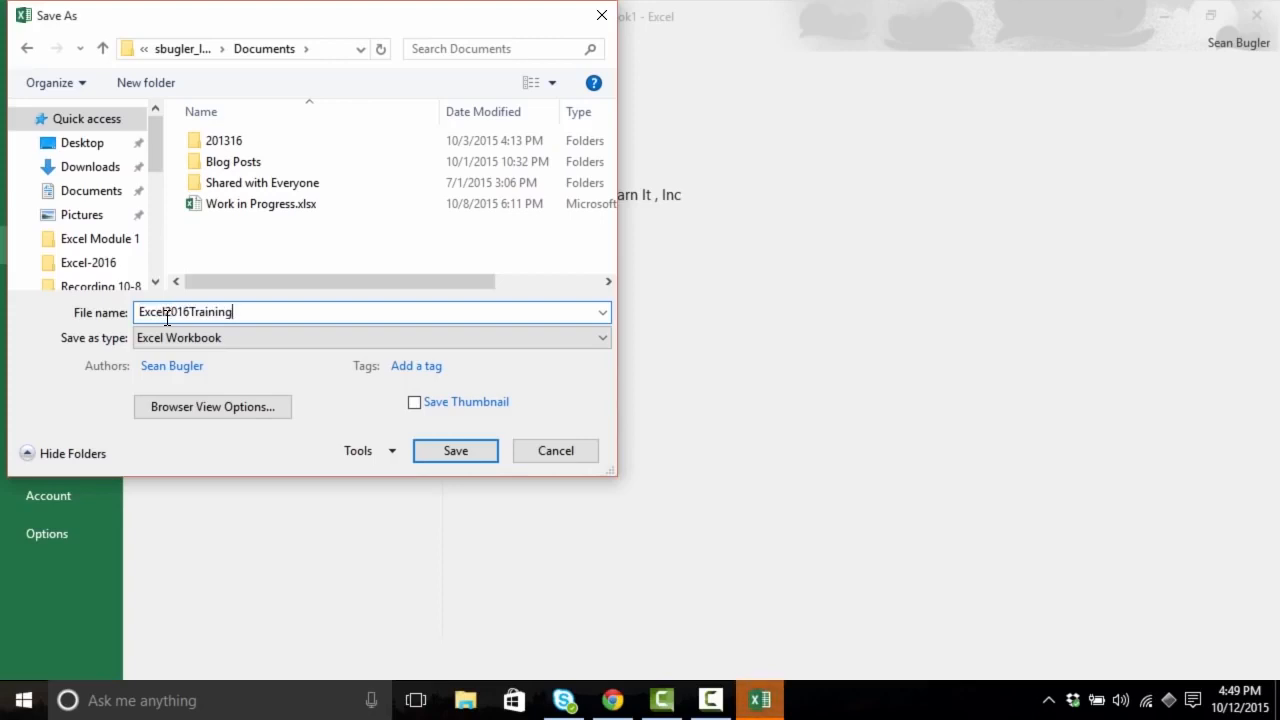
left_click(452, 452)
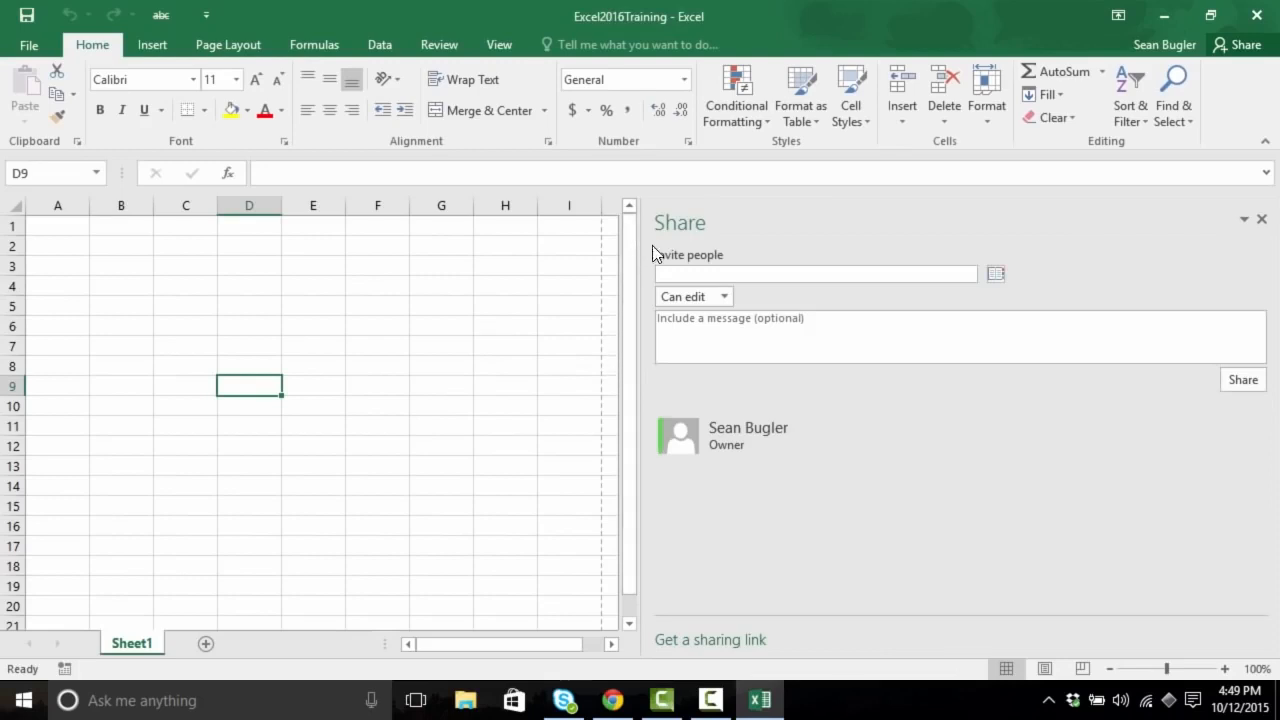
Step: Set the sharing permission to Can view and add the invitation message "Help! I have no idea what I'm doing!"
left_click(698, 275)
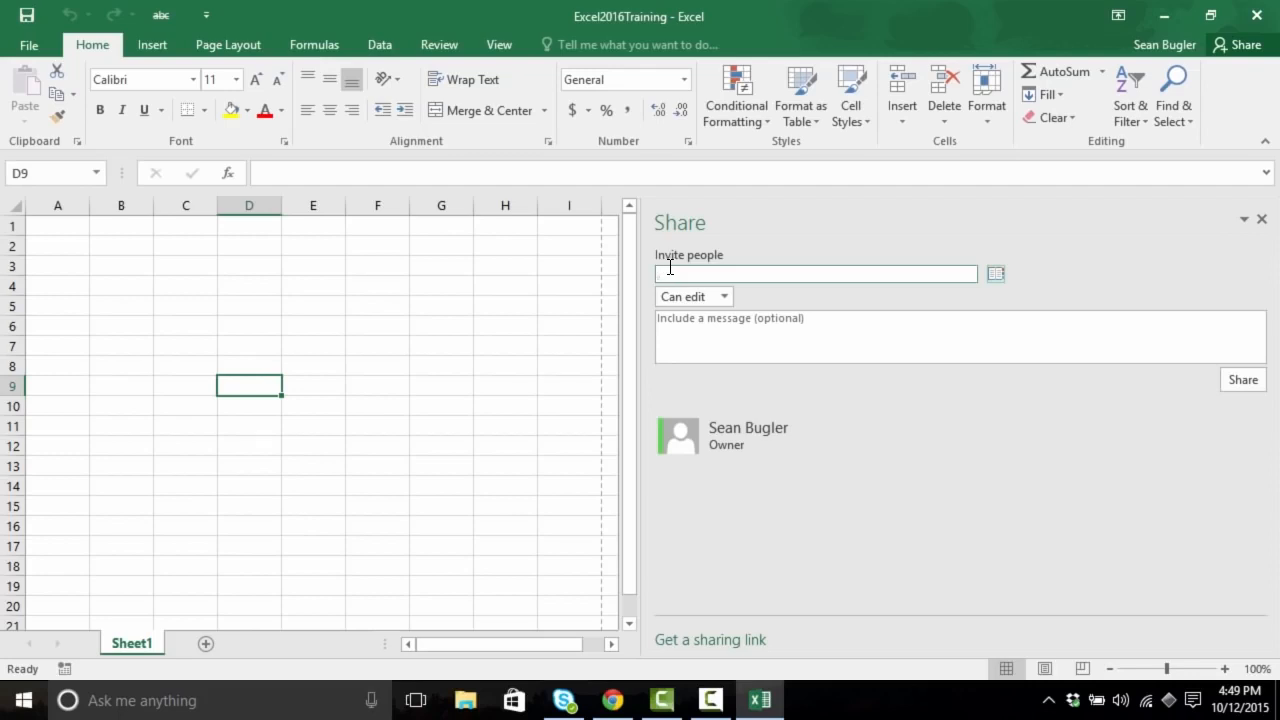
left_click(725, 298)
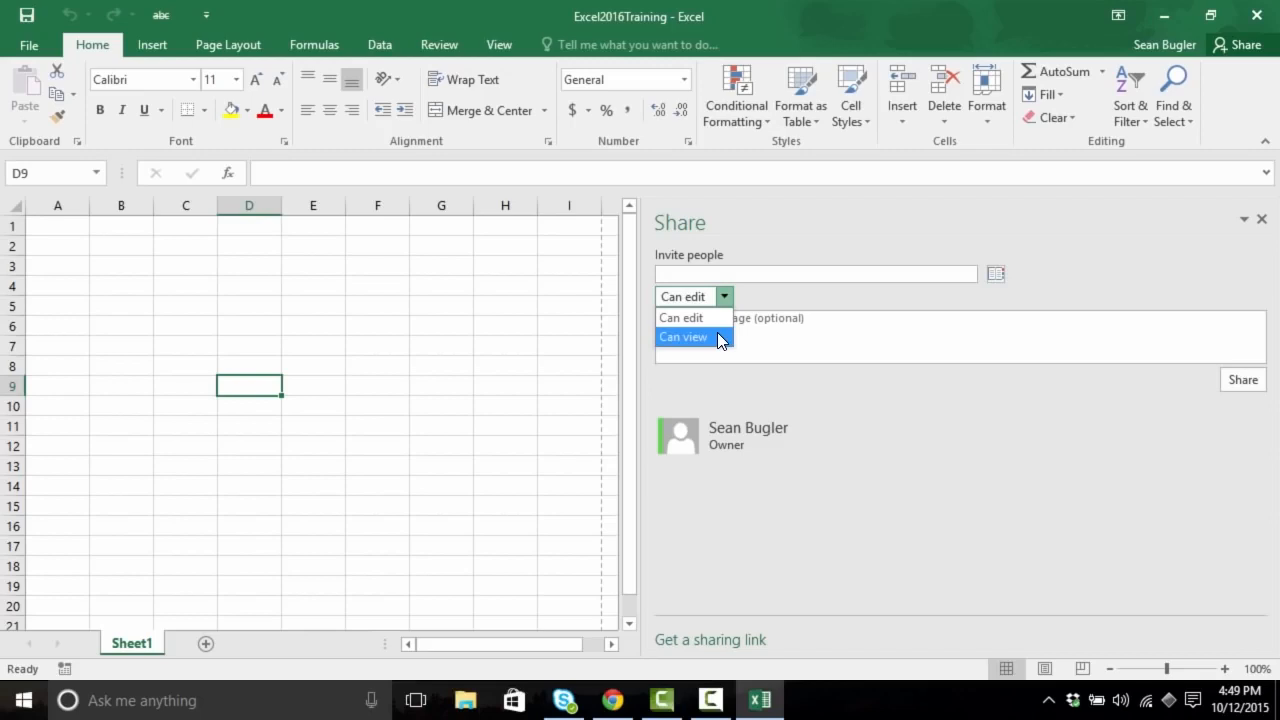
left_click(717, 337)
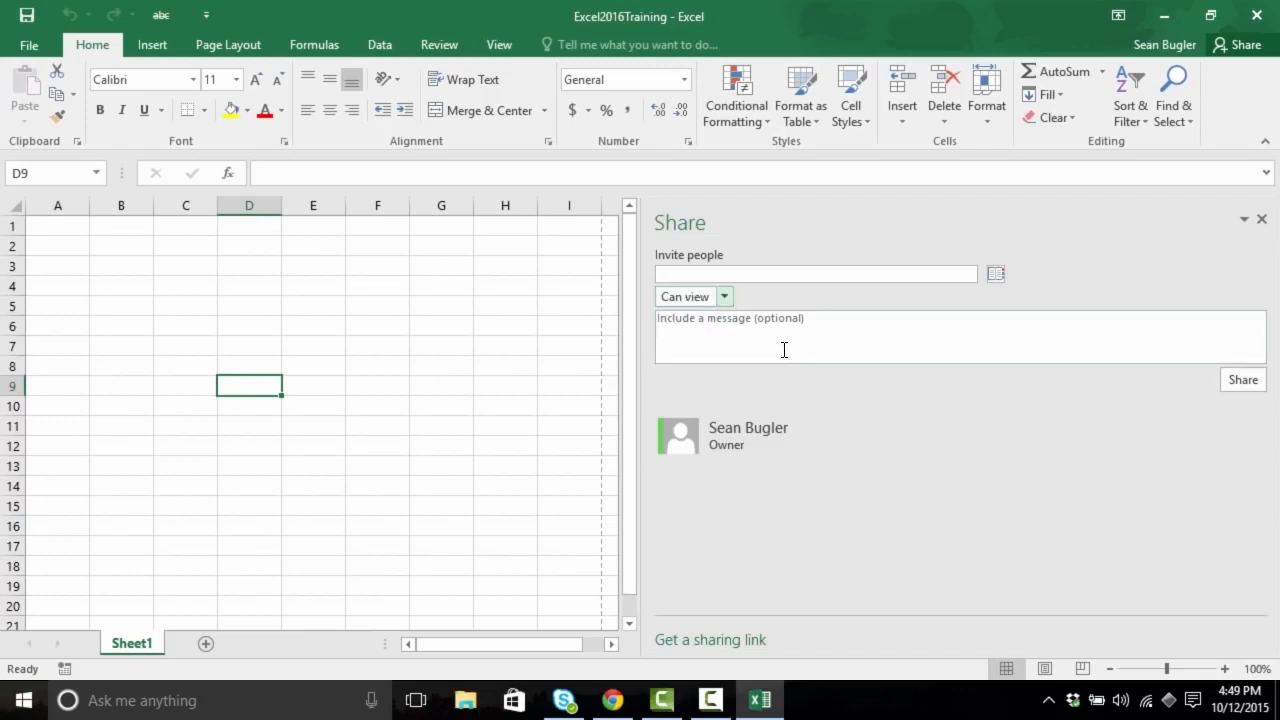
left_click(743, 349)
type("Help!")
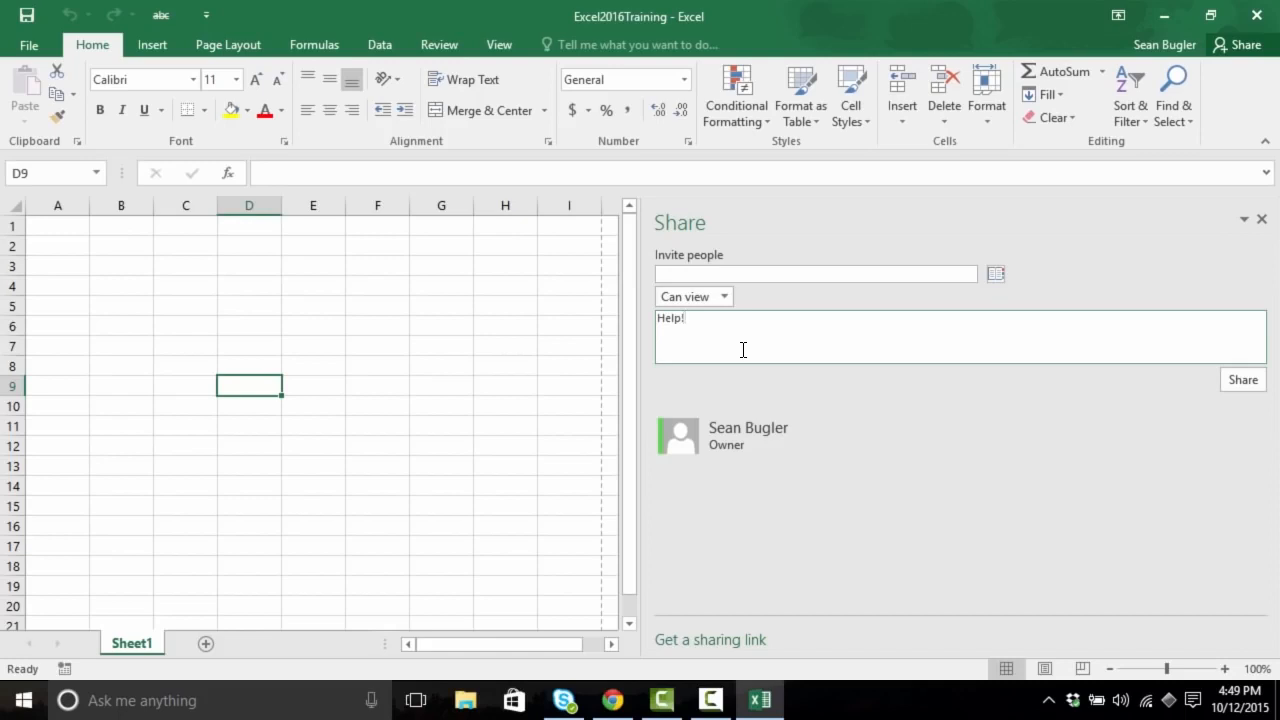
type("I have no idea what I'm doing!")
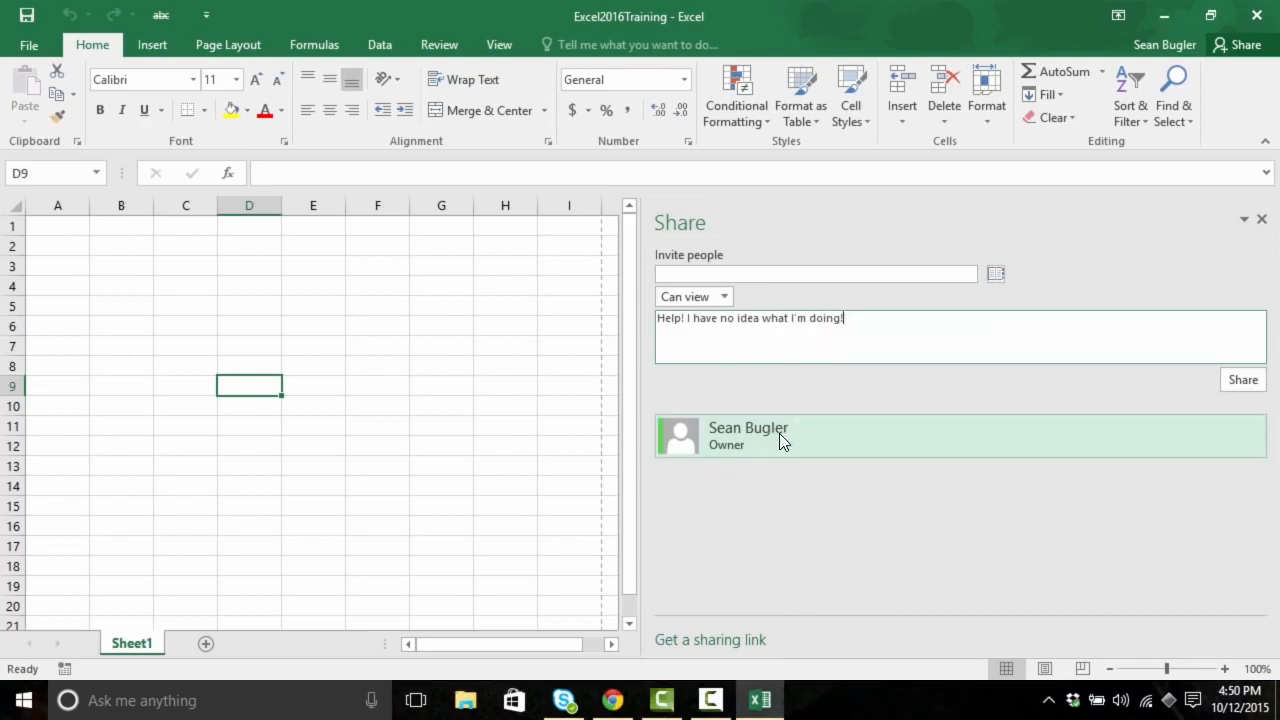
Step: Look over the people list and the Share command in the sharing settings, and close the Share pane
mouse_move(636, 403)
left_mouse_down()
mouse_move(1166, 606)
mouse_move(1272, 612)
left_mouse_up()
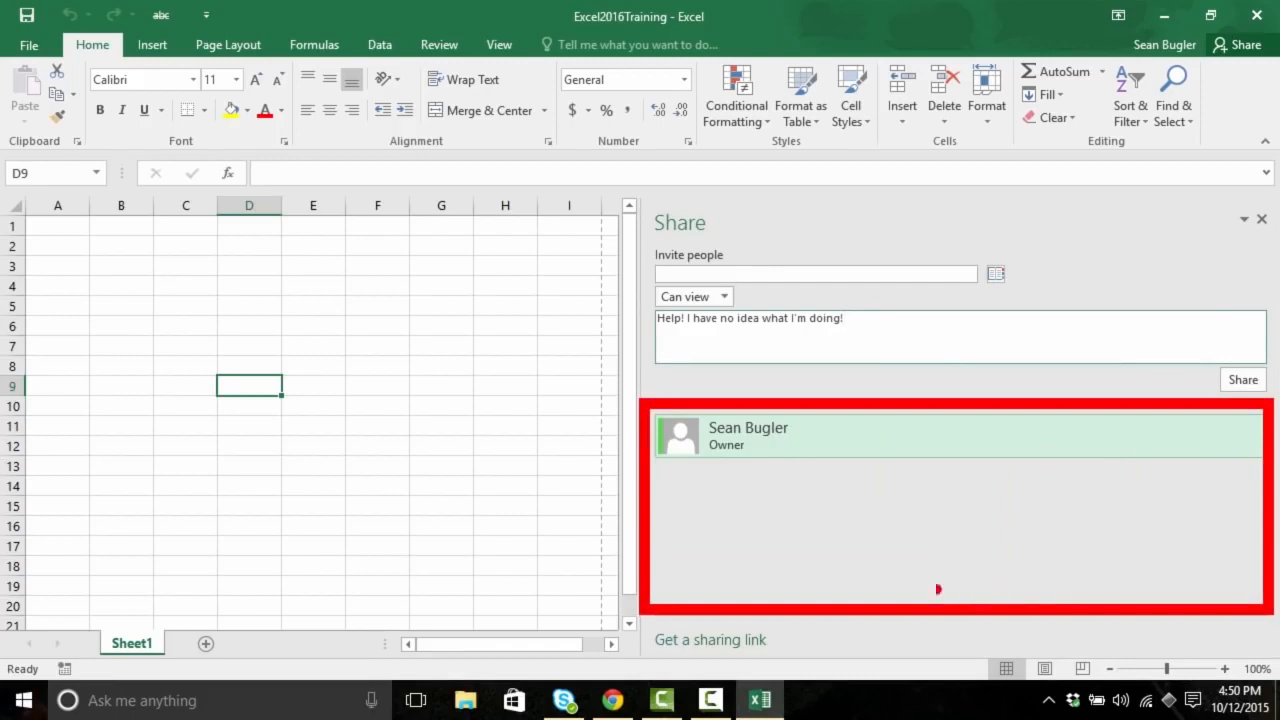
left_click_drag(715, 460, 692, 592)
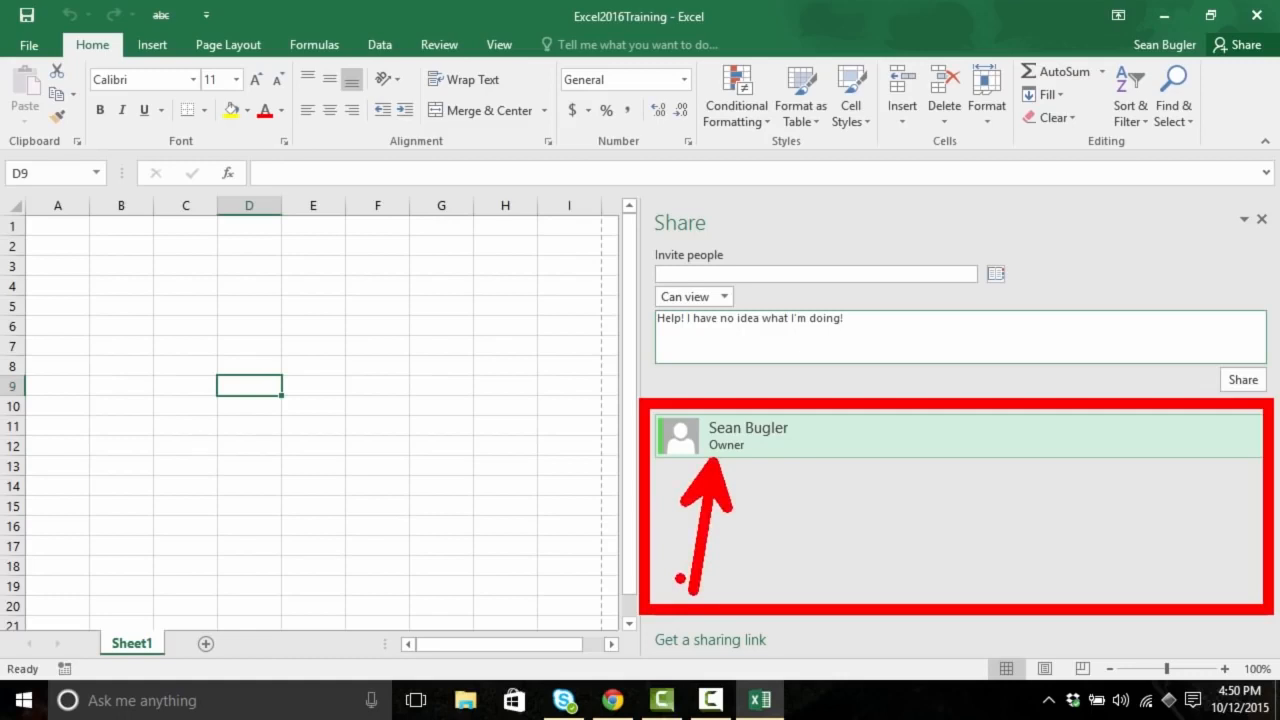
key("Escape")
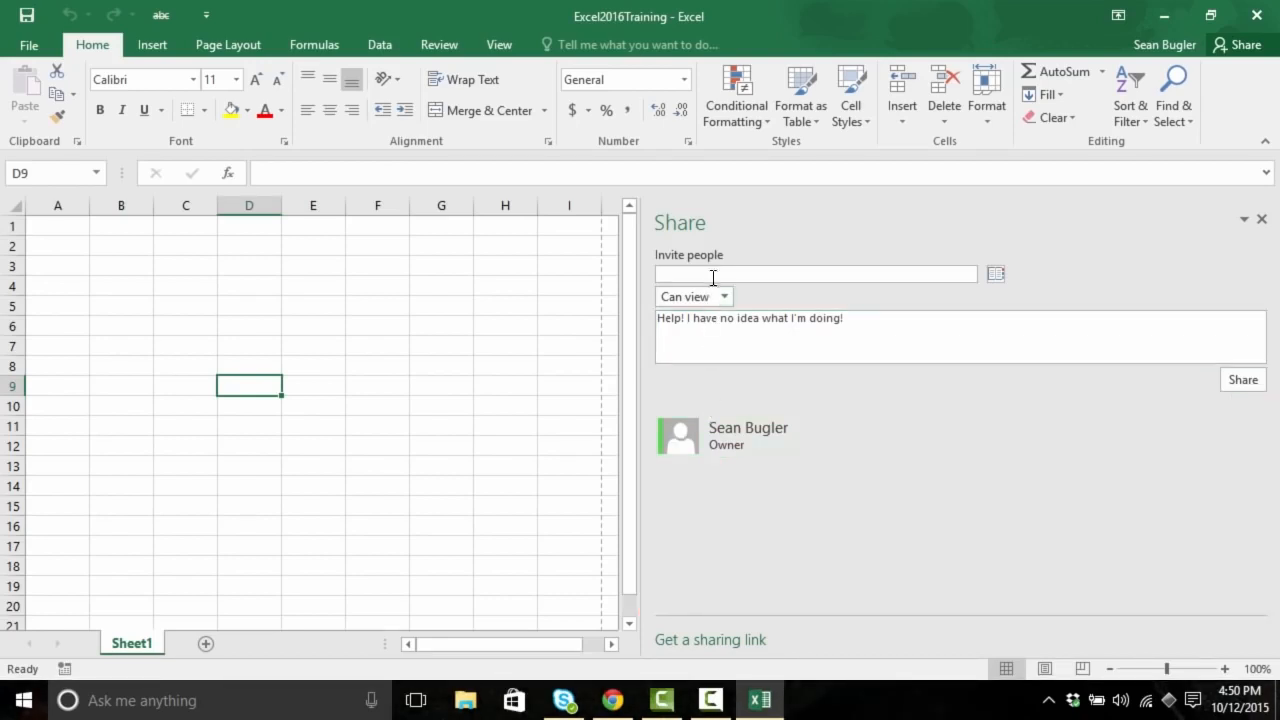
mouse_move(1214, 375)
left_mouse_down()
mouse_move(1080, 446)
mouse_move(1062, 442)
left_mouse_up()
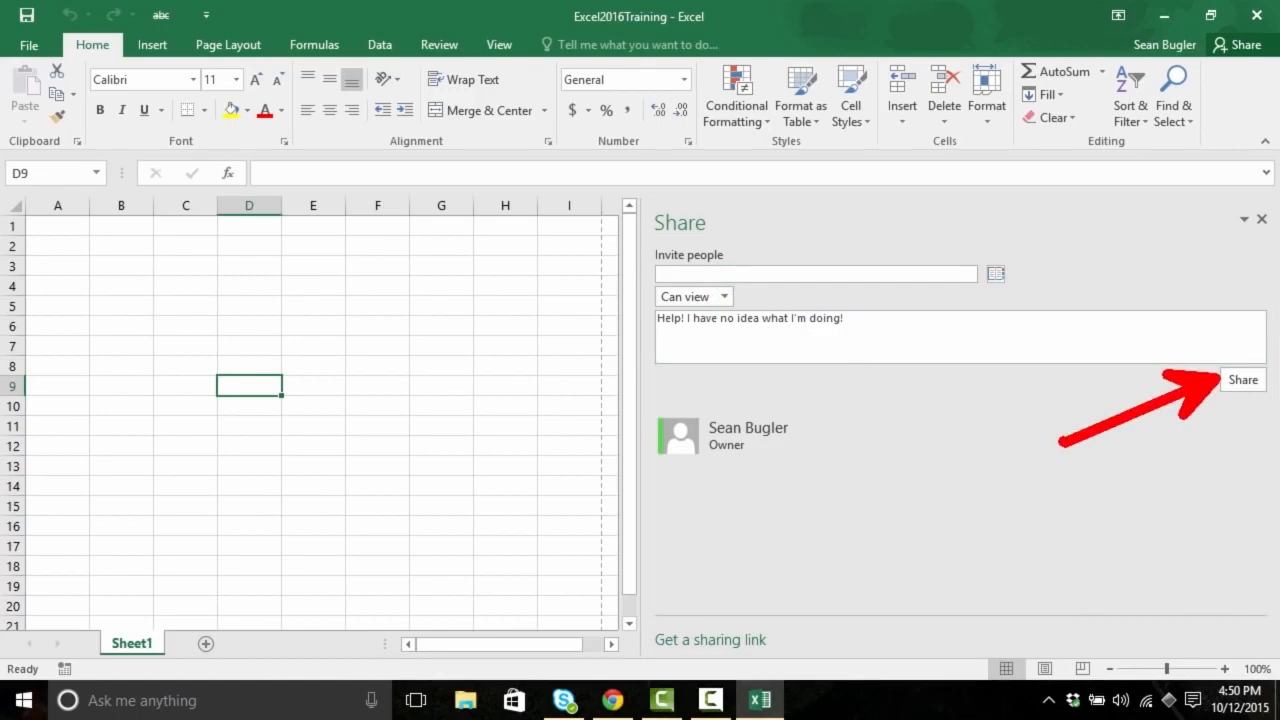
mouse_move(633, 447)
left_mouse_down()
mouse_move(703, 514)
mouse_move(1130, 590)
mouse_move(1036, 560)
mouse_move(1058, 448)
left_mouse_up()
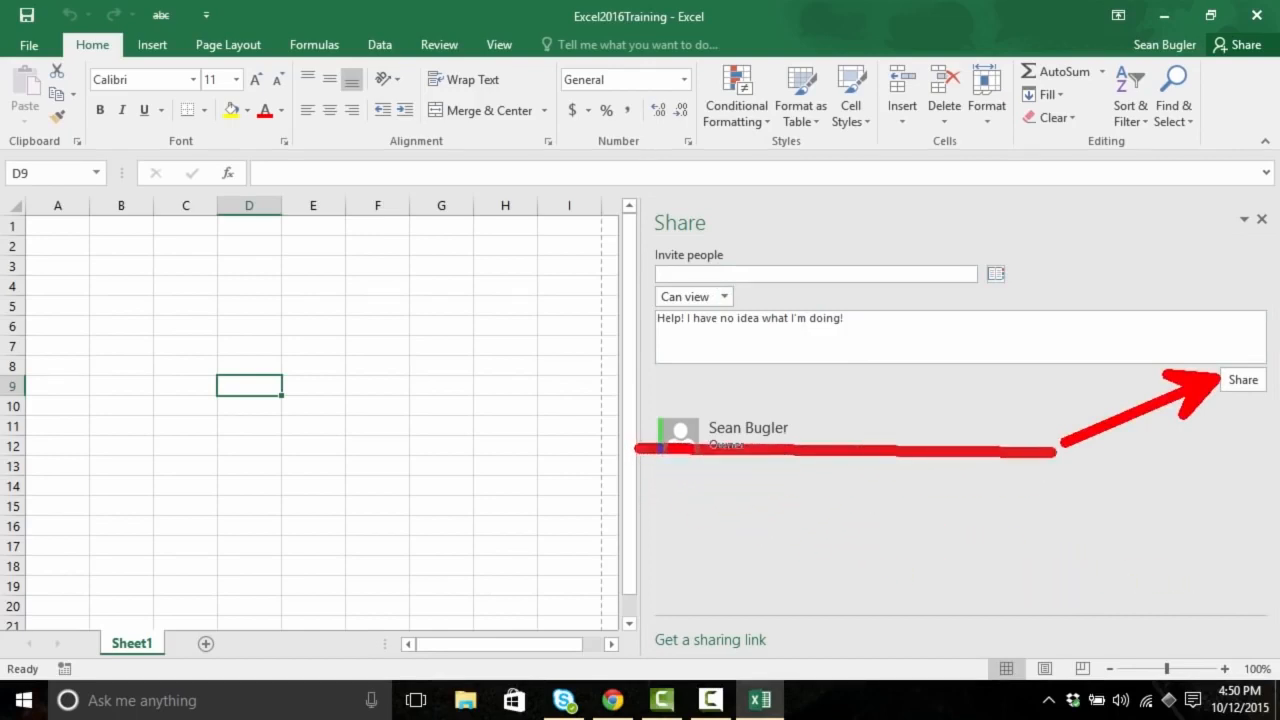
left_click_drag(728, 492, 727, 355)
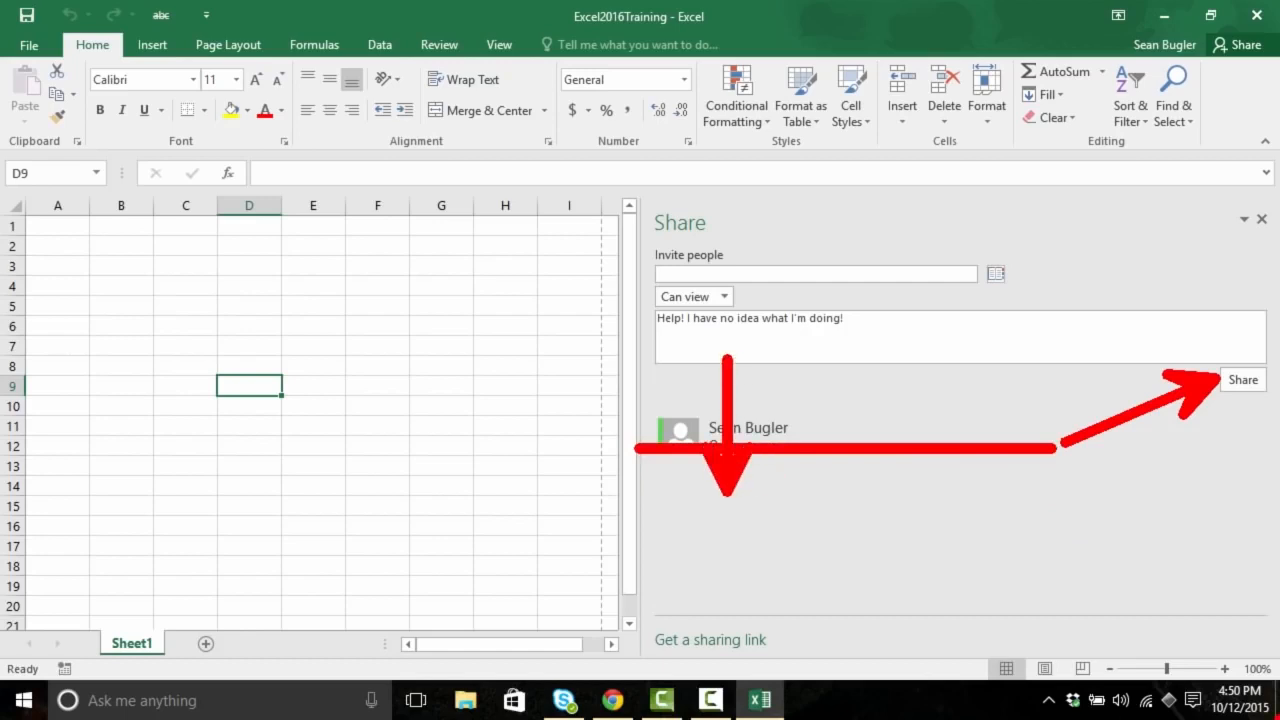
key("Escape")
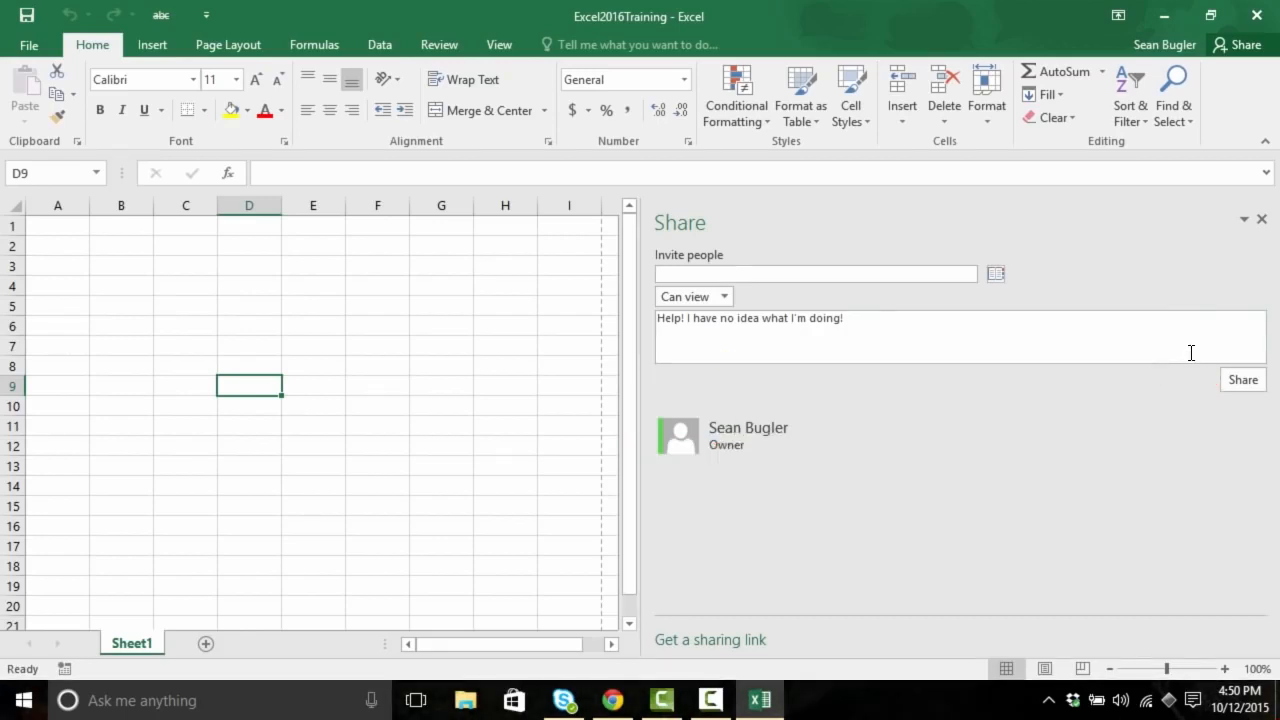
left_click(1264, 220)
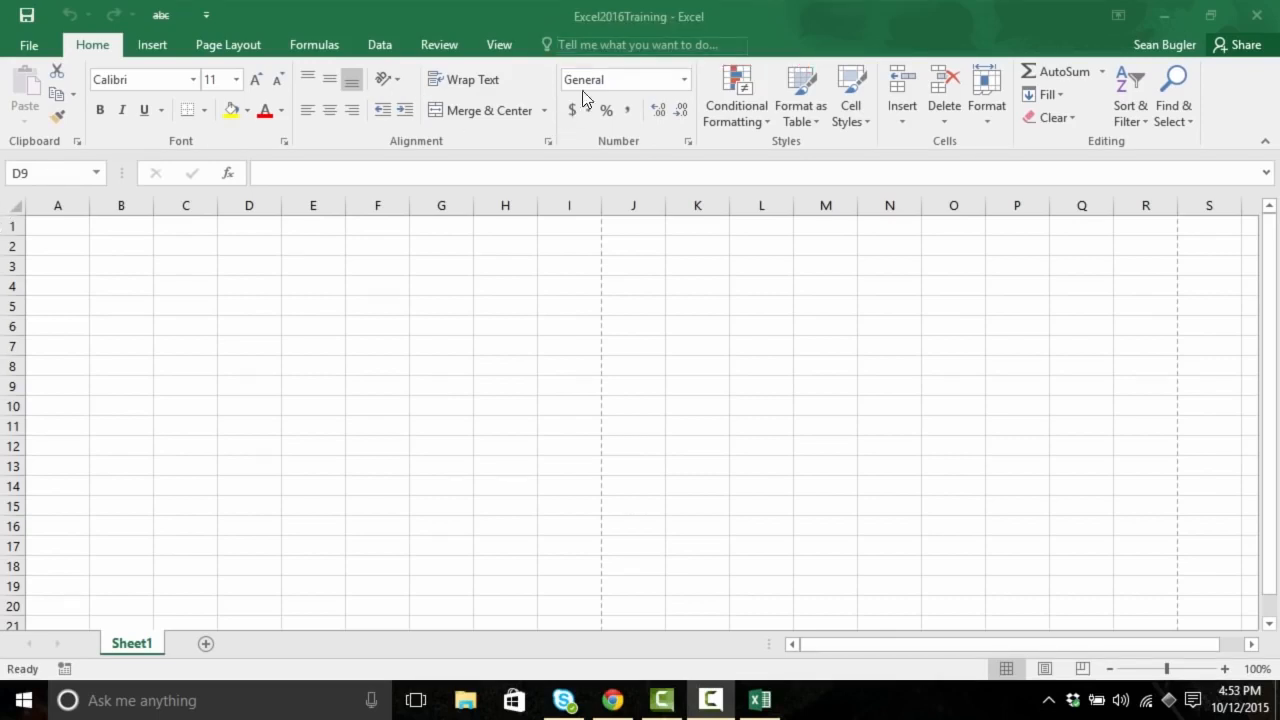
Step: Ask the Tell Me search "how do i insert a column?", clear it, and reopen its list of suggestions
left_click(601, 50)
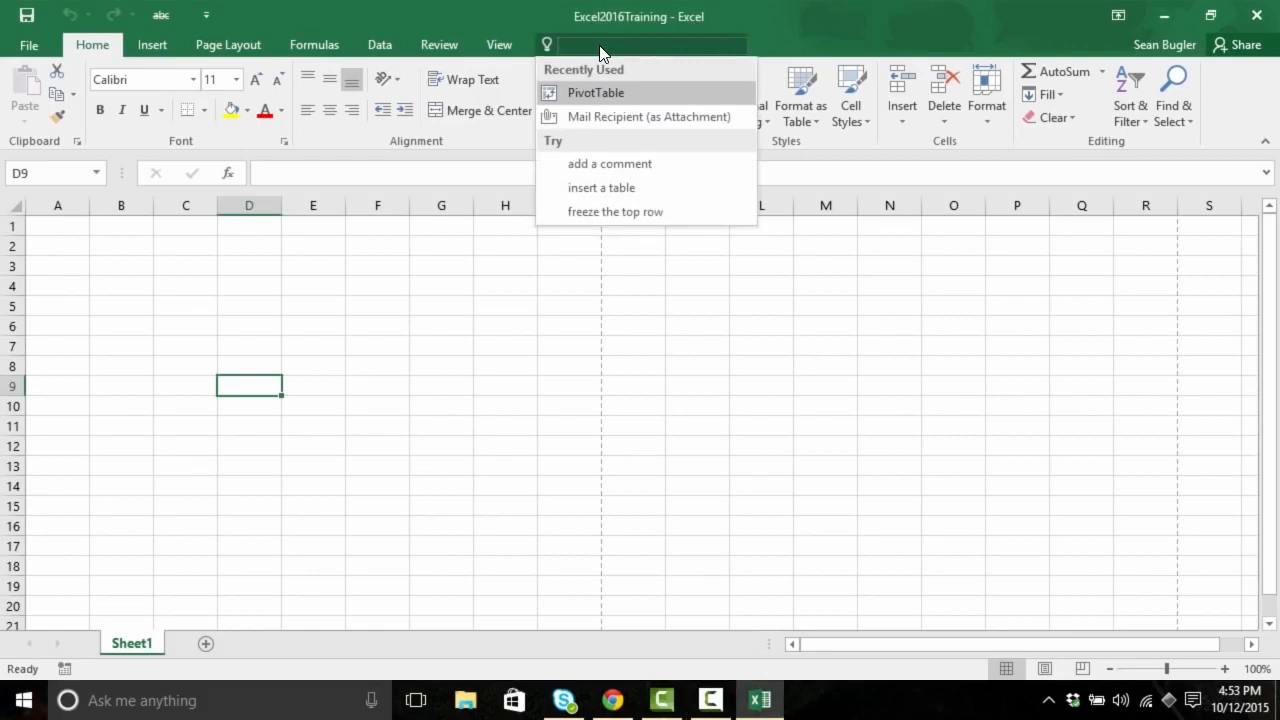
type("how do")
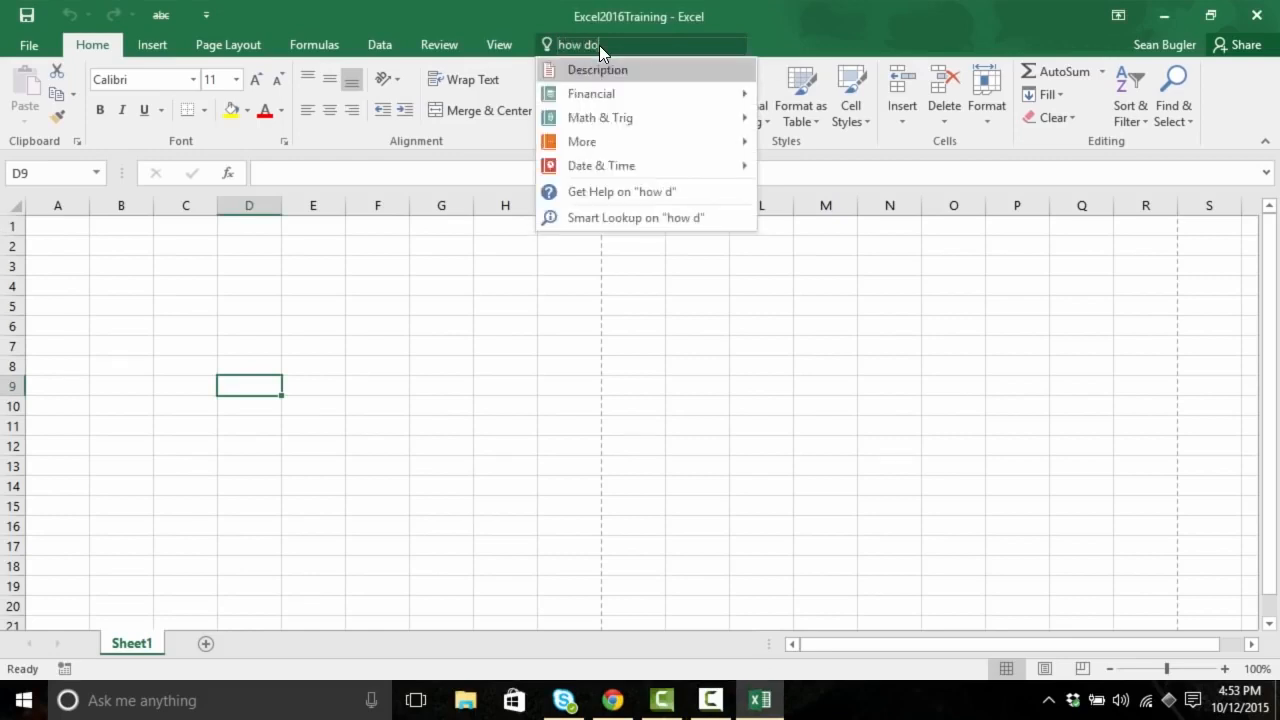
type(" i insert a")
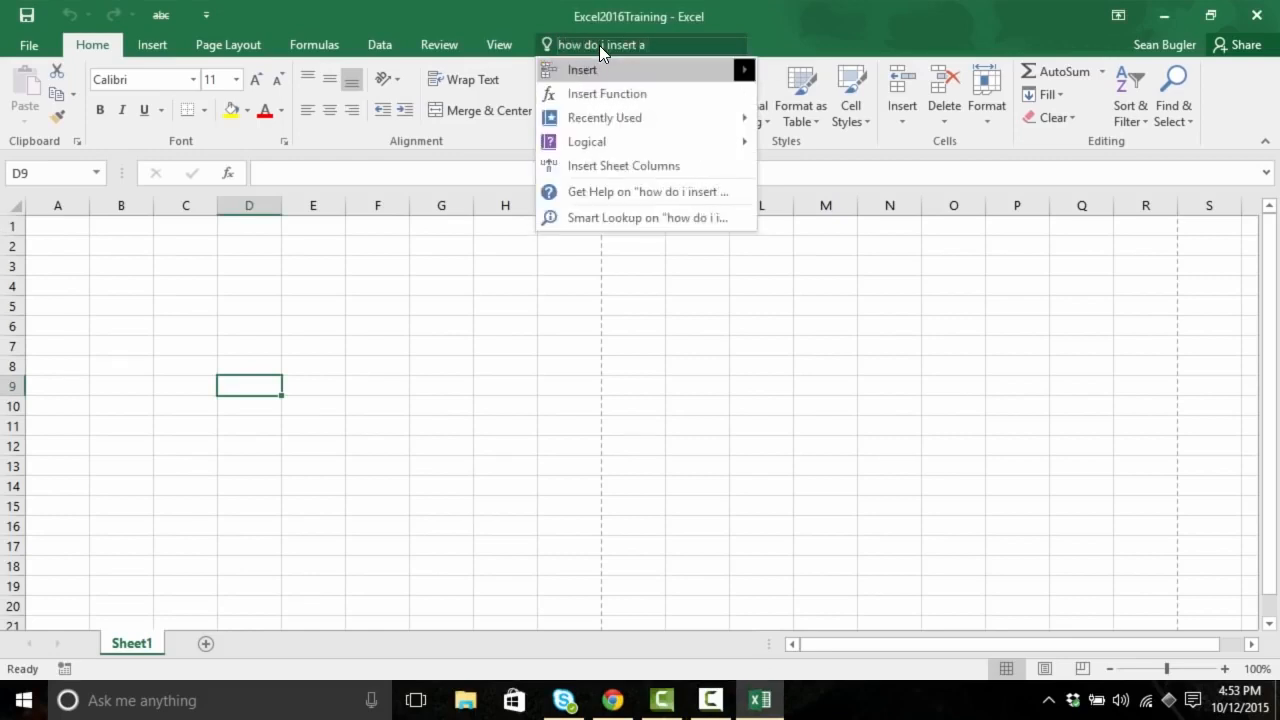
type(" column?")
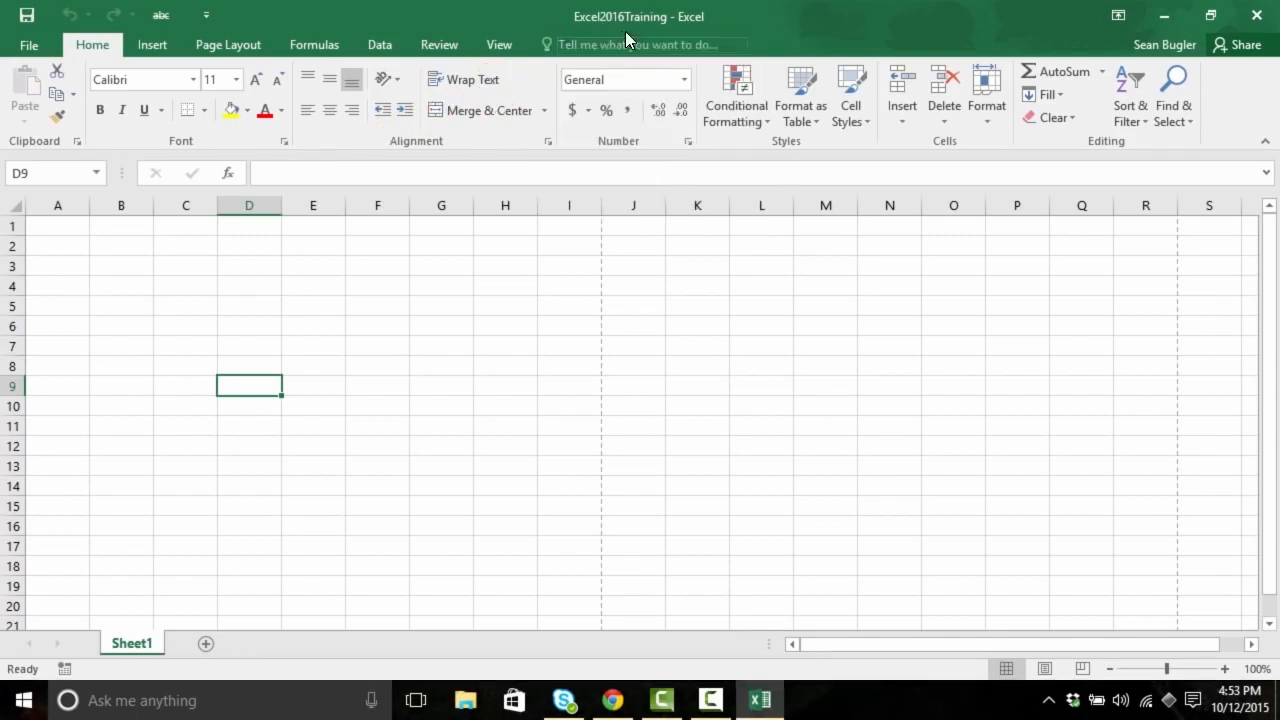
left_click(712, 46)
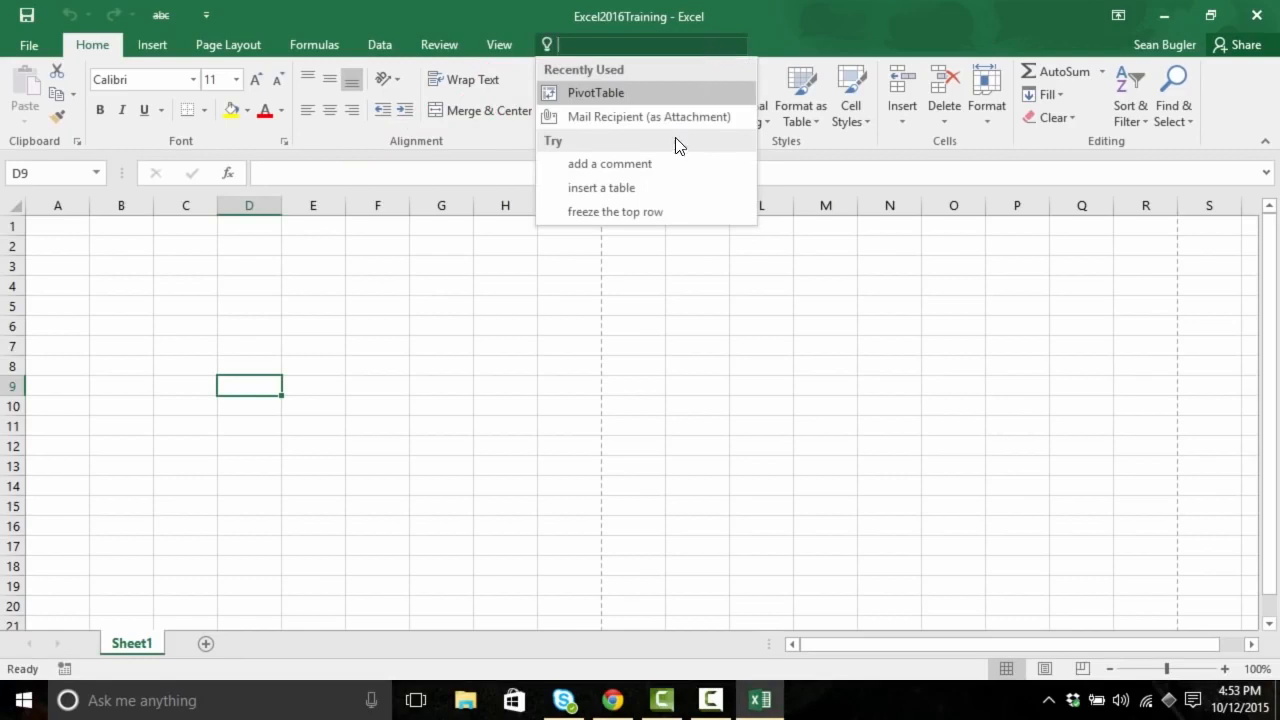
Step: Ask the Tell Me search "how do I insert a column?" and run its Insert Sheet Columns command at cell D9
type("how ")
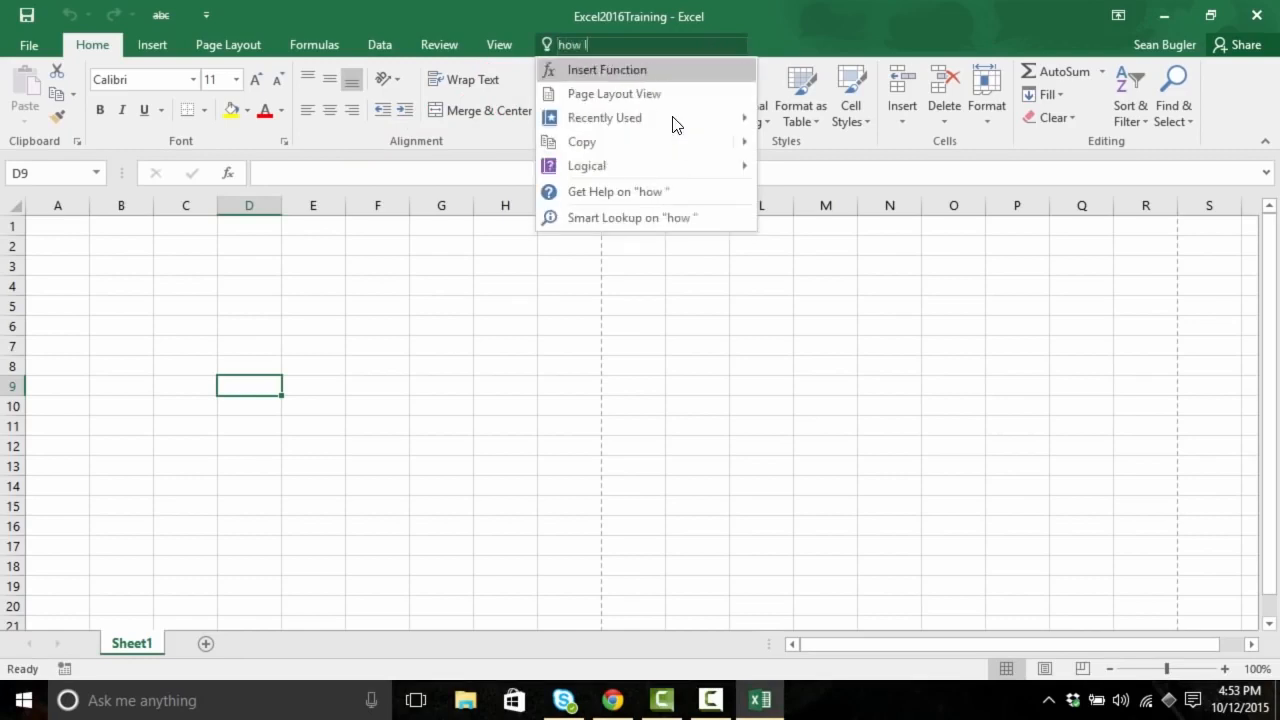
type("do I insert a column?")
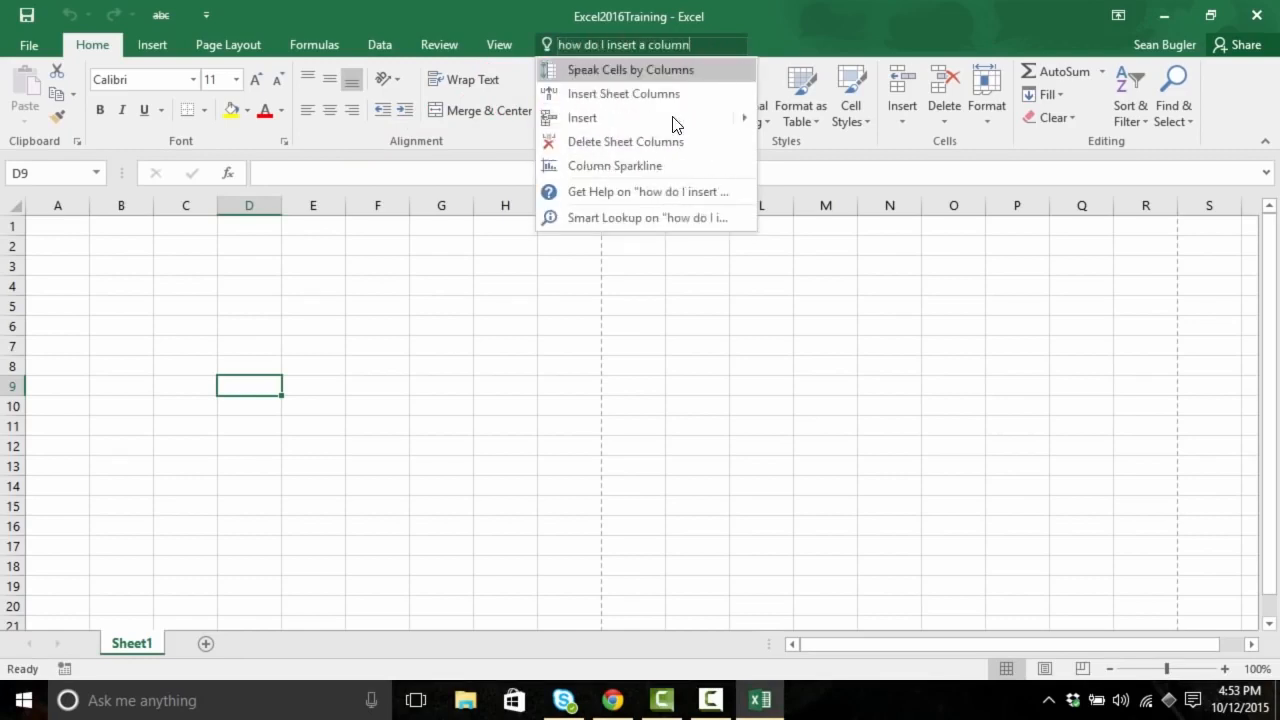
mouse_move(697, 77)
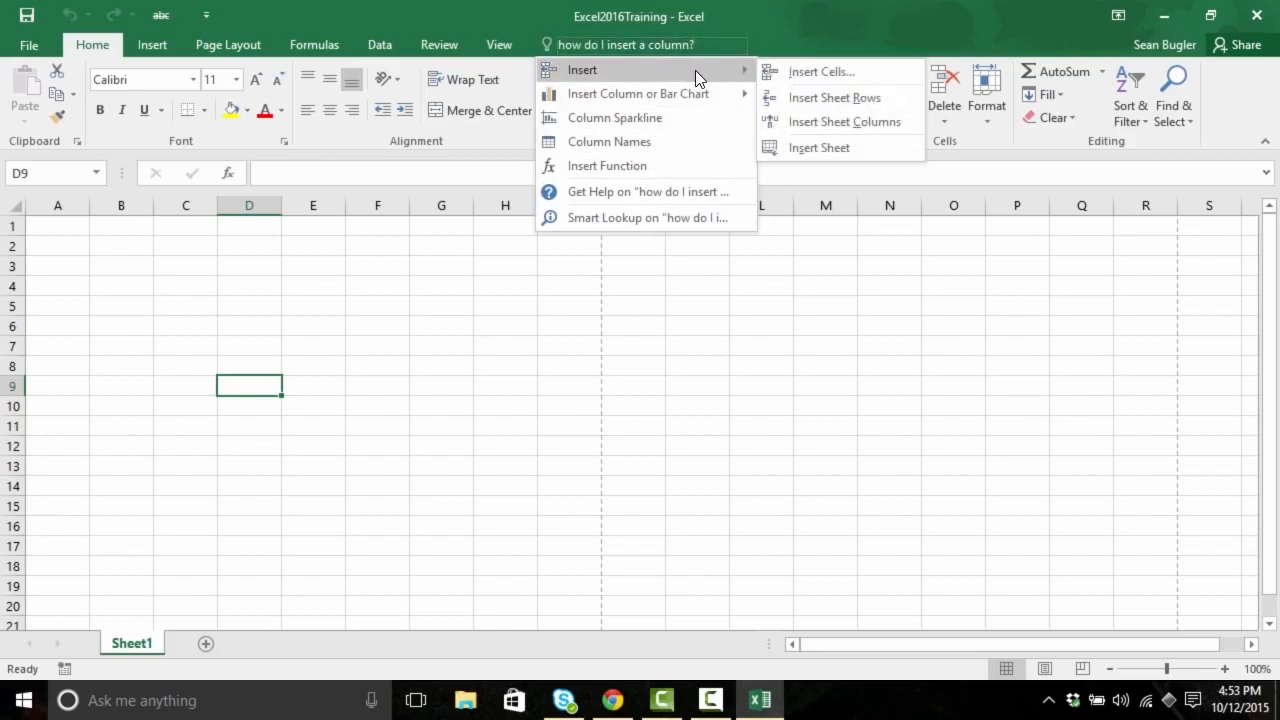
left_click(907, 124)
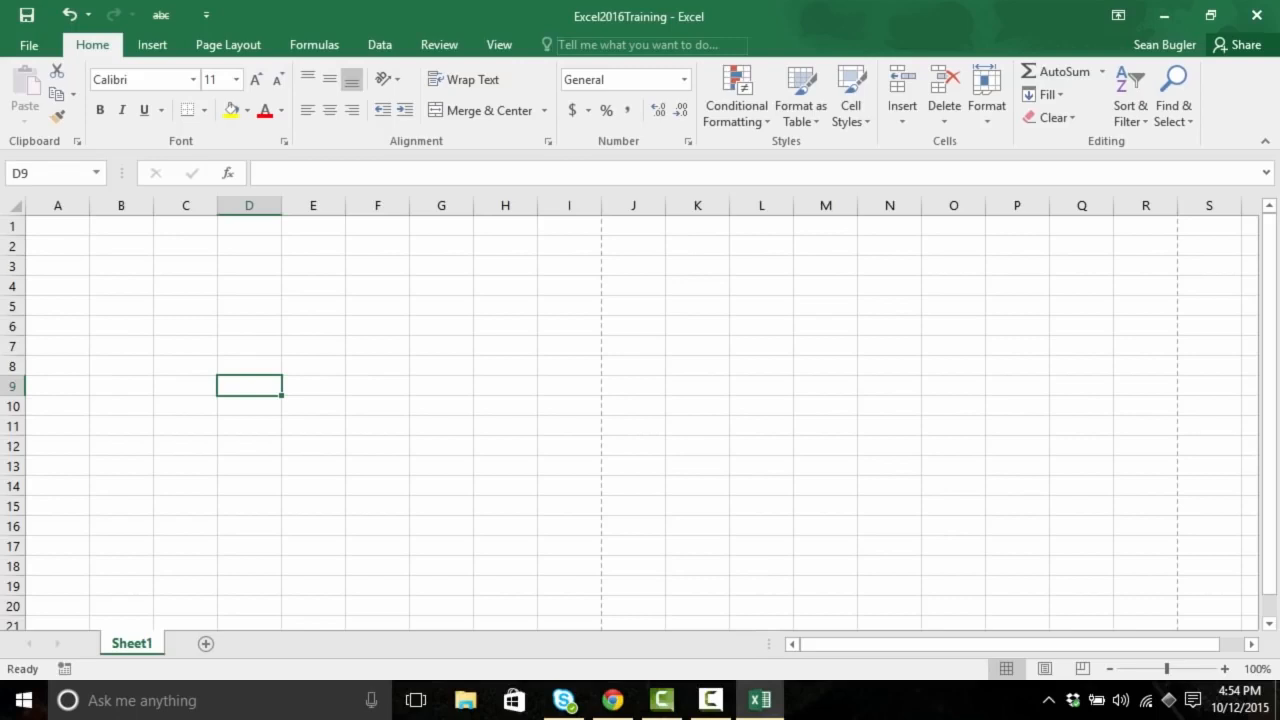
Step: Ask the Tell Me search "how do I add comments?" and look over the suggested commands
left_click(622, 44)
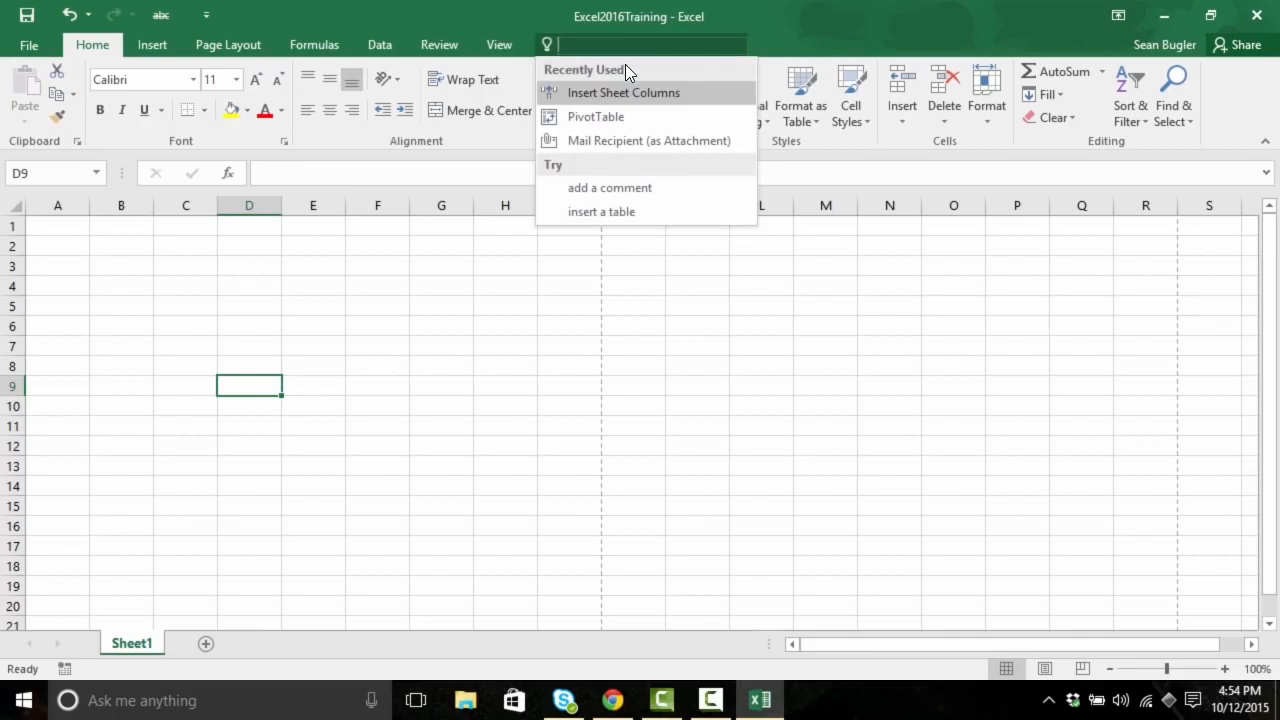
type("how do I ")
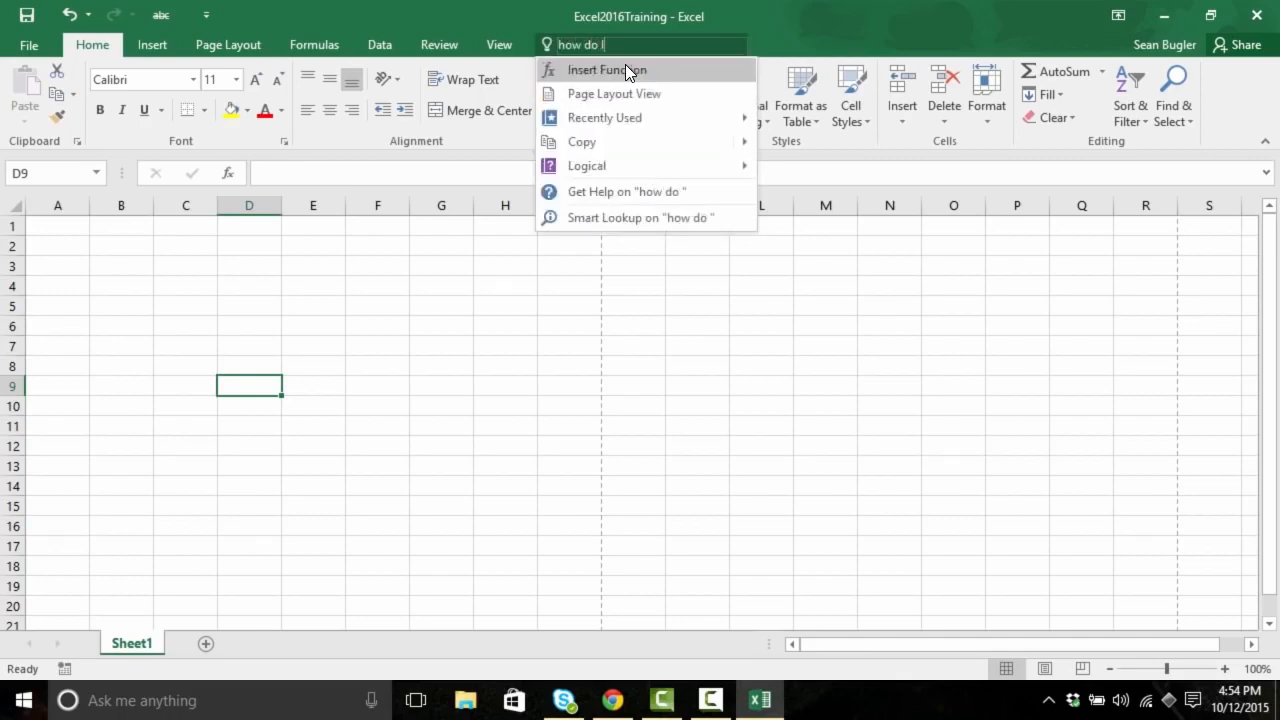
type("add comments?")
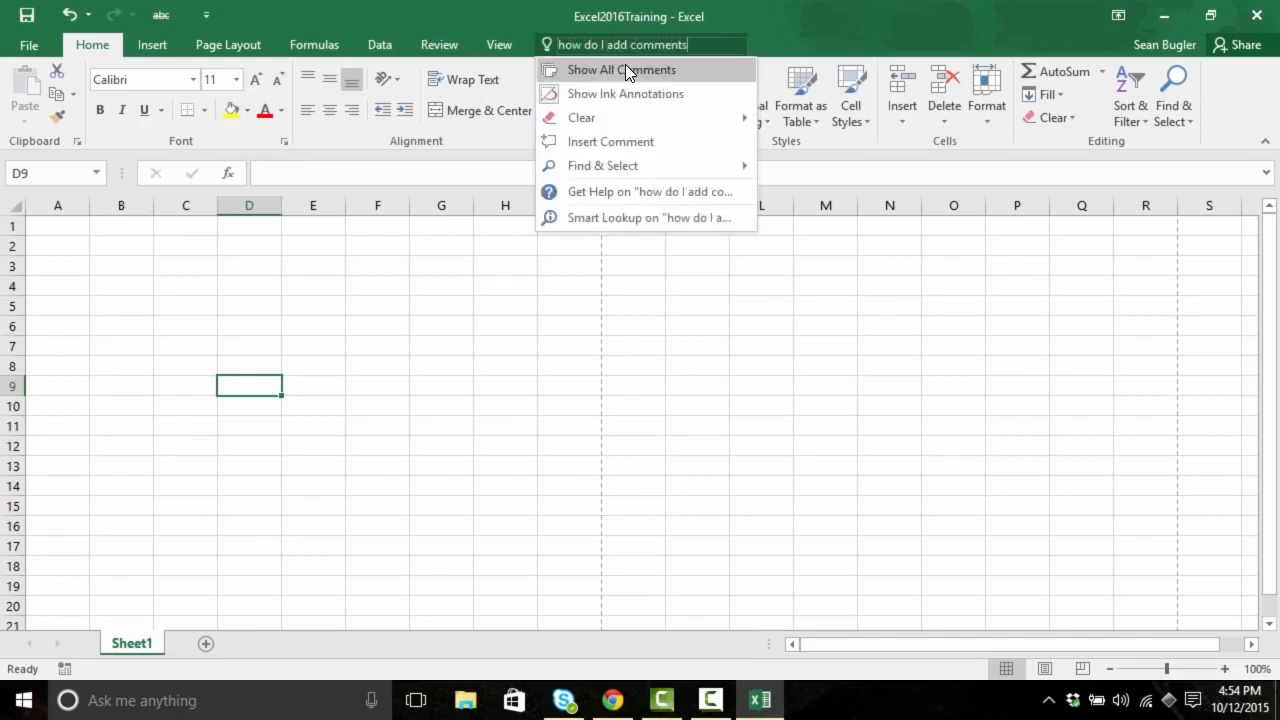
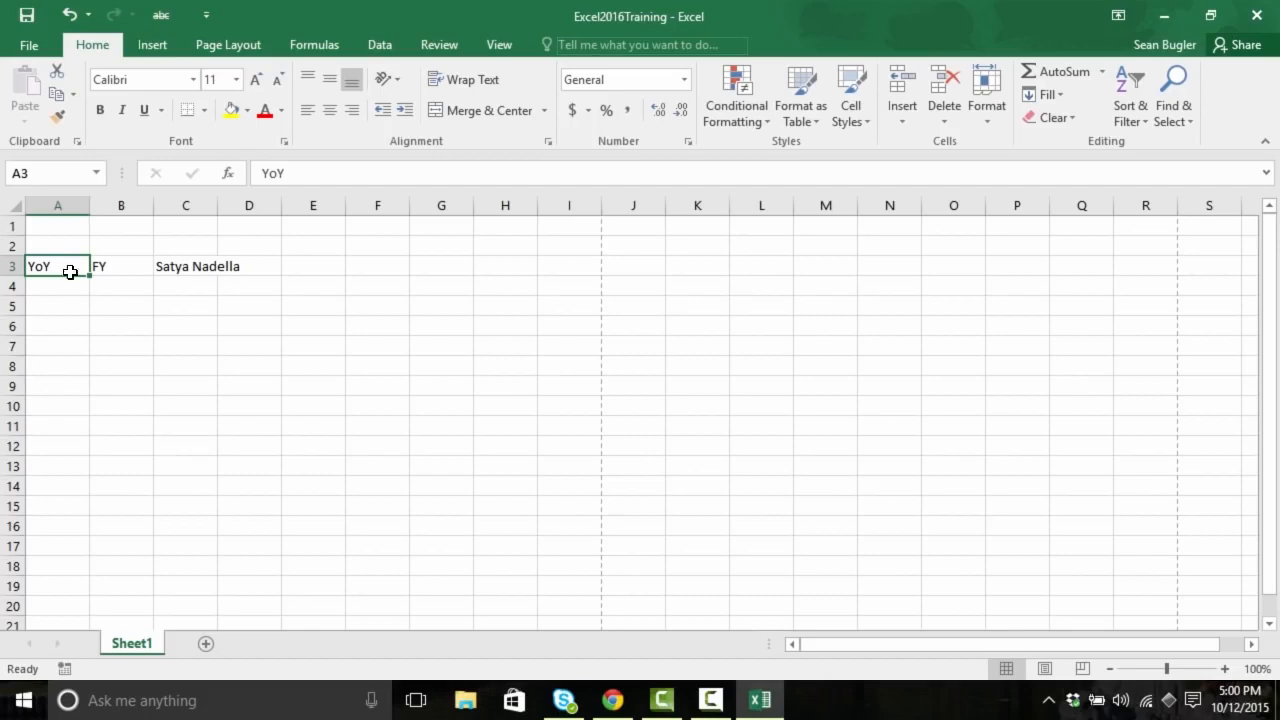
Step: Run Smart Lookup on the YoY entry in cell A3 and read through the Insights results
right_click(70, 265)
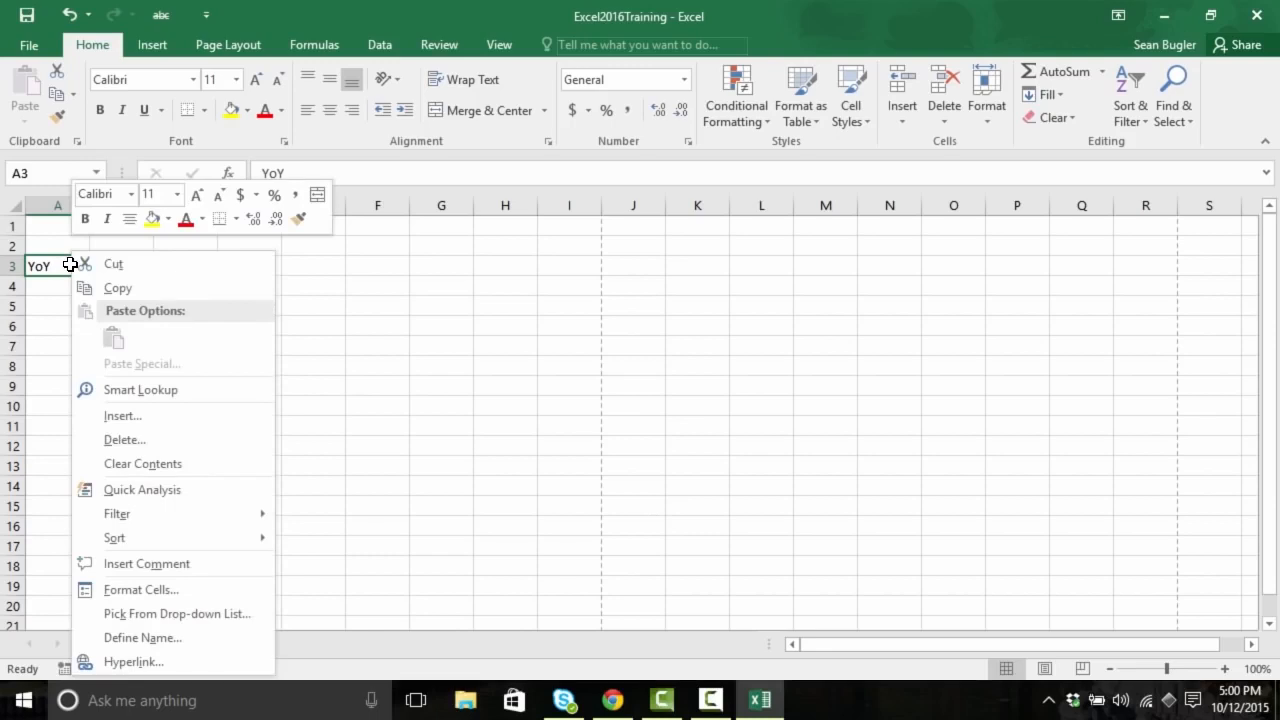
left_click(186, 396)
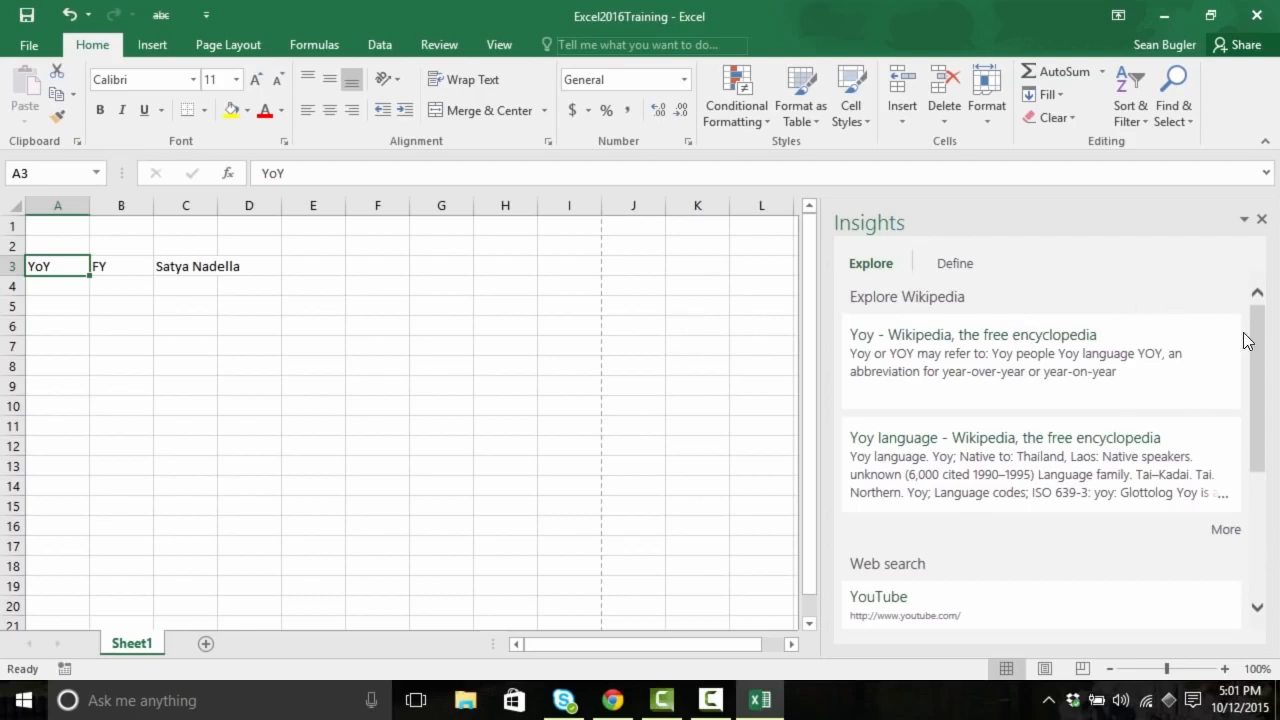
left_click_drag(1259, 386, 1256, 497)
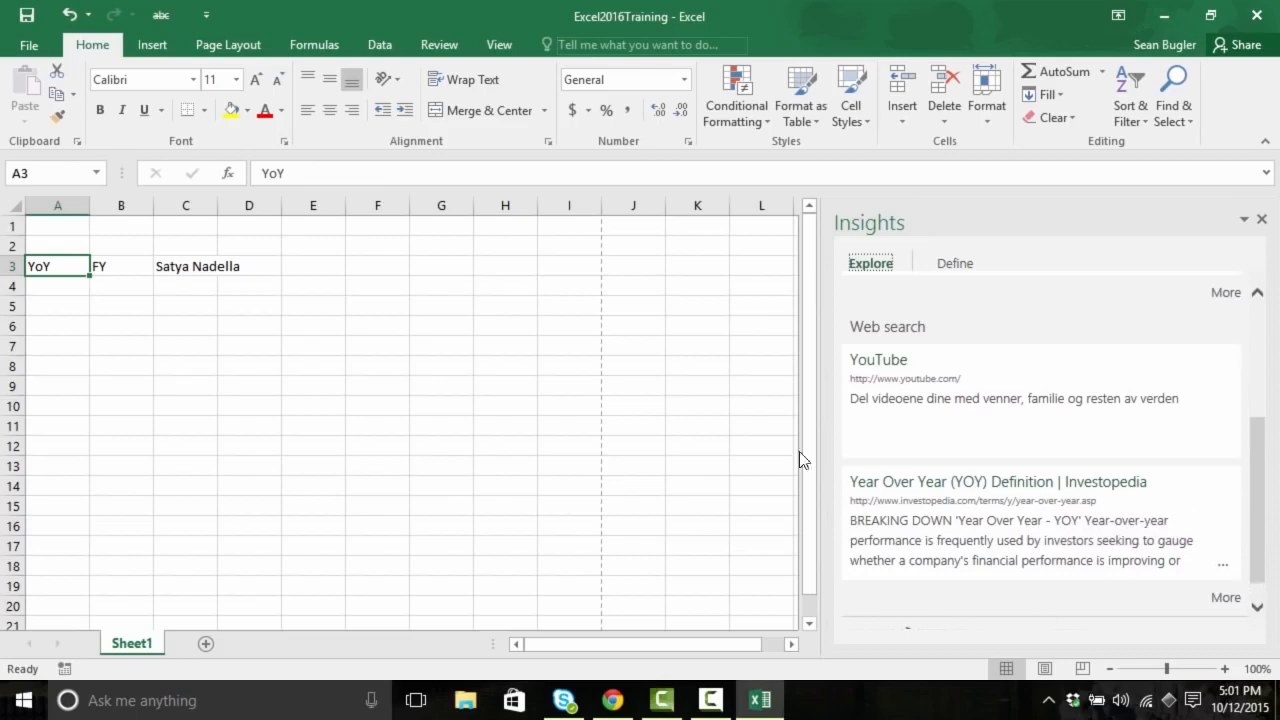
scroll(1040, 518, "up", 1)
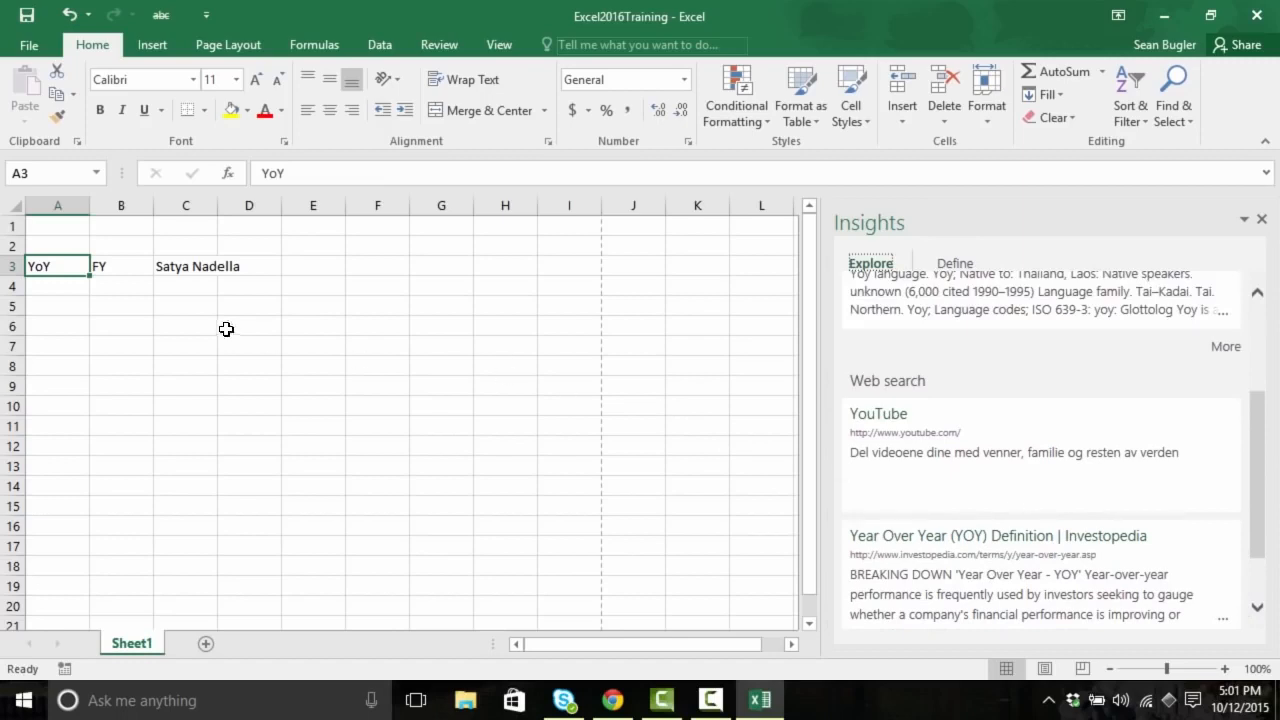
Step: Run Smart Lookup on the FY entry in cell B3 and read its web search results
left_click(118, 266)
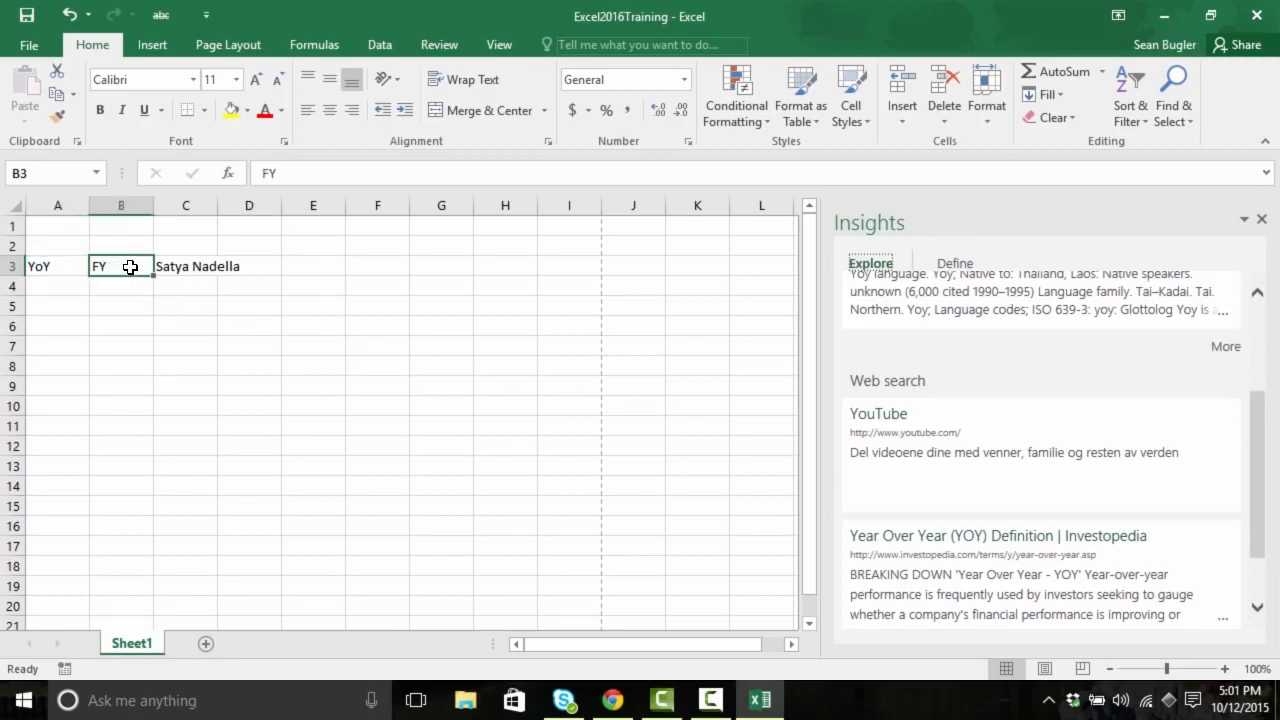
right_click(130, 267)
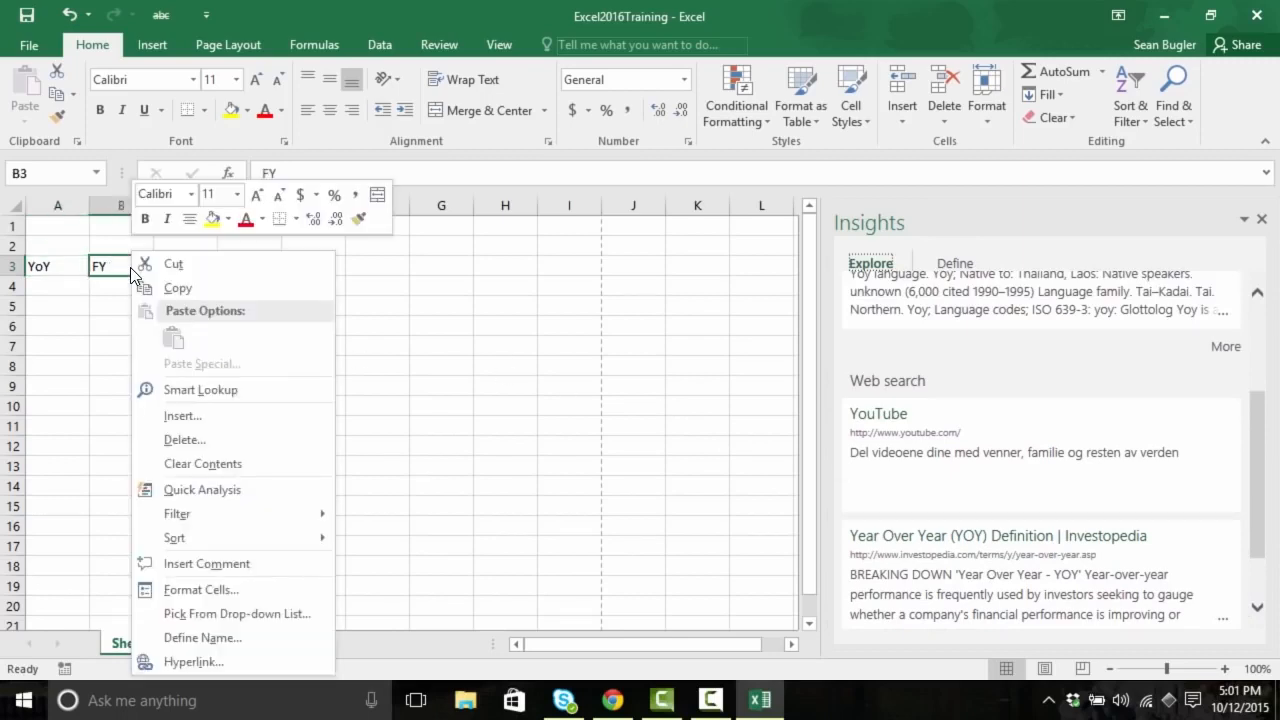
left_click(272, 388)
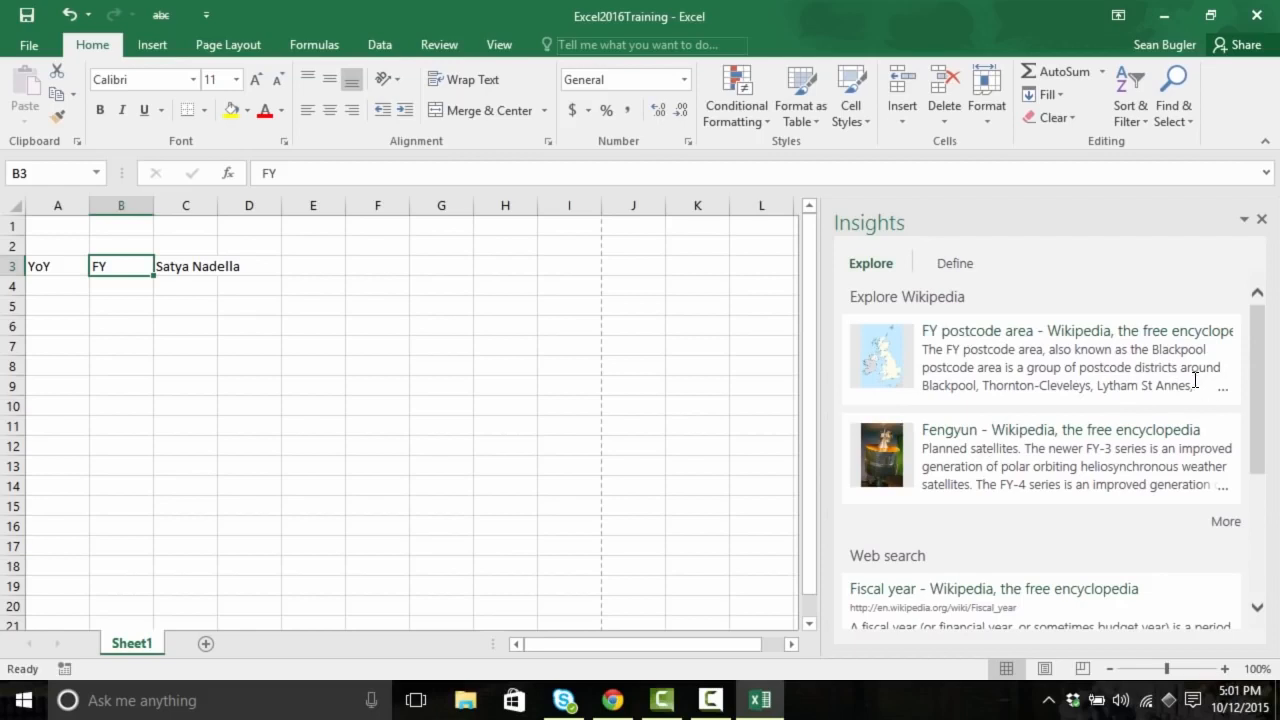
left_click_drag(1261, 345, 1250, 443)
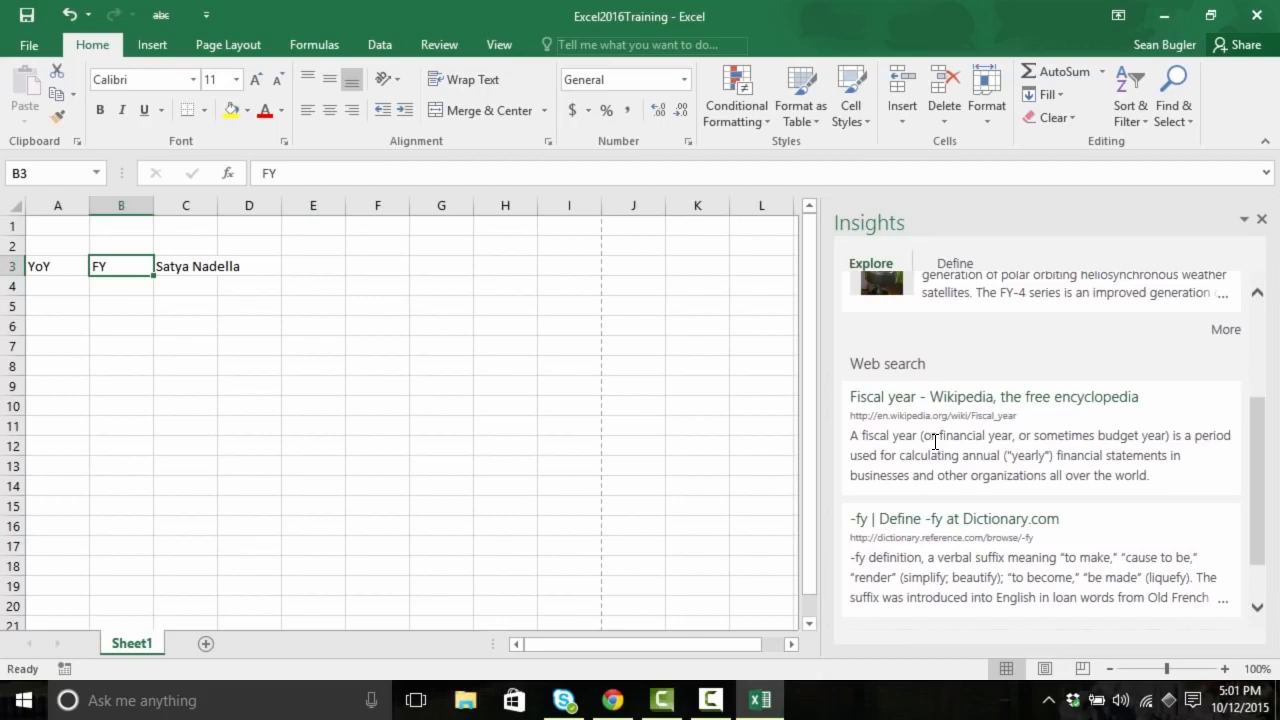
Step: Select cell C3 and run Smart Lookup on "Satya Nadella" from the Tell Me search
left_click(195, 266)
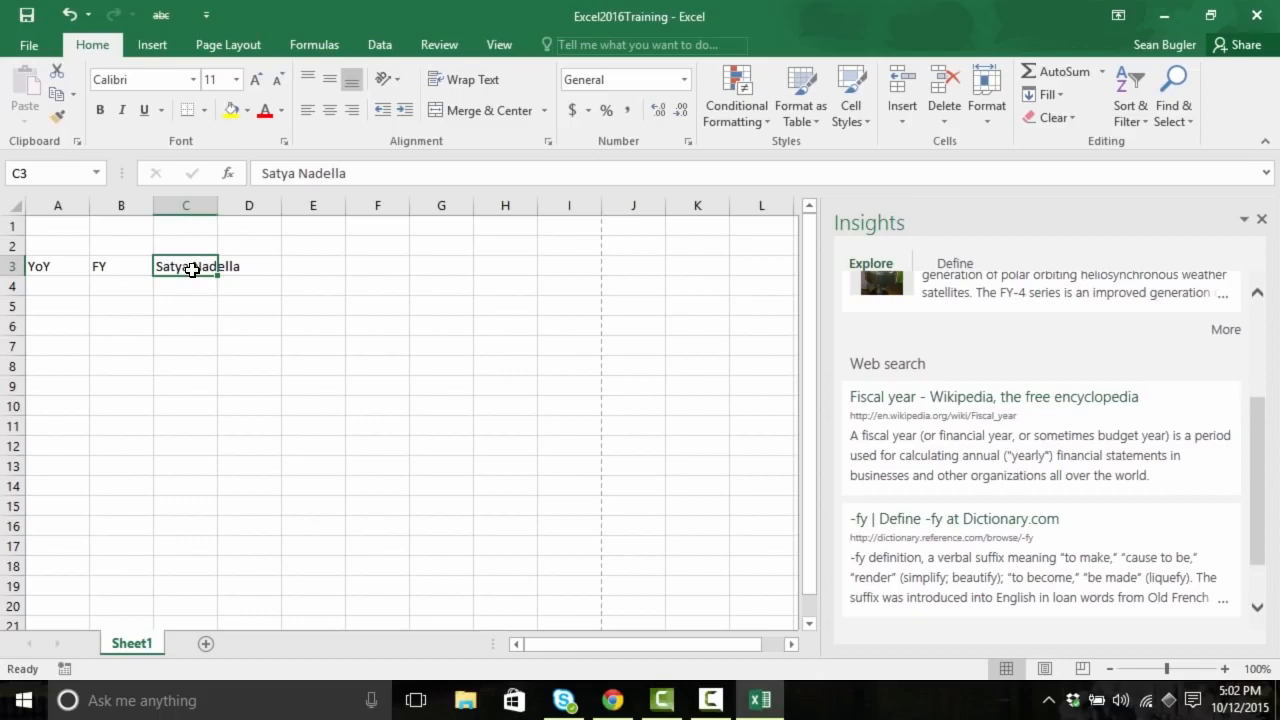
right_click(191, 269)
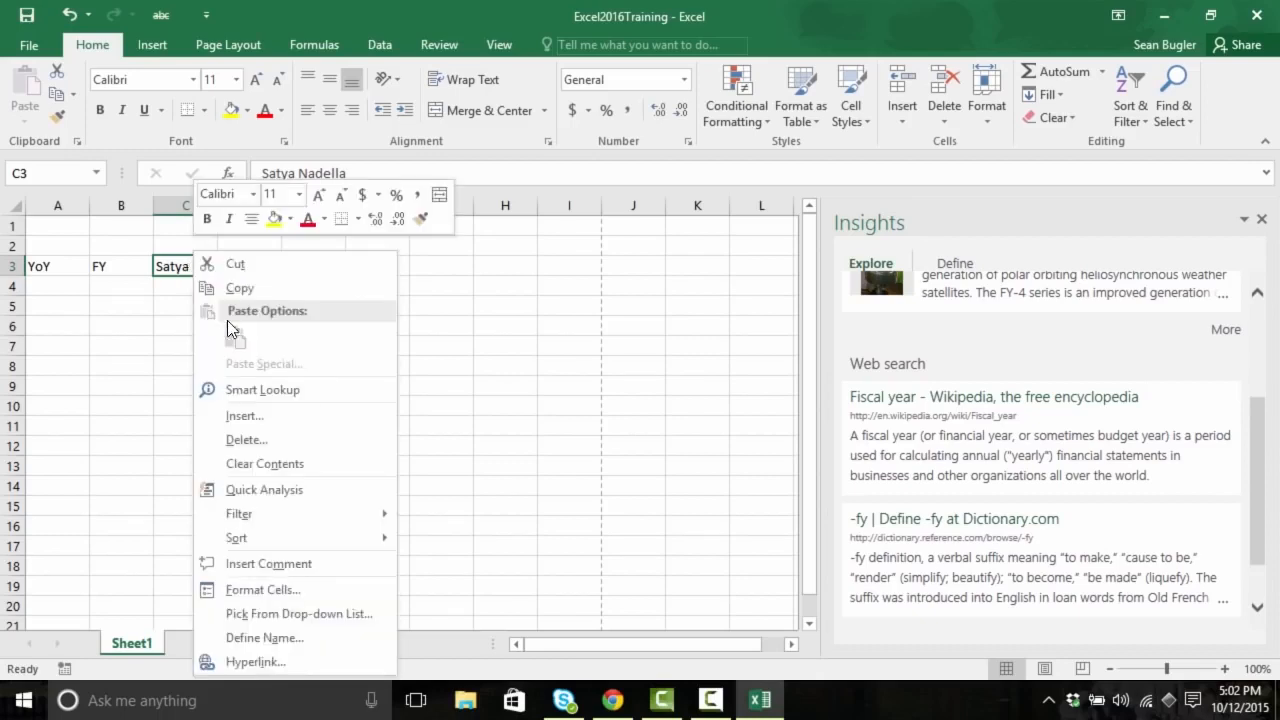
key("Escape")
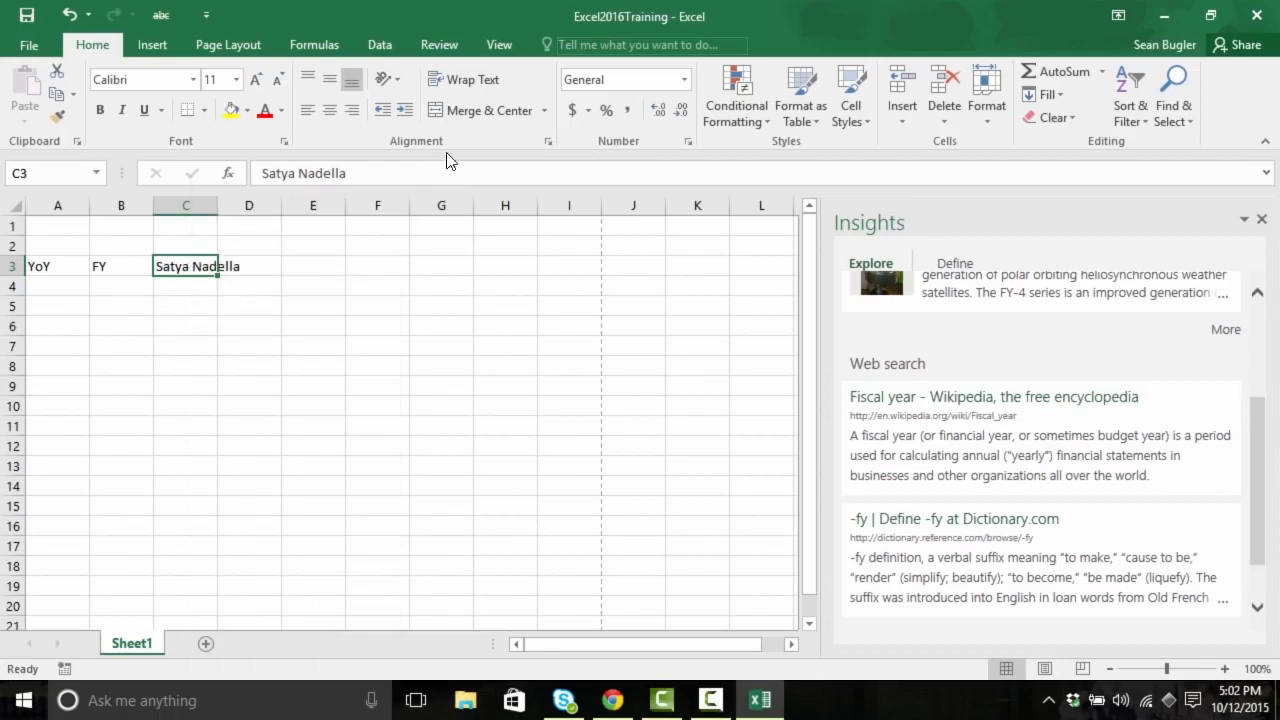
left_click(577, 48)
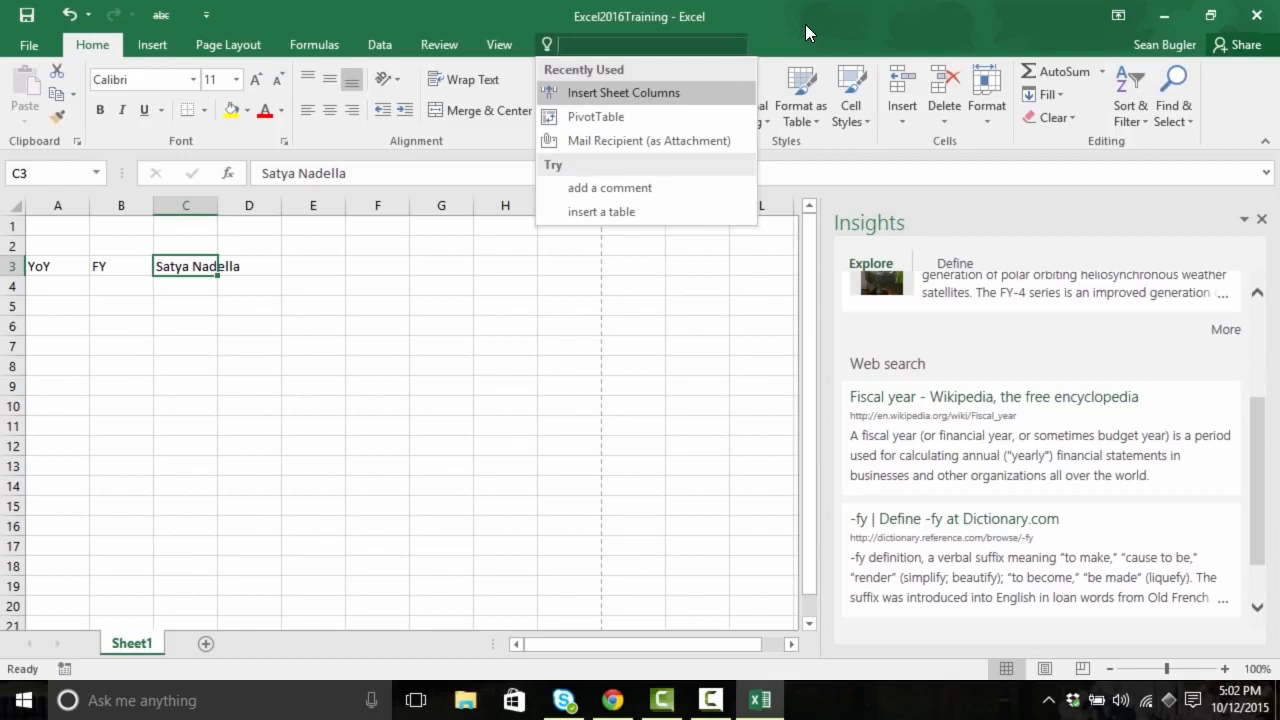
type("Sat")
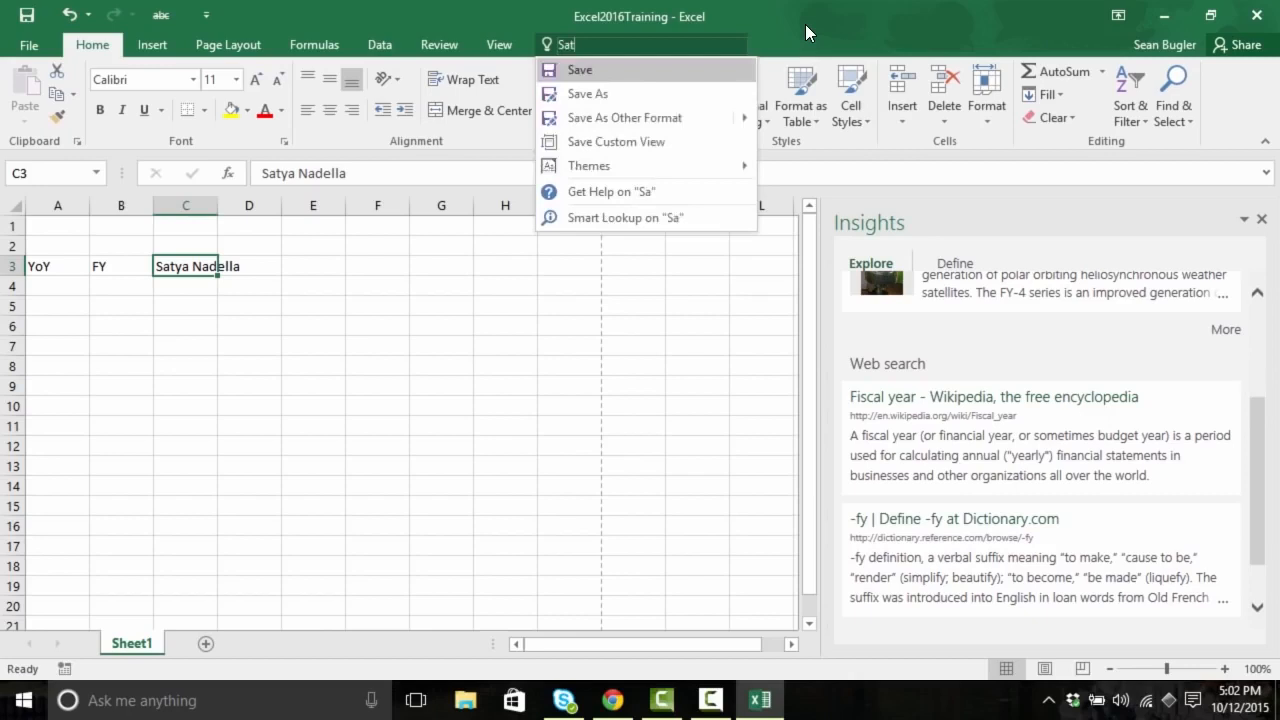
type("ya Nadella")
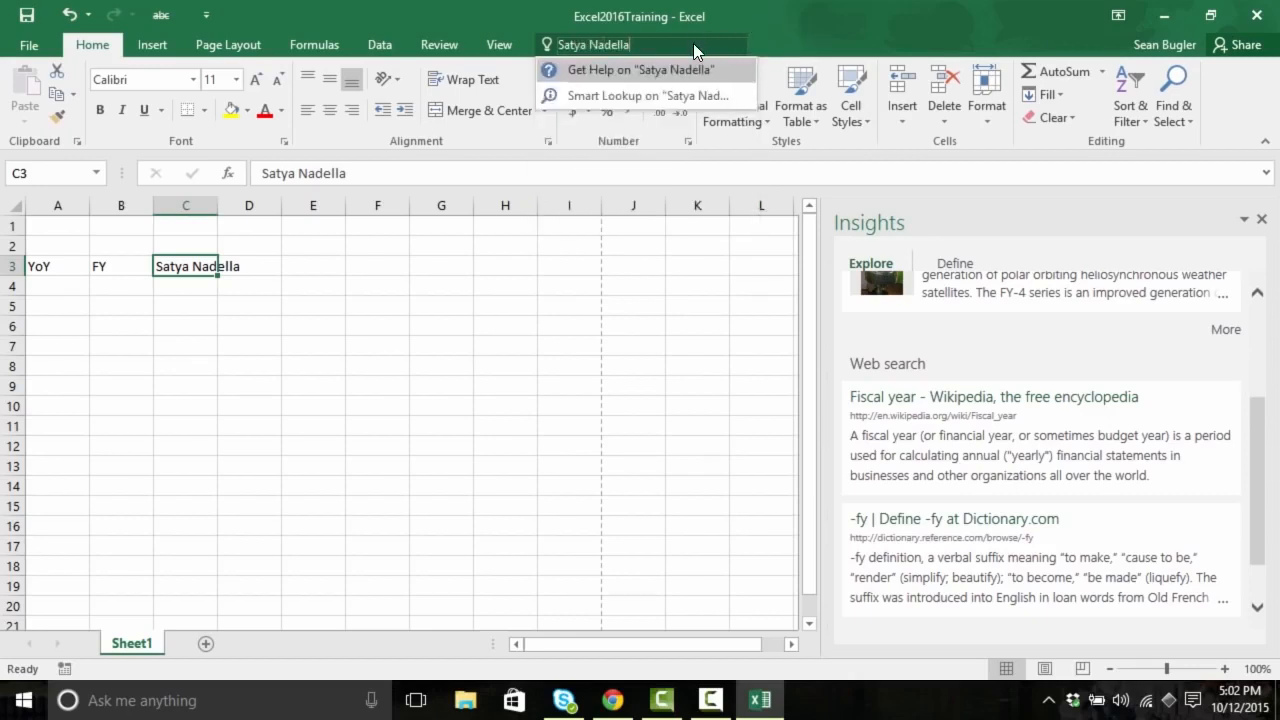
left_click(735, 90)
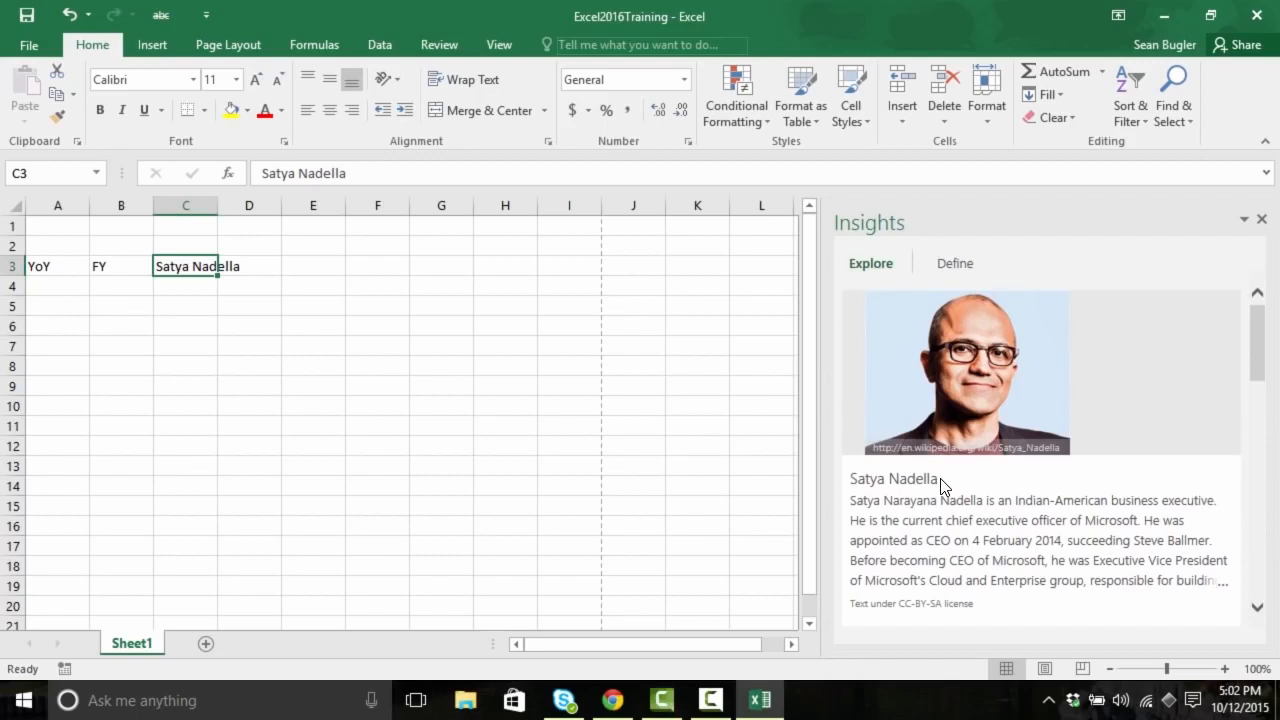
Step: Browse the image and web results in the Insights pane through to the end, and close the pane
left_click_drag(1245, 352, 1245, 485)
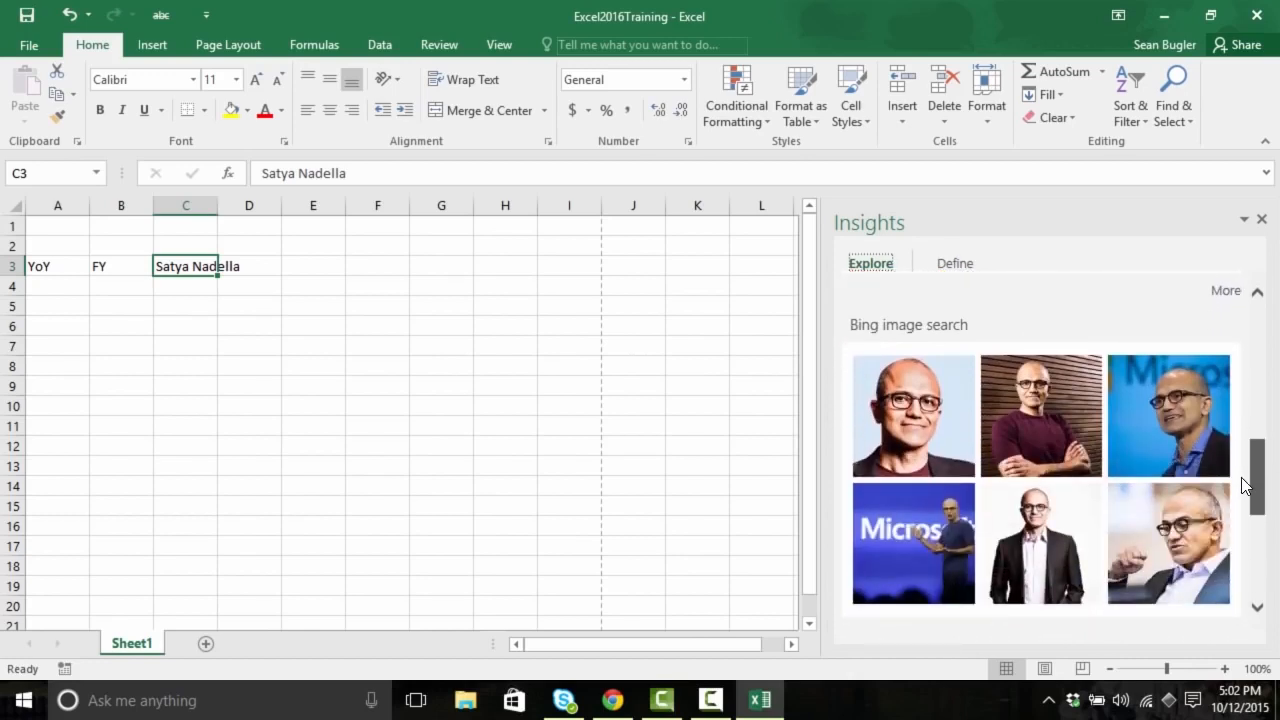
left_click_drag(1245, 485, 1264, 575)
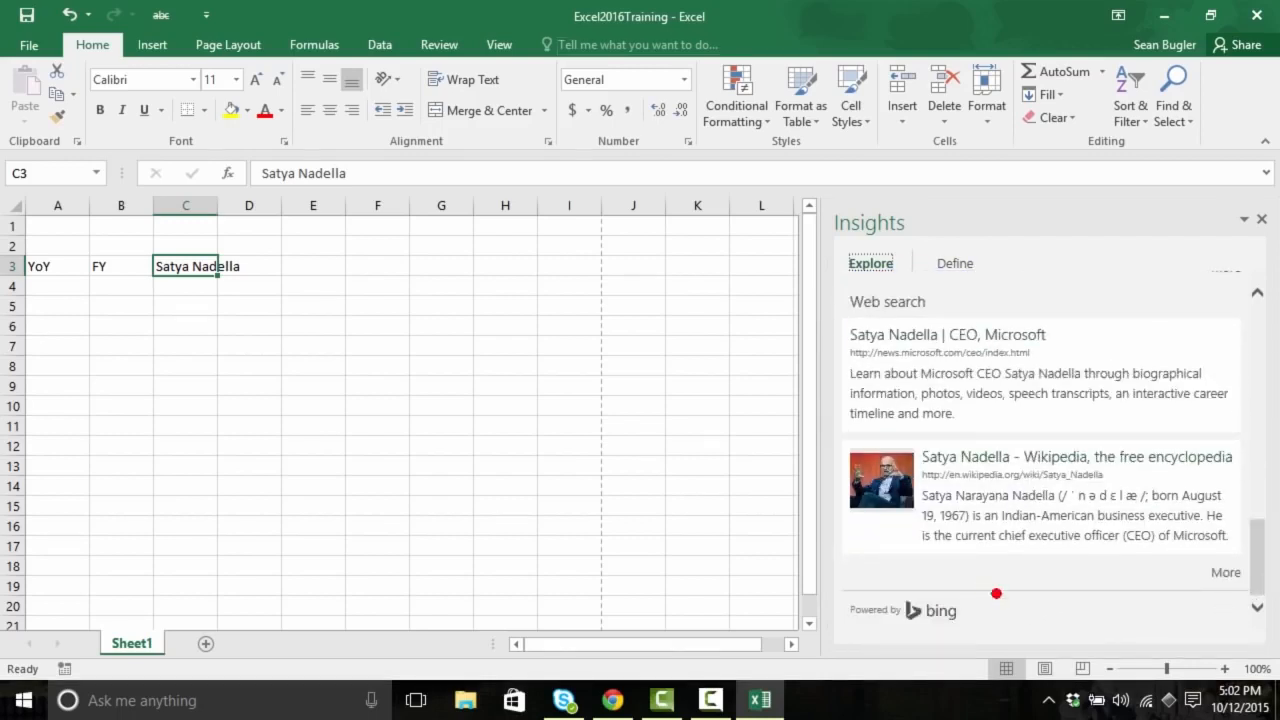
mouse_move(977, 619)
left_mouse_down()
mouse_move(1107, 606)
mouse_move(1126, 639)
left_mouse_up()
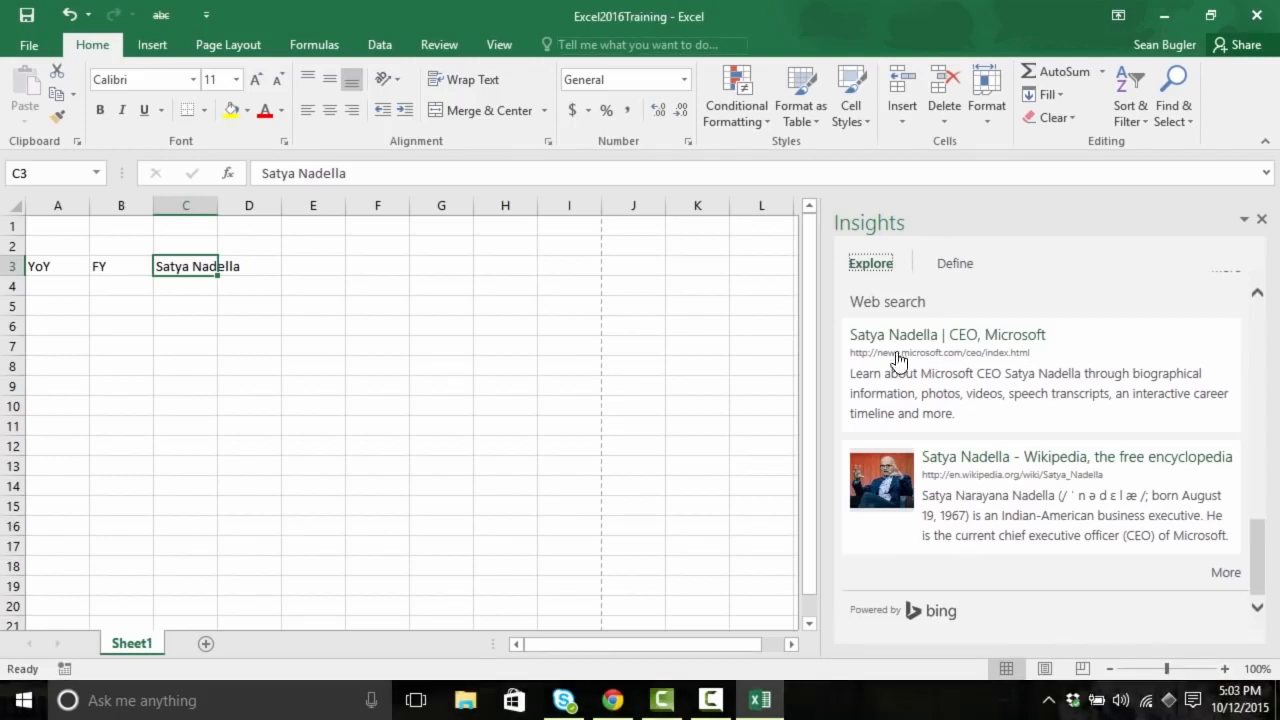
left_click(1261, 218)
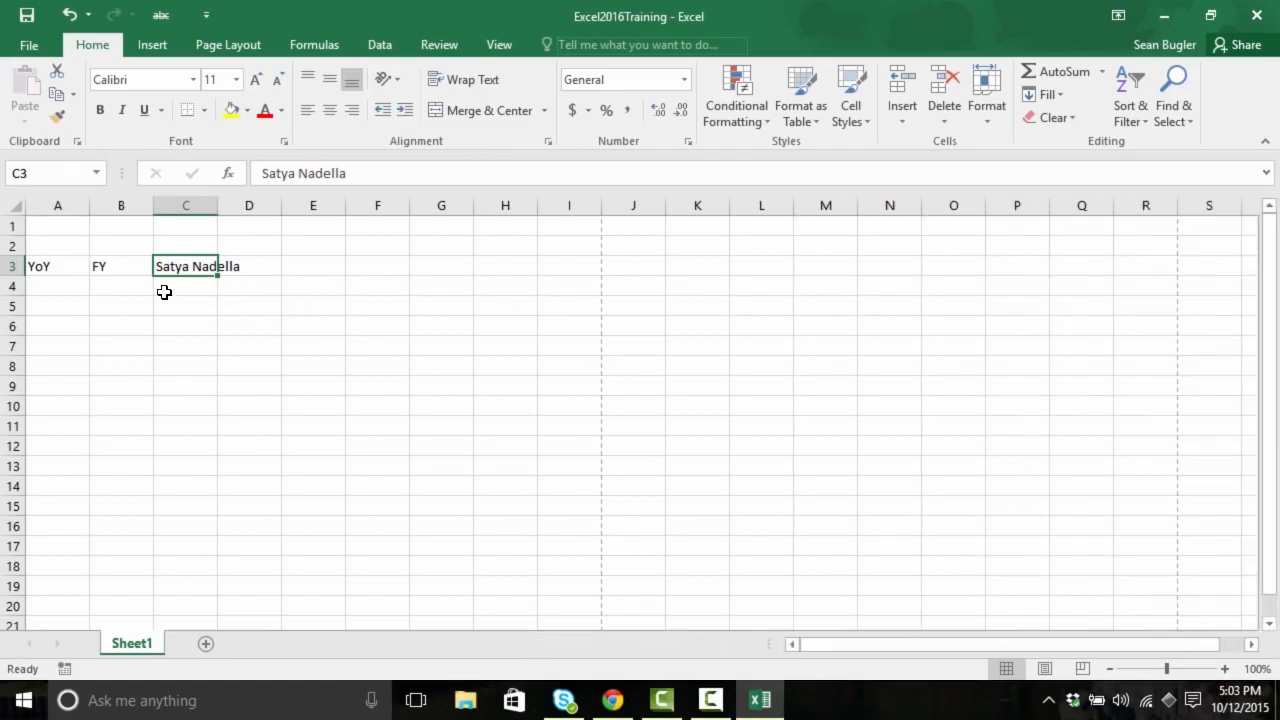
Step: Review both ways to reach Smart Lookup: the command on cell A3 and a Tell Me search for "Satya Nadella", without running either
right_click(67, 268)
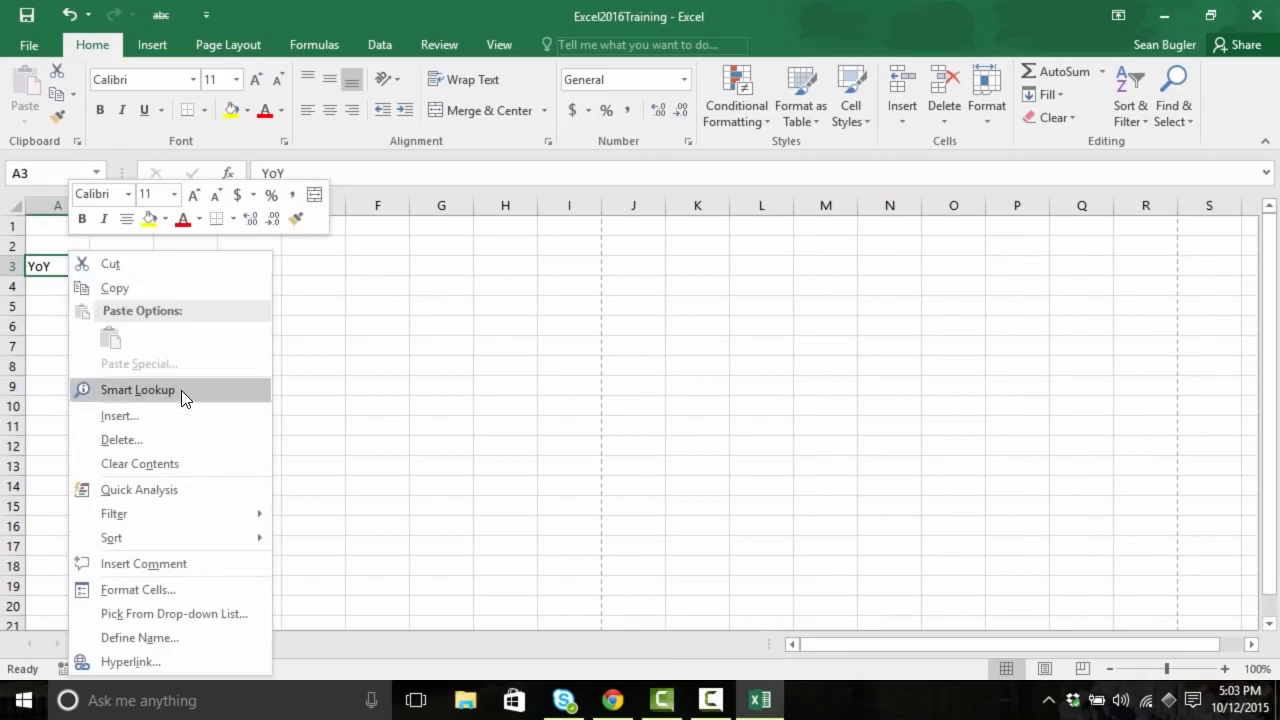
left_click(570, 46)
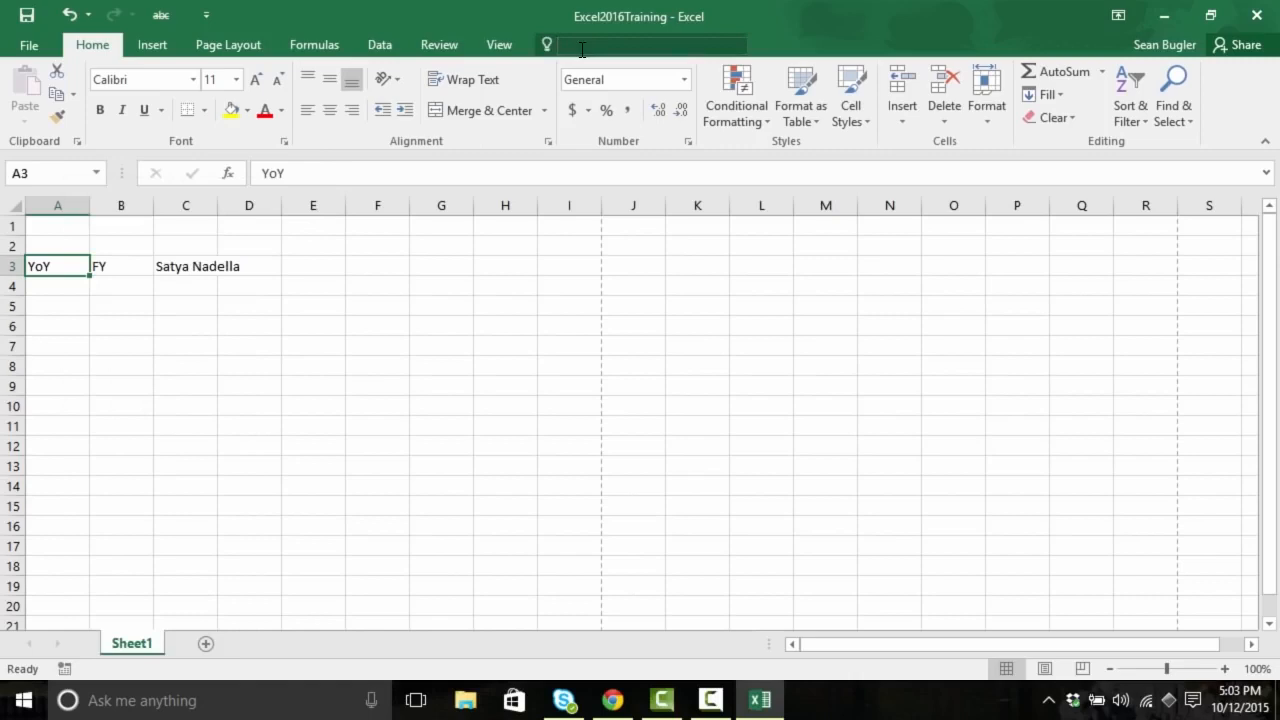
type("Satya Nadella")
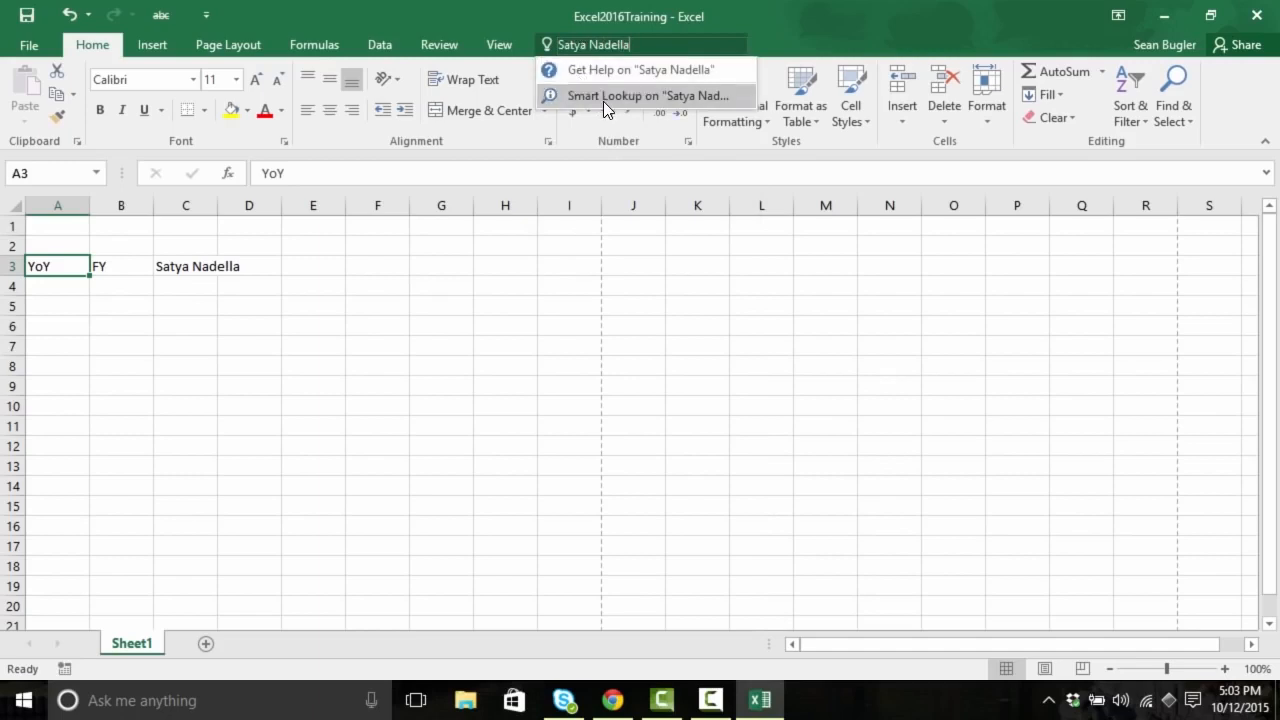
left_click(57, 286)
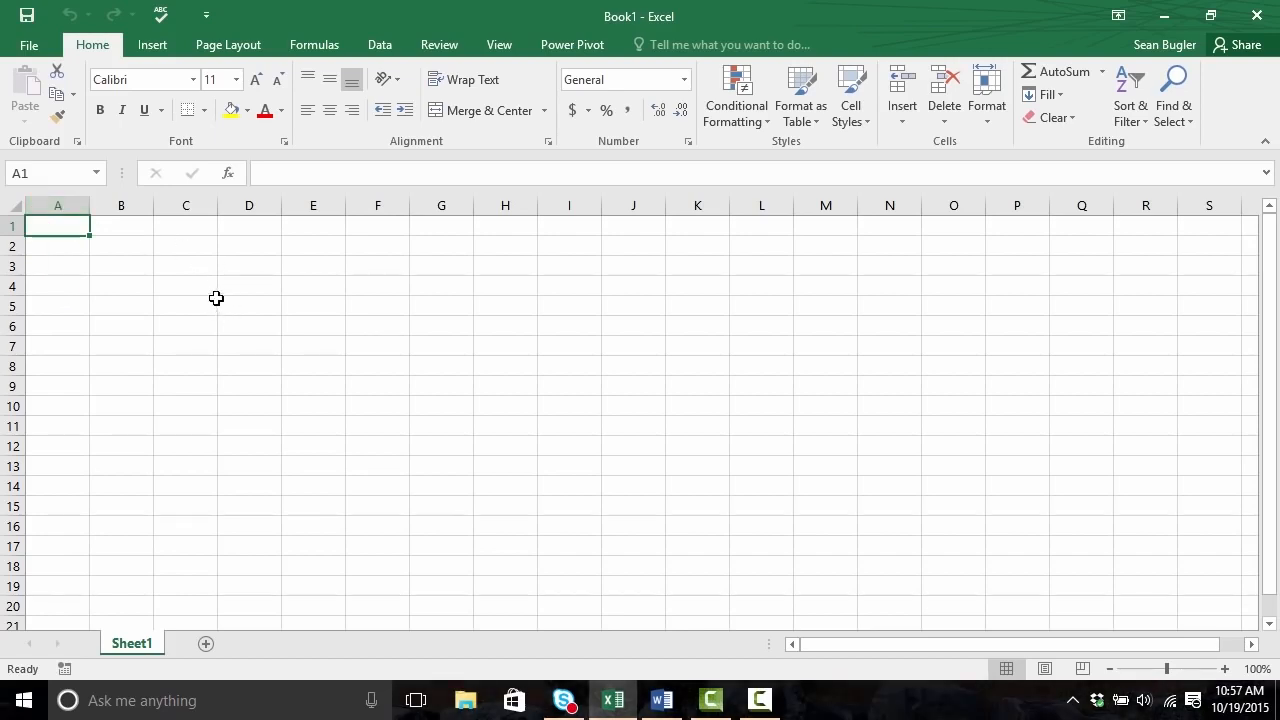
Step: Select cells C3, P14 and A2 in turn, checking the Name Box and the formula bar
left_click(188, 273)
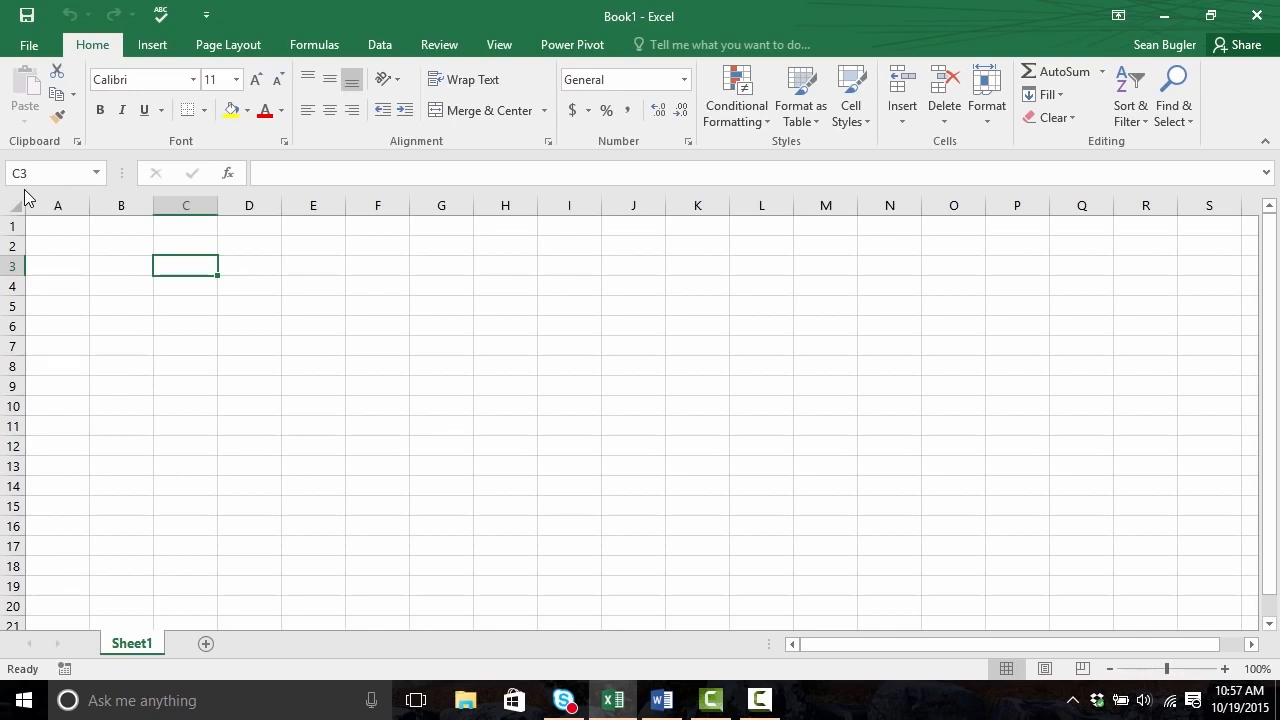
left_click(997, 488)
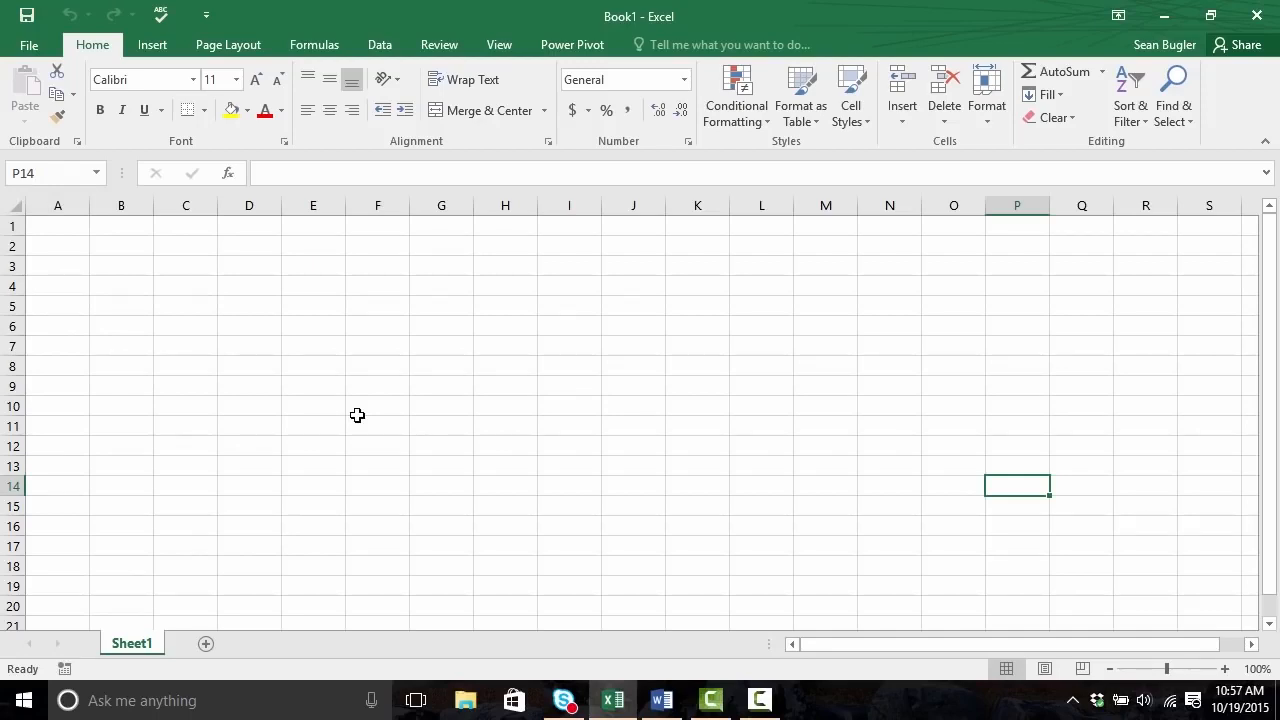
key("ctrl+2")
mouse_move(241, 144)
left_mouse_down()
mouse_move(746, 212)
mouse_move(972, 213)
left_mouse_up()
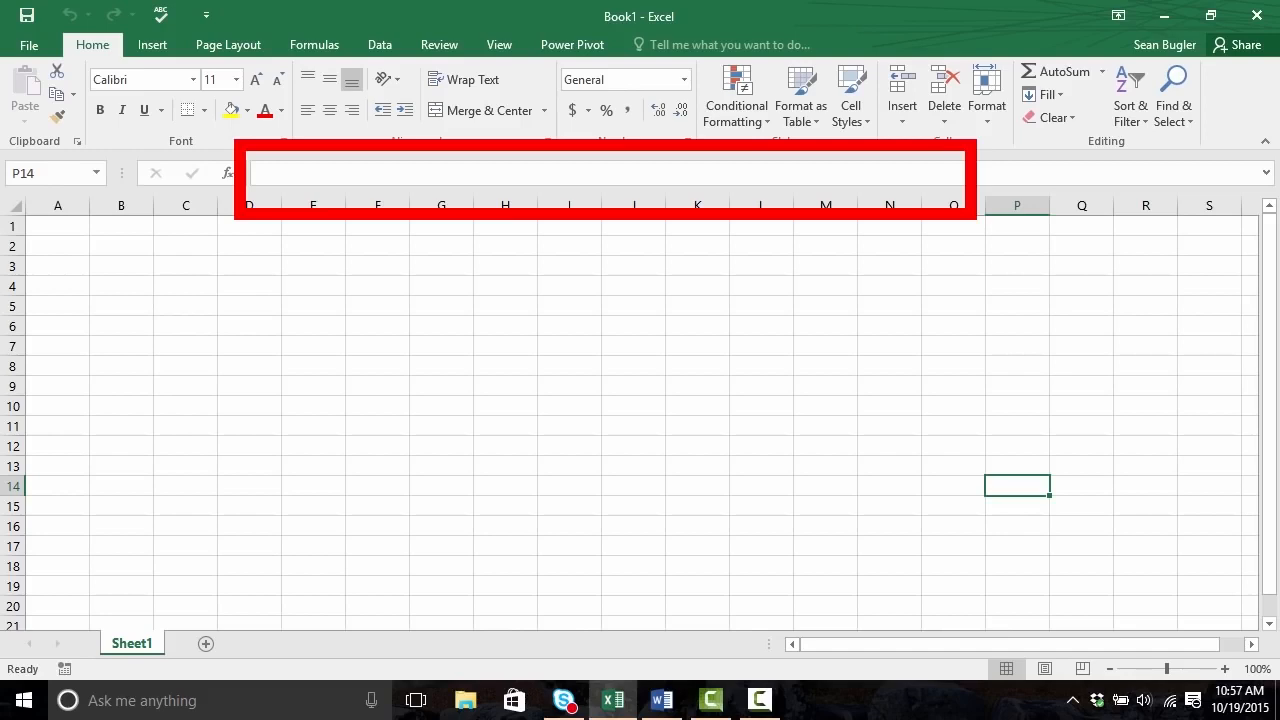
left_click(69, 246)
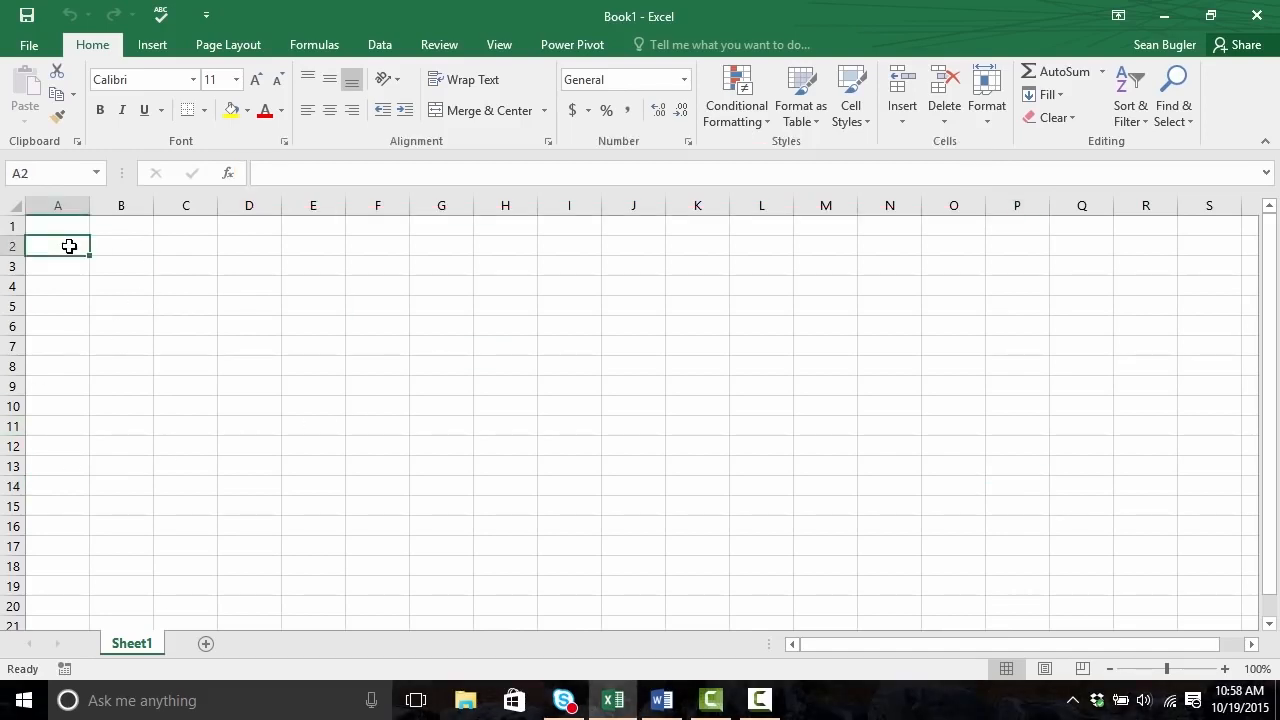
Step: Enter the value 2 in cell A2 and reselect the cell to check its content in the formula bar
type("2")
key("Return")
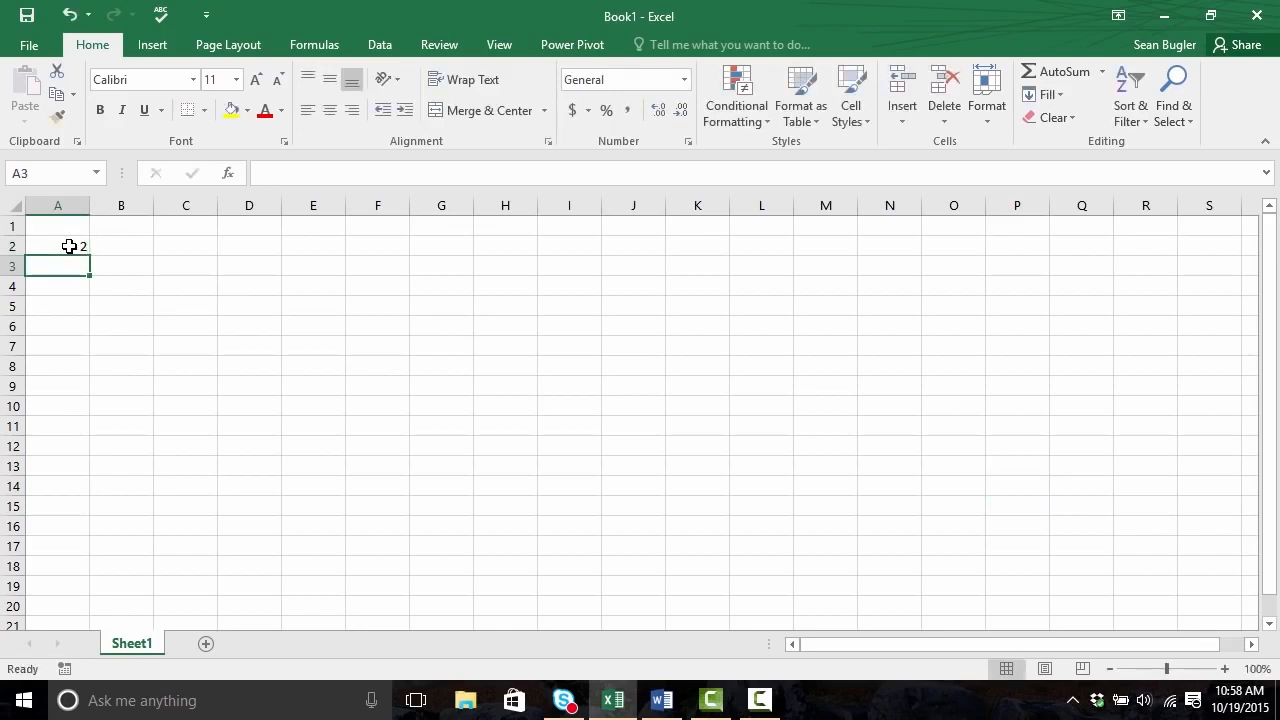
left_click(69, 246)
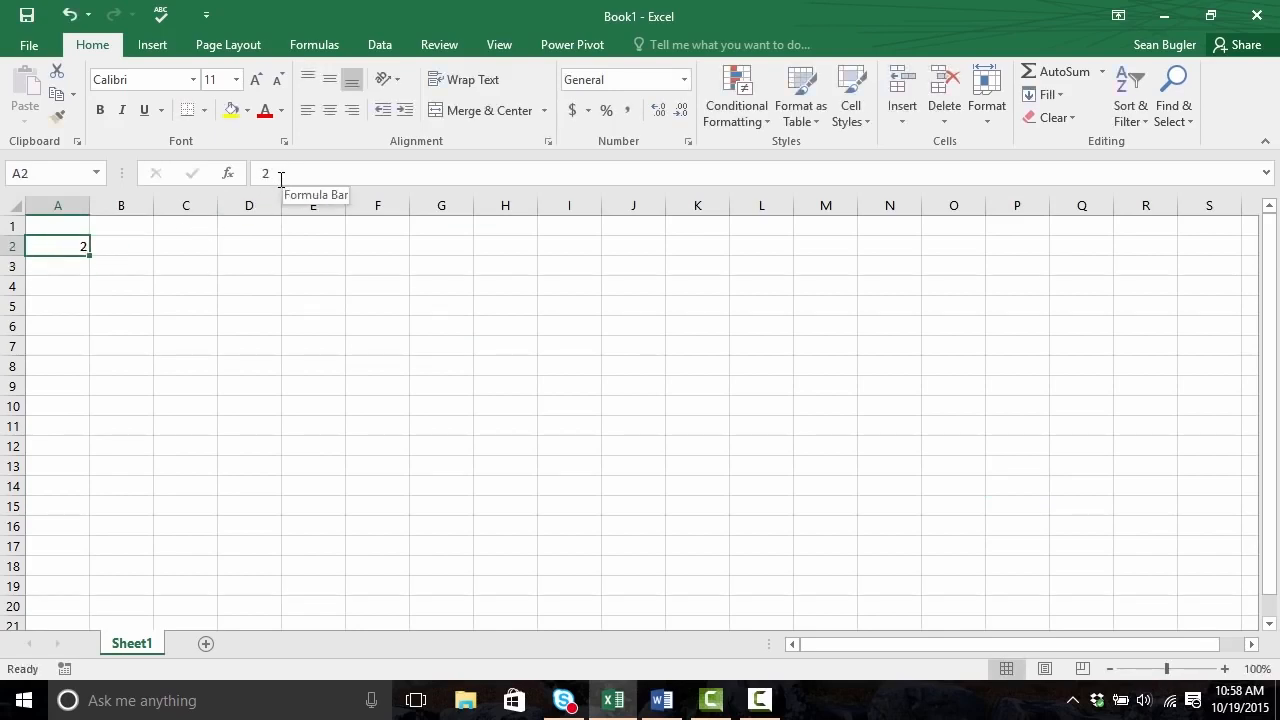
Step: Clear cell A2, enter the formula =1+1 in it, and reselect the cell to compare its value with the formula bar
key("BackSpace")
key("Return")
key("Up")
type("=1+1")
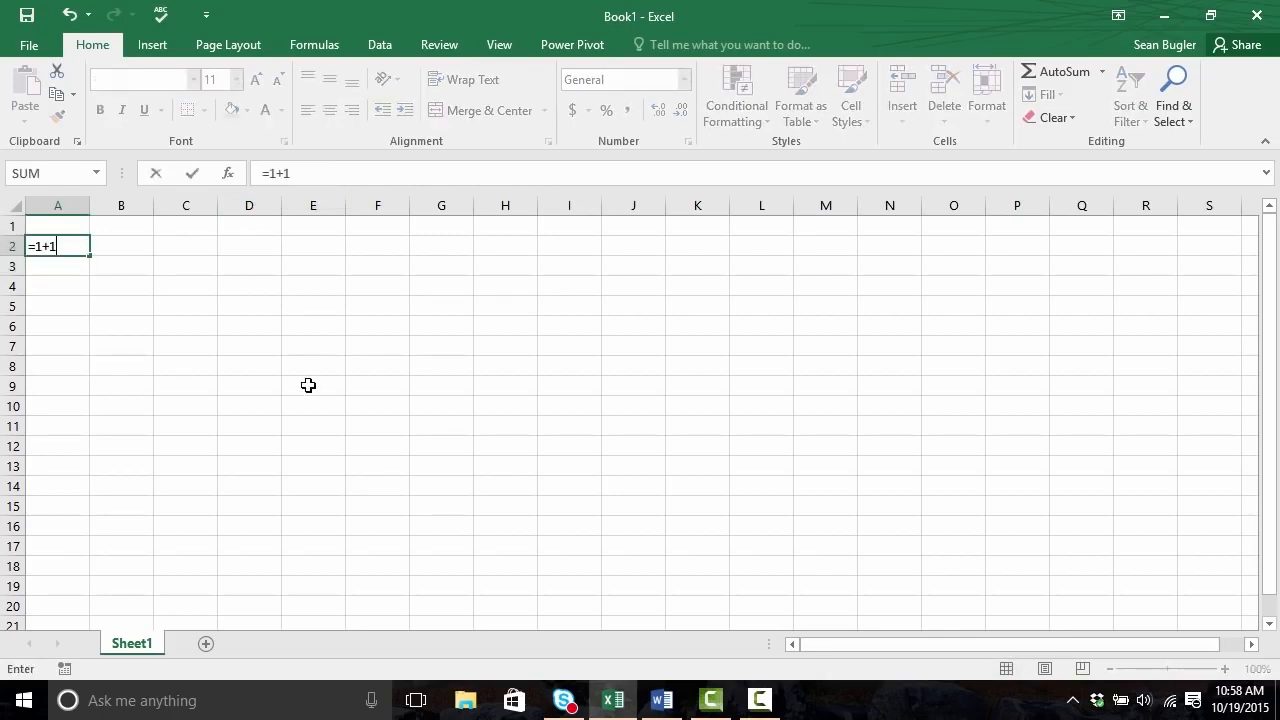
key("Return")
key("Up")
key("Return")
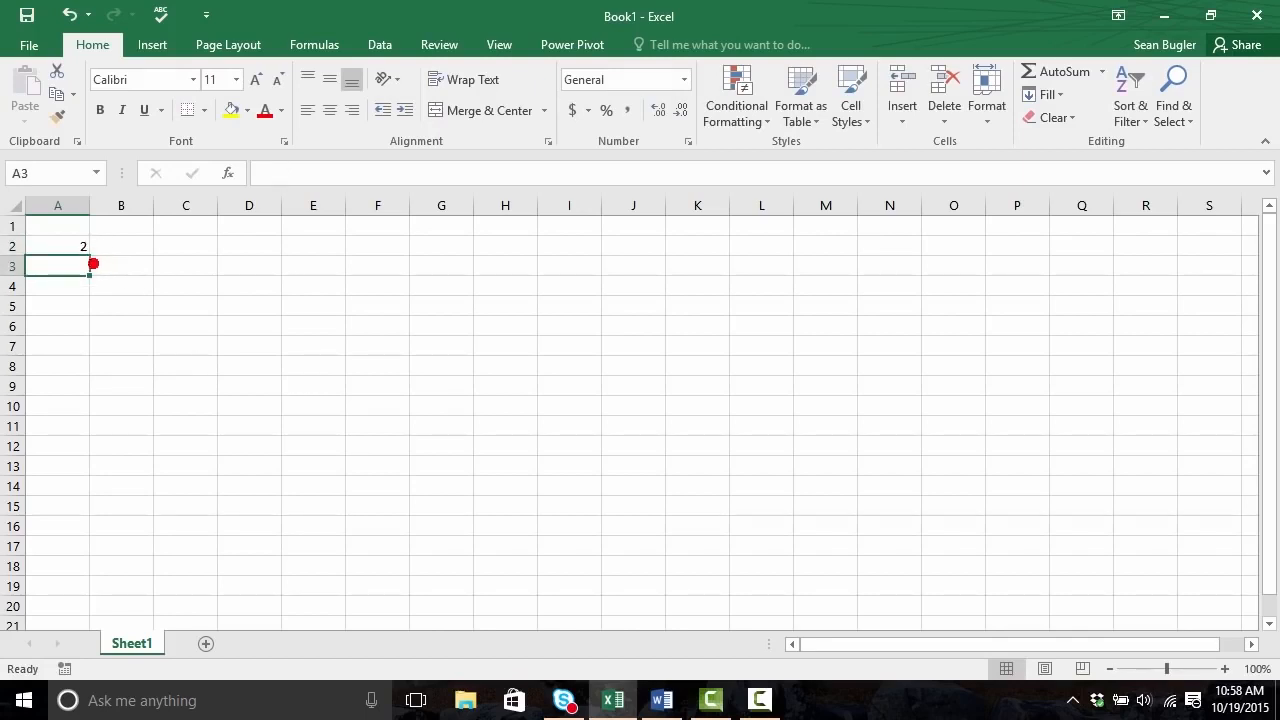
key("Up")
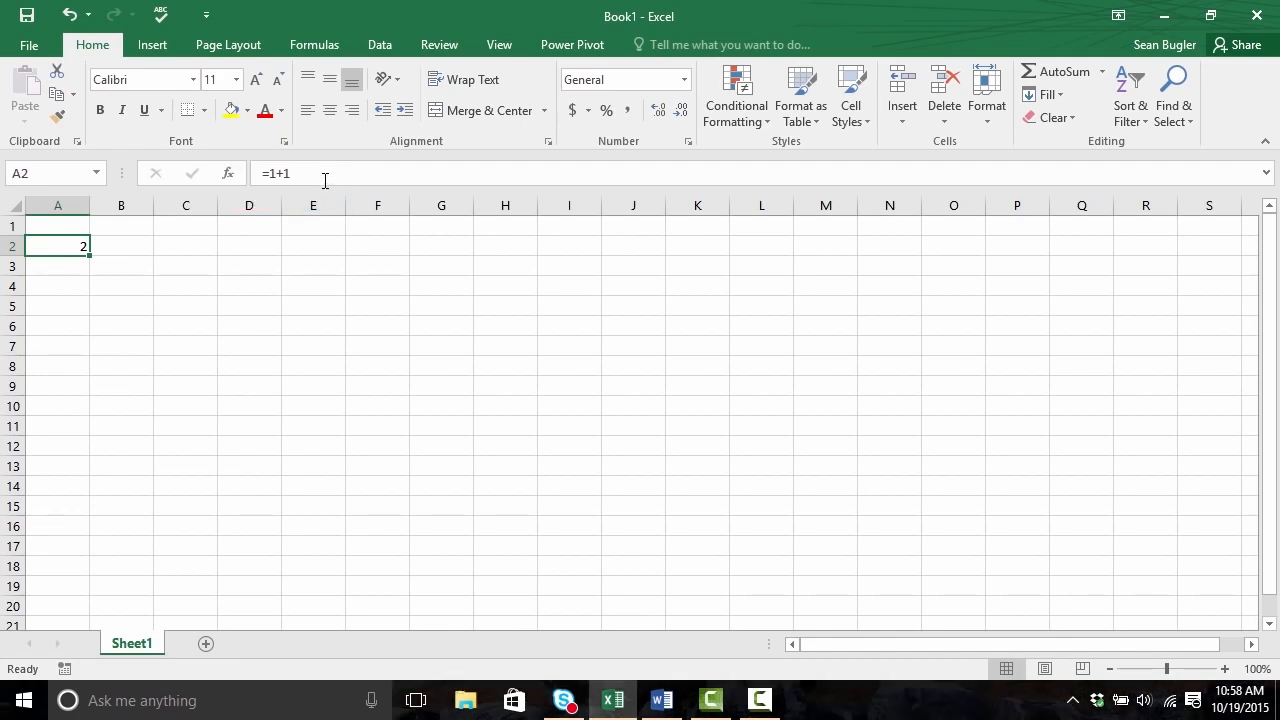
Step: Open cell A2's formula for in-cell editing and close it, and change the formula to =1+2 in the formula bar
double_click(56, 250)
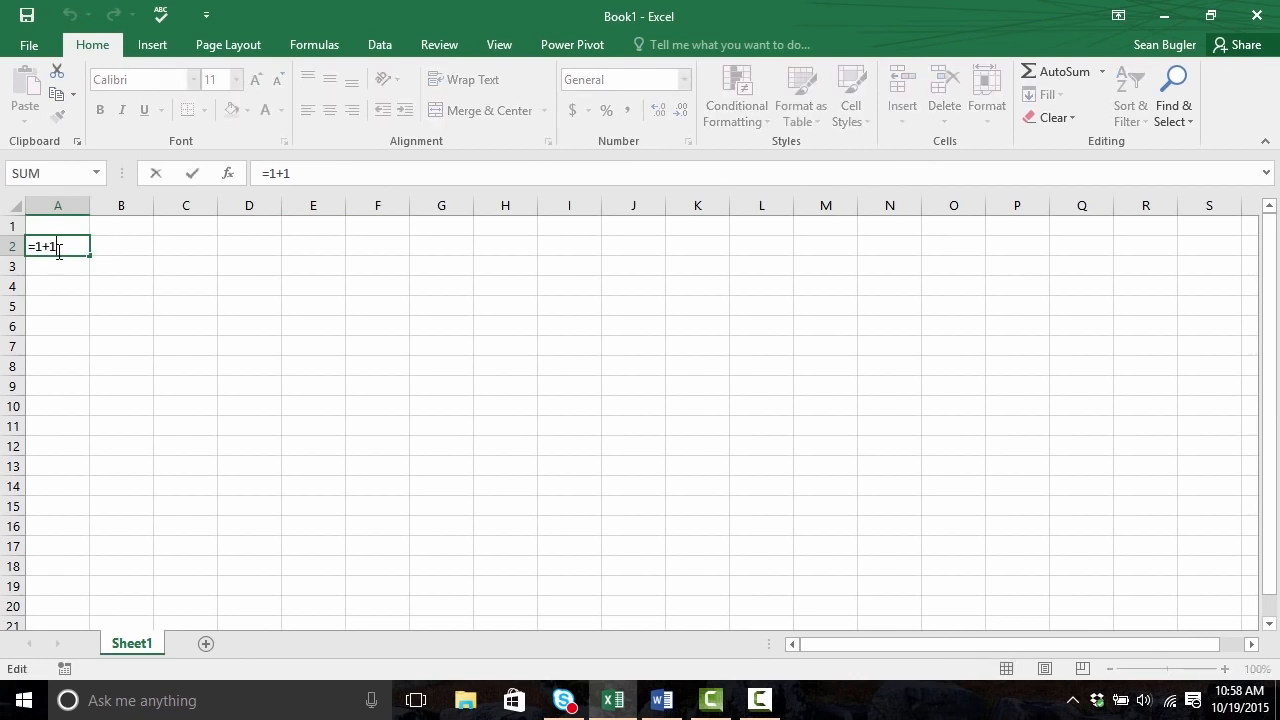
key("Return")
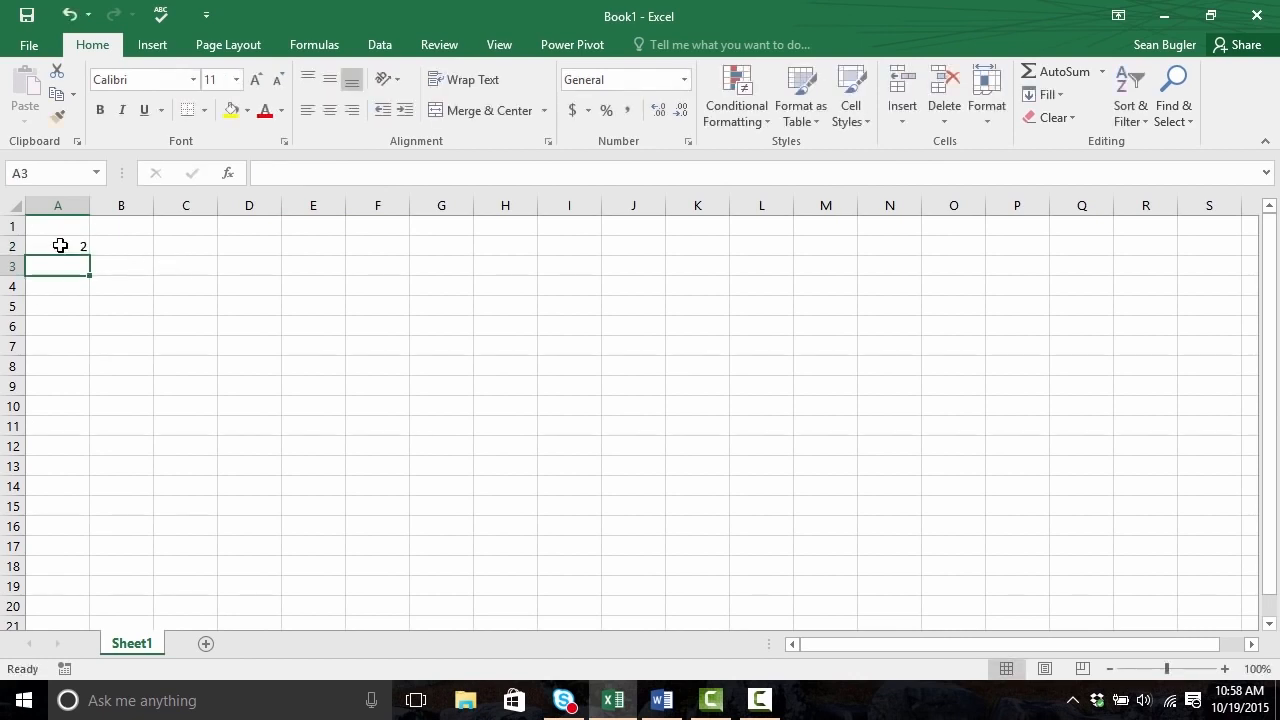
left_click(88, 240)
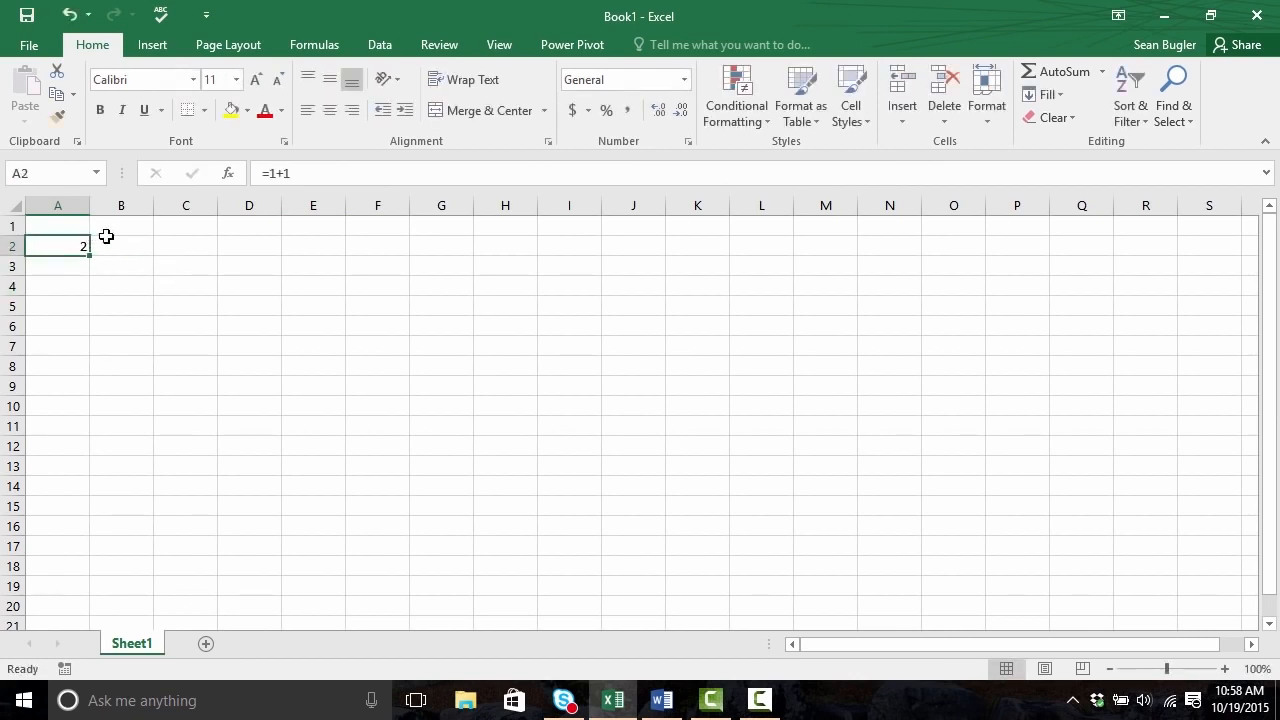
left_click(318, 176)
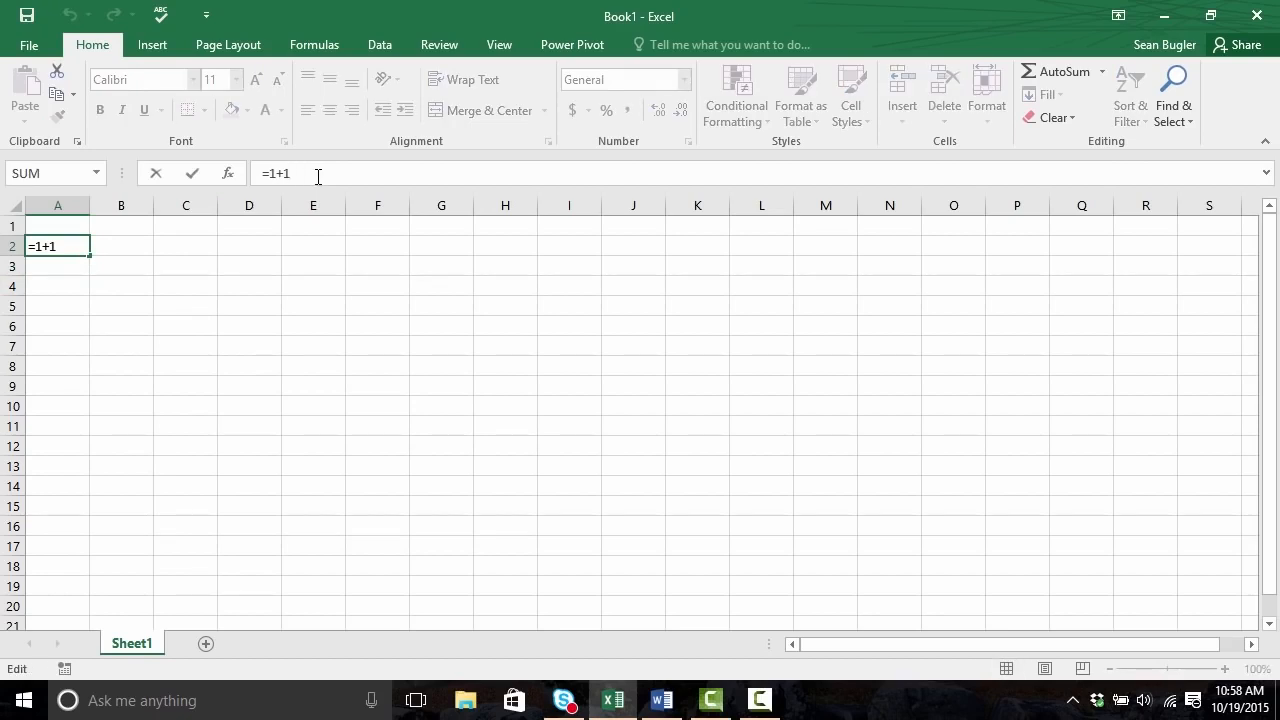
key("BackSpace")
type("2")
key("Return")
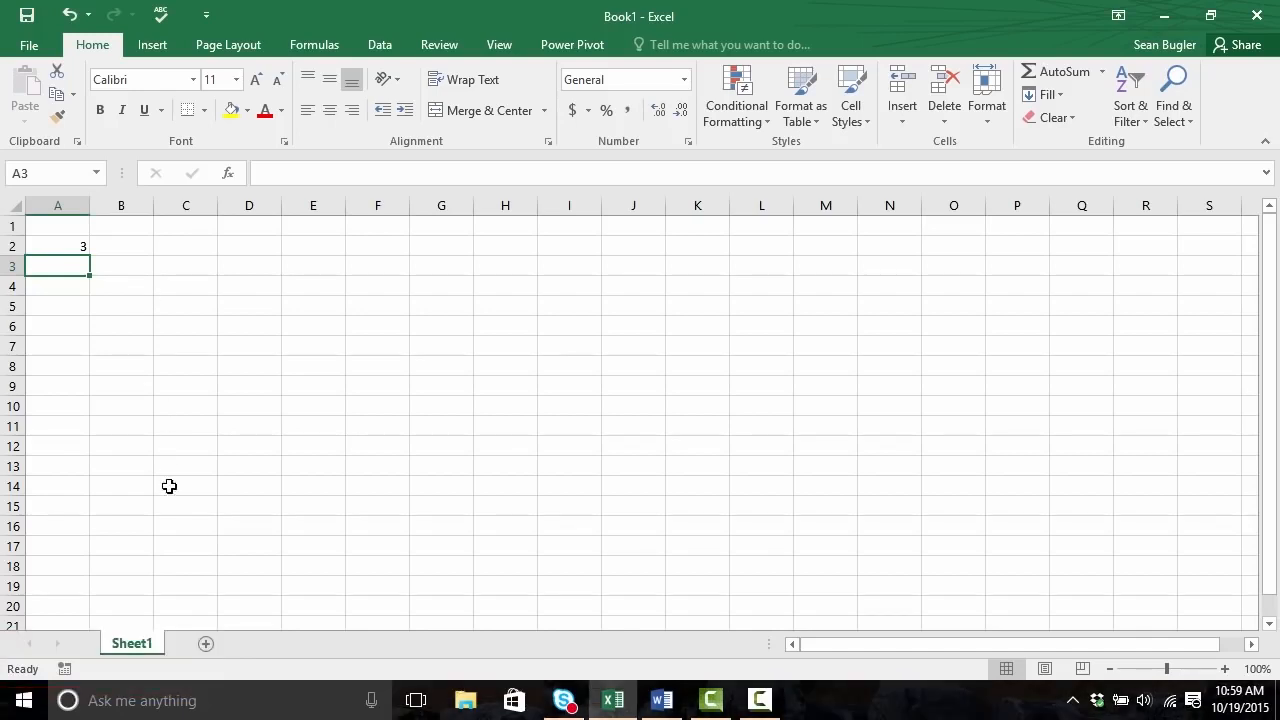
Step: Review the status bar customization options without changing any, and zoom the worksheet to 115%
right_click(100, 677)
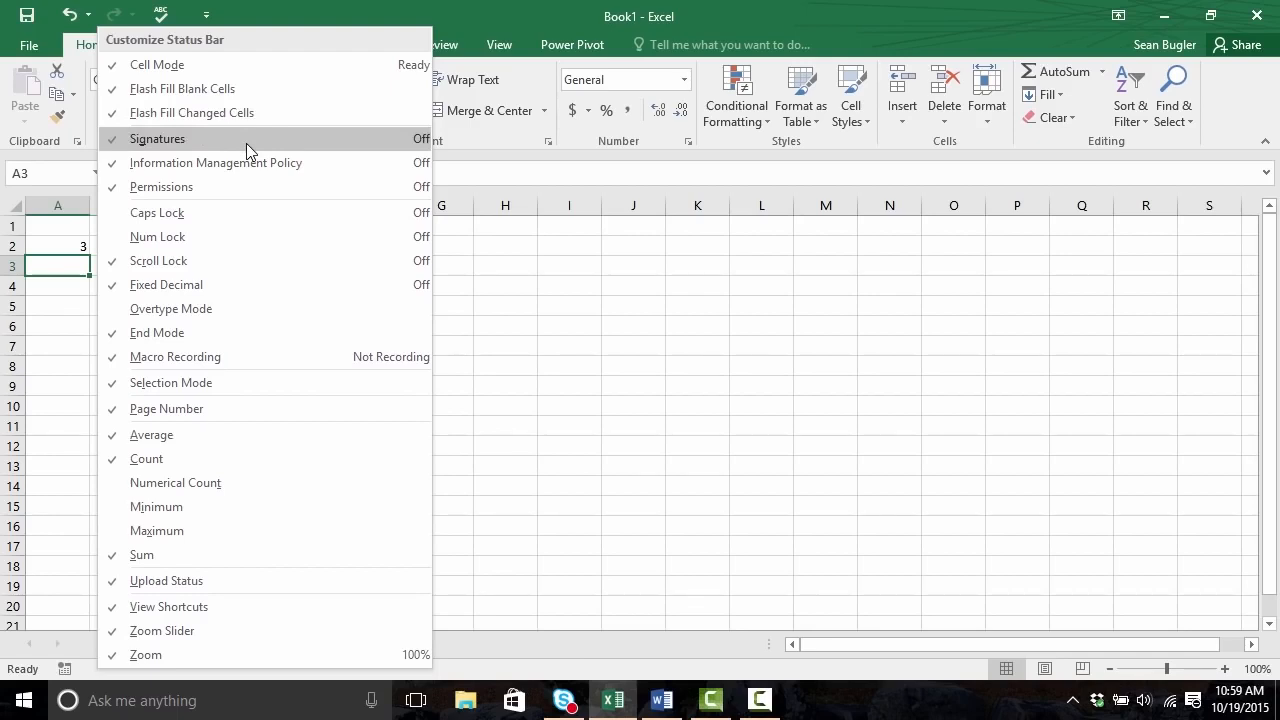
left_click(66, 268)
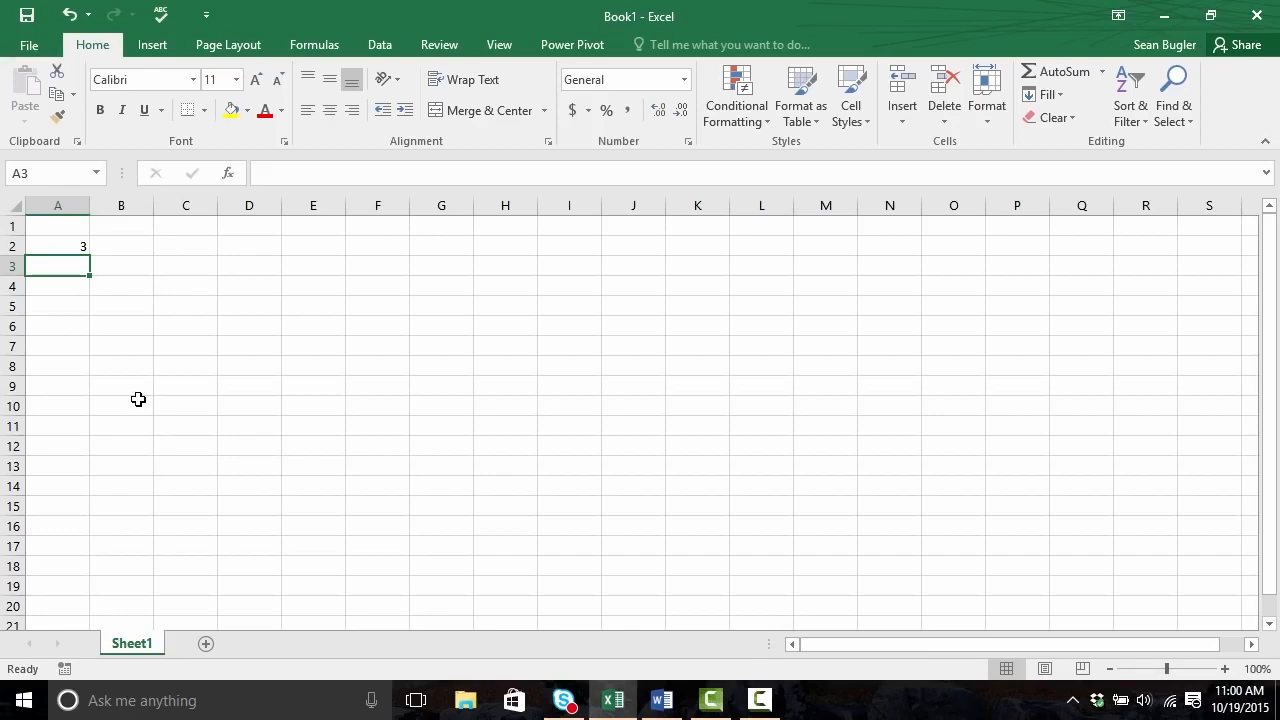
scroll(138, 399, "up", 4)
scroll(138, 399, "down", 6)
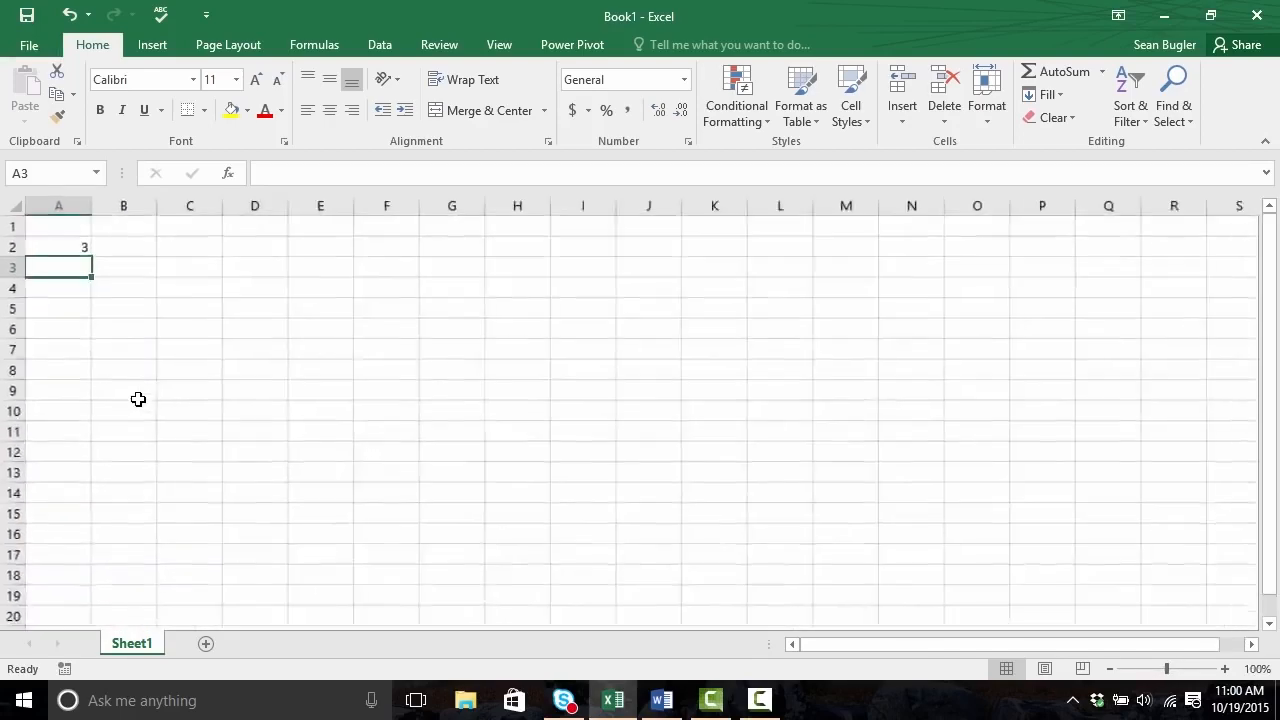
scroll(138, 399, "up", 3)
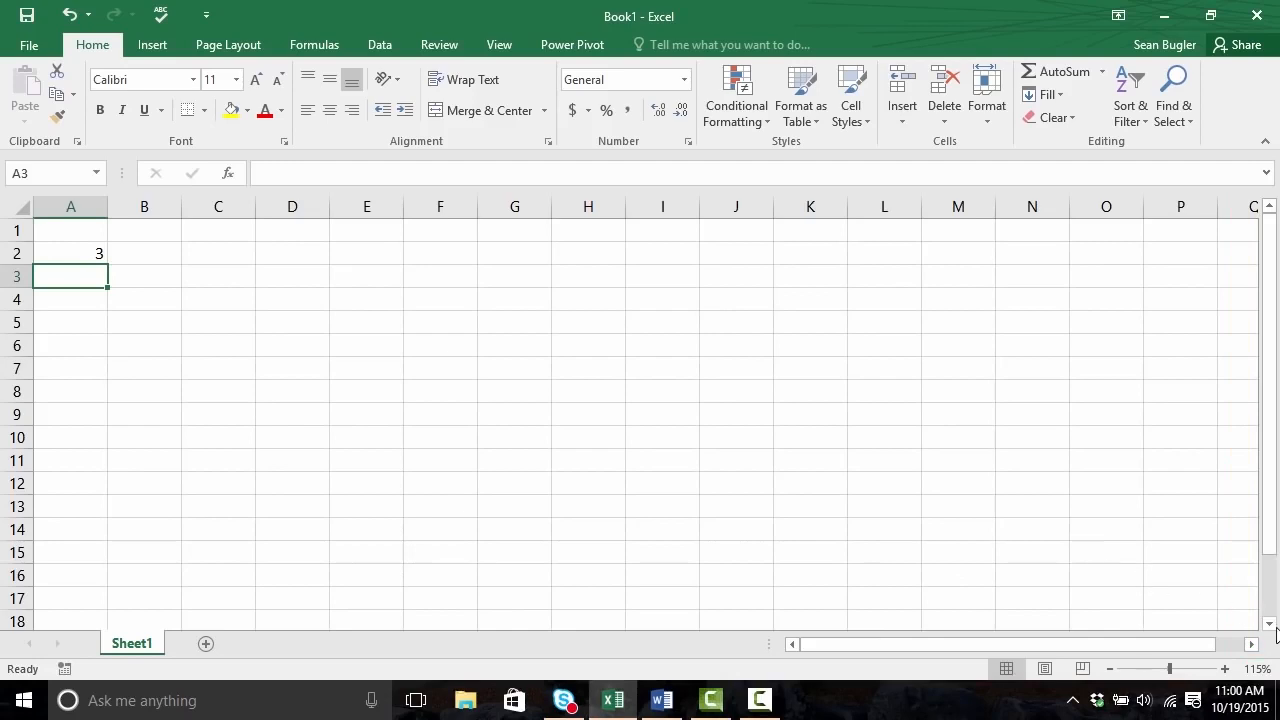
Step: Scroll the worksheet down until row 13 is the first visible row
left_click_drag(1268, 514, 1259, 652)
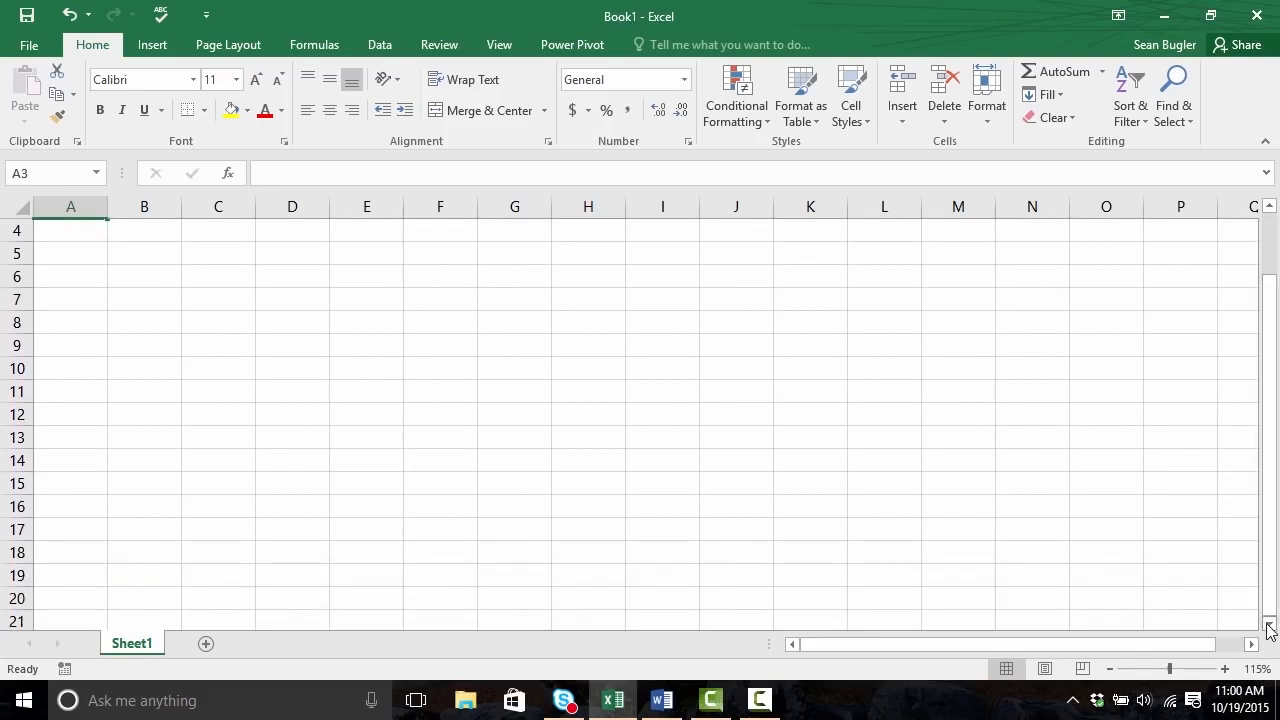
left_click(1267, 628)
left_click(1267, 628)
left_click(1267, 628)
left_click(1267, 628)
left_click(1267, 628)
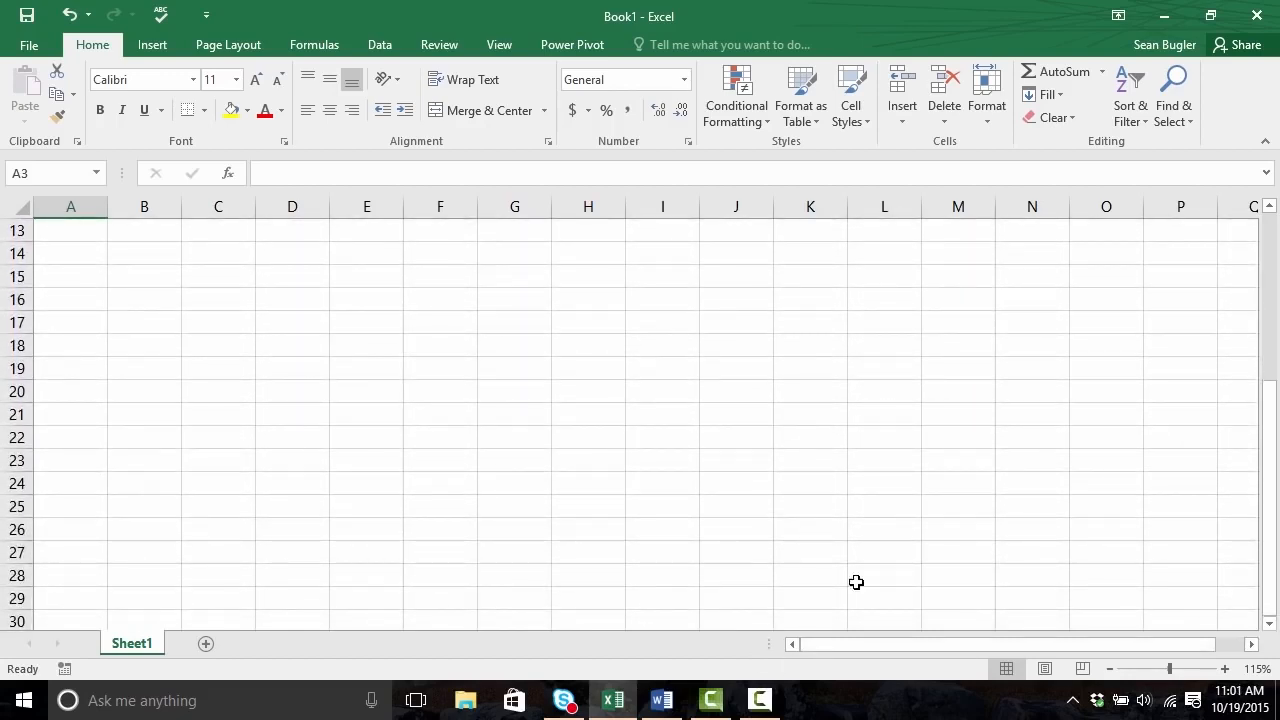
Step: Scroll the worksheet sideways past column B to view the columns further along
left_click_drag(814, 643, 922, 644)
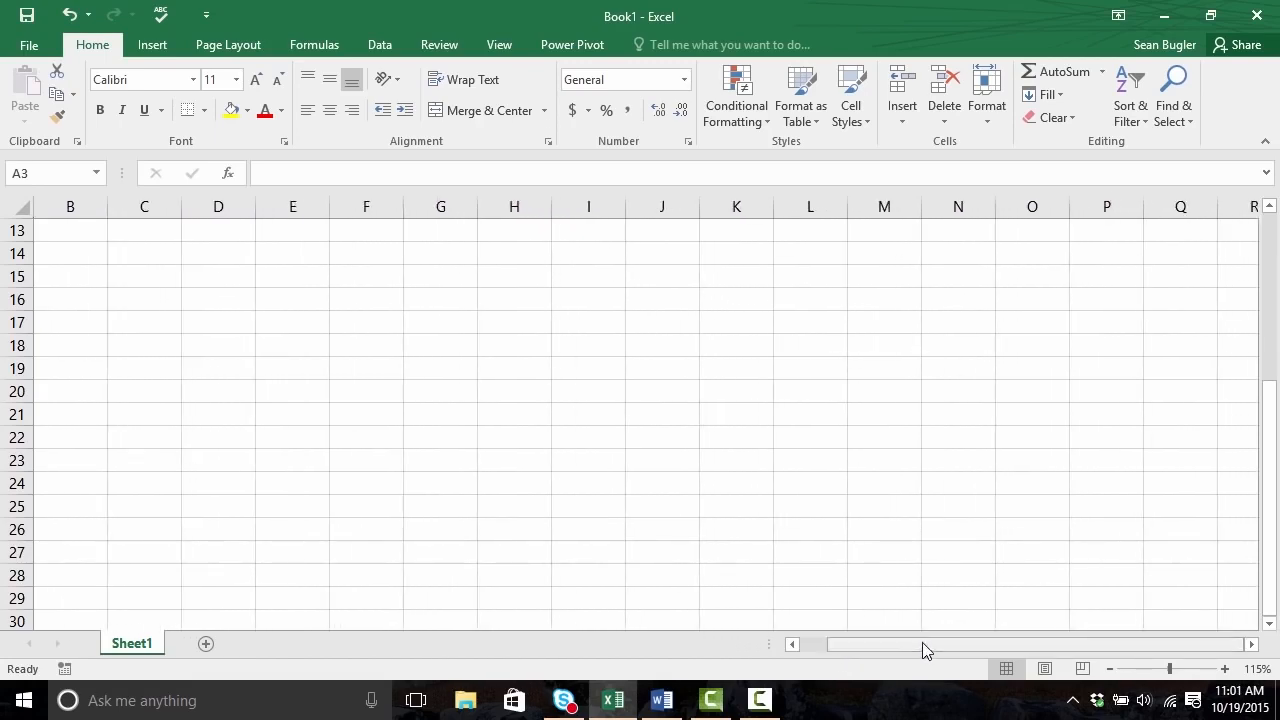
left_click_drag(1122, 643, 1165, 644)
left_click(1251, 644)
left_click(1251, 644)
left_click(1251, 644)
left_click(1251, 644)
left_click(1251, 644)
left_click(1251, 644)
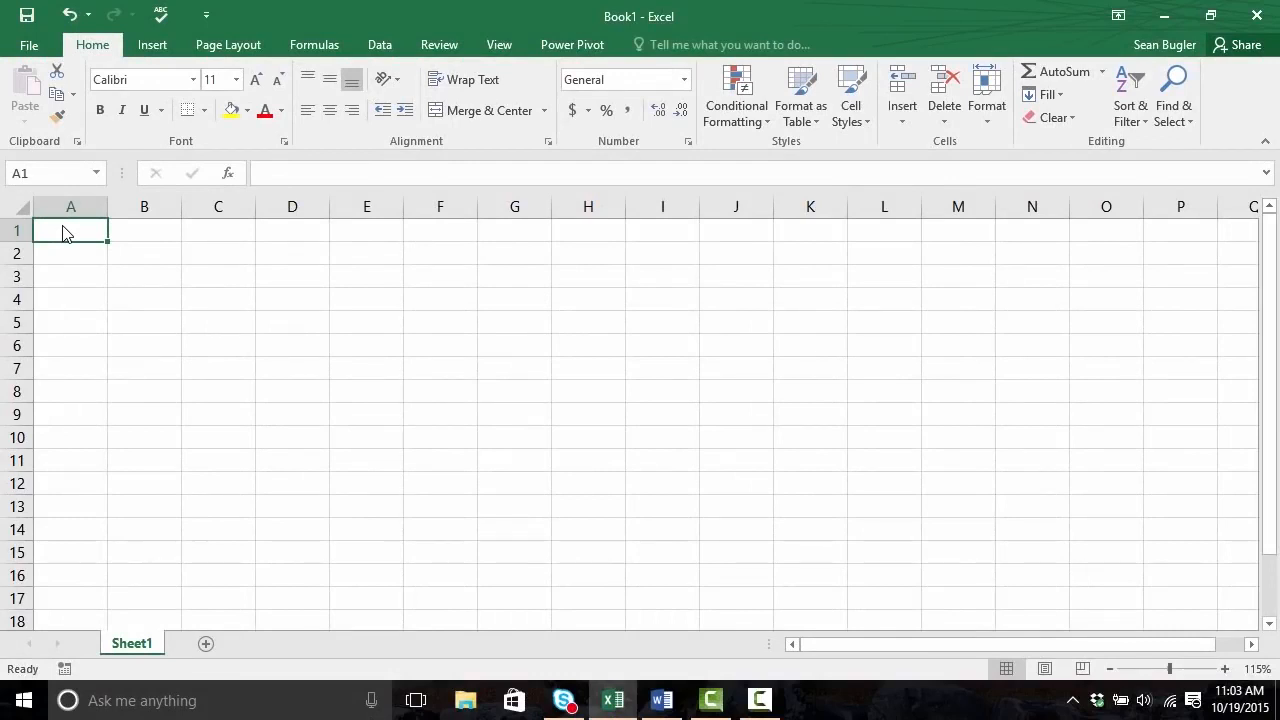
Step: Select cells D3 and A1, and move the selection one cell at a time through A2, B2 and B1 back to A1
left_click(282, 280)
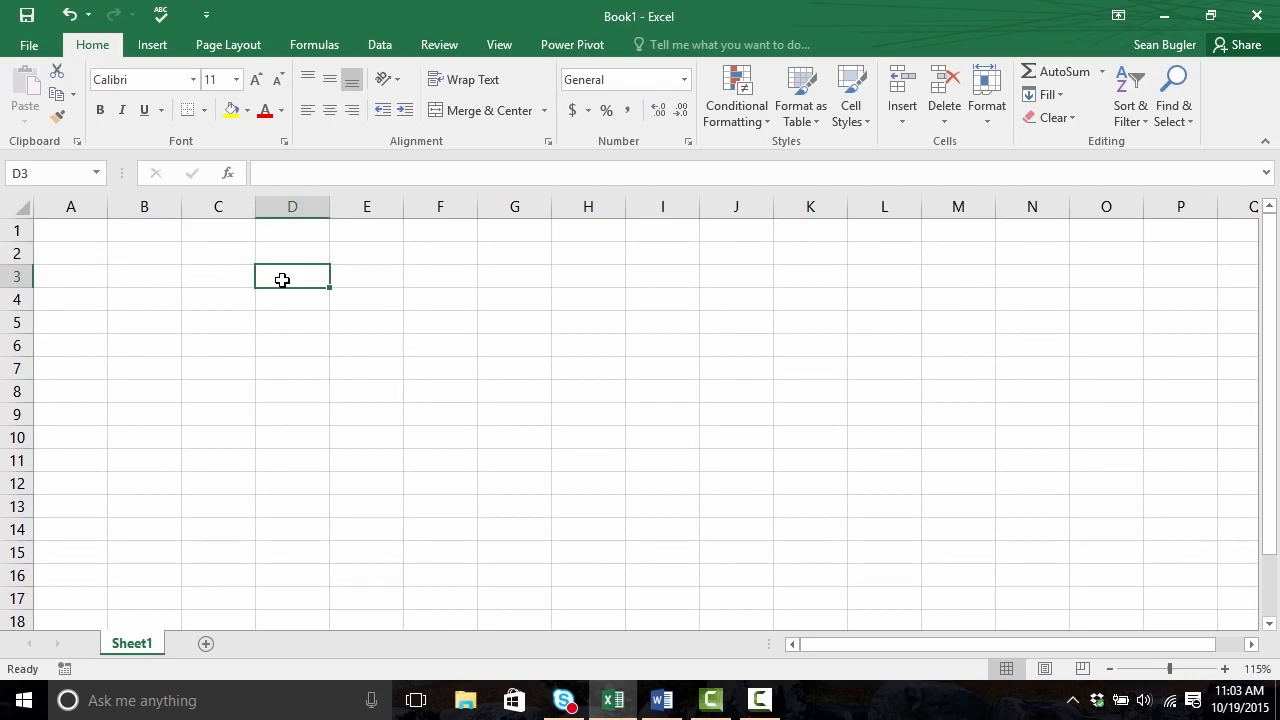
left_click(94, 236)
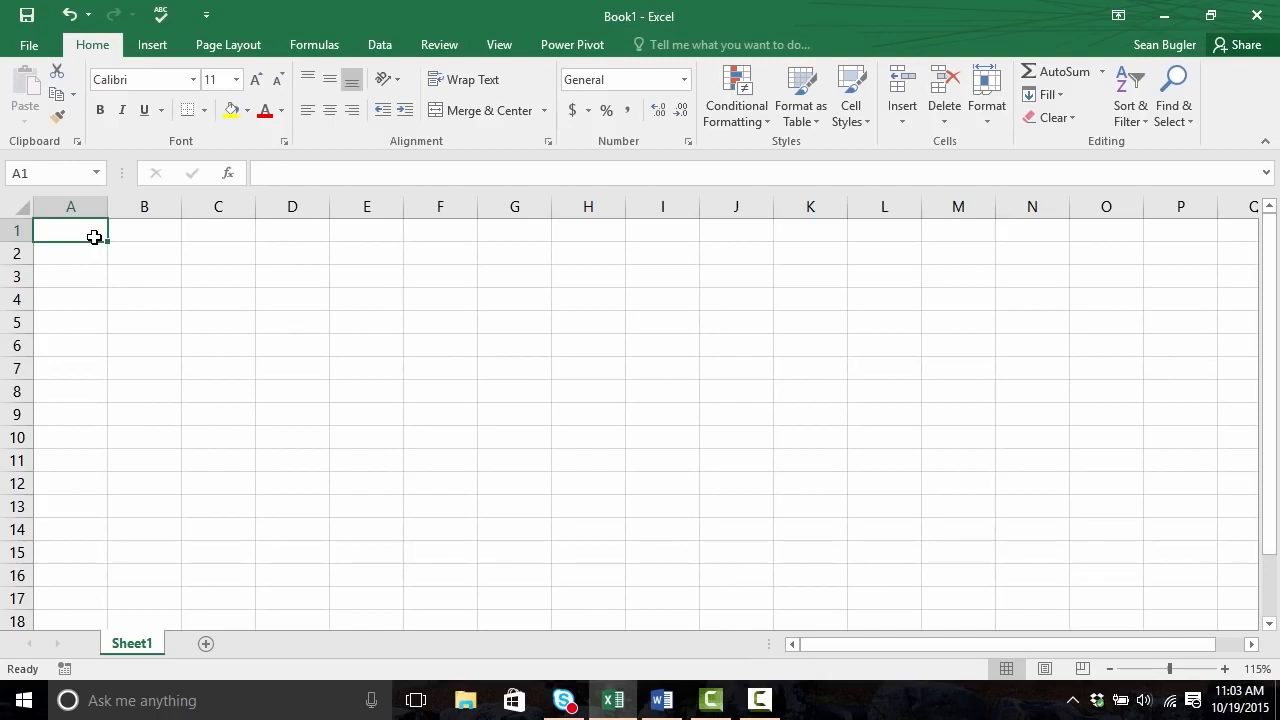
key("Return")
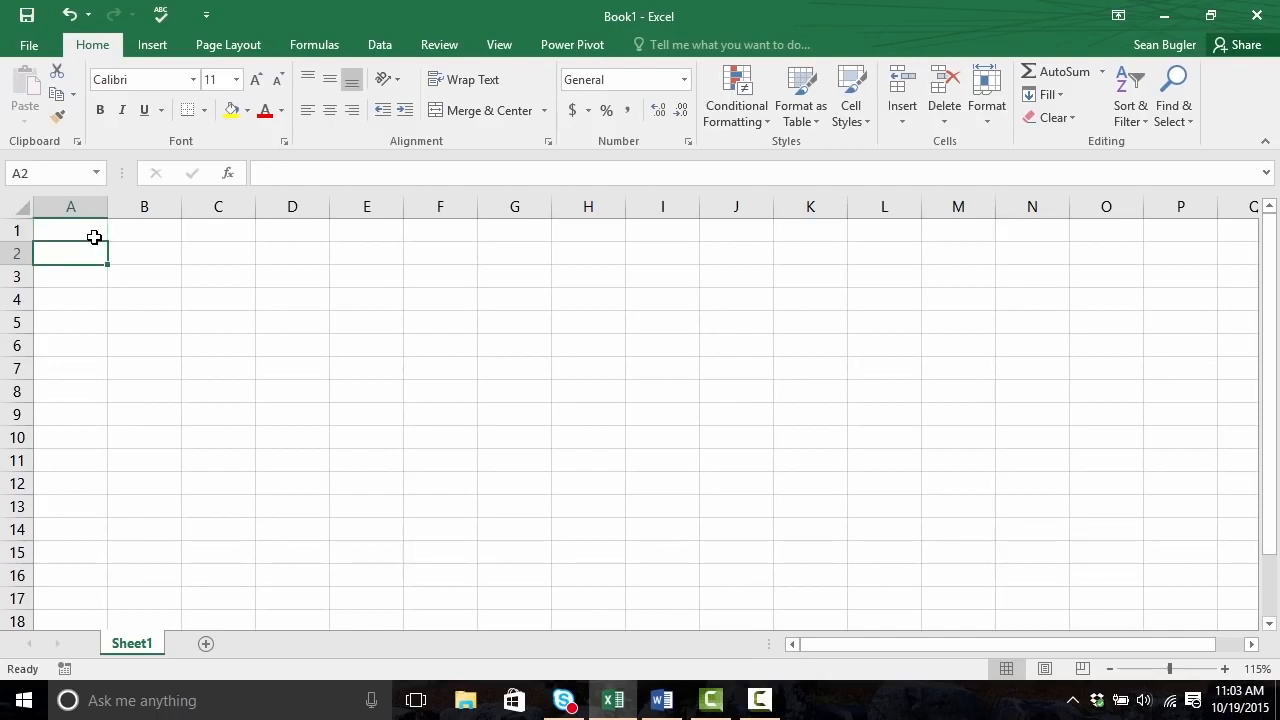
key("Right")
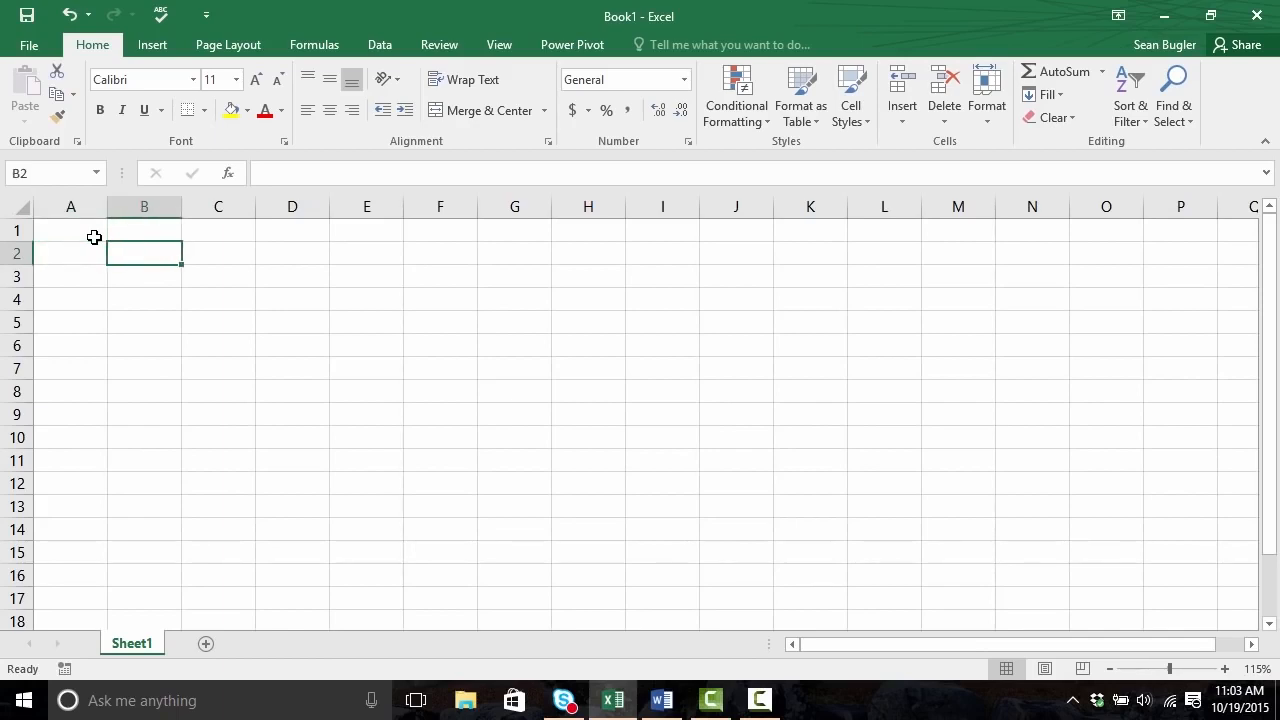
key("Up")
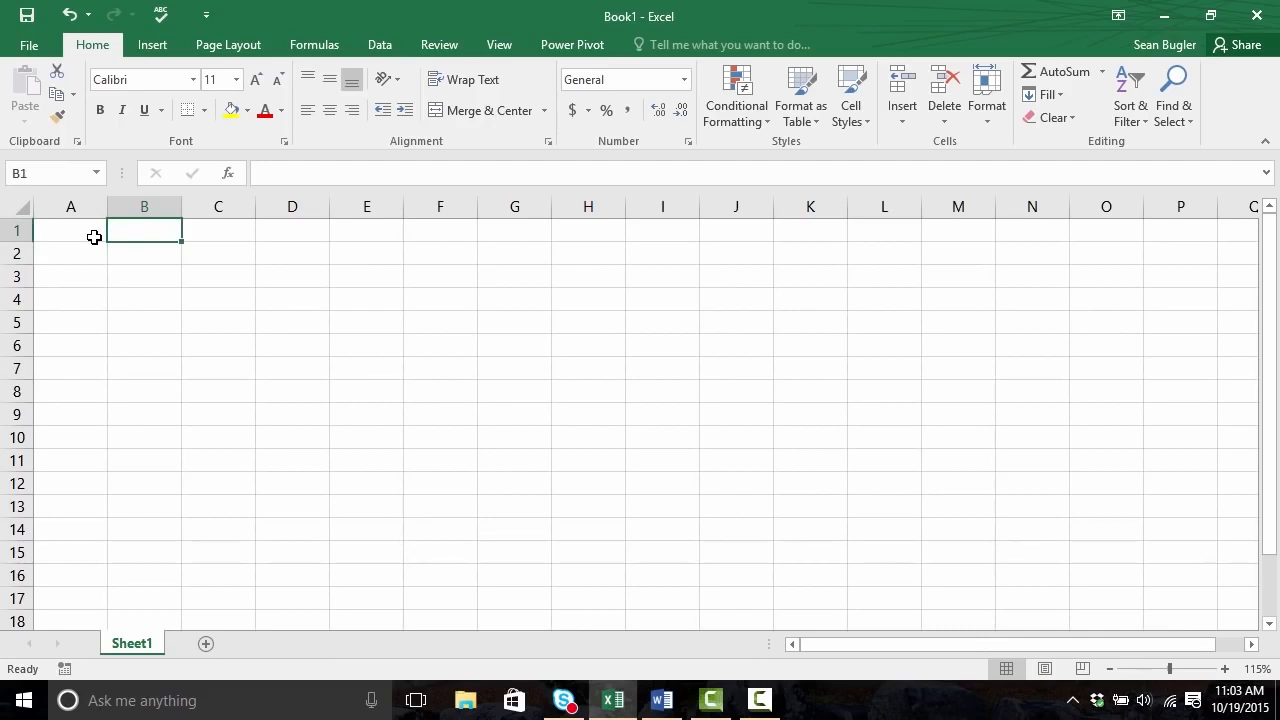
key("Left")
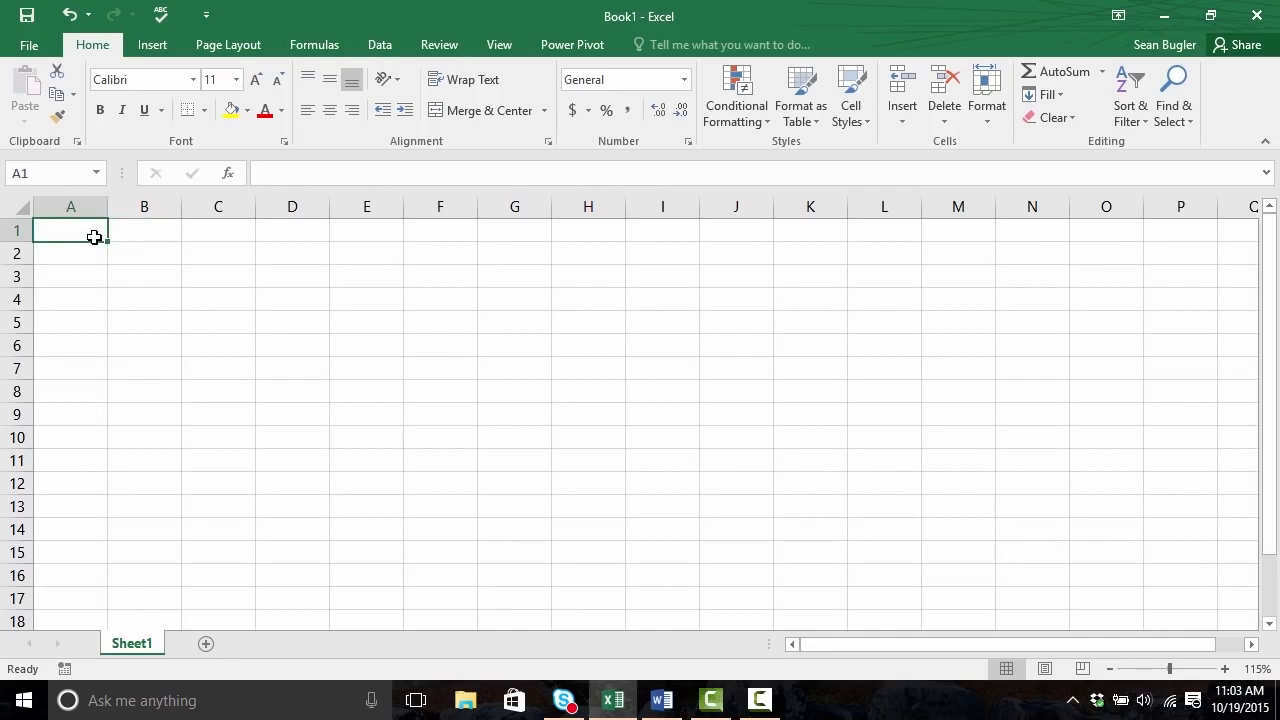
Step: Move the selection cell by cell down column A and back up to A1
key("Down")
key("Down")
key("Down")
key("Down")
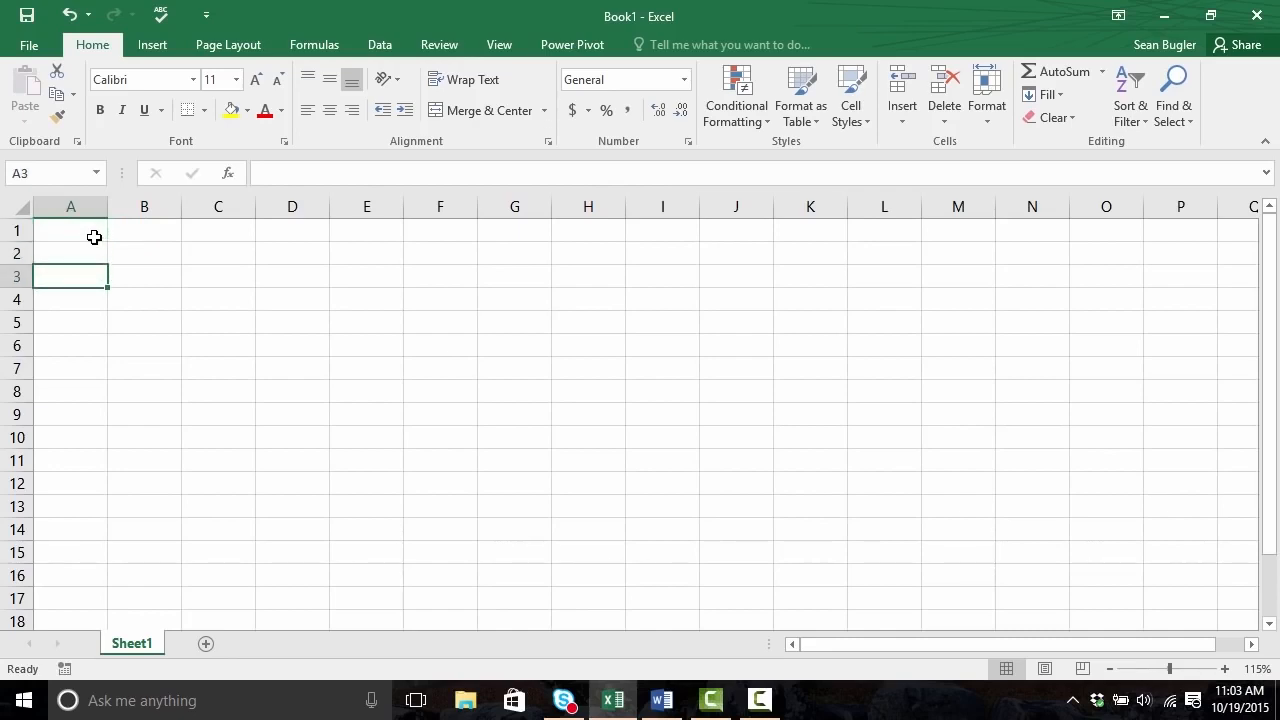
key("Up")
key("Up")
key("Up")
key("Up")
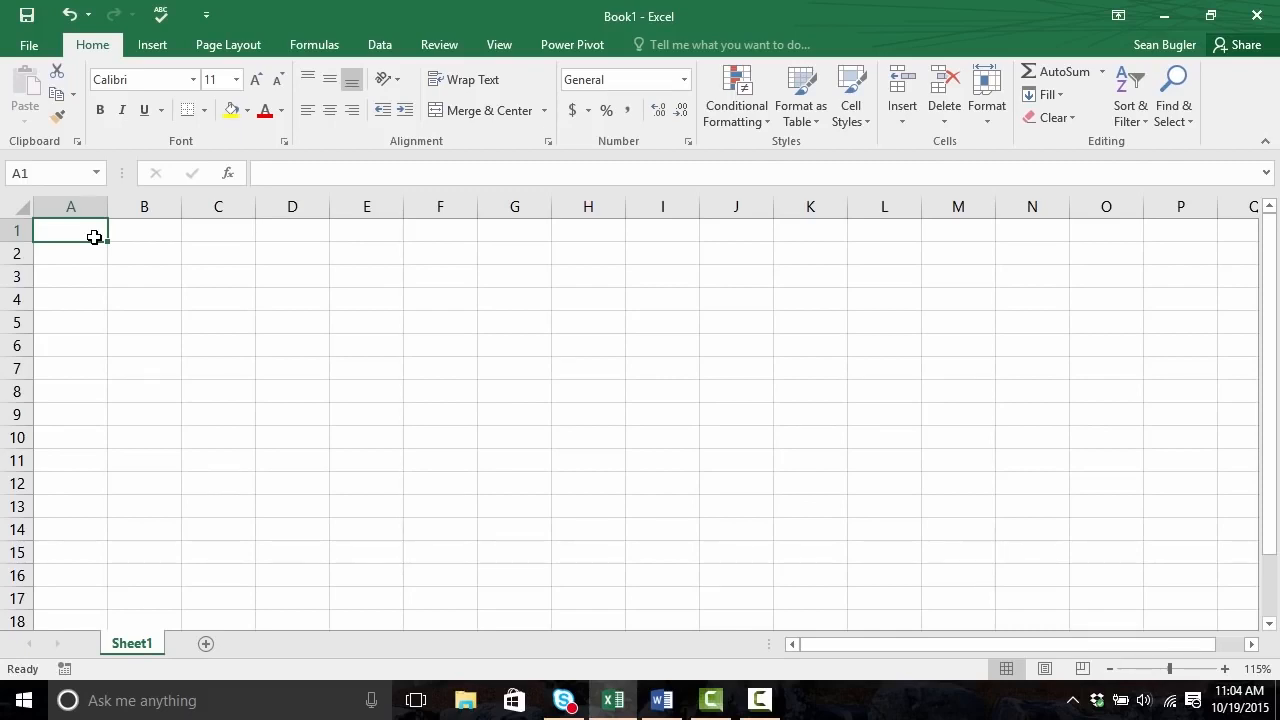
Step: Jump to the last row, step between A1 and B1, and jump to the last column, returning to A1 each time
key("ctrl+Down")
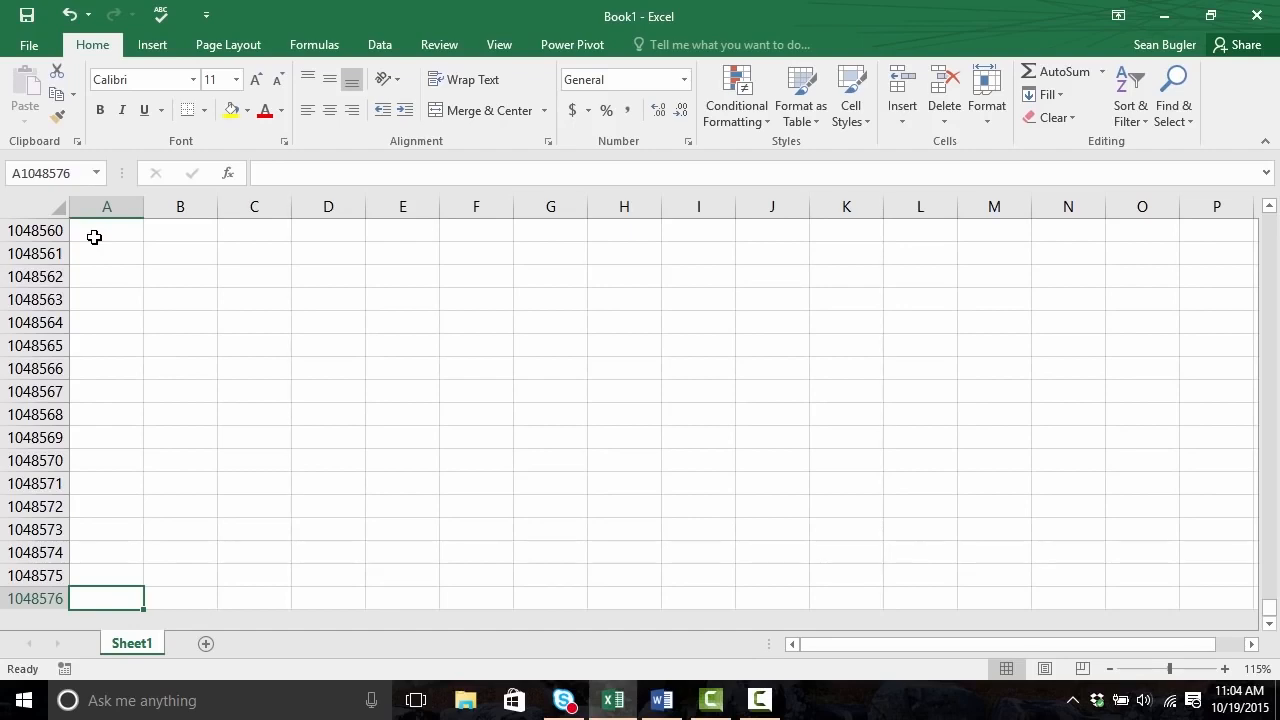
key("ctrl+Home")
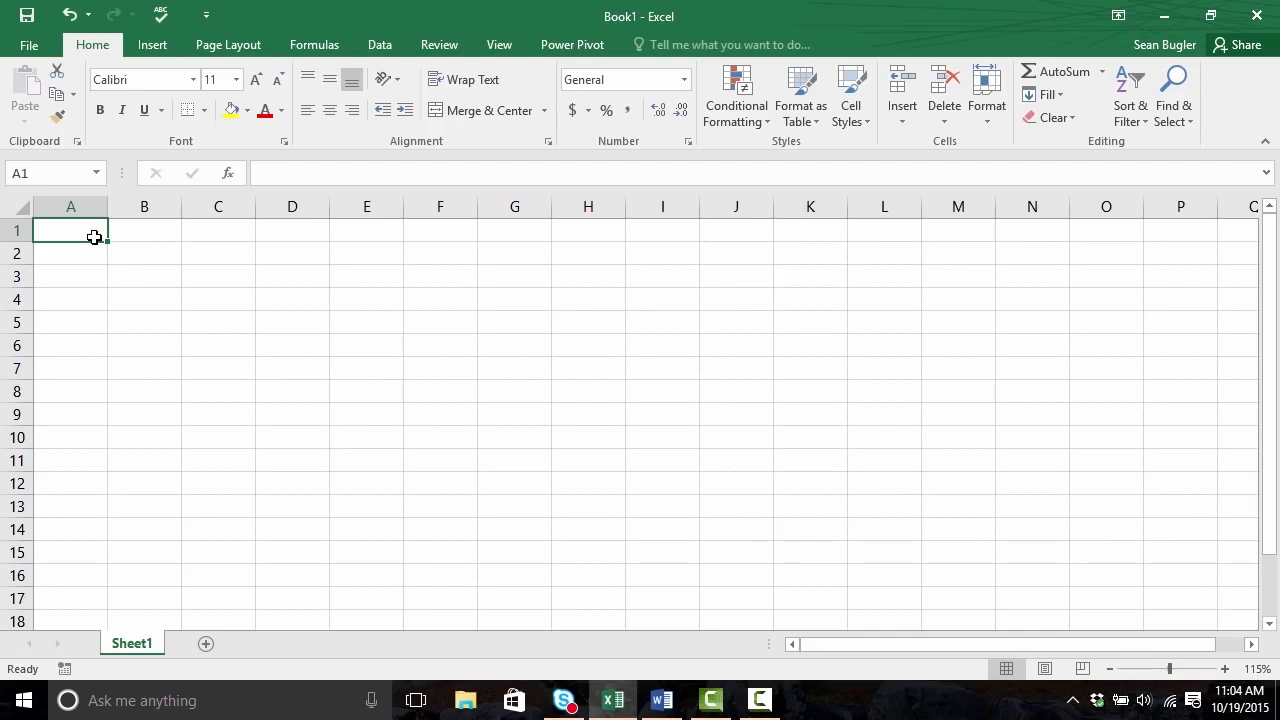
key("Tab")
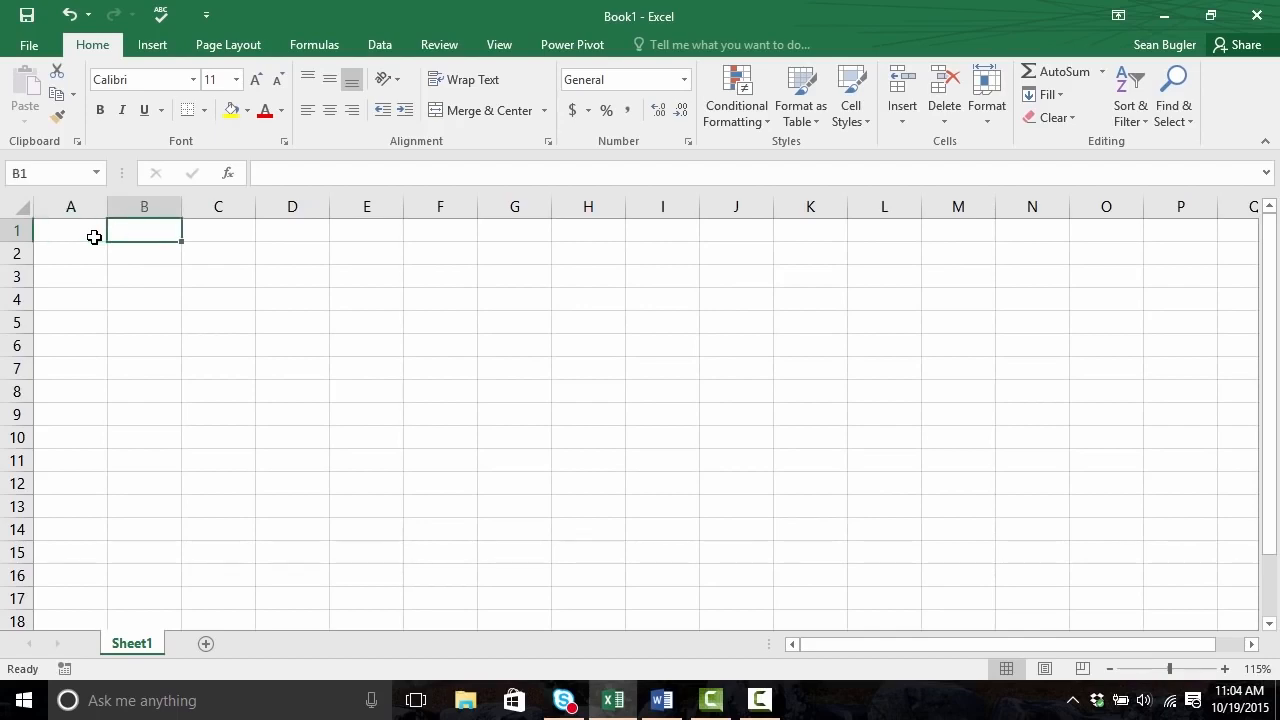
key("shift+Tab")
key("Tab")
key("shift+Tab")
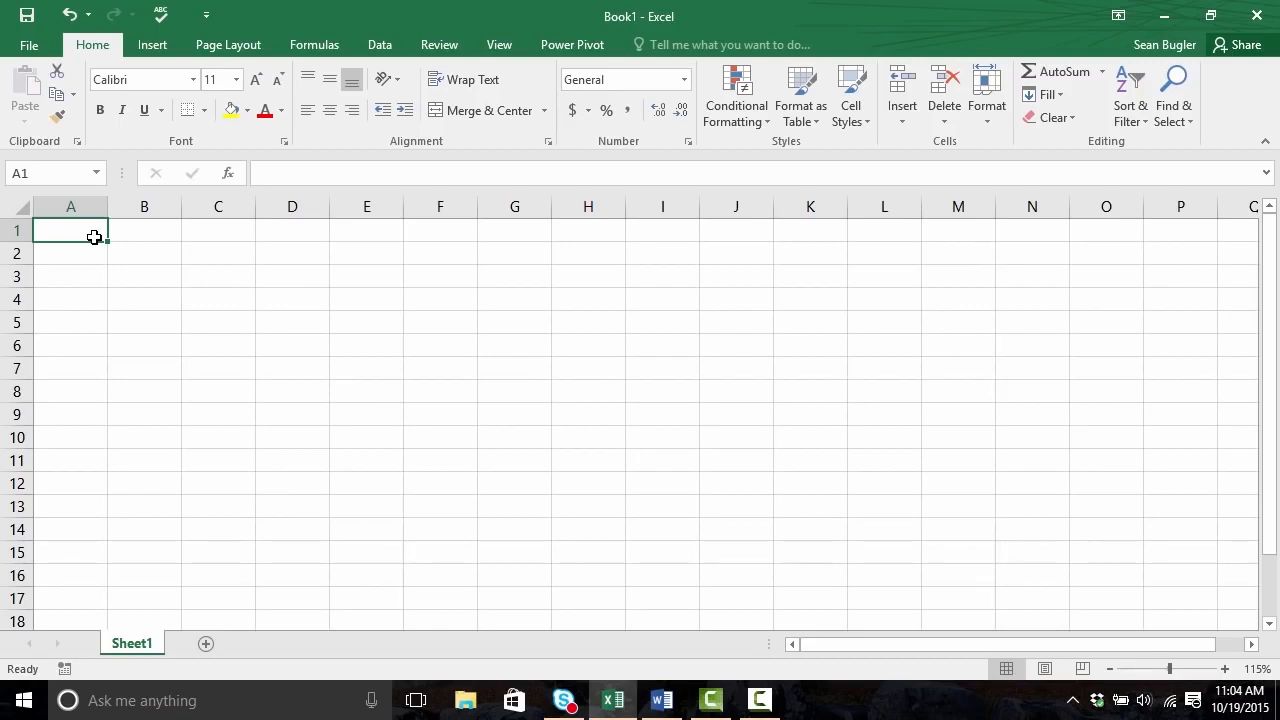
key("ctrl+Right")
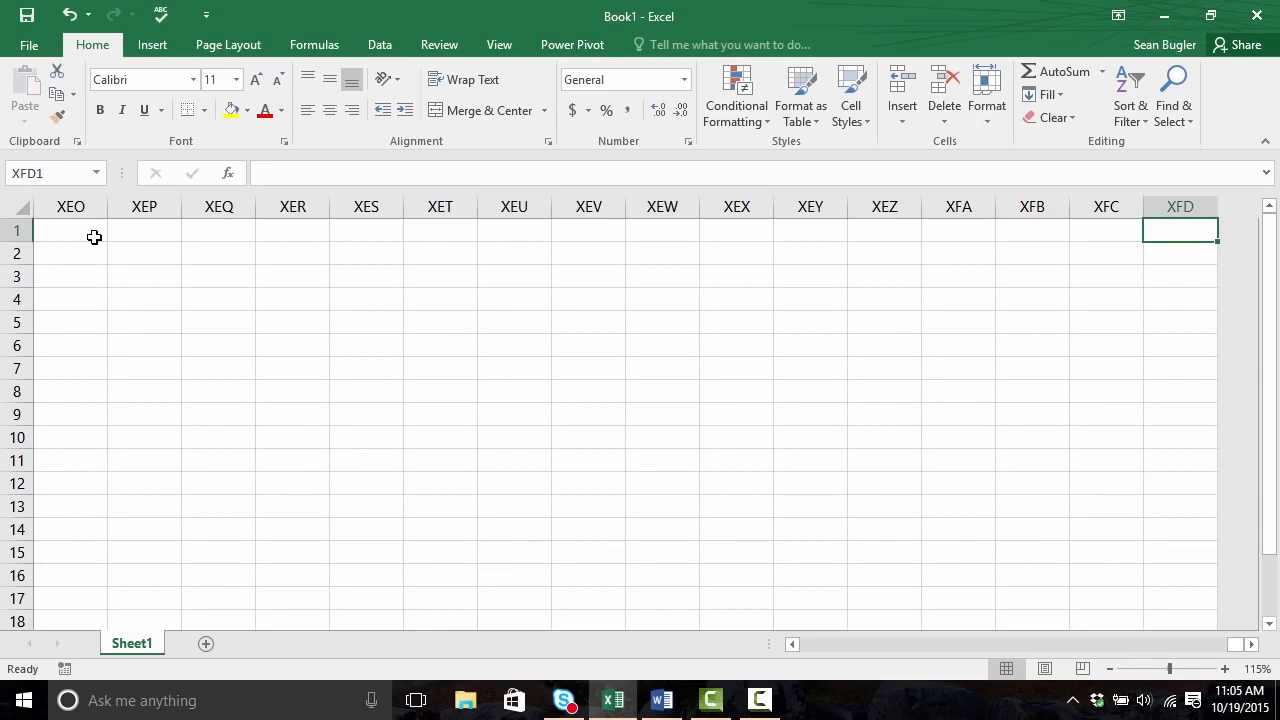
key("ctrl+Home")
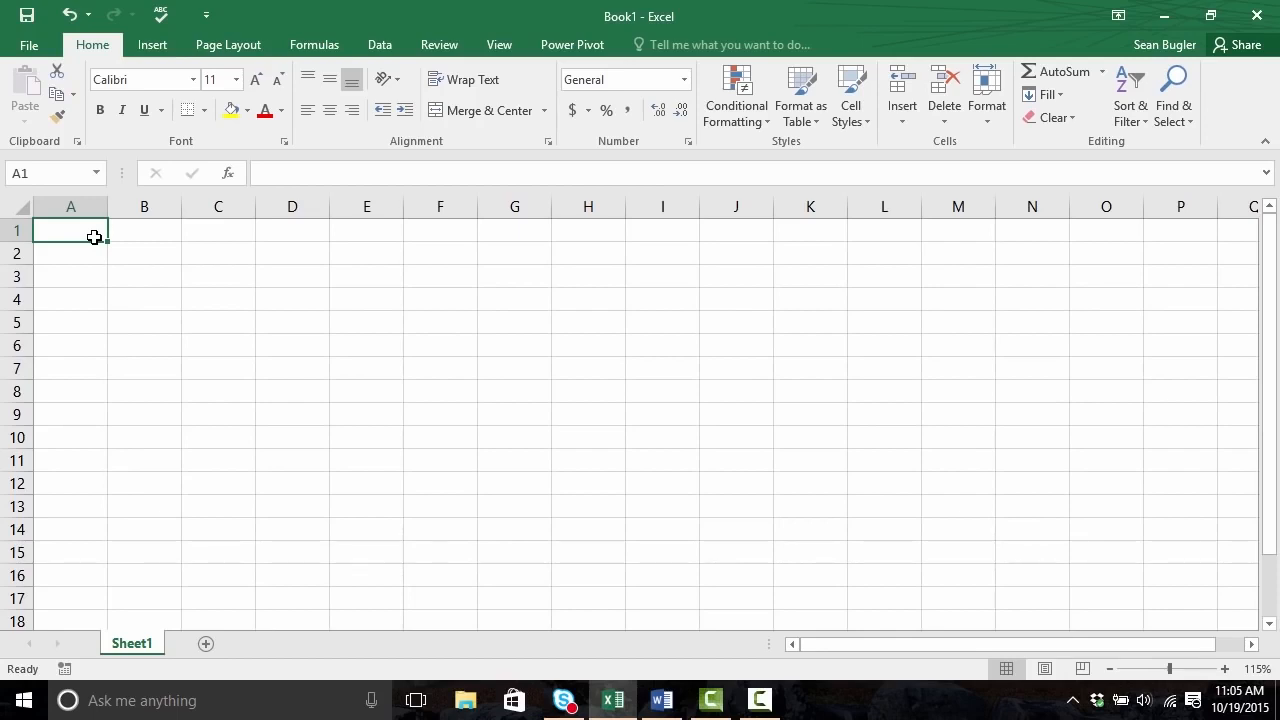
Step: Select the range A1:C5, reduce the selection to A1, and extend it down to A5
left_click_drag(97, 230, 207, 330)
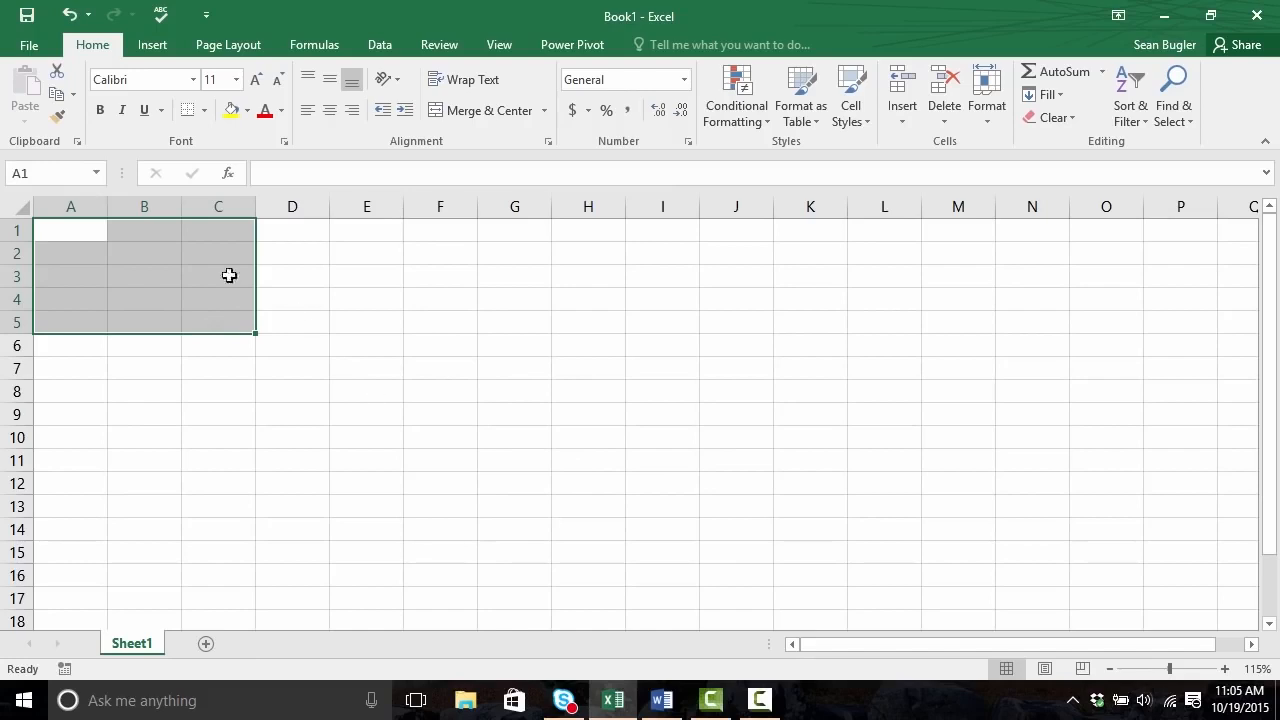
left_click(81, 231)
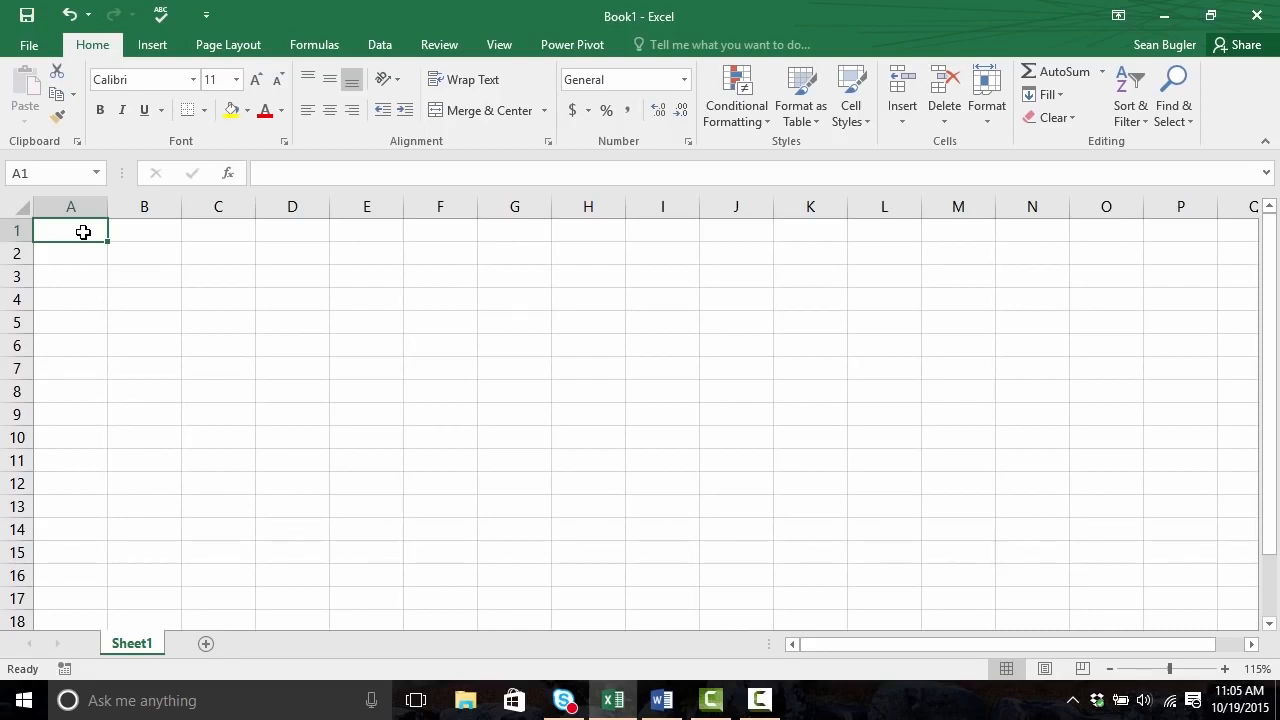
key("shift+Down")
key("shift+Down")
key("shift+Down")
key("shift+Down")
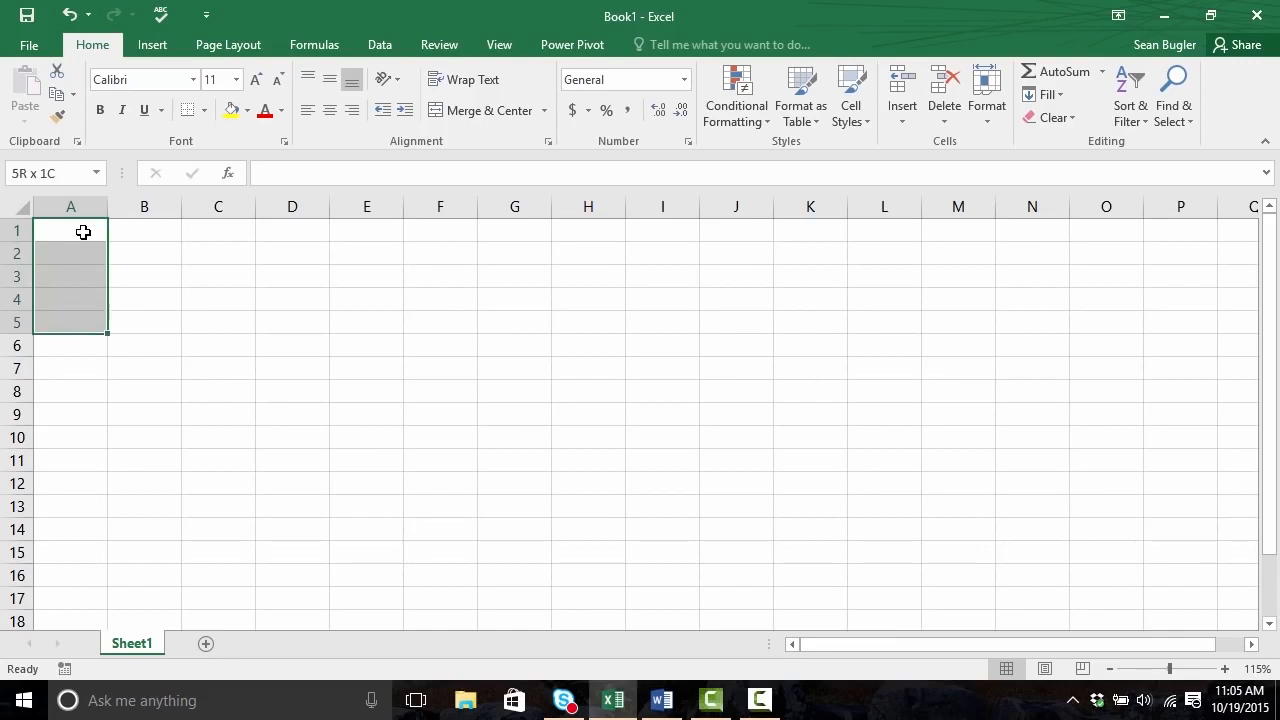
Step: Extend the selection from A1:A5 in stages to A1:F10, and reduce it to cell A1
key("shift+Right")
key("shift+Right")
key("shift+Down")
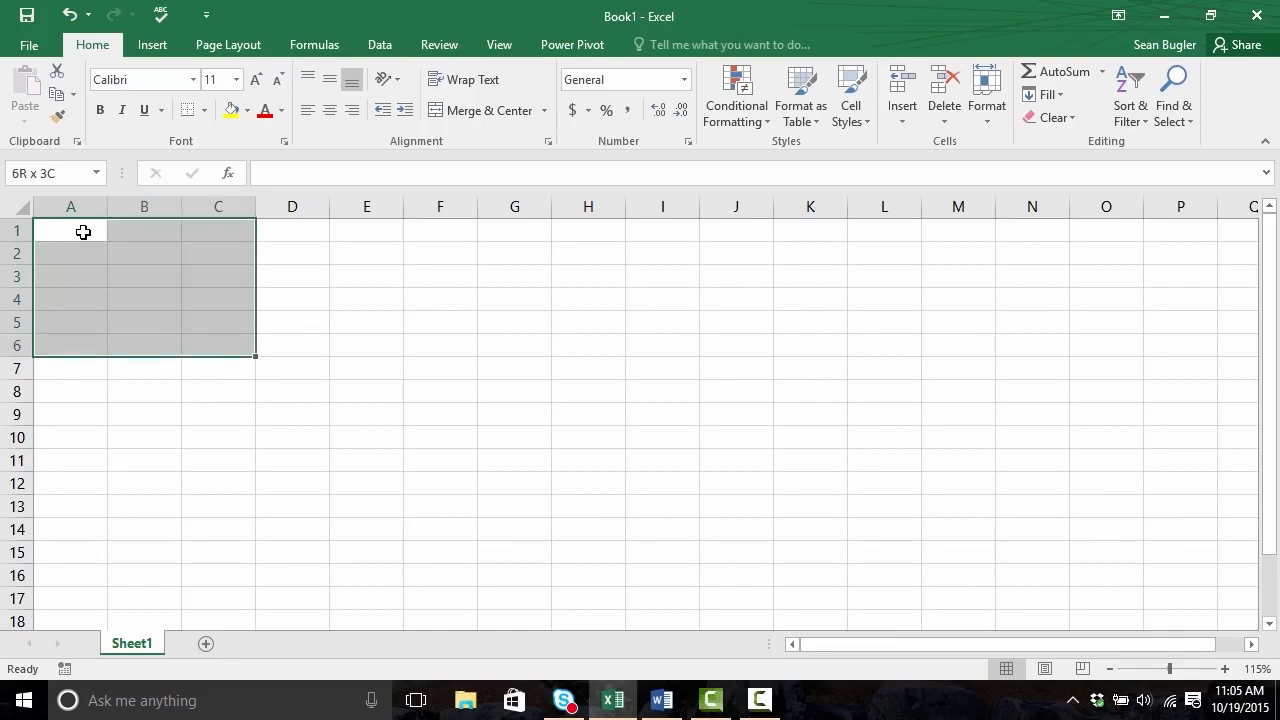
key("shift+Right")
key("shift+Down")
key("shift+Down")
key("shift+Down")
key("shift+Down")
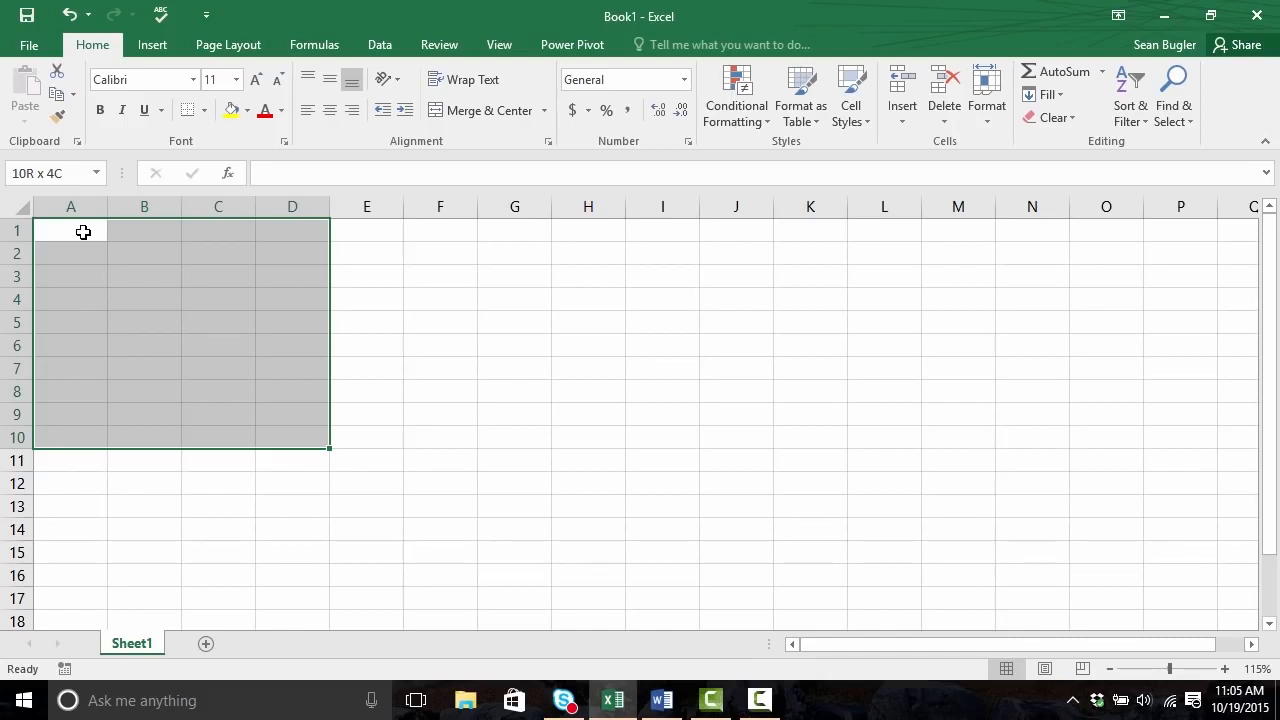
key("shift+Right")
key("shift+Right")
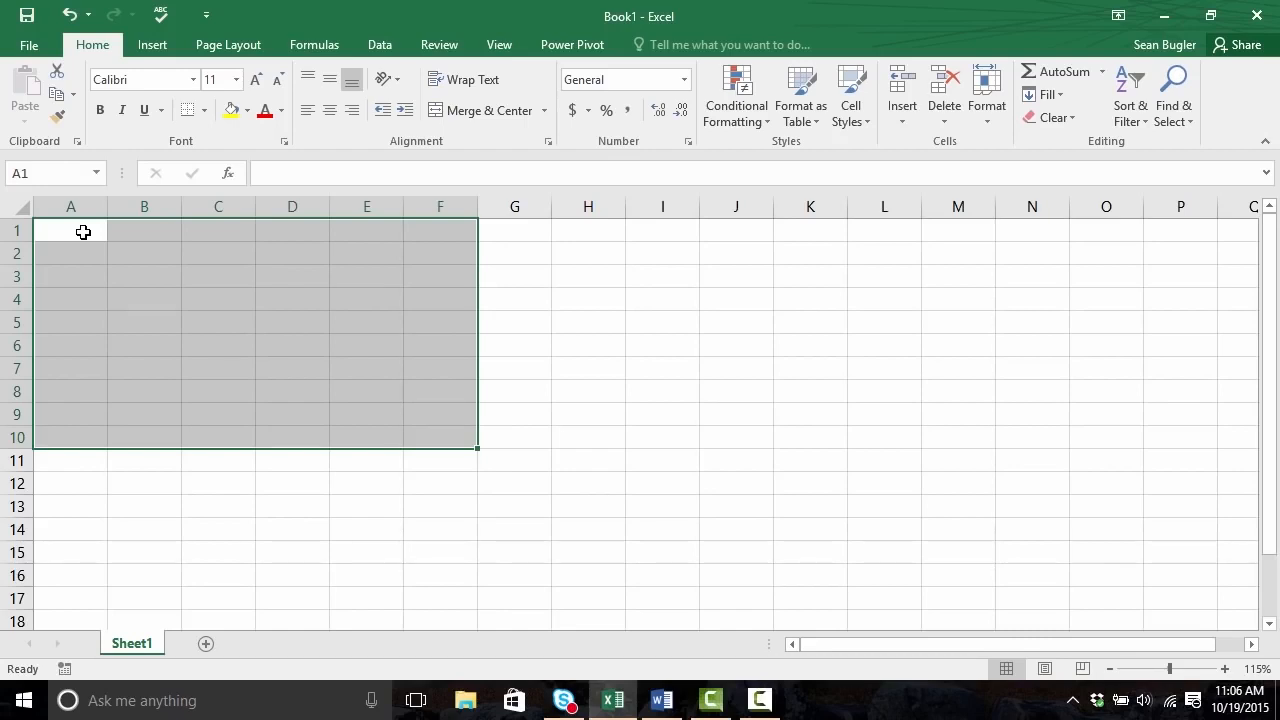
left_click(83, 231)
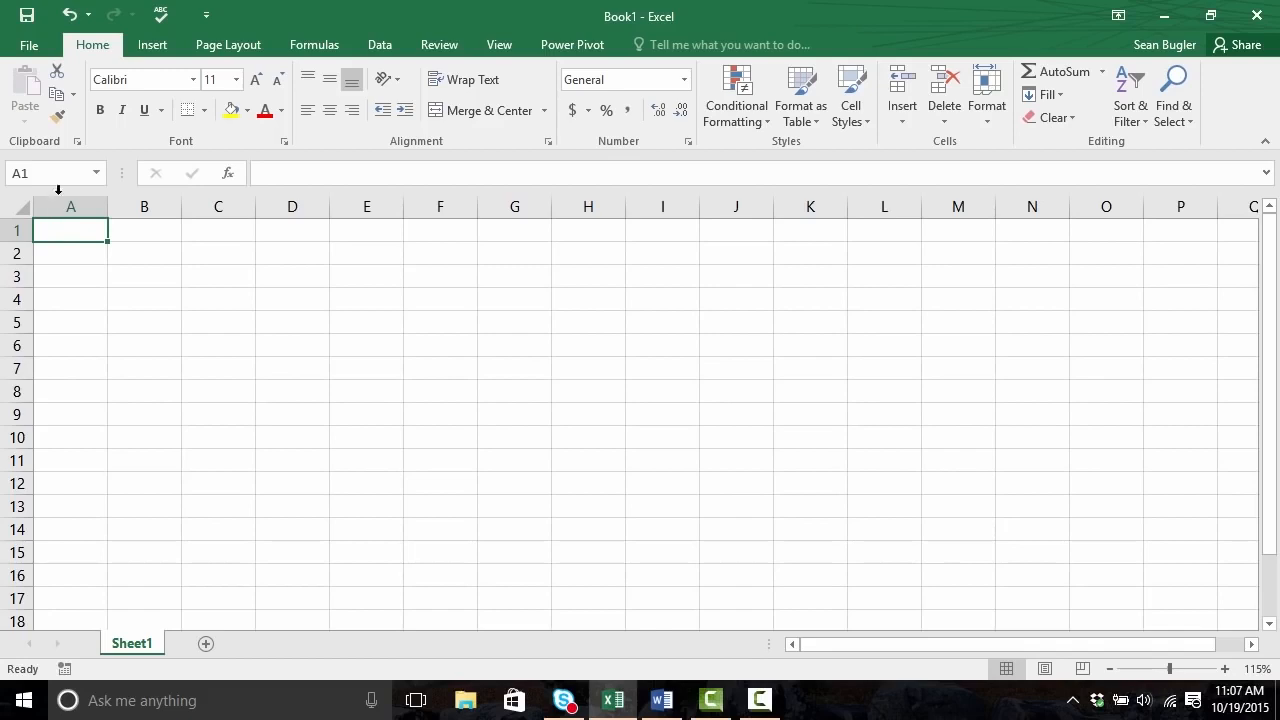
Step: Create a new blank workbook, and view the Open page's locations and recent files before returning to the sheet
left_click(28, 48)
left_click(50, 129)
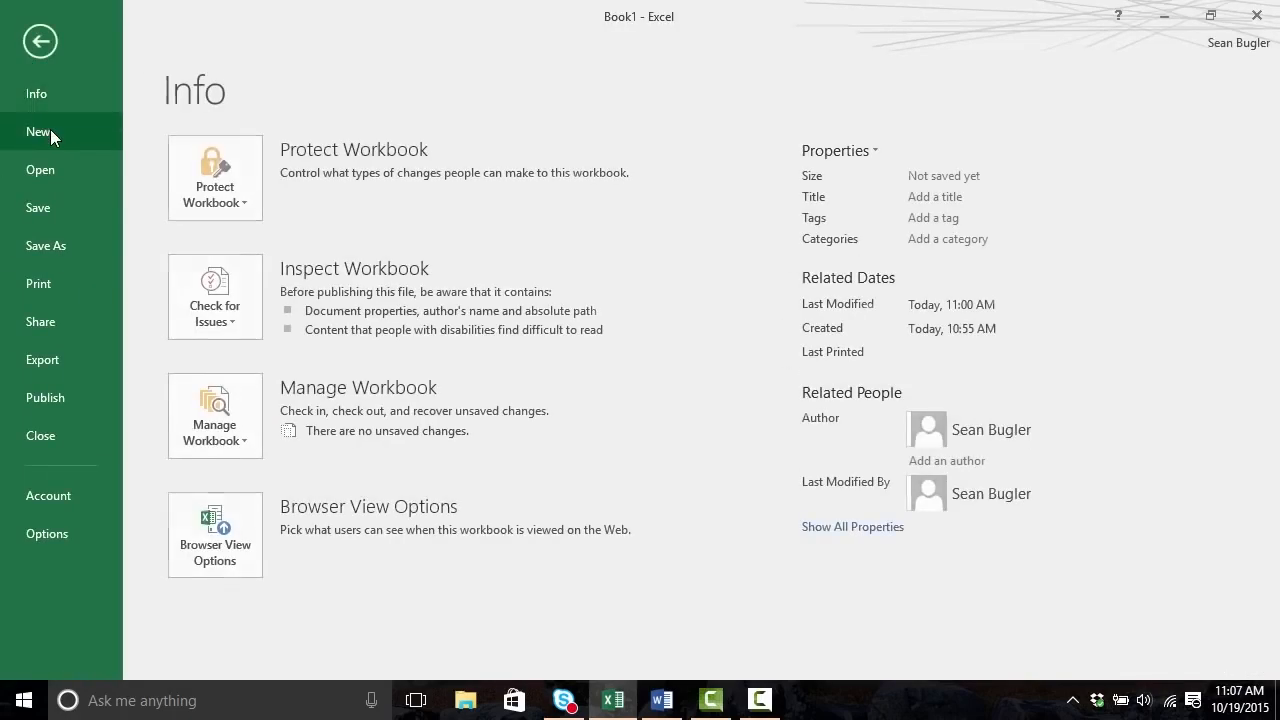
left_click(40, 41)
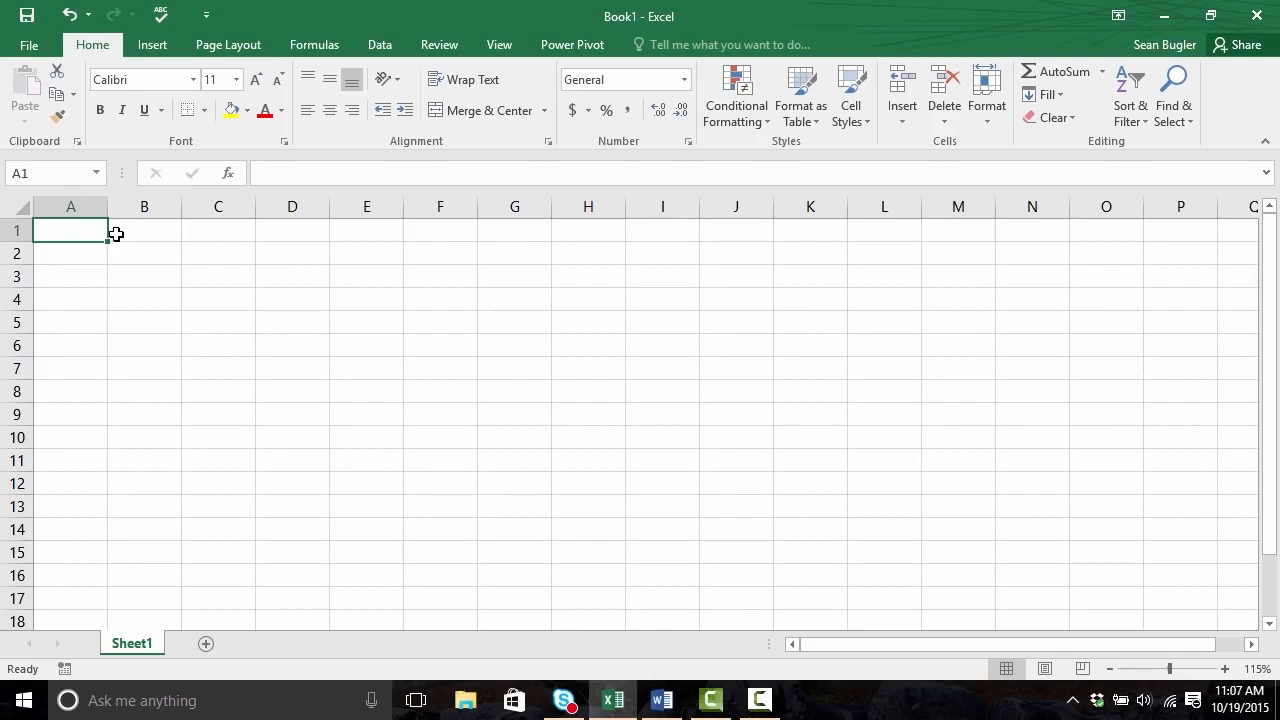
key("ctrl+n")
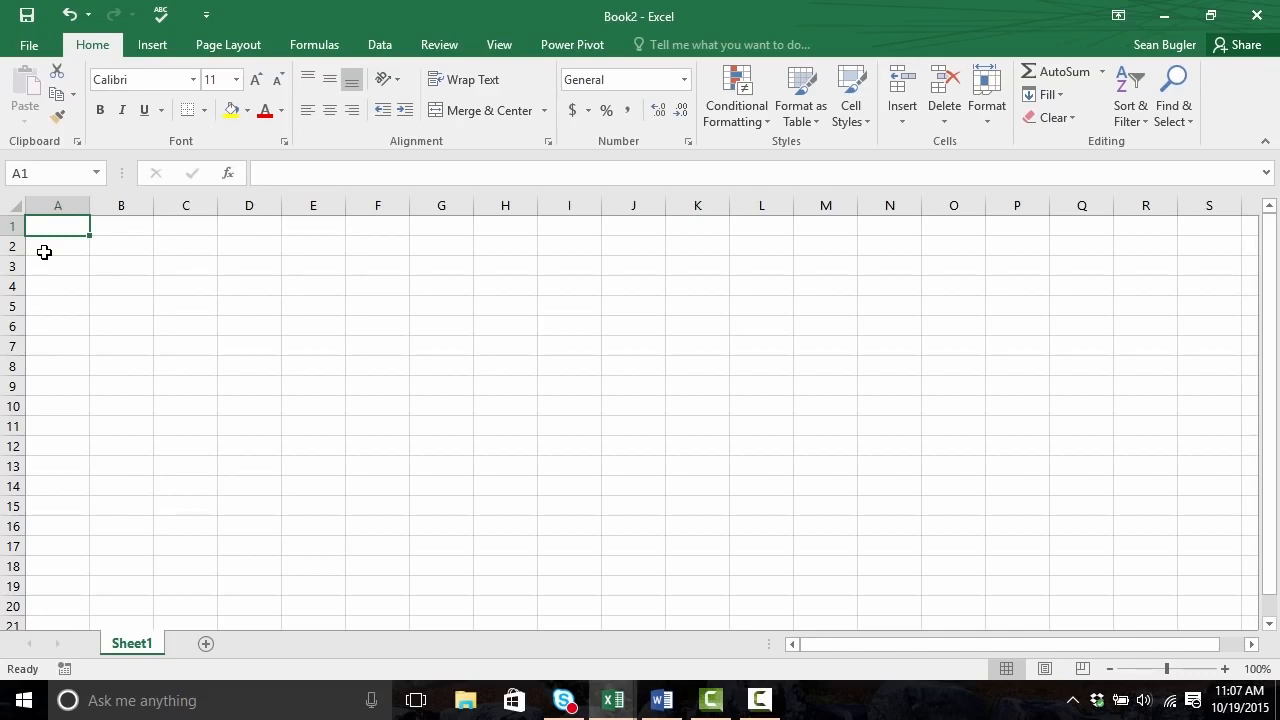
key("ctrl+o")
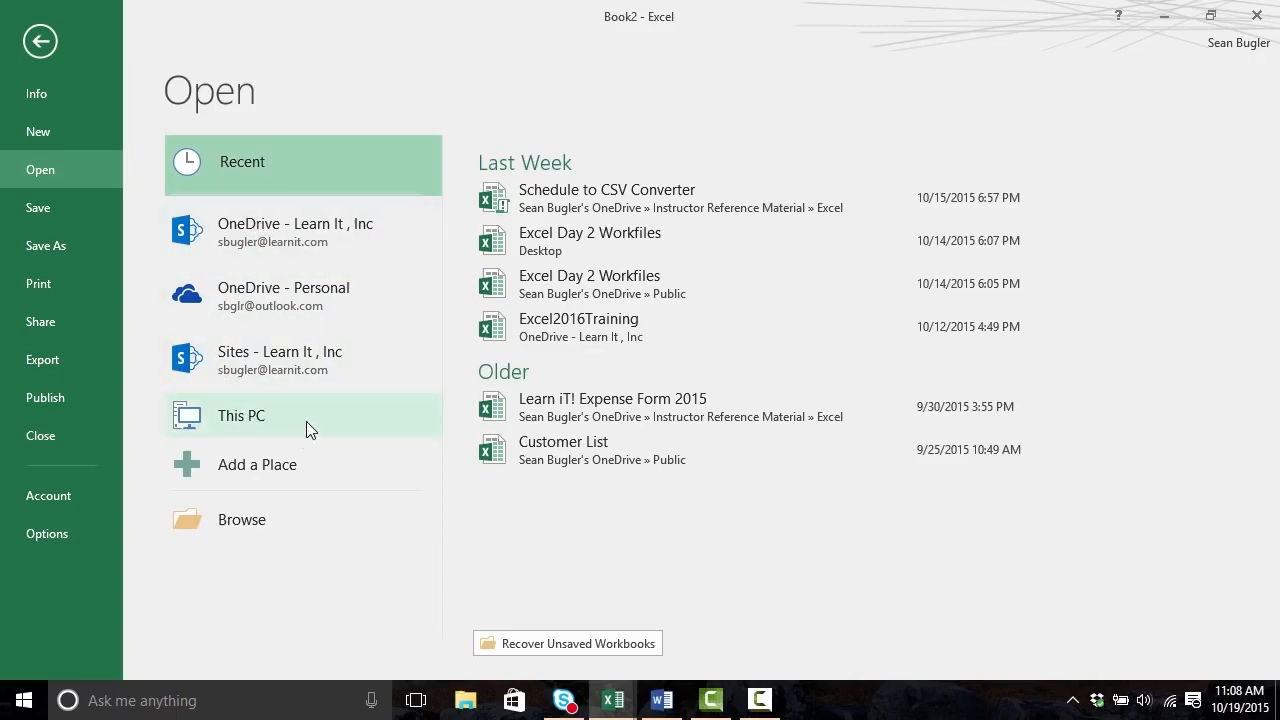
left_click(40, 41)
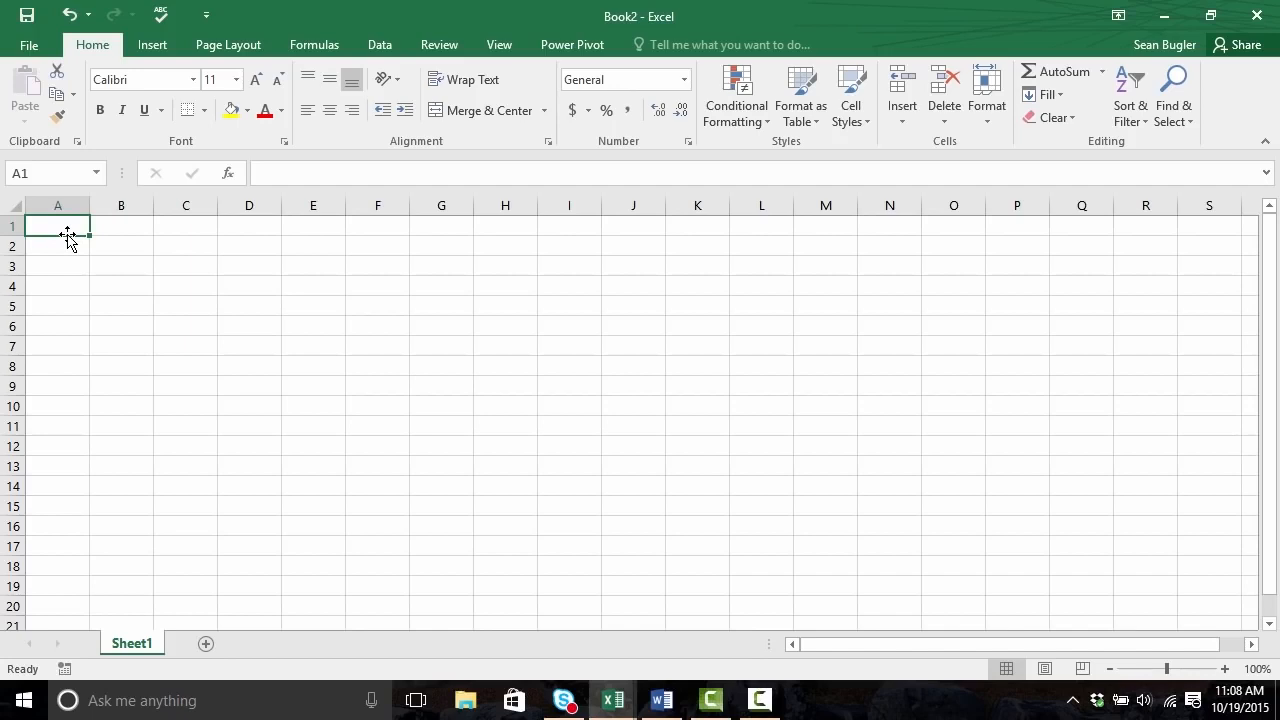
Step: Save the new workbook to the Desktop folder on this PC under the name PracticeSave
key("ctrl+s")
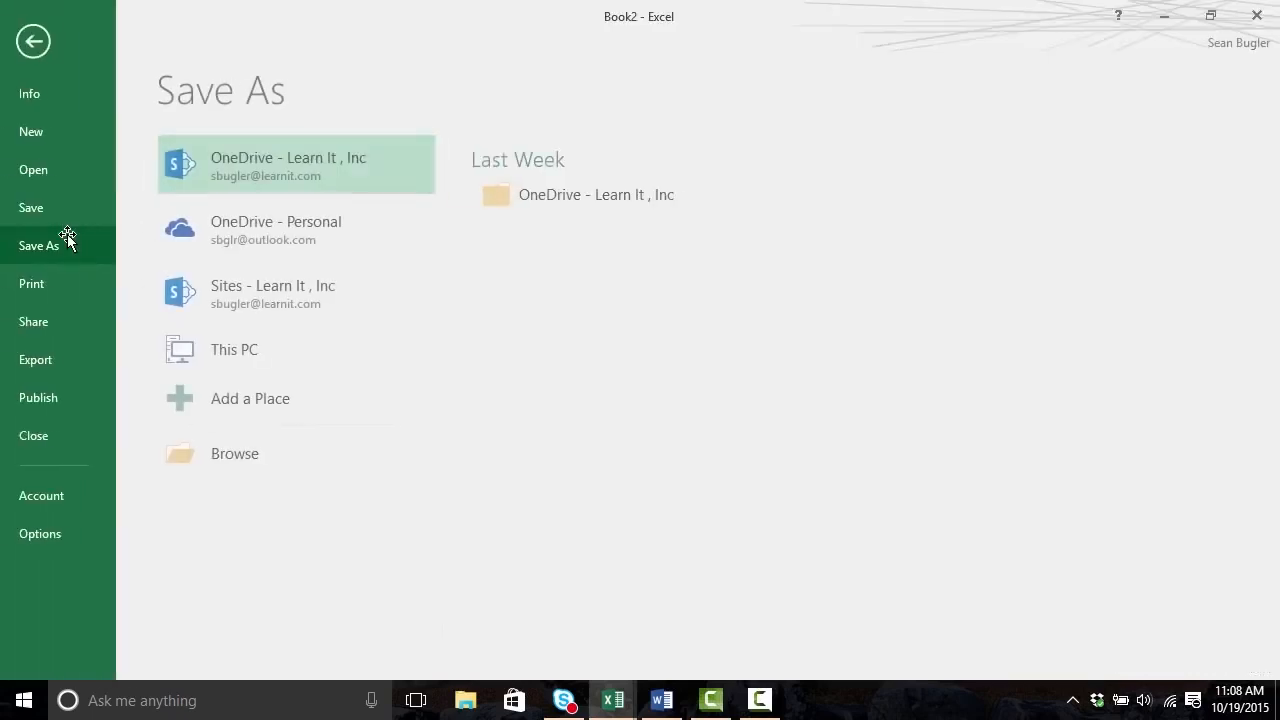
key("ctrl+shift+d")
mouse_move(131, 48)
left_mouse_down()
mouse_move(358, 82)
mouse_move(379, 127)
left_mouse_up()
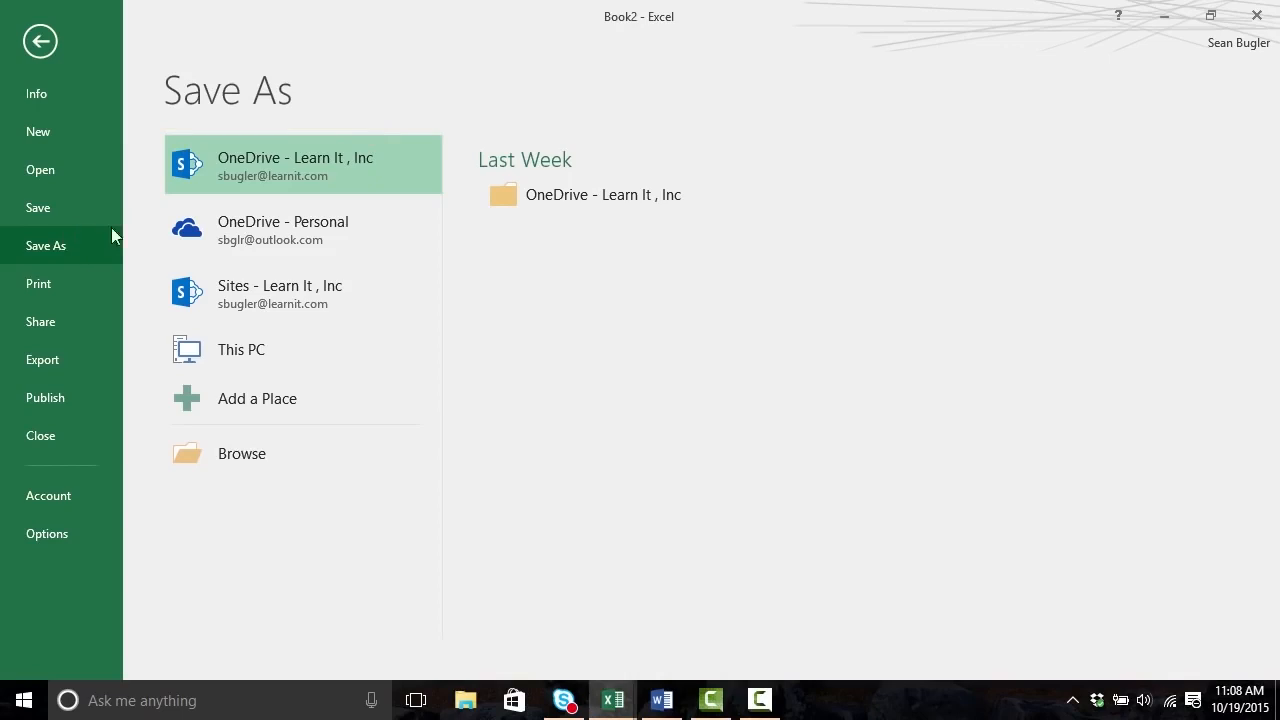
left_click(221, 369)
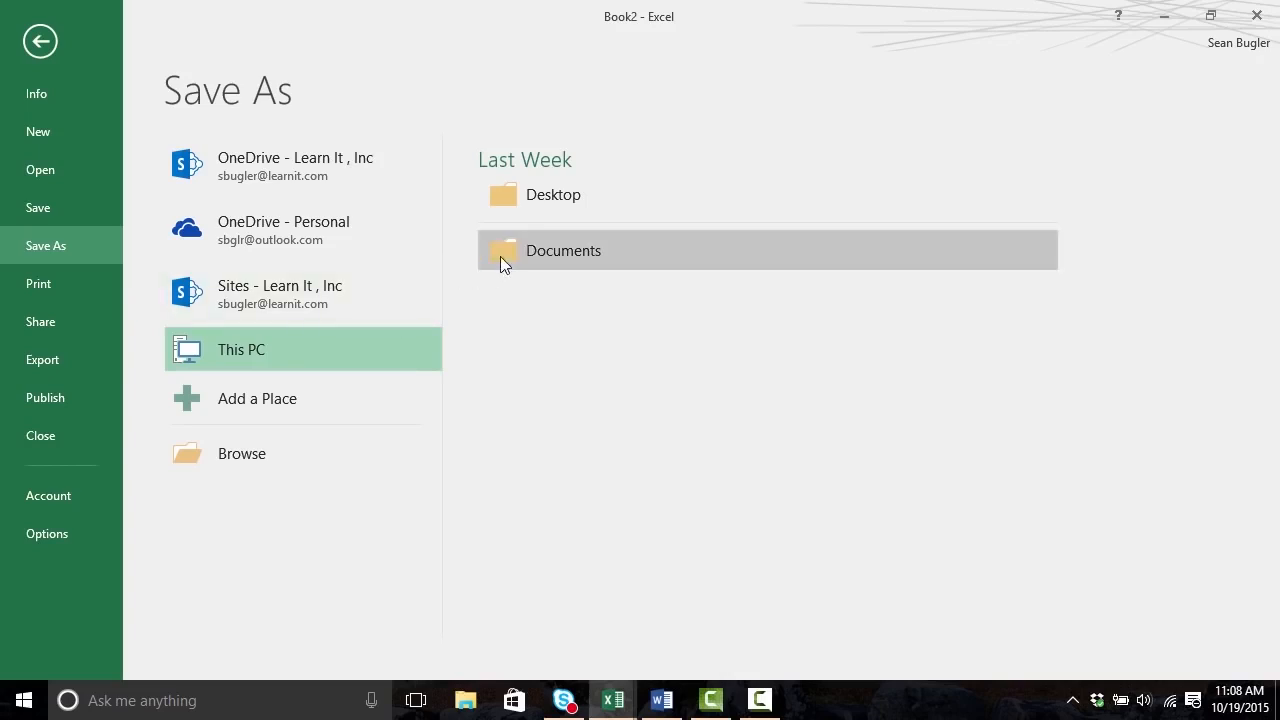
left_click(544, 195)
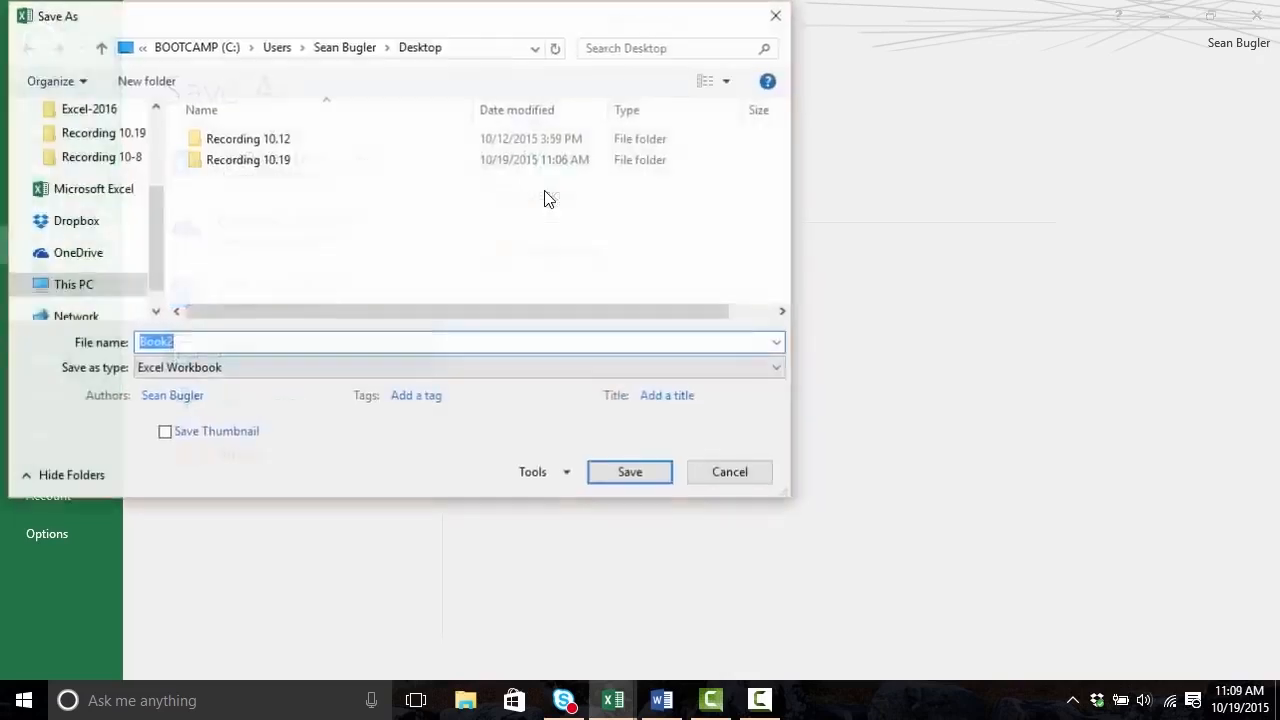
type("Pract")
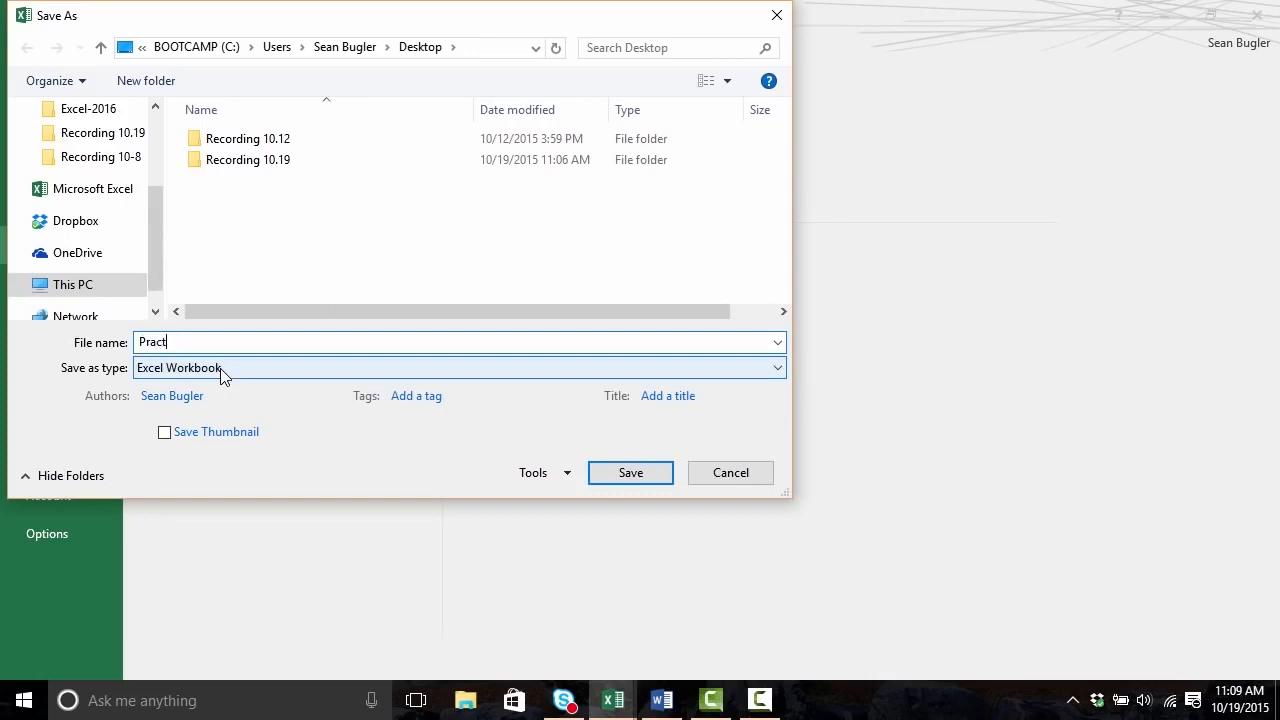
type("iceSave")
key("Return")
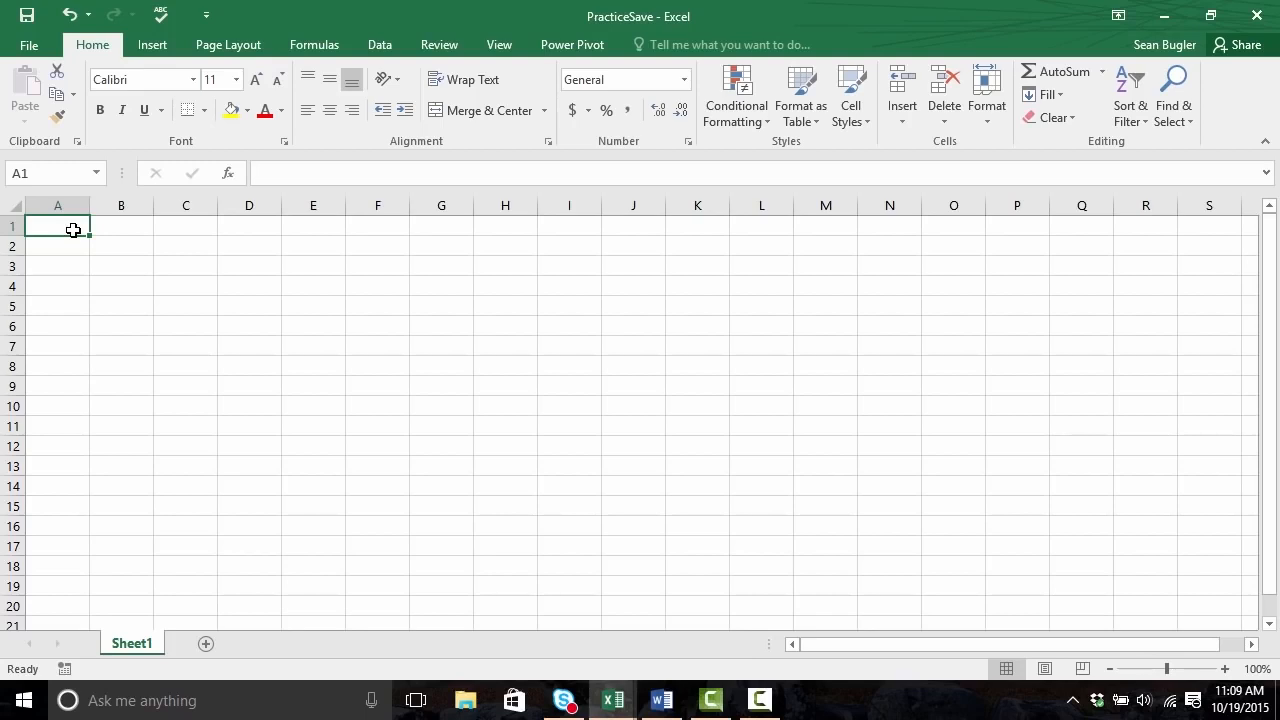
Step: Review the file types offered for saving a copy of the workbook, and leave Save As without saving
key("F12")
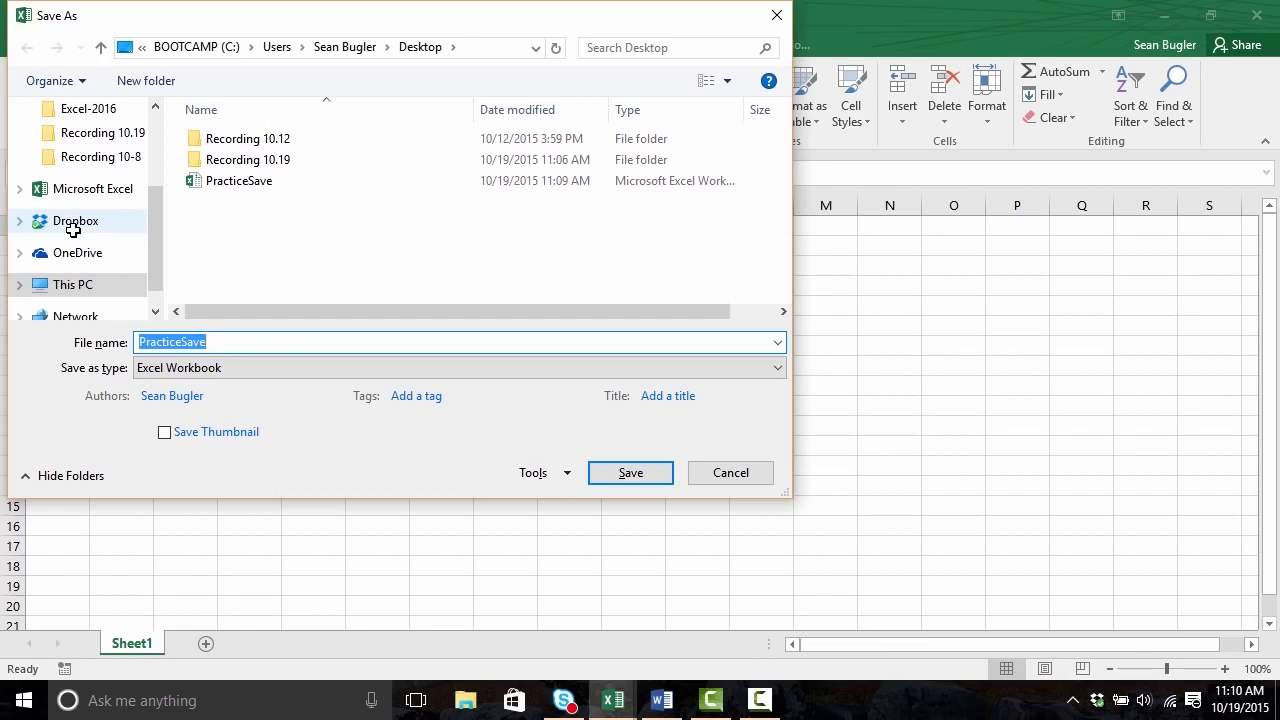
left_click_drag(152, 18, 253, 95)
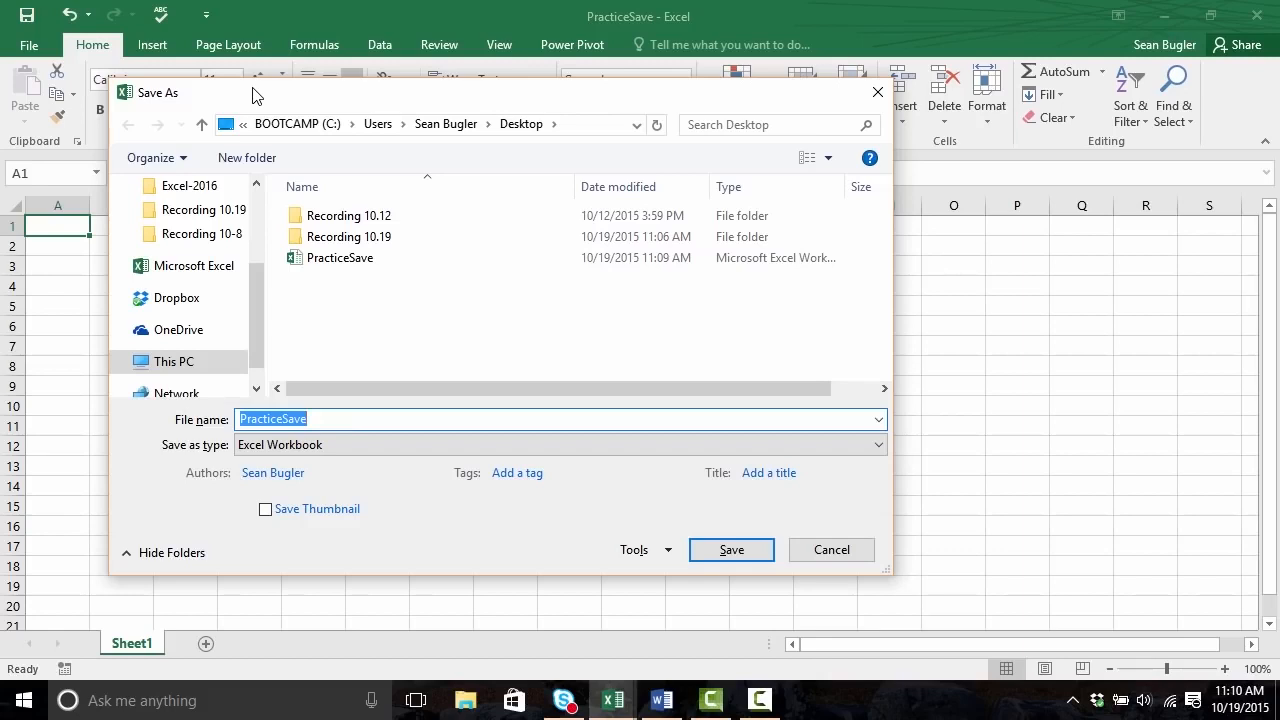
key("ctrl+shift+d")
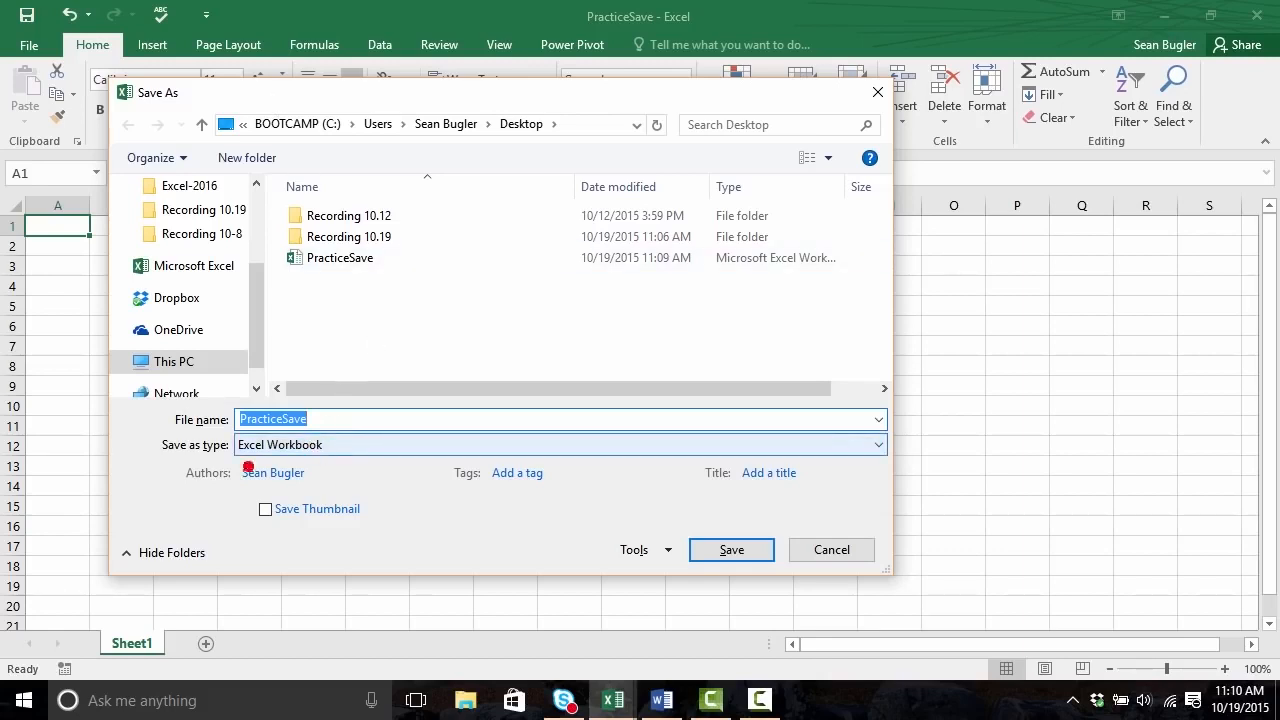
left_click_drag(203, 460, 122, 512)
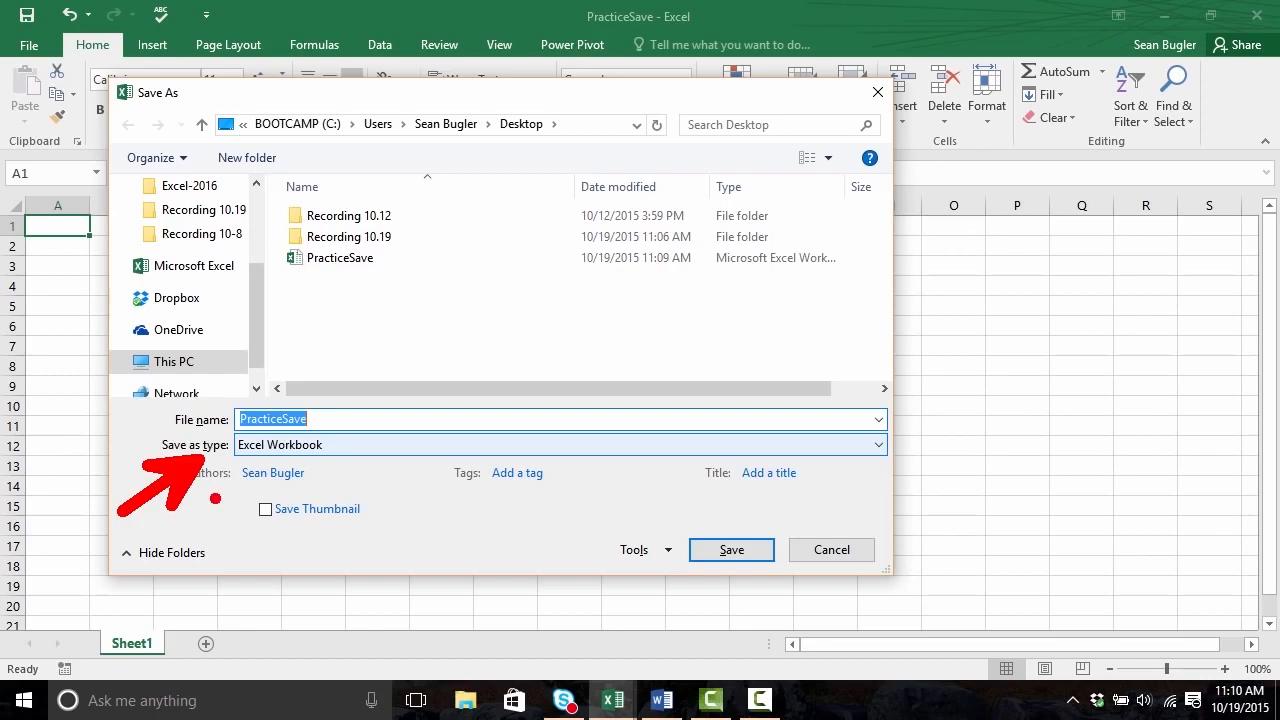
key("ctrl+shift+d")
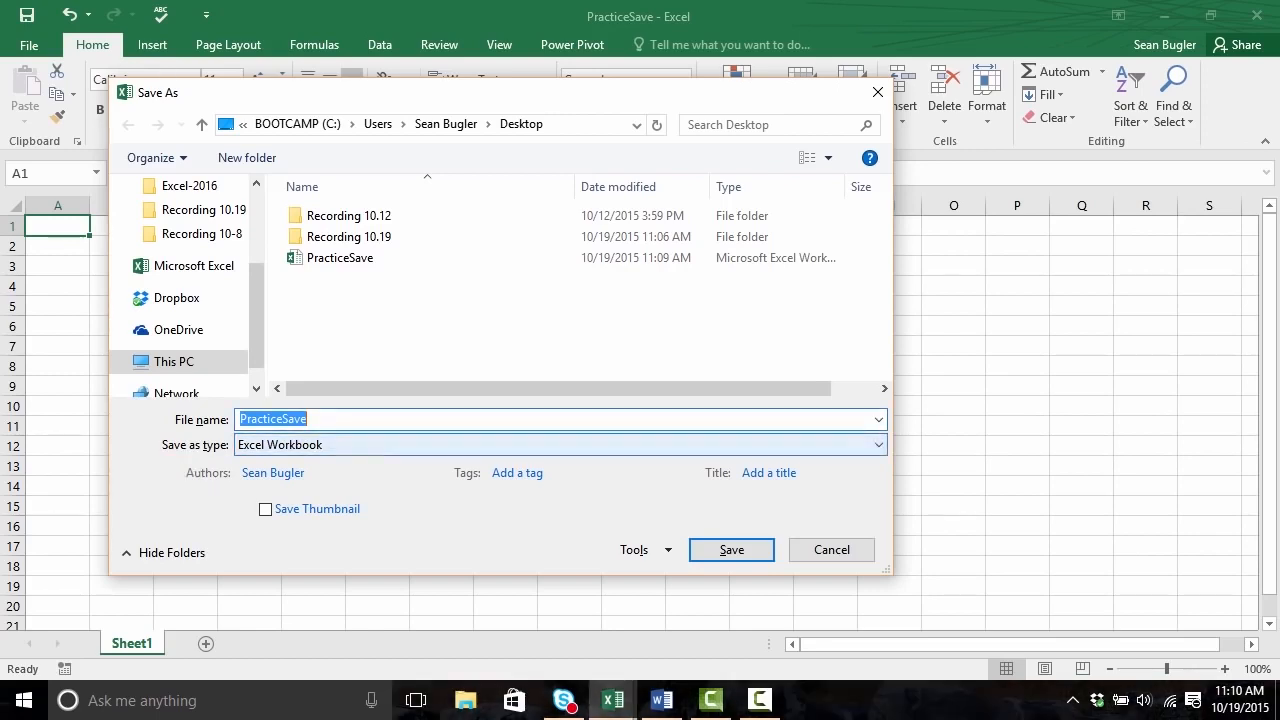
left_click(341, 448)
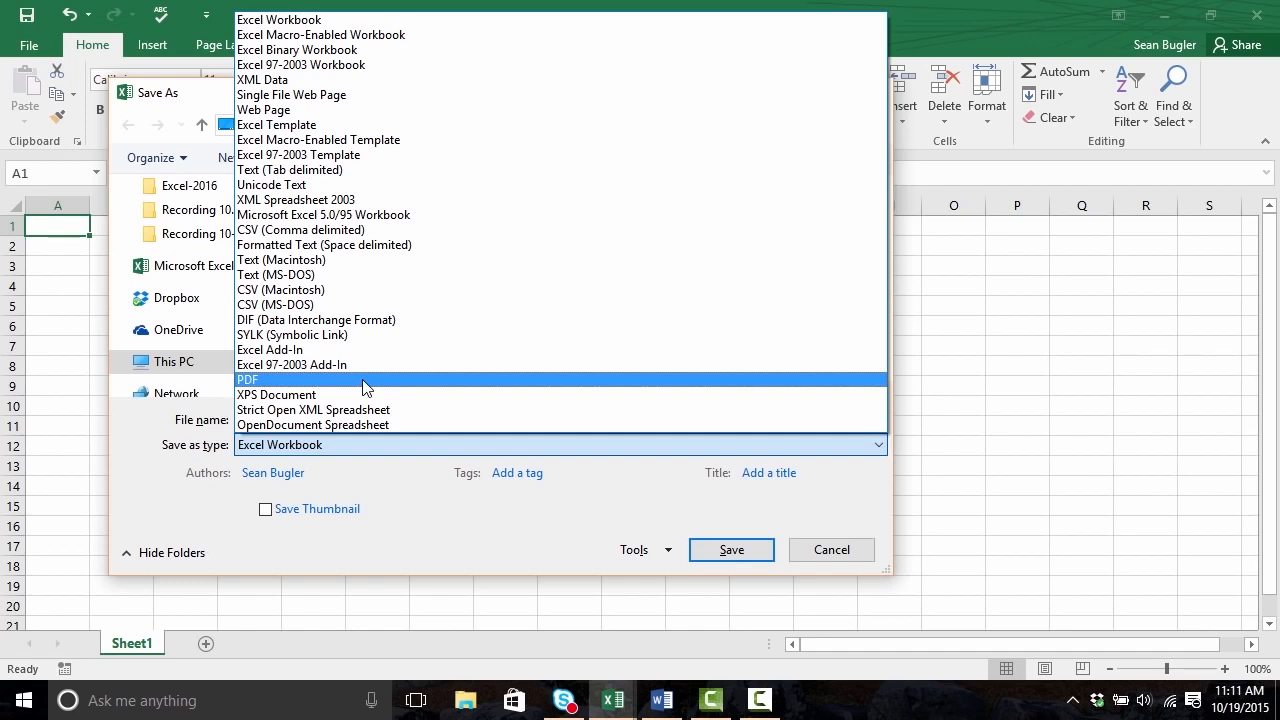
left_click(339, 19)
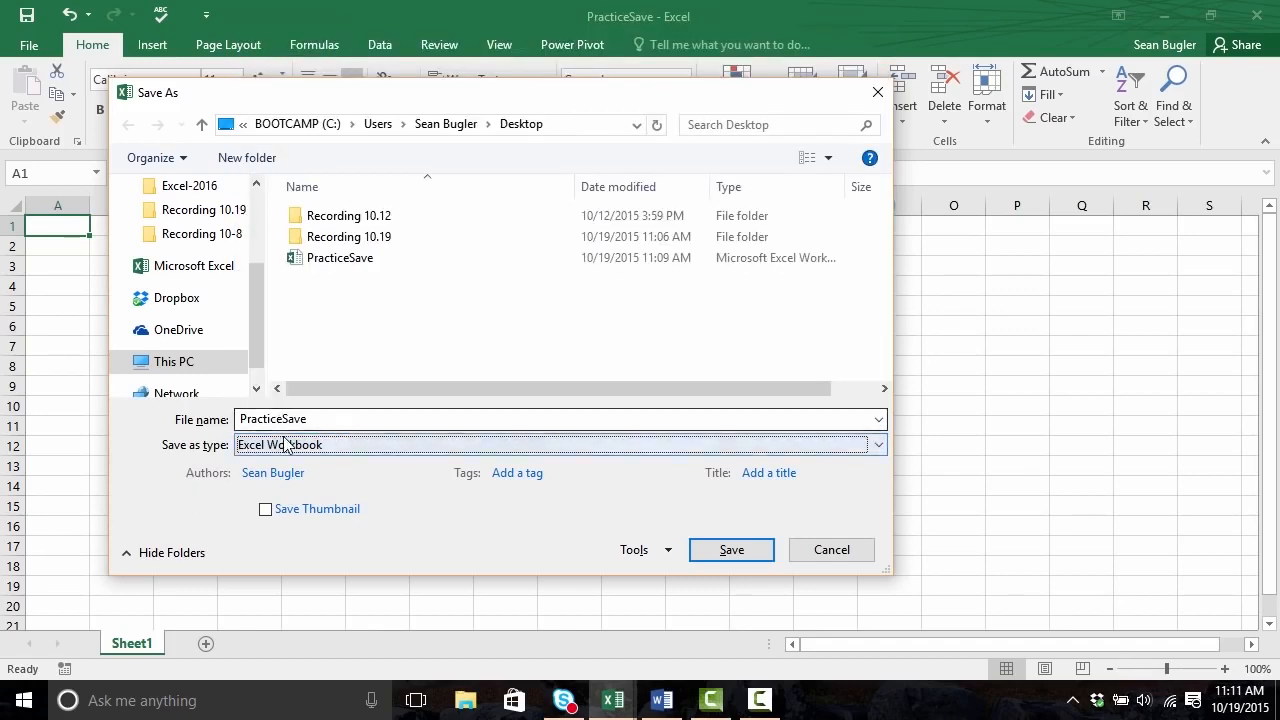
left_click(807, 551)
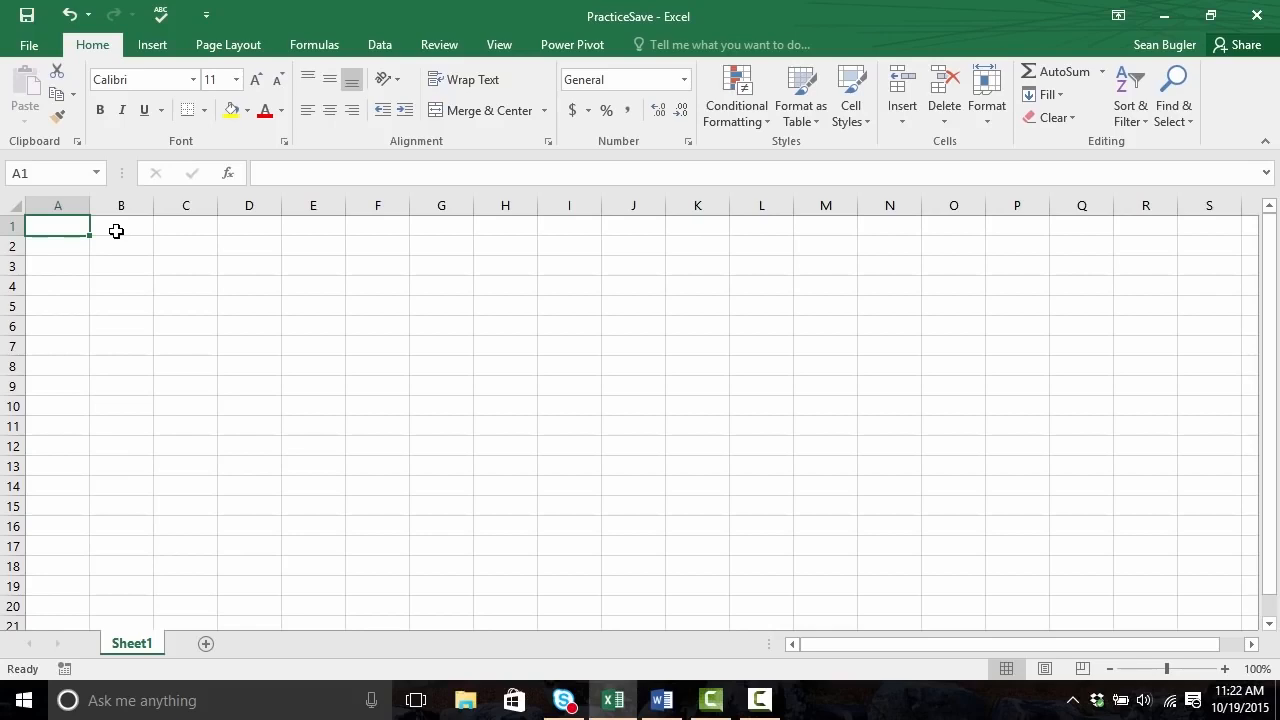
Step: Enter the company title "Birch & Daughters" in cell A1
type("Bir")
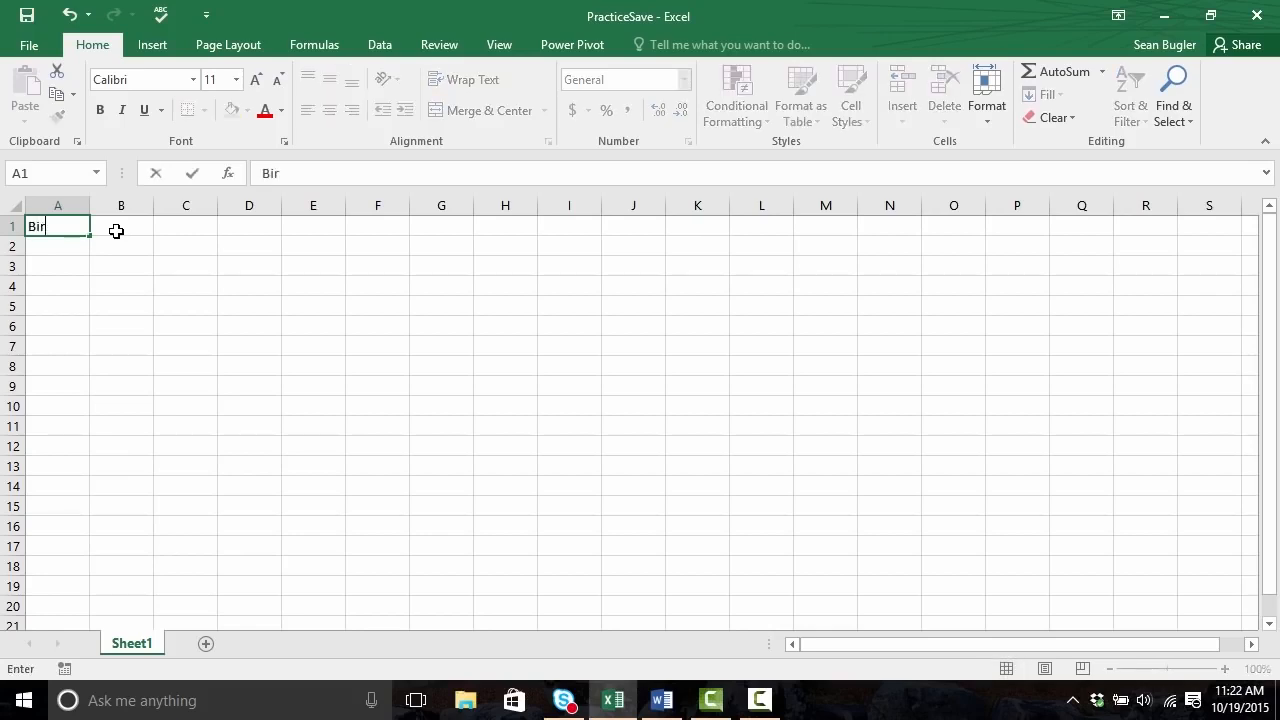
type("ch & Sons")
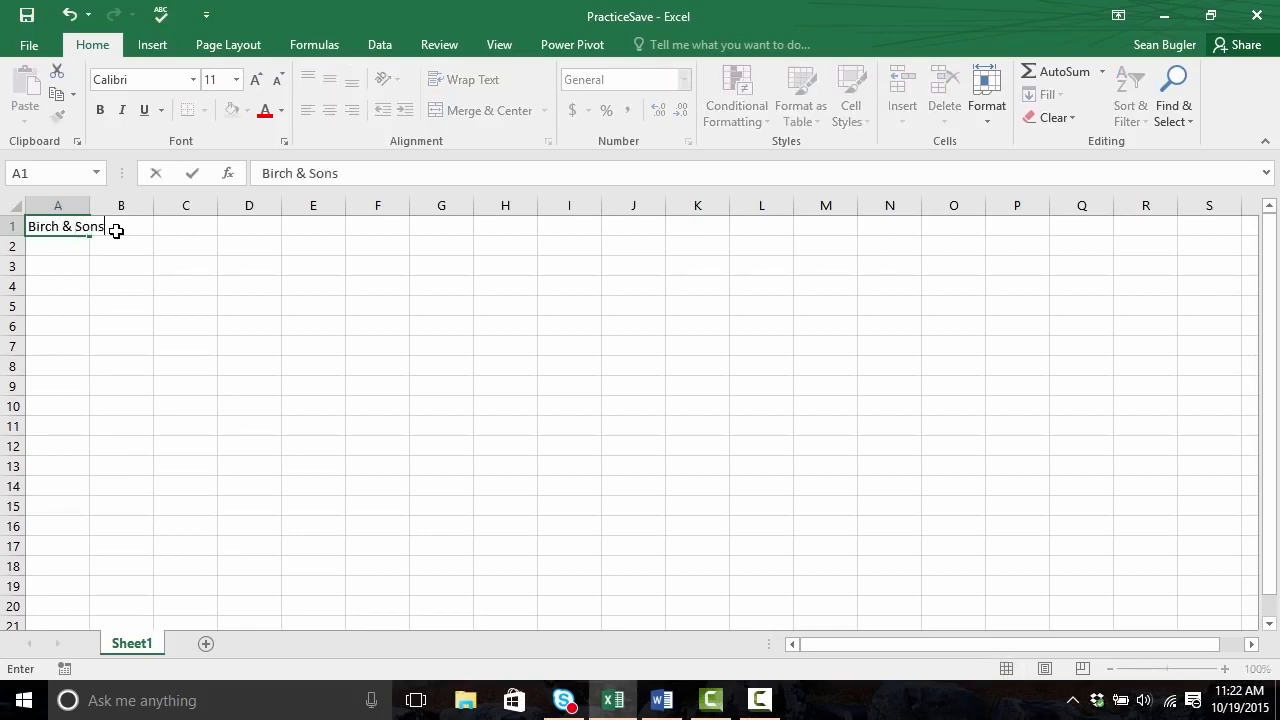
key("BackSpace")
key("BackSpace")
key("BackSpace")
key("BackSpace")
type("Daughters")
key("Return")
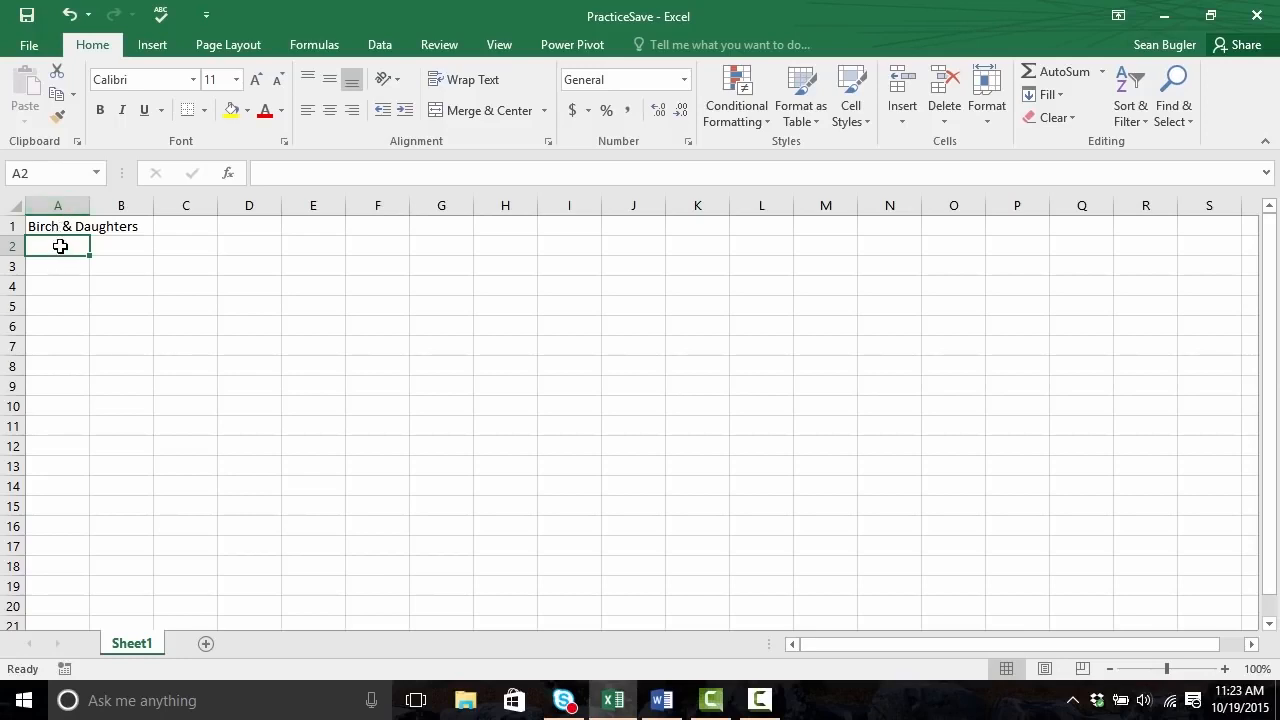
Step: Move the selection from A2 down to A4, across row 4 to D4, and back to A5 in the next row
key("Return")
key("Return")
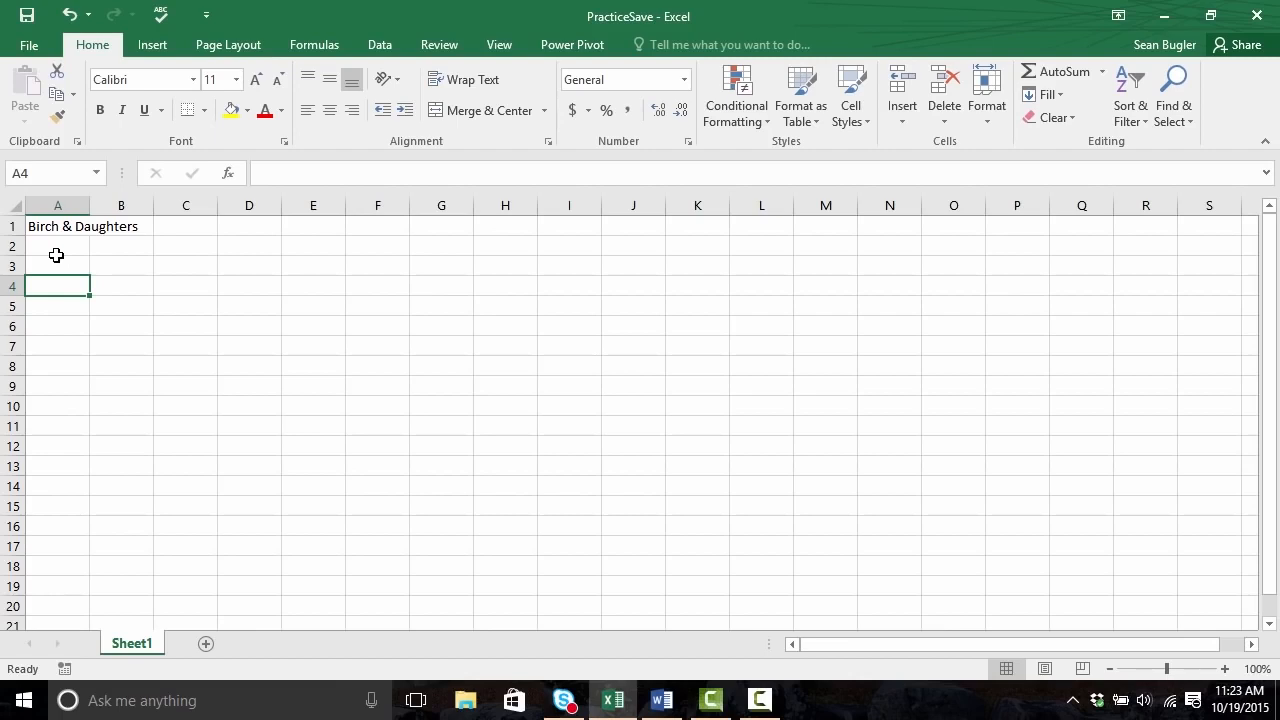
key("Right")
key("Right")
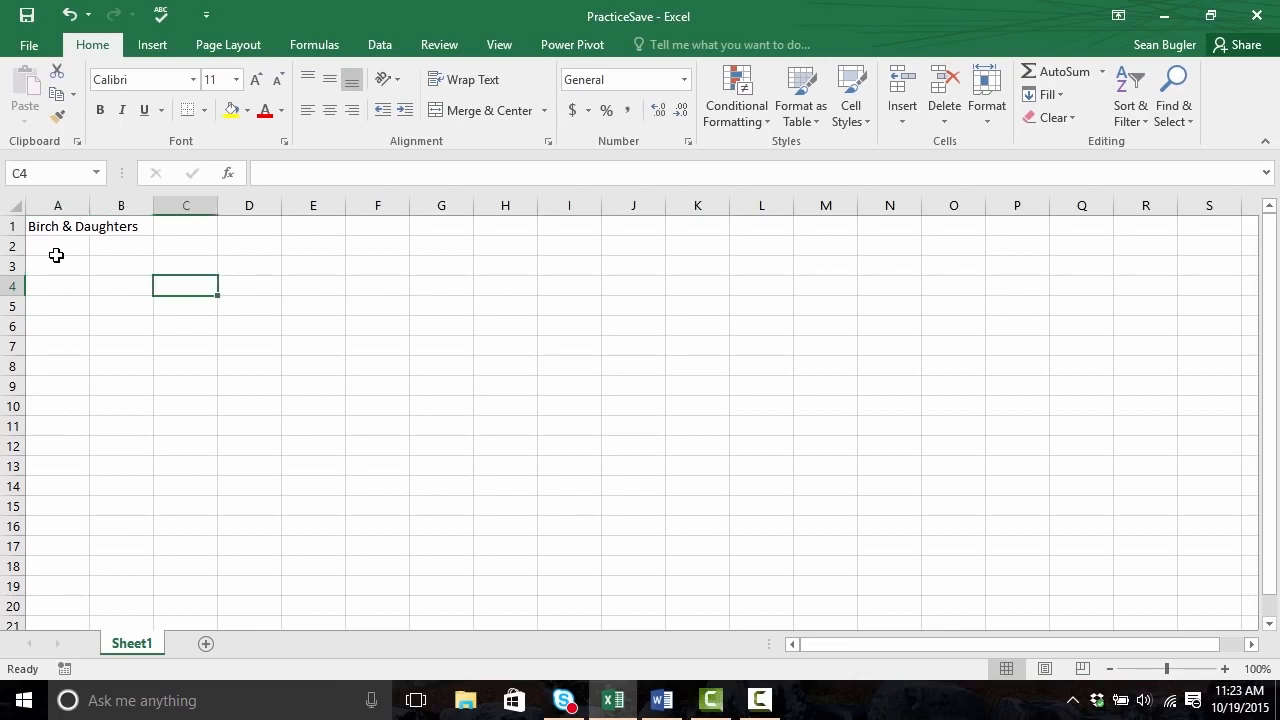
key("Right")
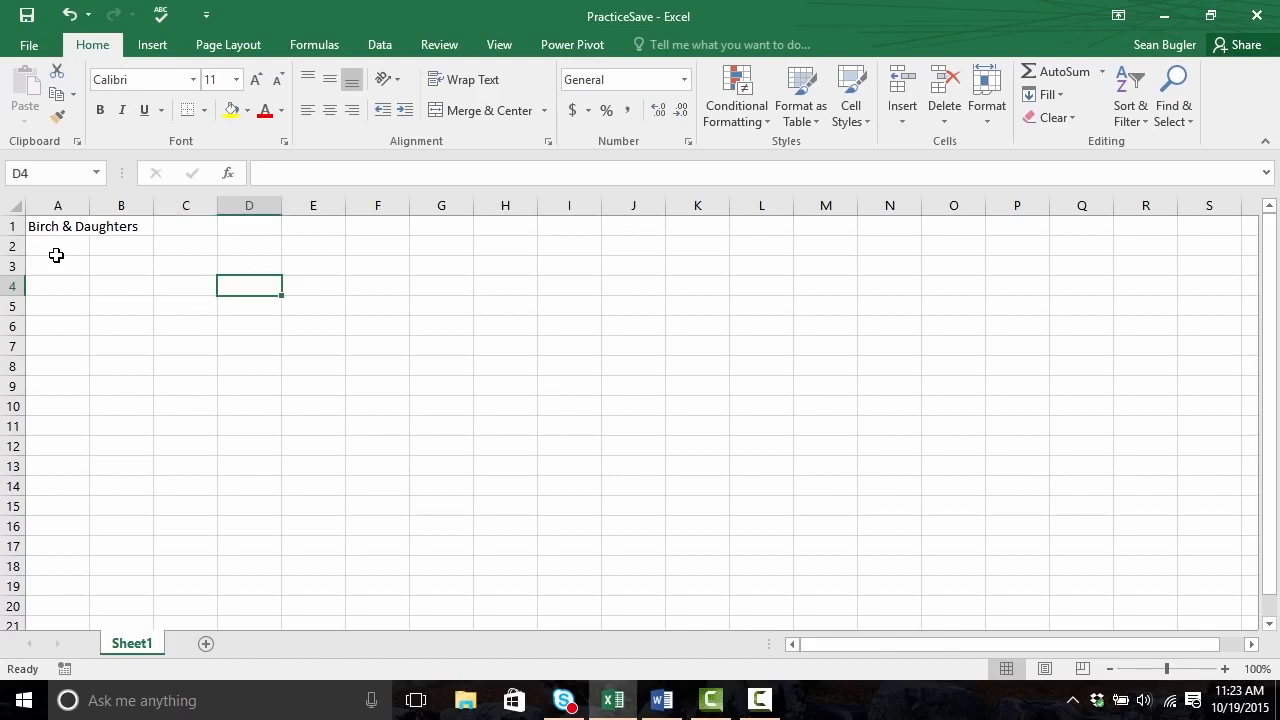
key("Return")
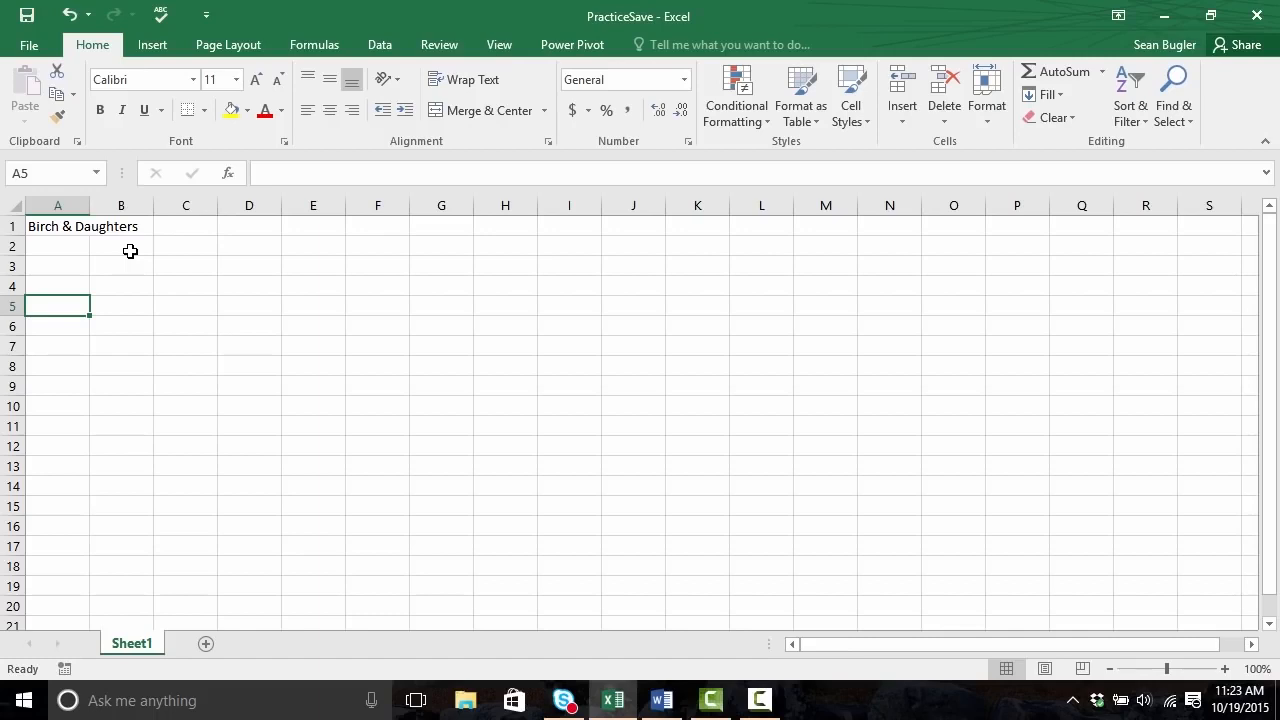
Step: Step the selection between A4, B4 and A5 cell by cell, ending on B4
key("Up")
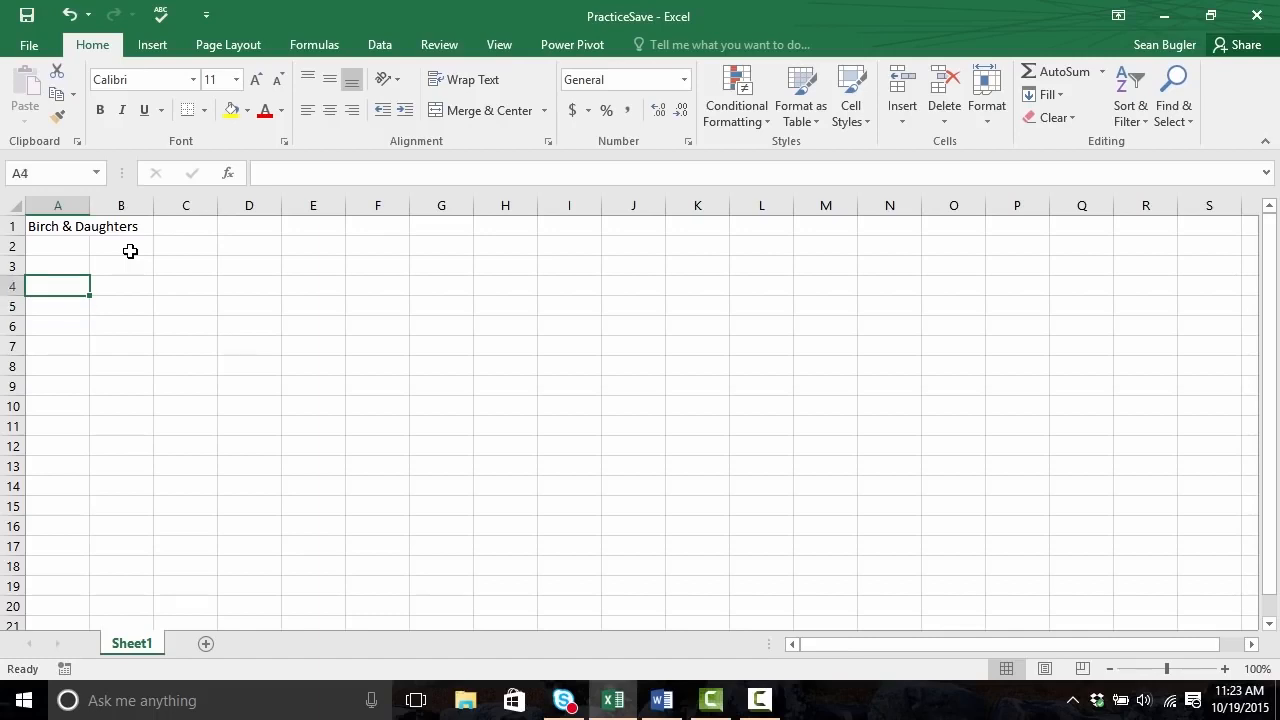
key("Right")
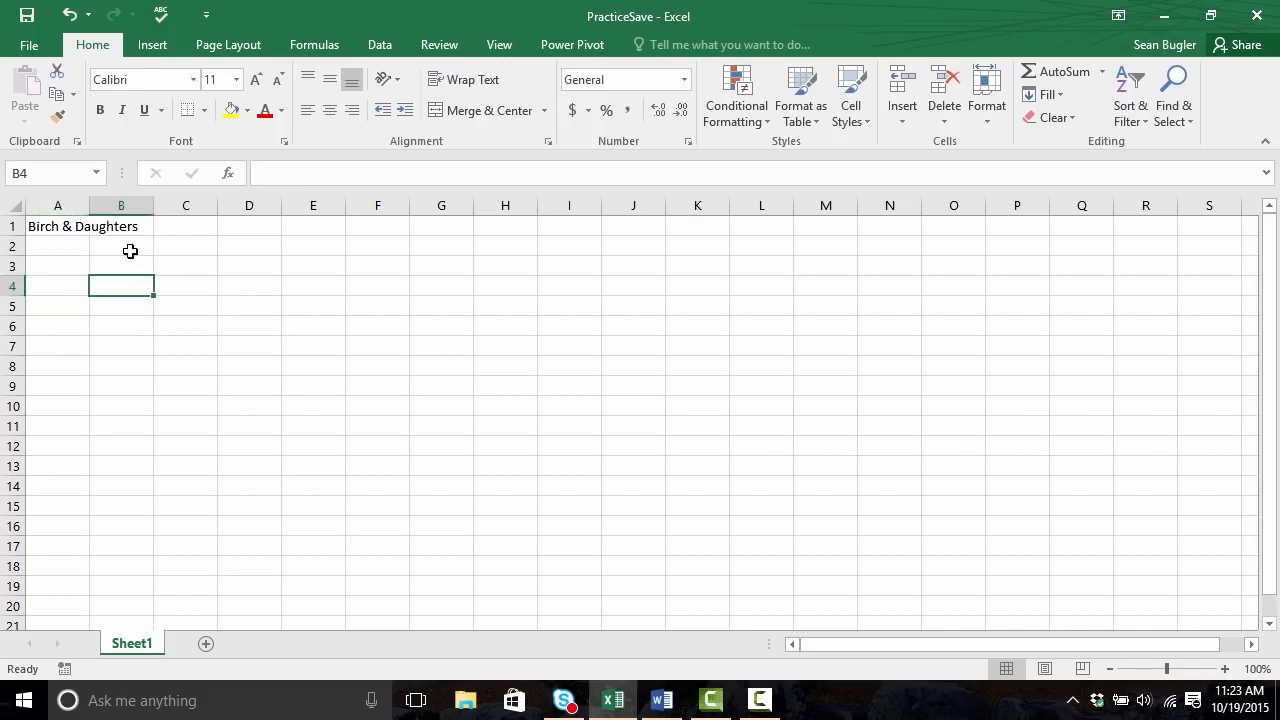
key("Left")
key("Down")
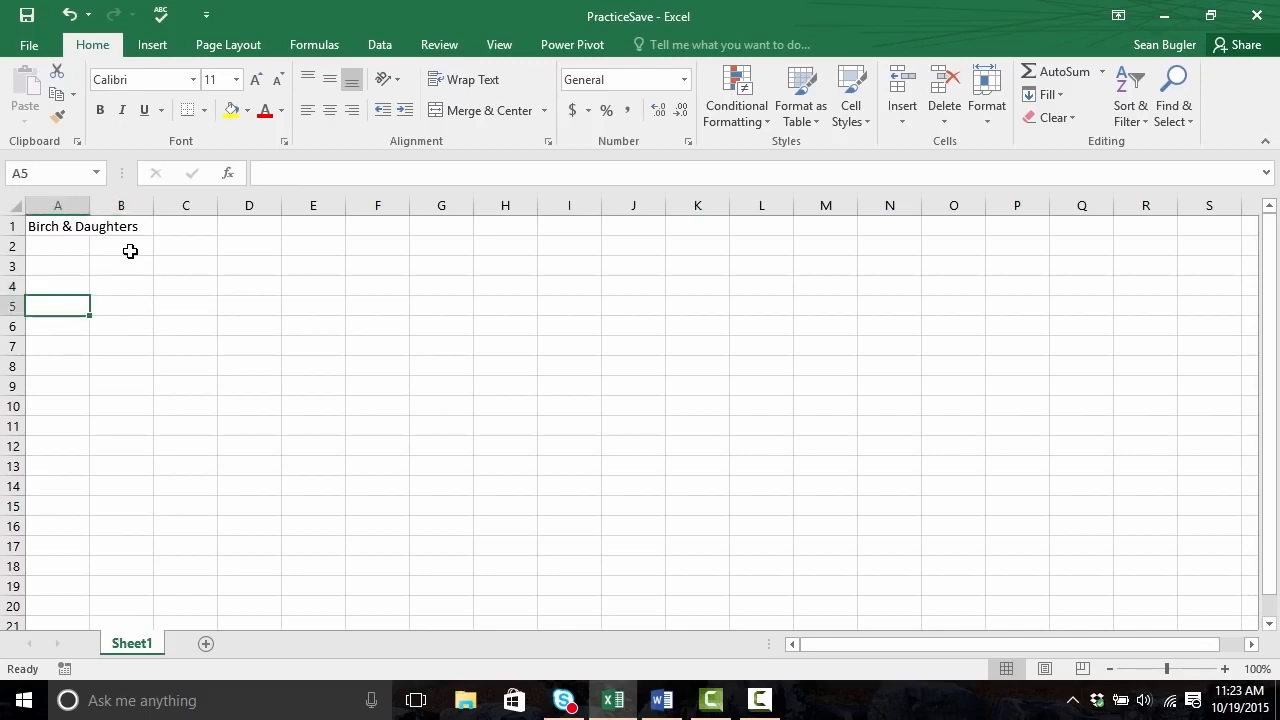
key("Up")
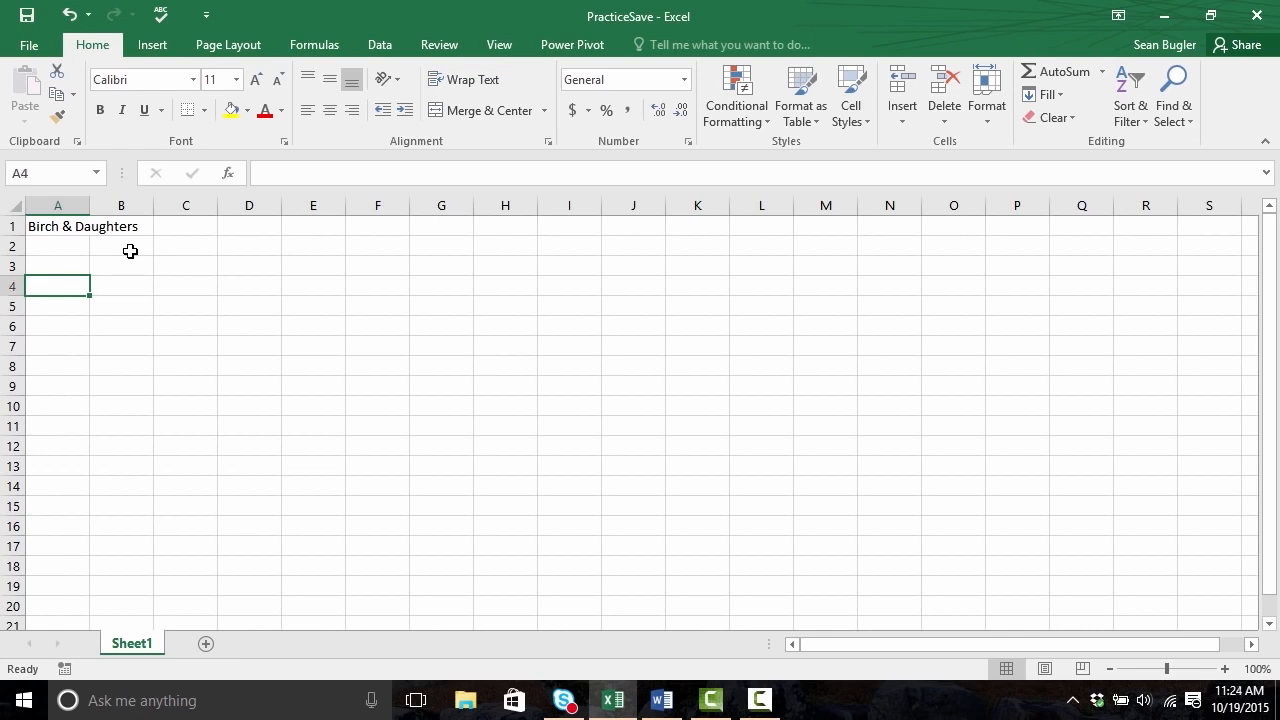
key("Right")
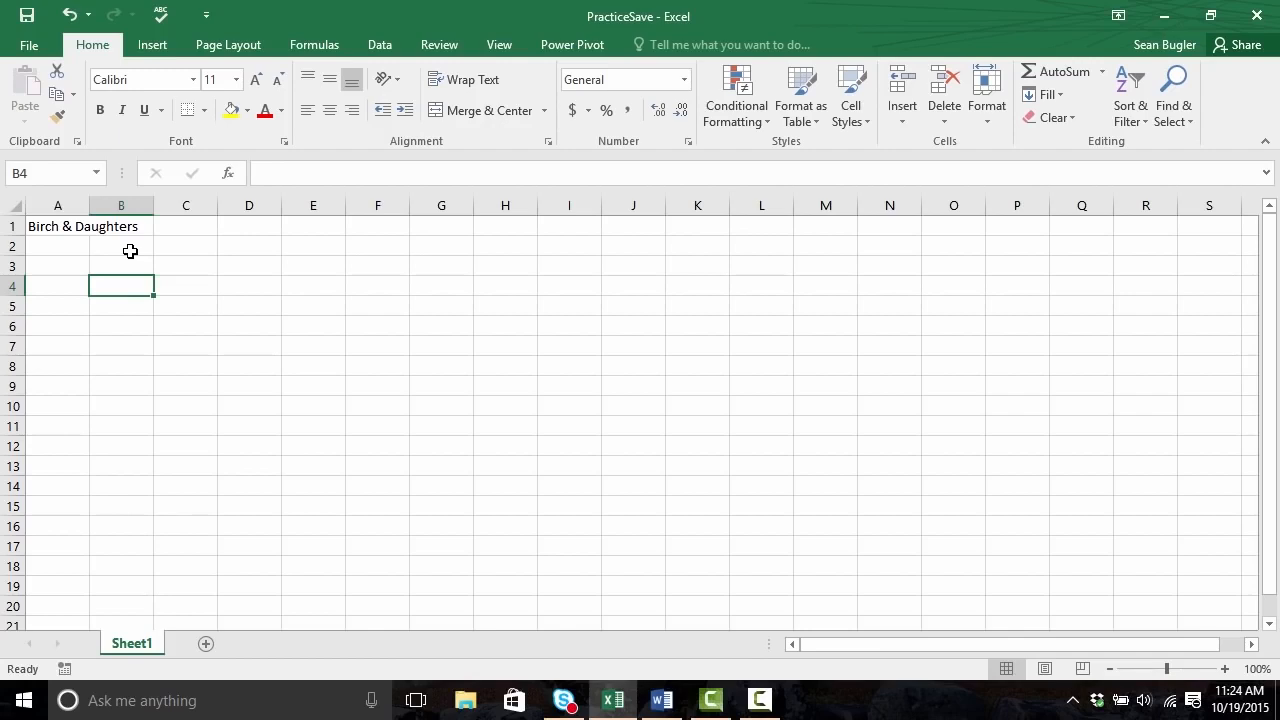
Step: Move the selection to A4, jump to M4, and step through M5 and N5 back to M4
key("Left")
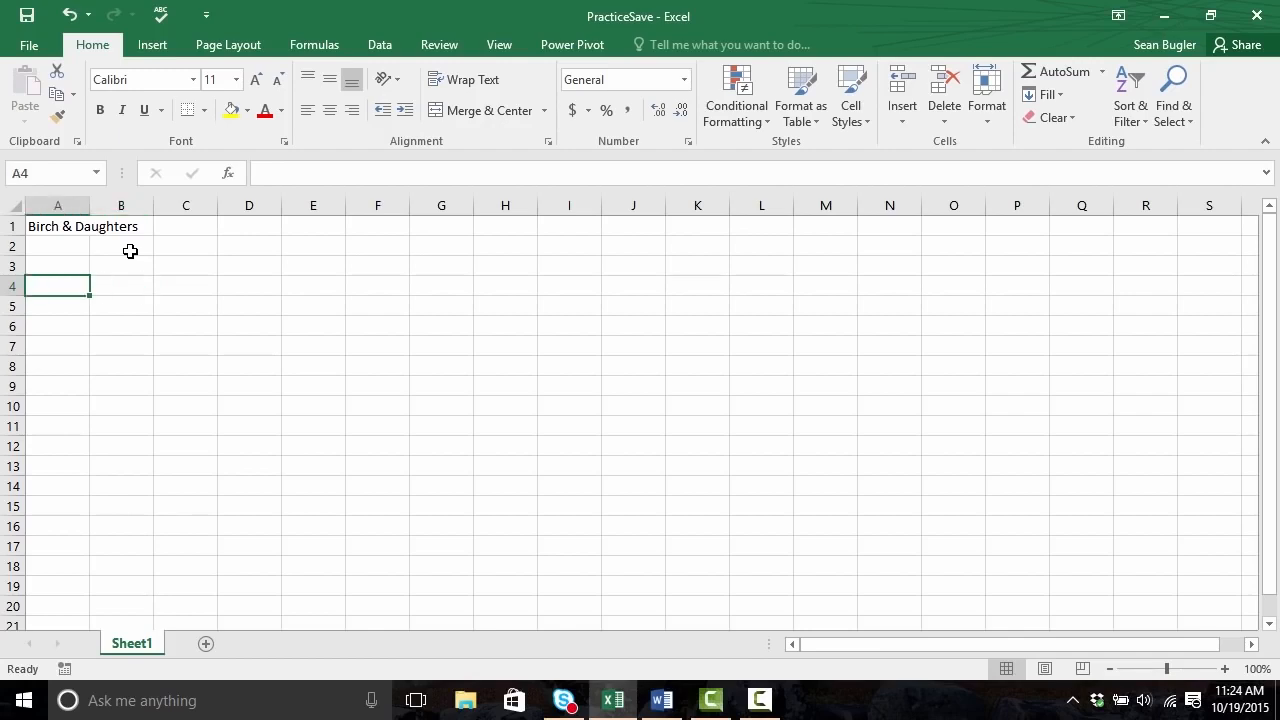
left_click(794, 280)
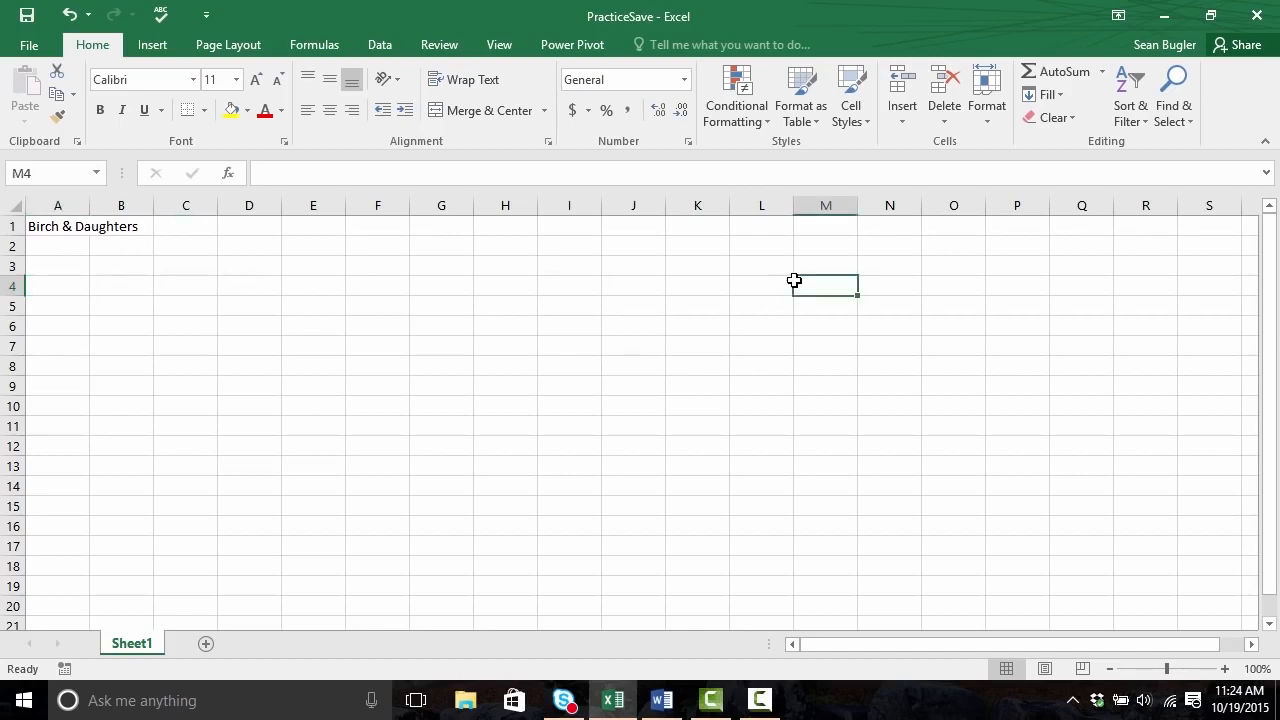
key("Down")
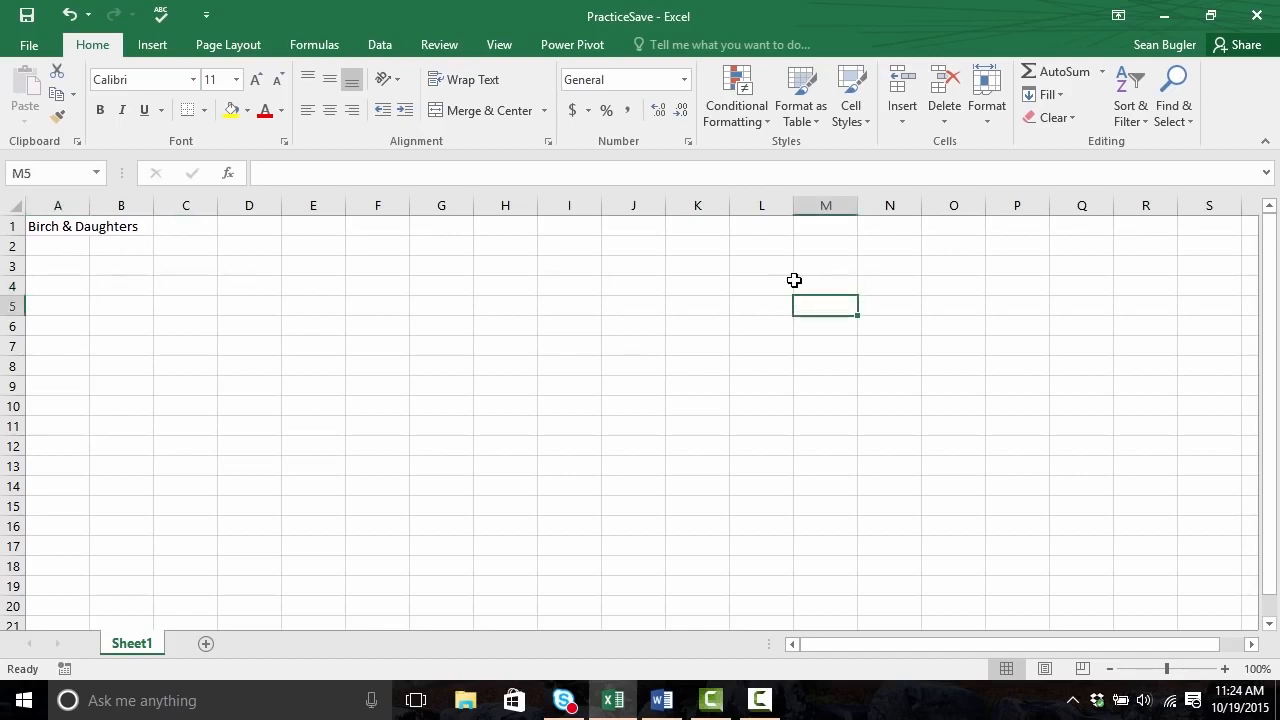
key("Right")
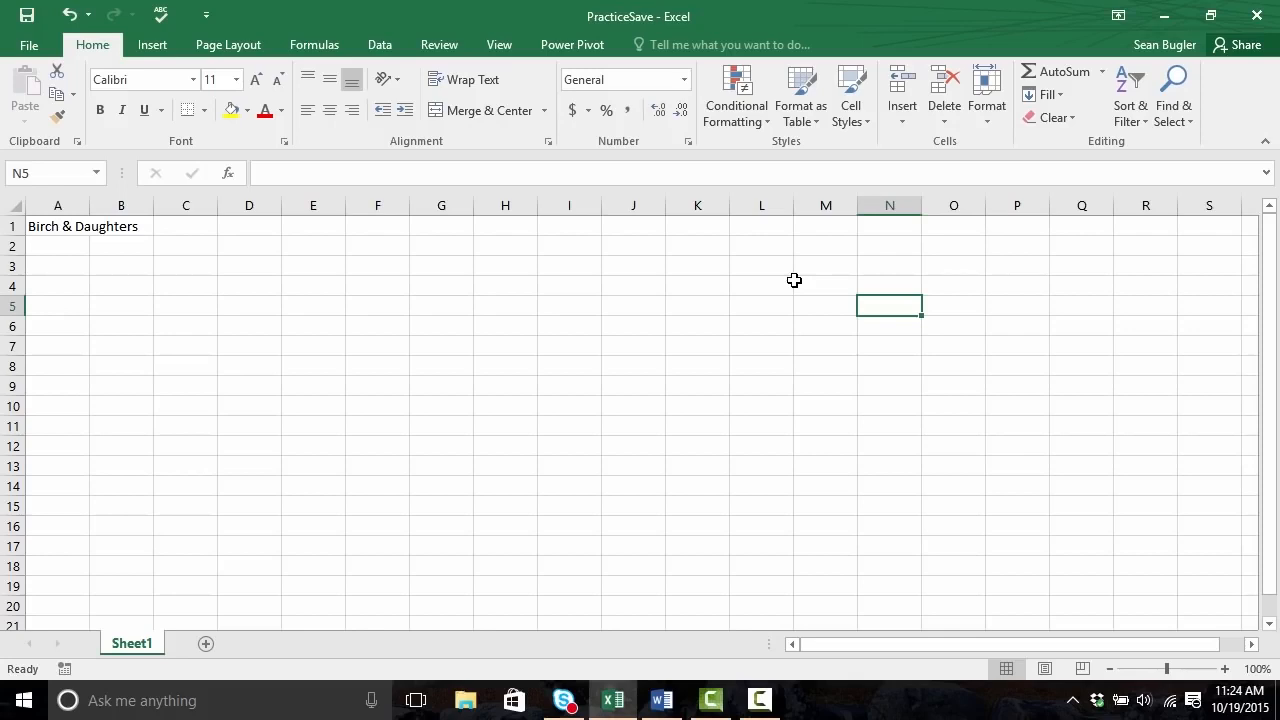
key("Left")
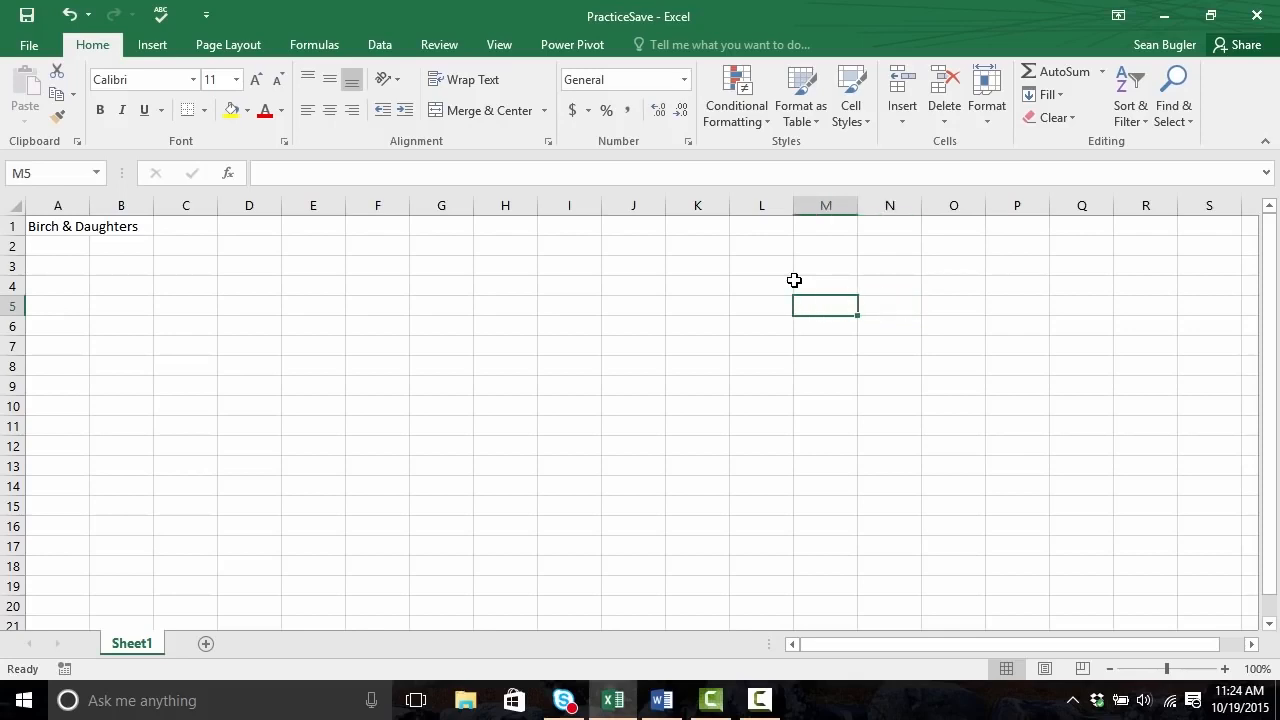
key("Up")
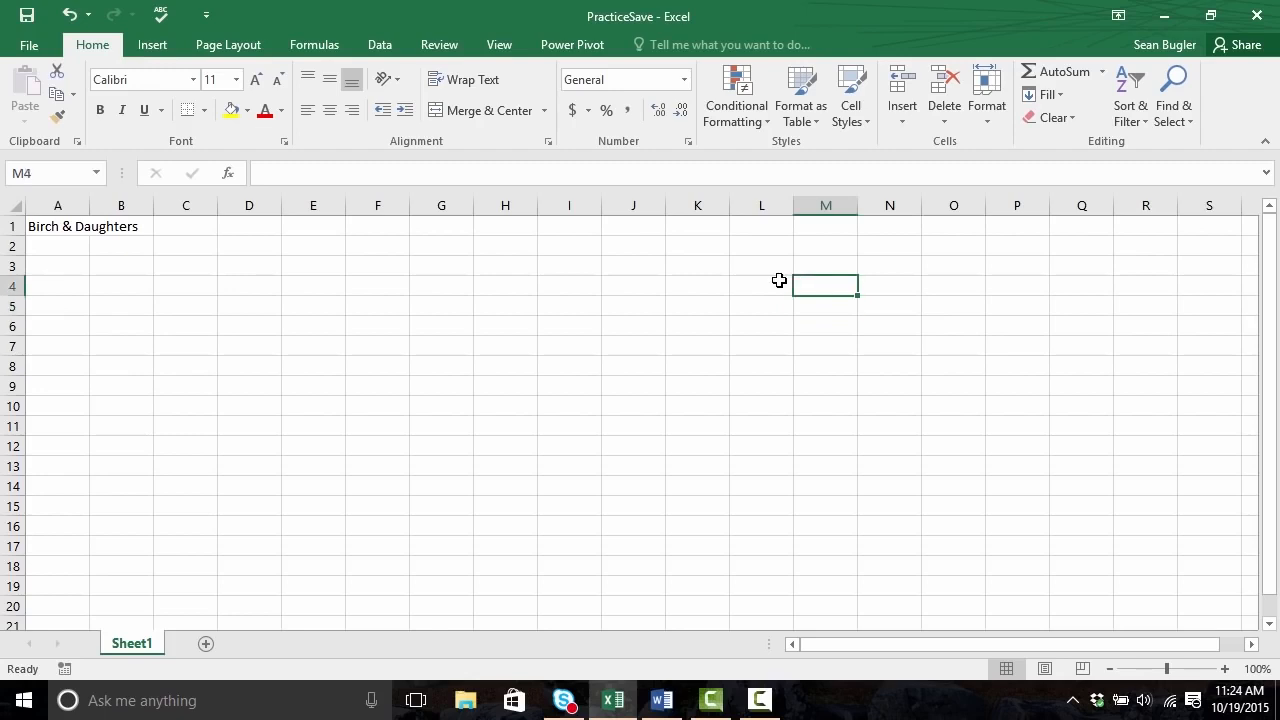
Step: Edit the title in cell A1 to read "Birch & Daughters Coffee Shop"
left_click(58, 226)
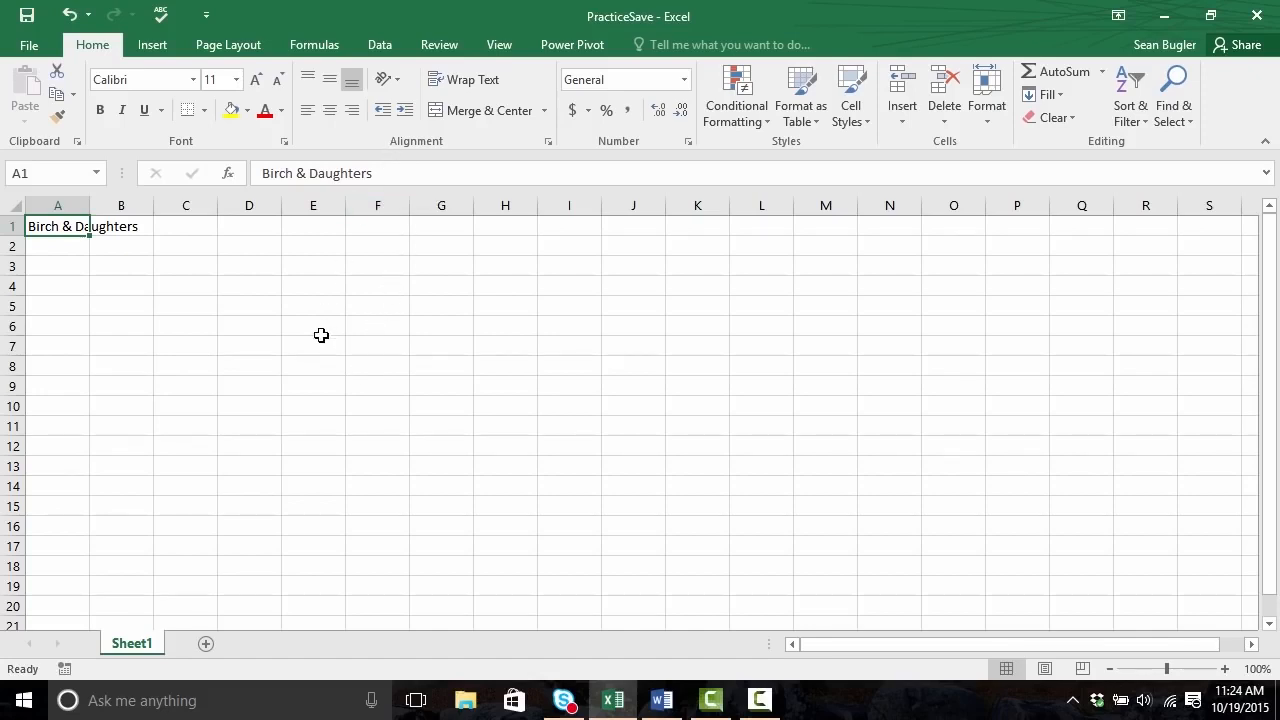
key("F2")
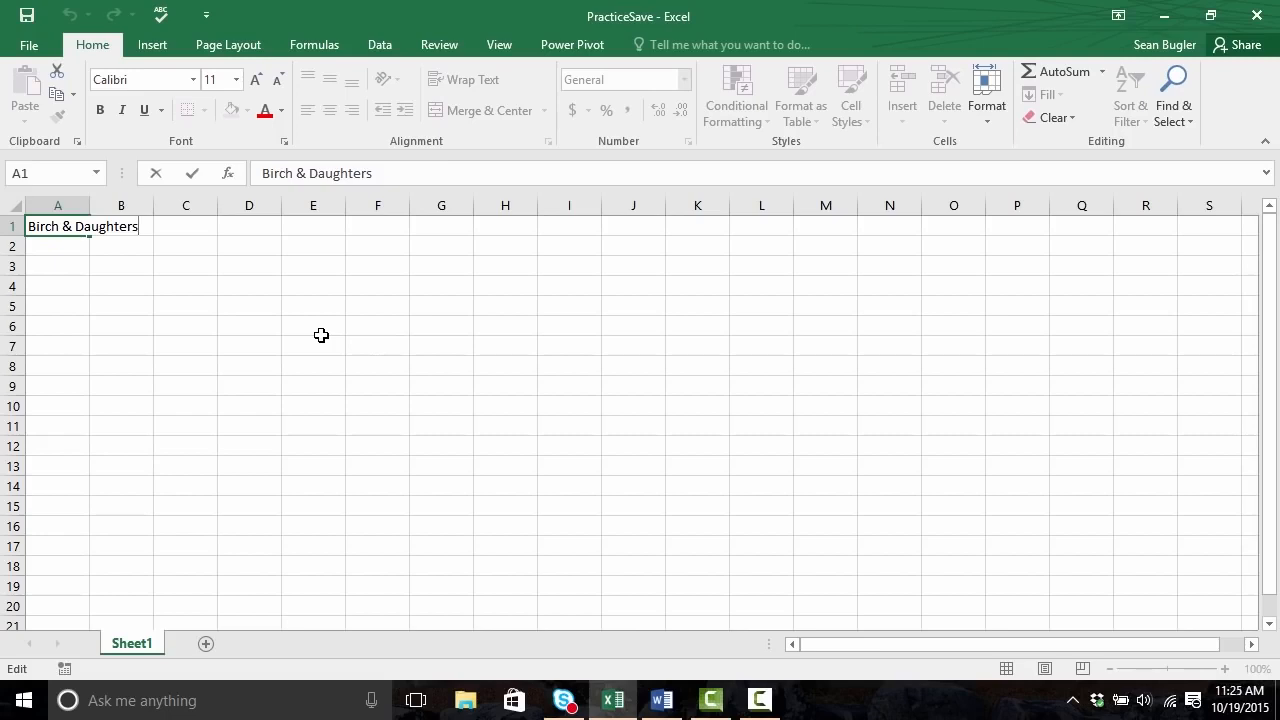
type("Coffee Shop")
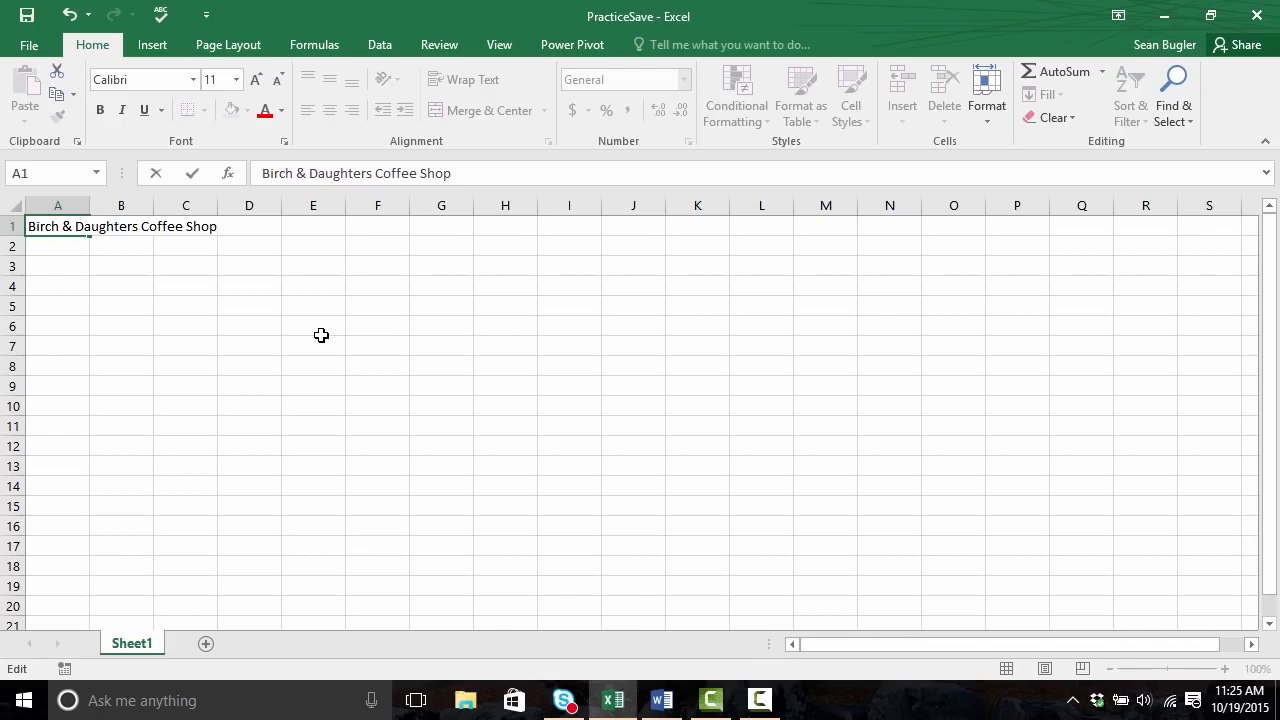
key("ctrl+Return")
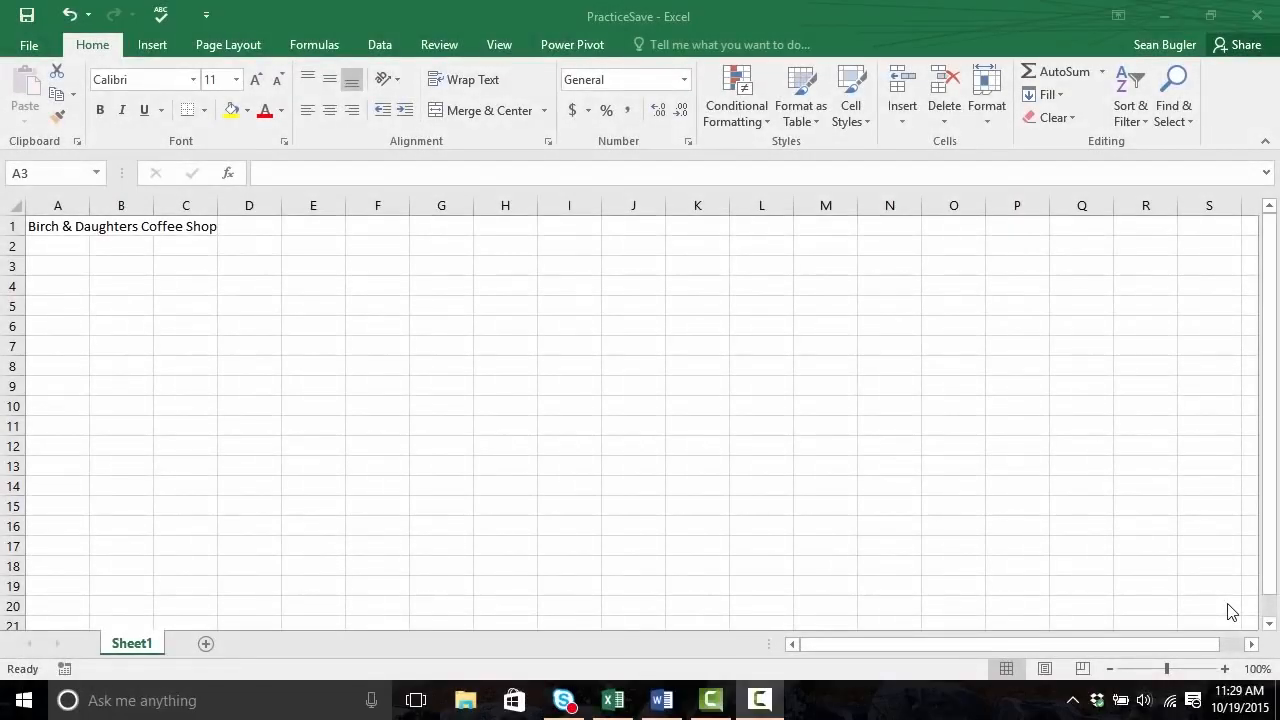
Step: Enter the column heading "Items" in cell A3
left_click(48, 273)
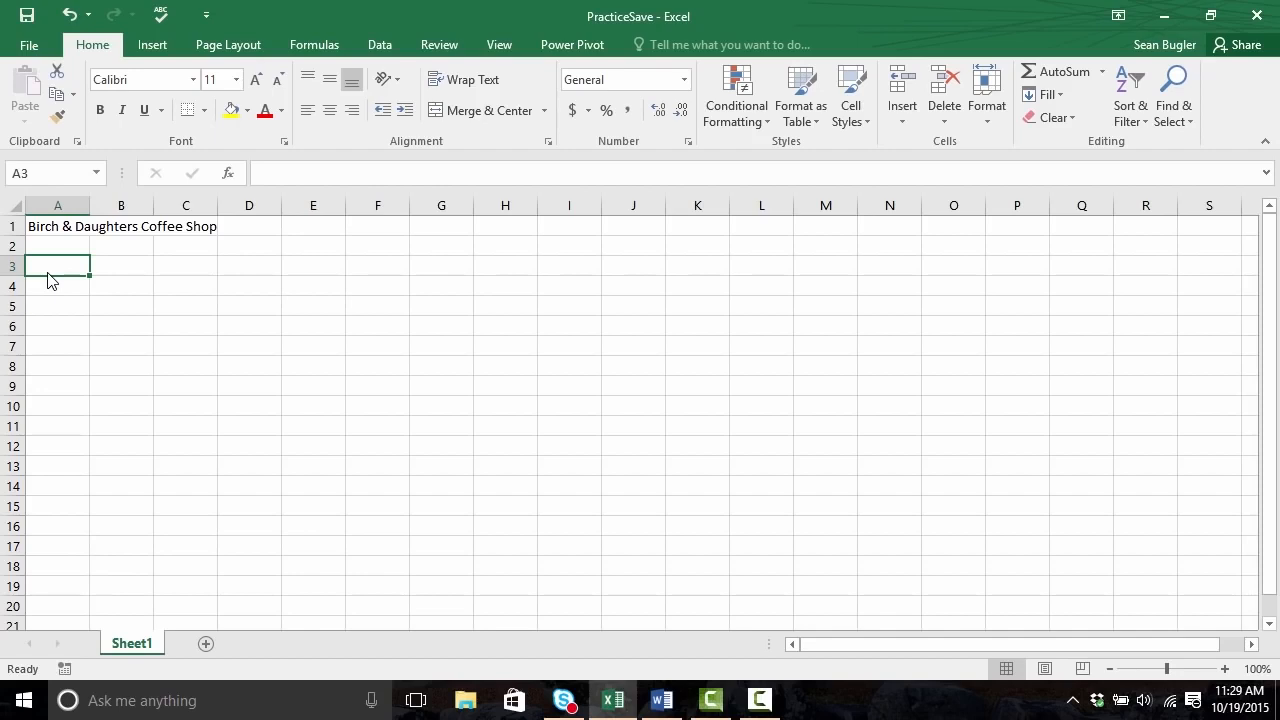
type("Items")
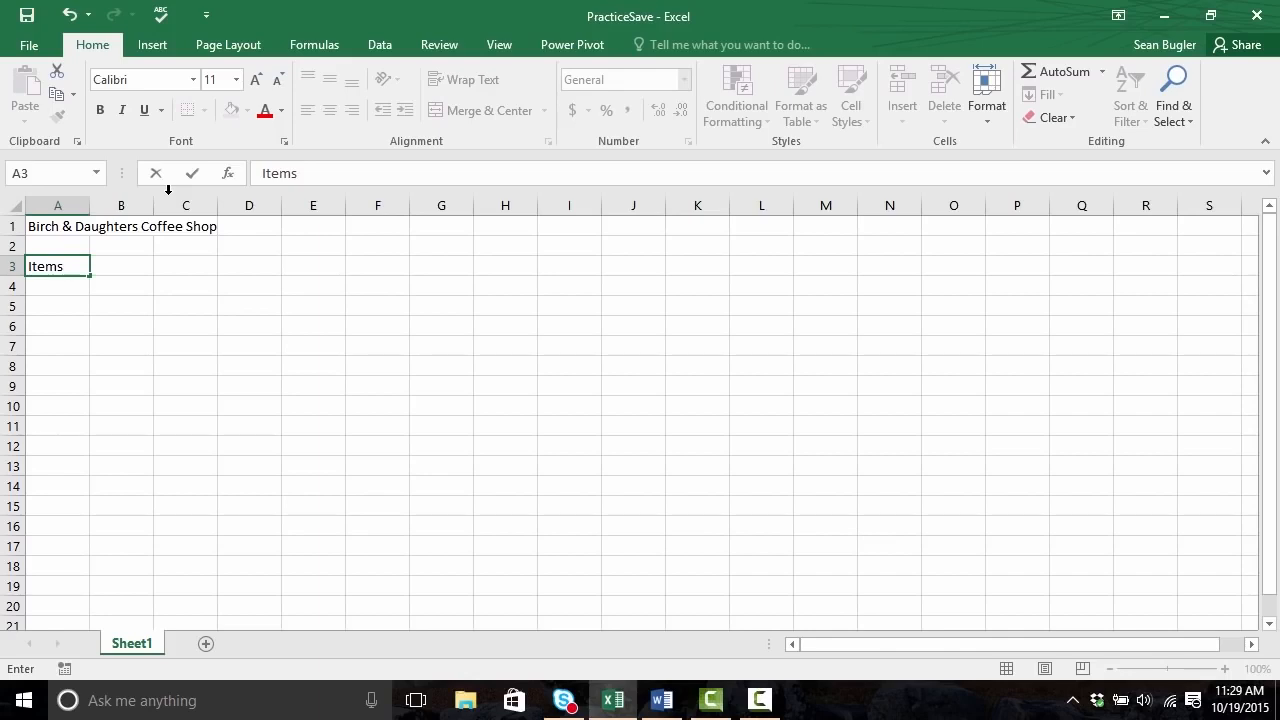
key("Return")
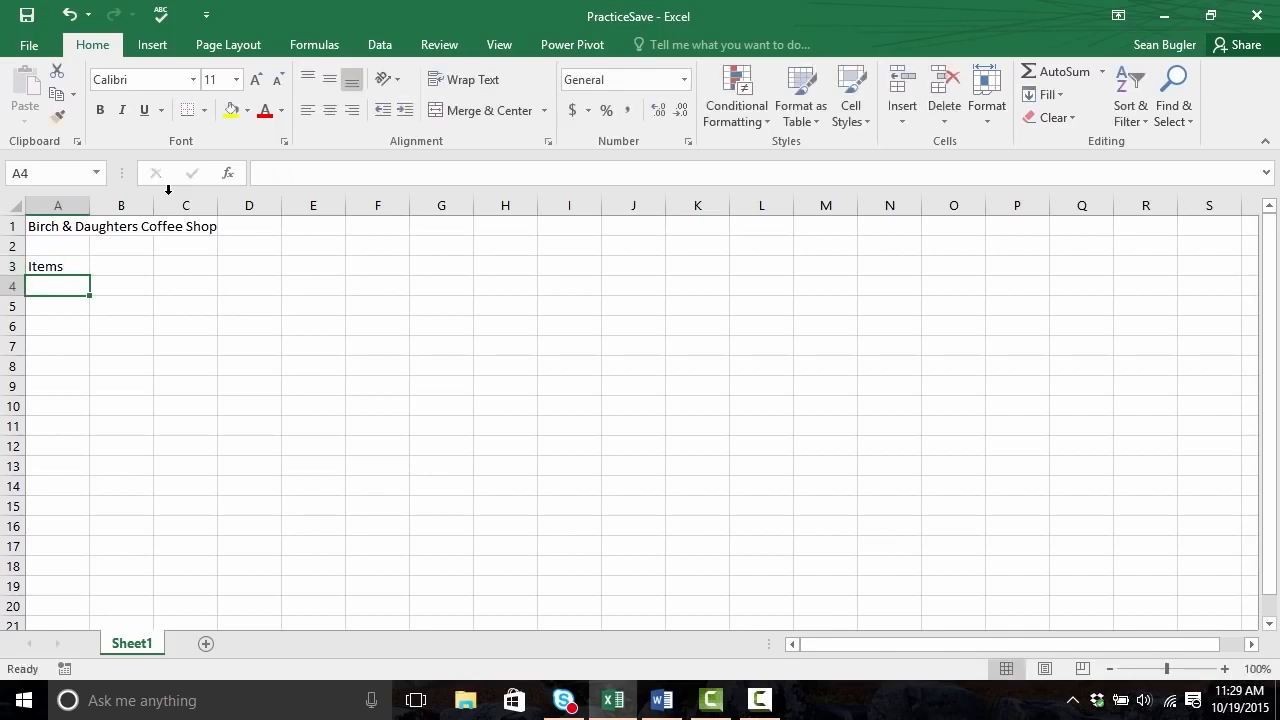
Step: List Coffee, Tea, Bagels and Crumpets in cells A4 to A7 under the Items heading
type("Coffee")
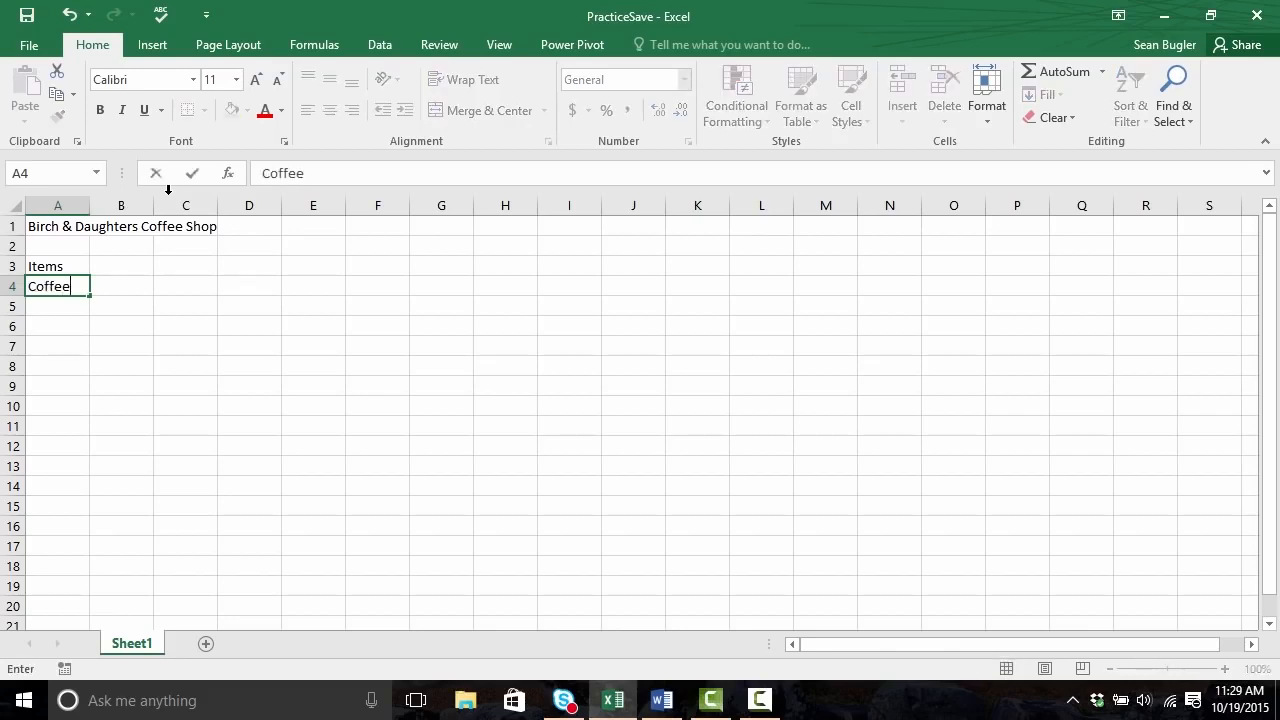
key("Return")
type("Tea")
key("Return")
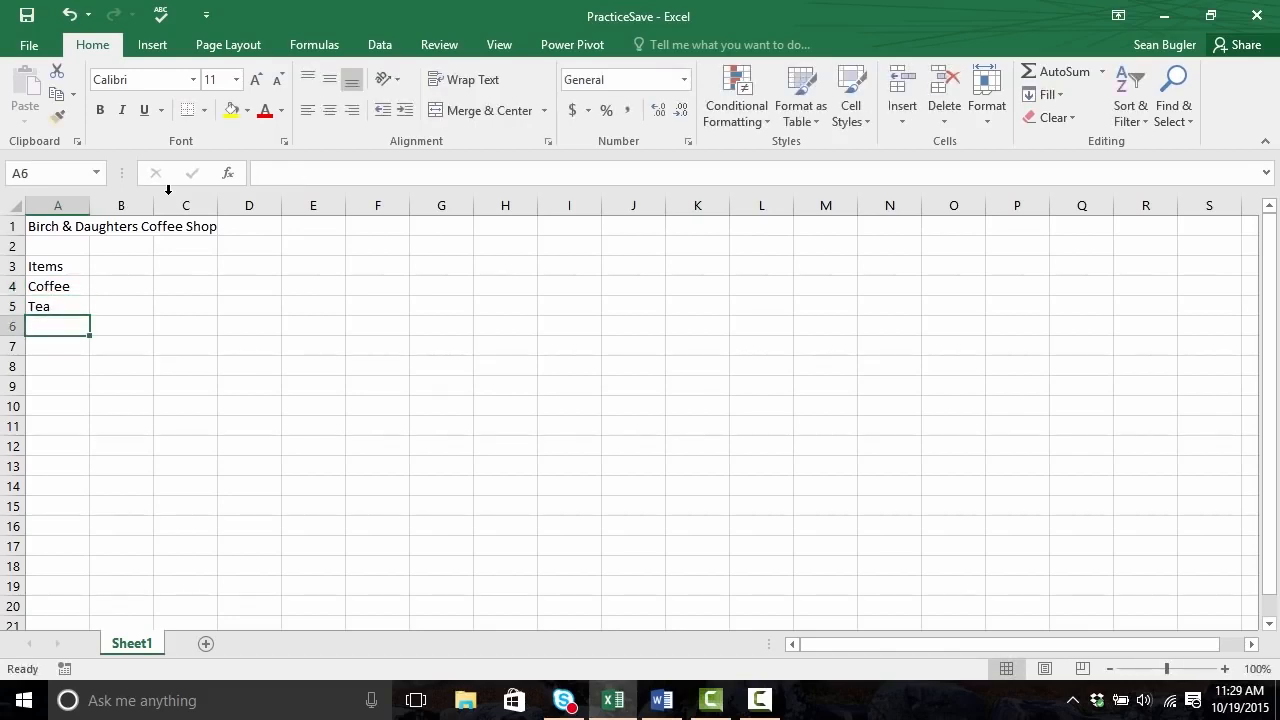
type("Bage")
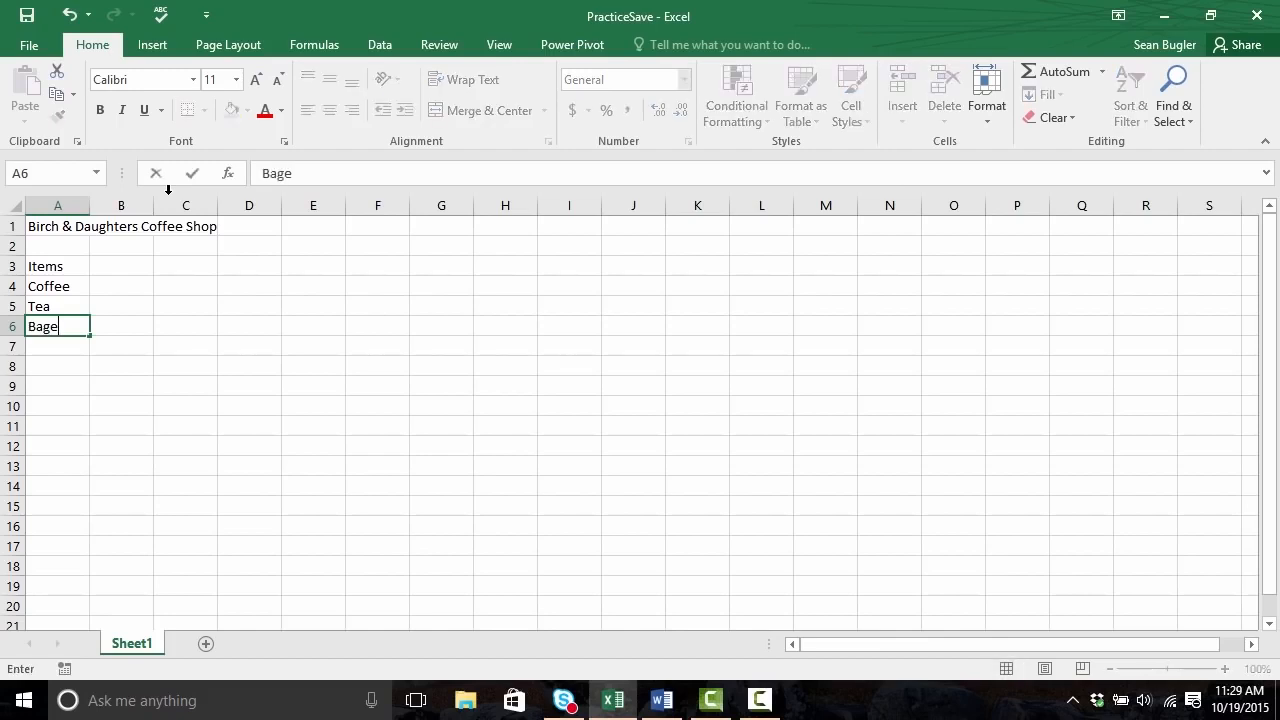
type("ls")
key("Return")
type("Crum")
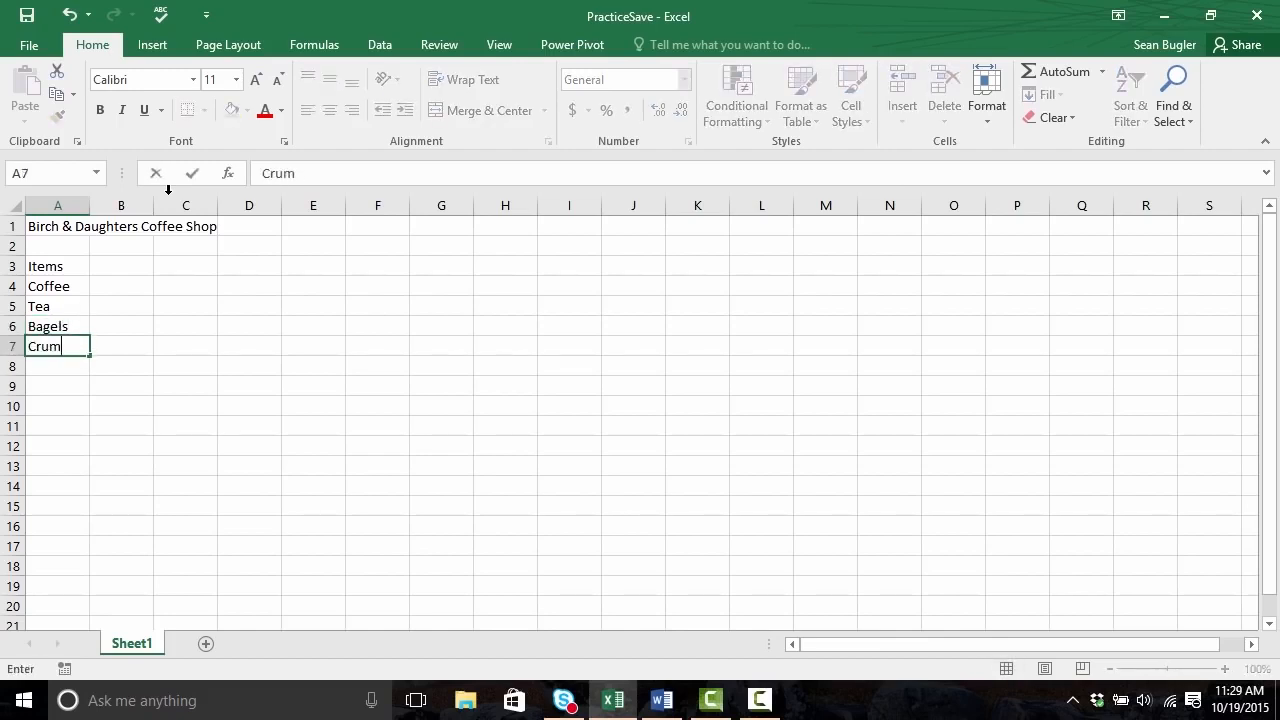
type("pets")
key("Return")
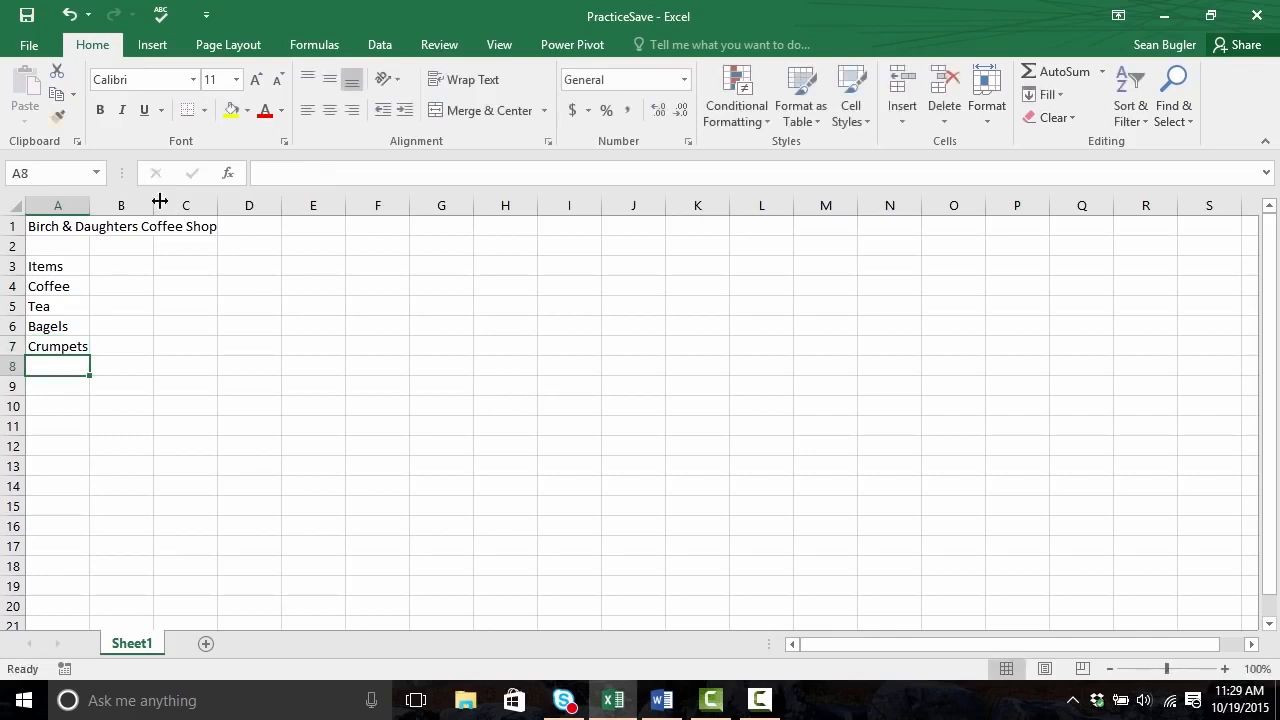
Step: Enter the column heading "Price" in cell B3
left_click(140, 272)
type("Price")
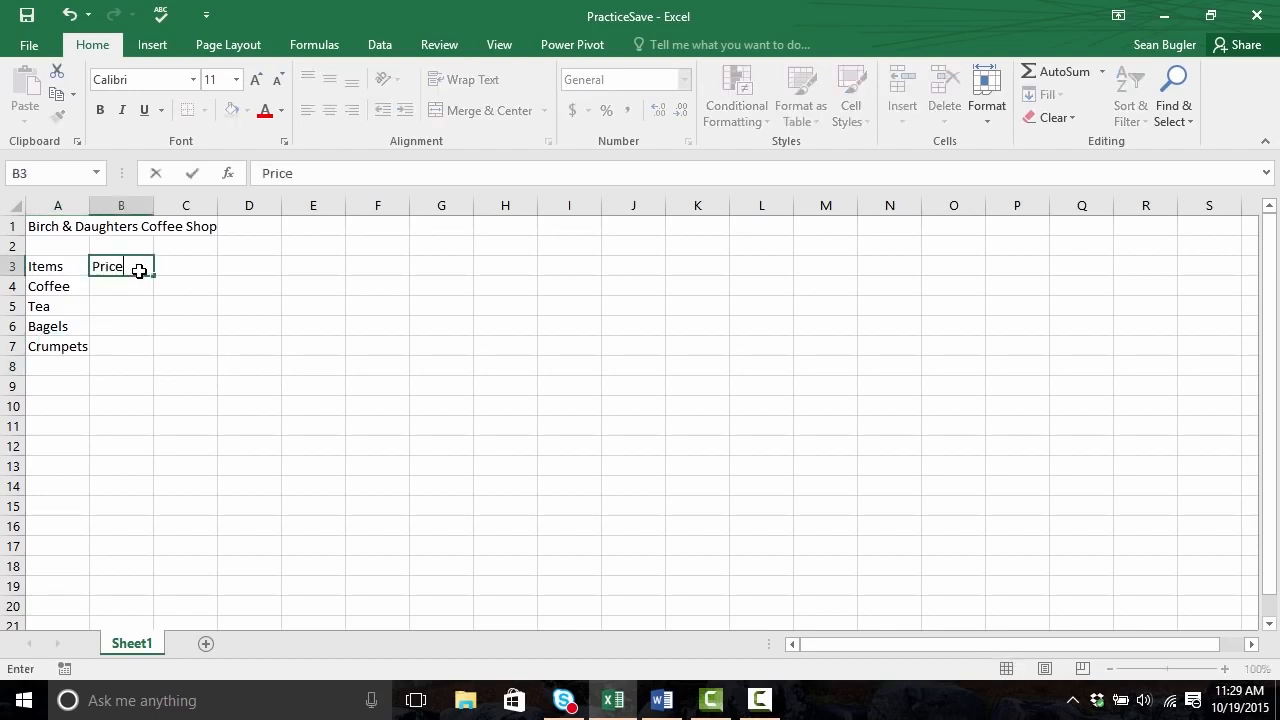
key("Return")
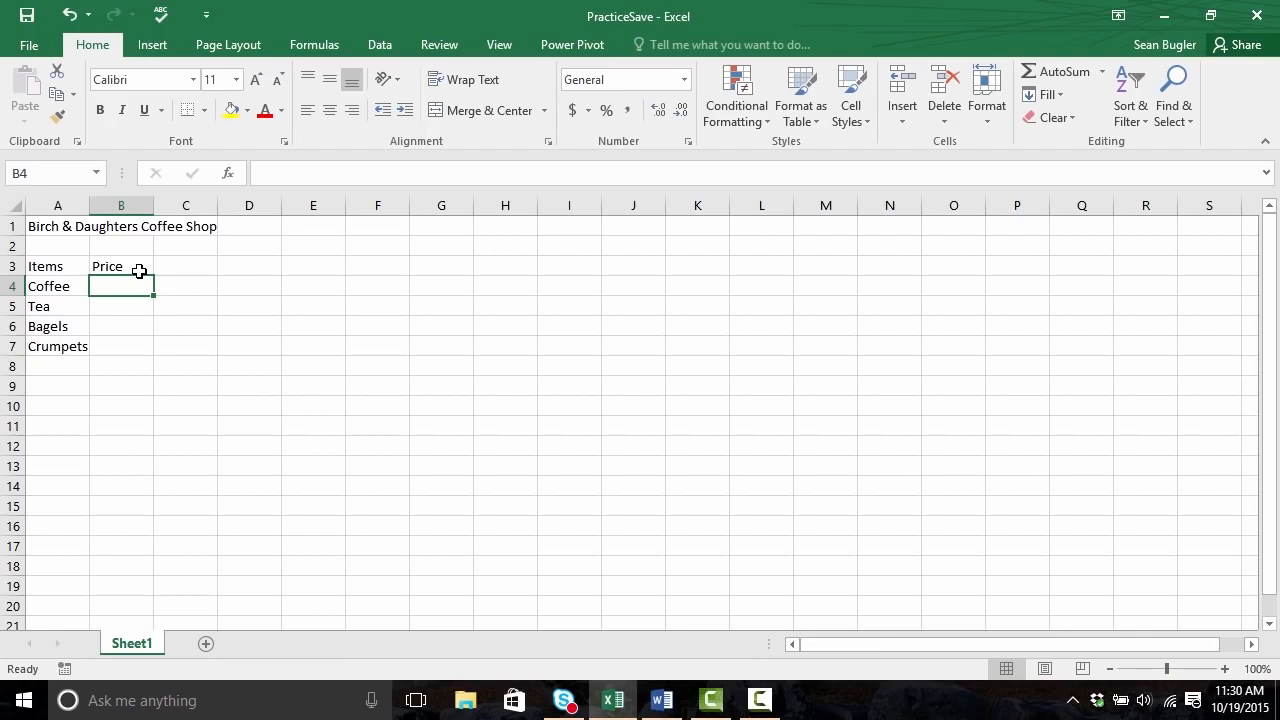
Step: Enter the price 4.00 for Coffee in B4 and 3.50 for Tea in B5
type("4.")
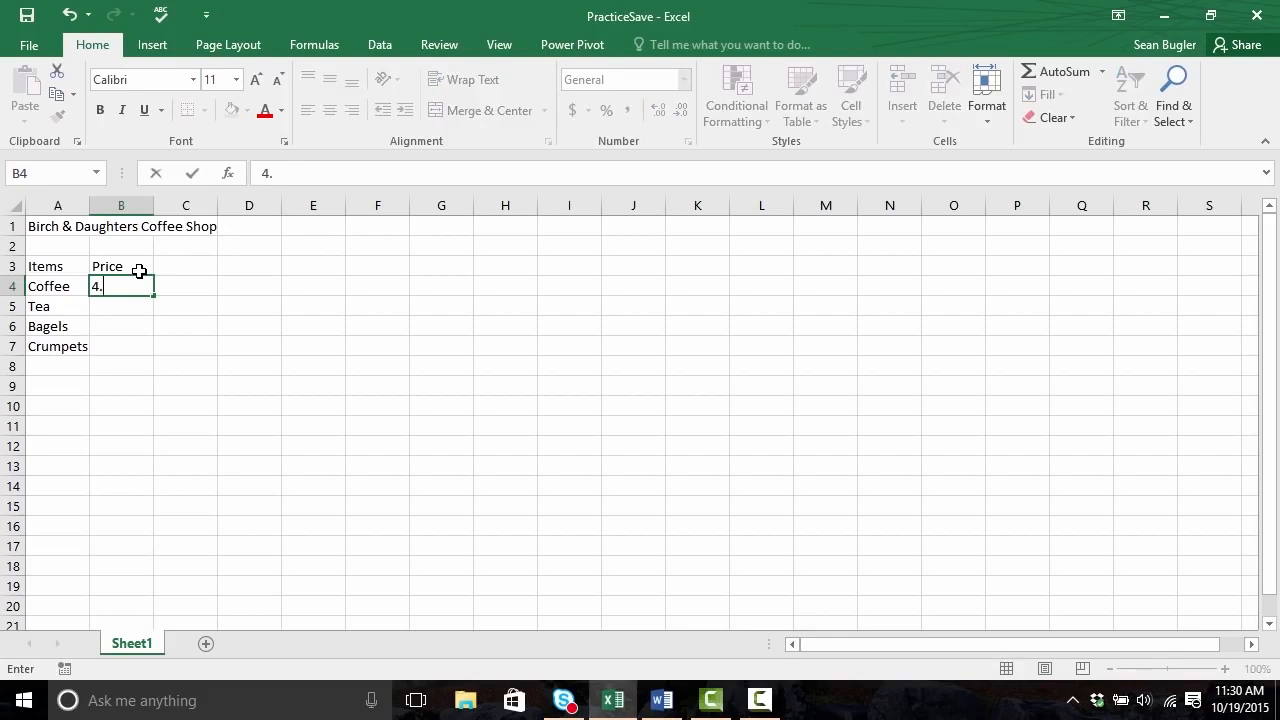
type("00")
key("Return")
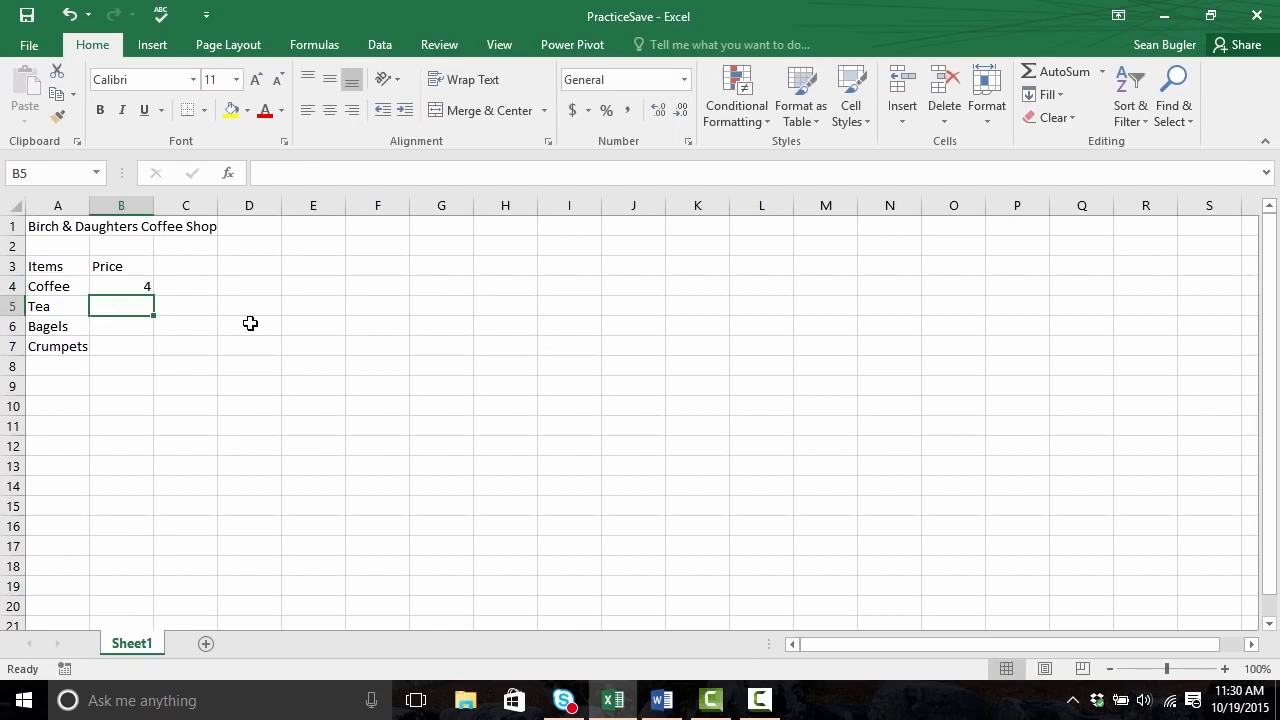
key("Up")
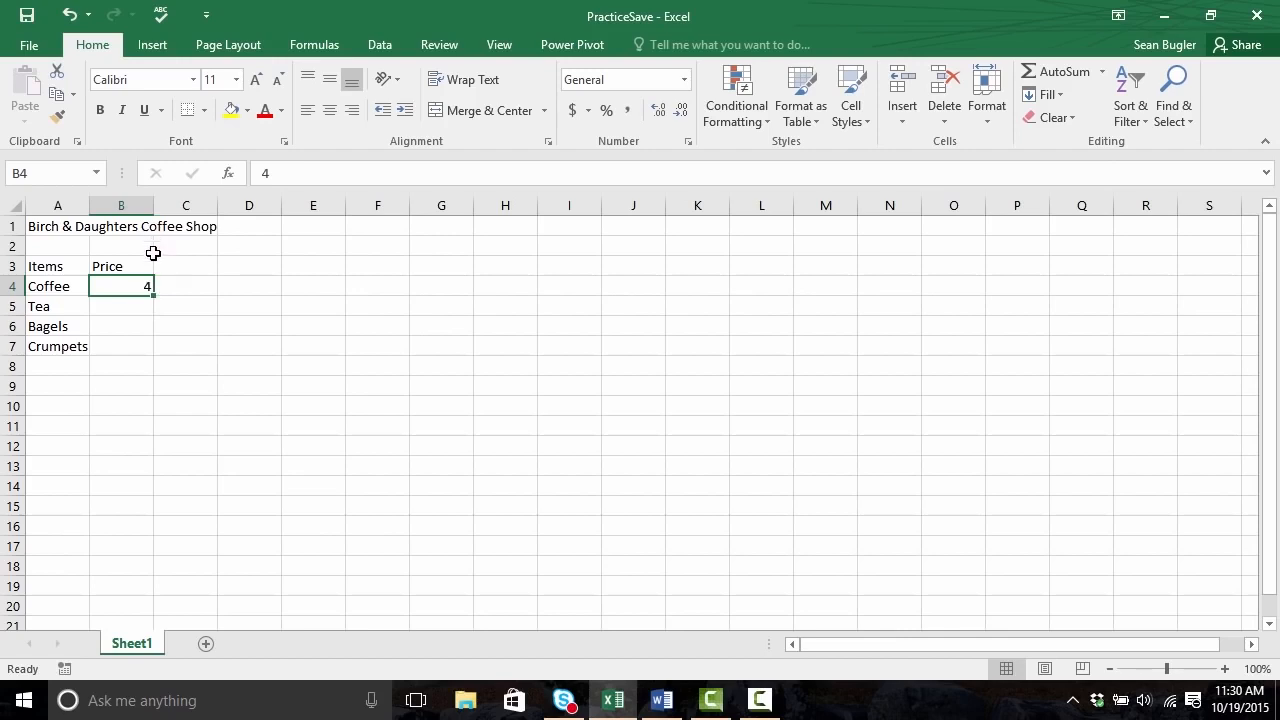
left_click(146, 301)
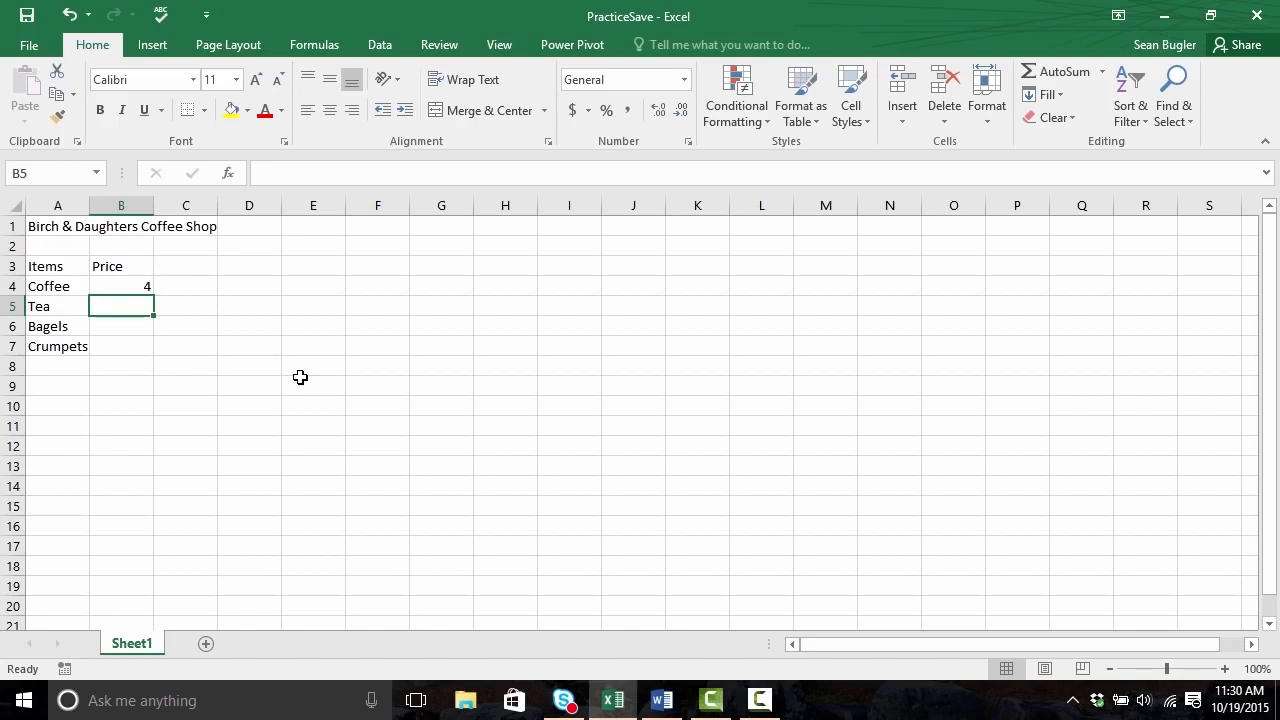
type("3.50")
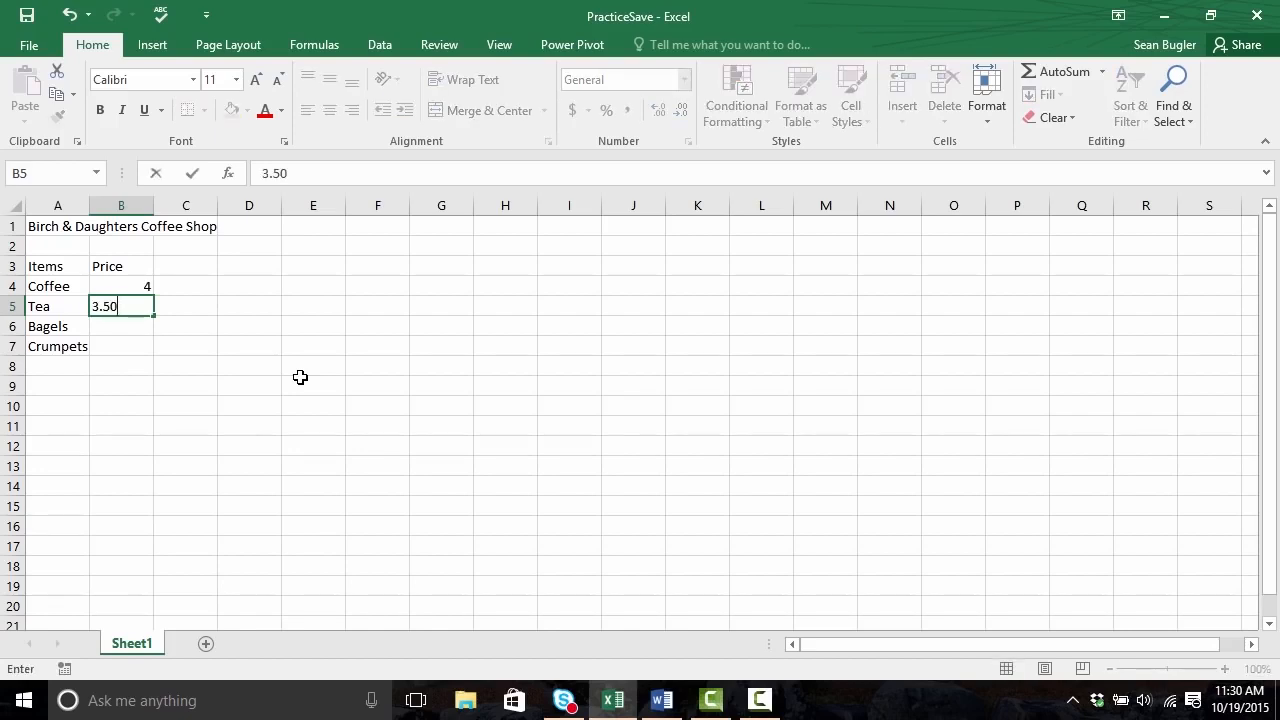
key("Return")
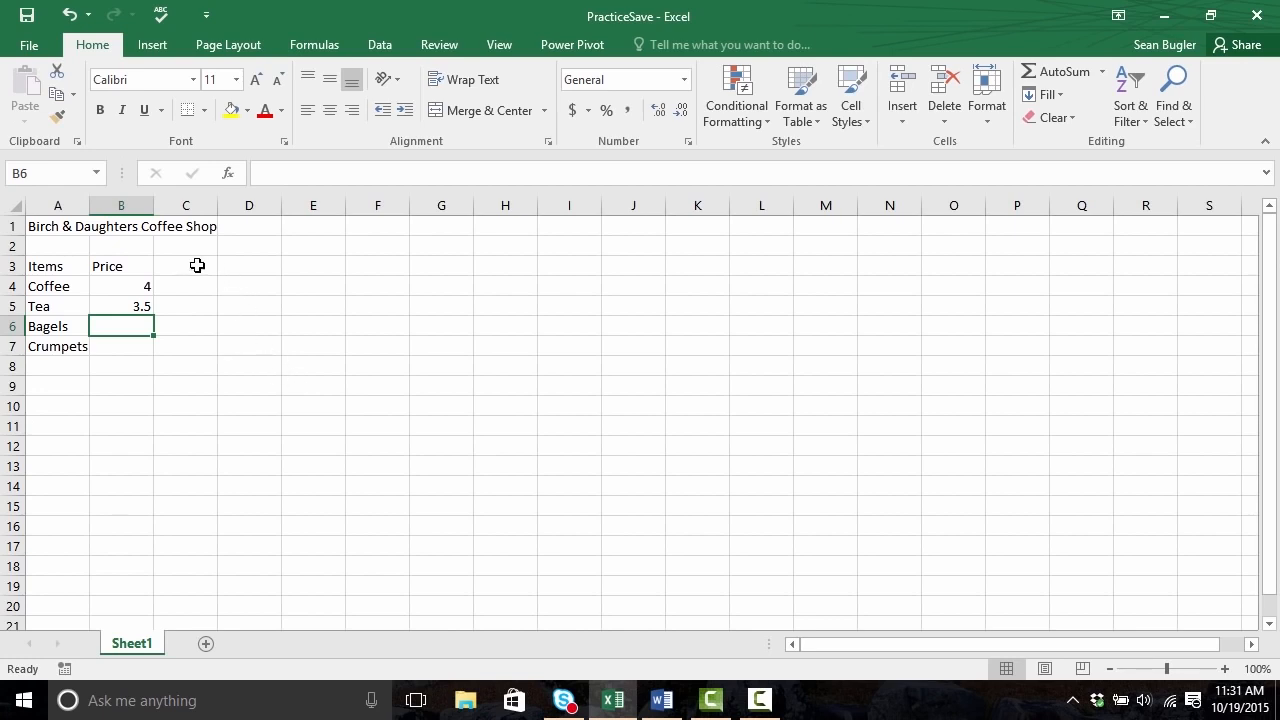
Step: Format the Coffee price in B4 as Currency with two decimal places and the $ symbol
left_click(116, 288)
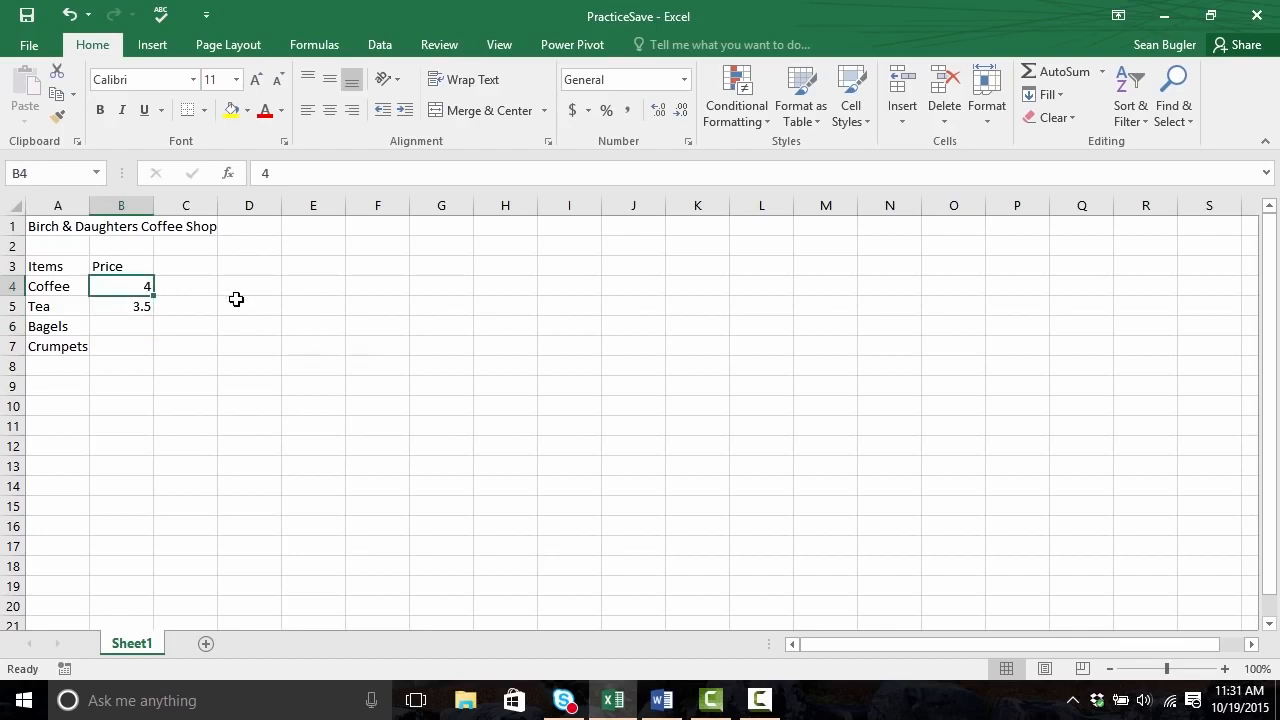
right_click(129, 288)
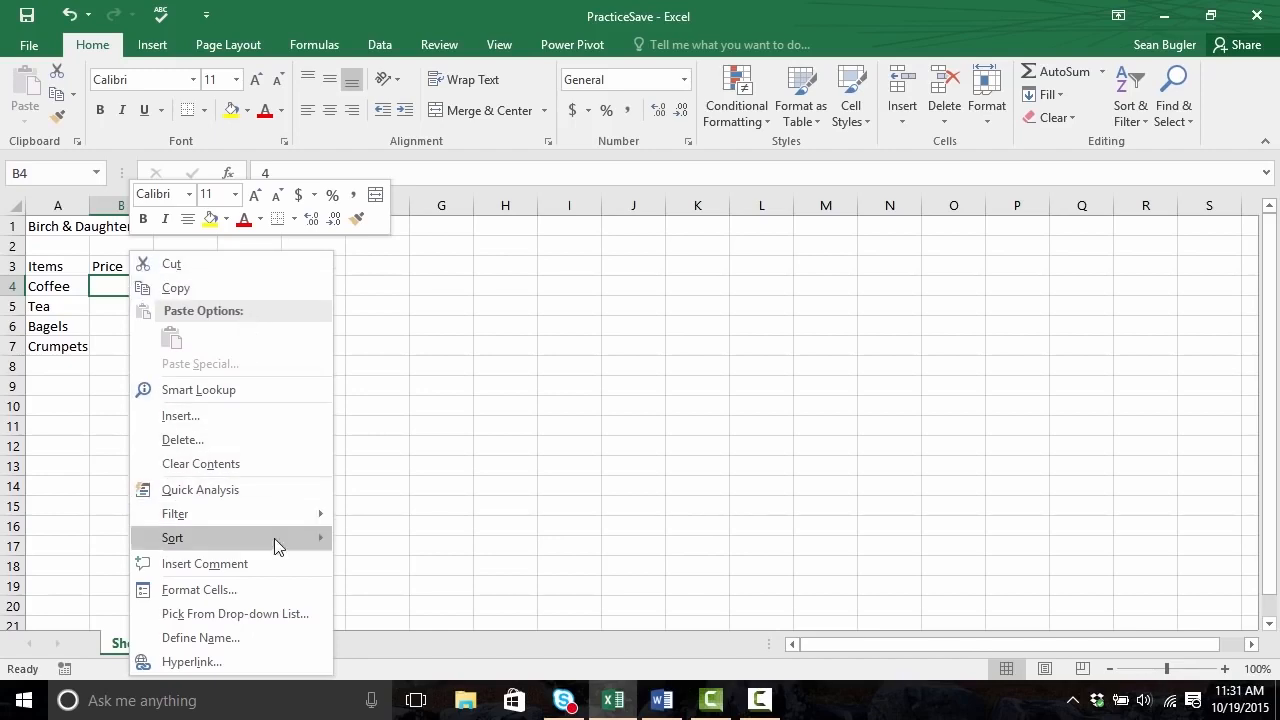
left_click(251, 598)
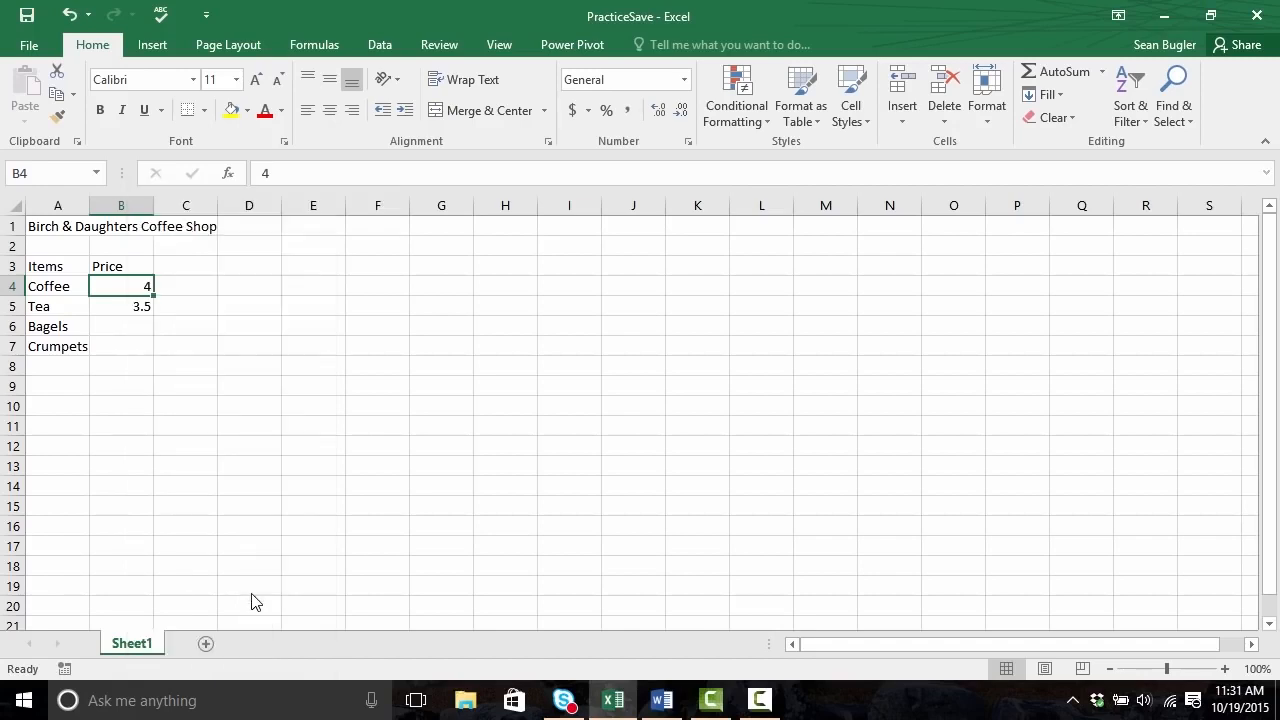
left_click_drag(175, 228, 424, 135)
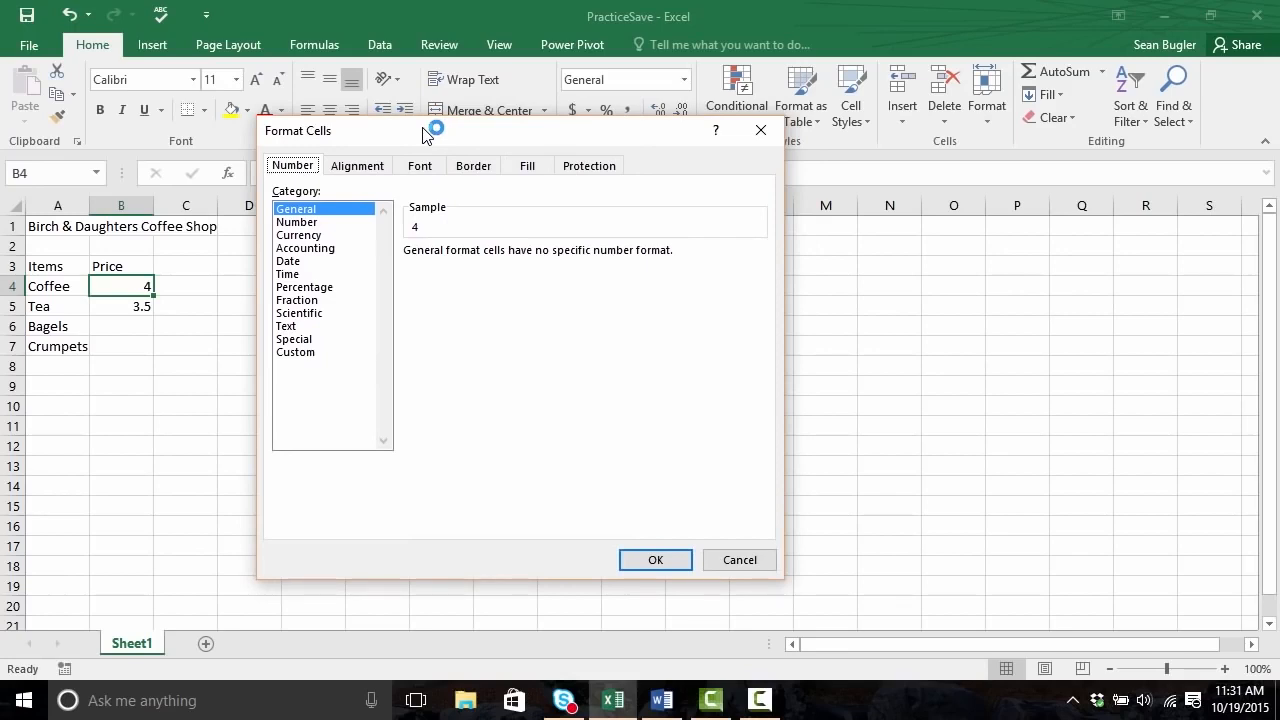
left_click(336, 223)
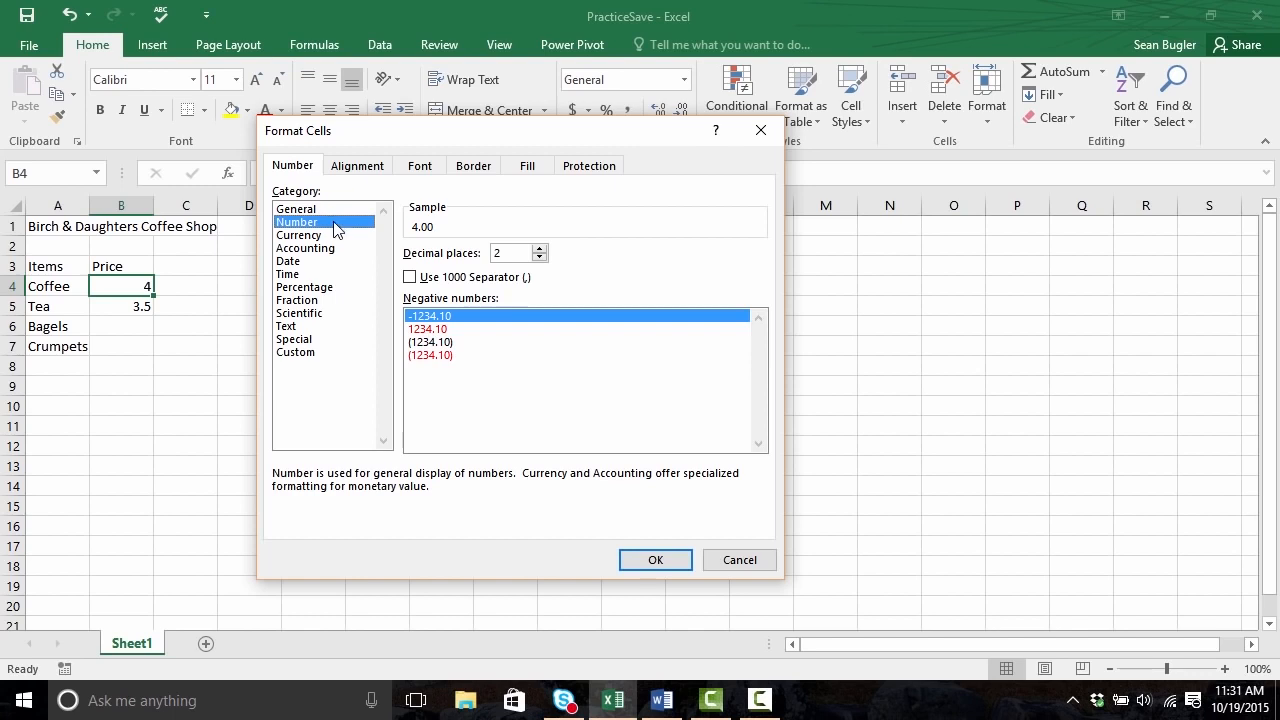
left_click(340, 237)
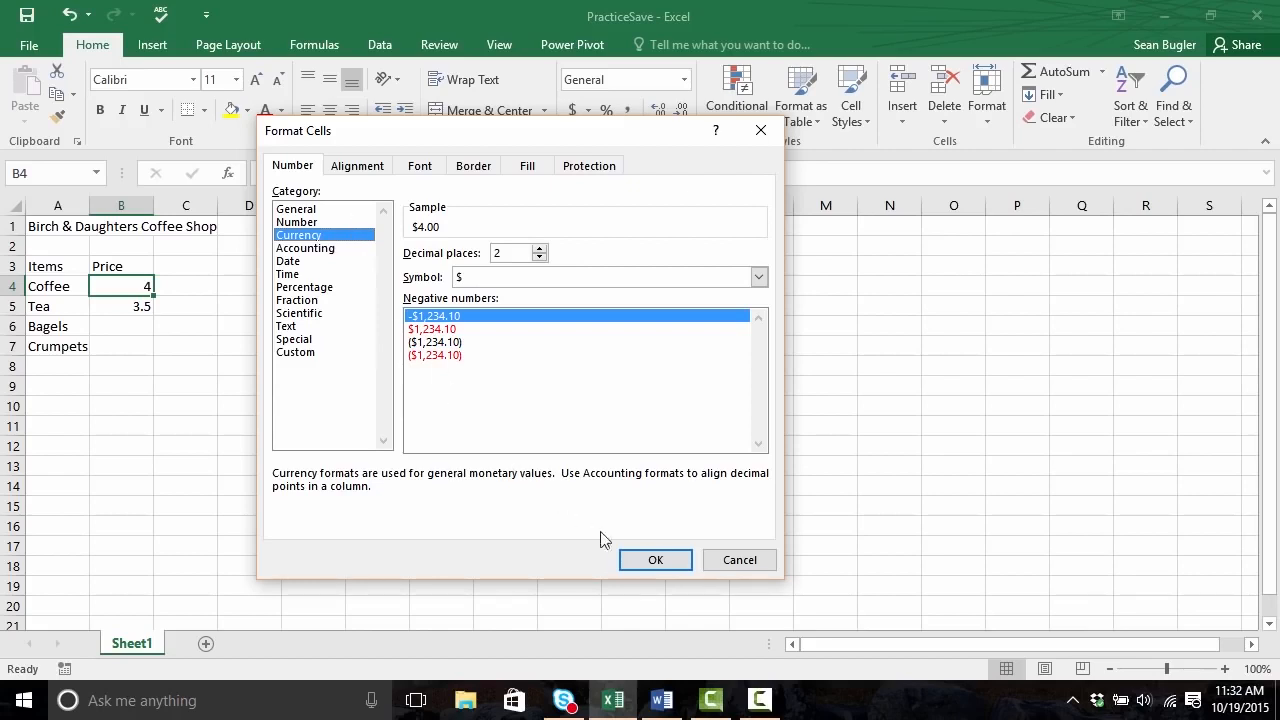
left_click(638, 562)
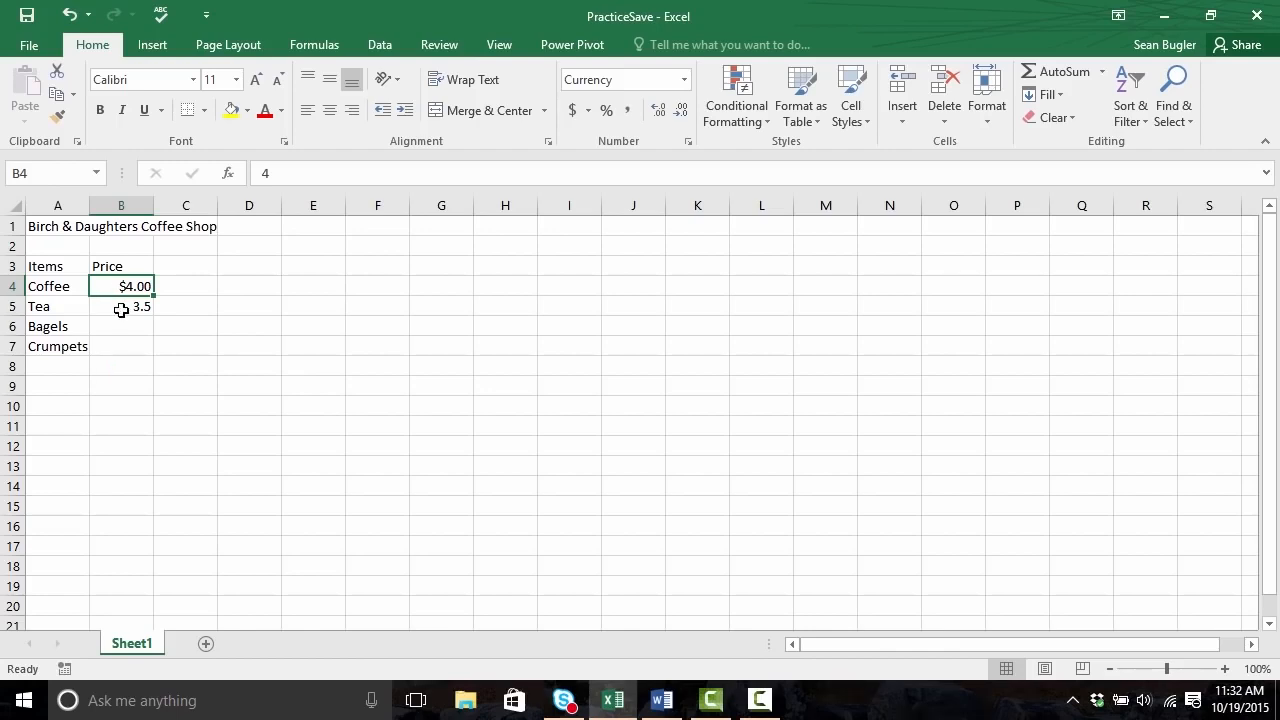
Step: Format the price cells B5 to B7 as Currency
left_click_drag(119, 306, 126, 346)
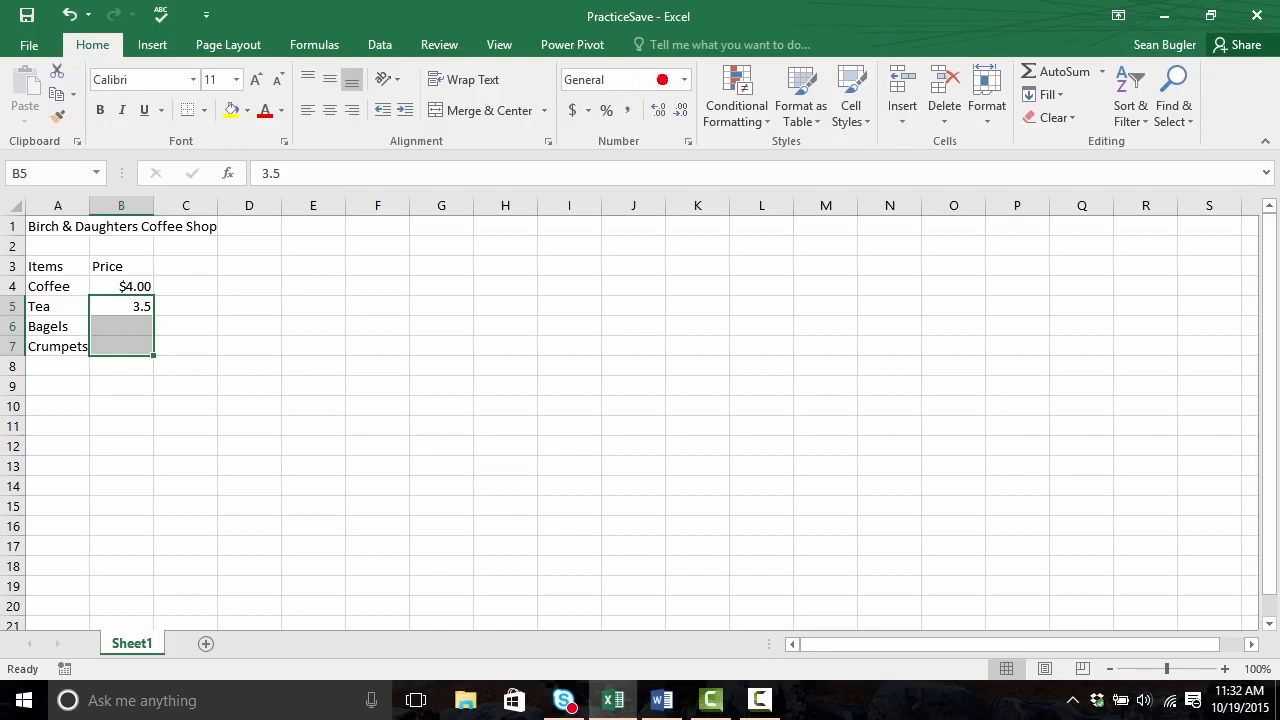
left_click(685, 84)
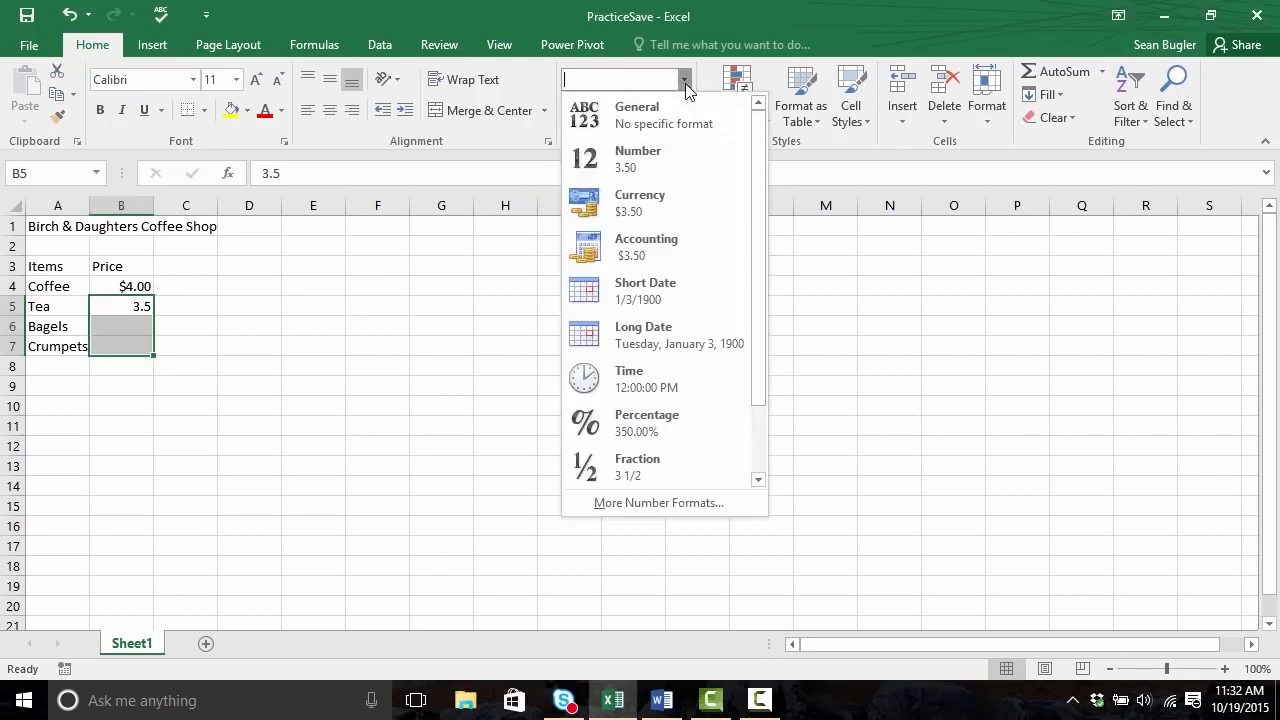
left_click(678, 200)
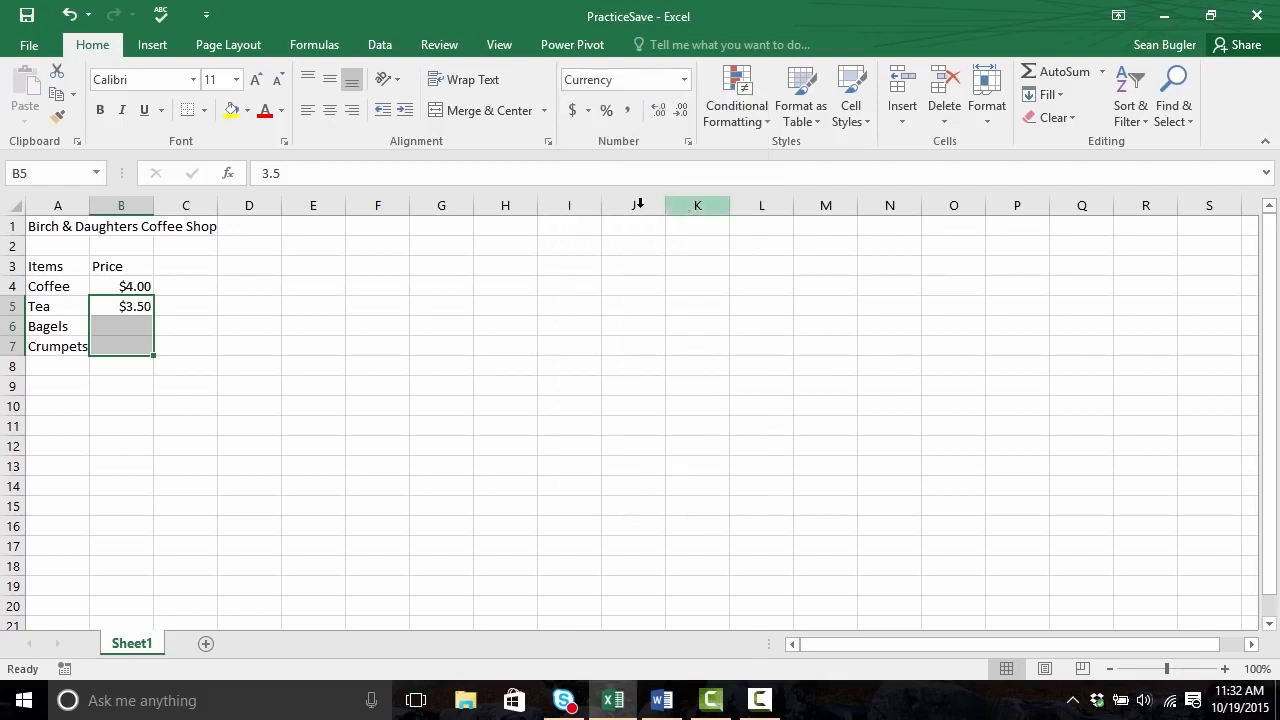
Step: Enter the price 2.50 for Bagels in B6 and 2.75 for Crumpets in B7
left_click(132, 327)
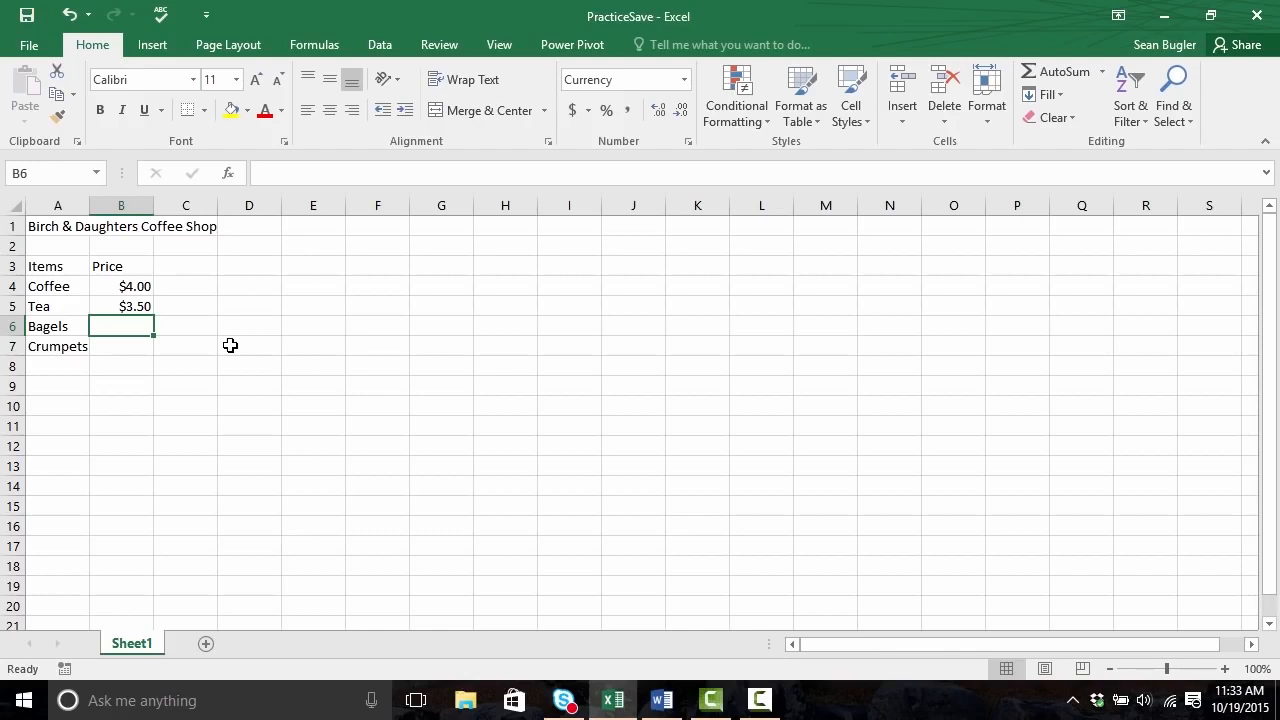
type("2.50")
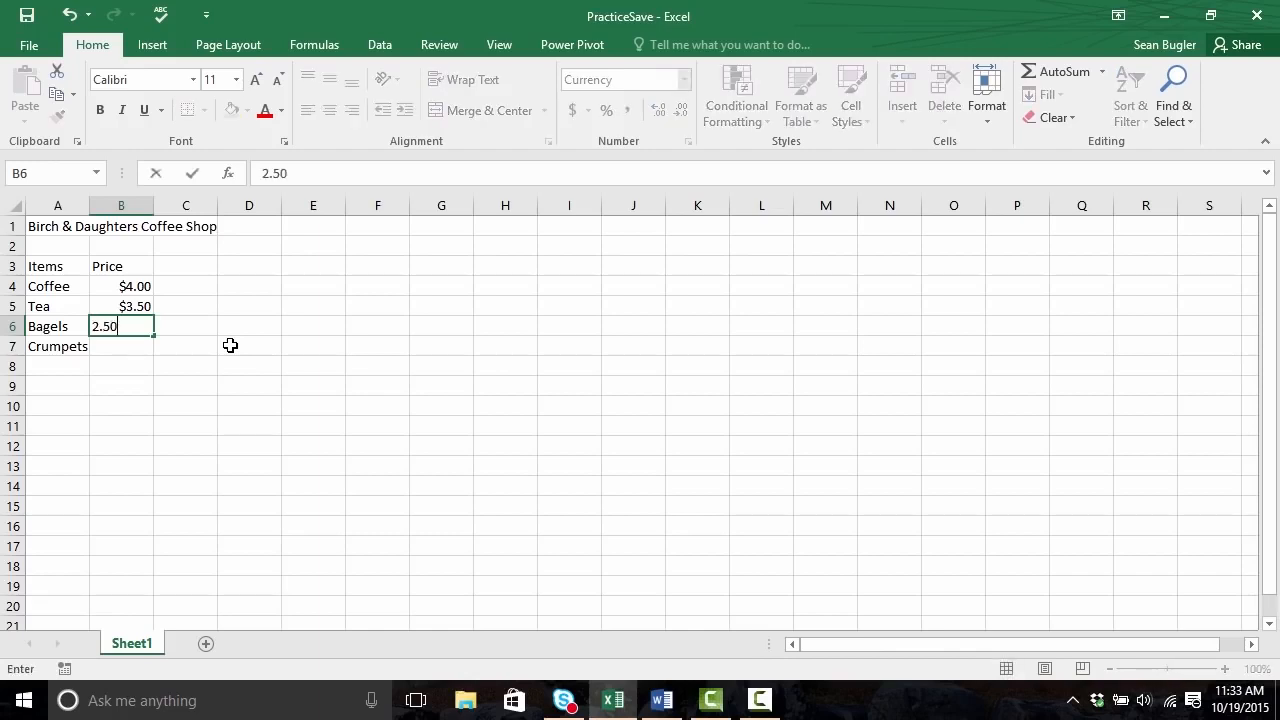
key("Return")
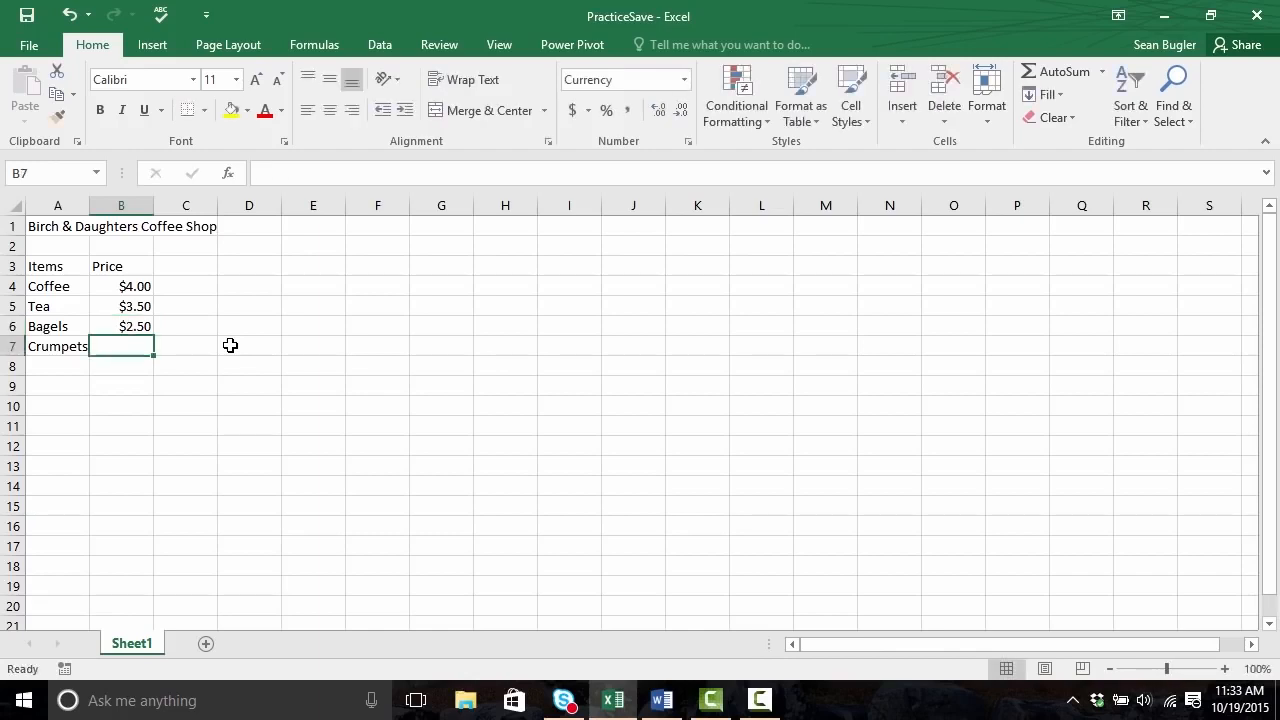
type("2.75")
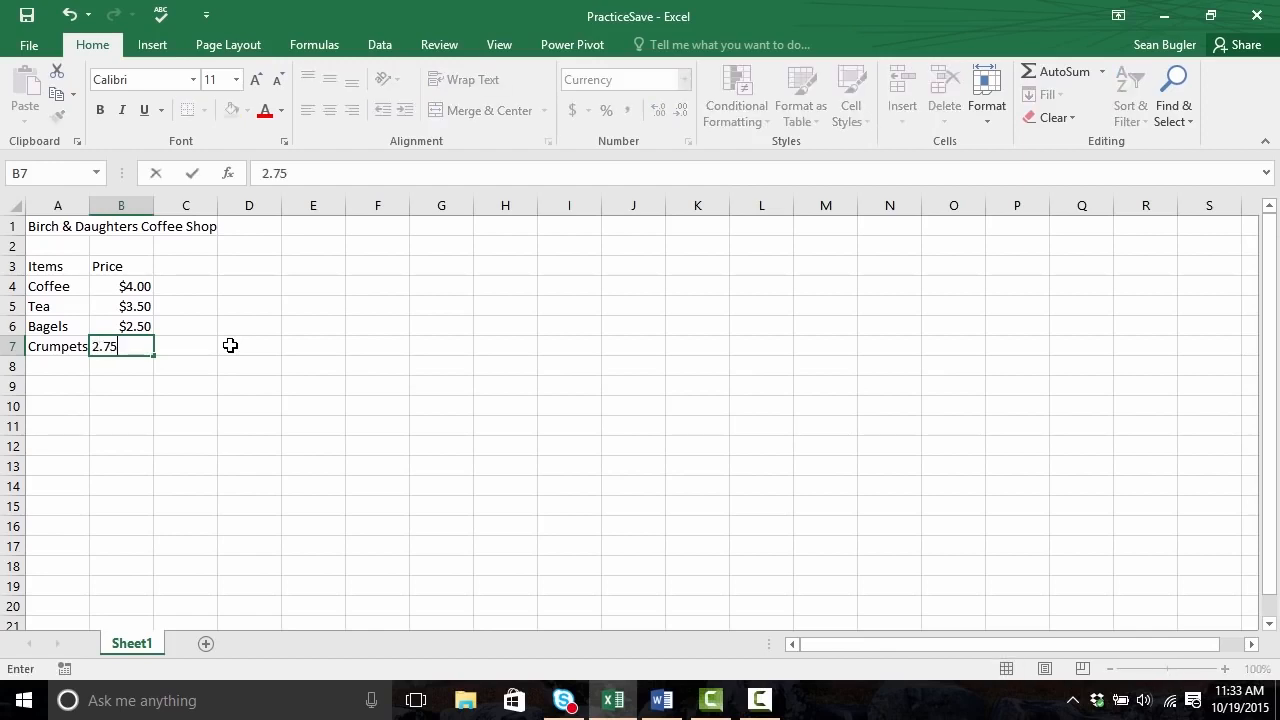
key("Return")
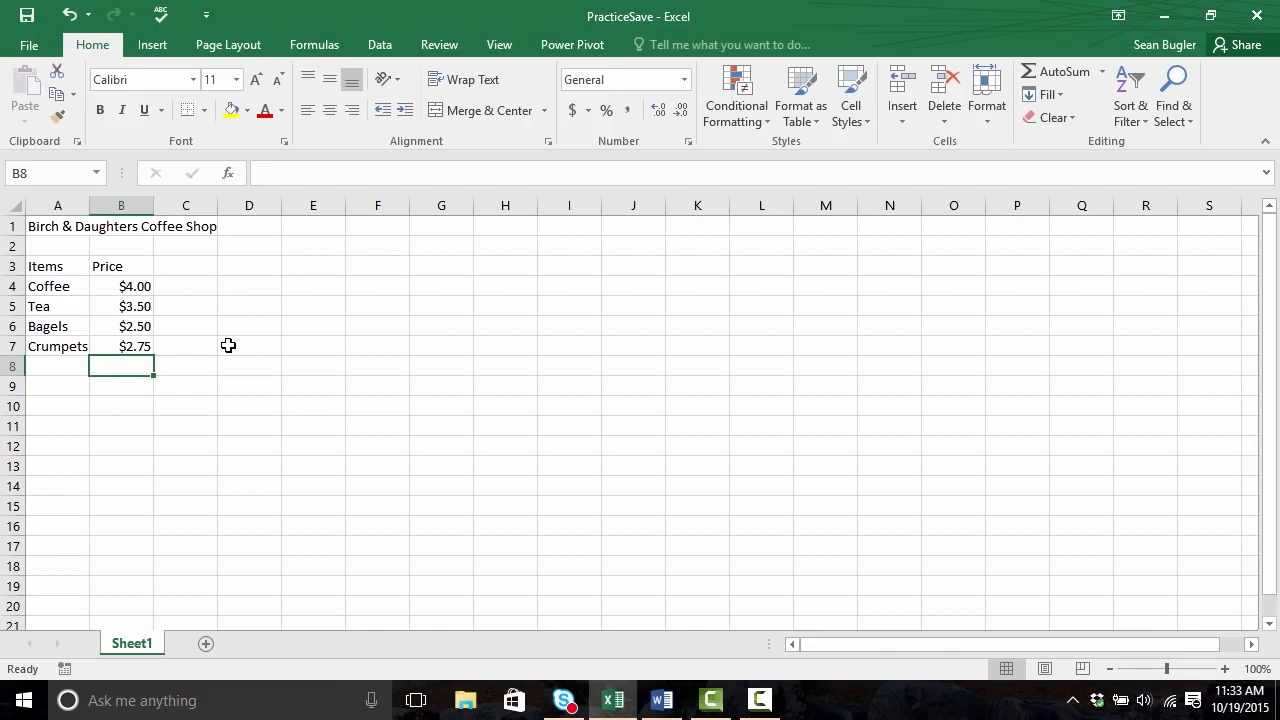
Step: Review the Currency settings of the Coffee price in B4 and the available number formats without changing anything
key("Up")
key("Up")
key("Up")
key("Up")
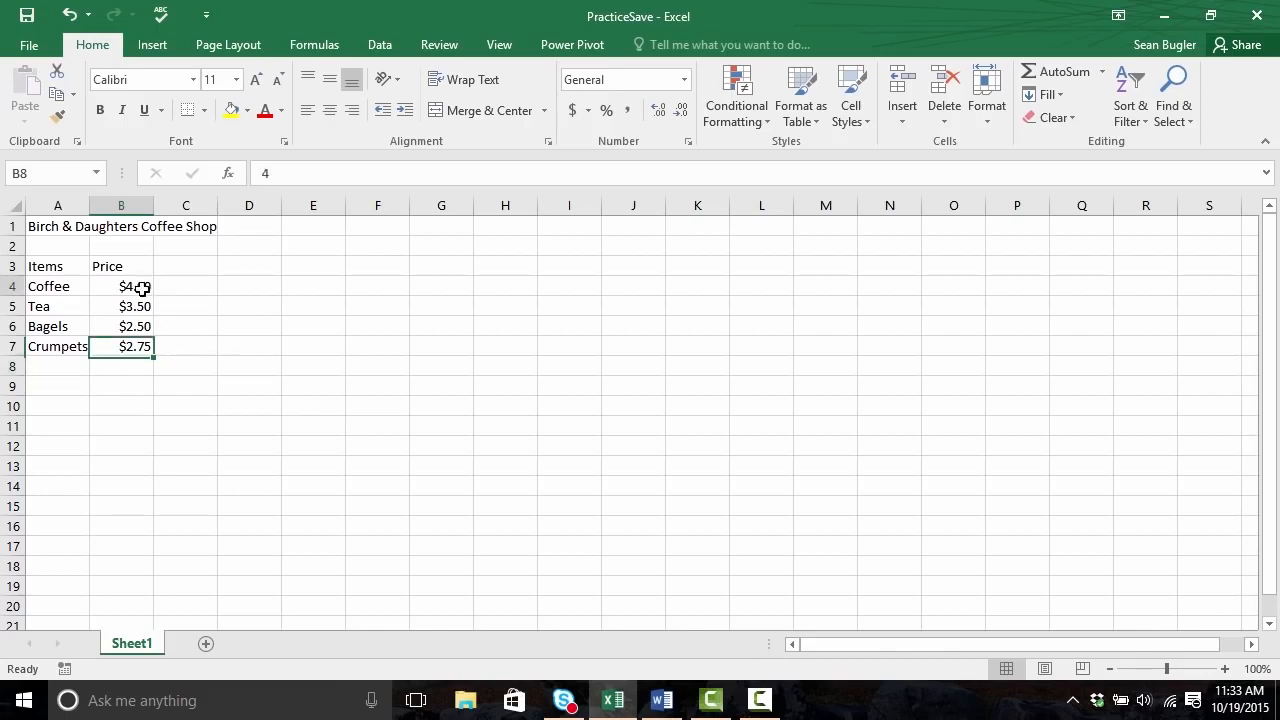
right_click(142, 288)
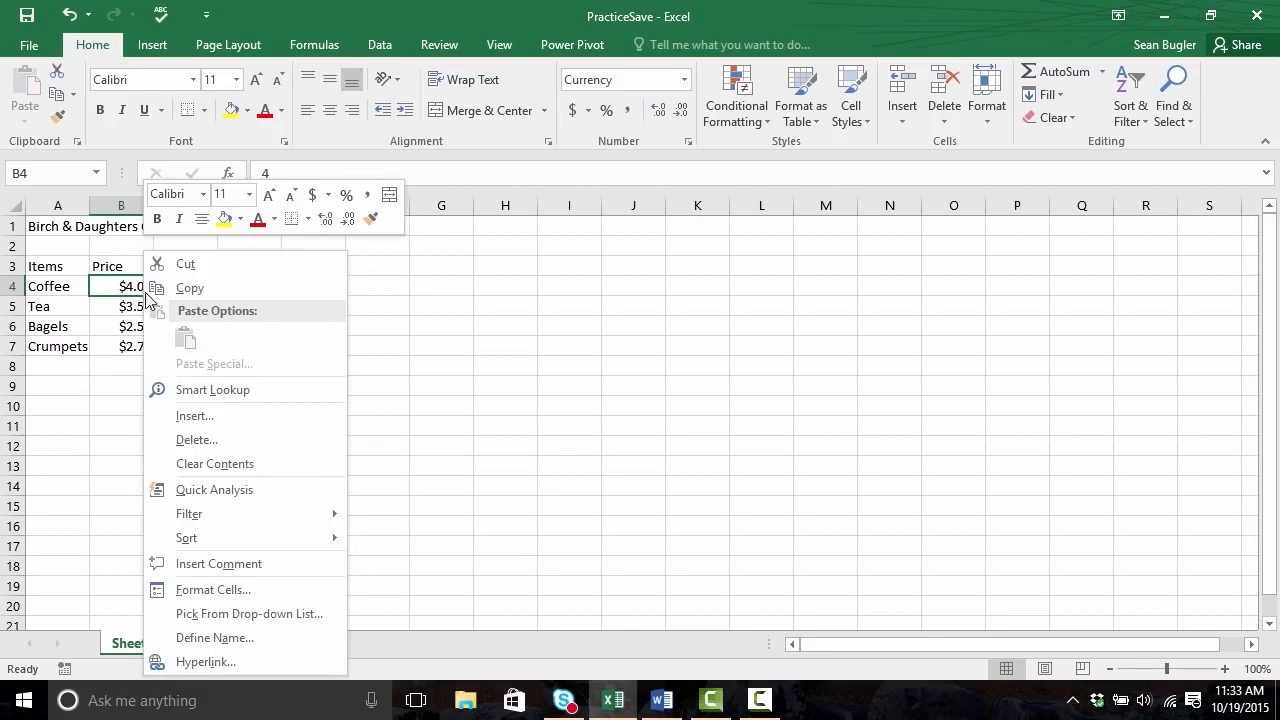
left_click(282, 592)
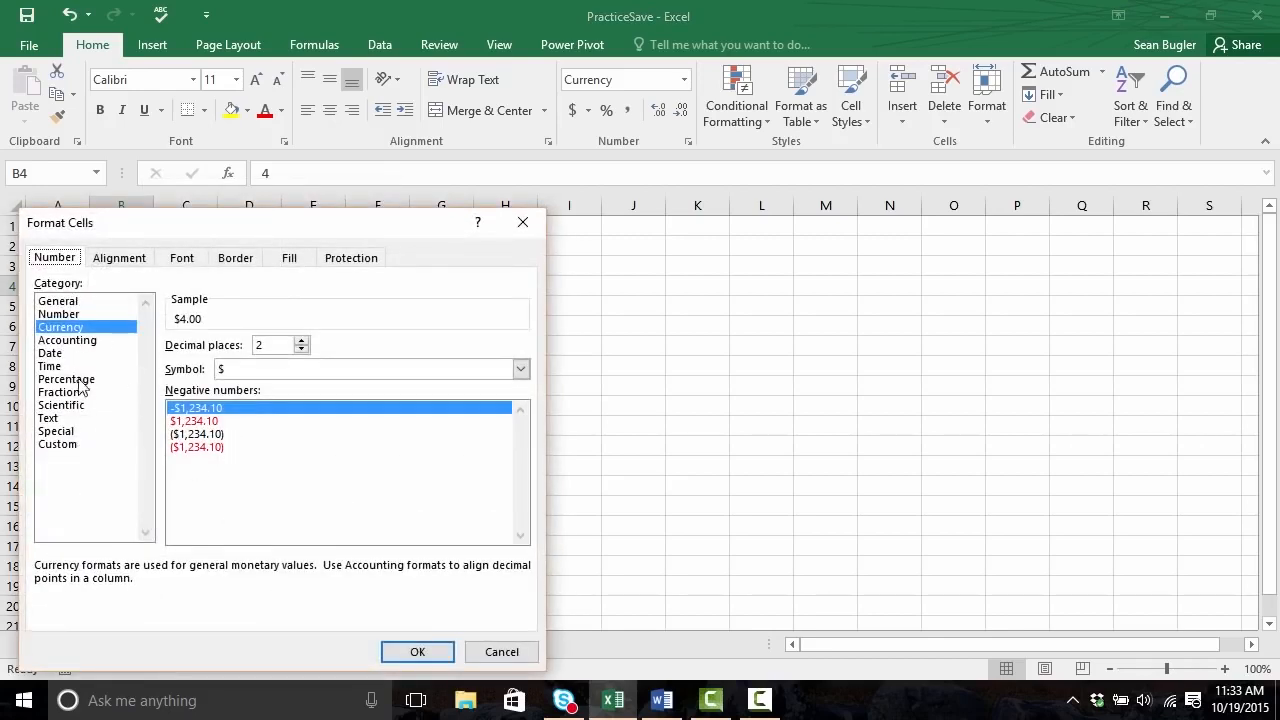
left_click(503, 652)
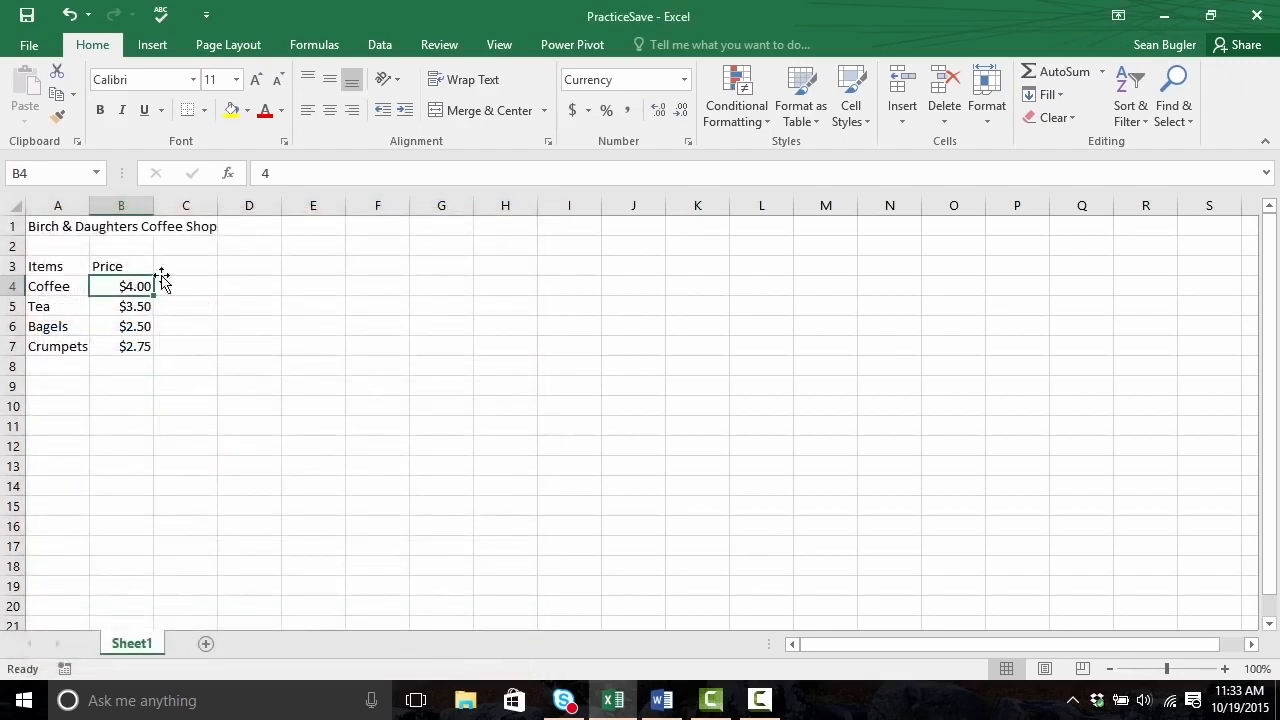
left_click(685, 80)
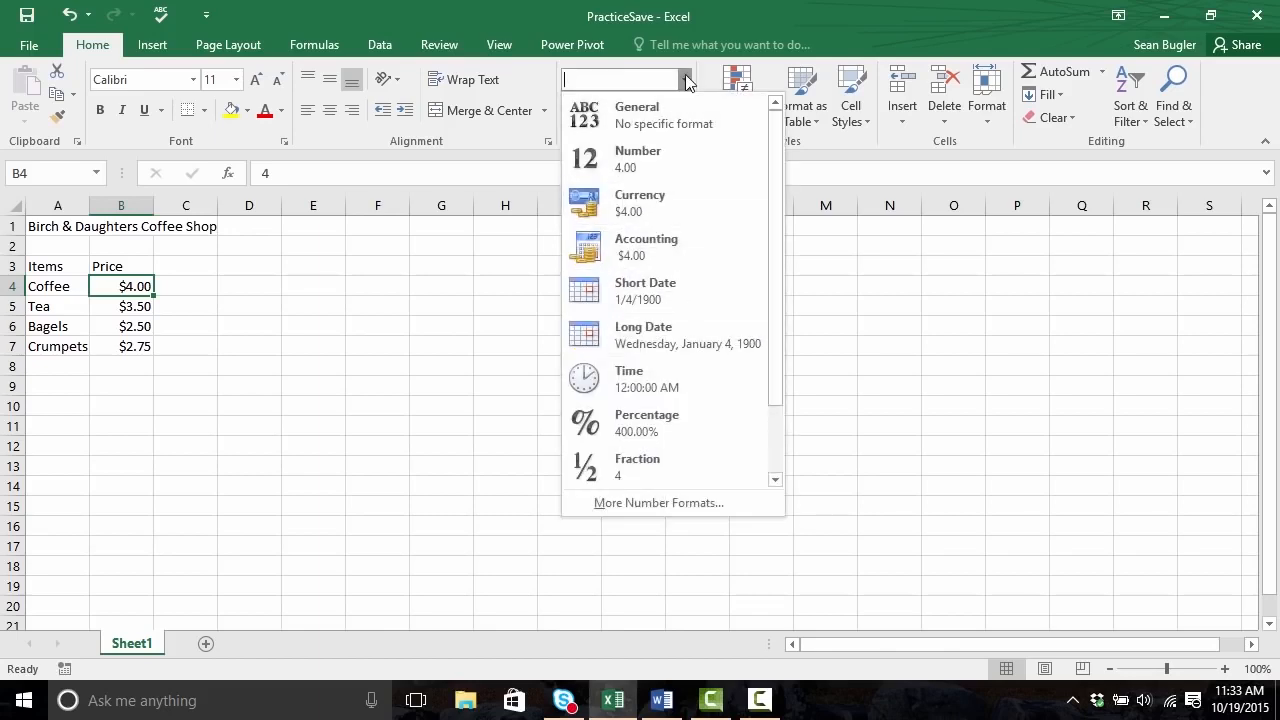
left_click(685, 82)
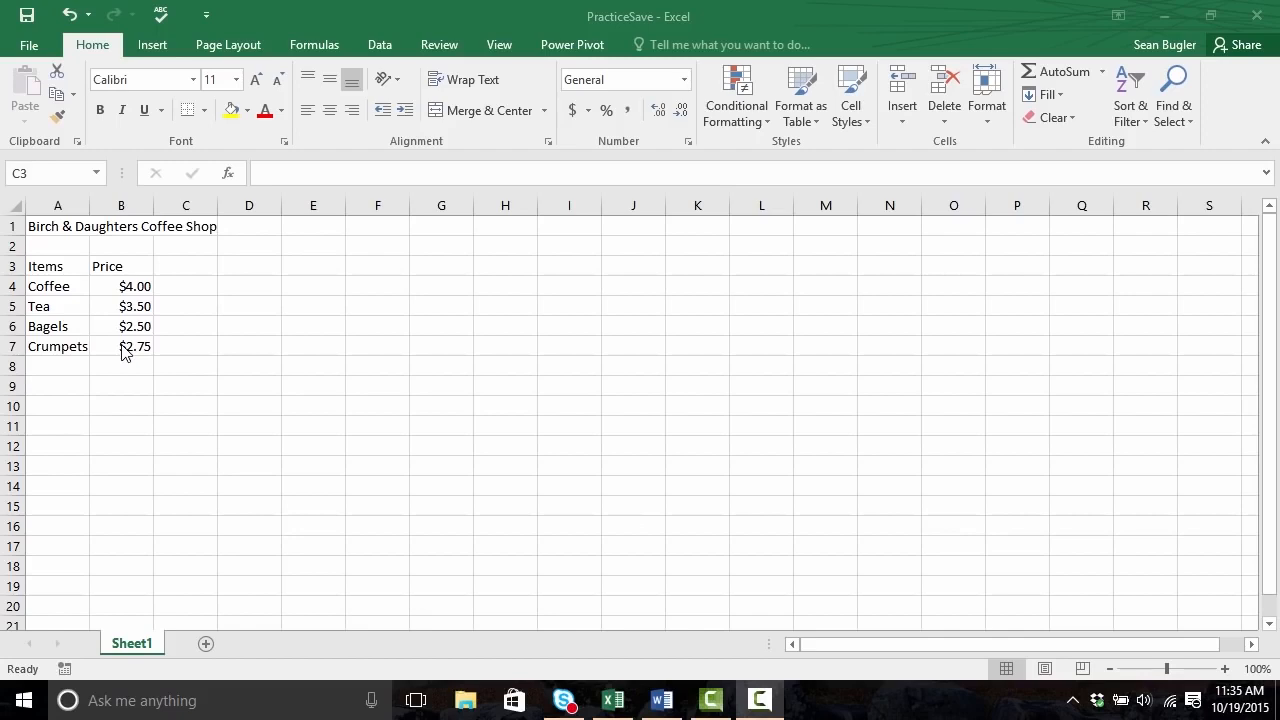
Step: Clear the Crumpets entry in A7 and undo the deletion
left_click(35, 343)
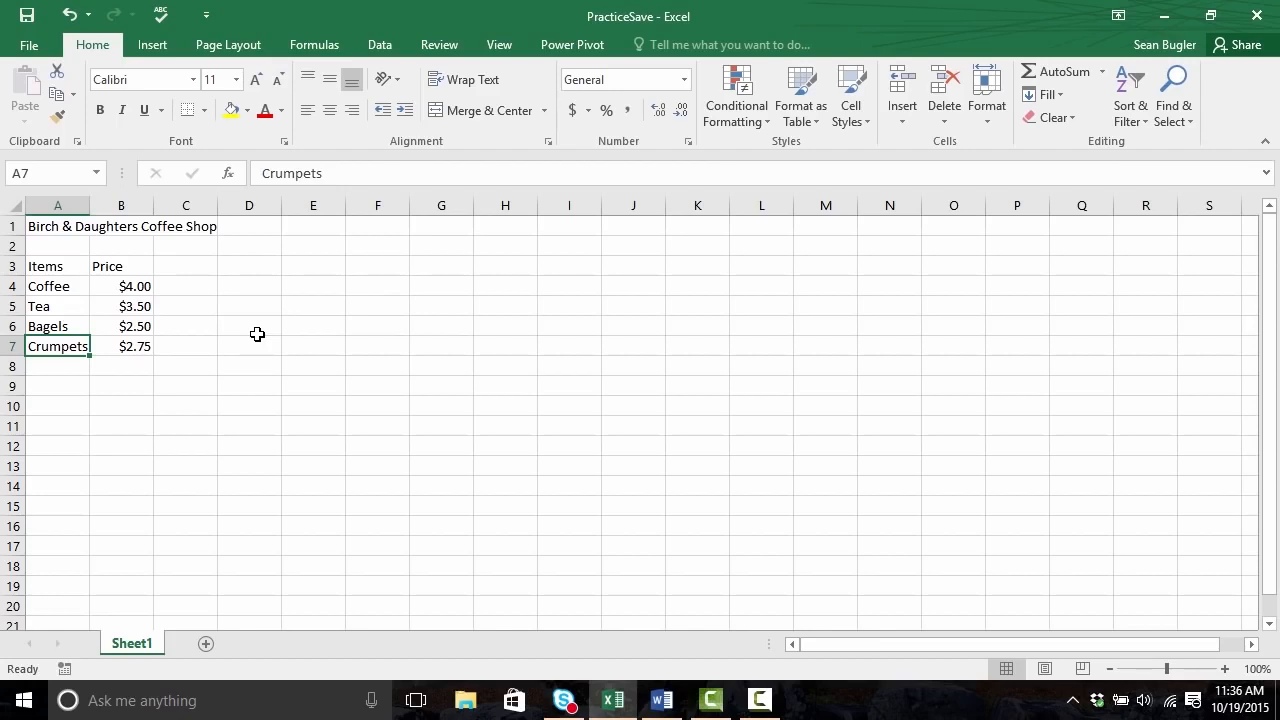
key("BackSpace")
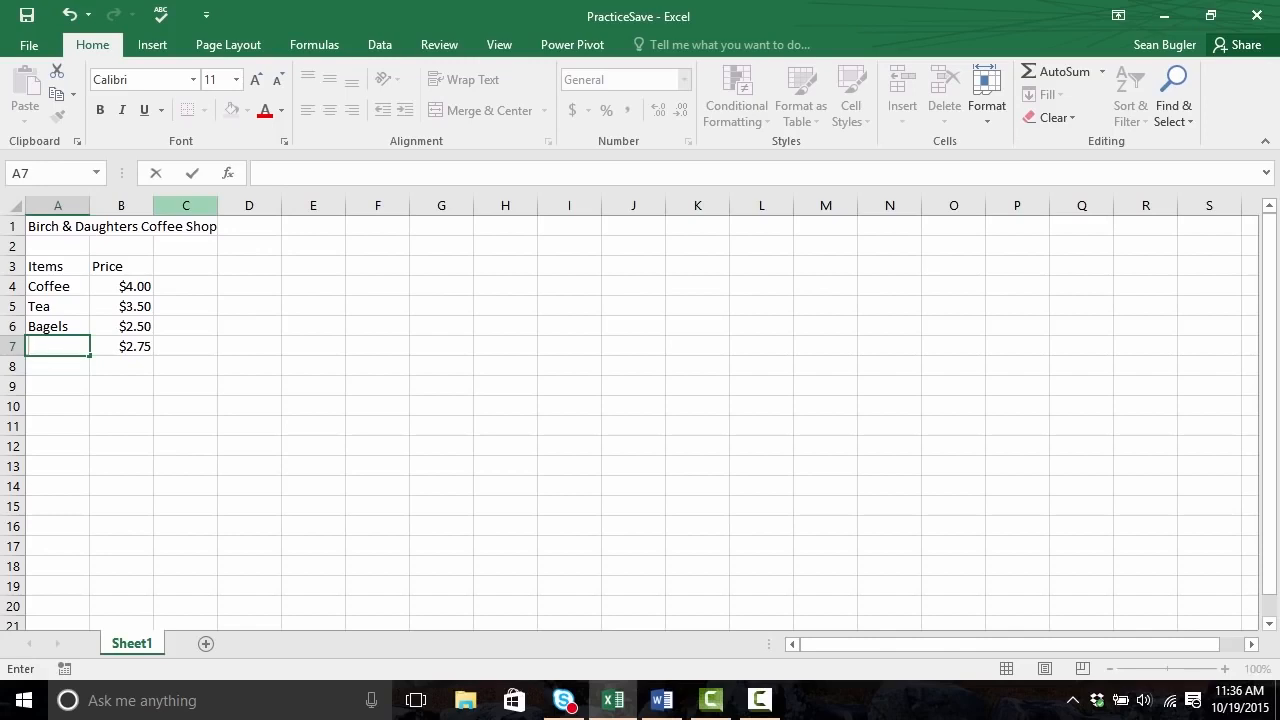
key("ctrl+z")
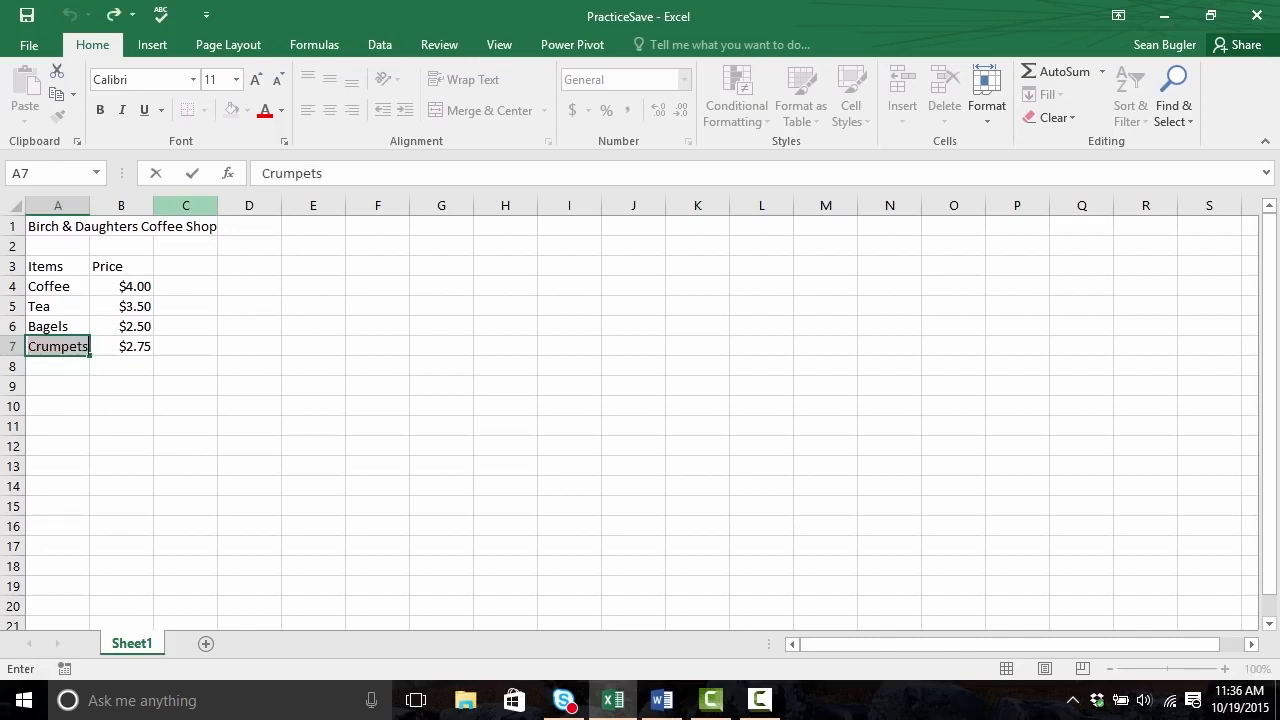
key("Tab")
key("Left")
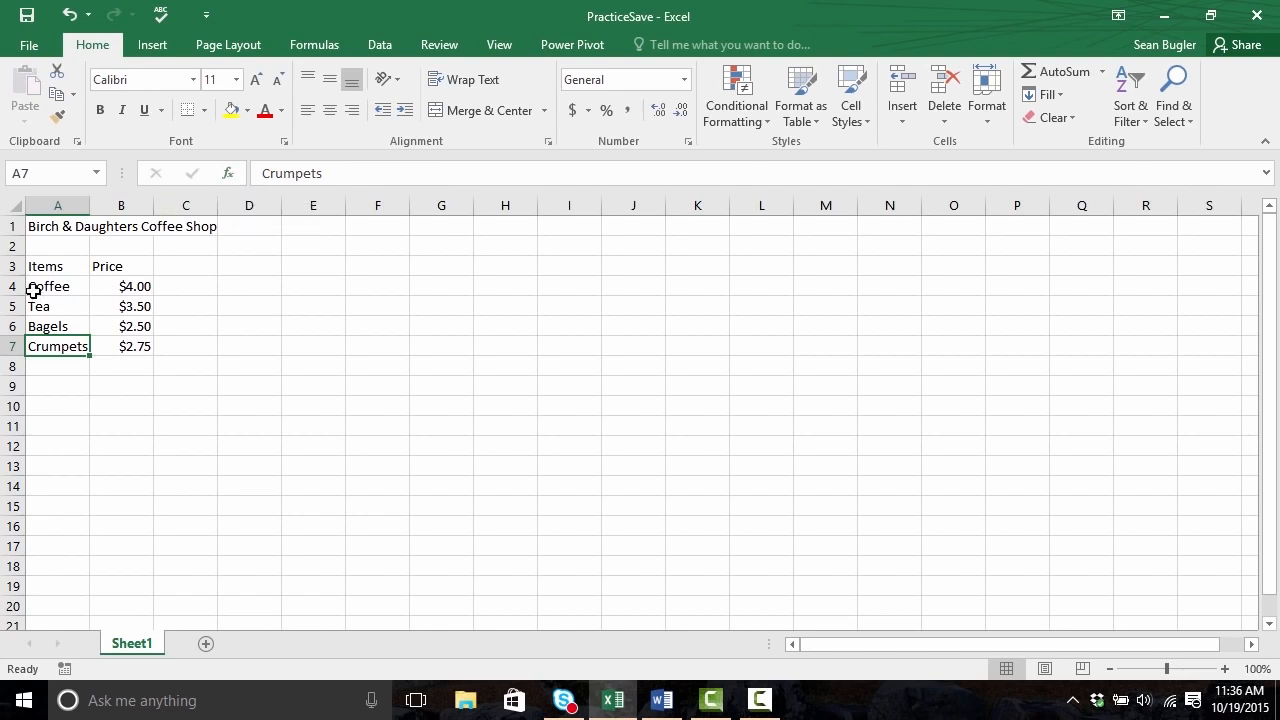
Step: Replace the item name Crumpets in A7 with "English Muffins"
type("Engli")
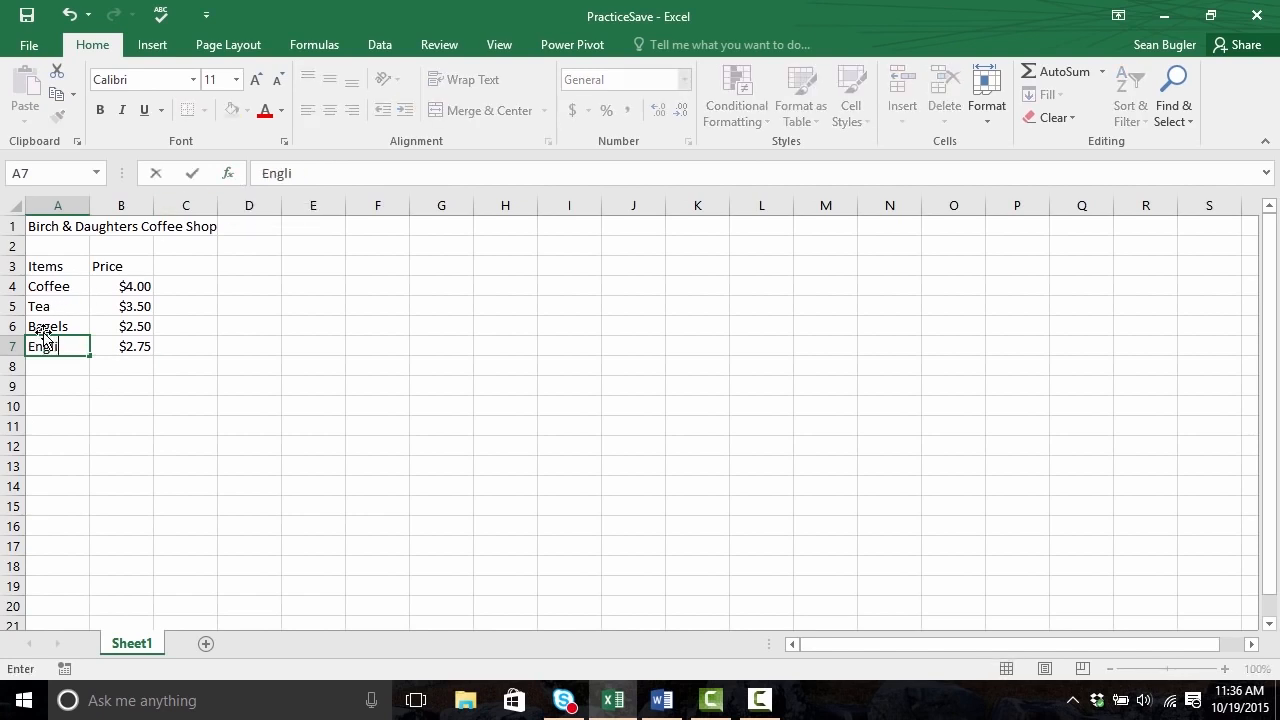
type("sh Muffins")
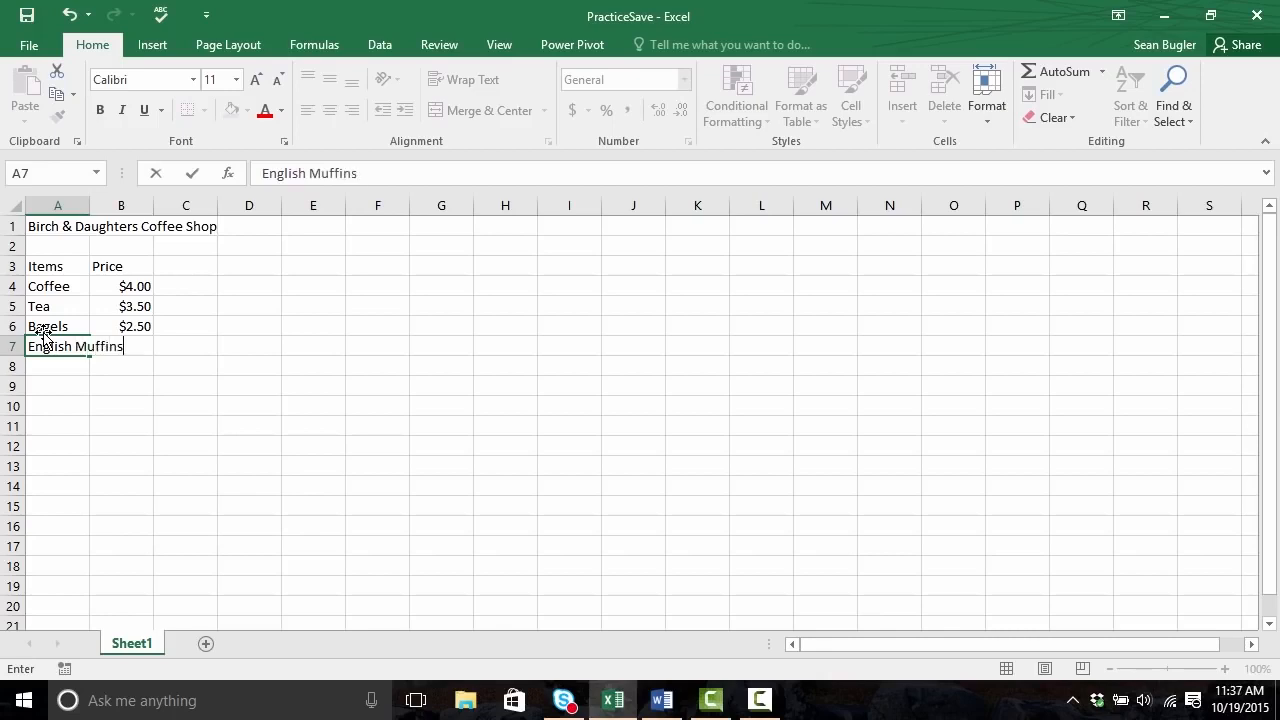
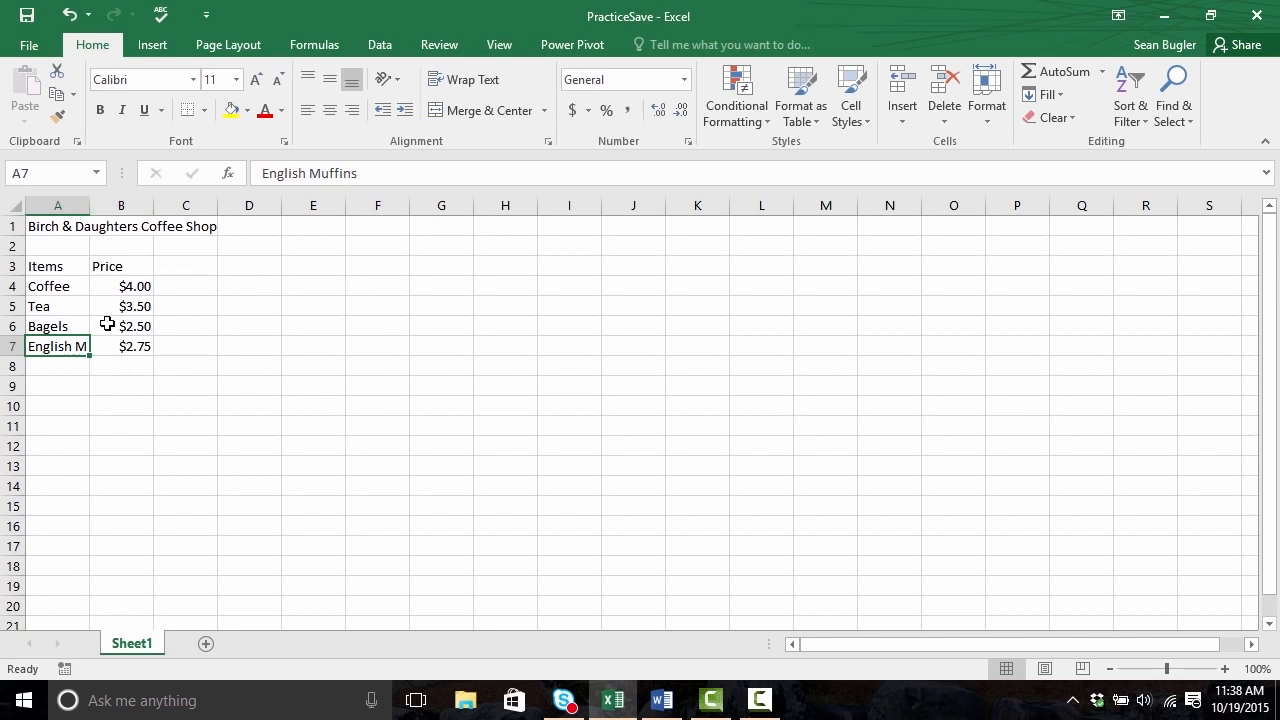
Step: Test how the shop title overflows by entering "Hello" in B1, and clear that cell again
left_click(121, 350)
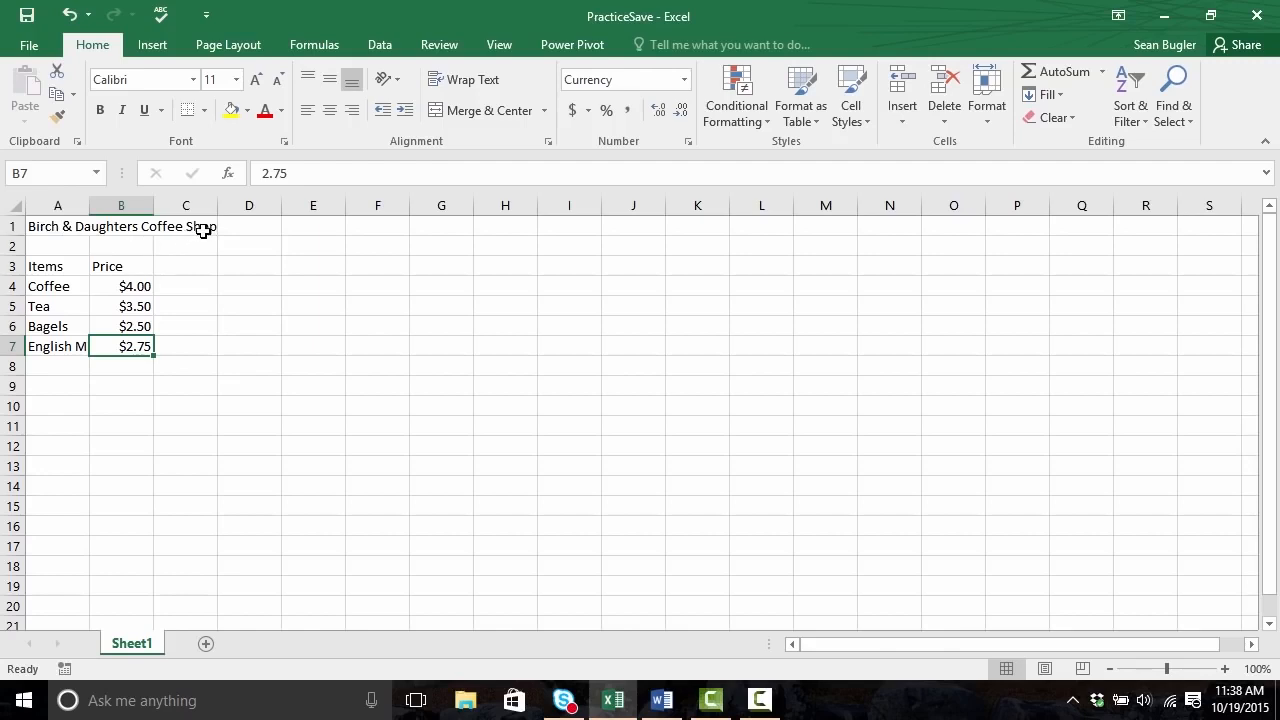
left_click(128, 223)
left_click(182, 224)
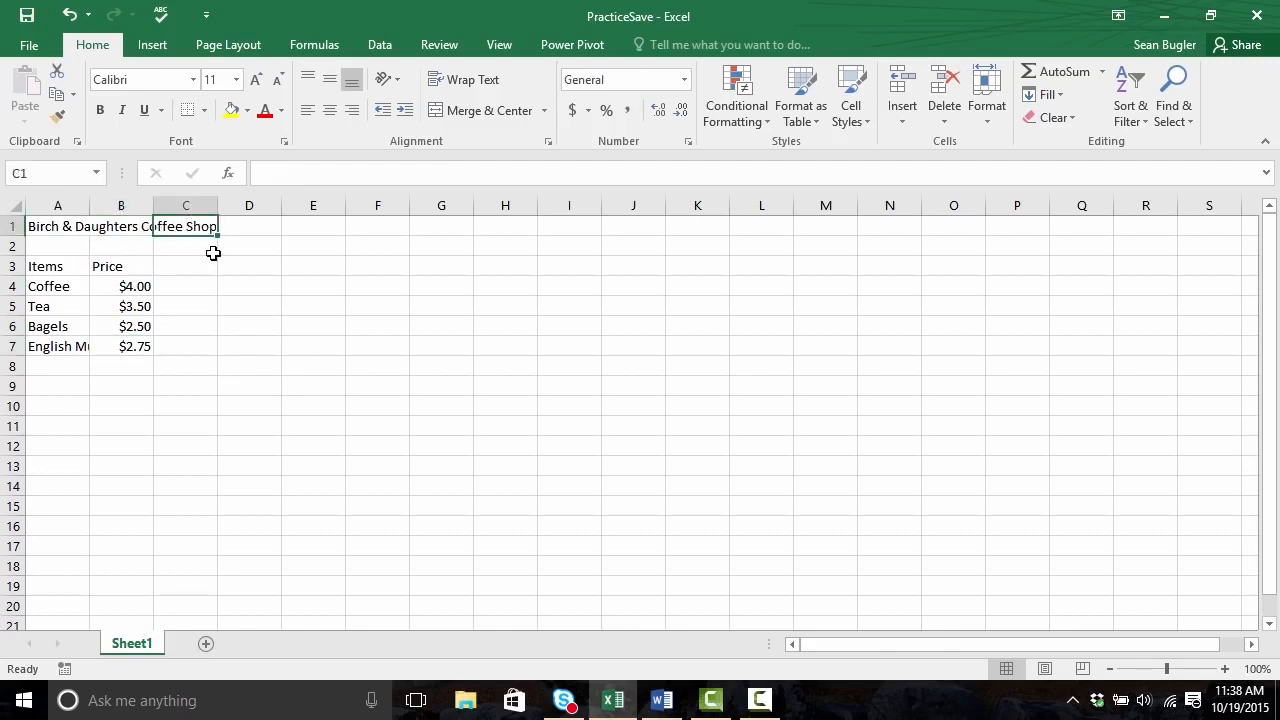
left_click(141, 229)
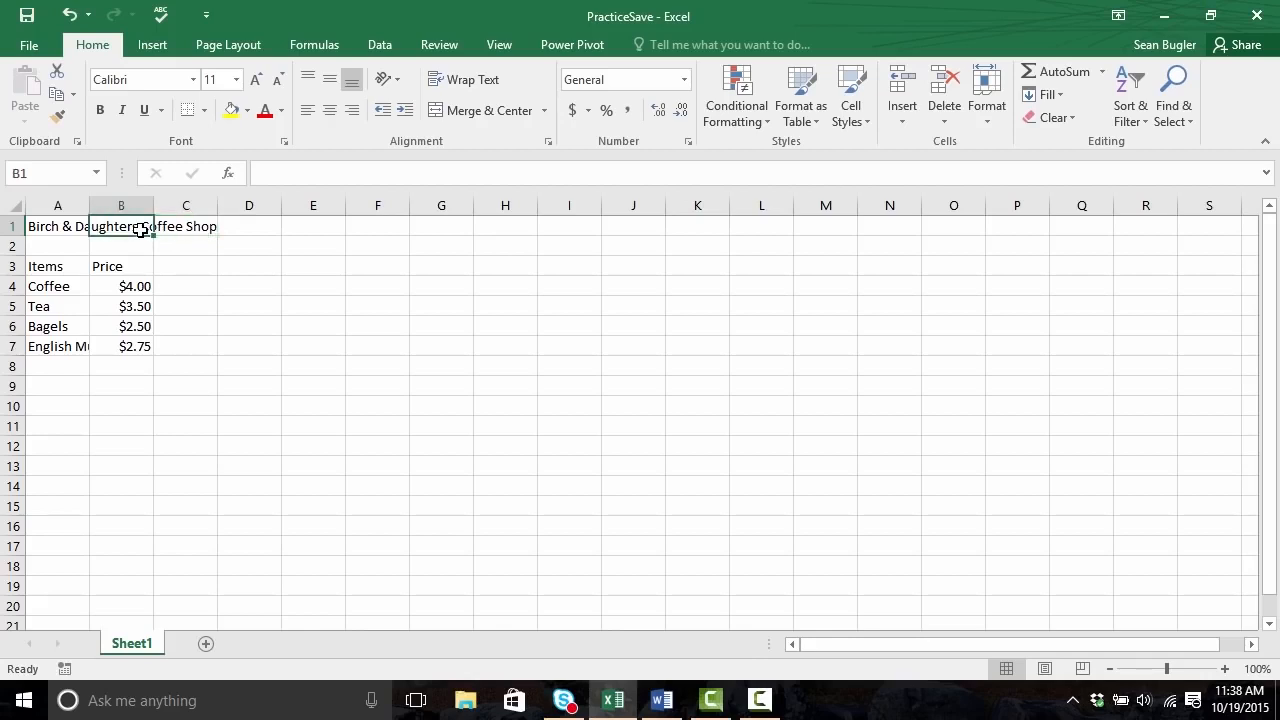
type("Hello")
key("Return")
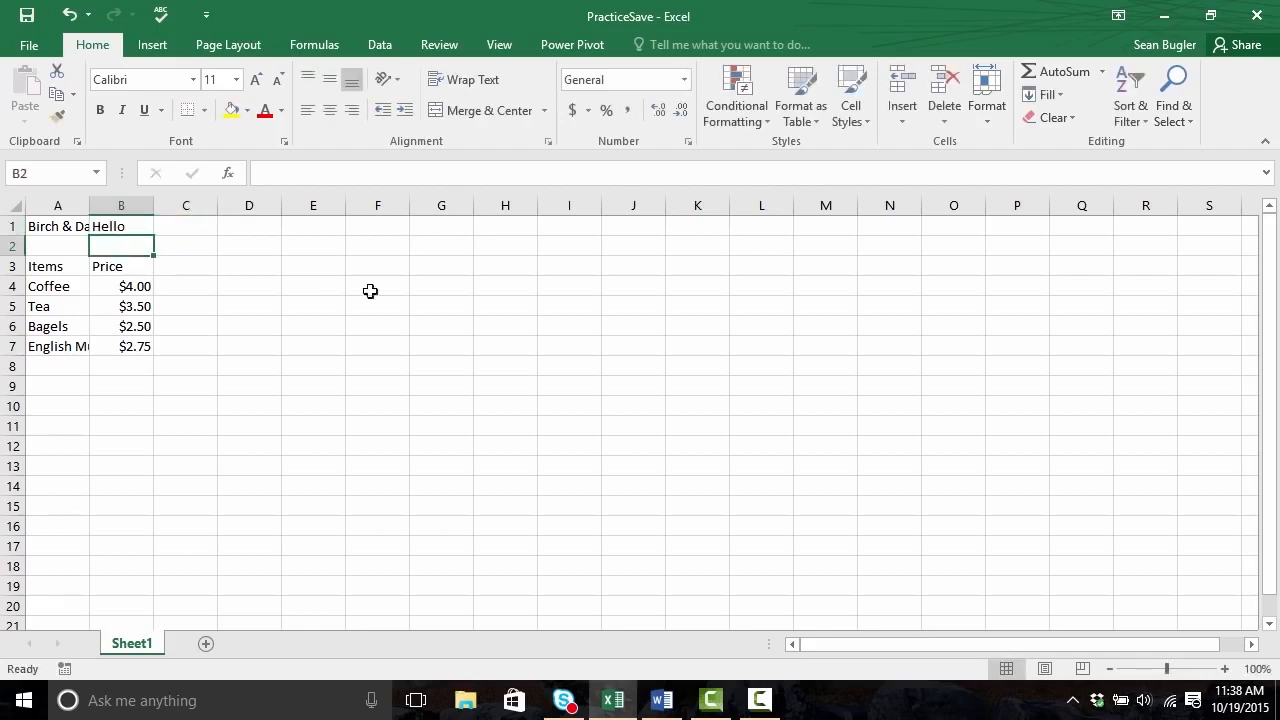
left_click(139, 226)
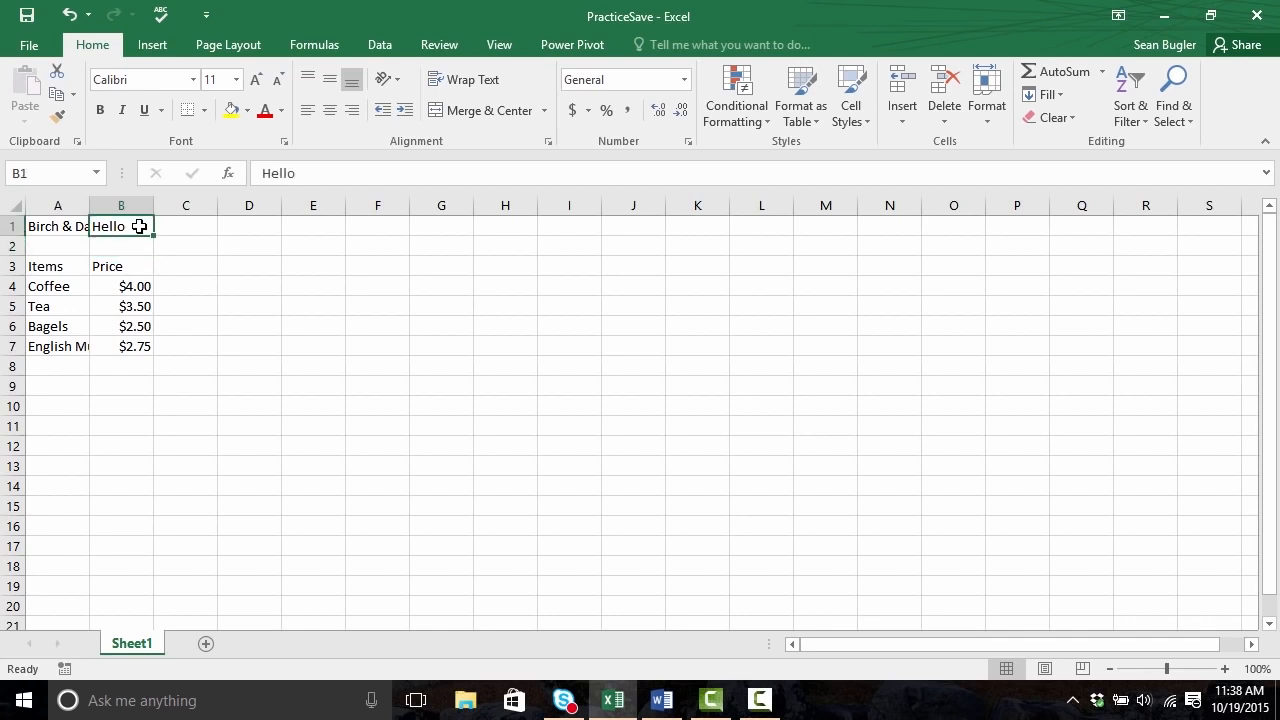
key("BackSpace")
key("Return")
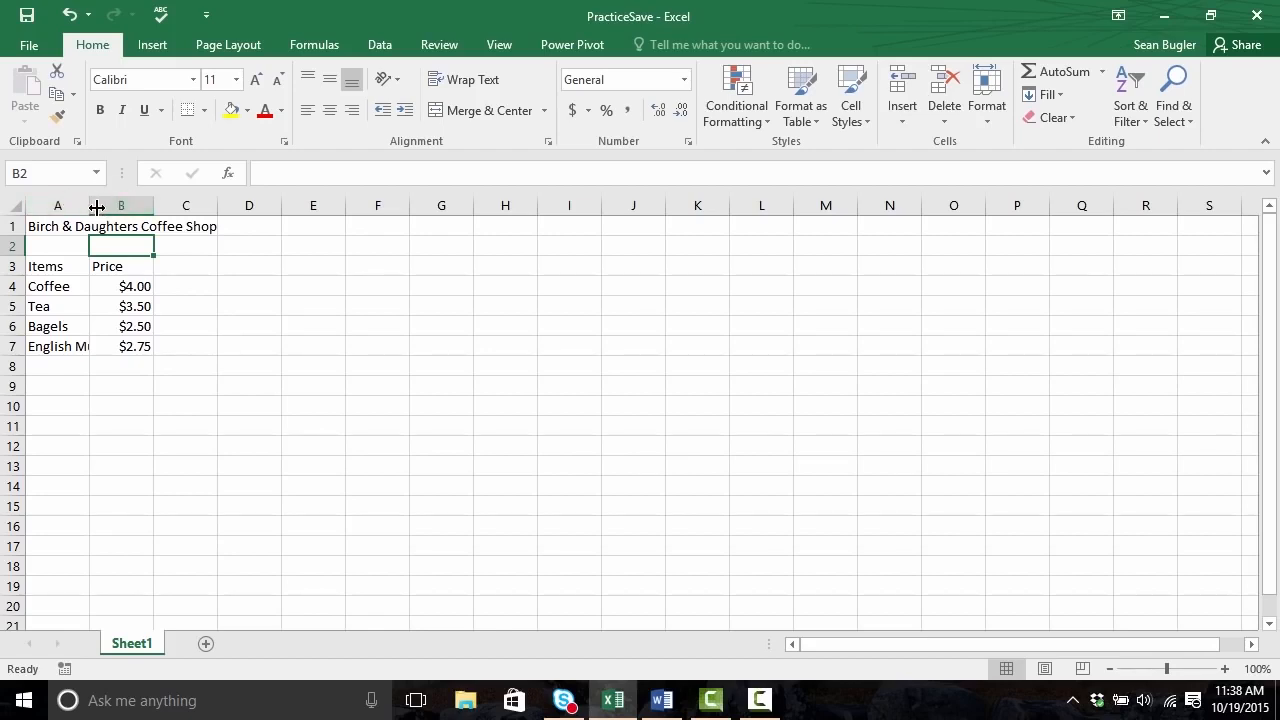
Step: Try manual resizing and AutoFit on column A, settling on a width just large enough to show English Muffins in full
left_click_drag(92, 208, 141, 213)
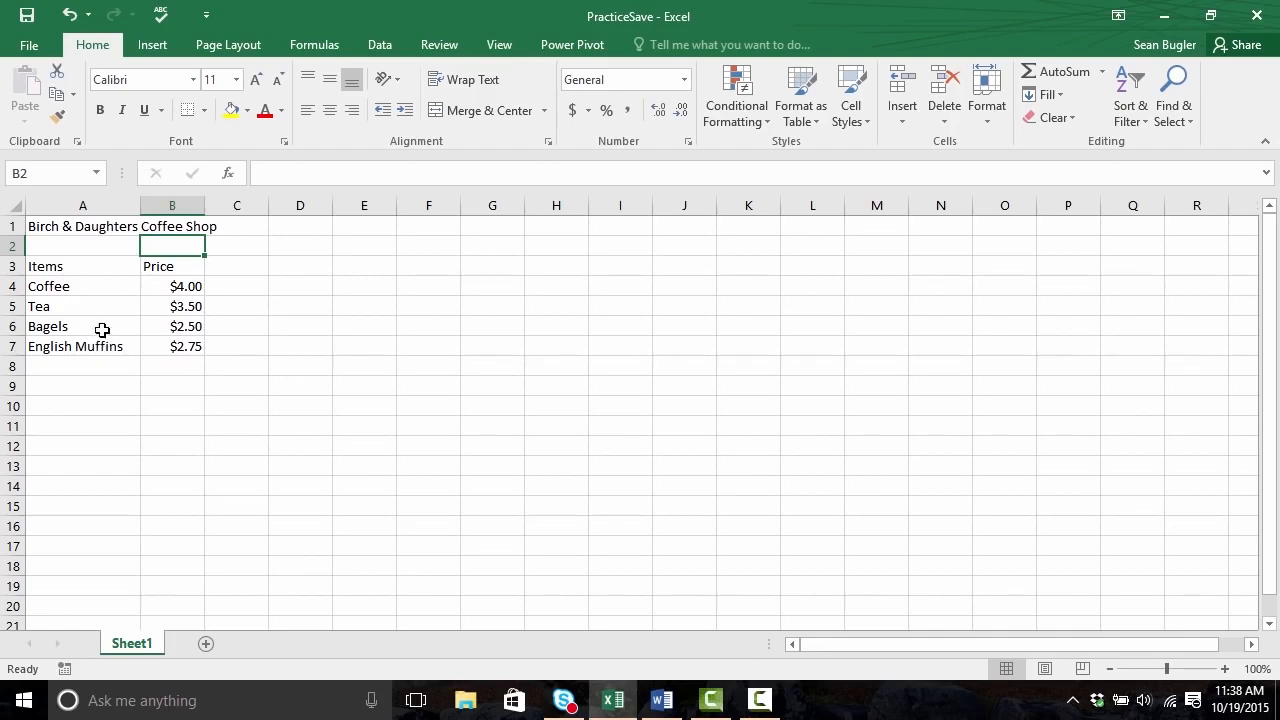
left_click_drag(140, 208, 84, 217)
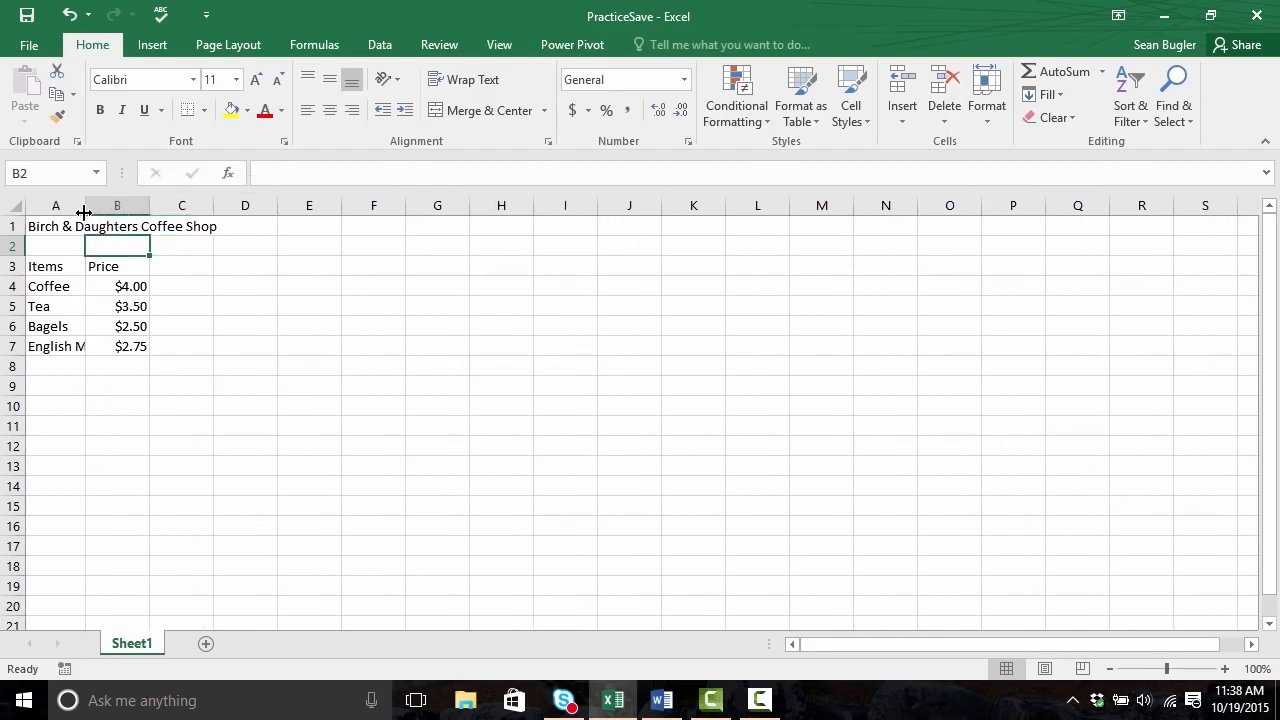
double_click(84, 212)
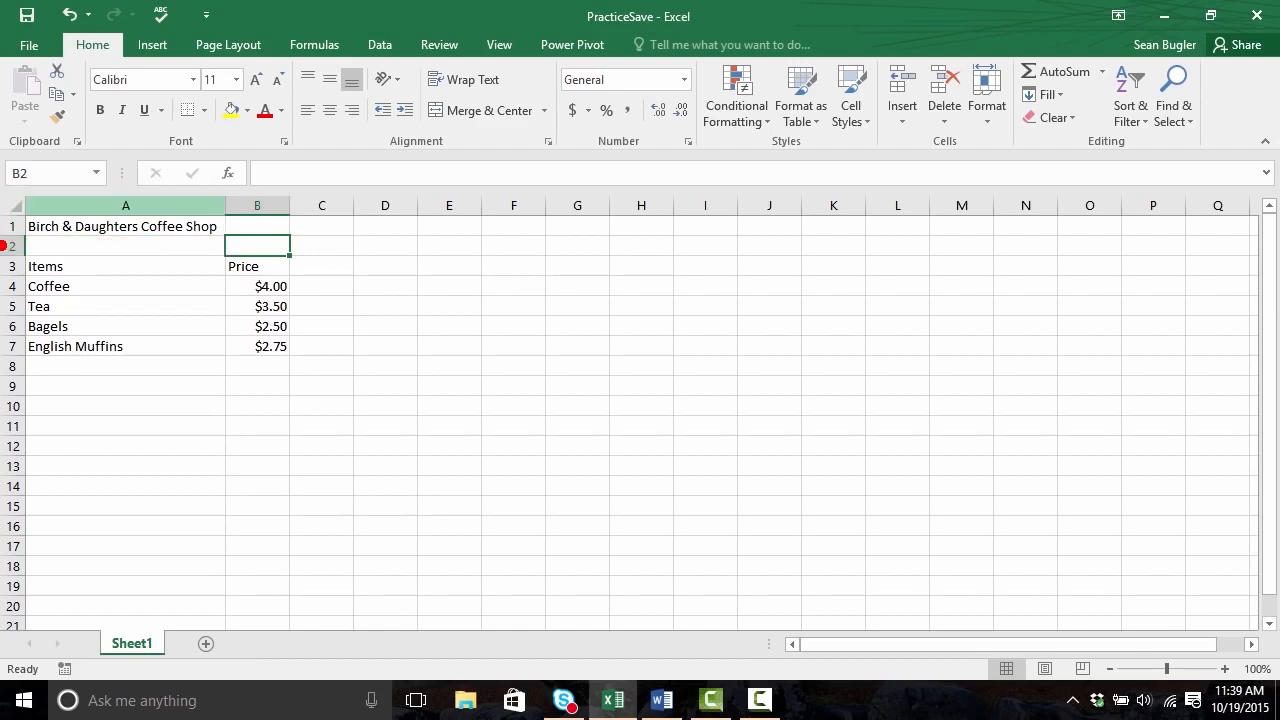
left_click_drag(231, 212, 141, 213)
left_click(102, 345)
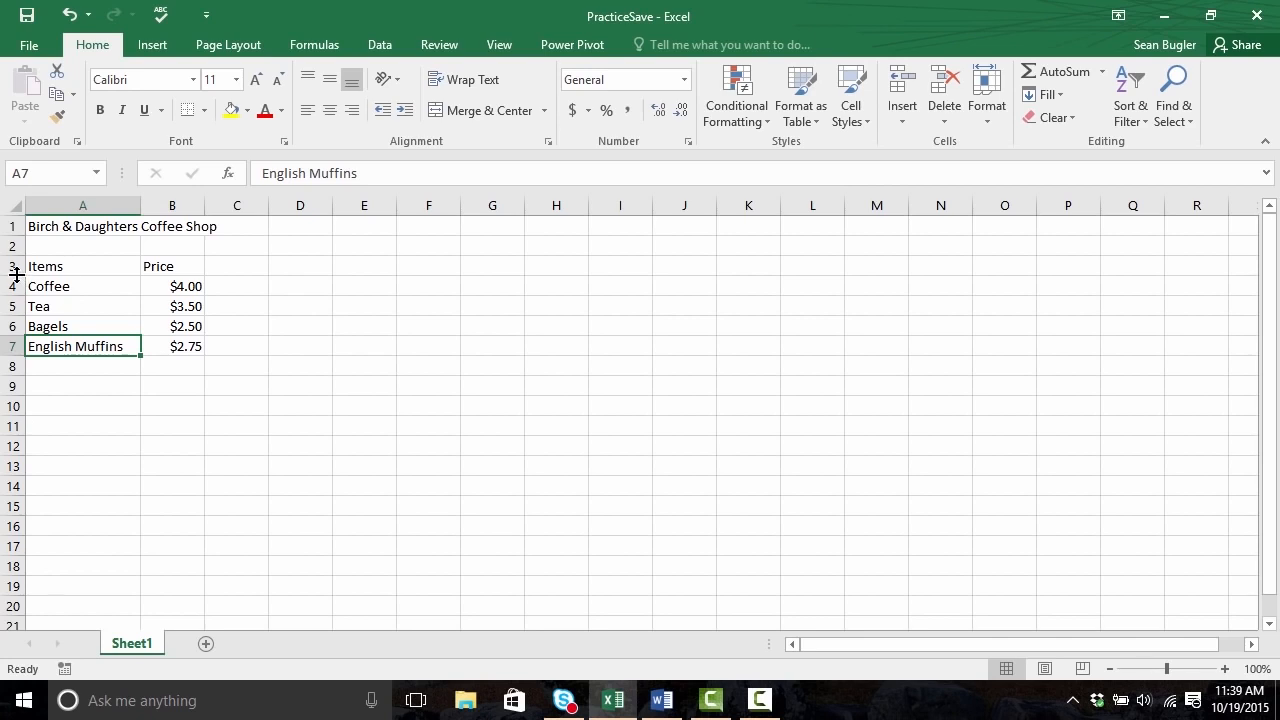
Step: Try increasing the heights of rows 3 and 4, and restore both rows with AutoFit
left_click_drag(15, 275, 14, 339)
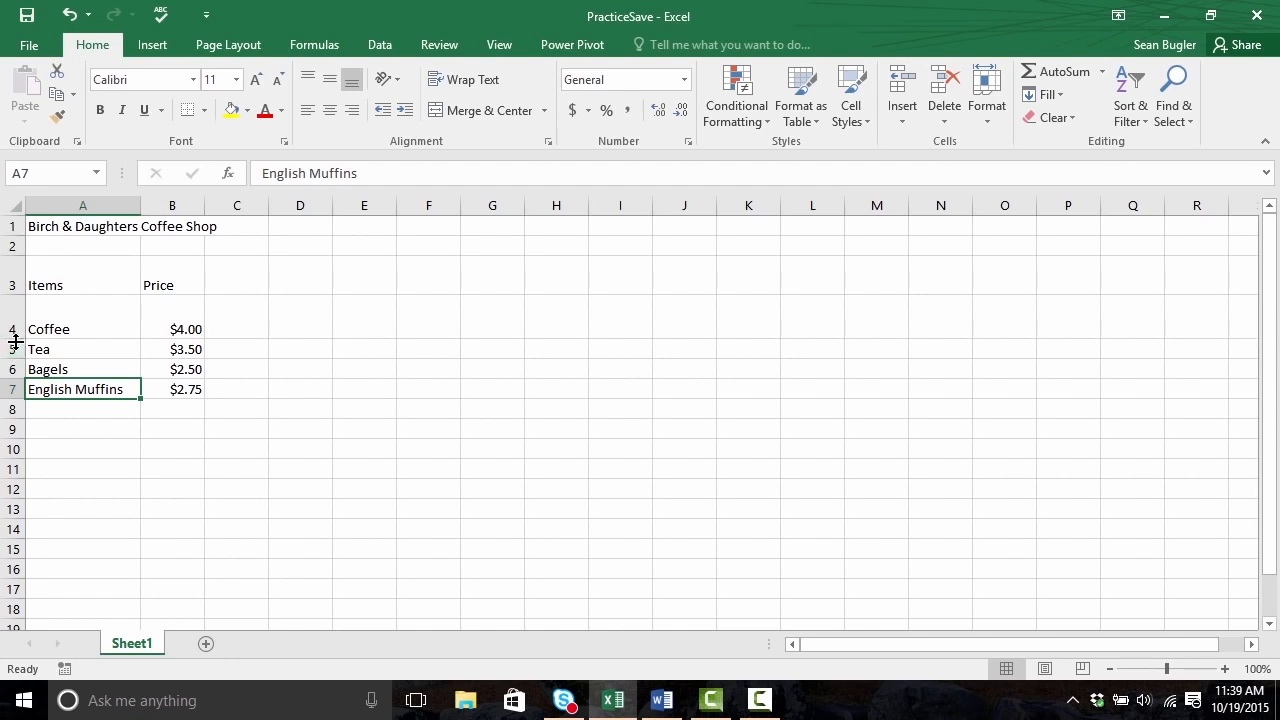
double_click(12, 339)
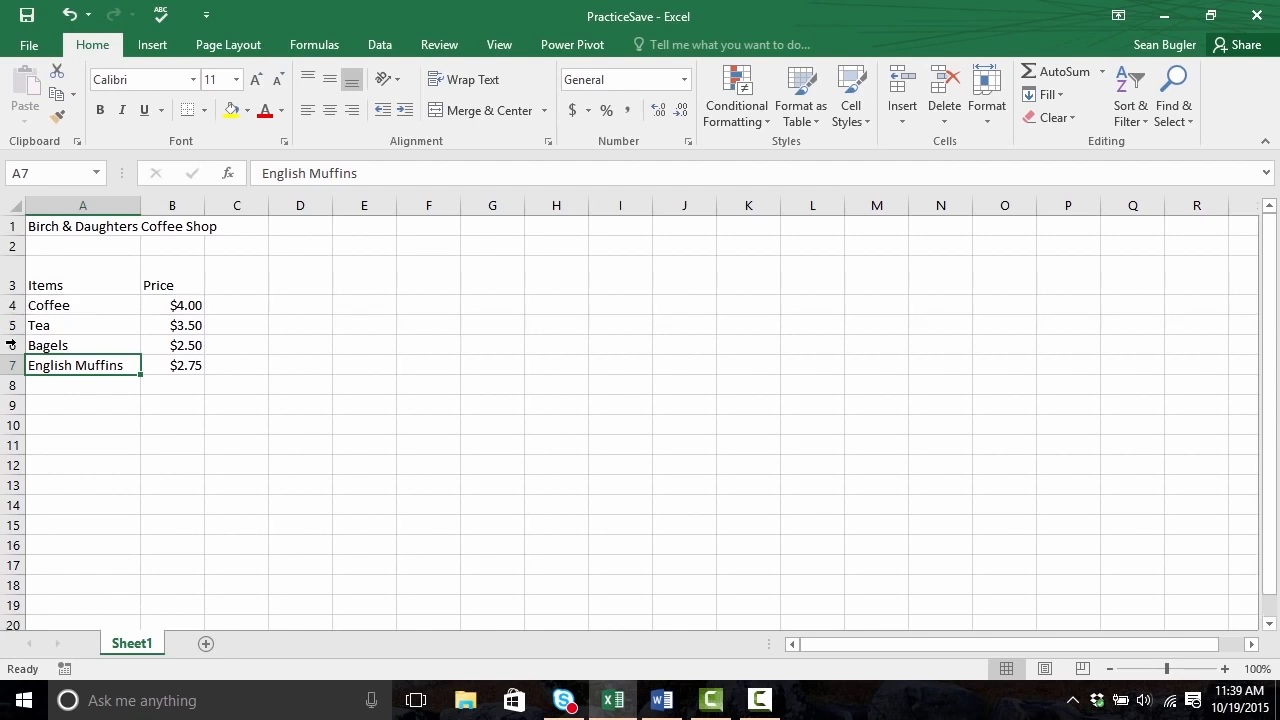
double_click(9, 294)
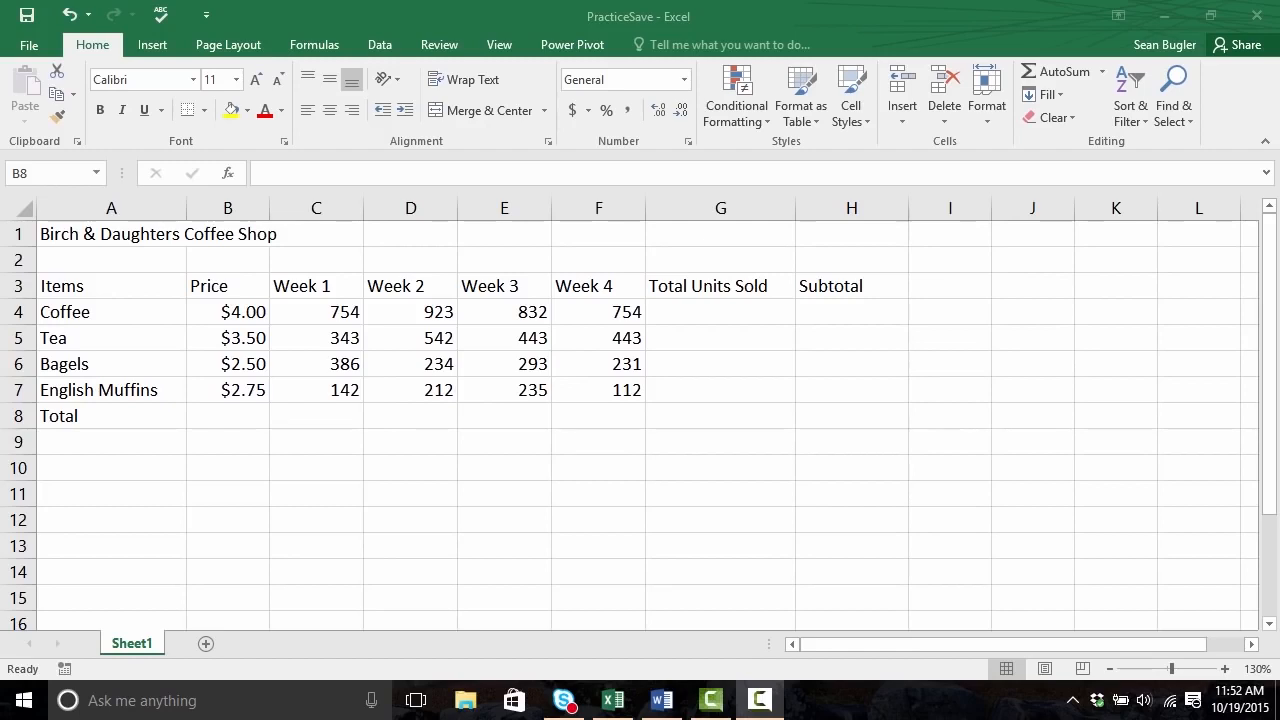
left_click(319, 316)
left_click(334, 338)
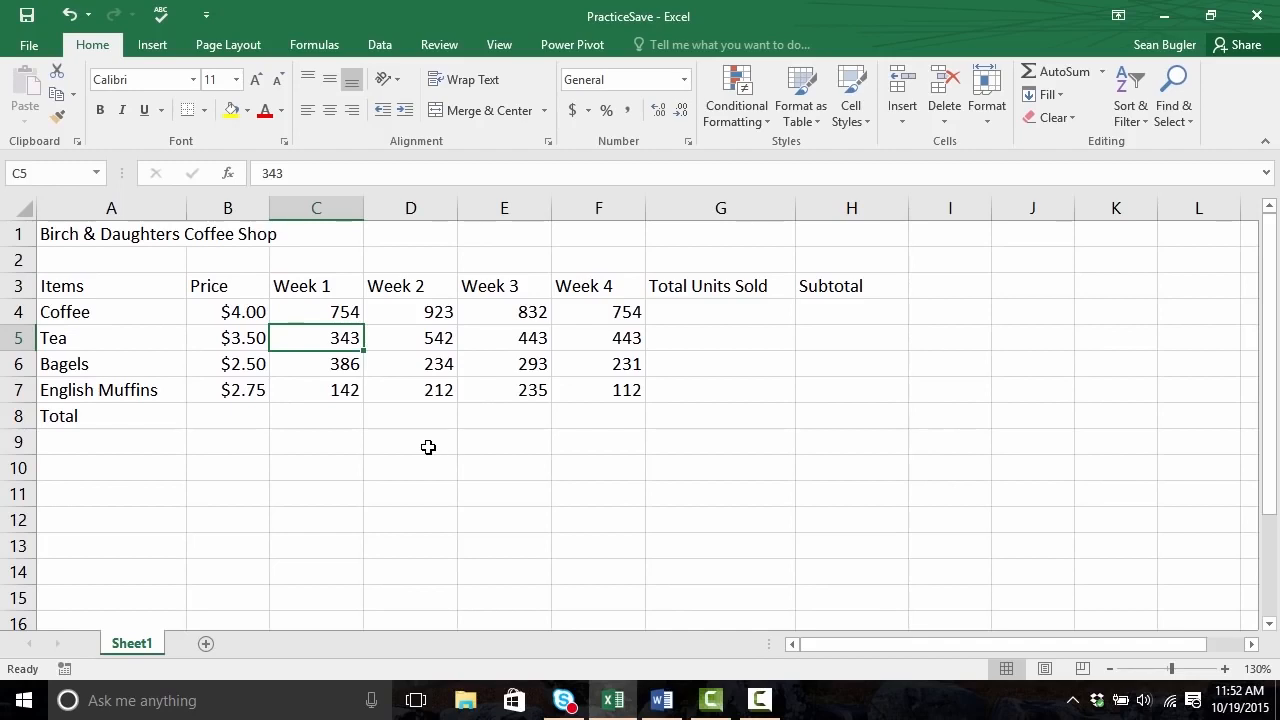
Step: Total the Week 1 units in C8 using AutoSum over C4:C7
left_click(353, 419)
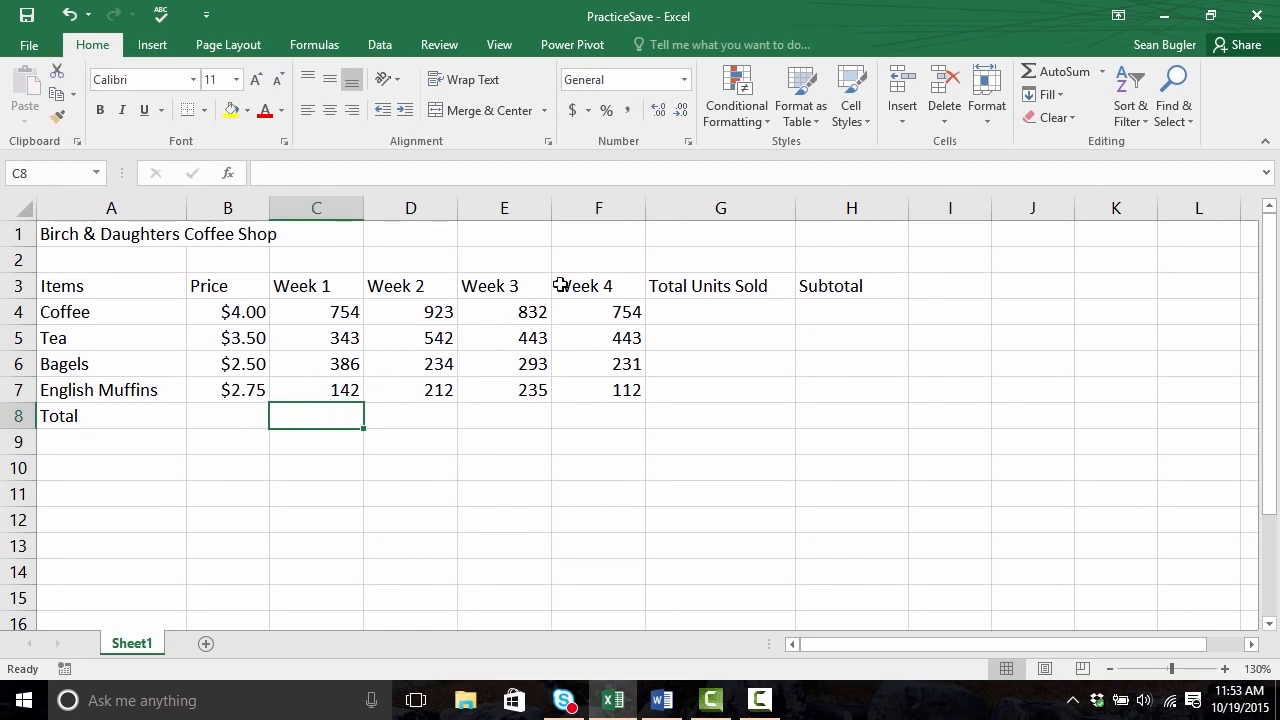
left_click(1064, 72)
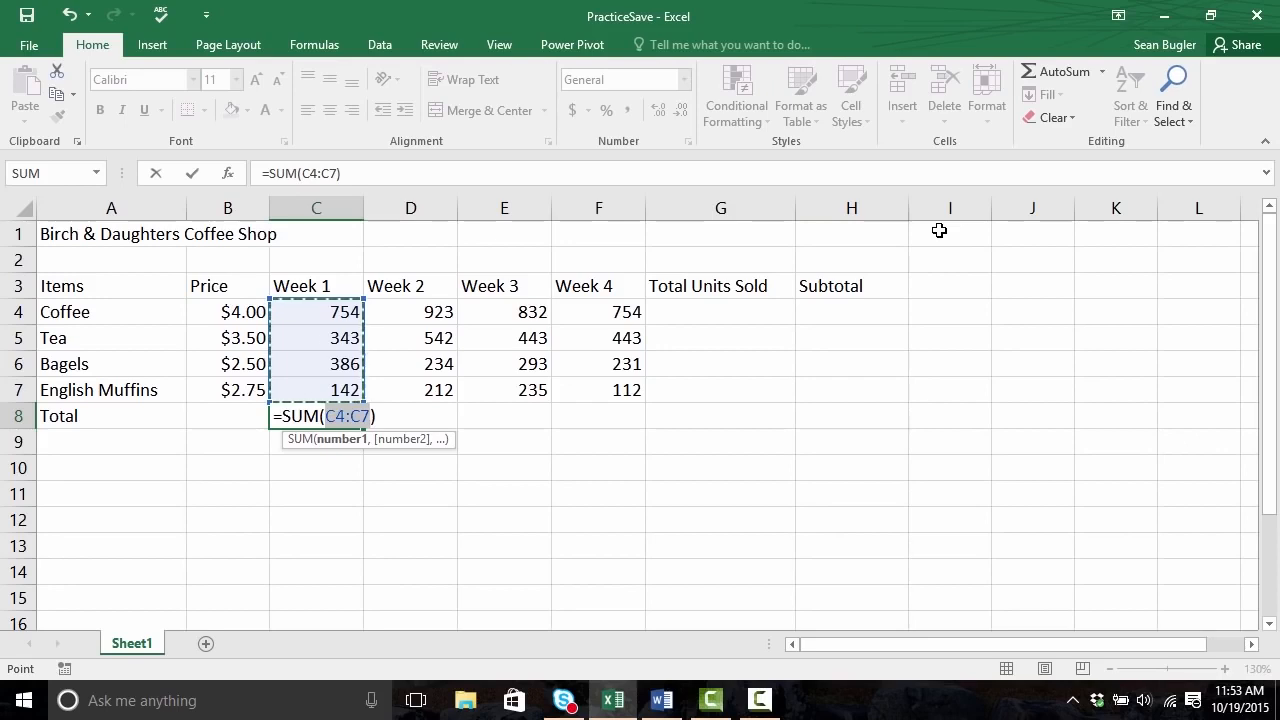
key("Return")
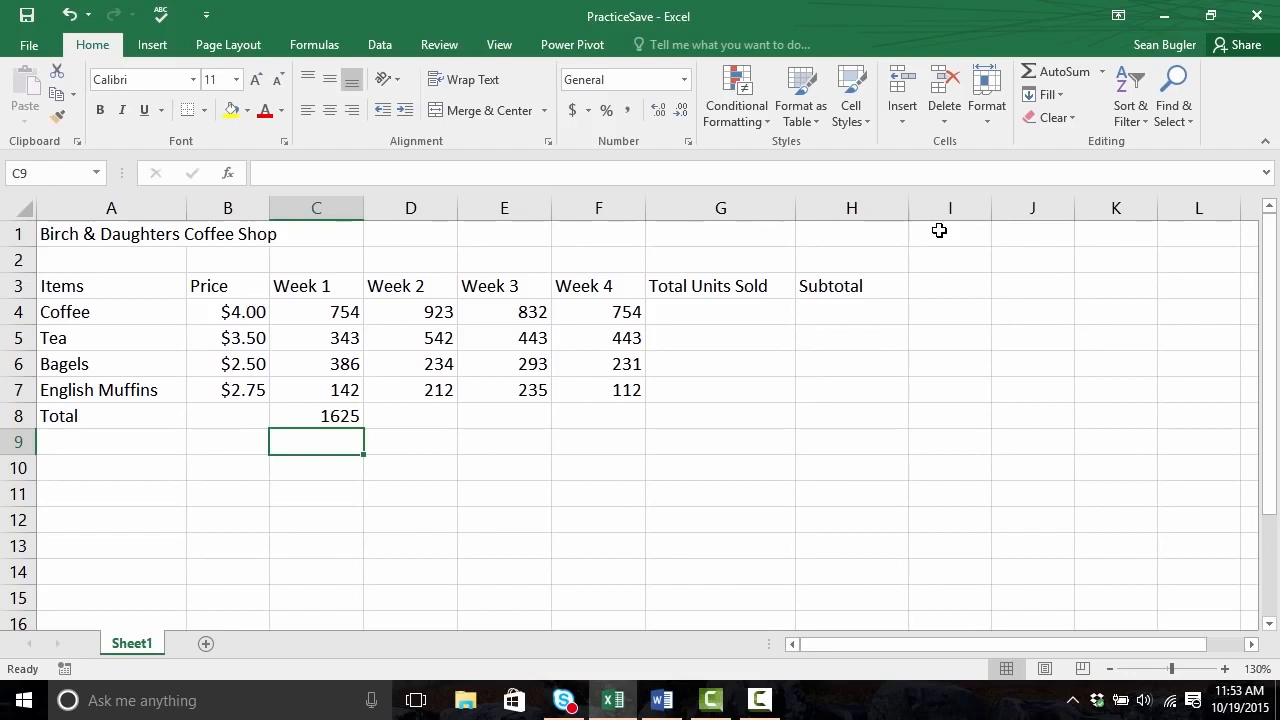
key("Up")
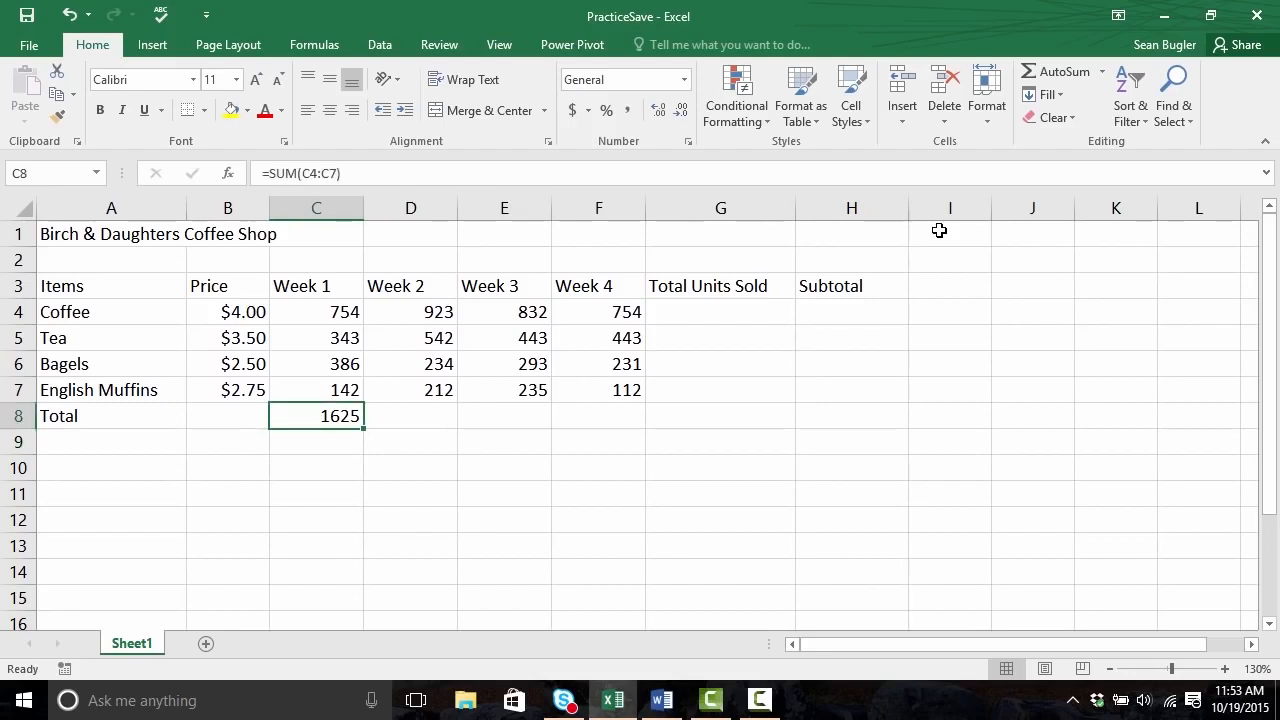
Step: Total the Week 2 units in D8 using AutoSum, reselecting D4:D7 as the range to add
key("Right")
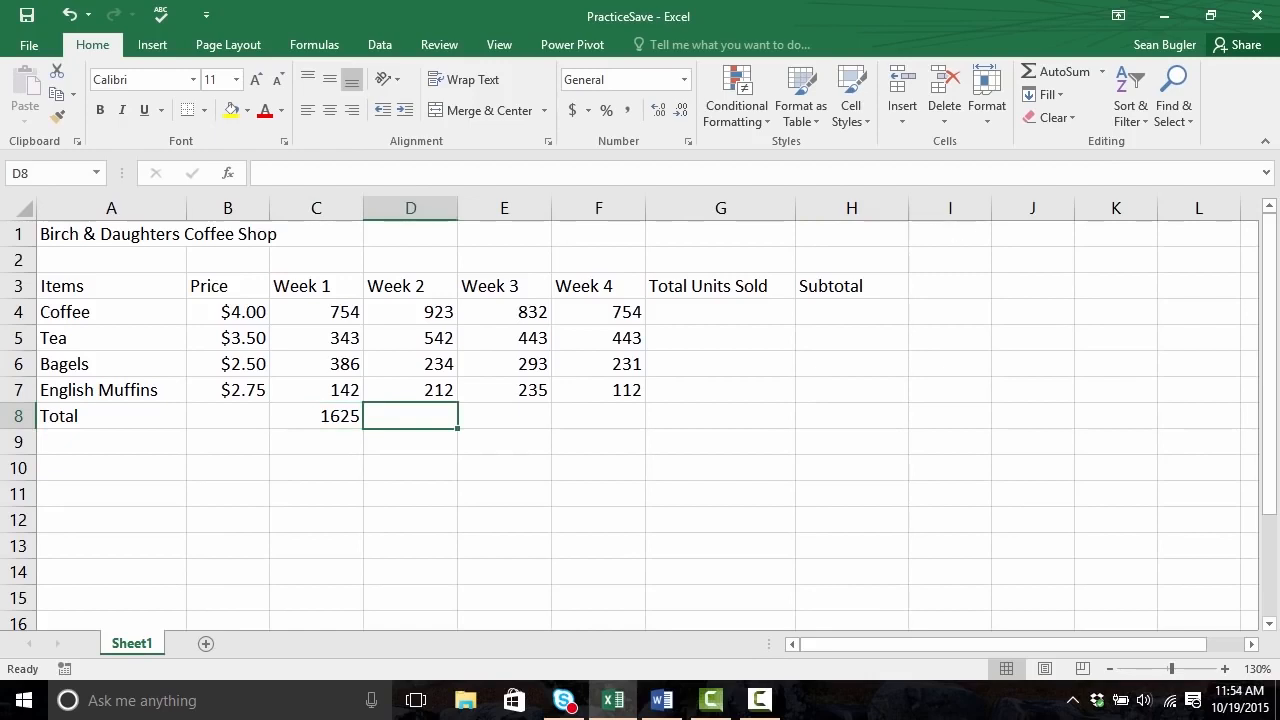
left_click(1047, 66)
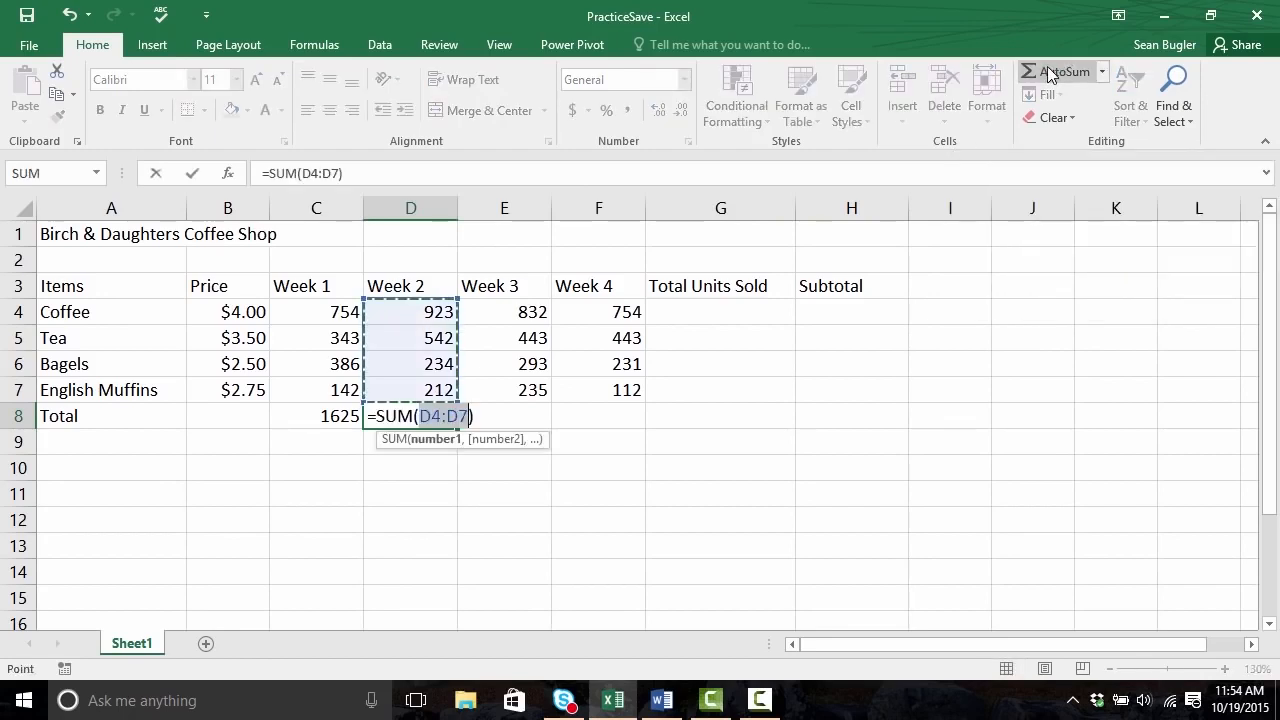
left_click(417, 312)
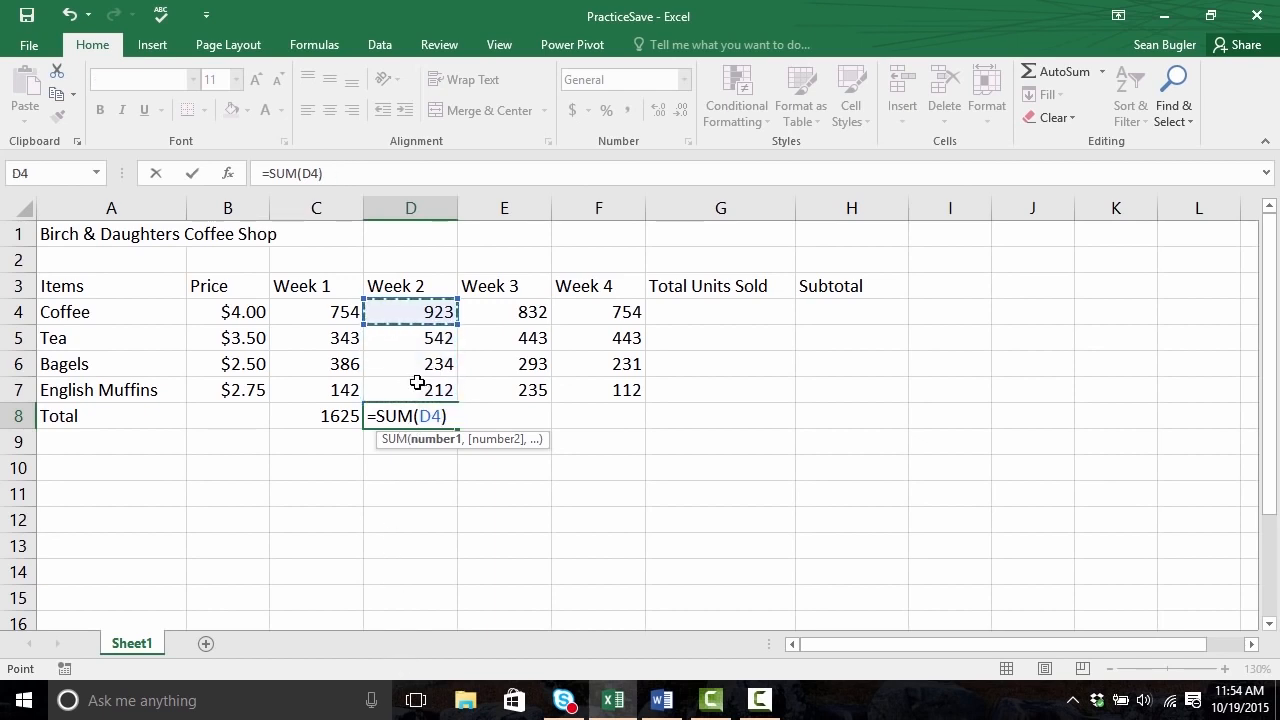
left_click_drag(433, 338, 428, 391)
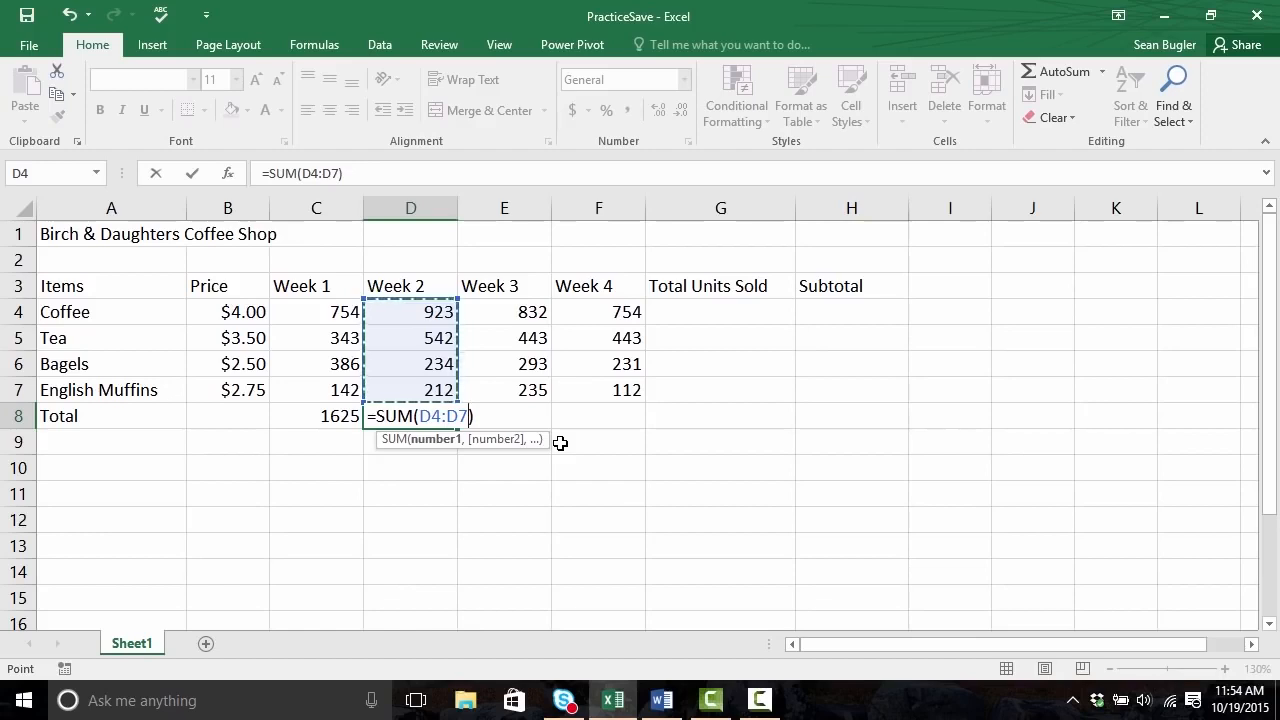
key("Tab")
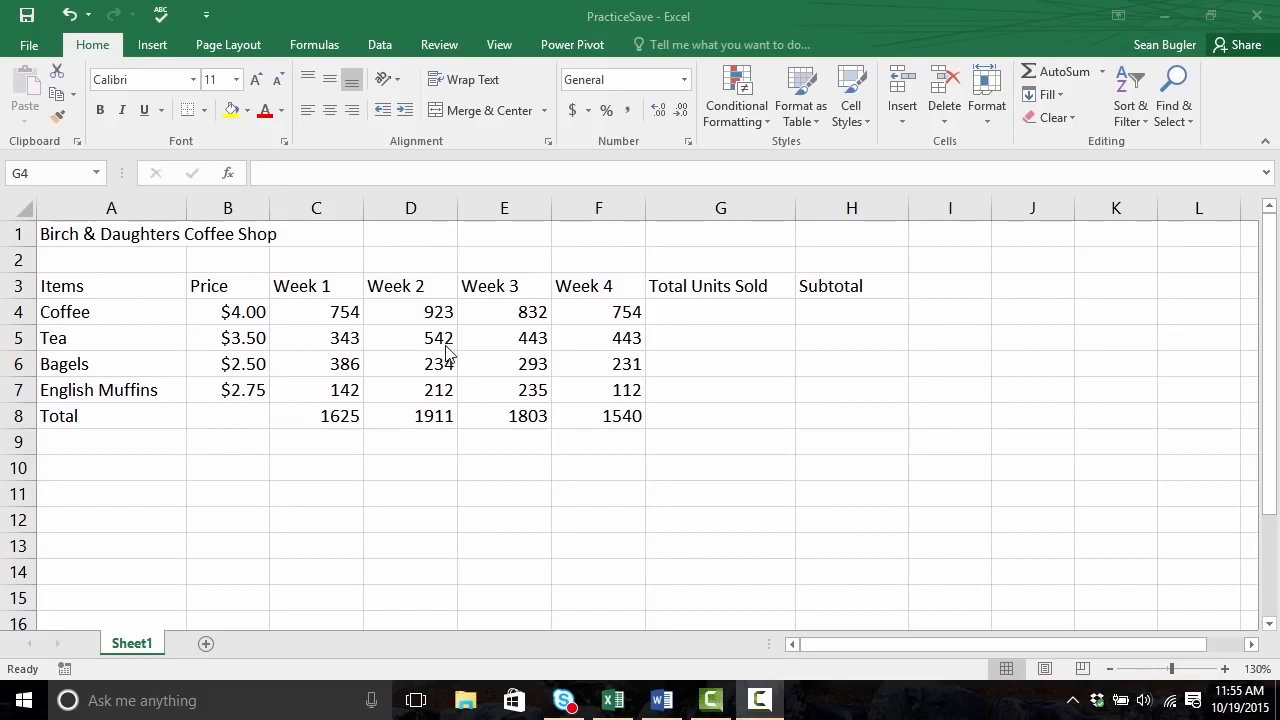
left_click(696, 314)
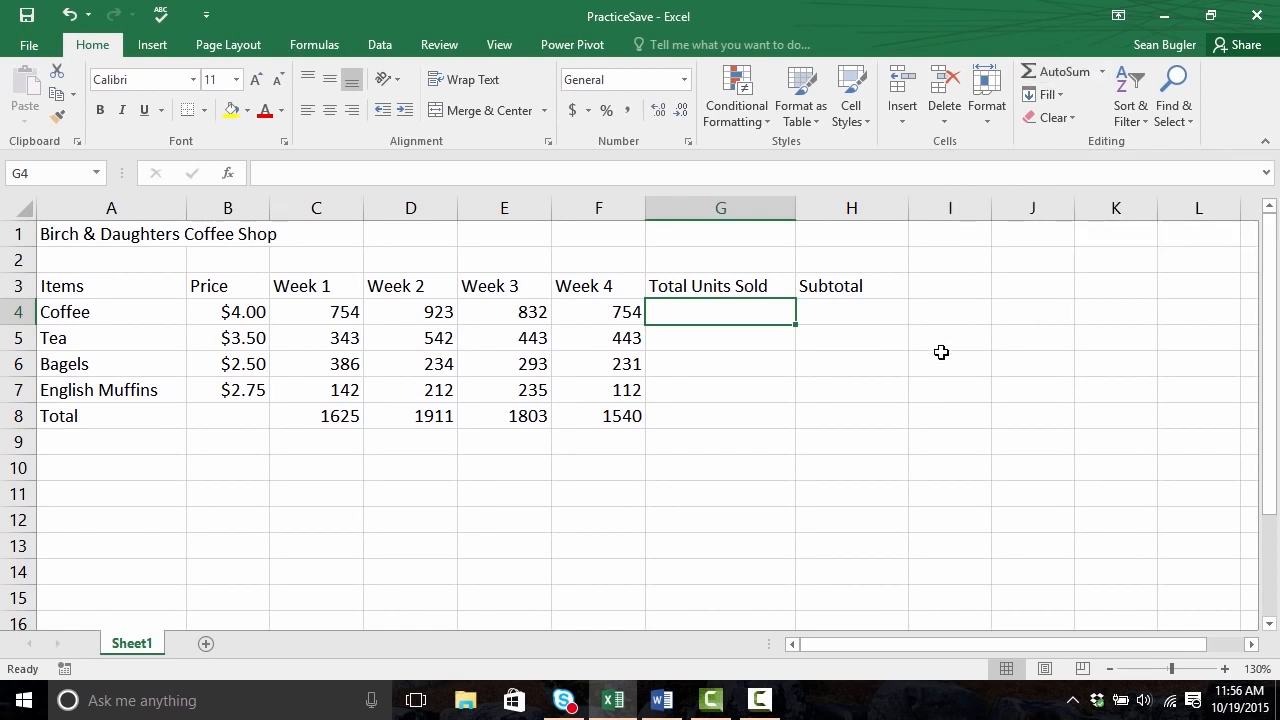
type("=SUM")
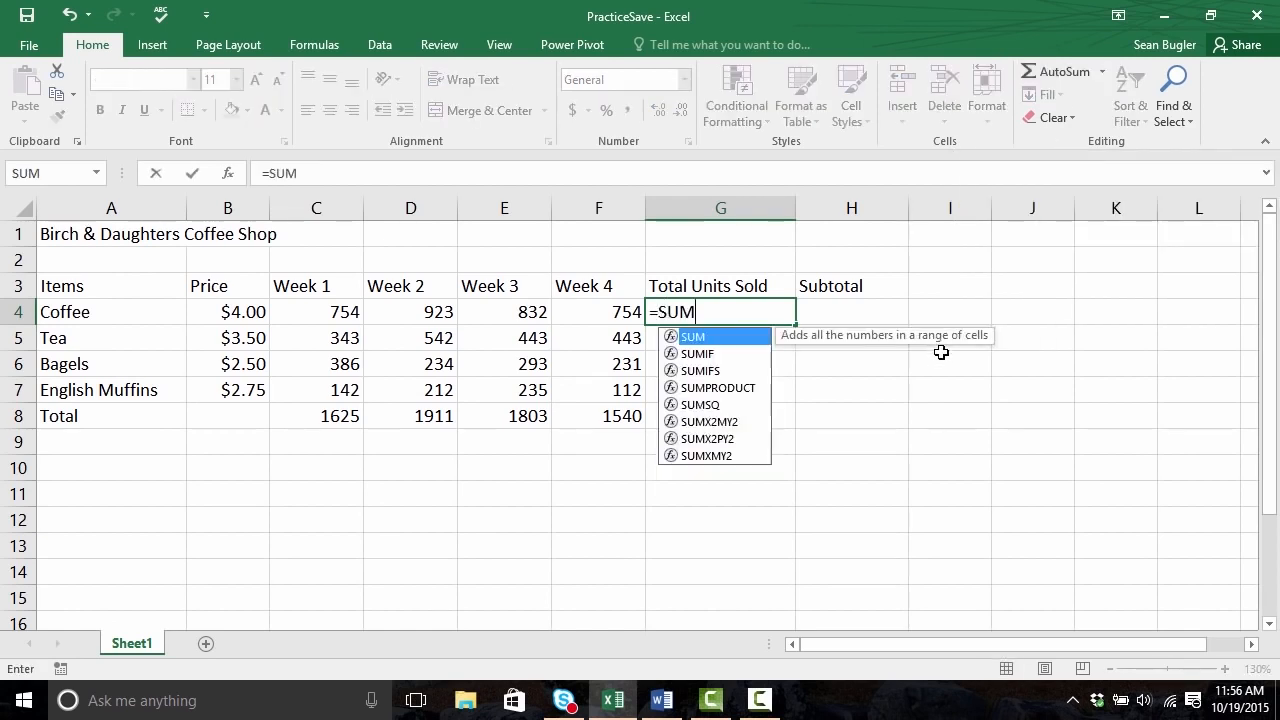
type("(")
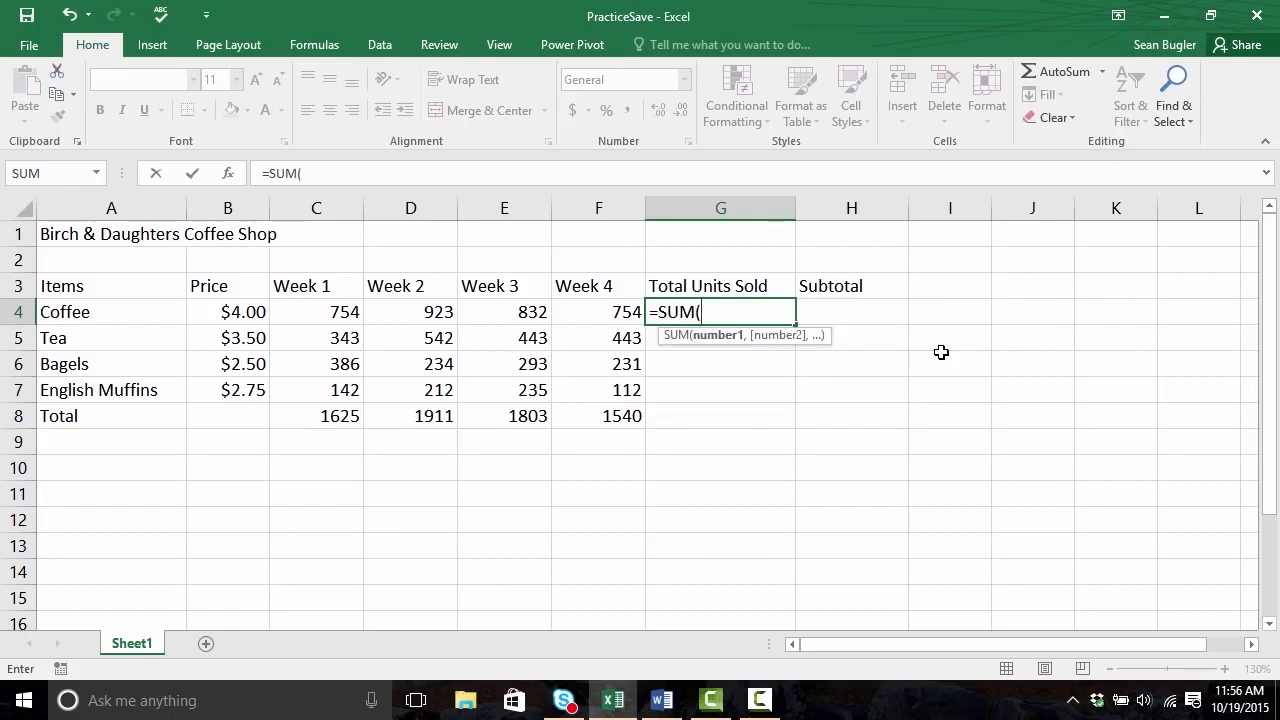
left_click(320, 310)
type("+")
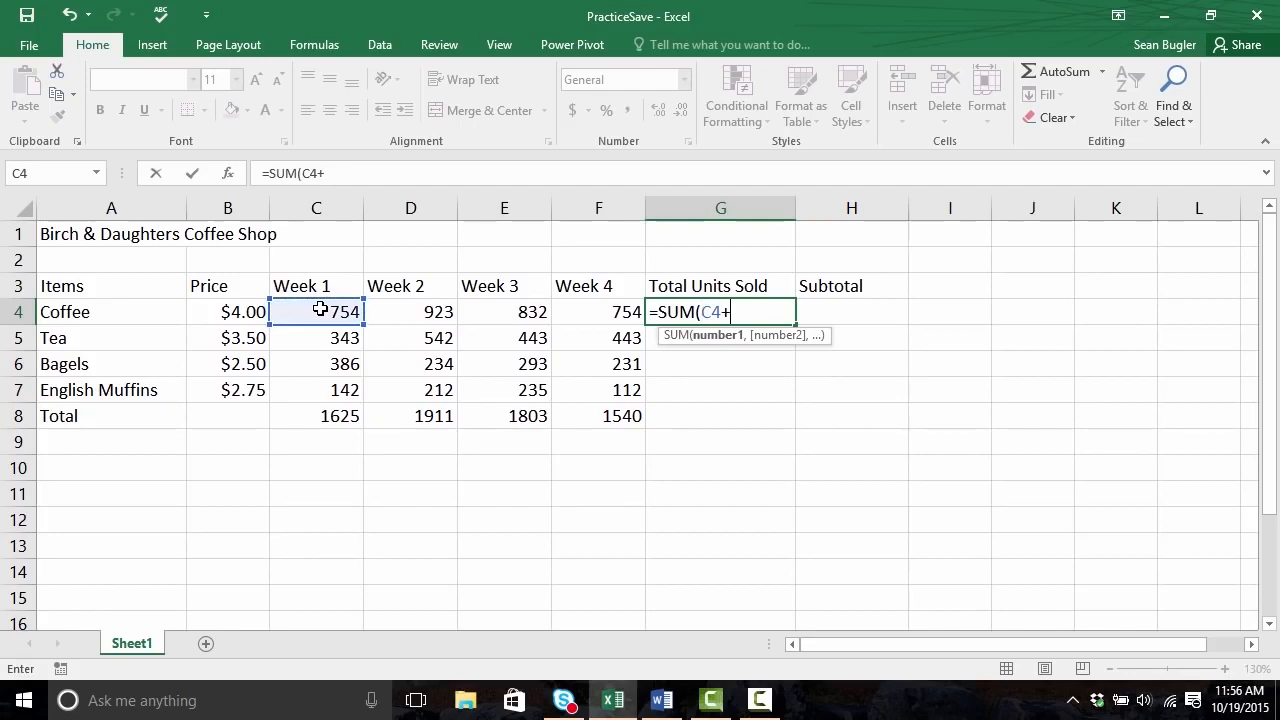
left_click(397, 311)
type("+")
left_click(488, 305)
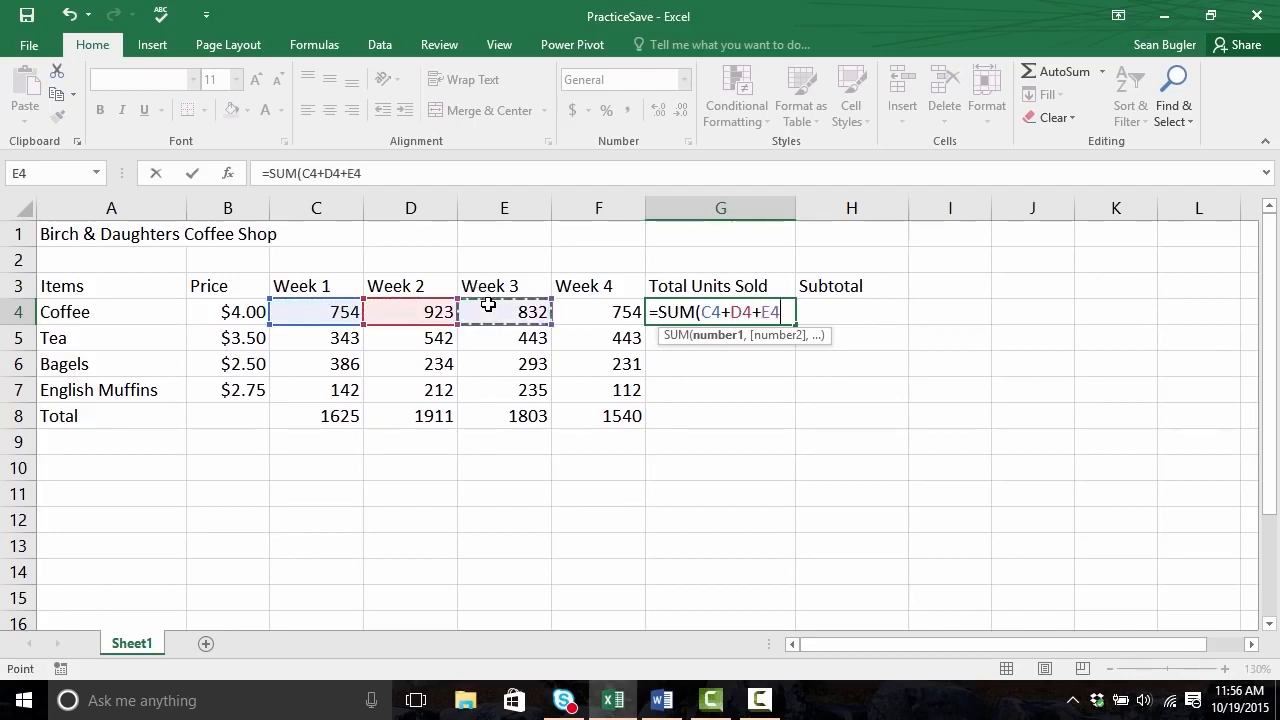
type("+")
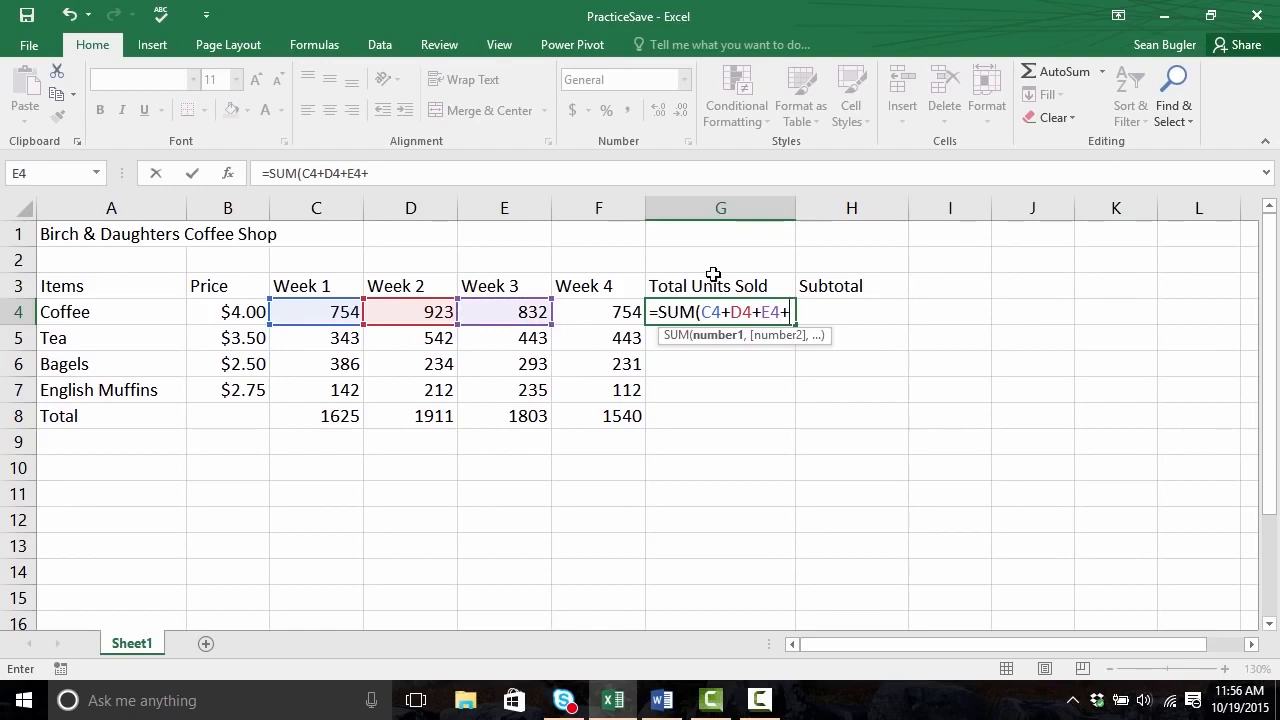
key("Escape")
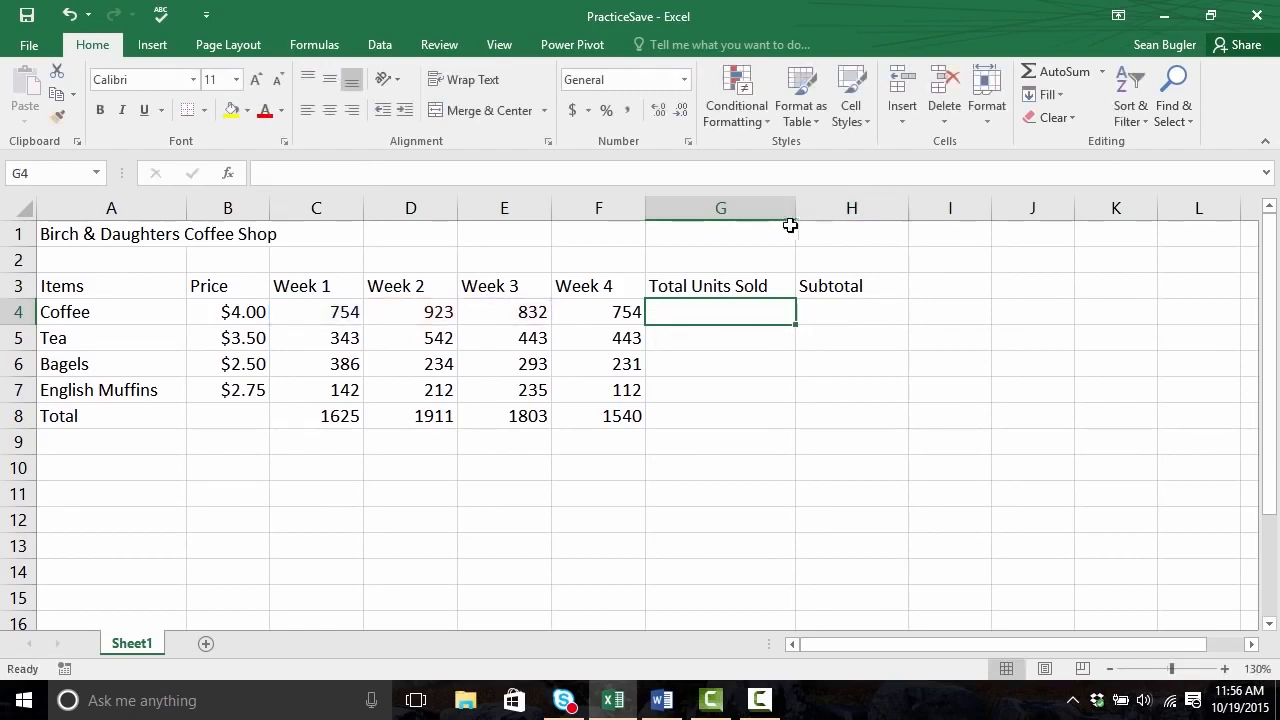
Step: Total the Coffee and Tea units in G4 and G5 using AutoSum, with the ranges set to C4:F4 and C5:F5
left_click(1048, 72)
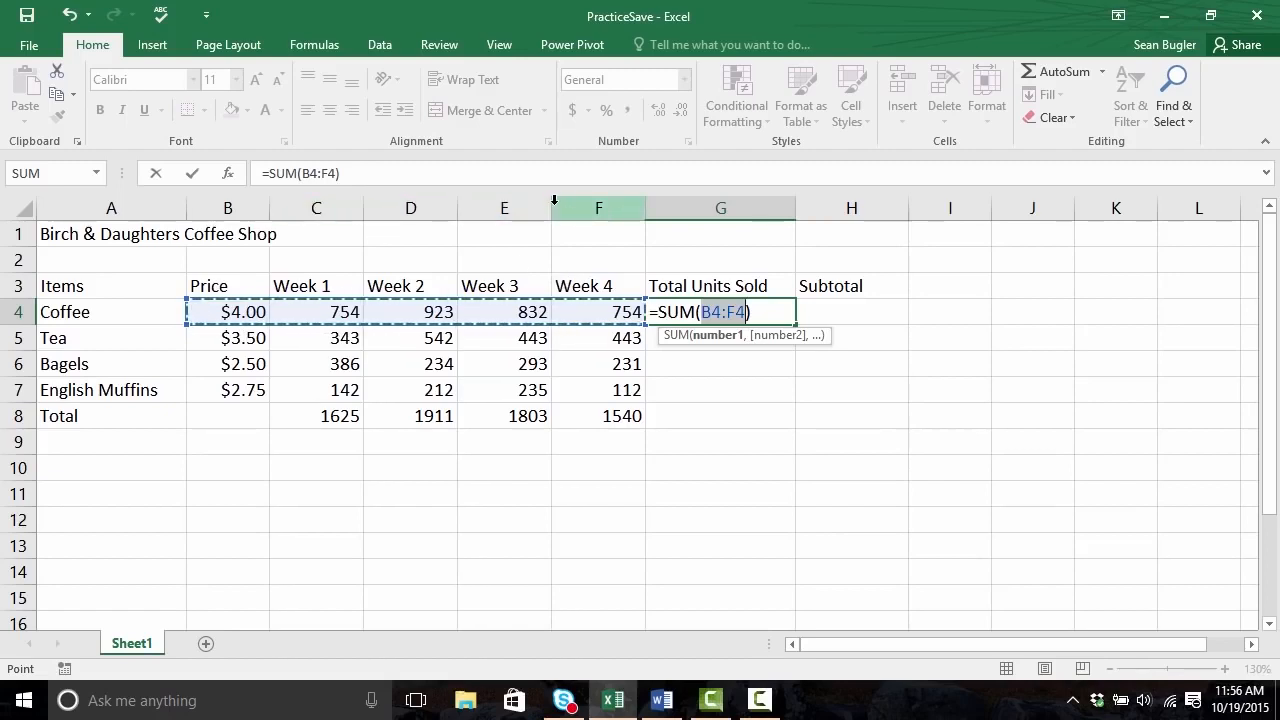
left_click_drag(303, 313, 591, 316)
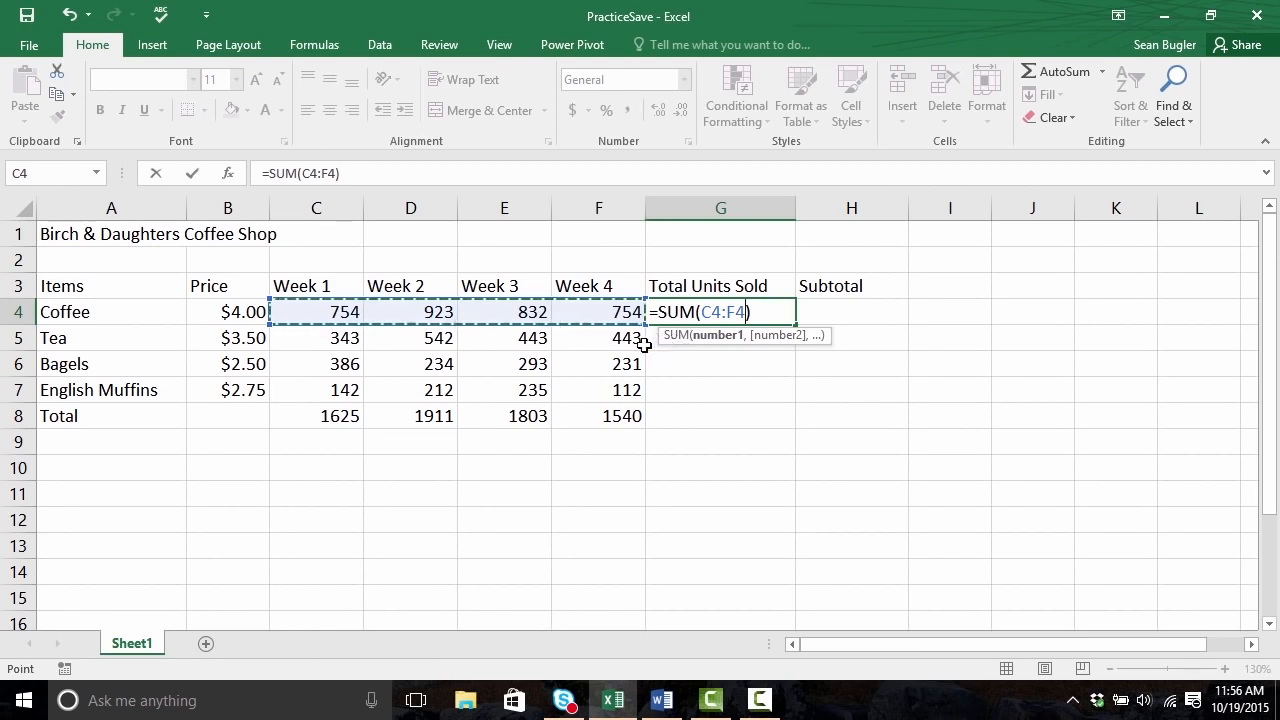
key("Return")
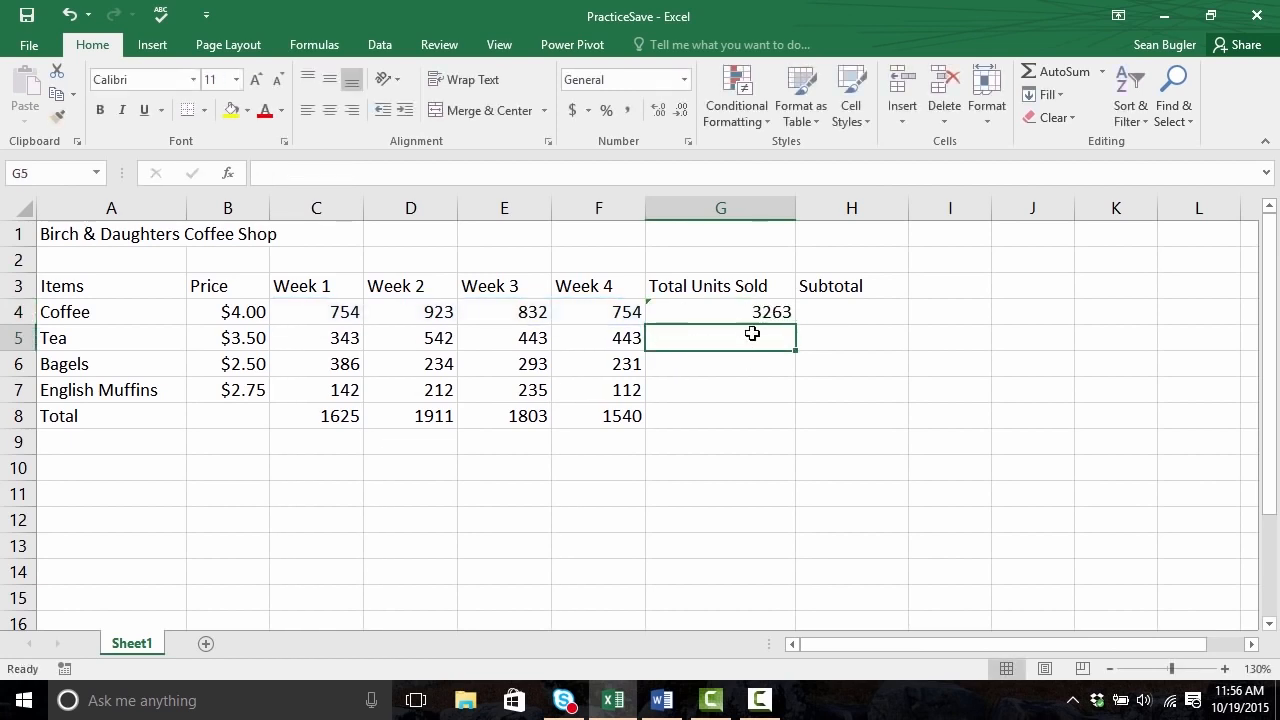
left_click(1059, 65)
left_click_drag(332, 341, 583, 340)
key("Return")
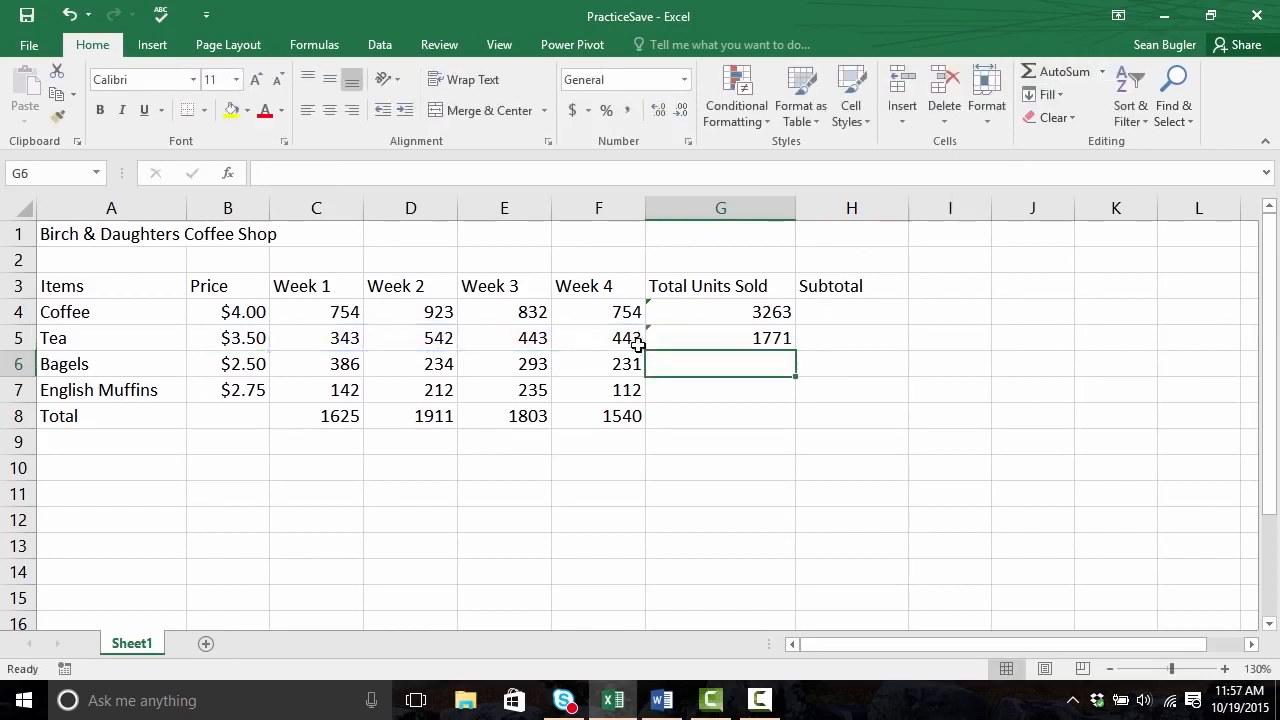
Step: Total the Bagels and English Muffins units in G6 and G7 using AutoSum, with the ranges set to C6:F6 and C7:F7
left_click(1052, 70)
left_click_drag(328, 361, 620, 368)
key("Return")
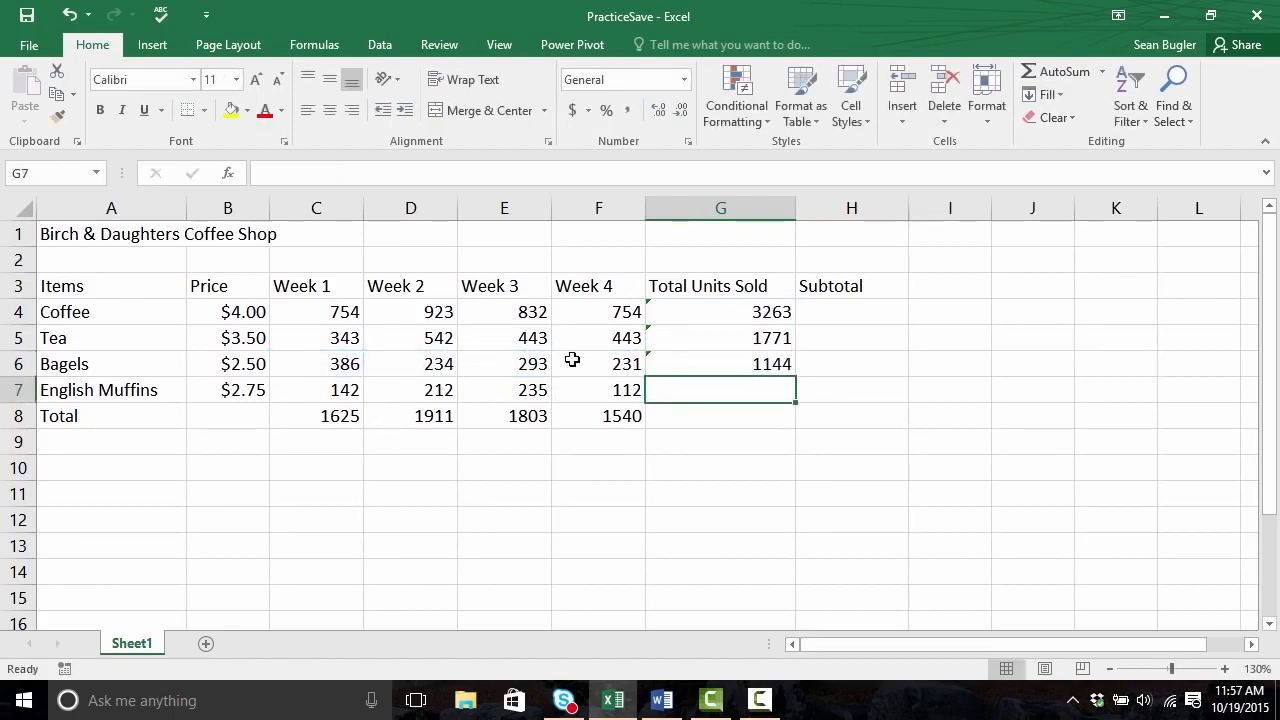
left_click(1058, 68)
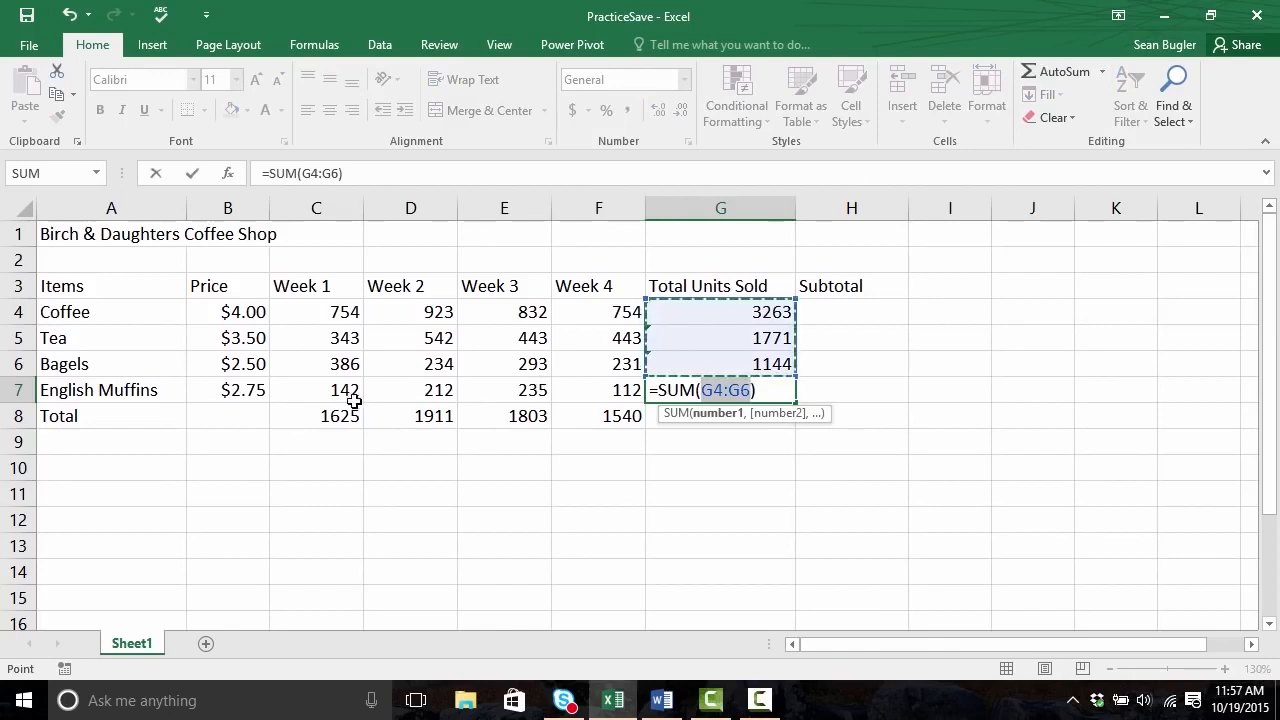
left_click_drag(350, 392, 592, 394)
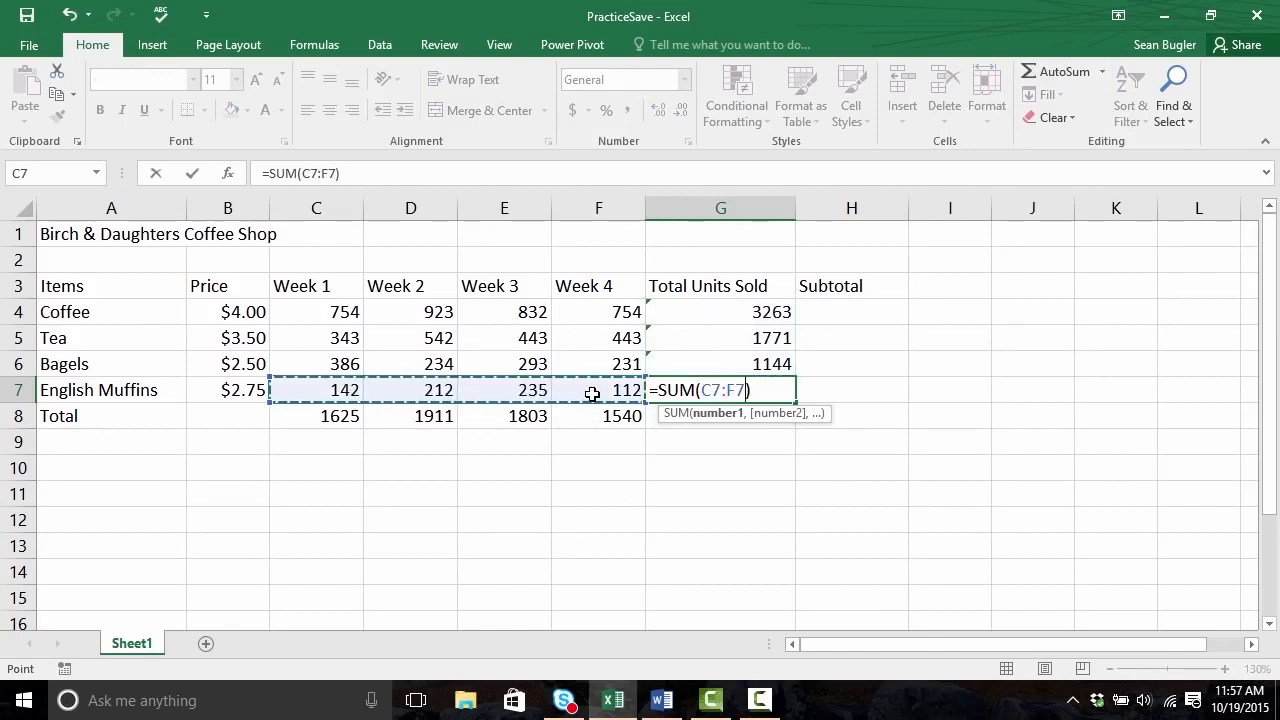
key("Return")
left_click(686, 364)
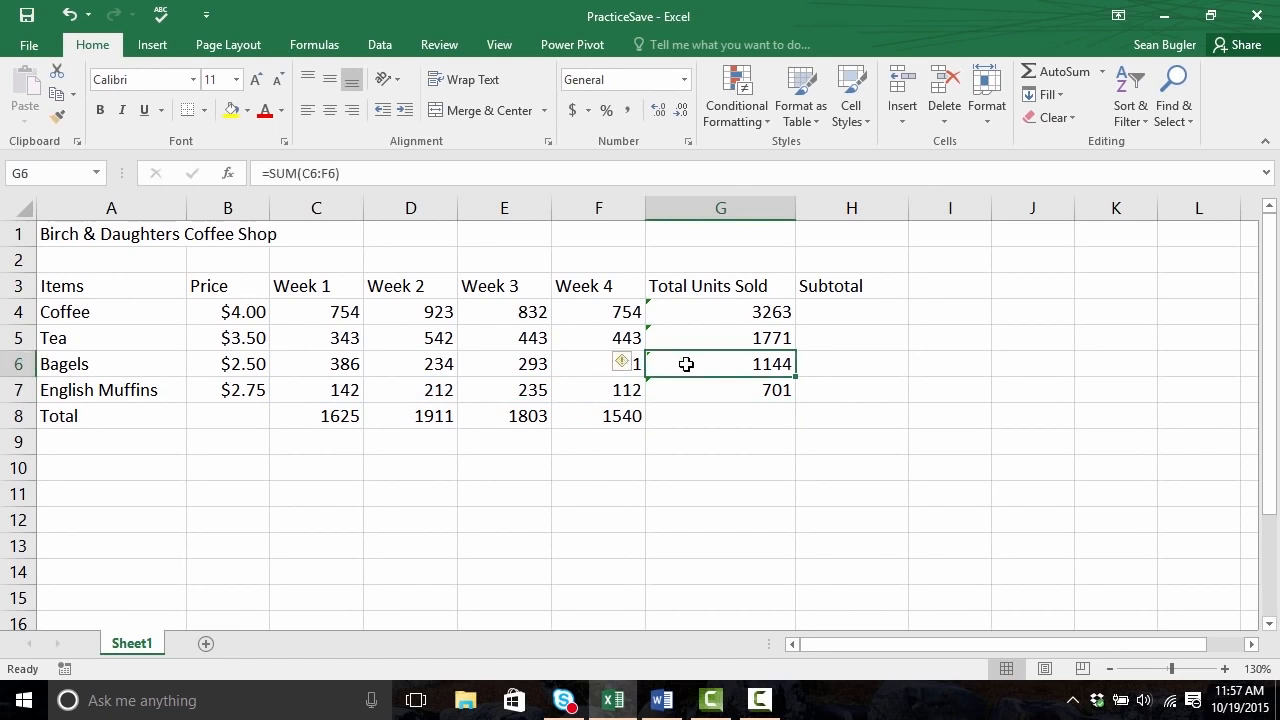
Step: Add up the Total Units Sold column in G8 using AutoSum over G4:G7
left_click(691, 414)
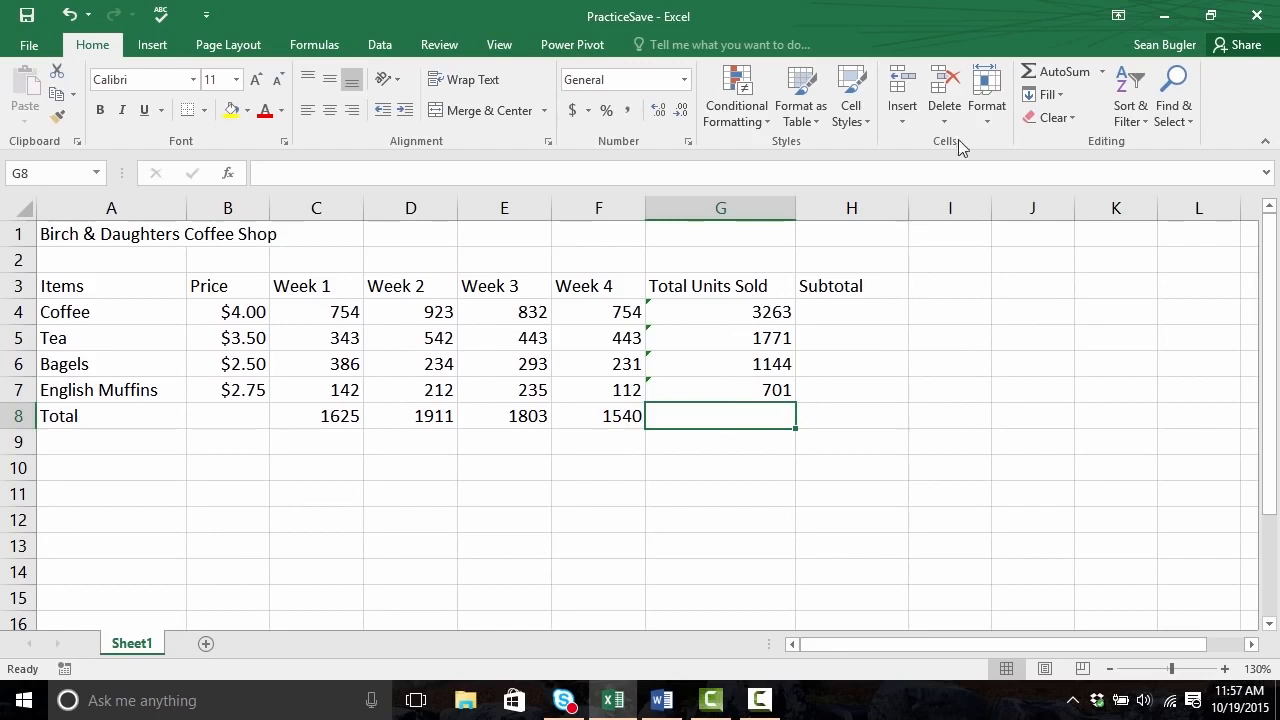
left_click(1036, 75)
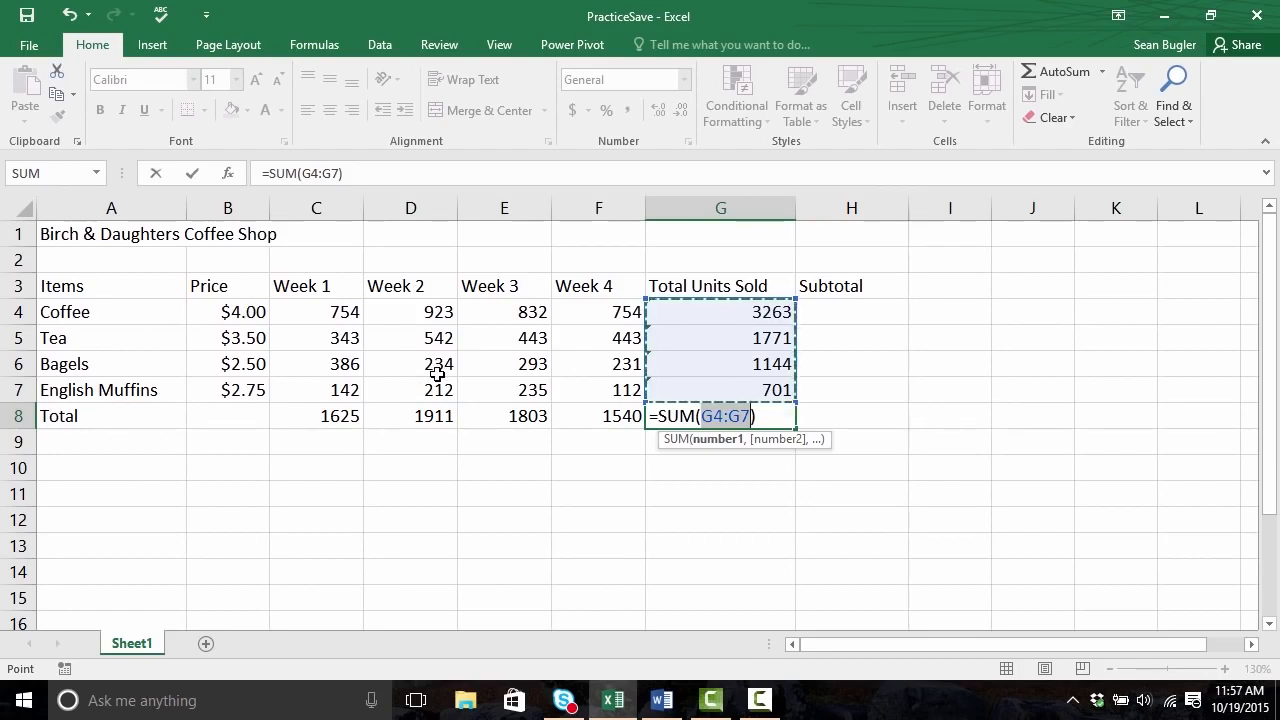
key("Return")
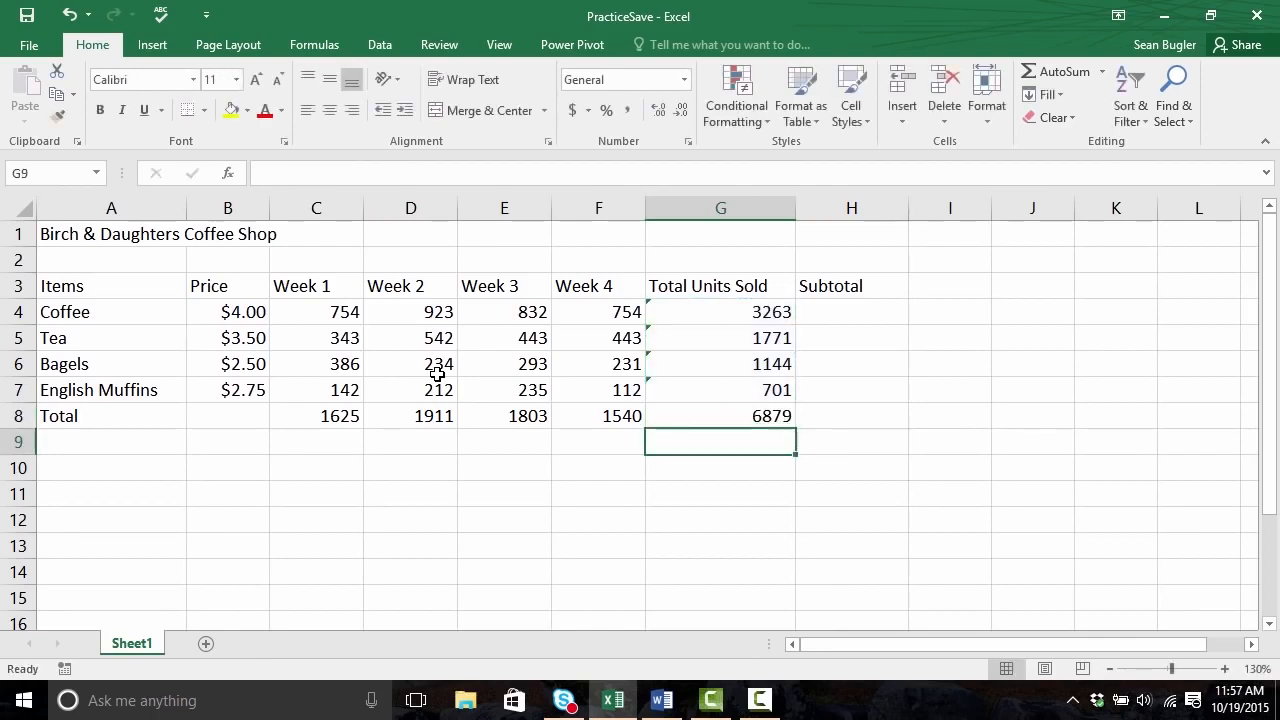
key("Up")
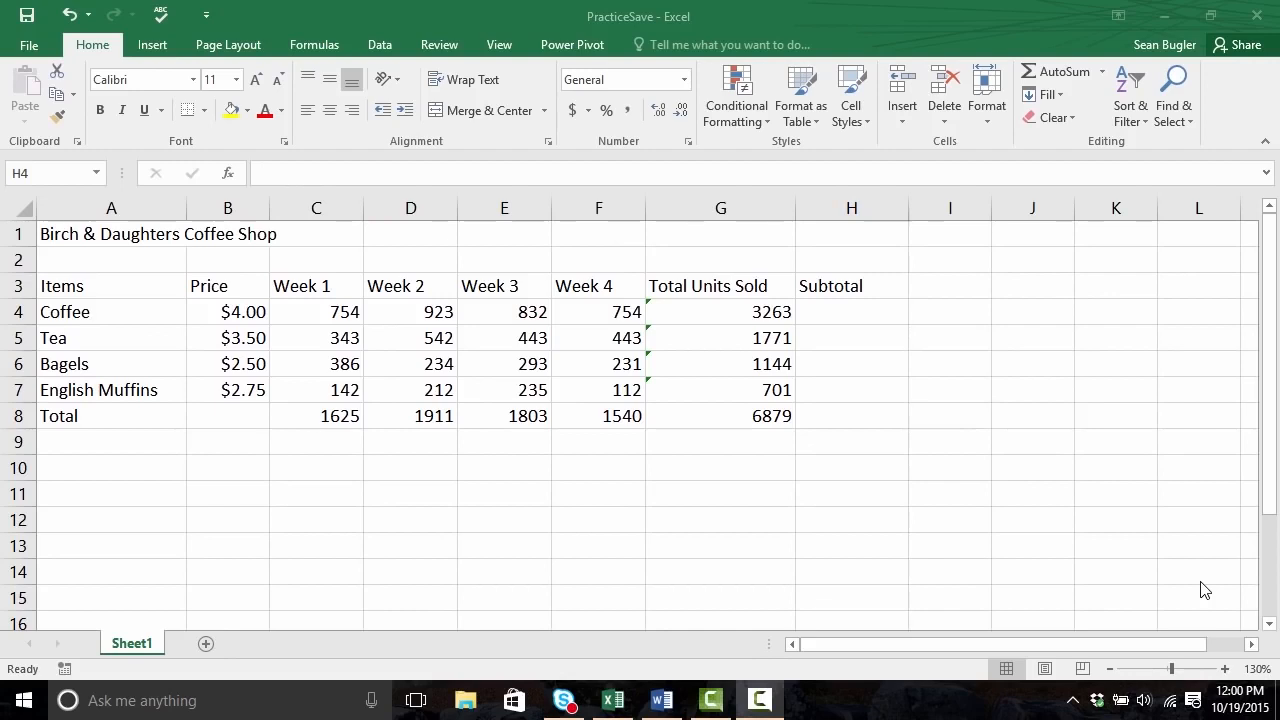
Step: Calculate the Coffee subtotal in H4 with the typed-in numbers formula =3263*4
left_click(835, 317)
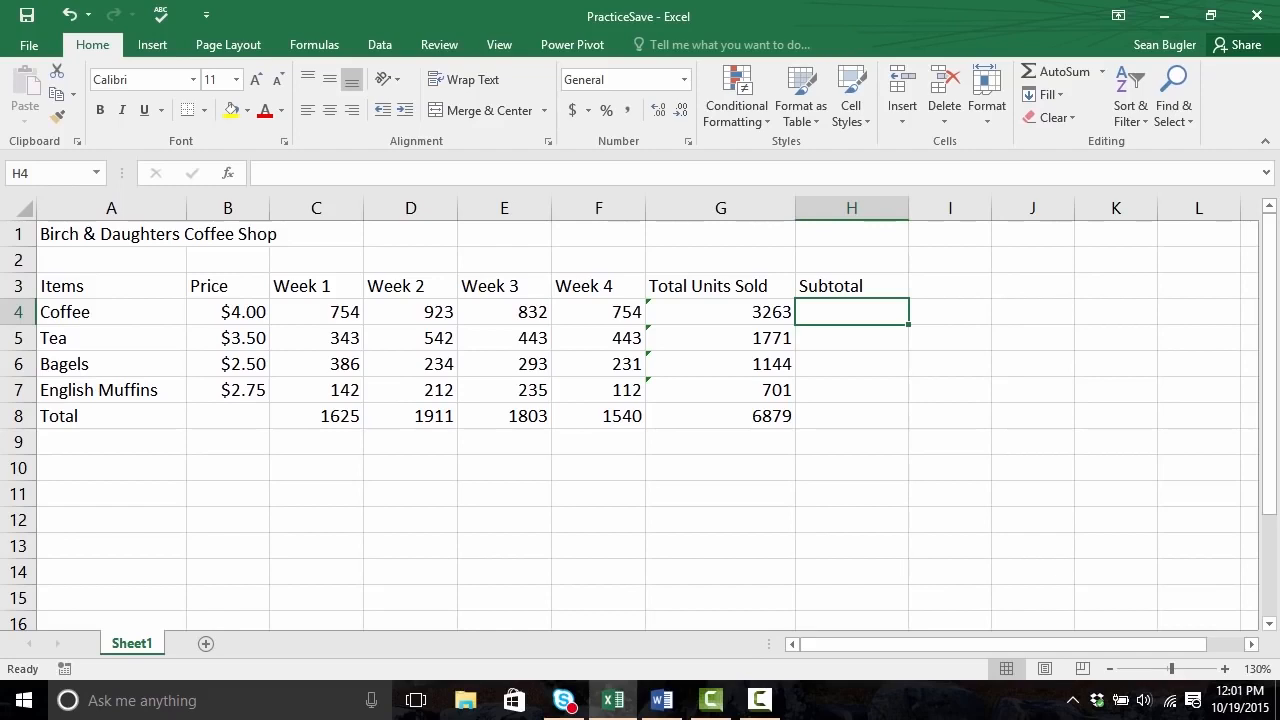
type("=")
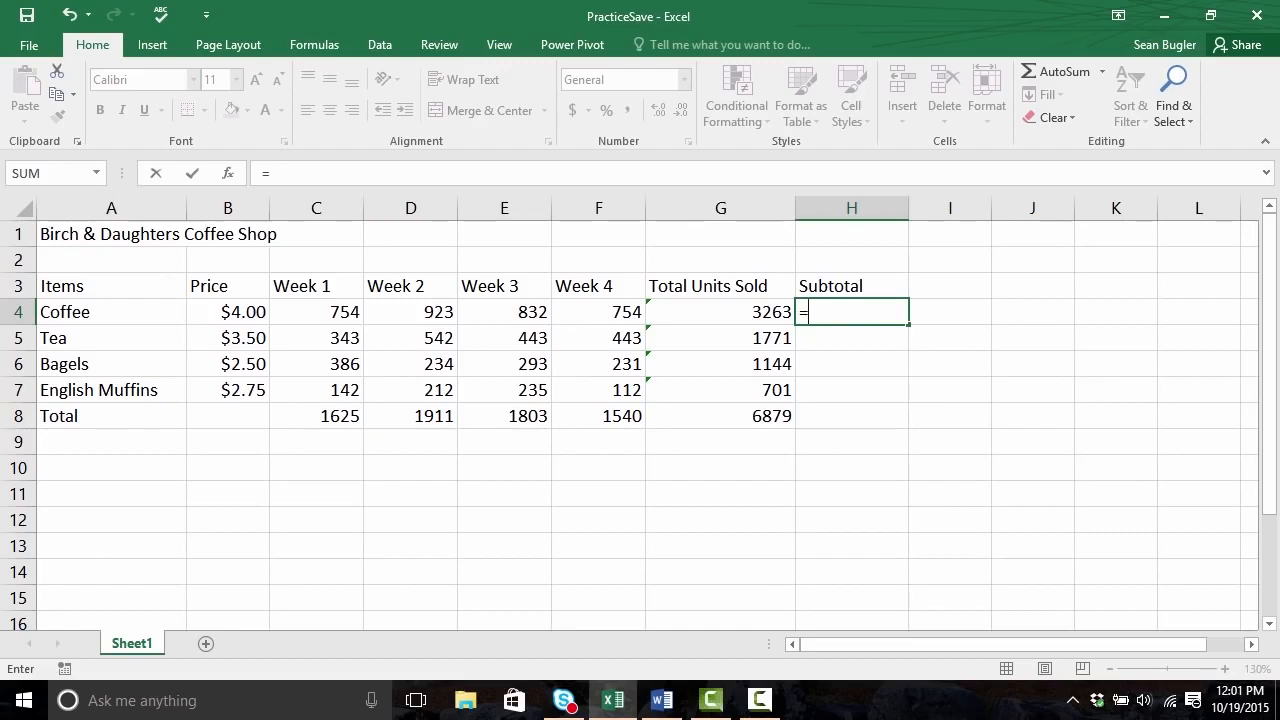
type("3263")
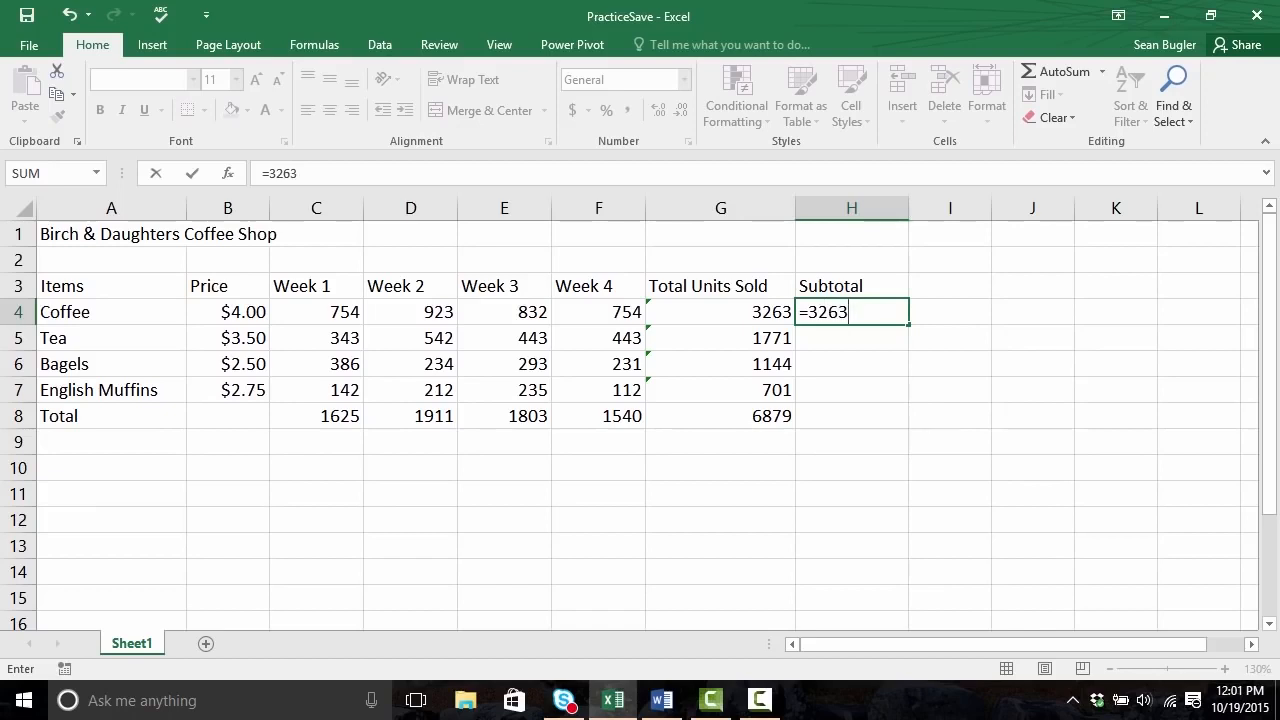
type("*")
type("4")
key("Return")
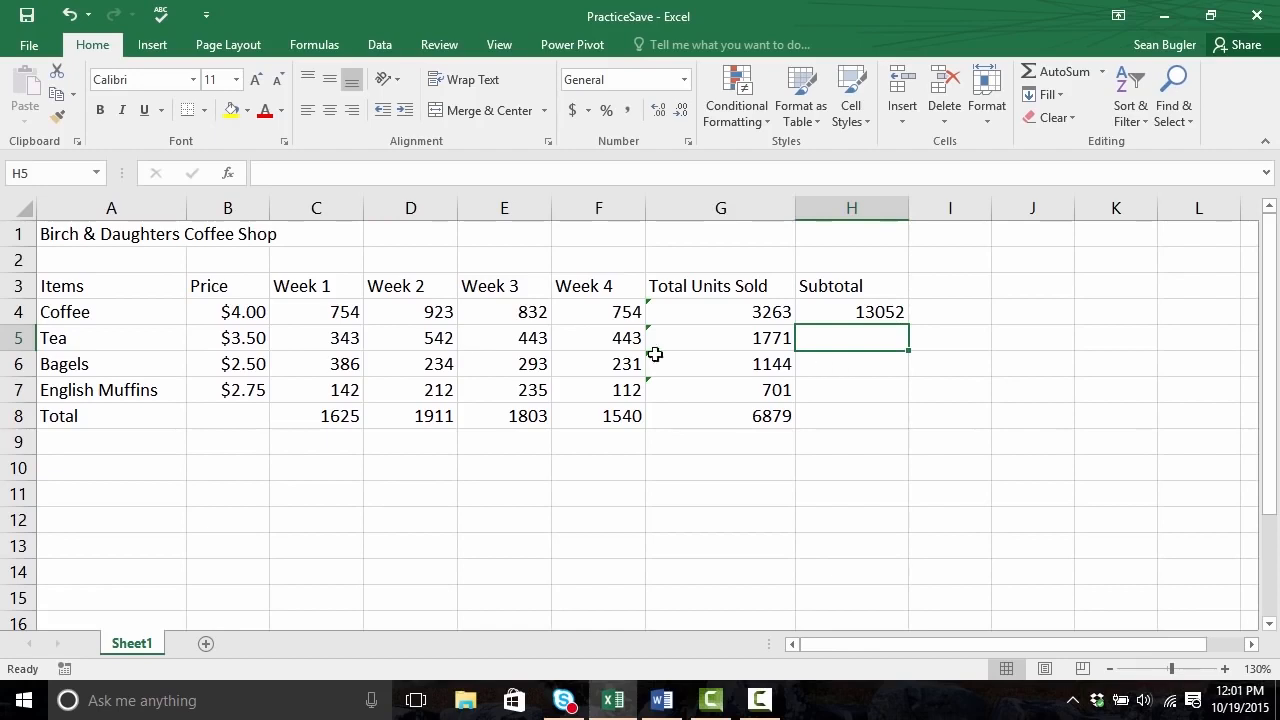
Step: Change the Coffee price in B4 to 3.95 to test whether the subtotal follows it
left_click(230, 318)
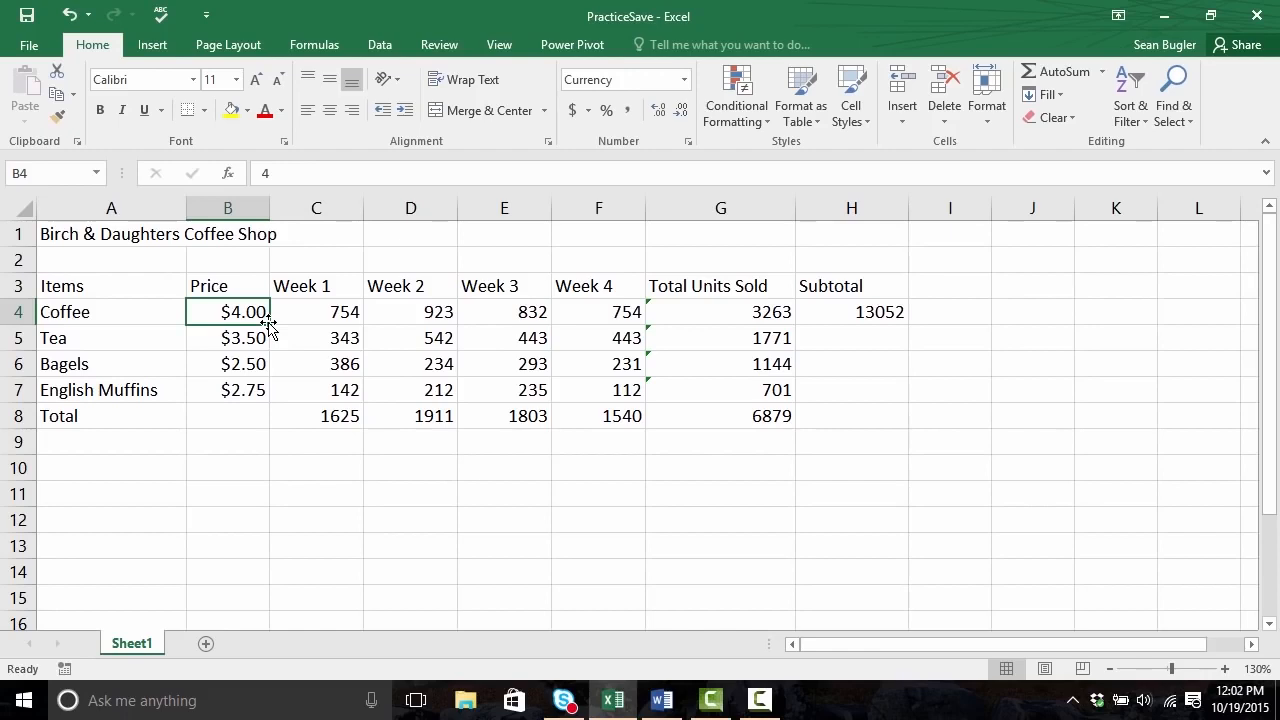
type("3.95")
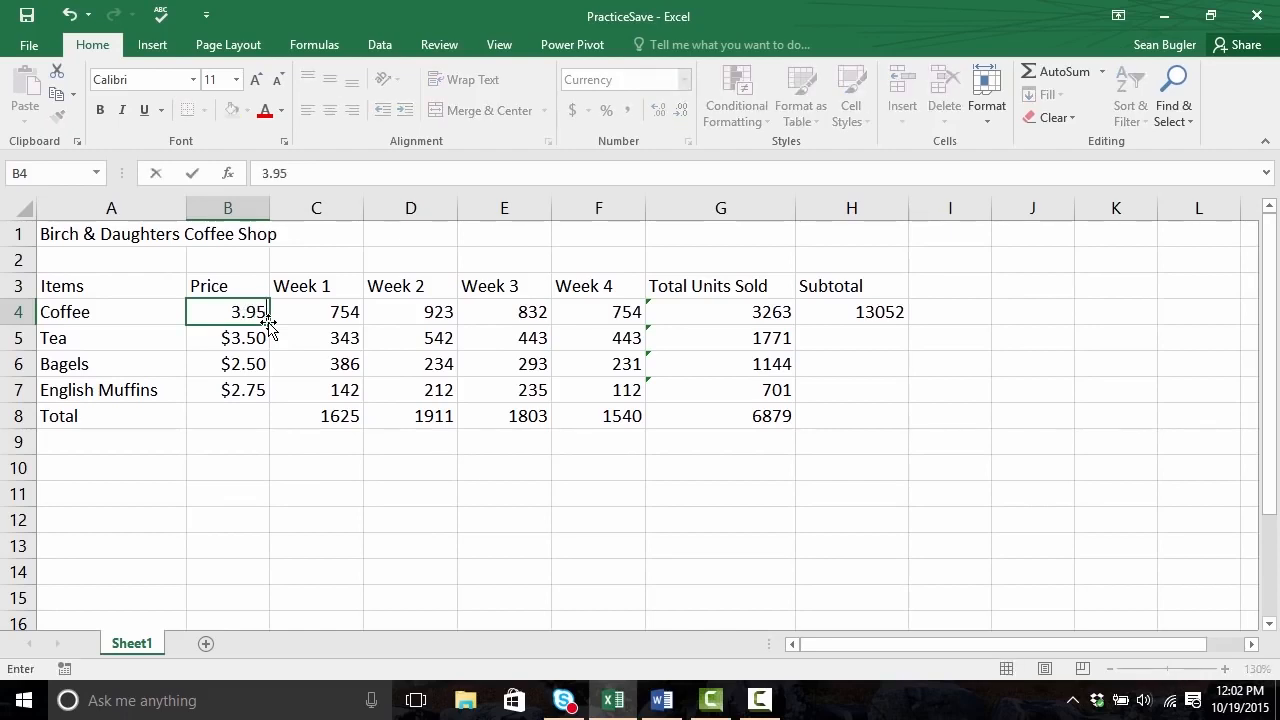
key("Return")
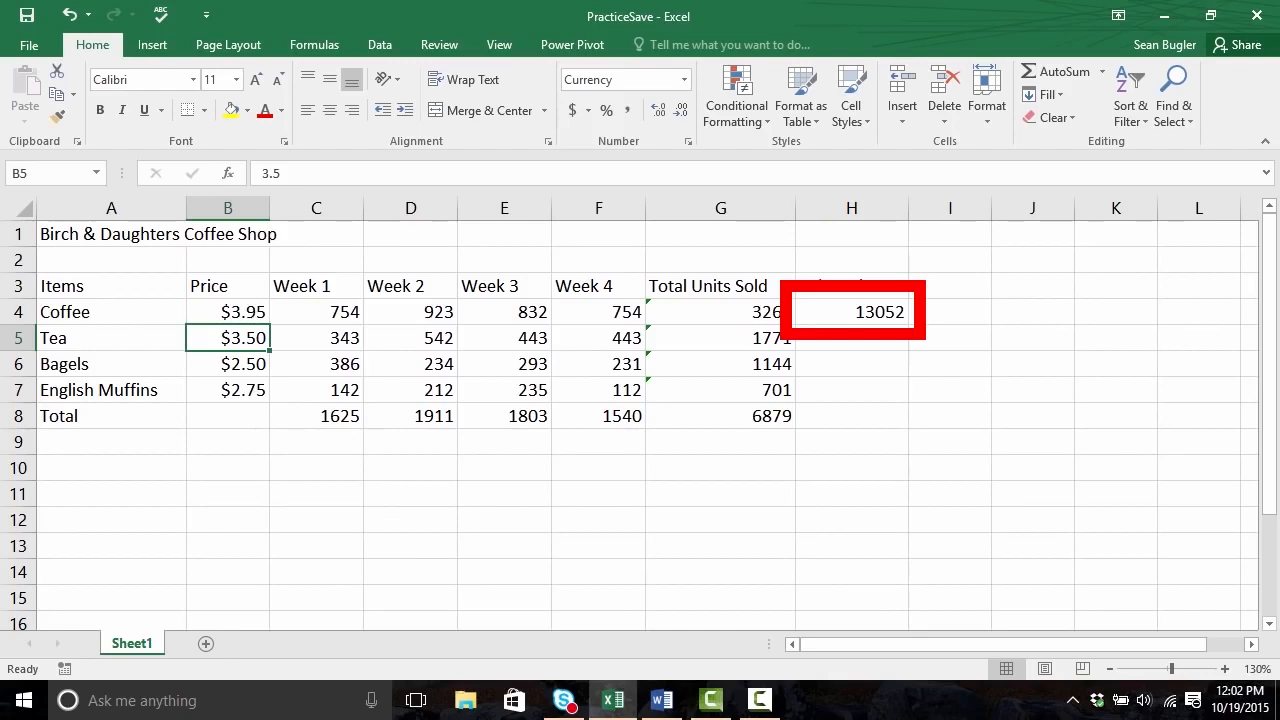
Step: Replace the Coffee subtotal in H4 with the cell-reference formula =G4*B4
left_click(856, 313)
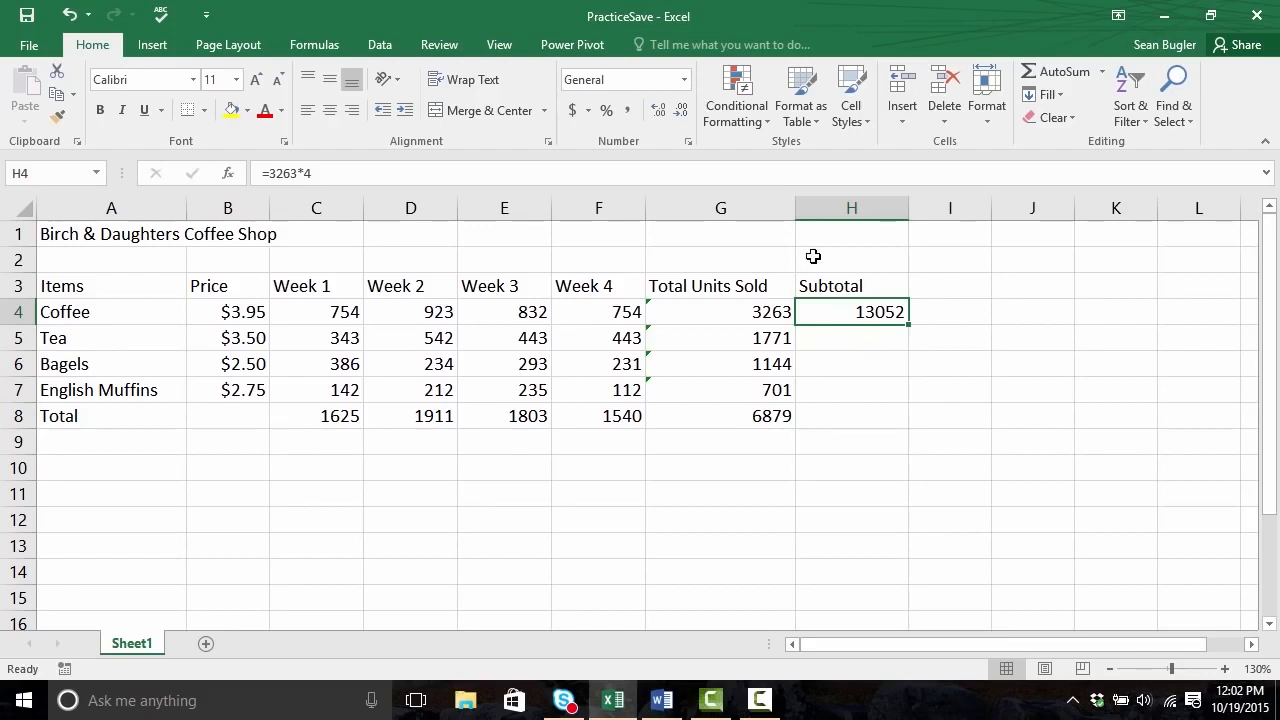
key("BackSpace")
key("Return")
key("Up")
type("=")
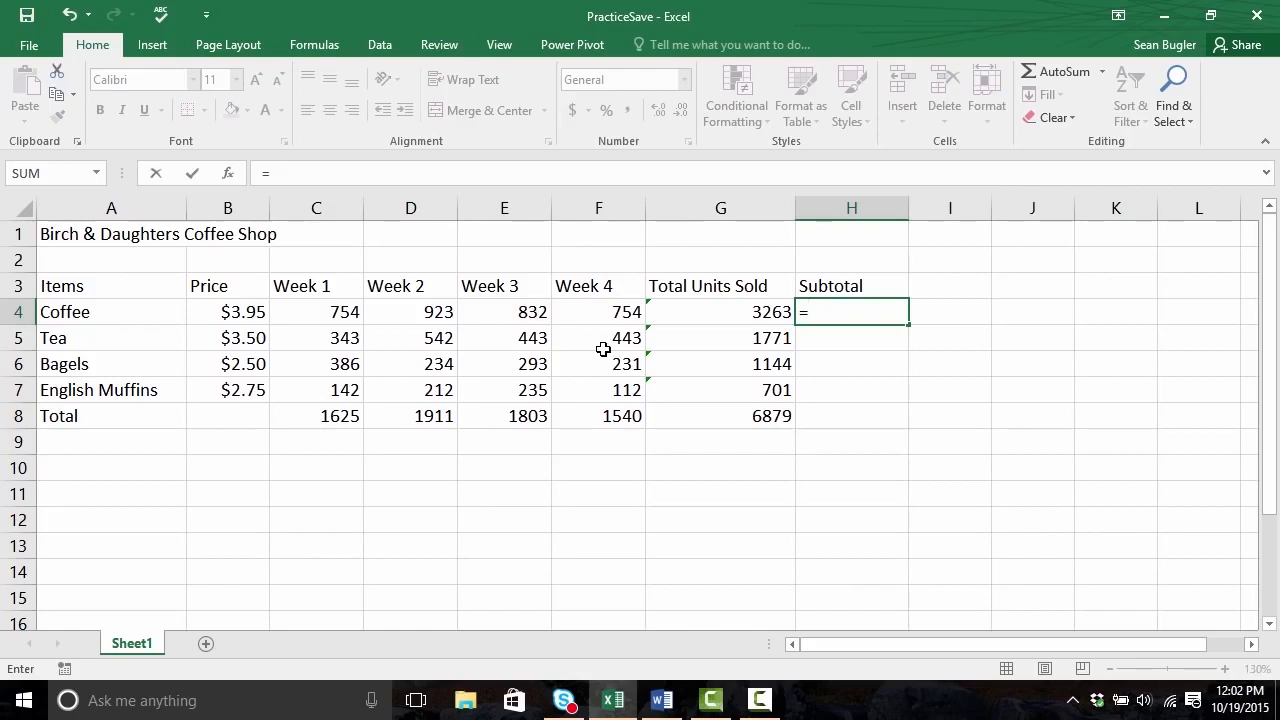
left_click(703, 313)
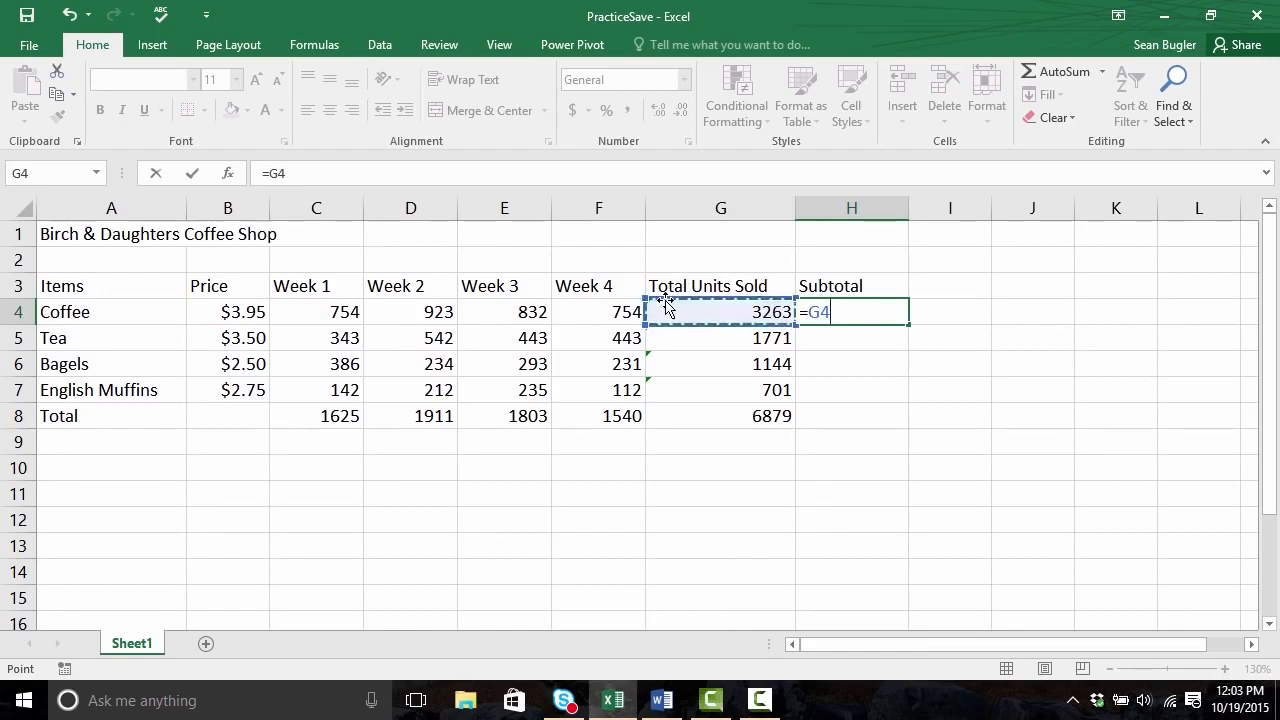
type("*")
left_click(236, 315)
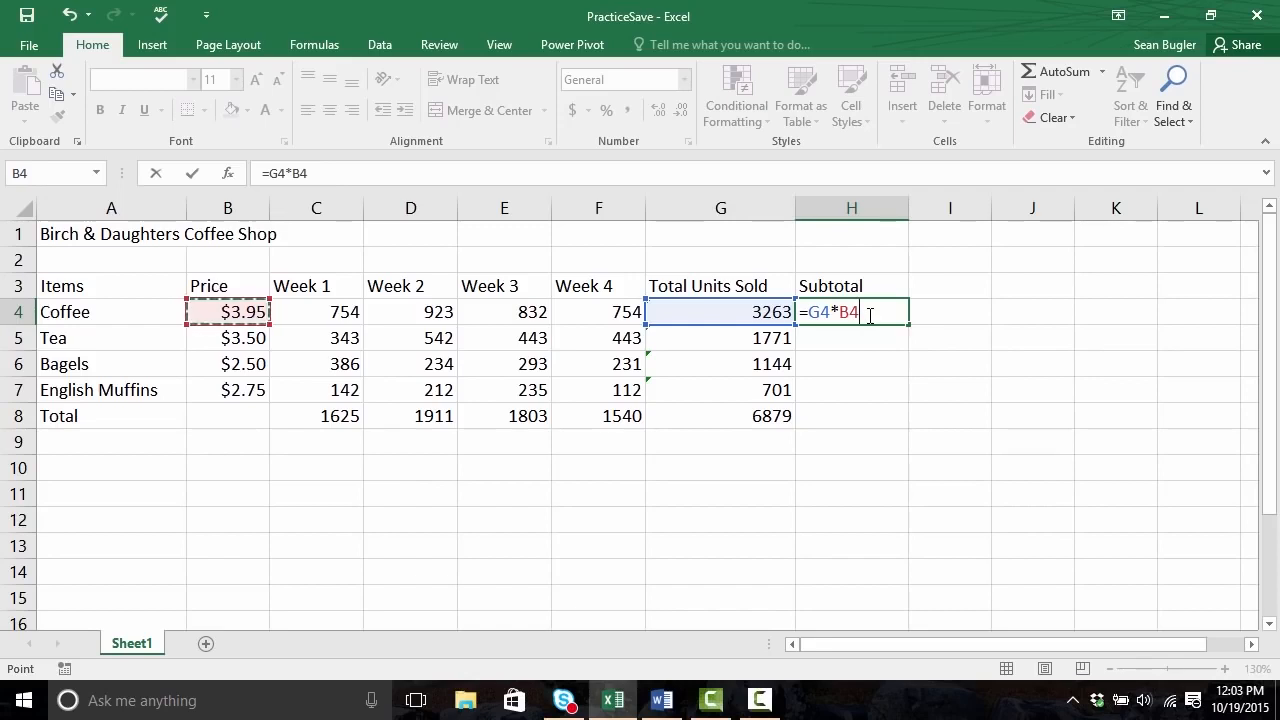
key("ctrl+Return")
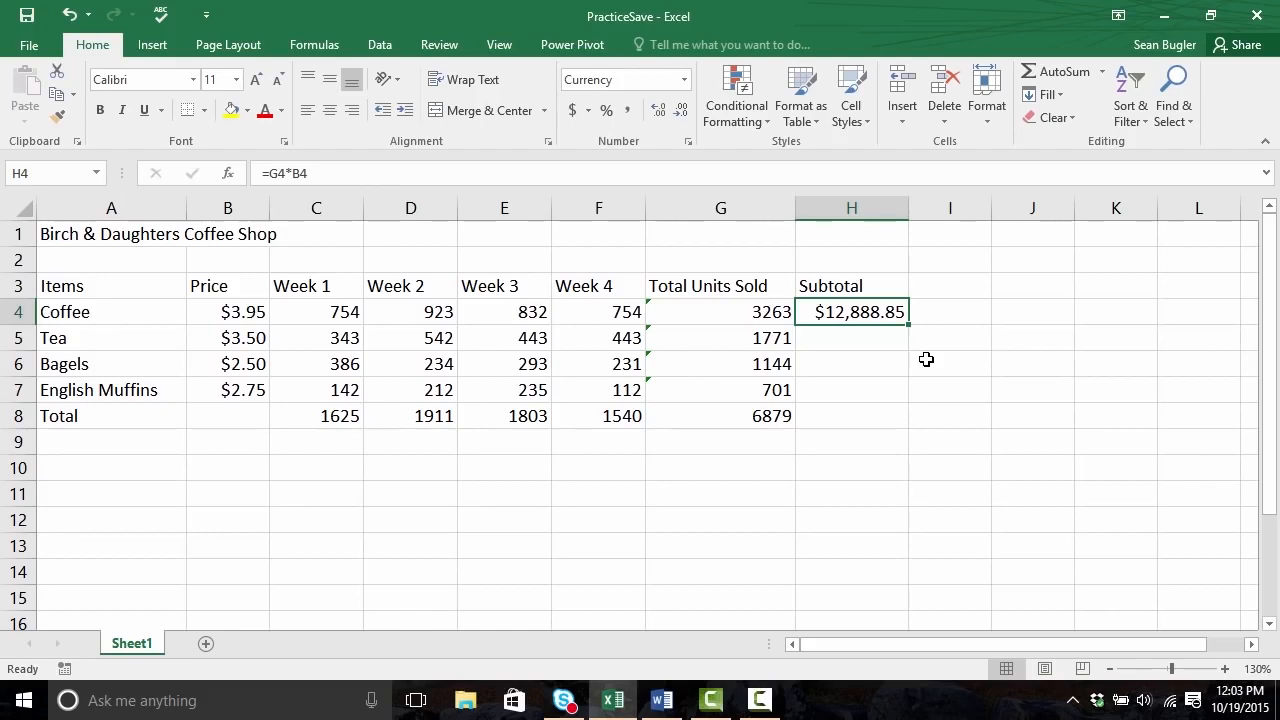
Step: Set the Coffee price in B4 to 4.00 and check the subtotal formula in H4
left_click(240, 316)
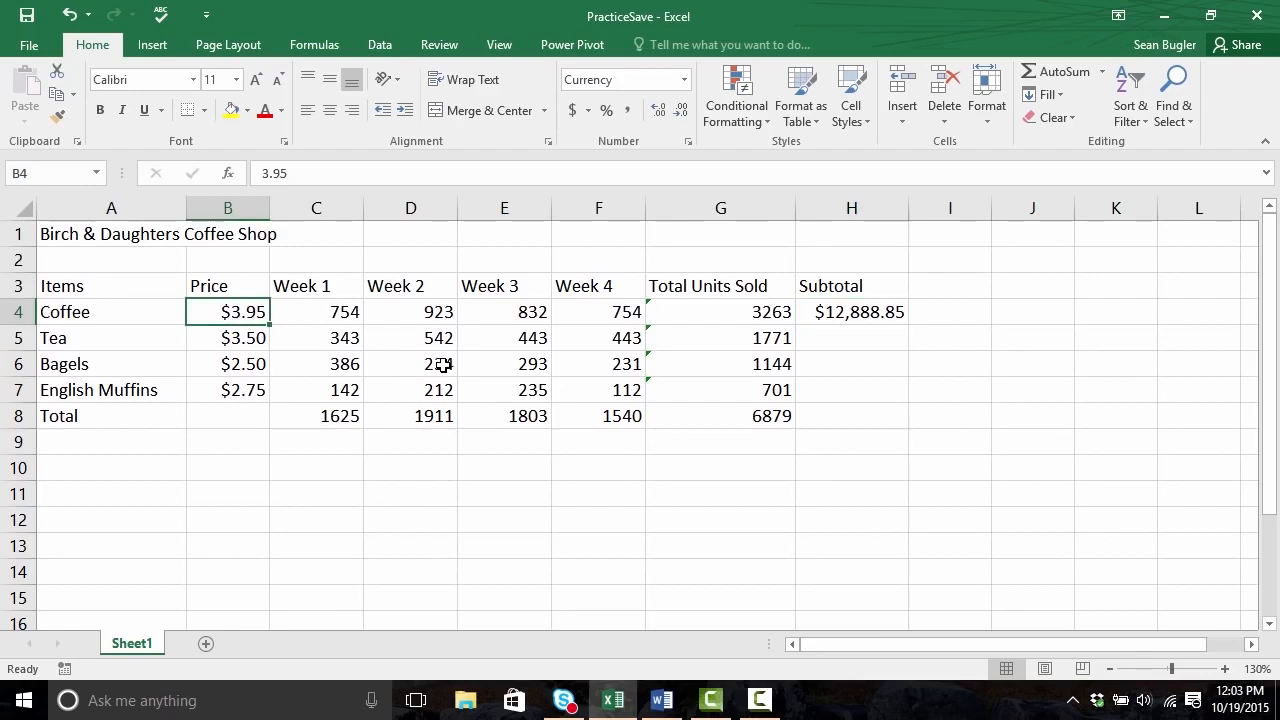
type("4.00")
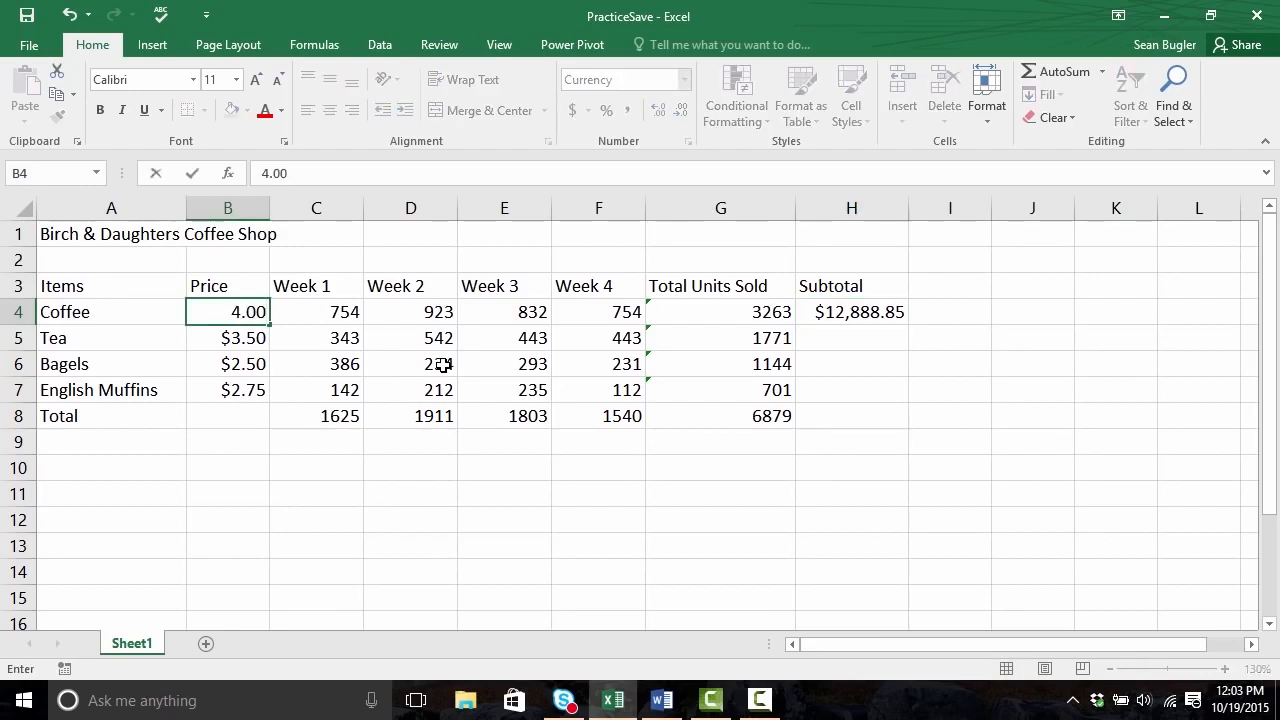
key("Return")
type("2")
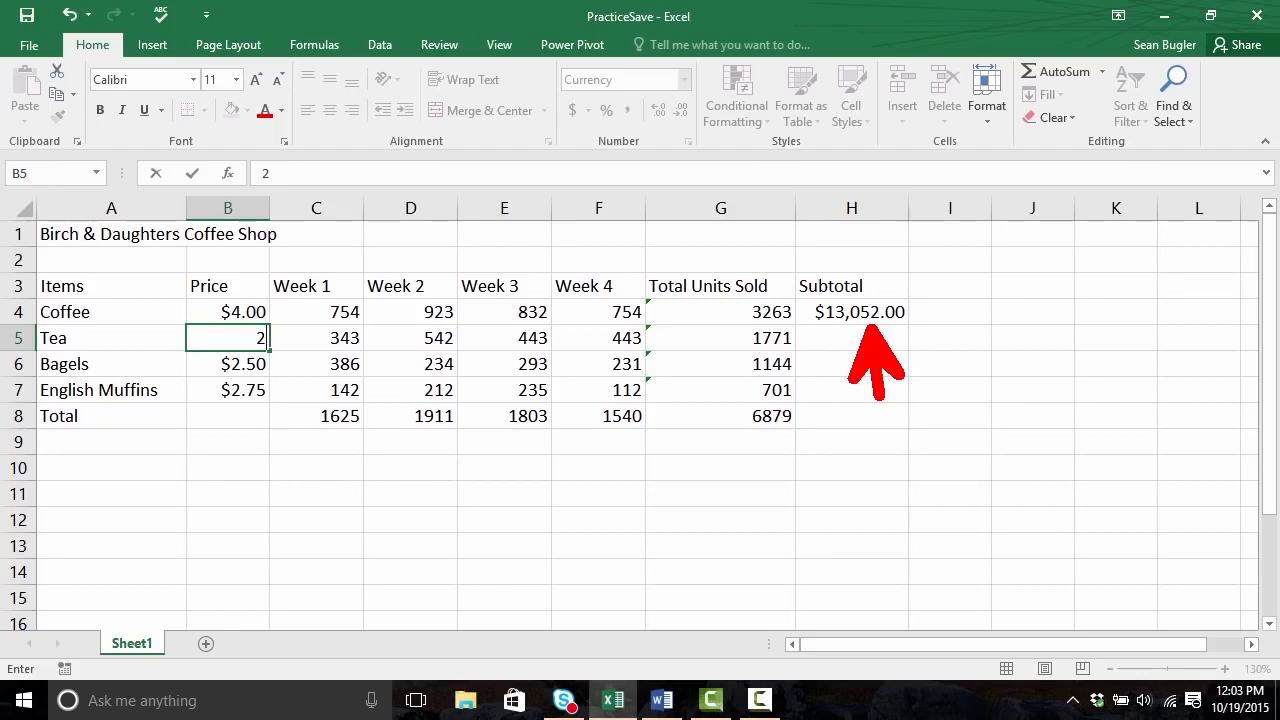
key("Escape")
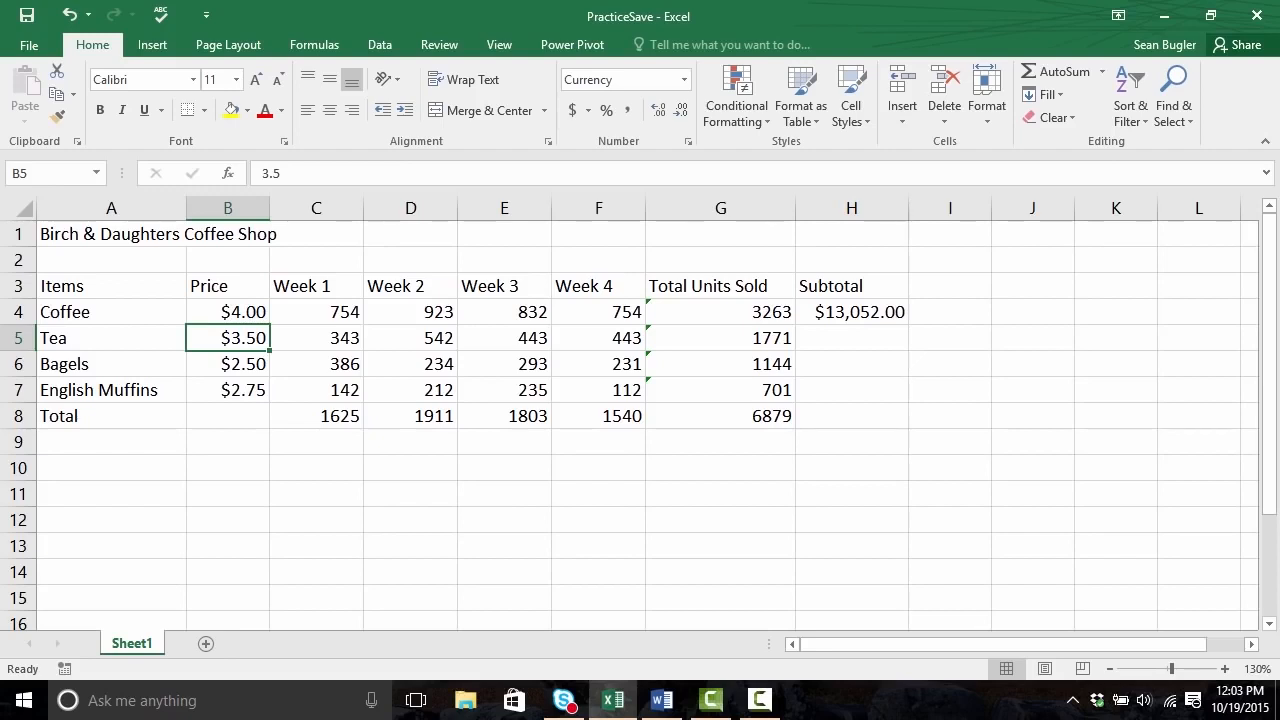
left_click(866, 314)
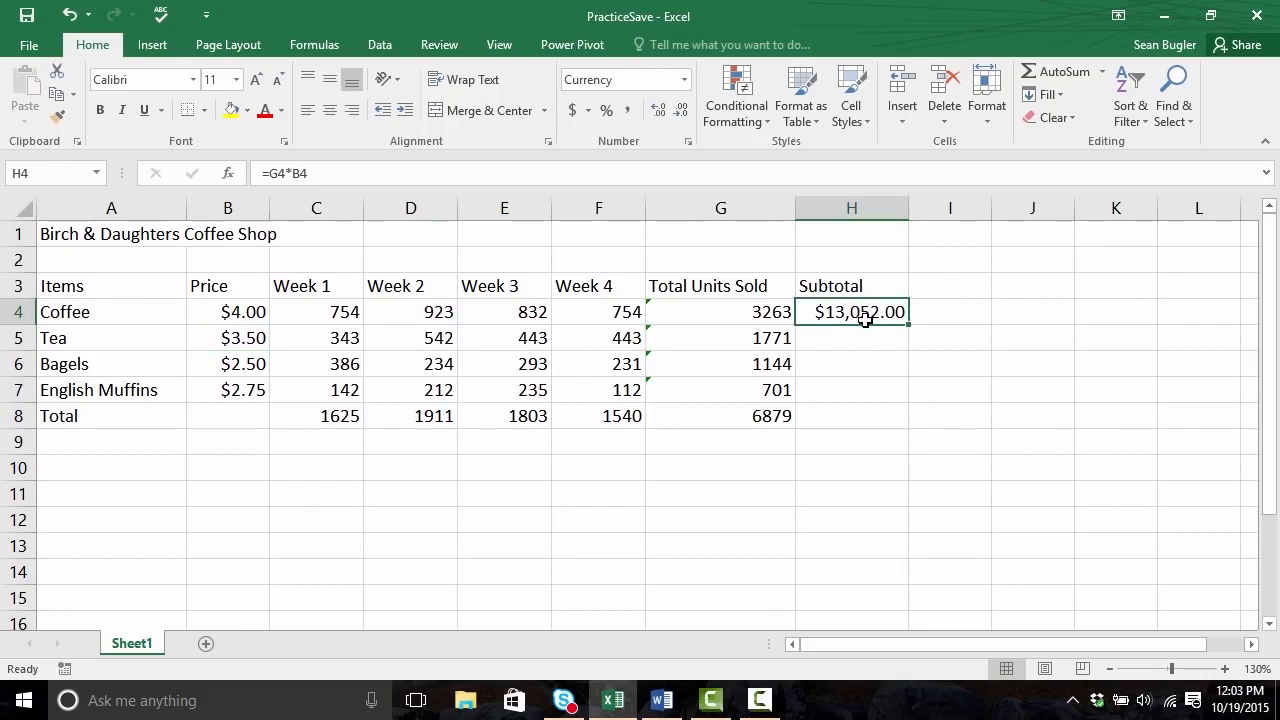
key("ctrl+shift+d")
mouse_move(795, 284)
left_mouse_down()
mouse_move(613, 341)
mouse_move(634, 337)
left_mouse_up()
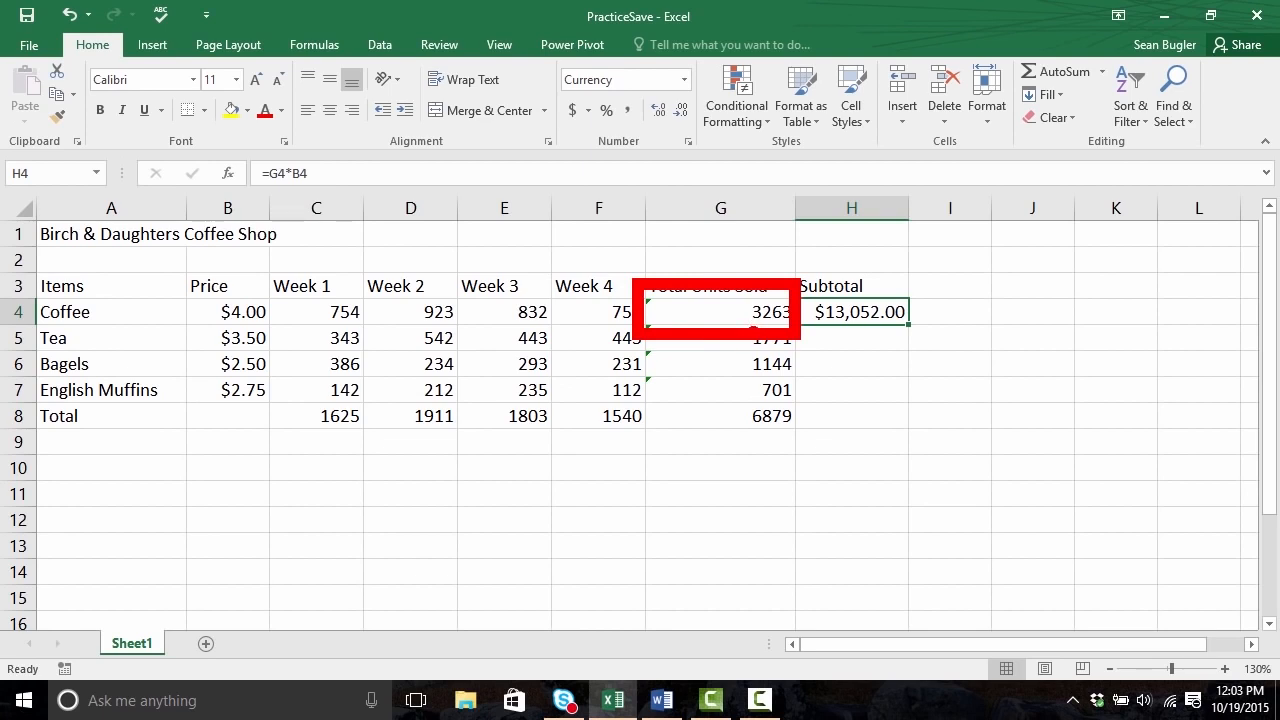
mouse_move(278, 286)
left_mouse_down()
mouse_move(175, 318)
mouse_move(181, 332)
left_mouse_up()
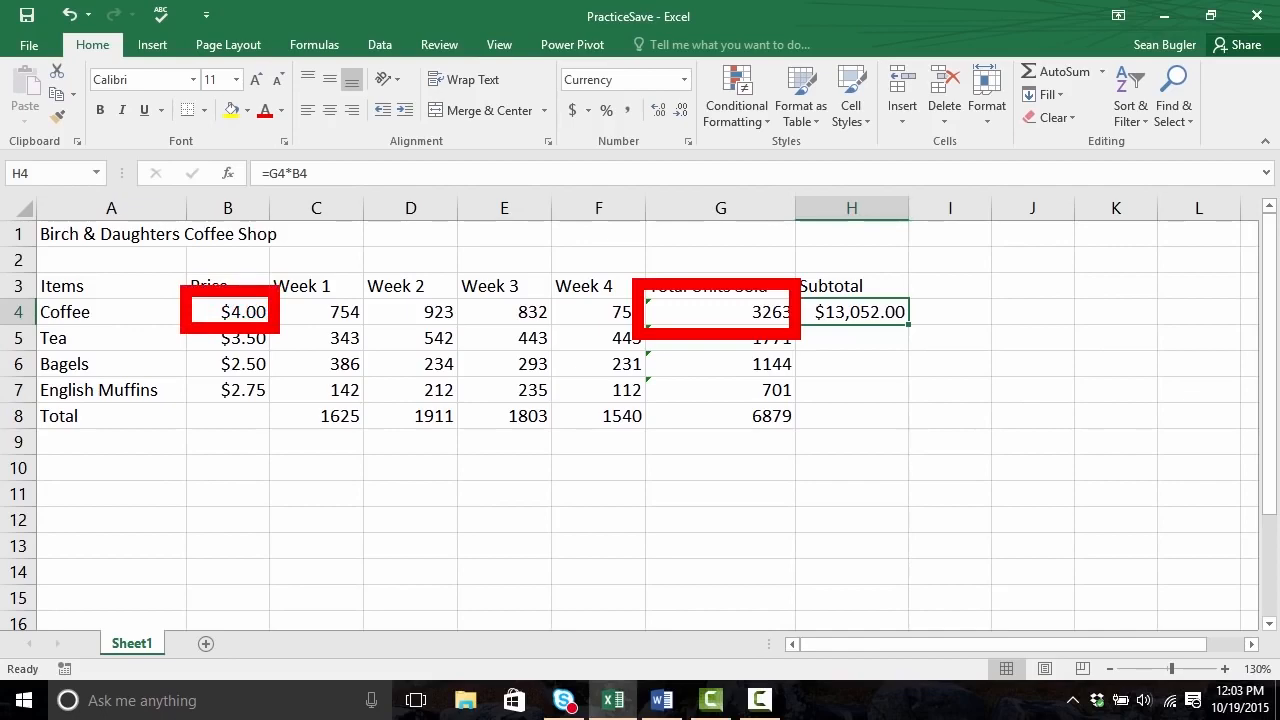
key("Escape")
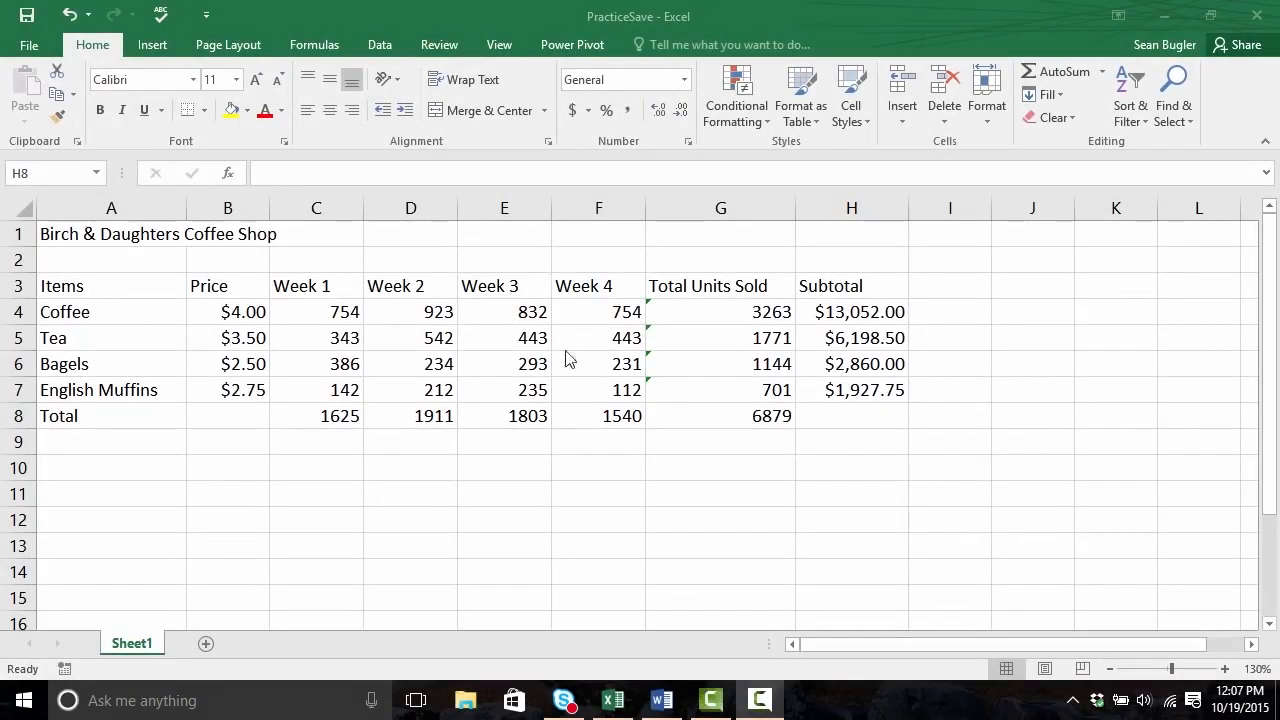
Step: Total the Subtotal column in H8 with the hand-entered function =SUM(H4:H7)
left_click(845, 425)
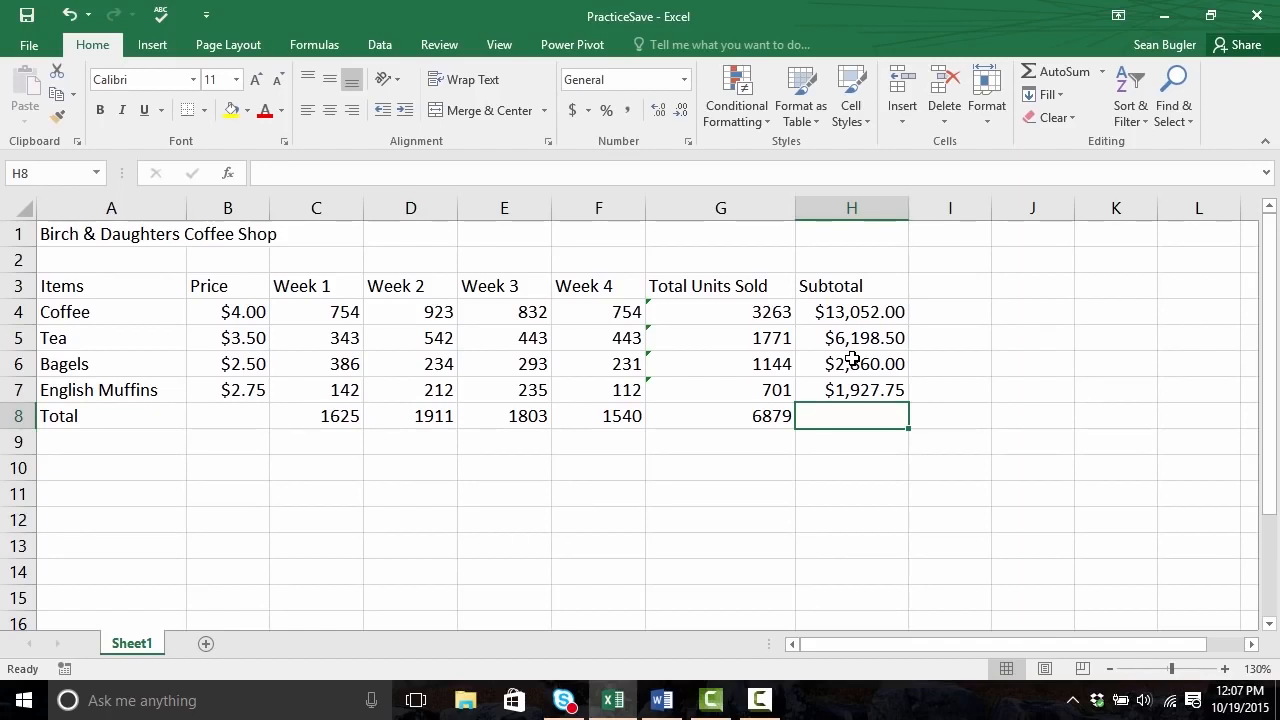
type("=")
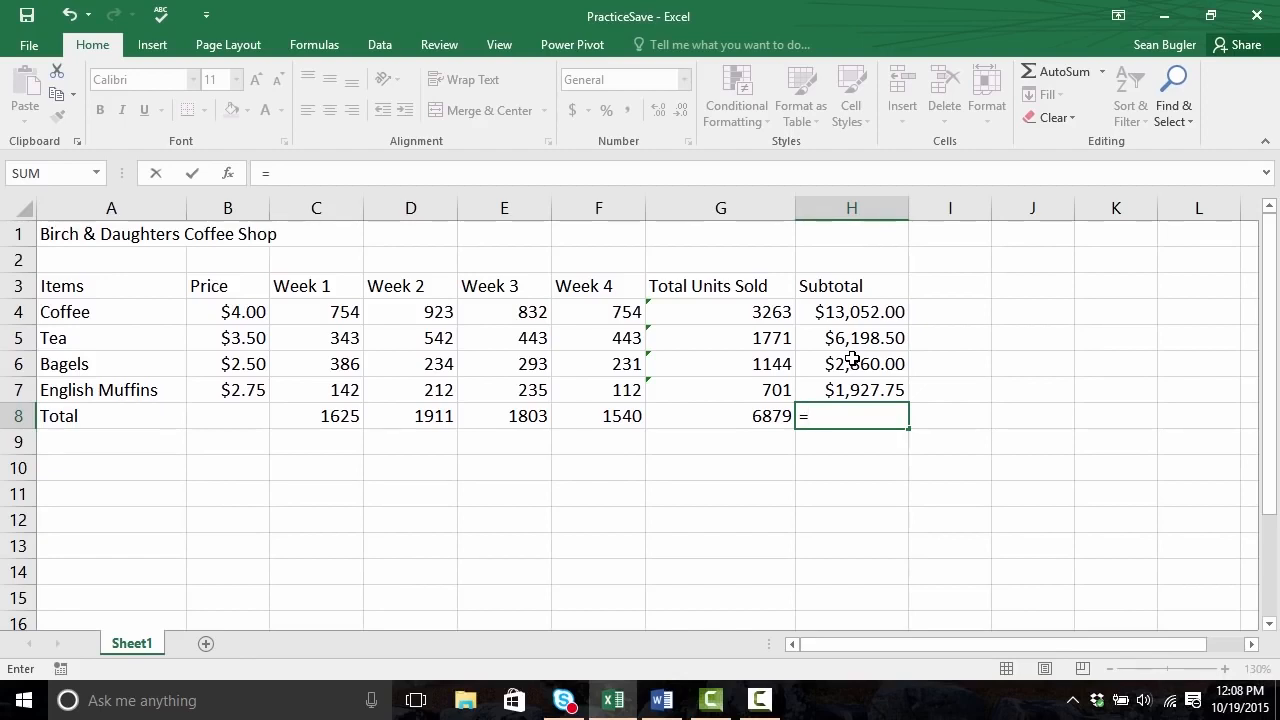
type("SUM")
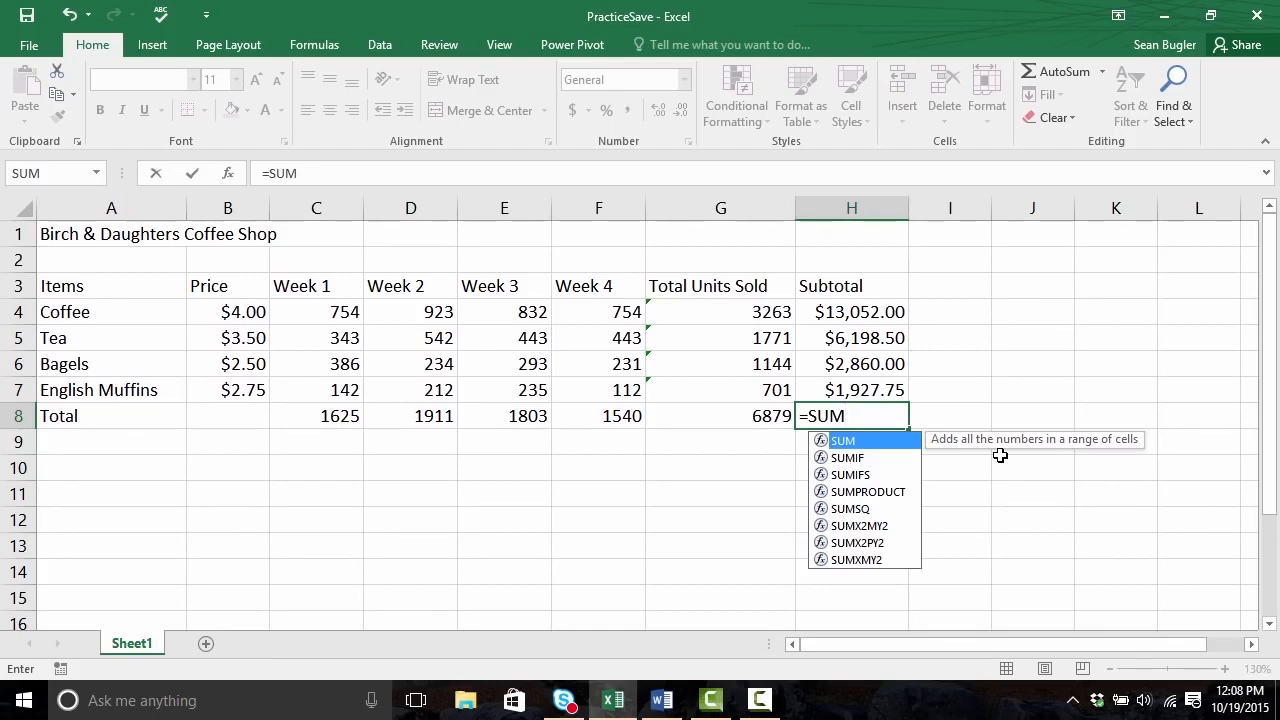
type("(")
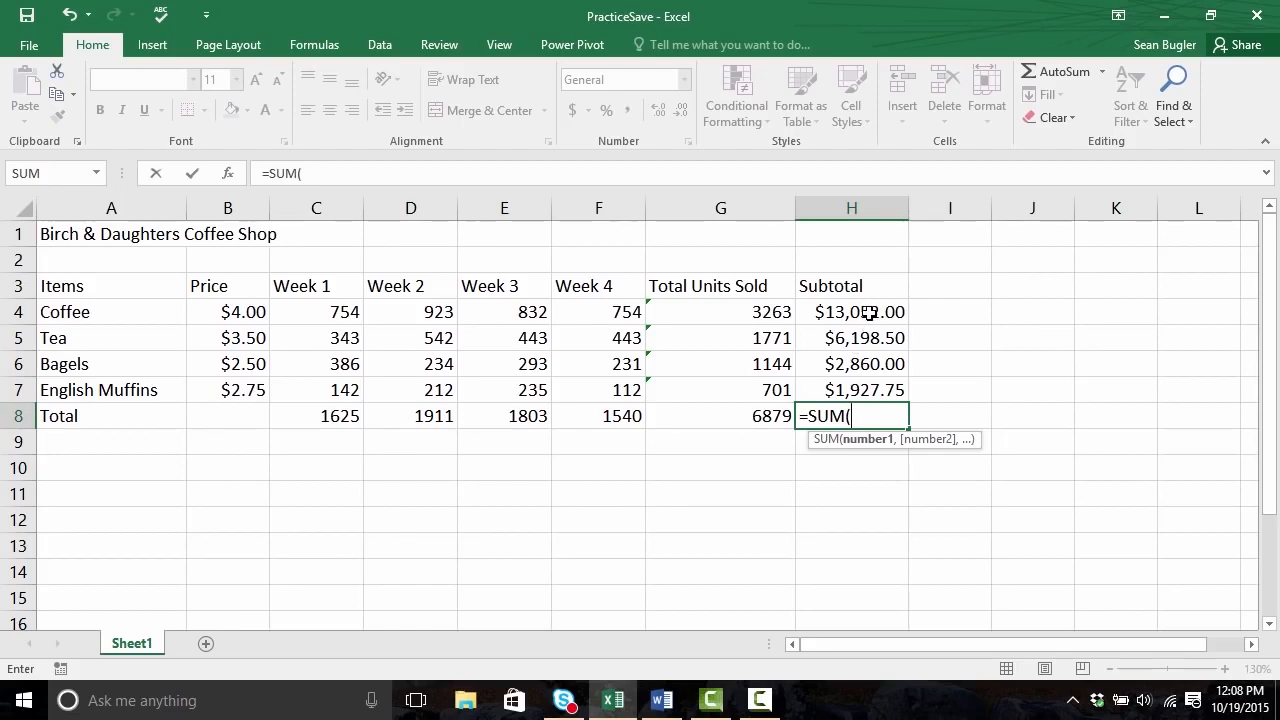
left_click(870, 312)
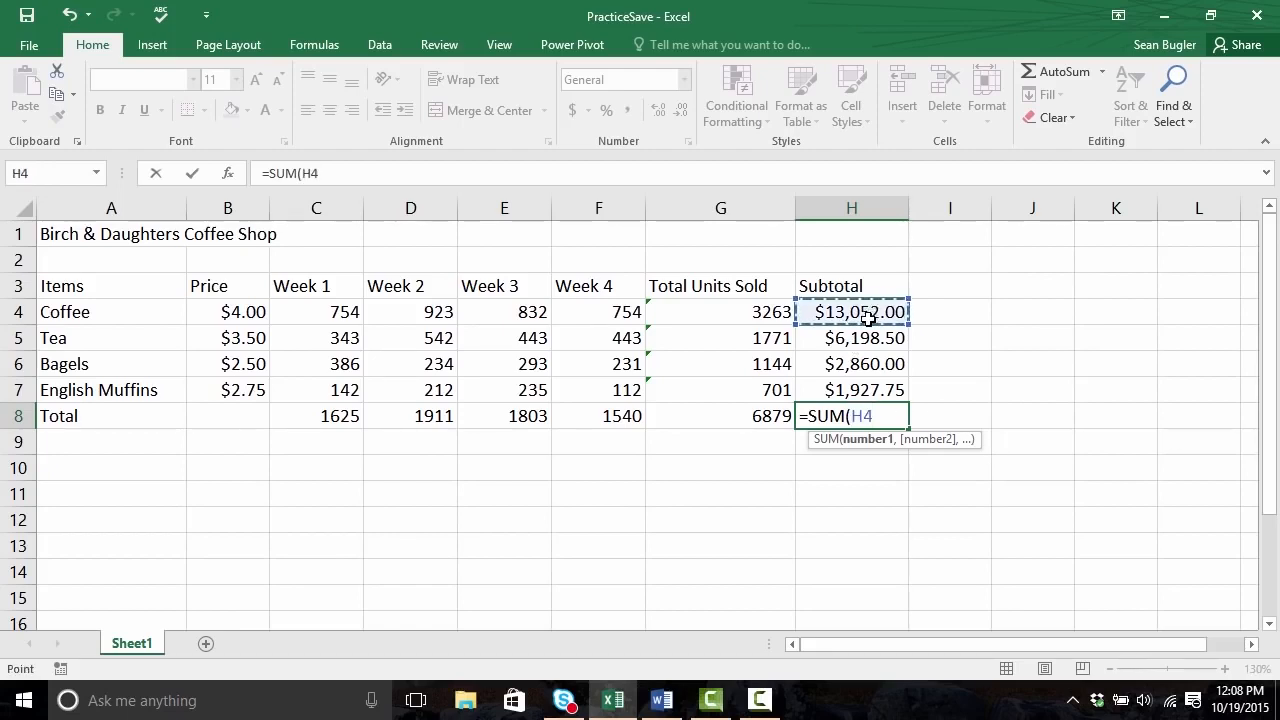
left_click_drag(868, 316, 866, 389)
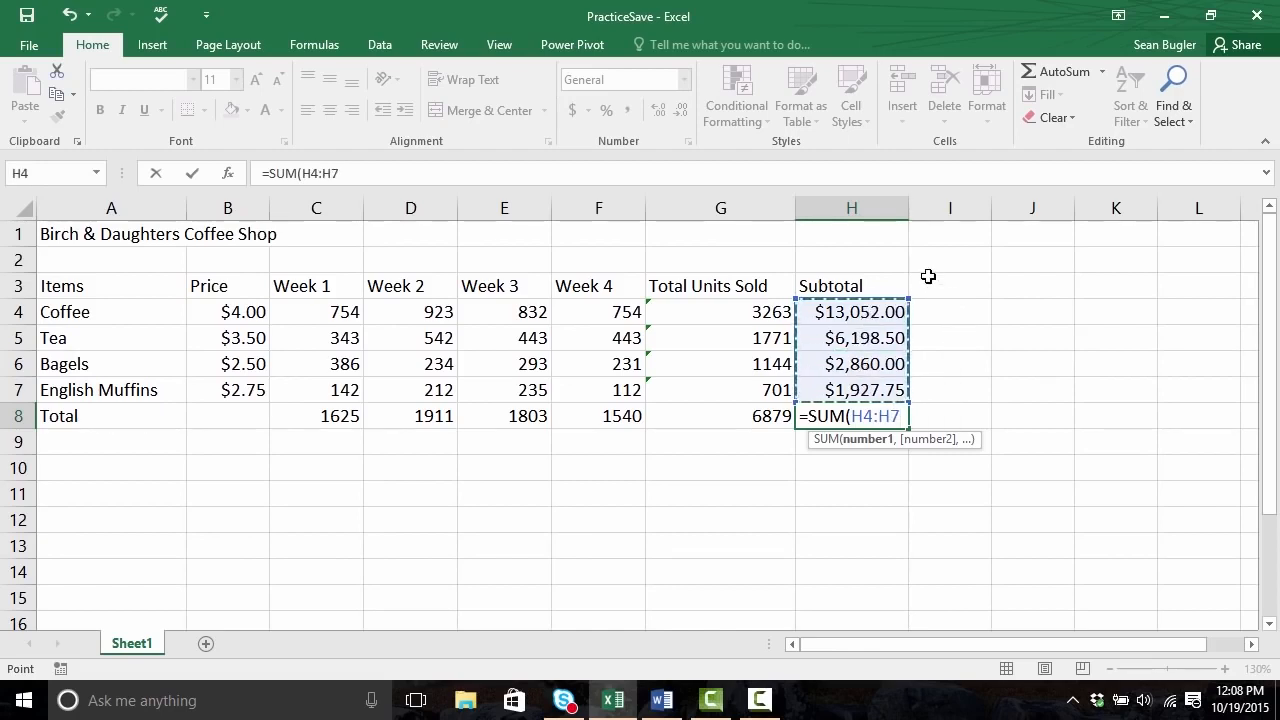
left_click(848, 314)
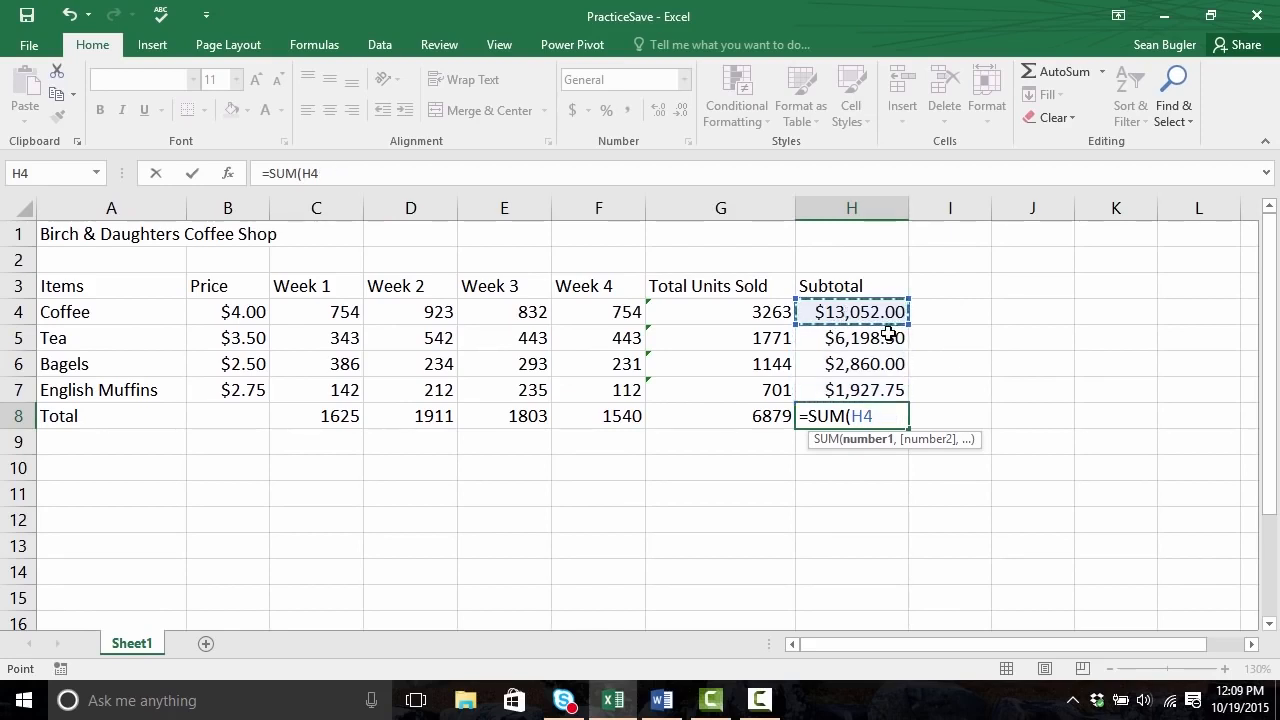
left_click_drag(889, 333, 889, 335)
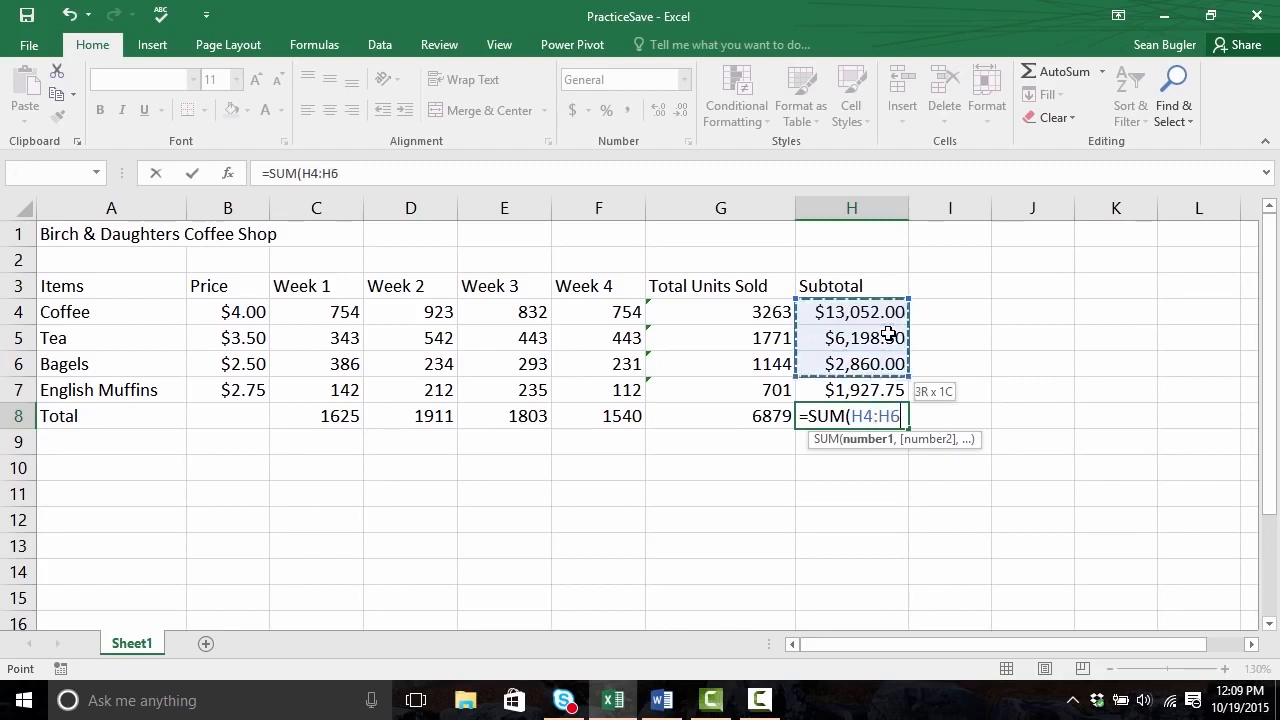
key("shift+Down")
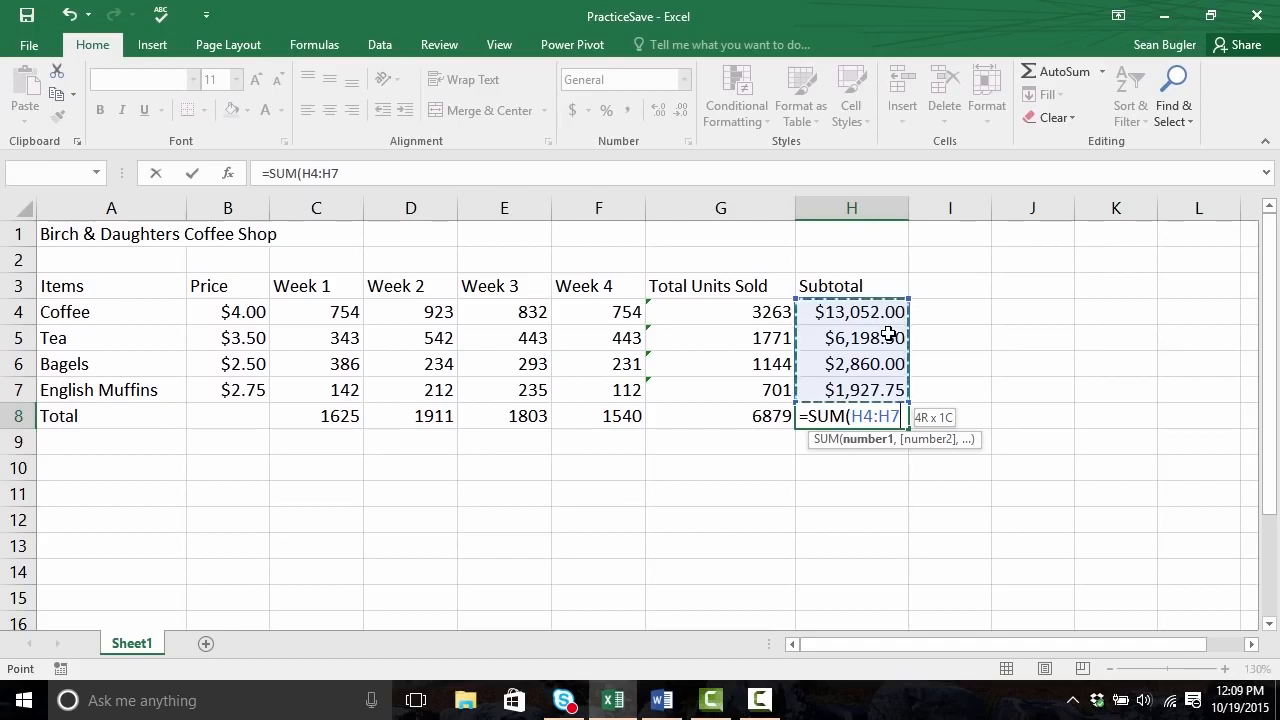
type(")")
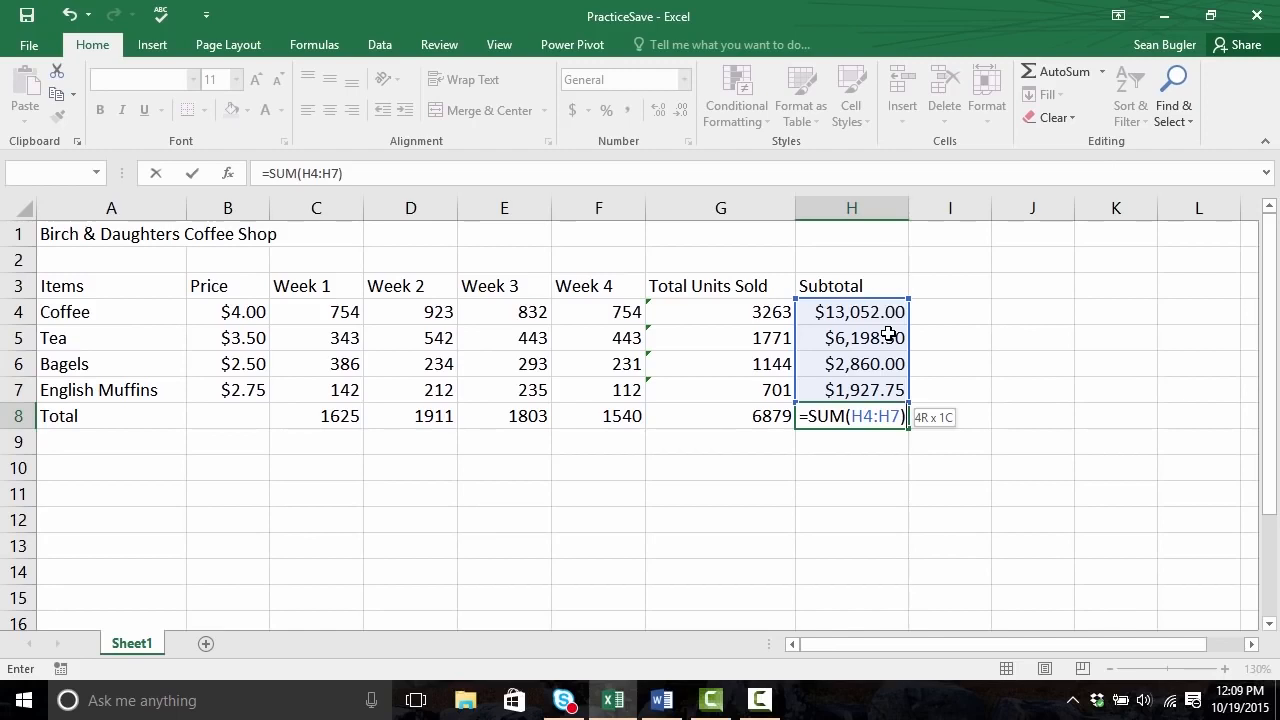
key("ctrl+Return")
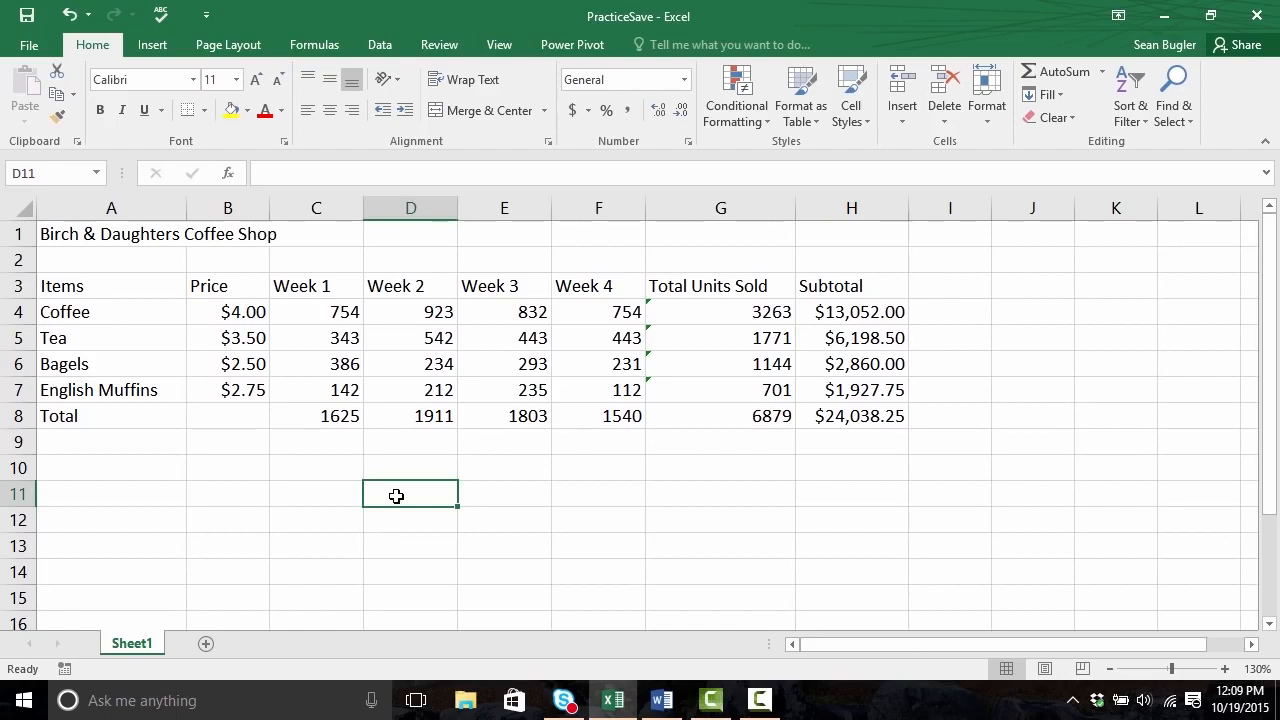
Step: Enter the heading "Average Units" in C10 below the sales table
key("Left")
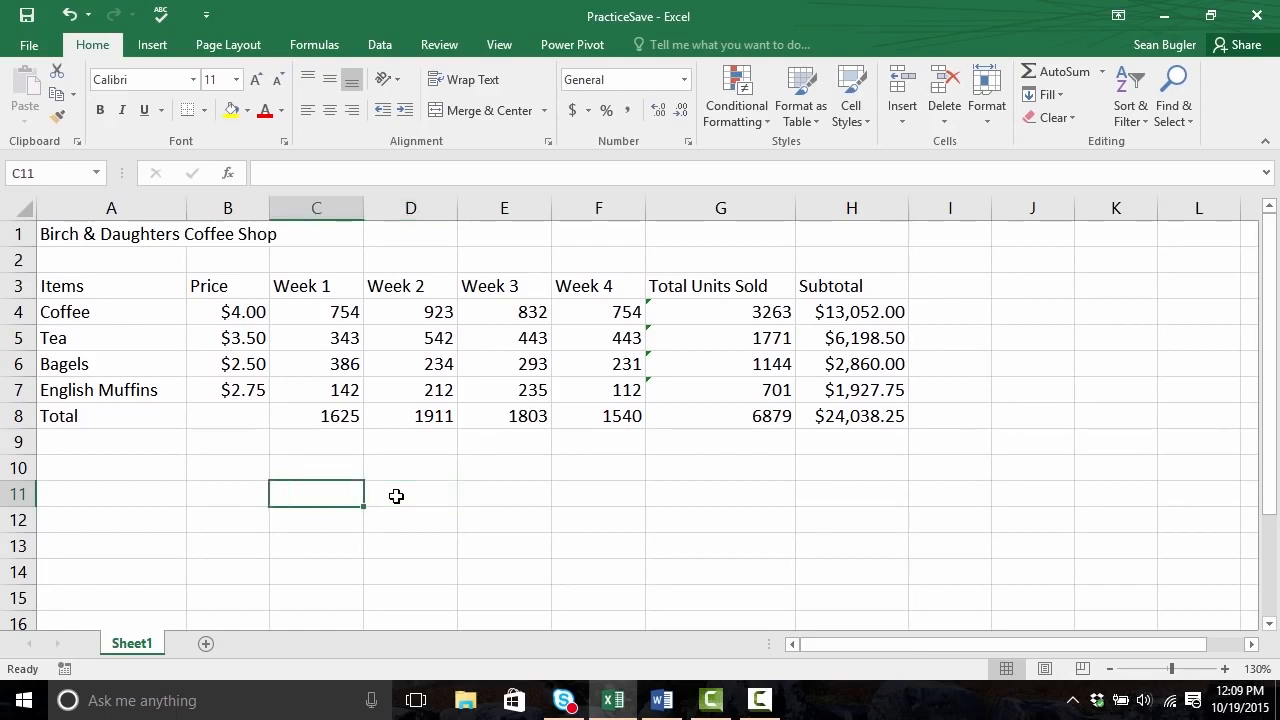
key("Up")
type("Average Units")
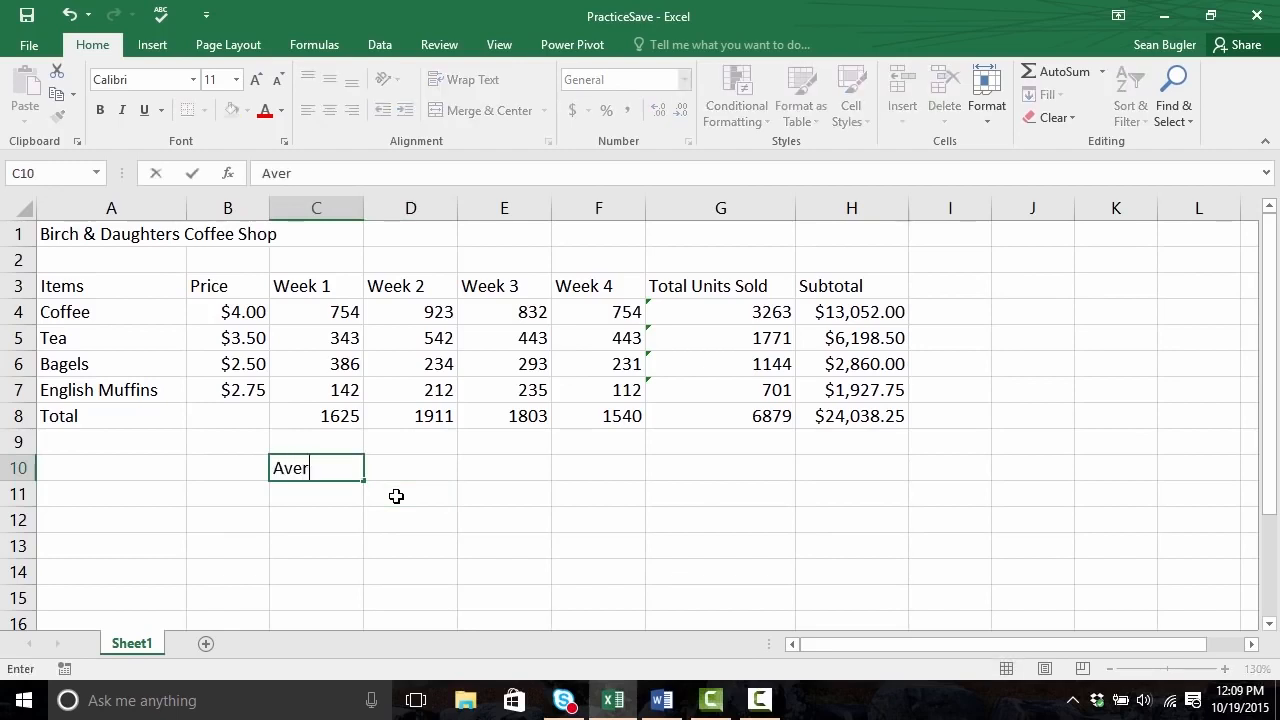
key("Tab")
key("Return")
Step: List the labels Coffee:, Tea:, Bagels: and English Muffins: in C11:C14, and widen column C to fit them
type("Coffee:")
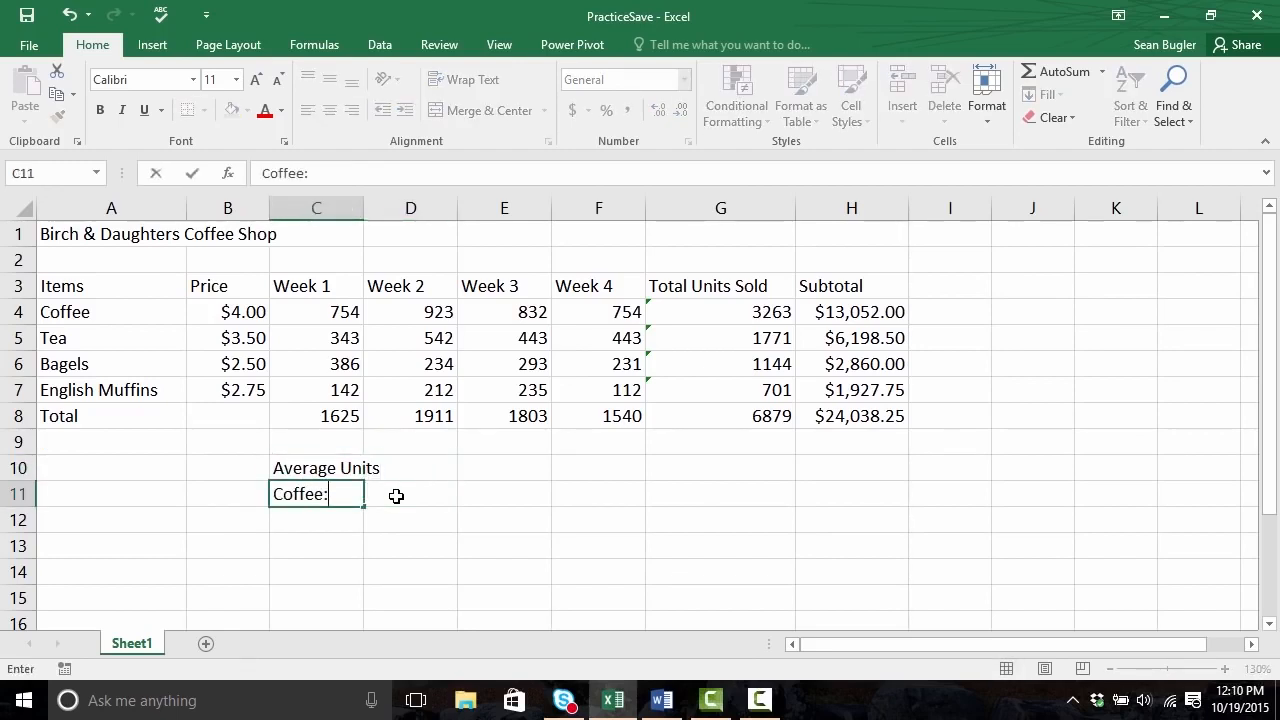
key("Return")
type("Tea:")
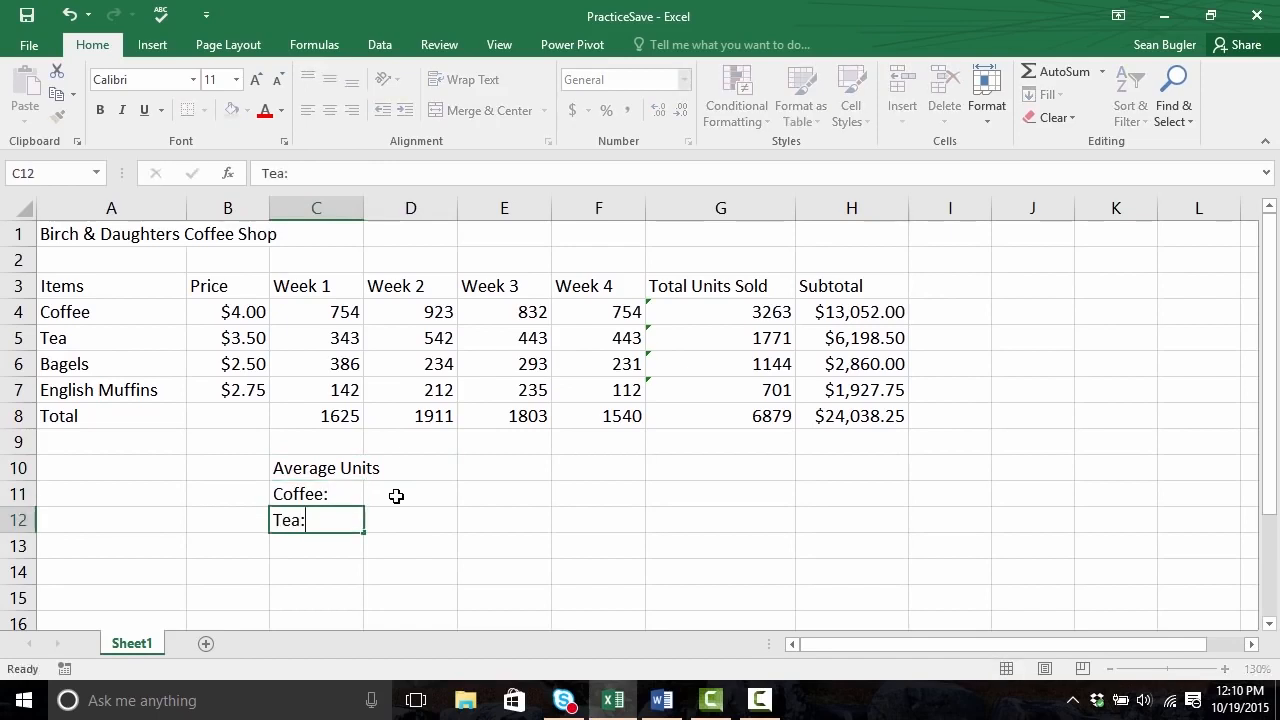
key("Return")
type("Bag")
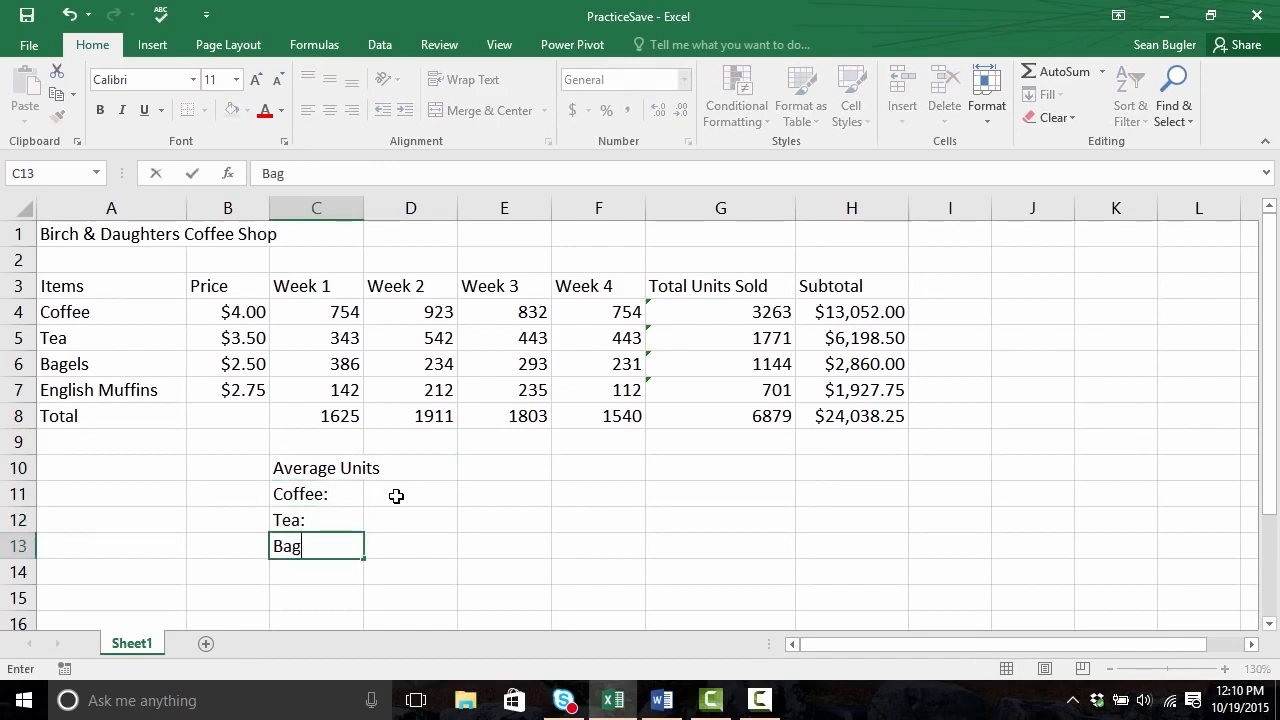
type("els:")
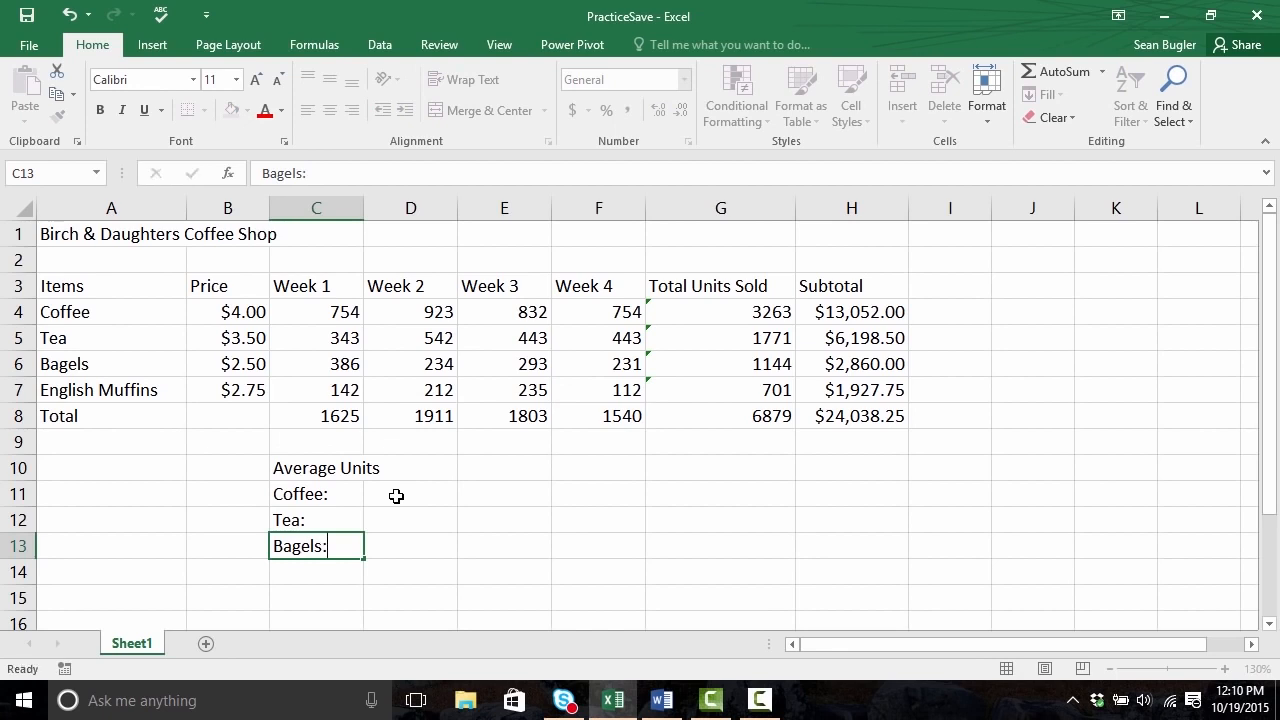
key("Return")
type("English Muffins:")
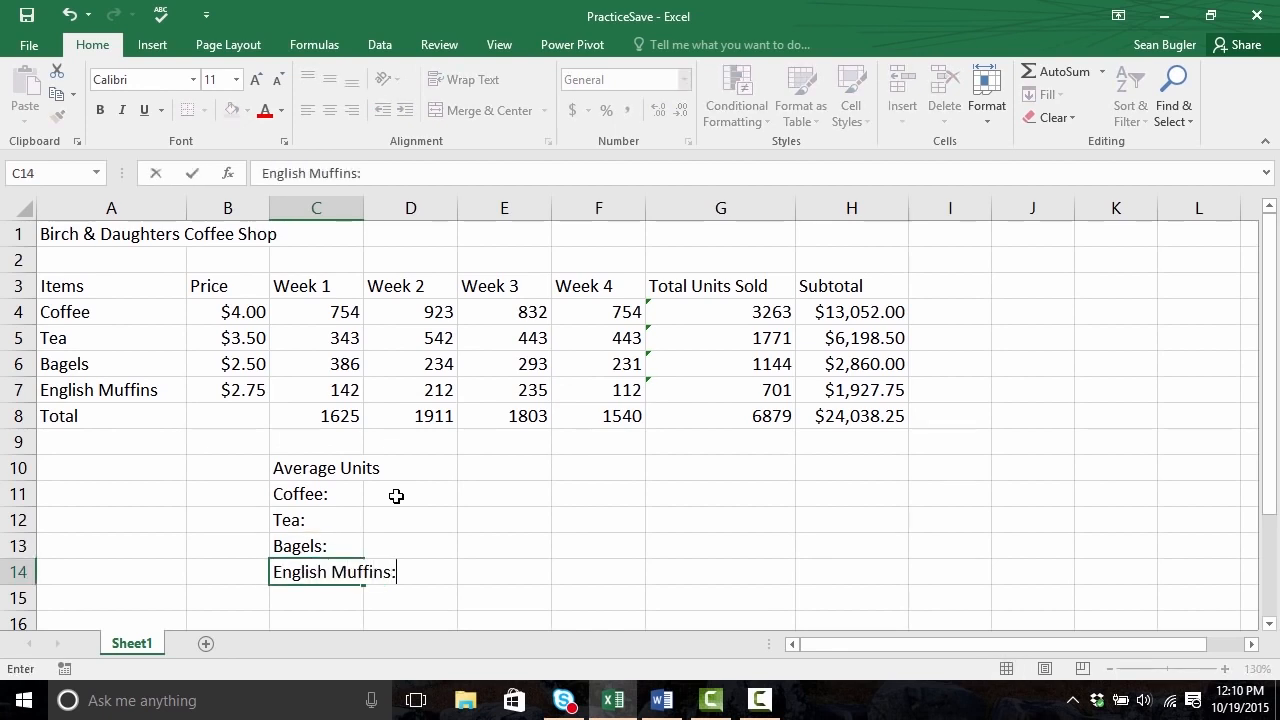
key("Return")
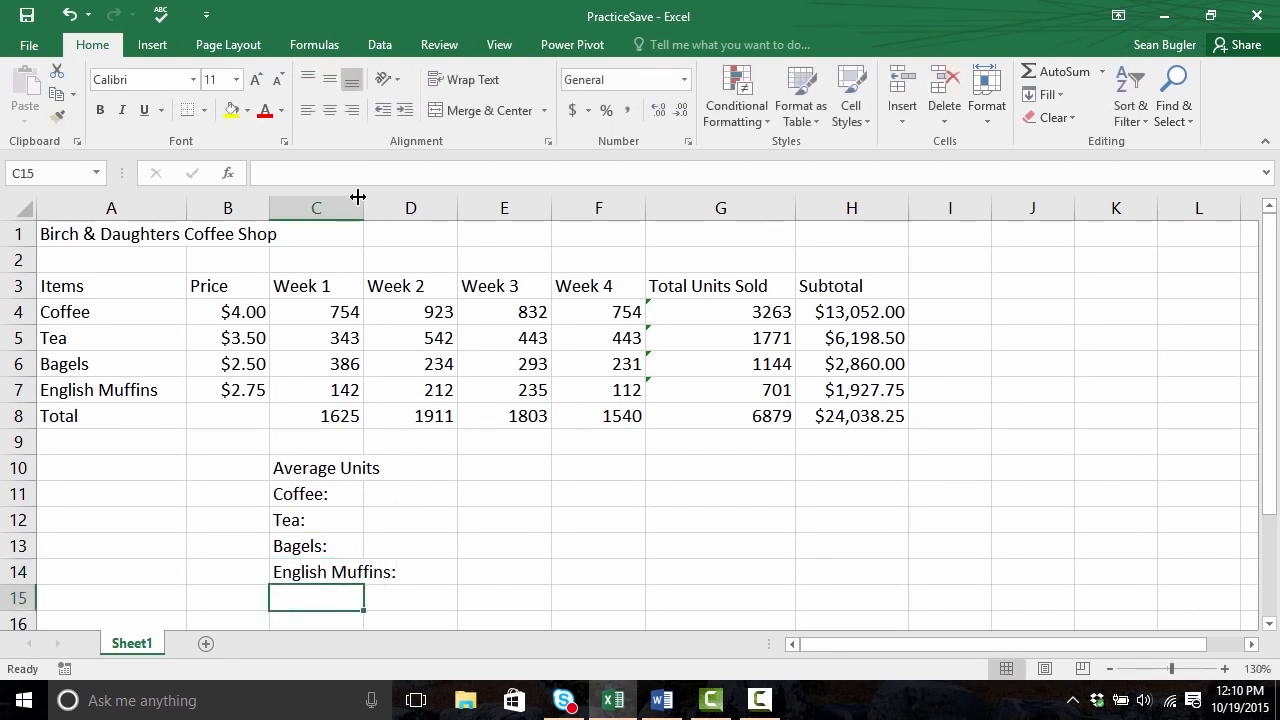
left_click_drag(365, 209, 400, 214)
Step: Calculate the average weekly Coffee units in D11 with the hand-entered function =AVERAGE(C4:F4)
left_click(433, 462)
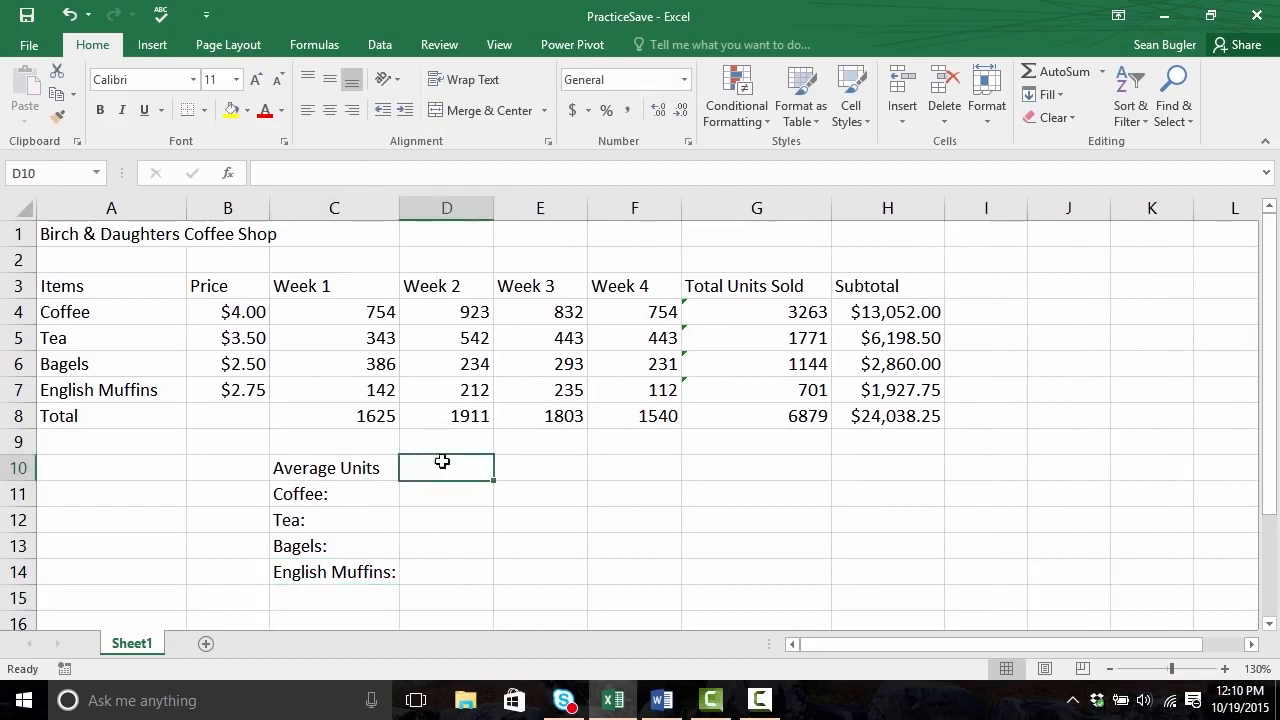
left_click(446, 490)
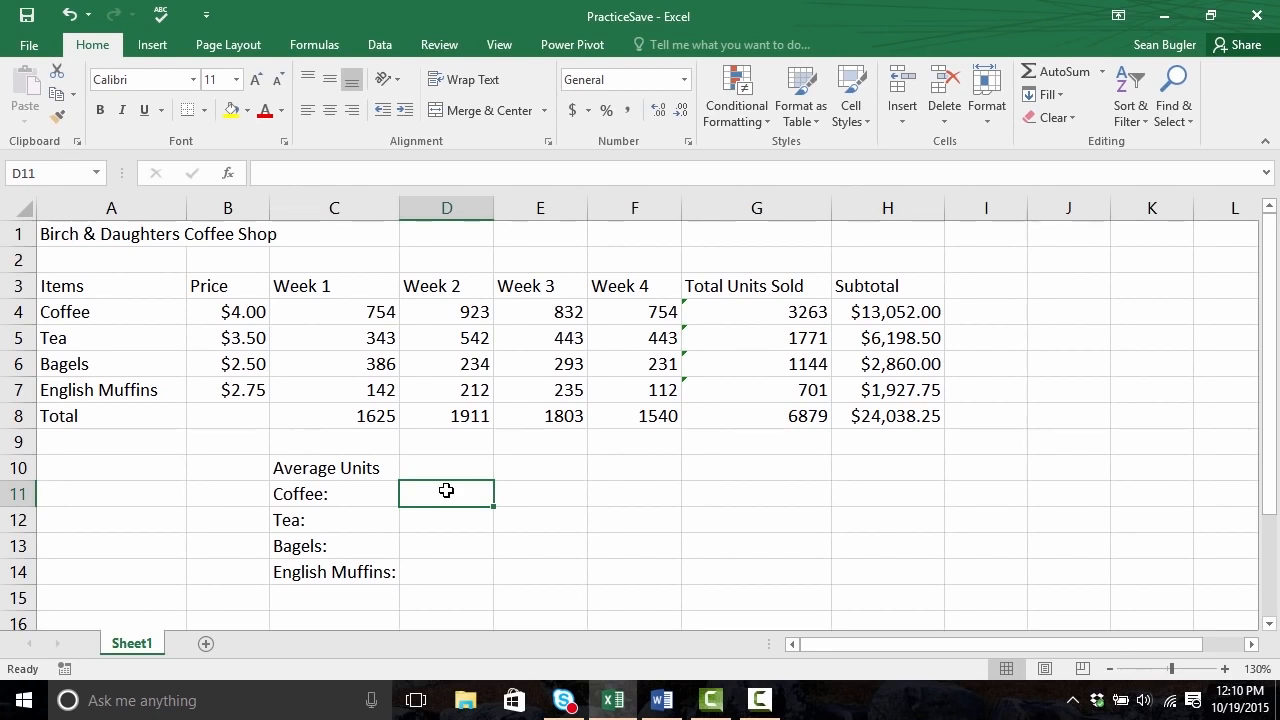
type("=")
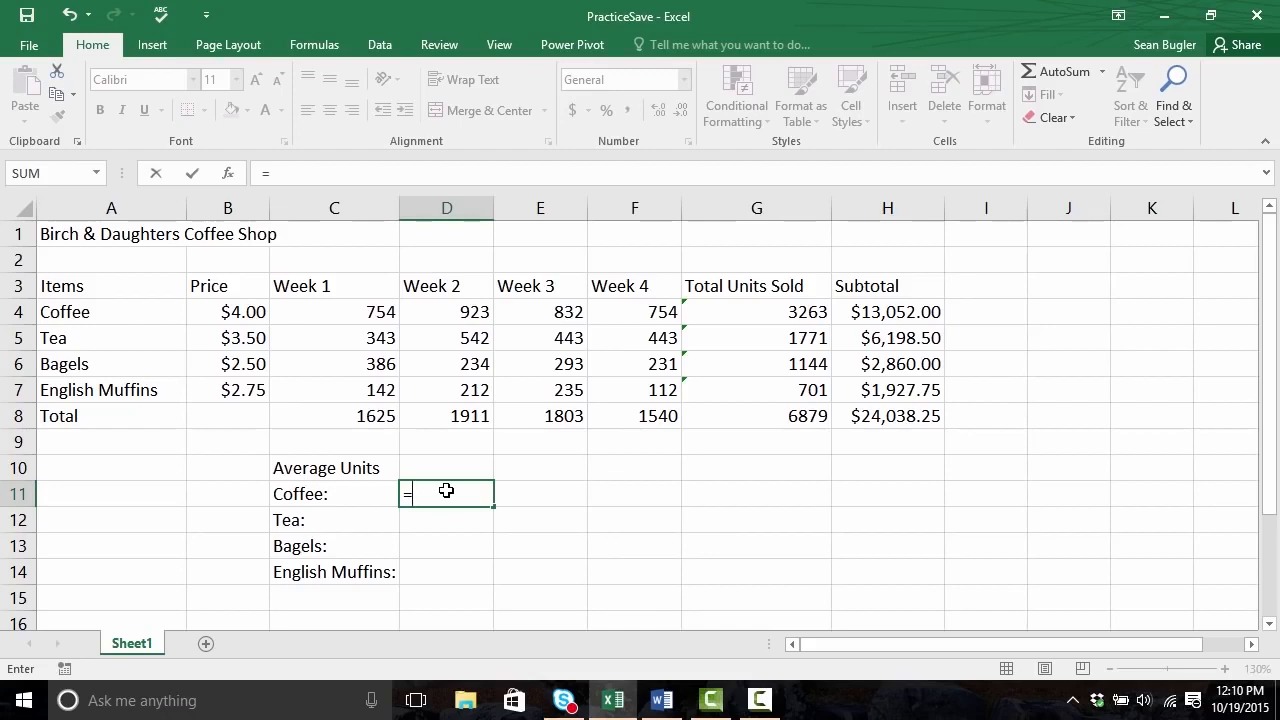
type("AV")
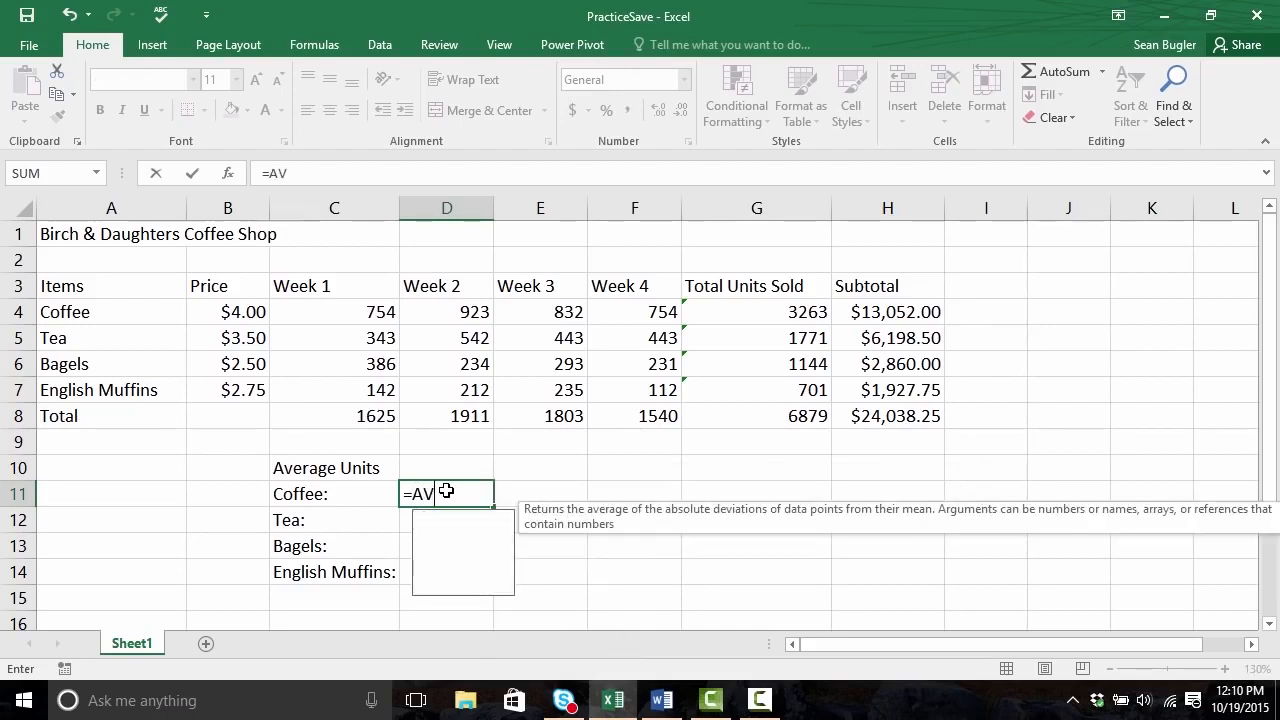
type("ERAGE")
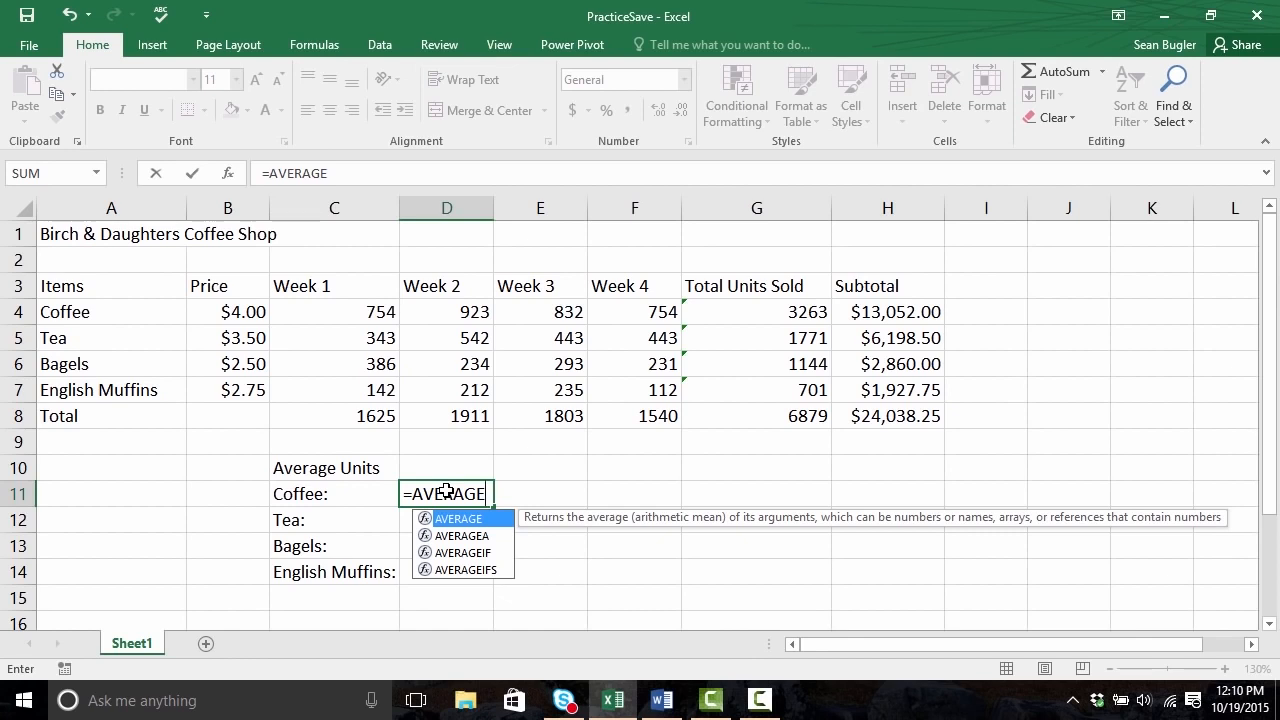
type("(")
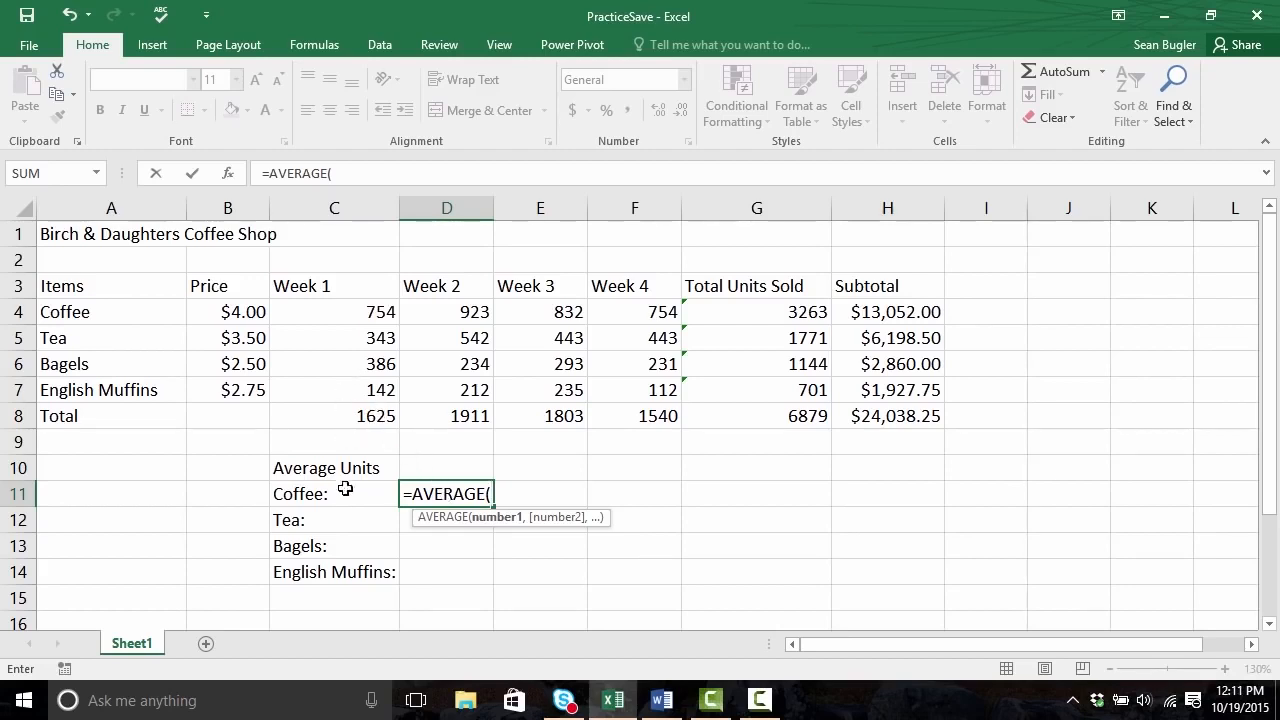
left_click_drag(365, 313, 622, 317)
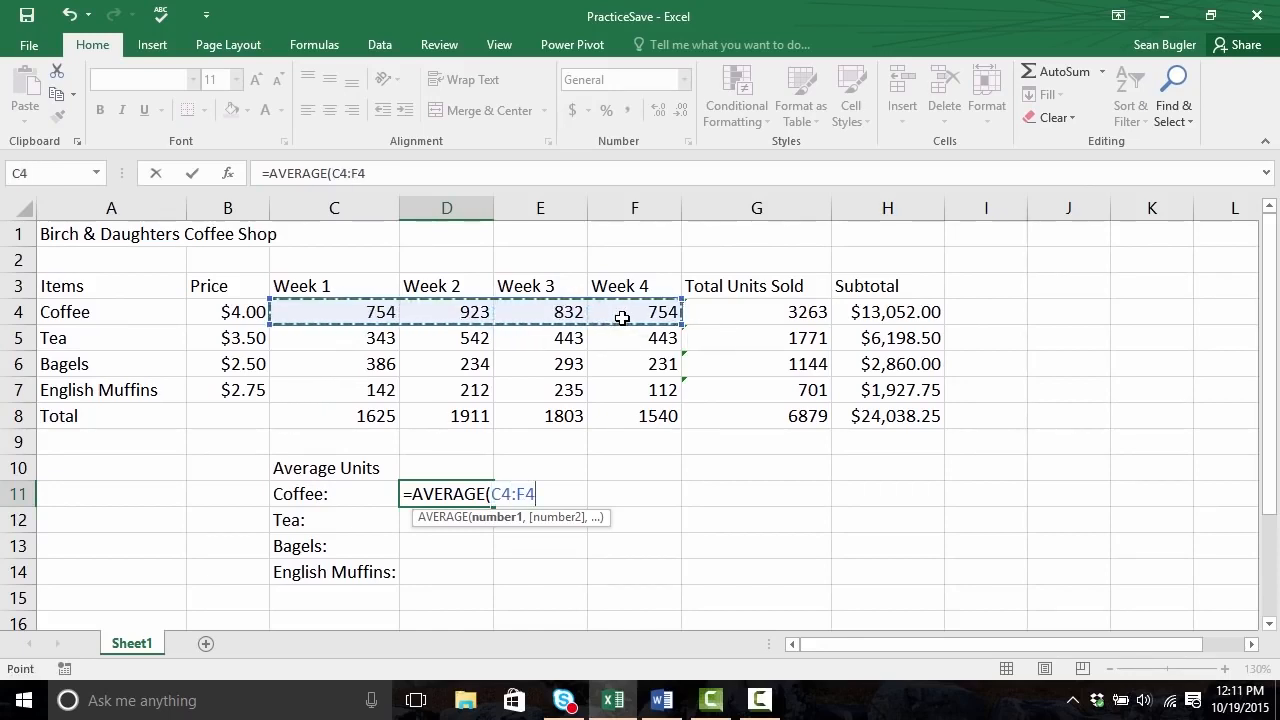
type(")")
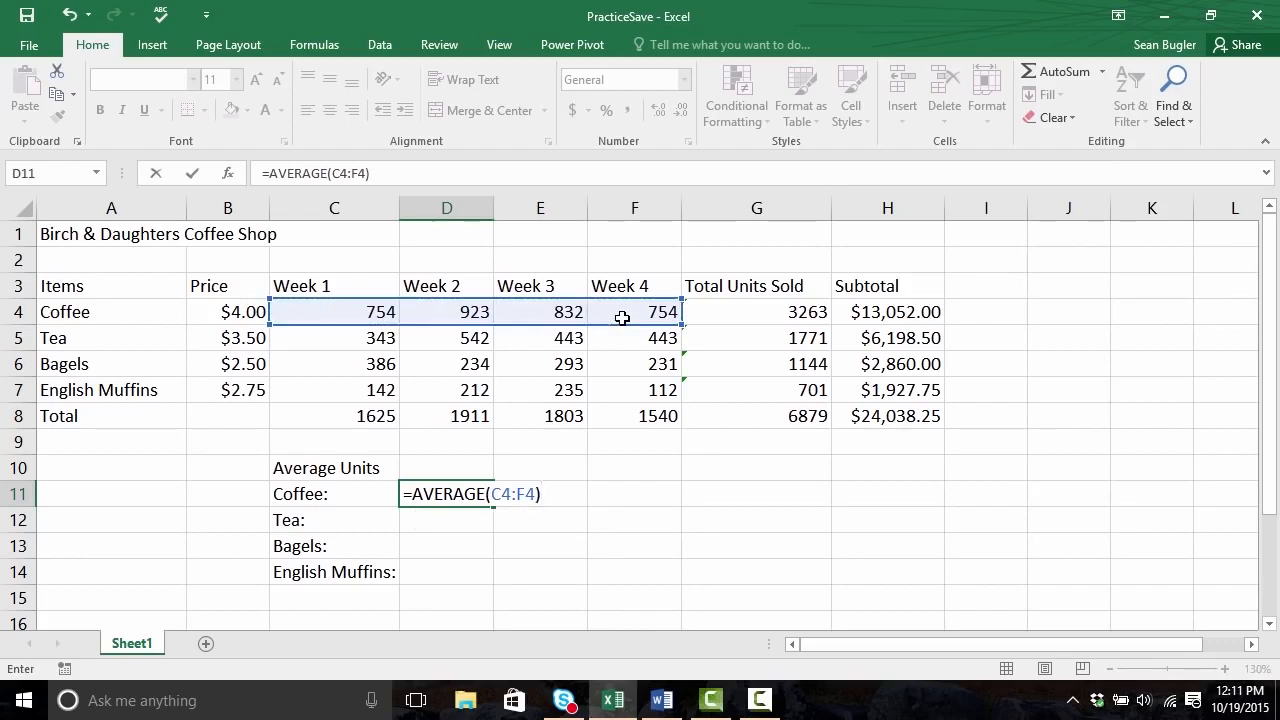
key("Return")
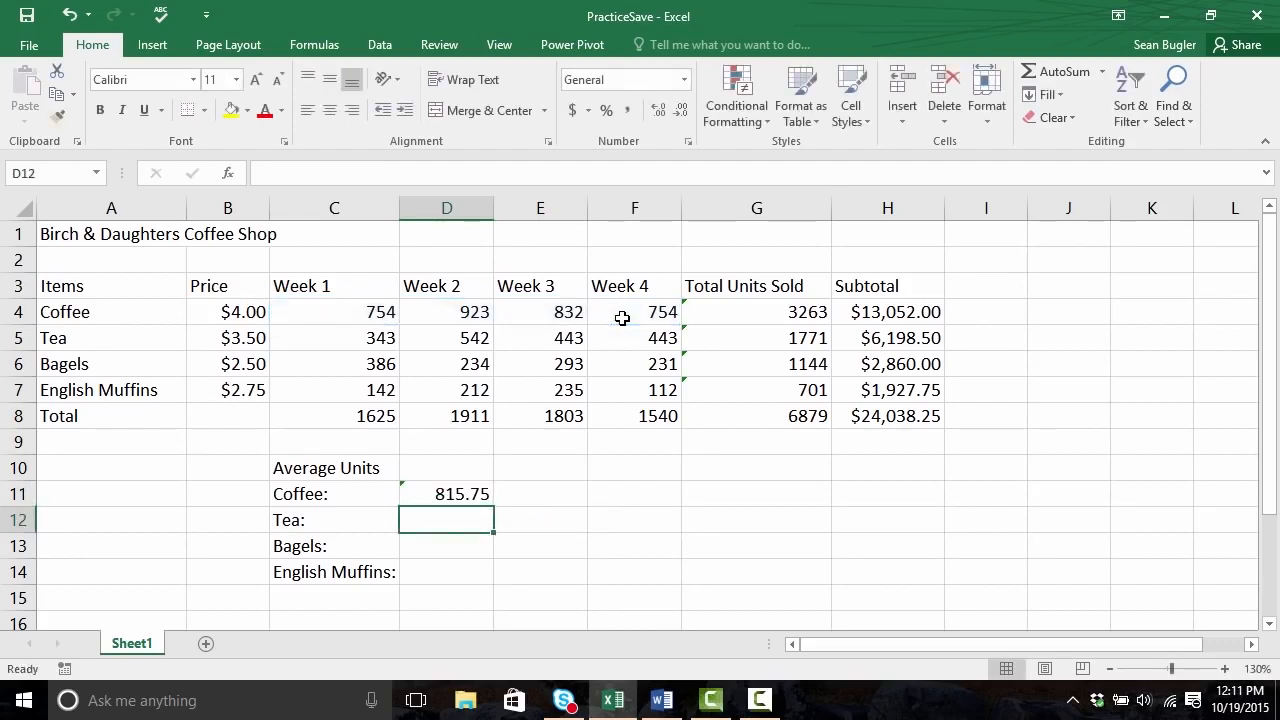
key("Up")
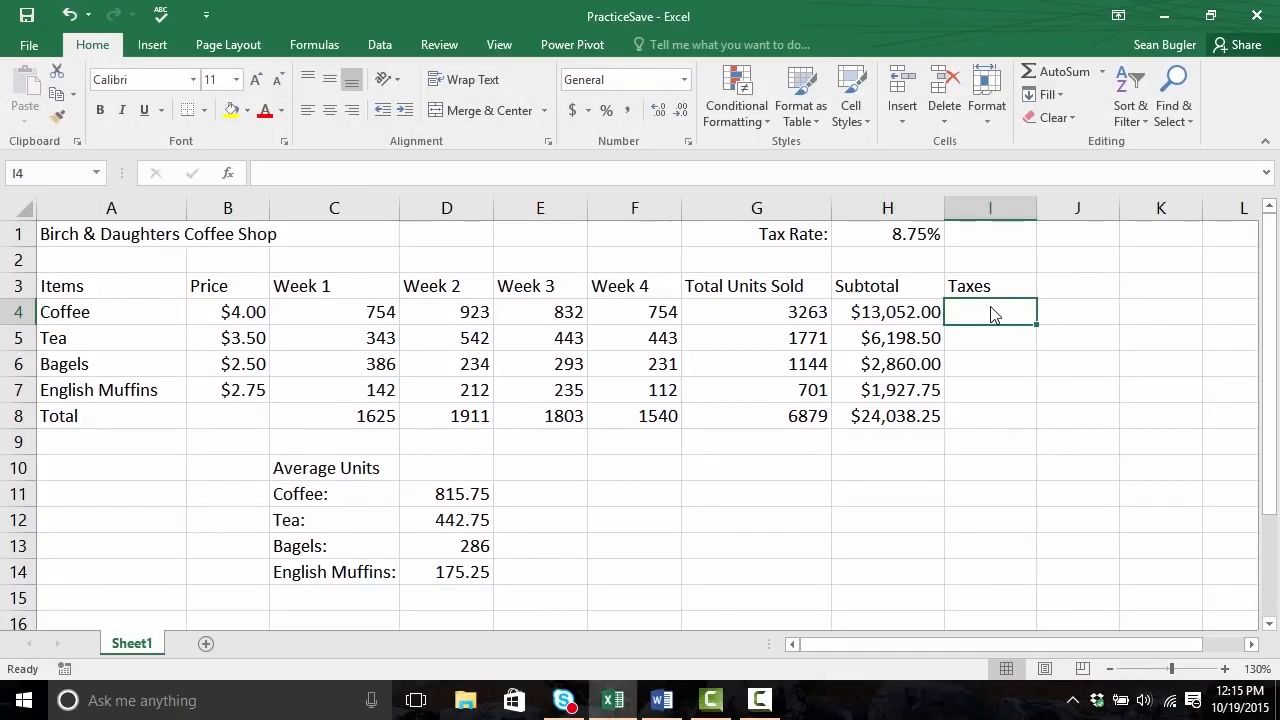
mouse_move(503, 446)
left_mouse_down()
mouse_move(255, 598)
mouse_move(267, 599)
left_mouse_up()
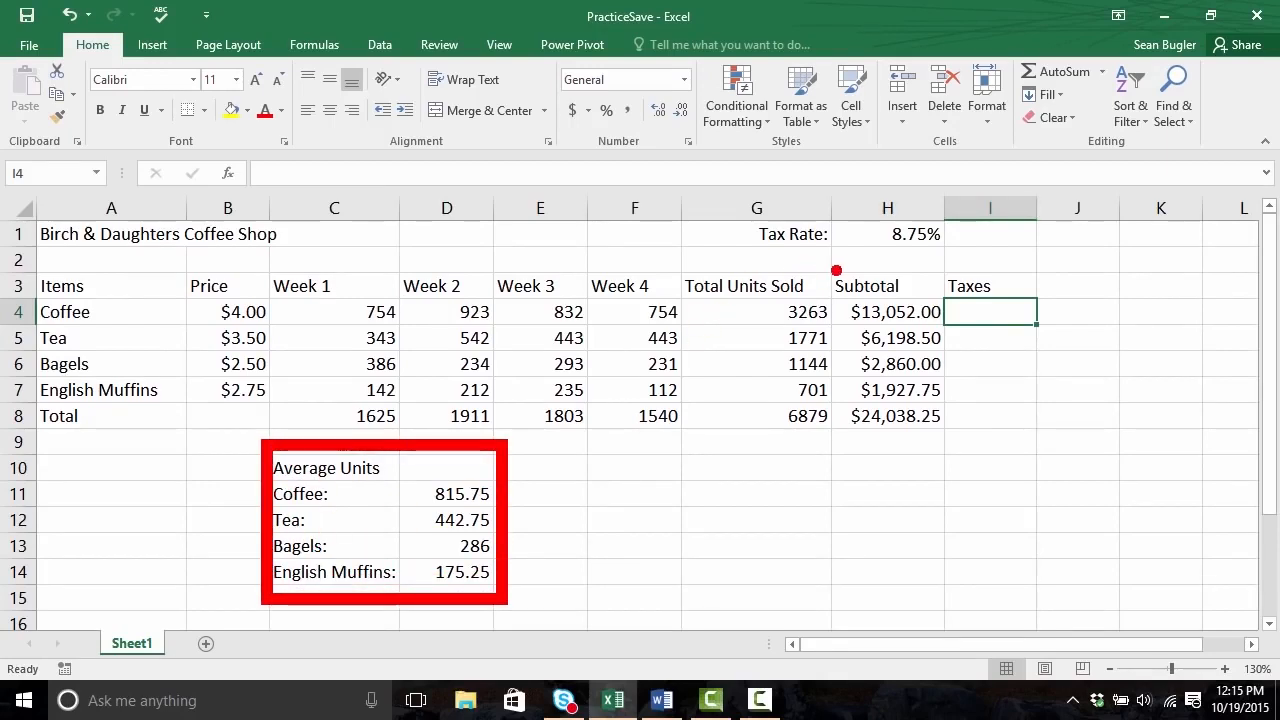
mouse_move(836, 266)
left_mouse_down()
mouse_move(777, 420)
mouse_move(670, 440)
left_mouse_up()
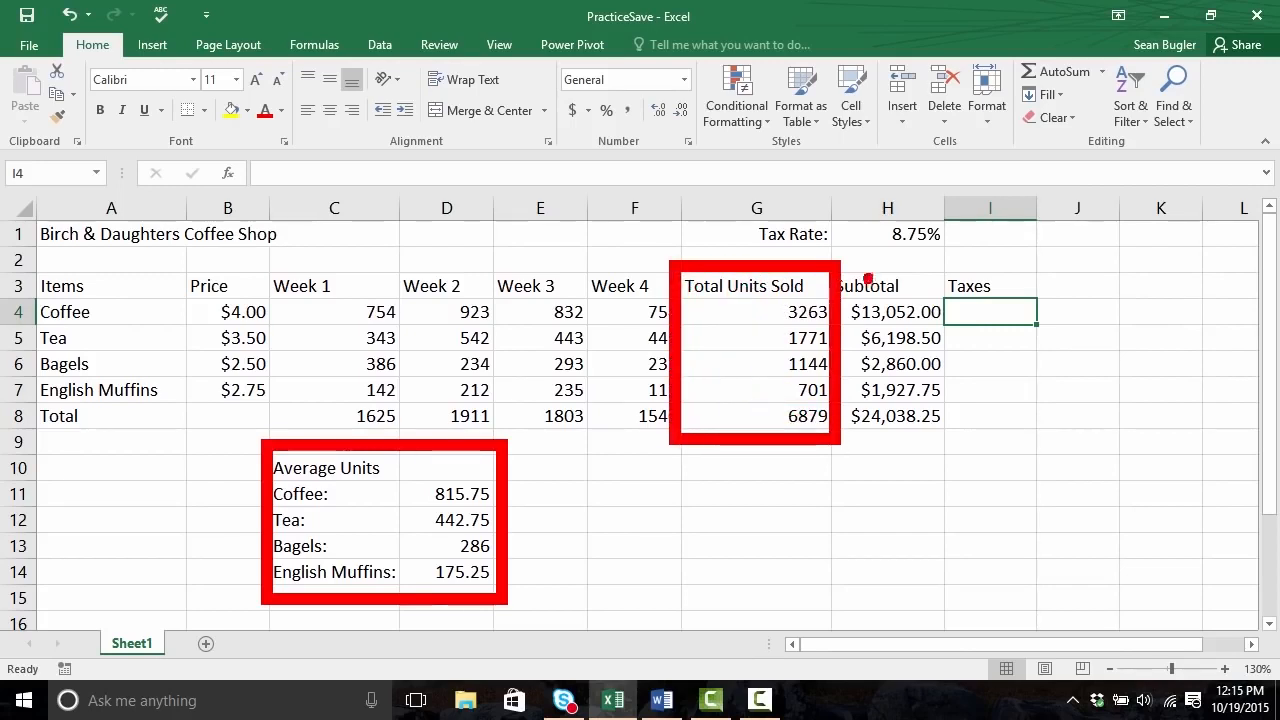
mouse_move(954, 250)
left_mouse_down()
mouse_move(857, 437)
mouse_move(834, 445)
left_mouse_up()
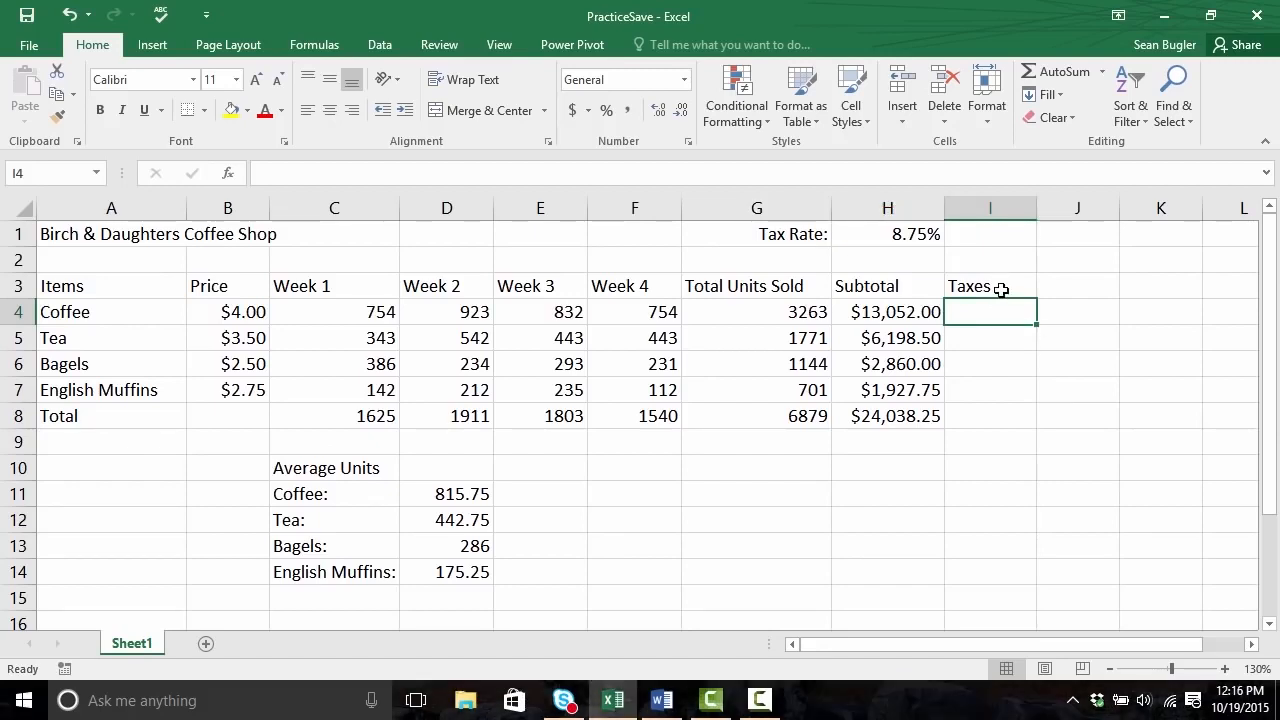
Step: Examine the cells involved in the Coffee tax calculation: the Taxes column, the Coffee subtotal in H4 and the tax rate in H1
left_click_drag(1002, 288, 988, 408)
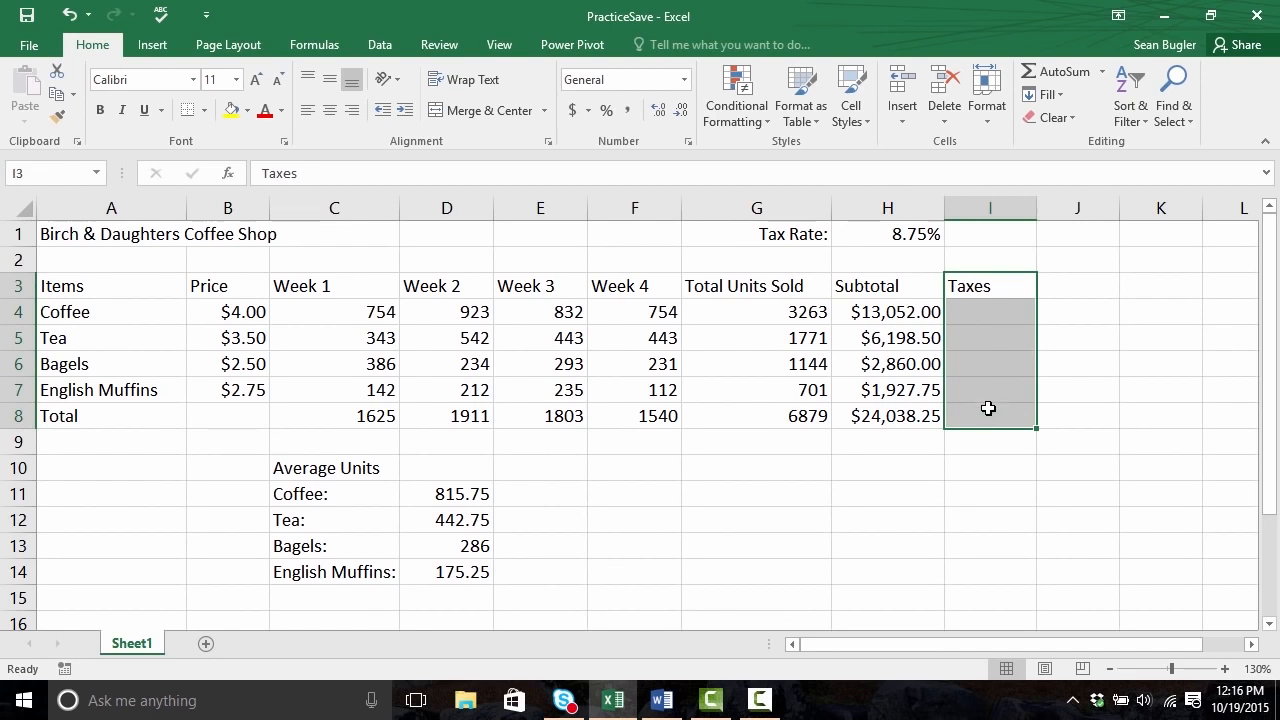
left_click(971, 318)
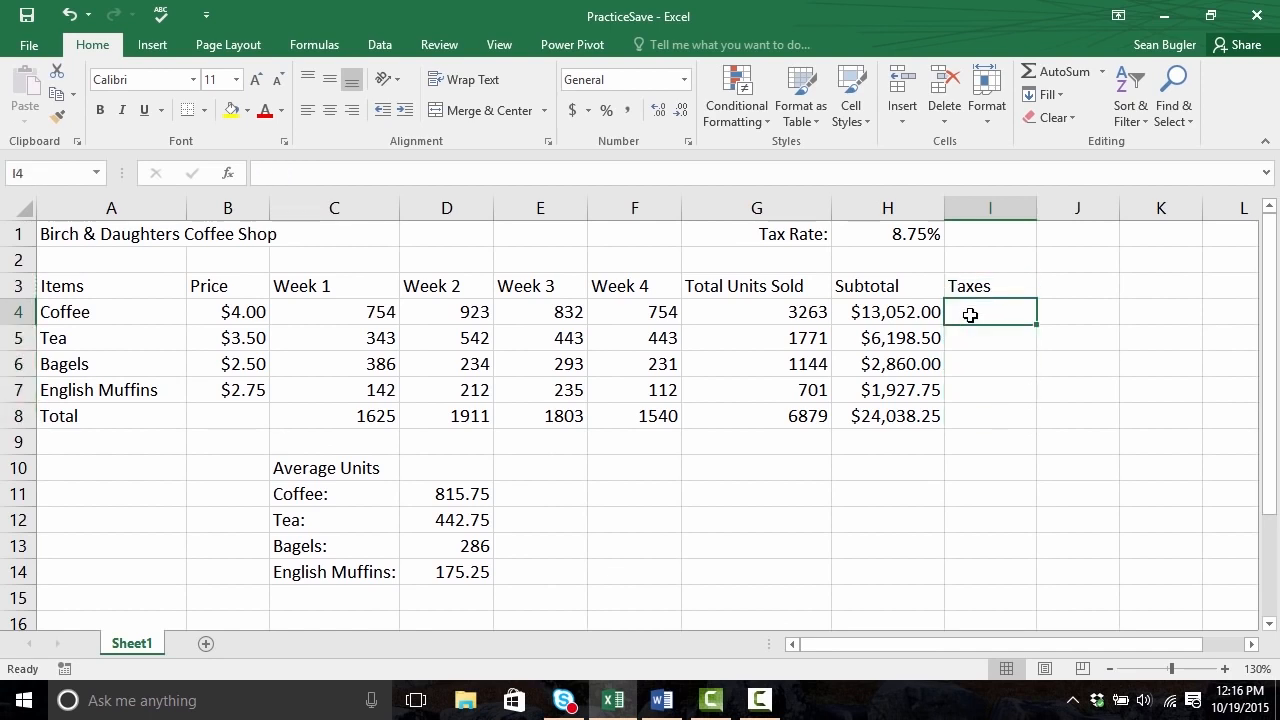
left_click(882, 318)
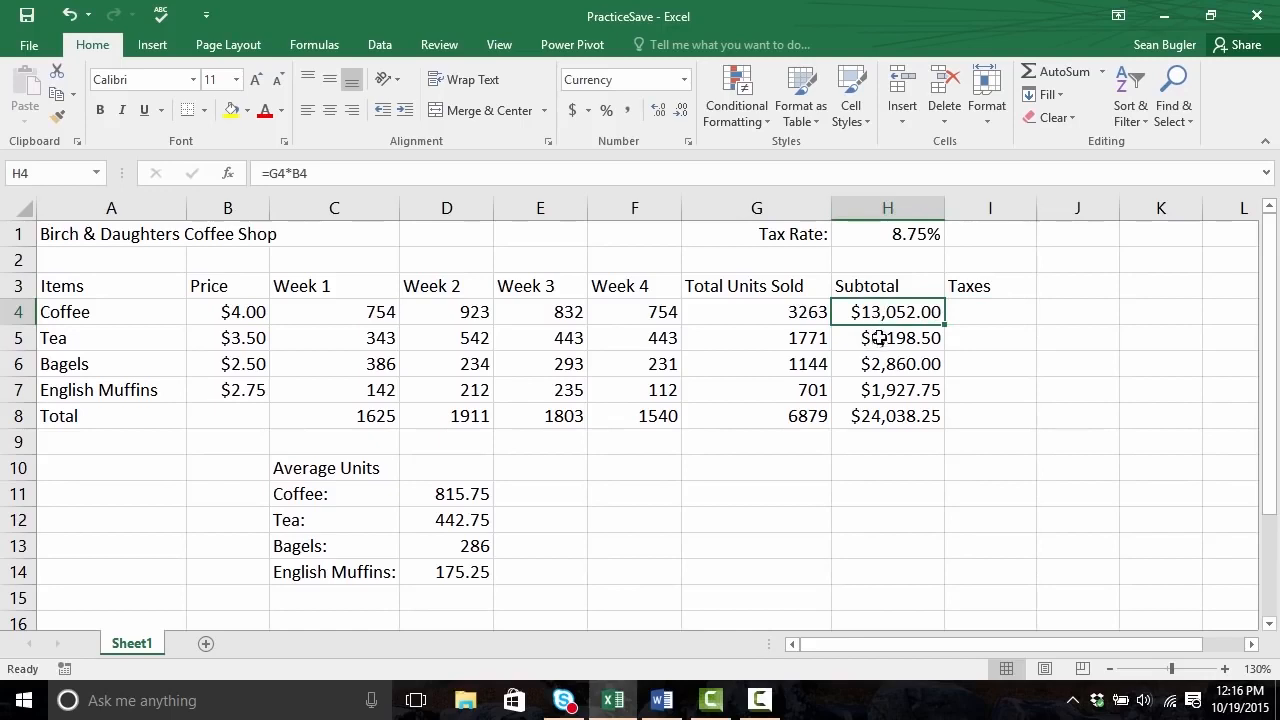
left_click(876, 240)
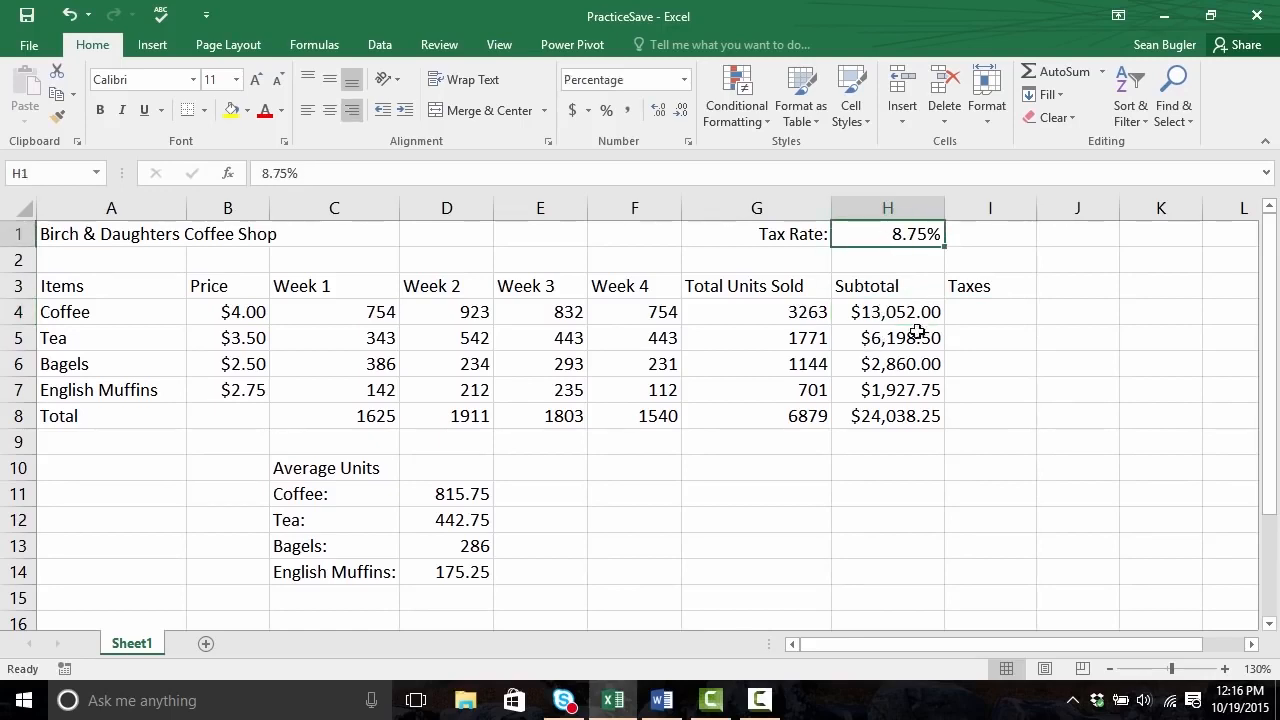
left_click(890, 314)
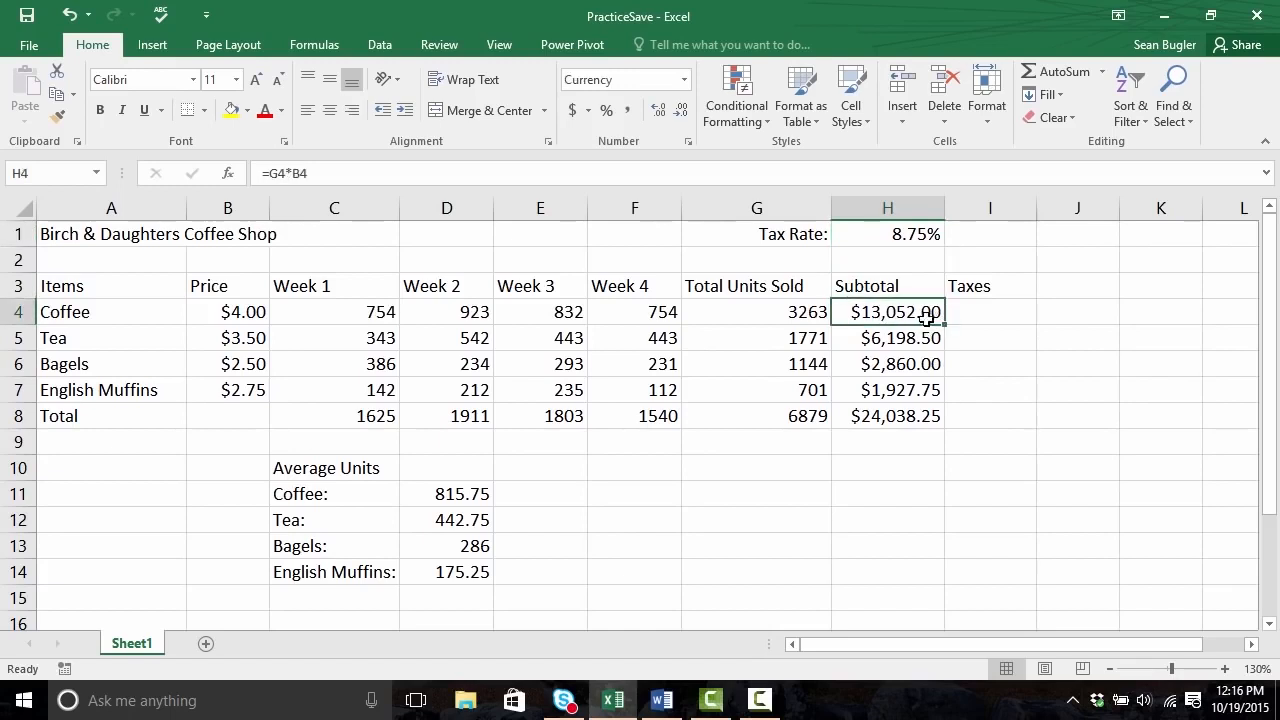
left_click(929, 238)
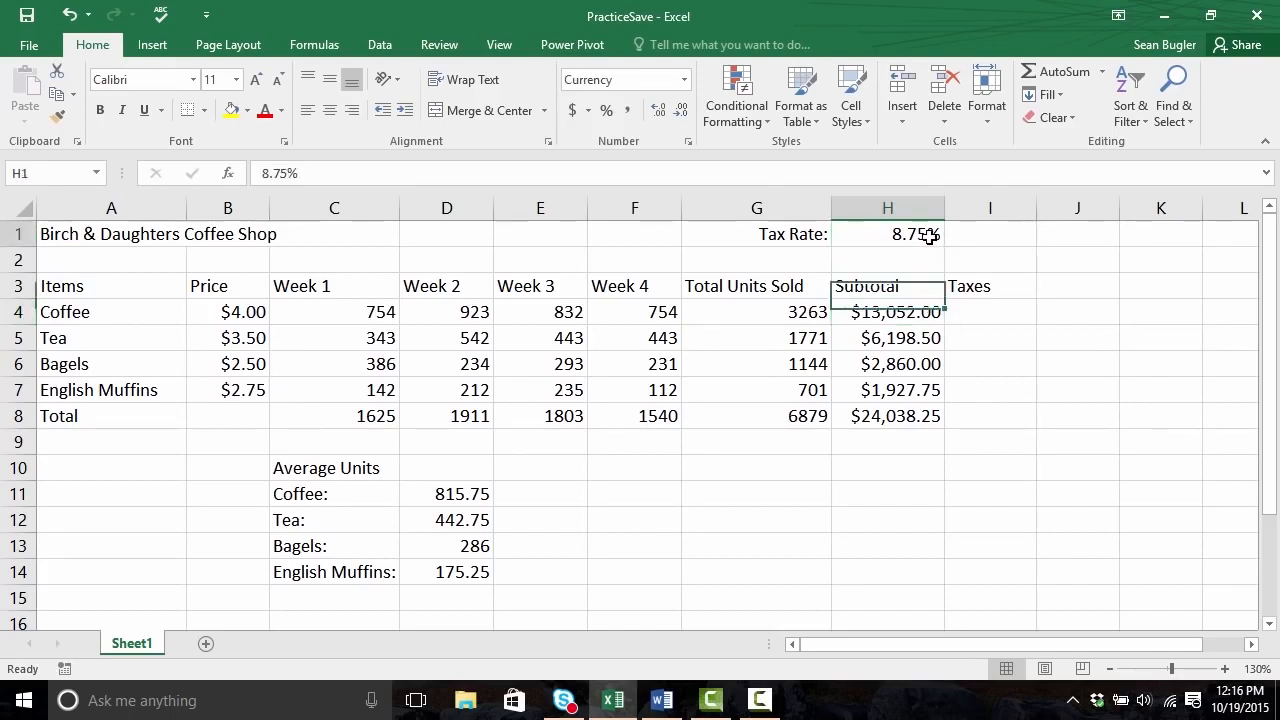
Step: Calculate the Coffee taxes in I4 with the formula =H4*H1 and slightly widen column I
left_click(964, 314)
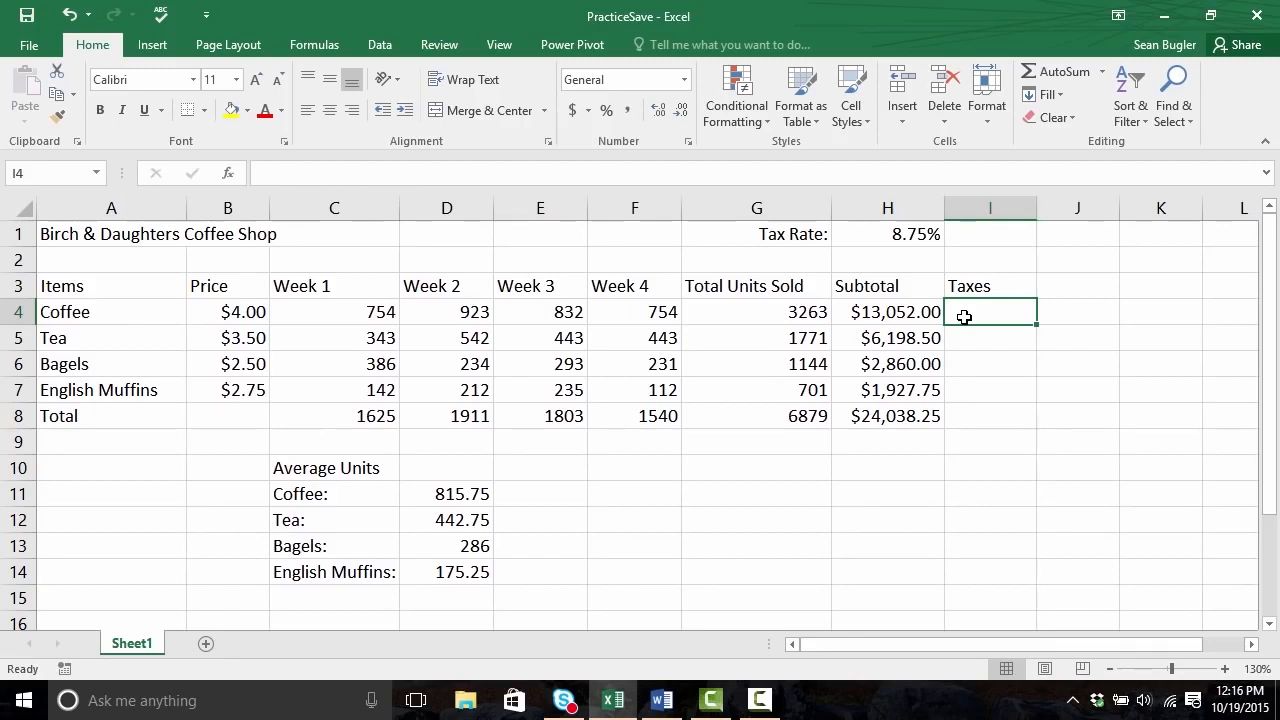
type("=")
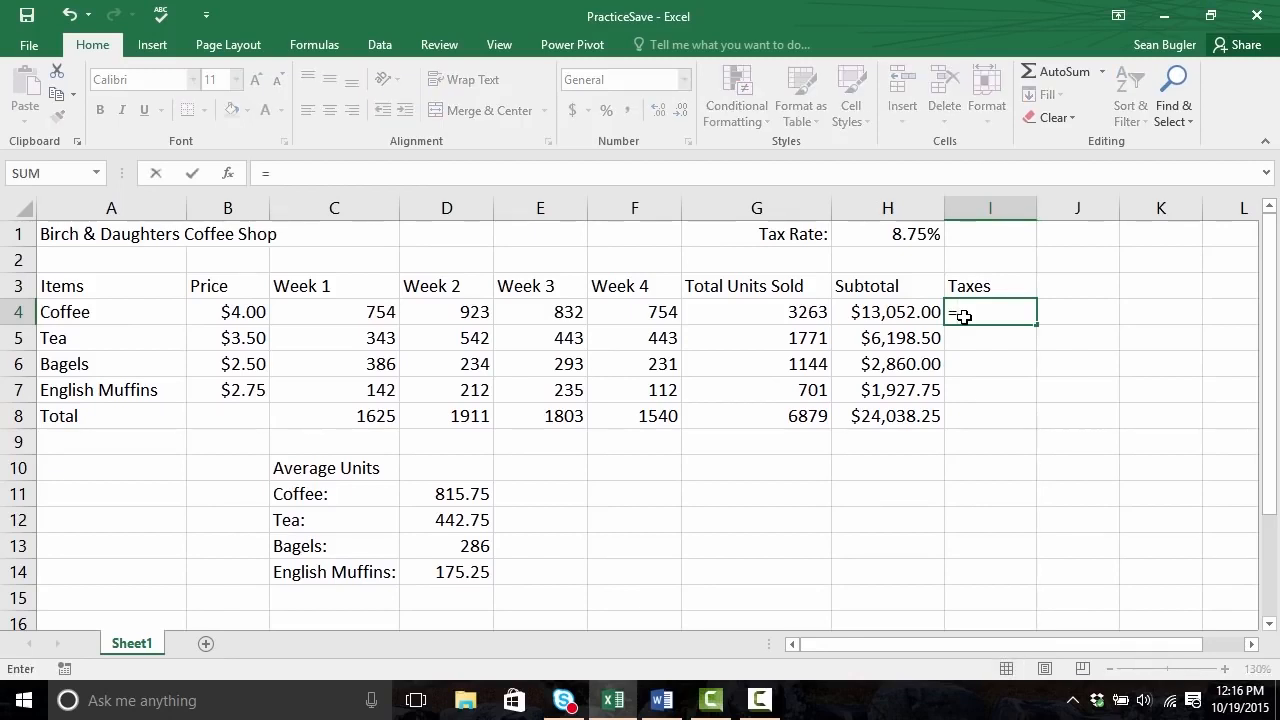
left_click(903, 312)
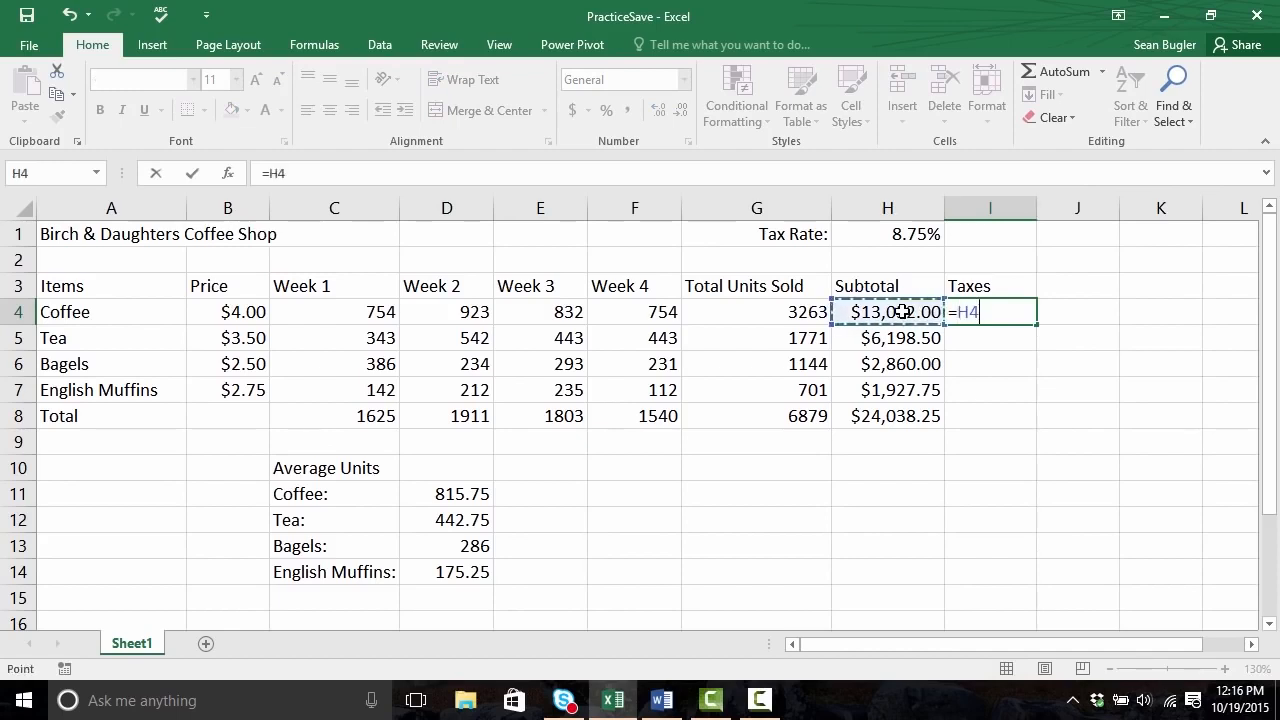
type("*")
left_click(890, 234)
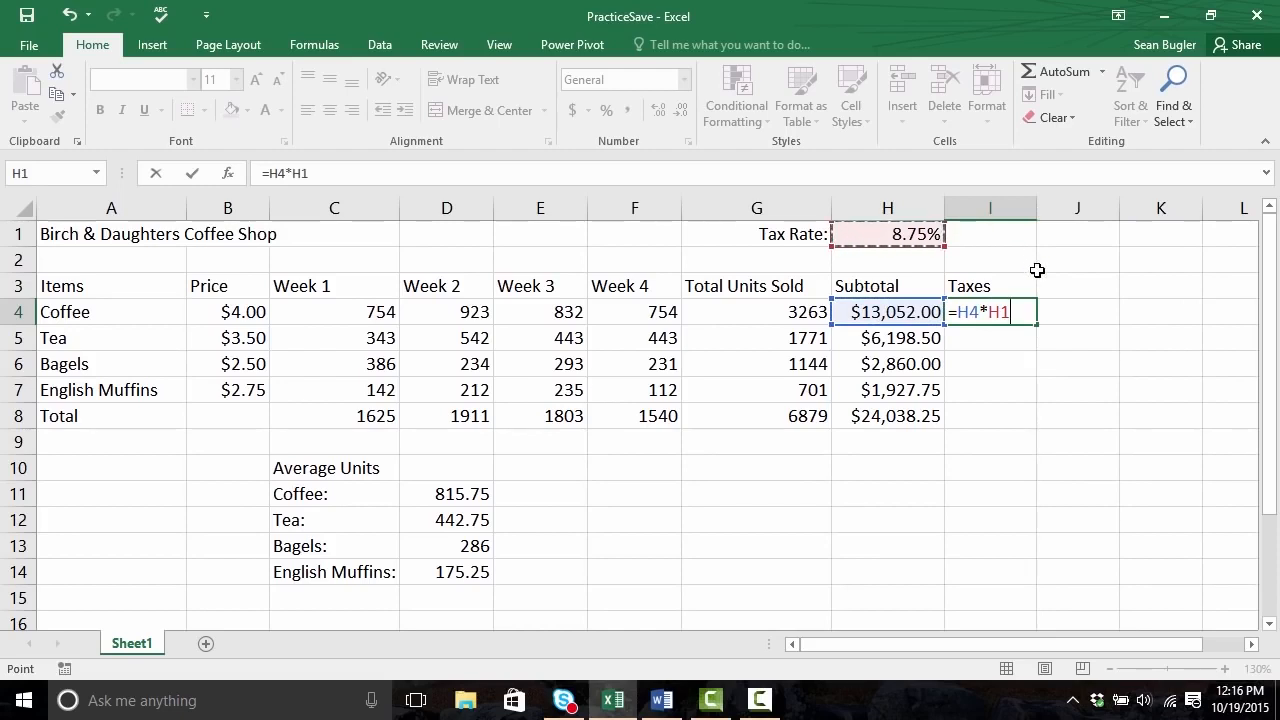
key("Return")
left_click_drag(1036, 208, 1045, 211)
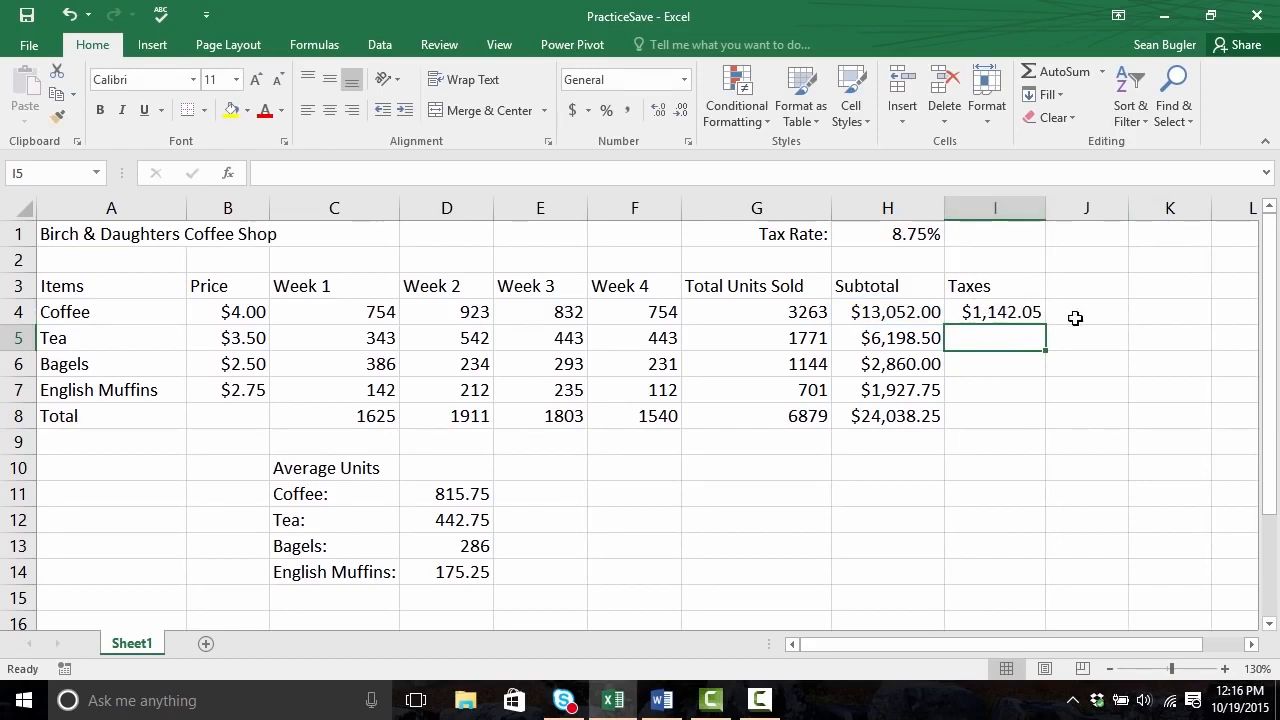
Step: Clear the subtotal formulas for Tea, Bagels and English Muffins in H5:H7
left_click(996, 312)
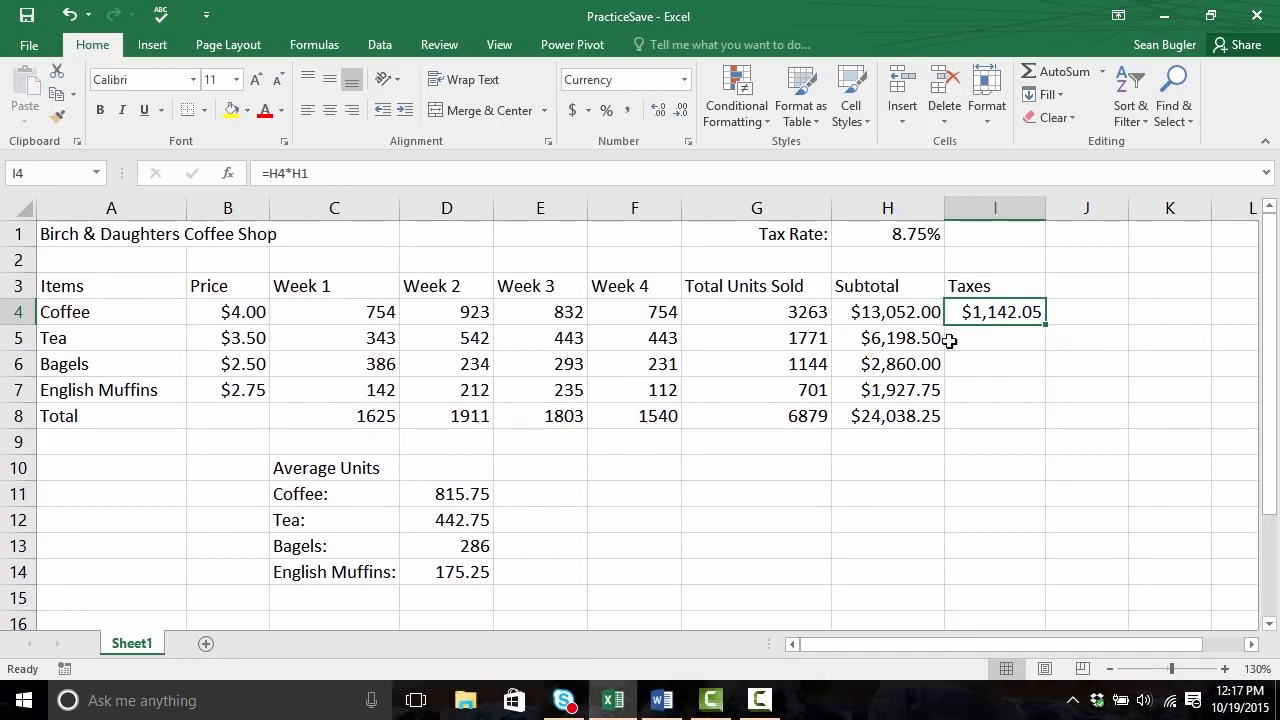
left_click(901, 340)
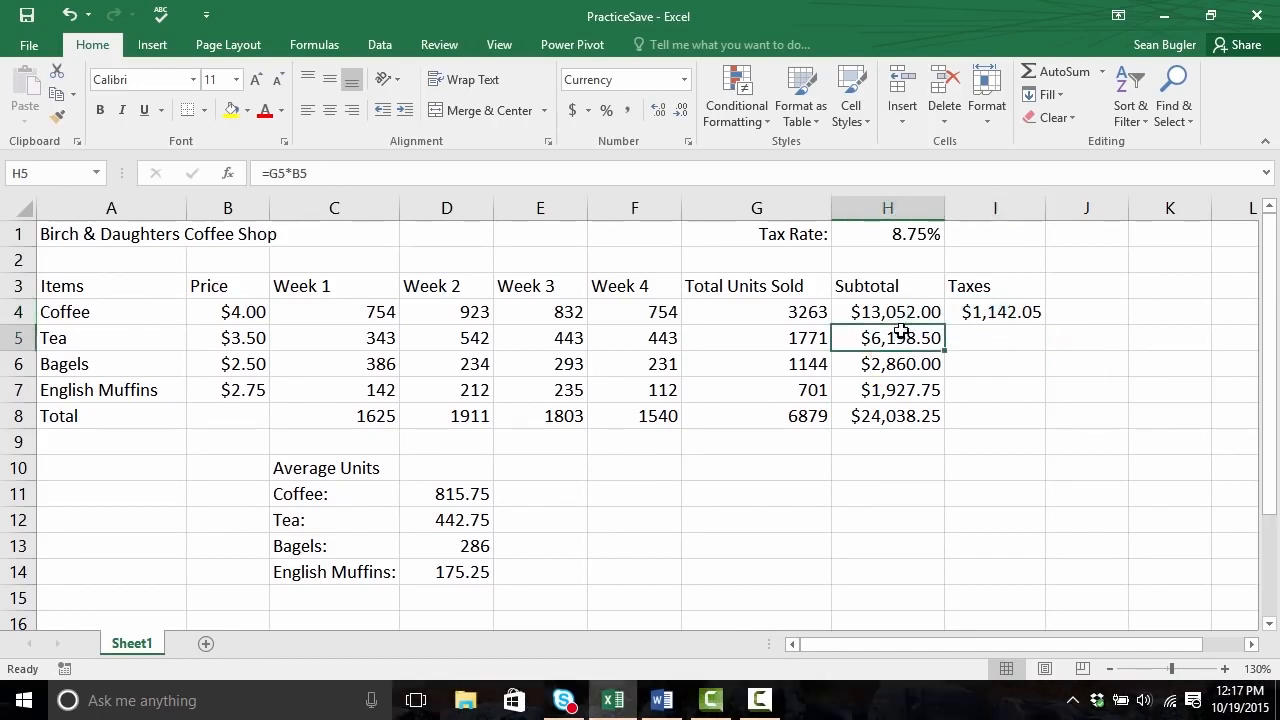
left_click(897, 312)
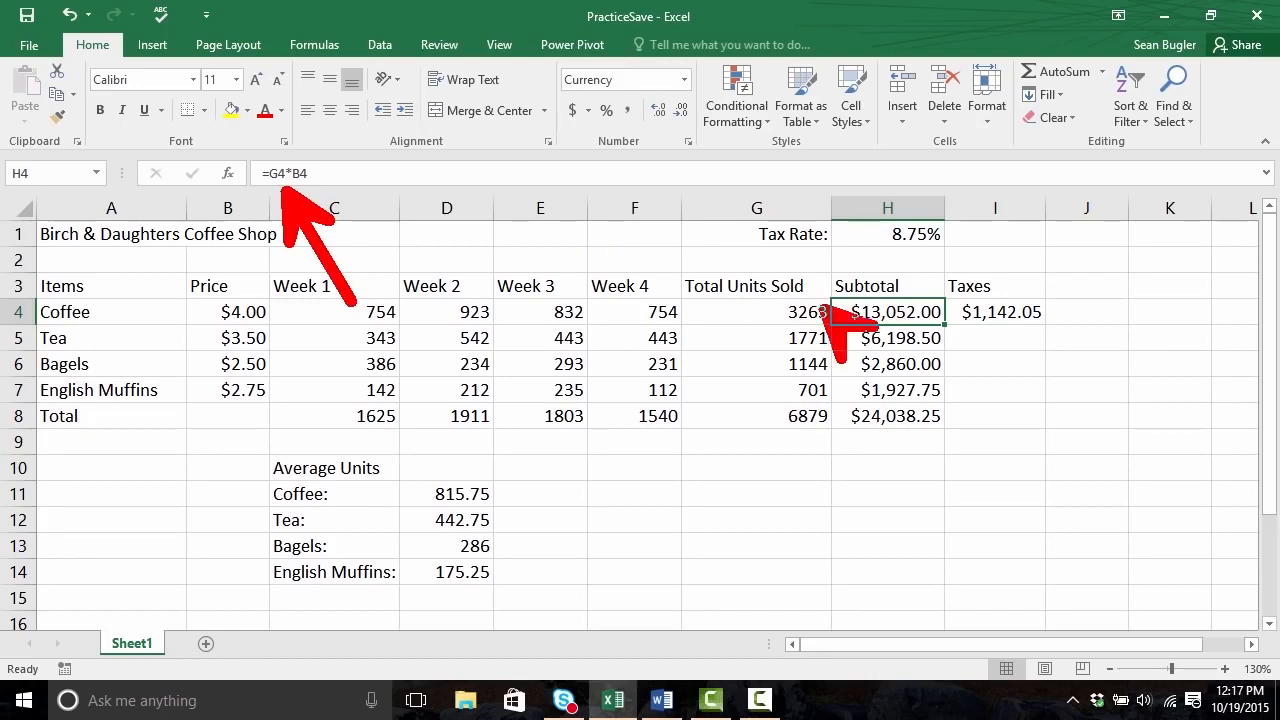
left_click_drag(925, 338, 918, 390)
right_click(918, 390)
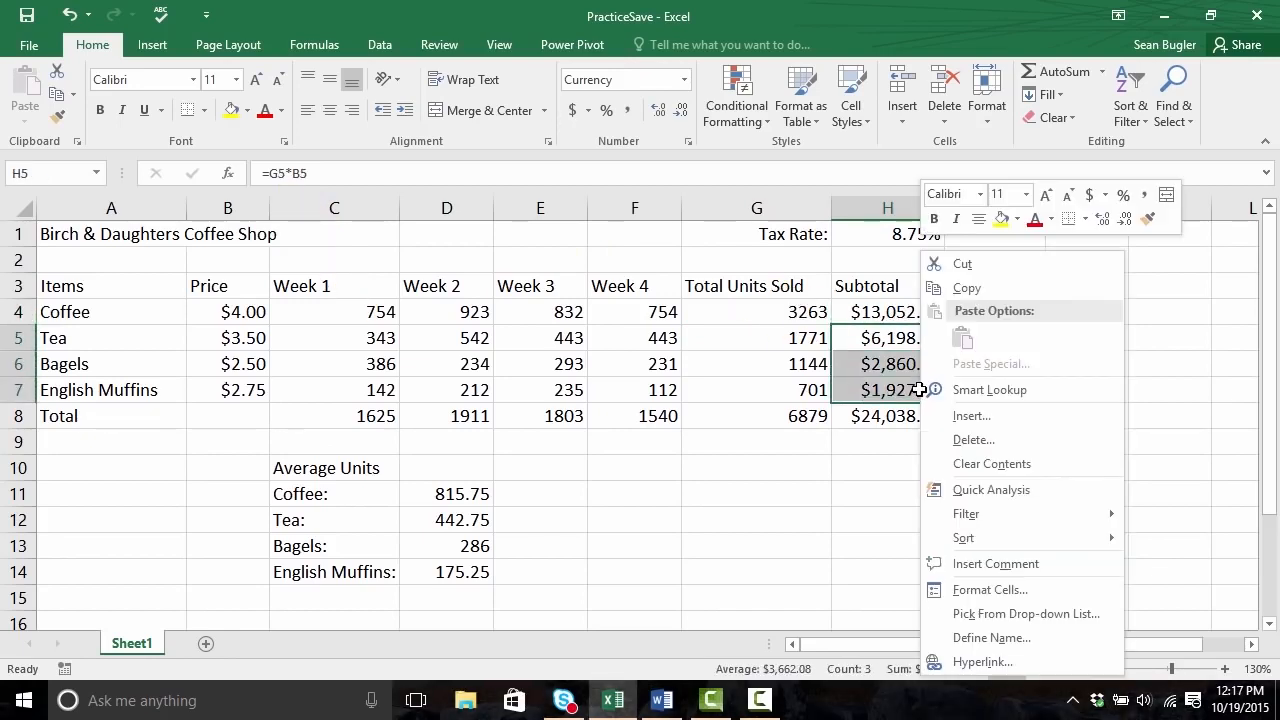
left_click(990, 460)
left_click(903, 346)
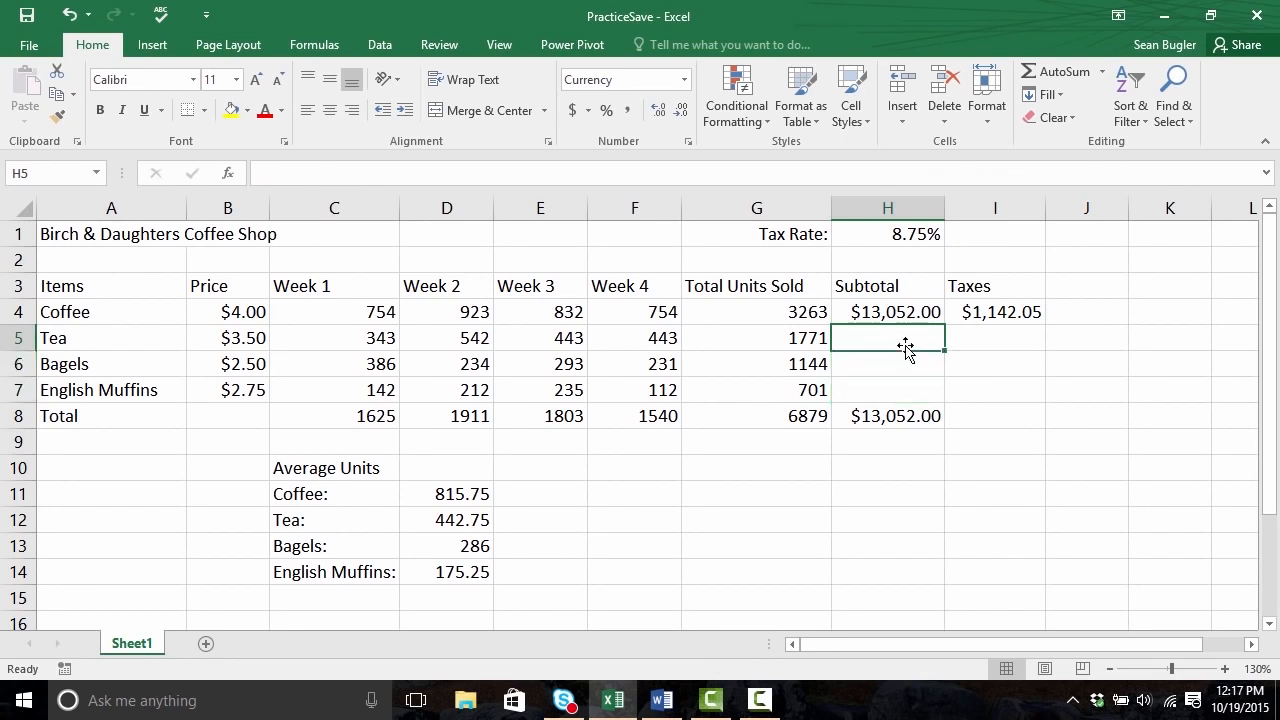
Step: Fill the Coffee subtotal formula from H4 down through H7
left_click(909, 314)
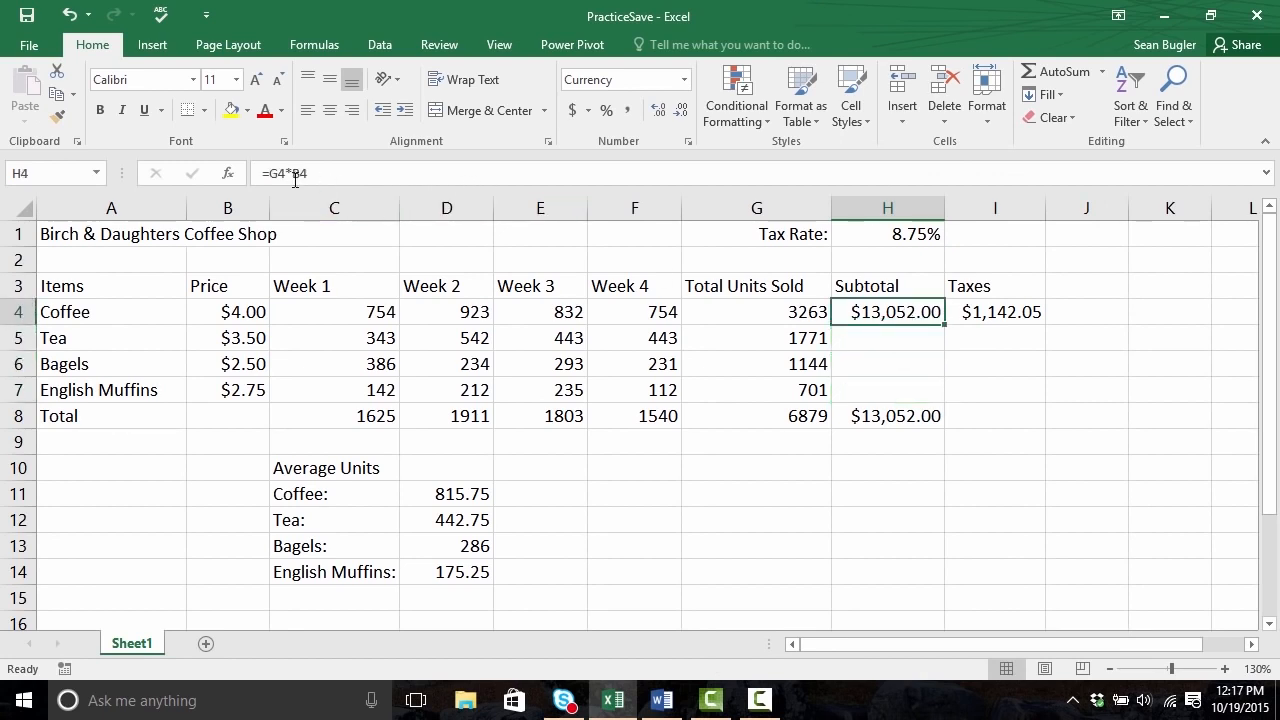
left_click(890, 334)
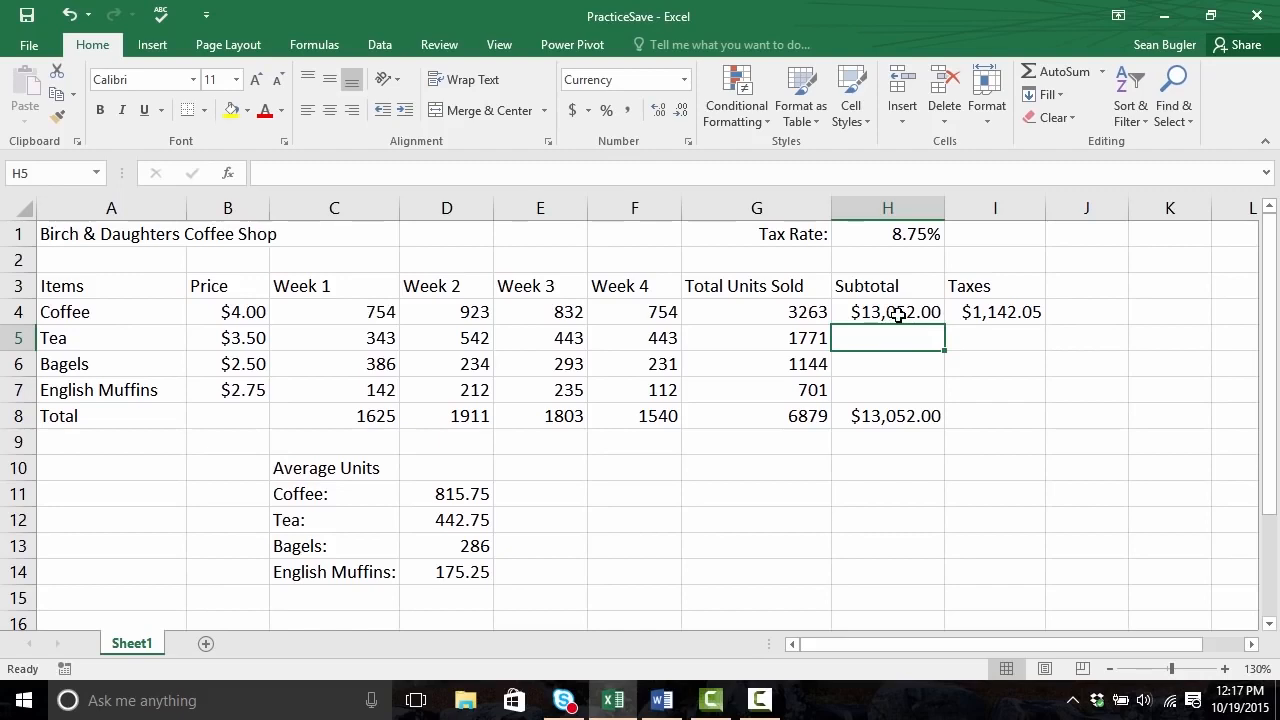
left_click(897, 314)
key("Down")
key("Down")
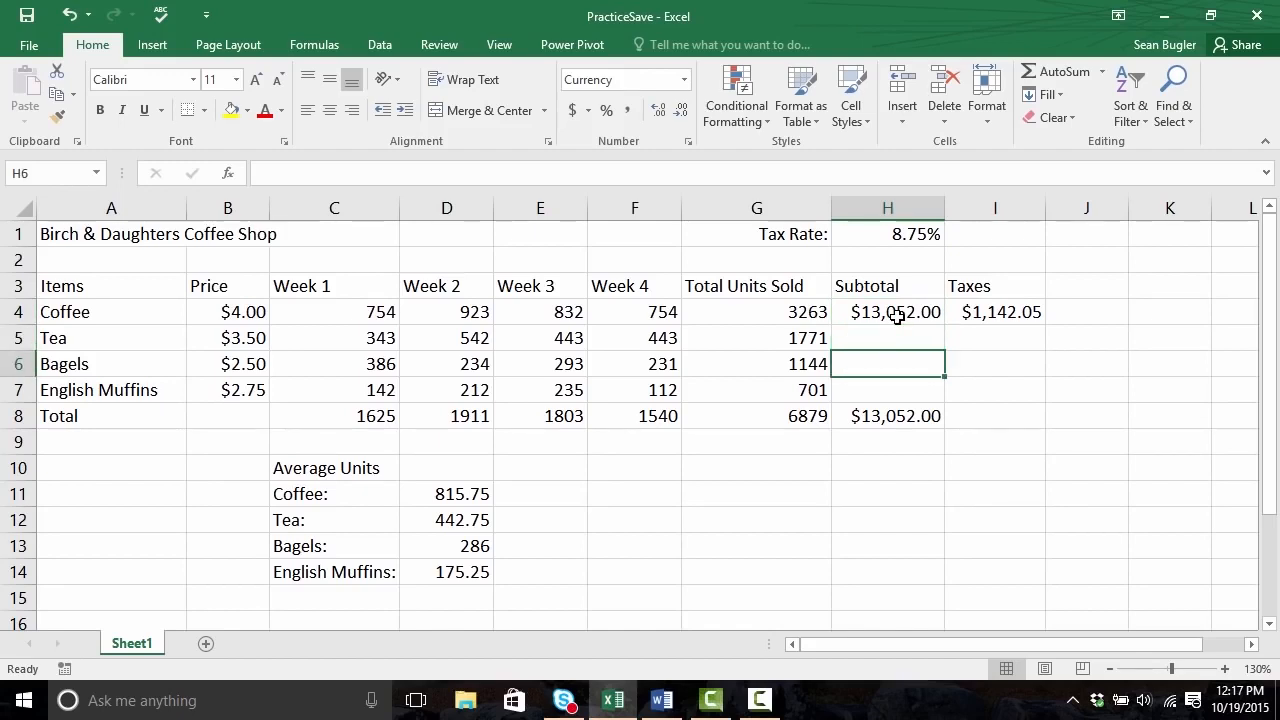
key("Up")
key("Up")
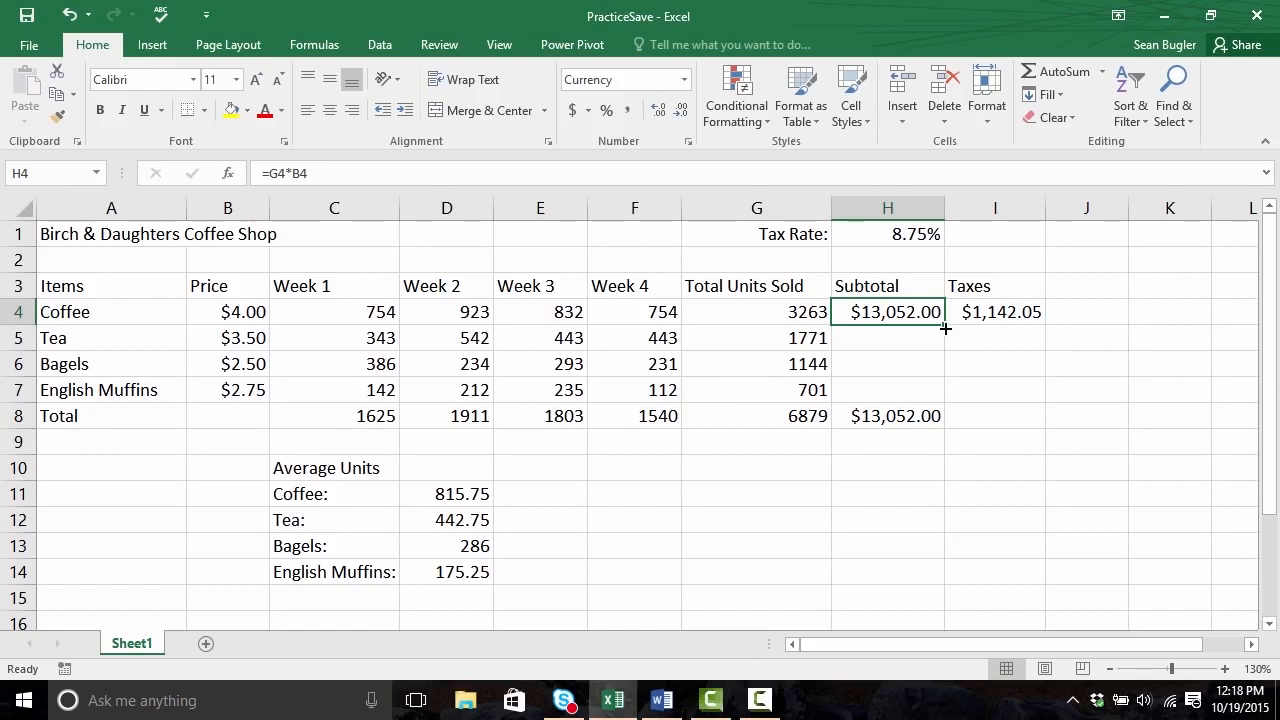
left_click_drag(944, 327, 946, 399)
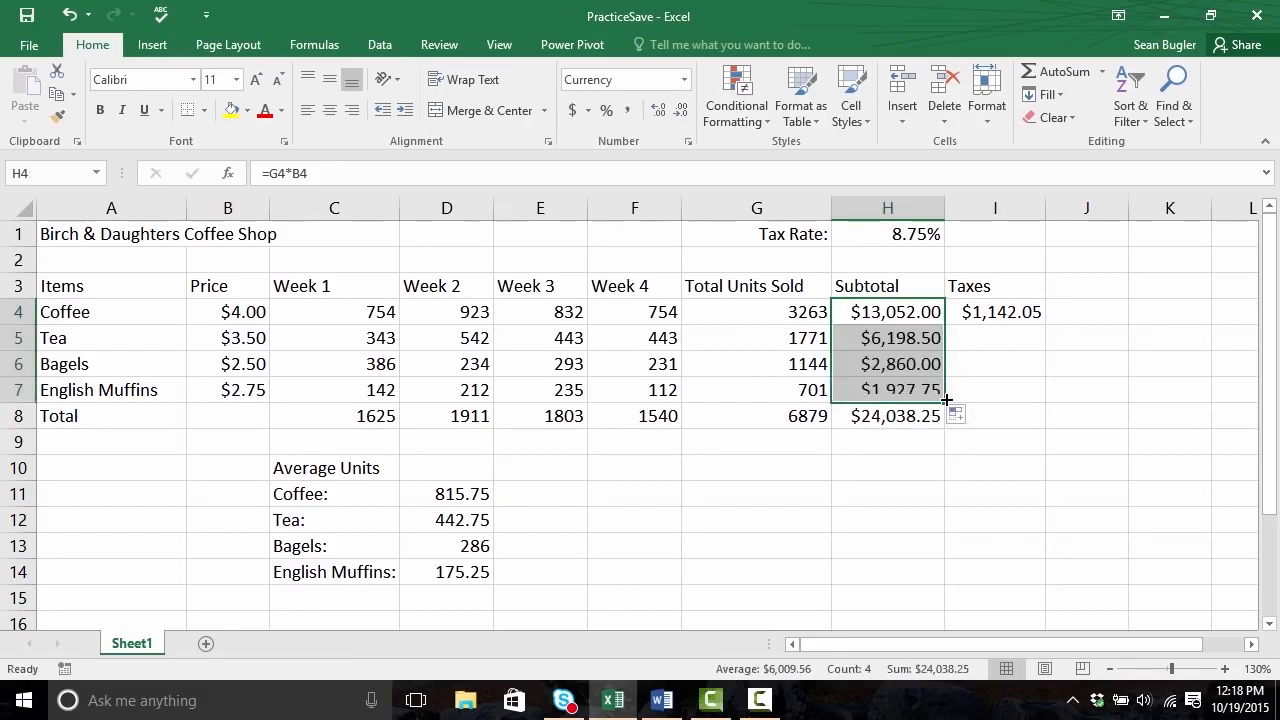
Step: Inspect the filled subtotal formulas for Tea, Bagels and English Muffins in H5:H7
left_click(873, 340)
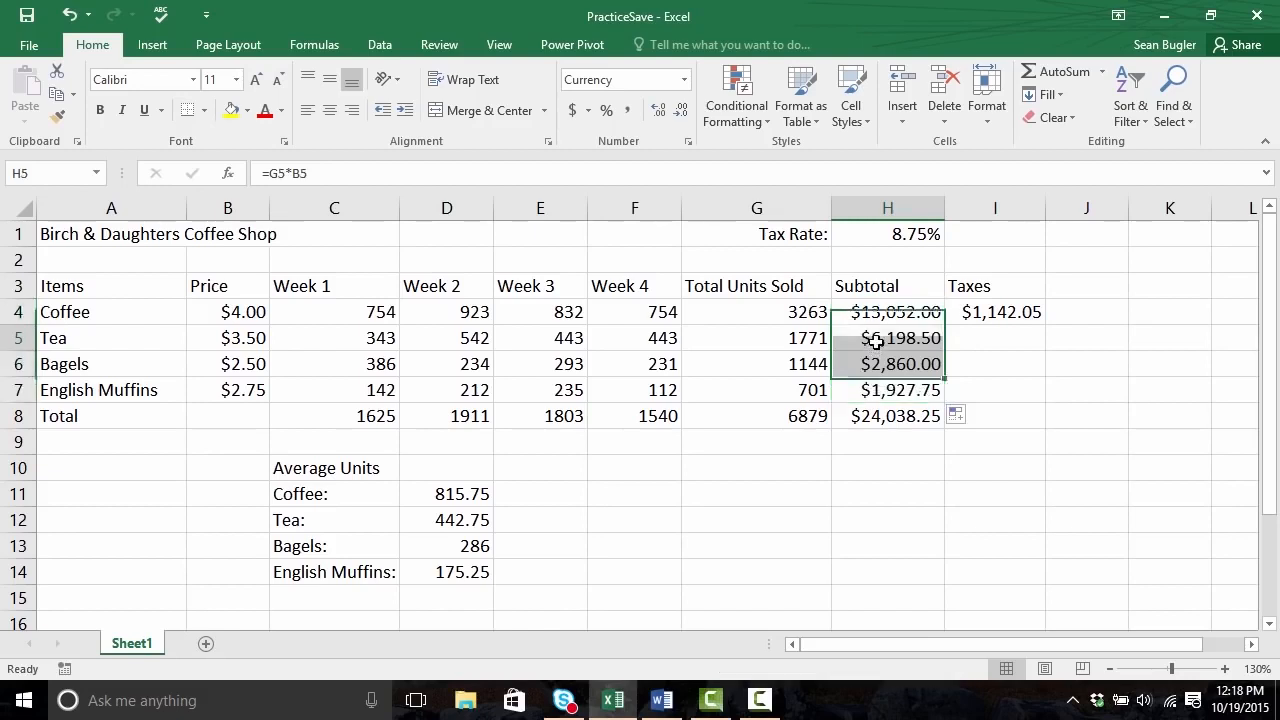
key("Down")
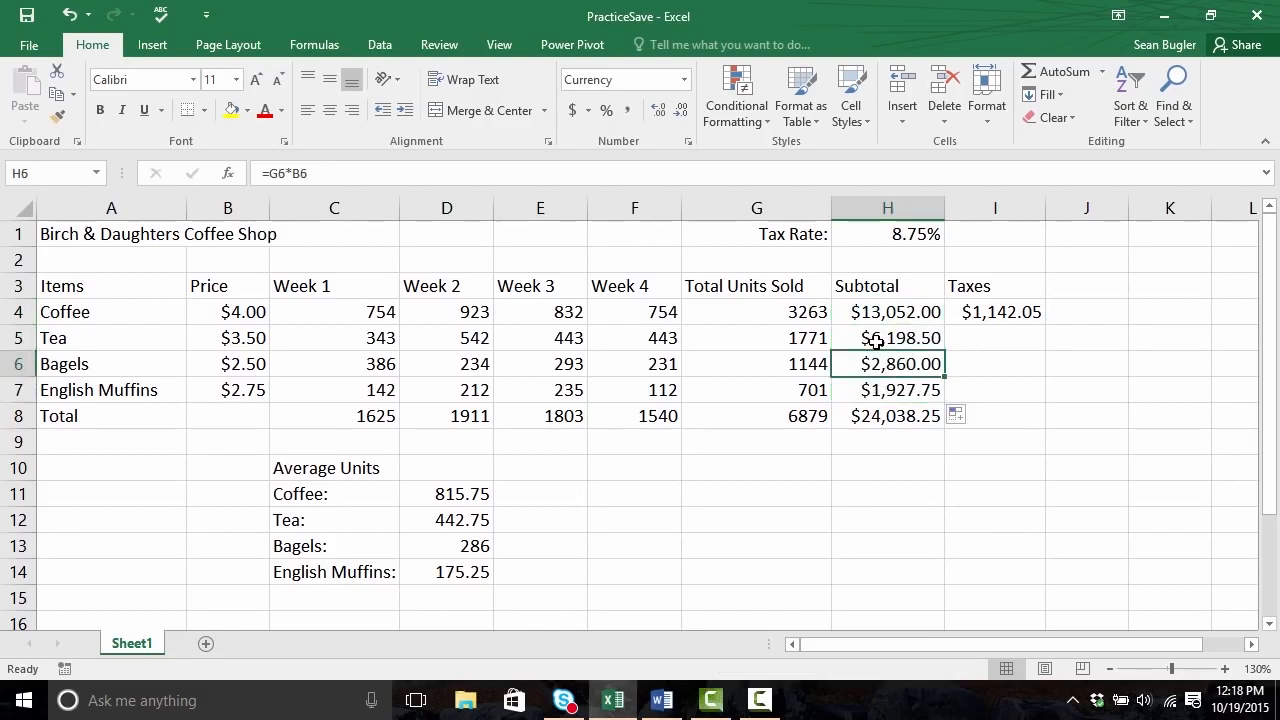
left_click(903, 337)
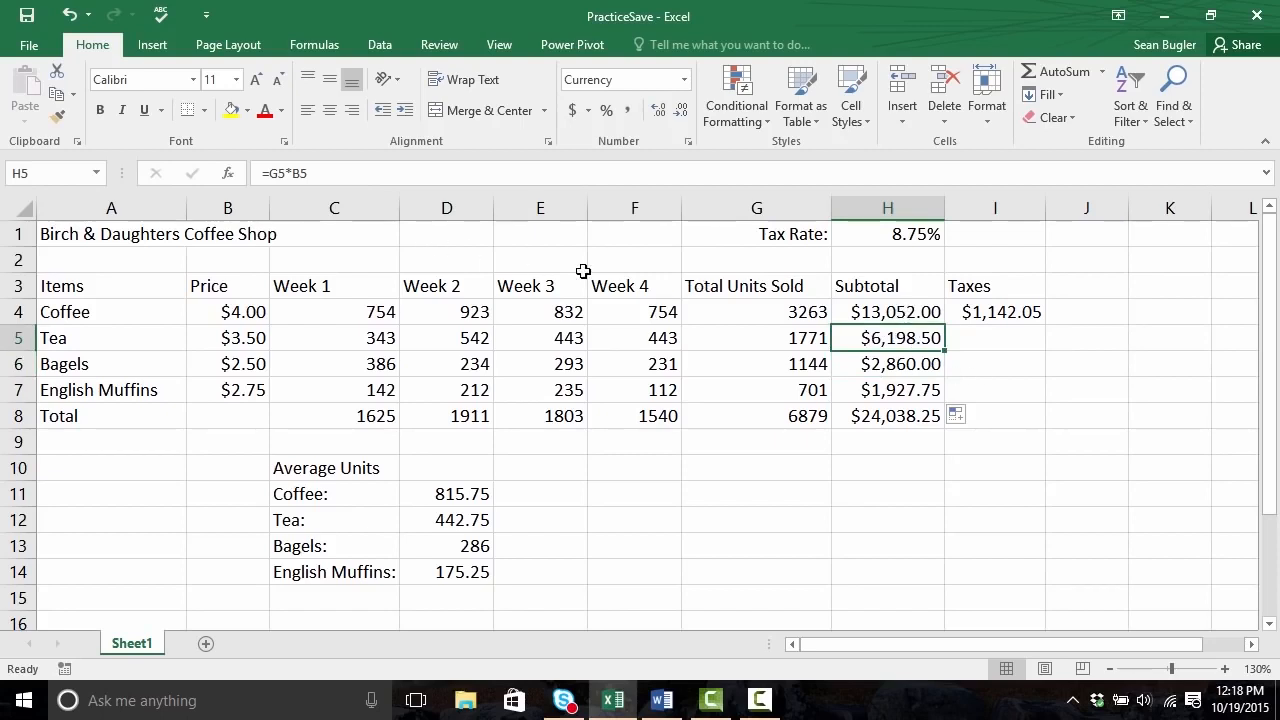
key("Down")
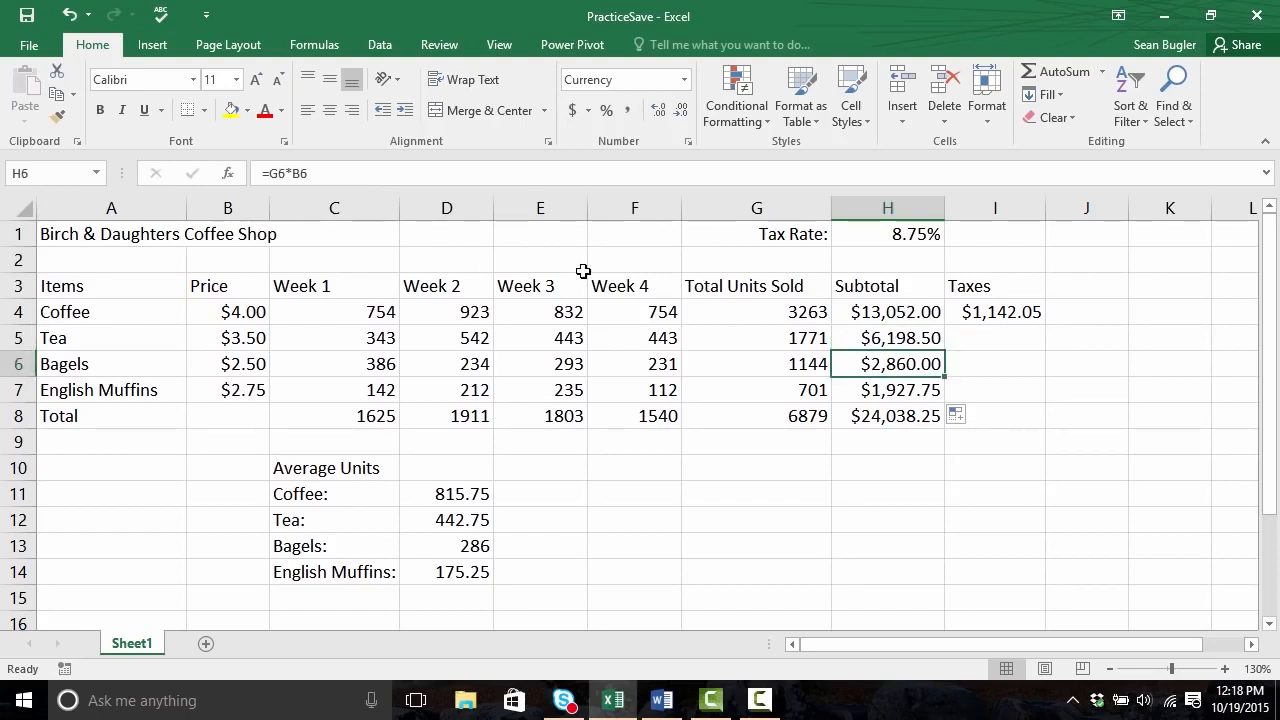
key("Down")
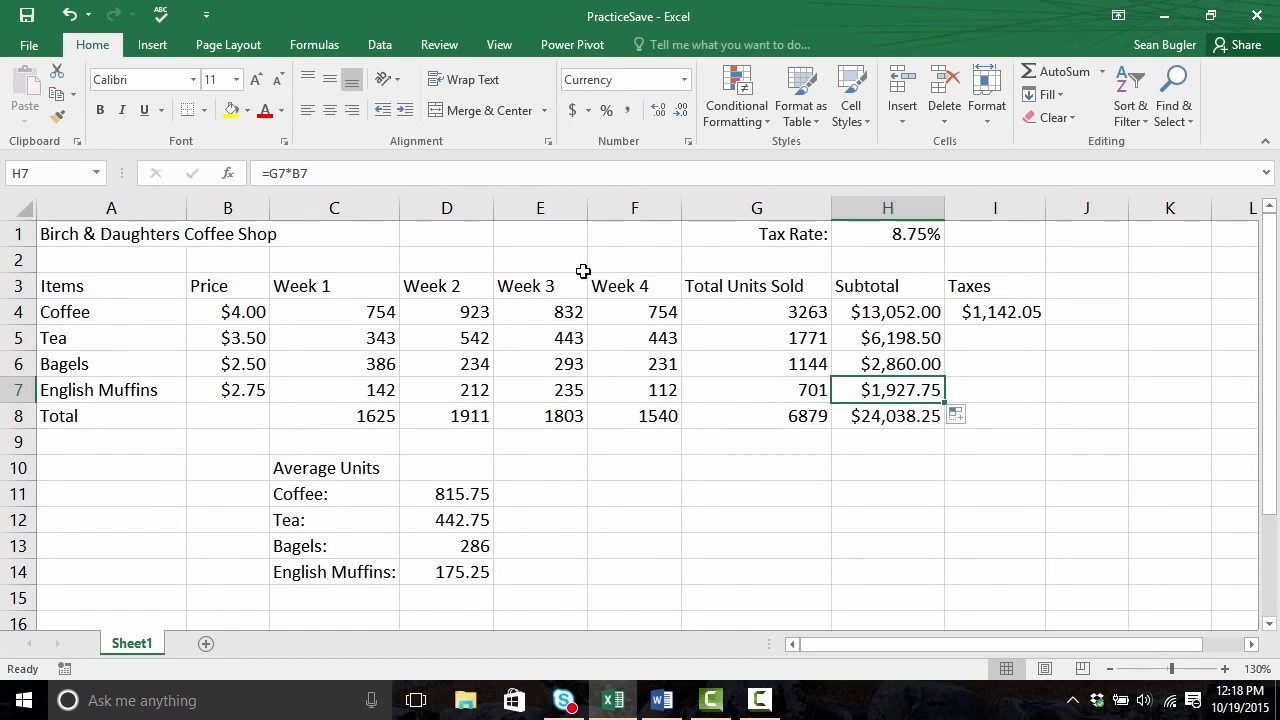
Step: Fill the Coffee tax formula from I4 down through I7 and autofit the width of column I
left_click(993, 313)
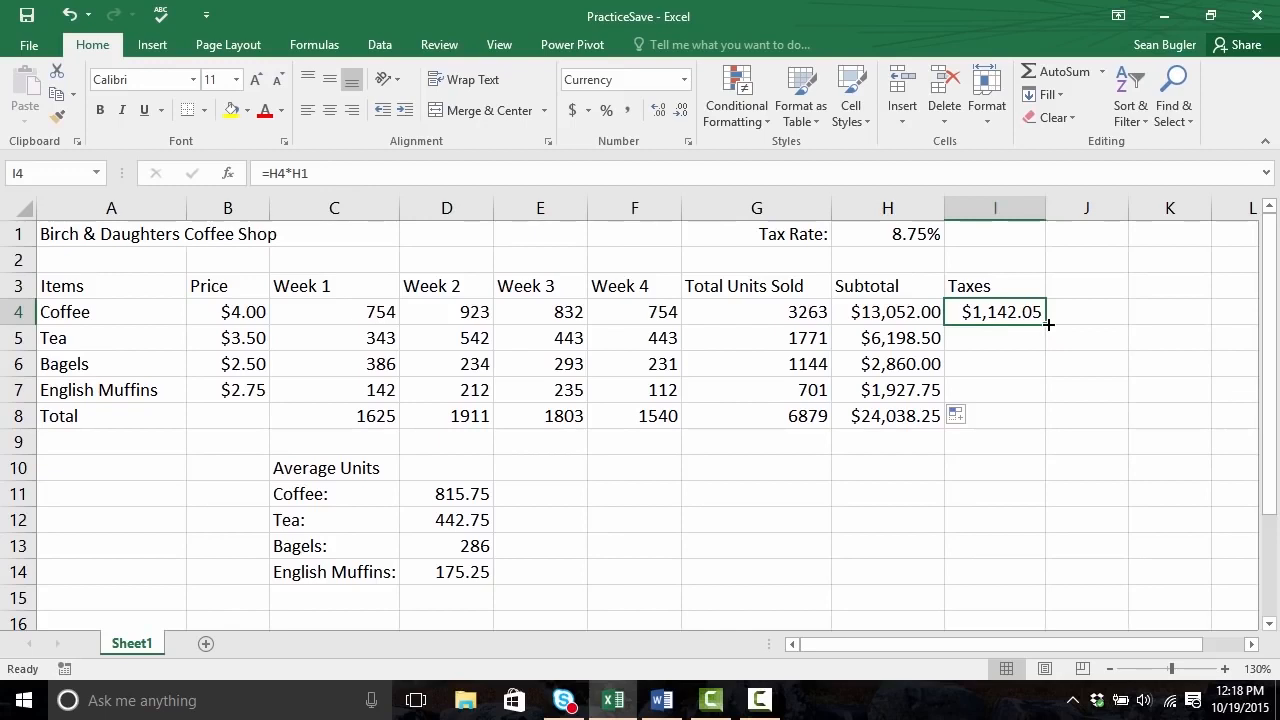
left_click_drag(1048, 324, 1033, 403)
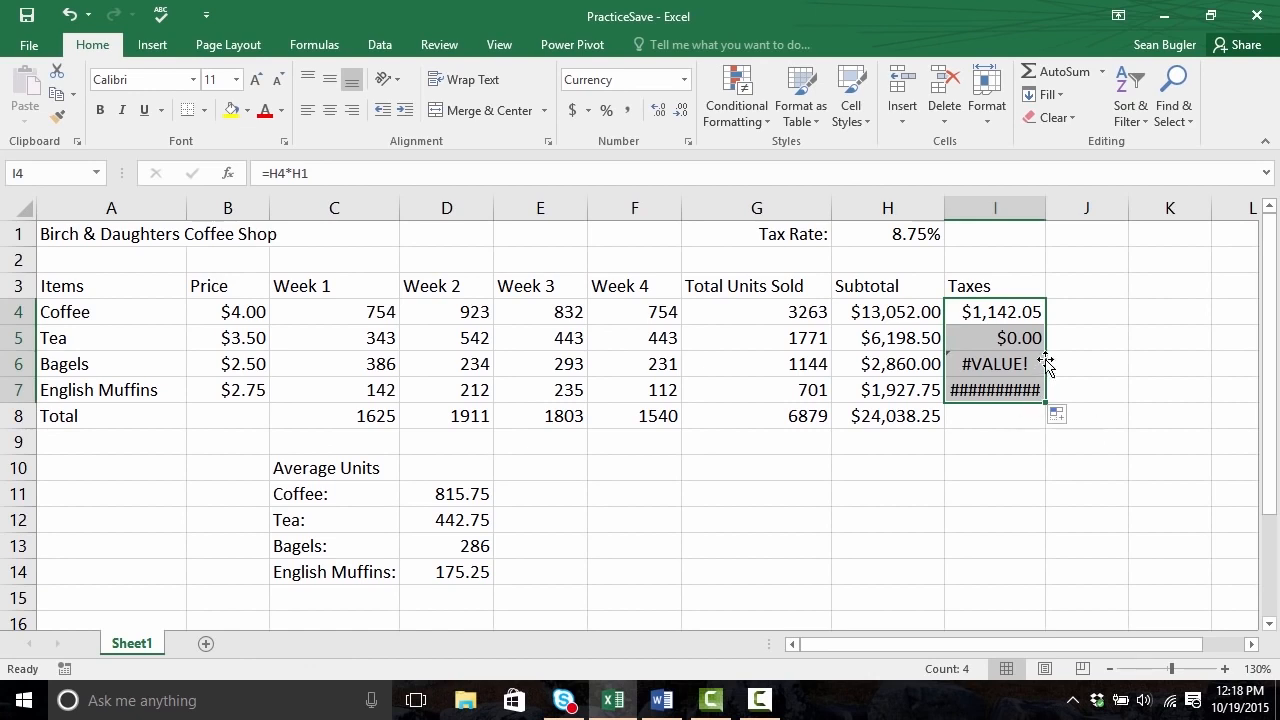
double_click(1049, 213)
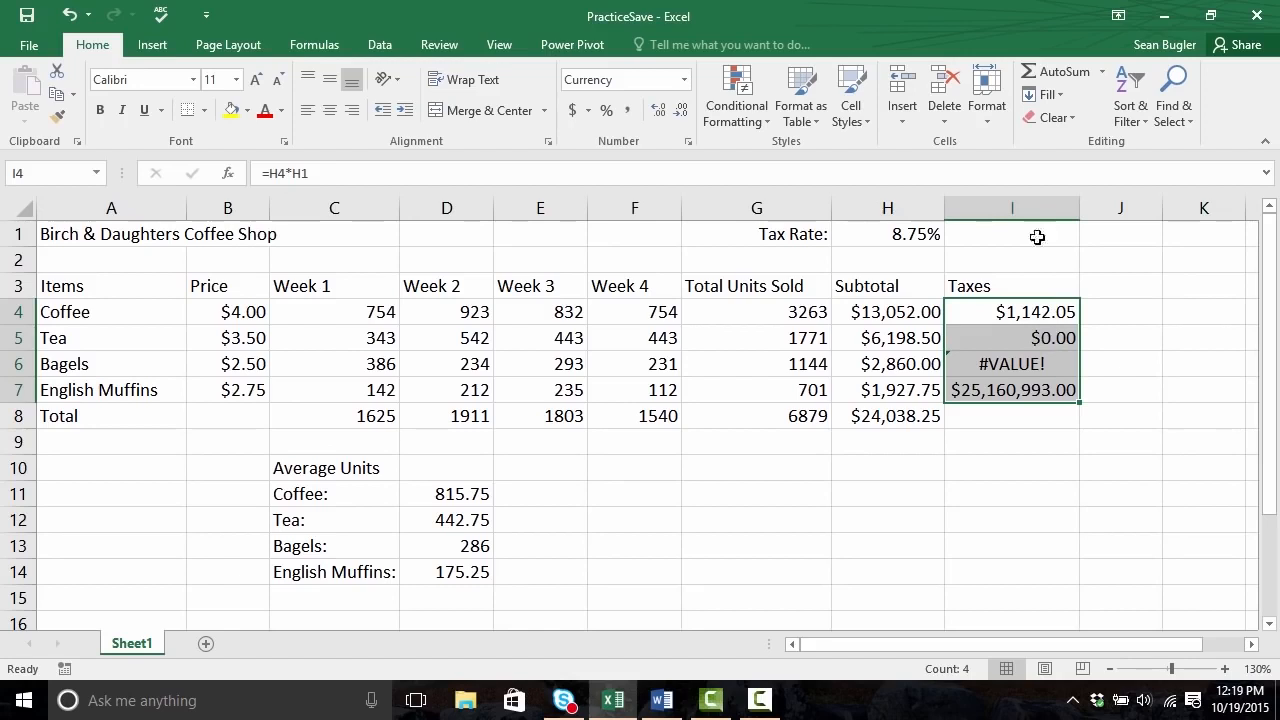
Step: Compare the cell references in the tax formulas in I4 and I5 with those in the subtotal formulas in H4 and H5
left_click(1033, 318)
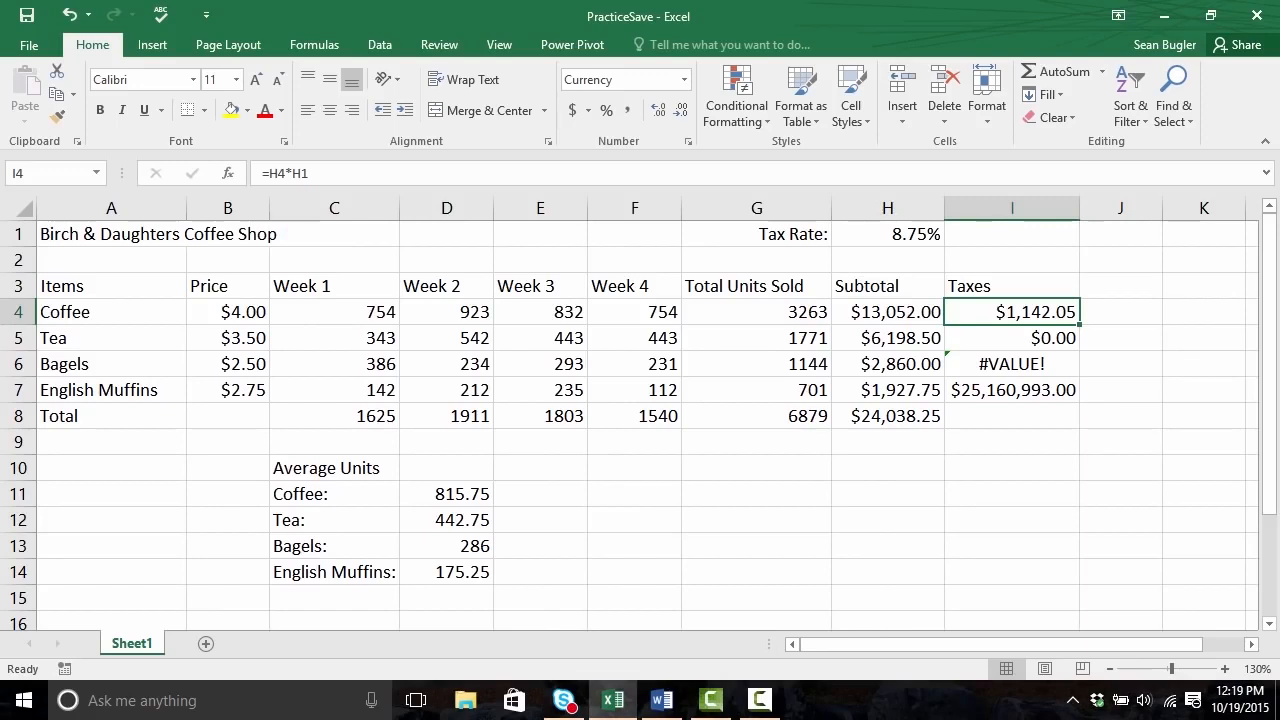
left_click(1012, 338)
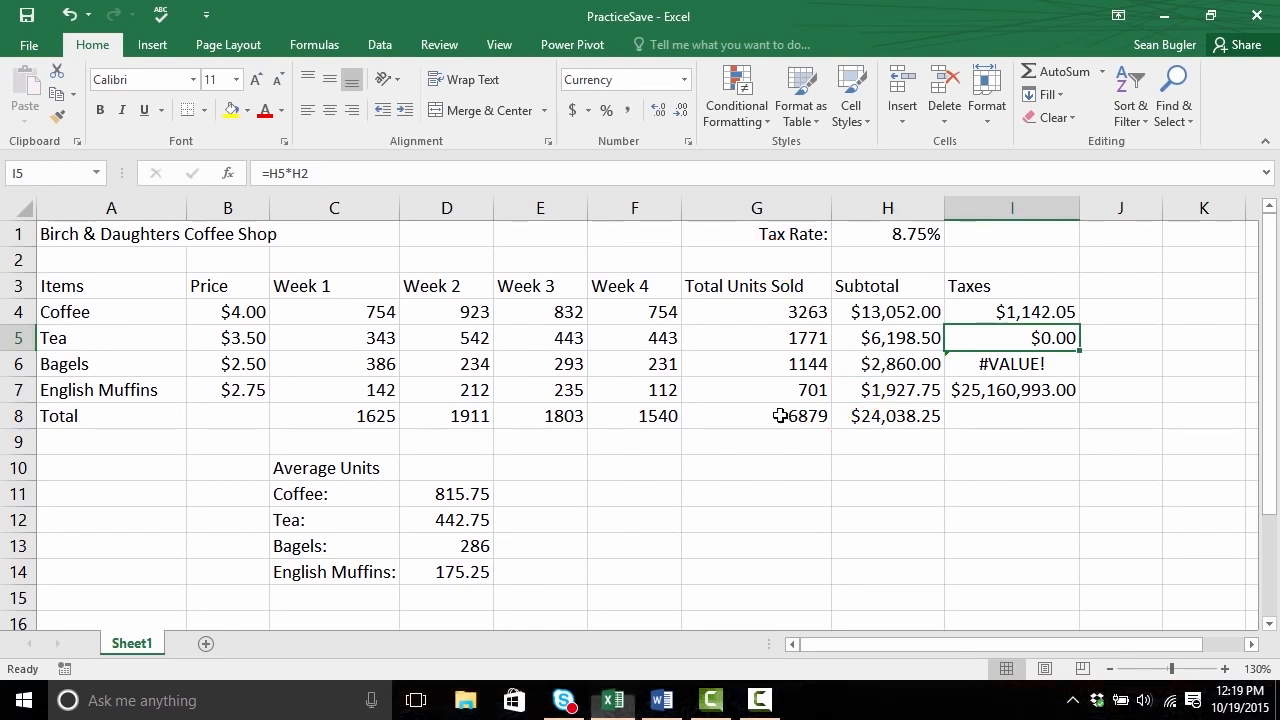
left_click(904, 330)
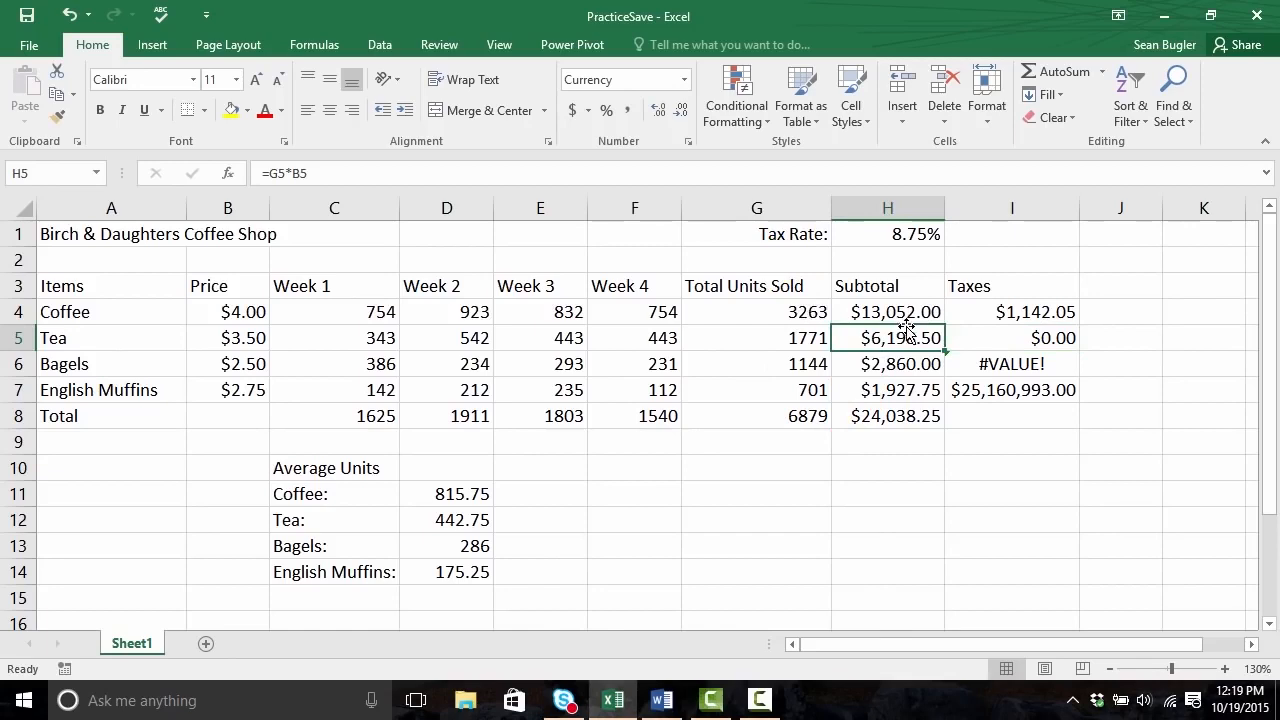
left_click(906, 312)
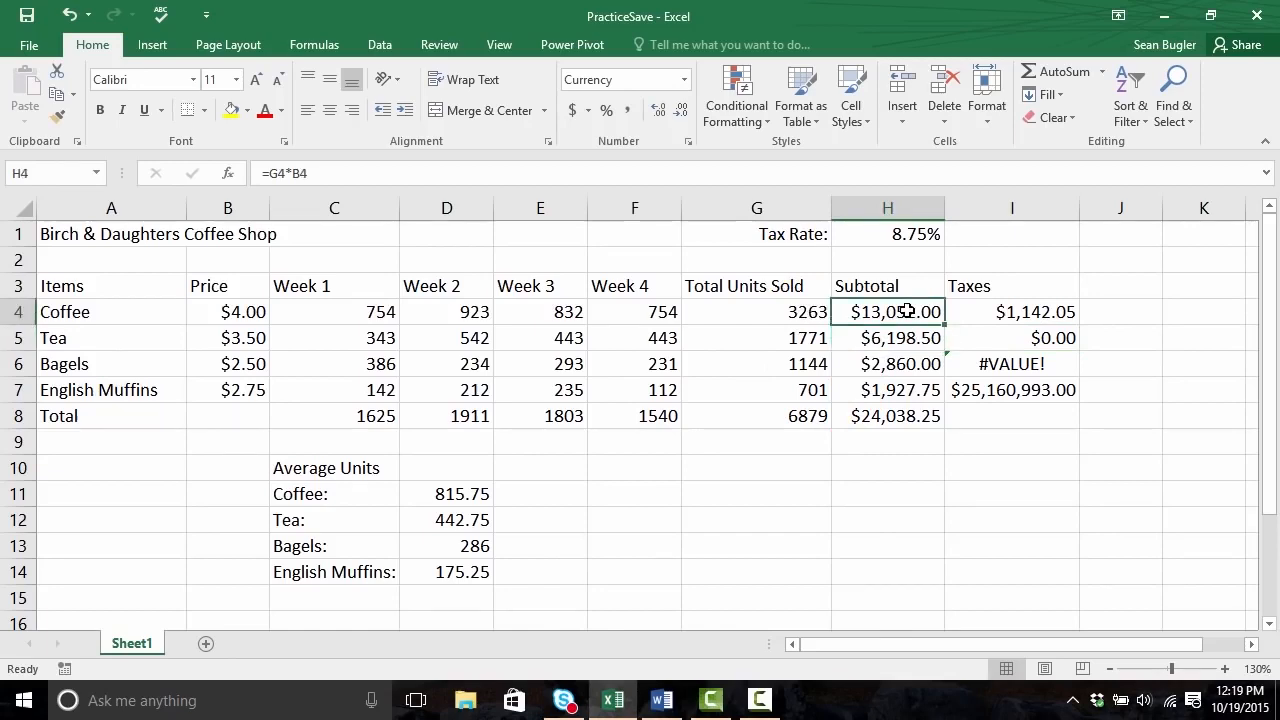
key("Down")
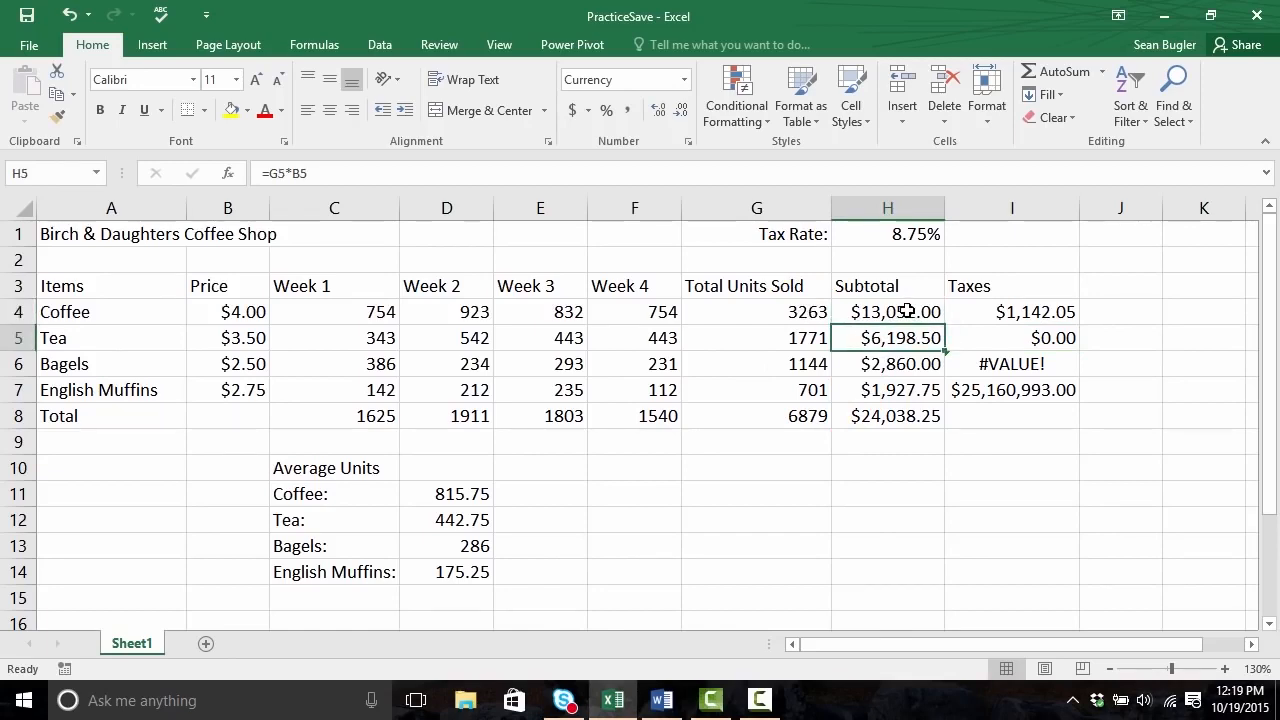
key("Up")
Step: Make the tax rate reference absolute in the Coffee tax formula in I4, giving =H4*$H$1
key("Right")
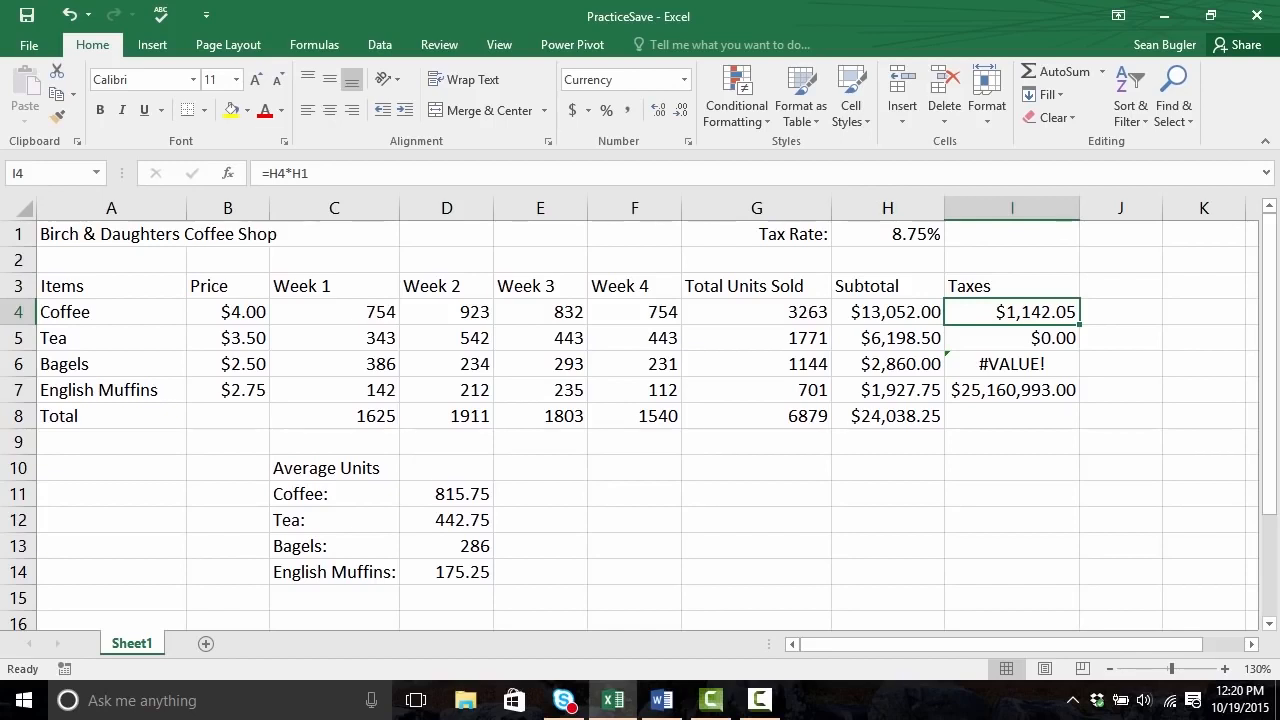
left_click(339, 175)
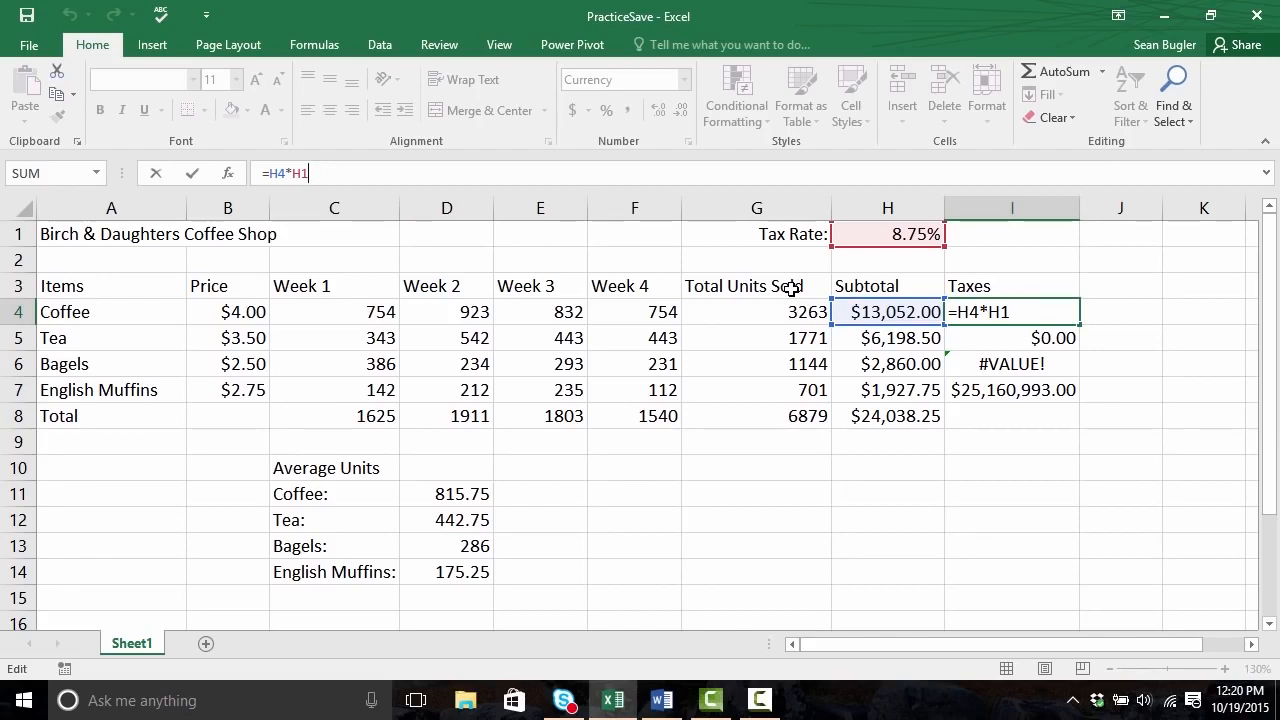
key("F4")
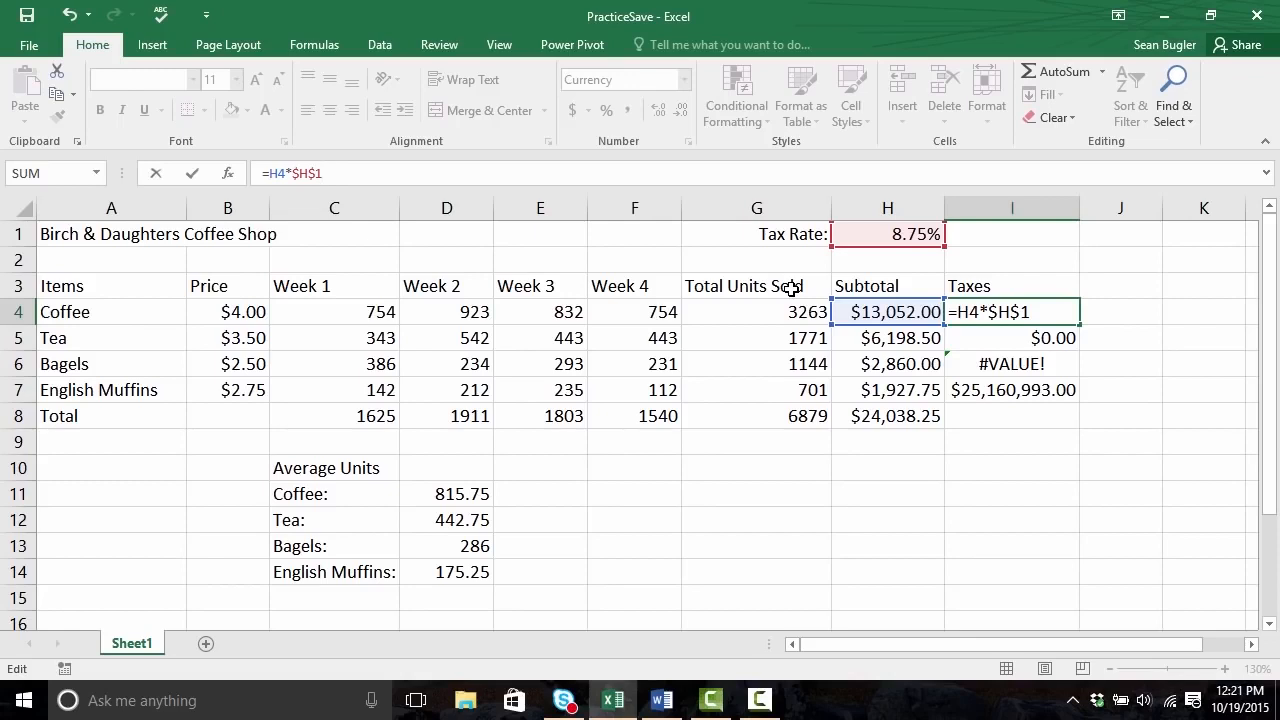
key("Return")
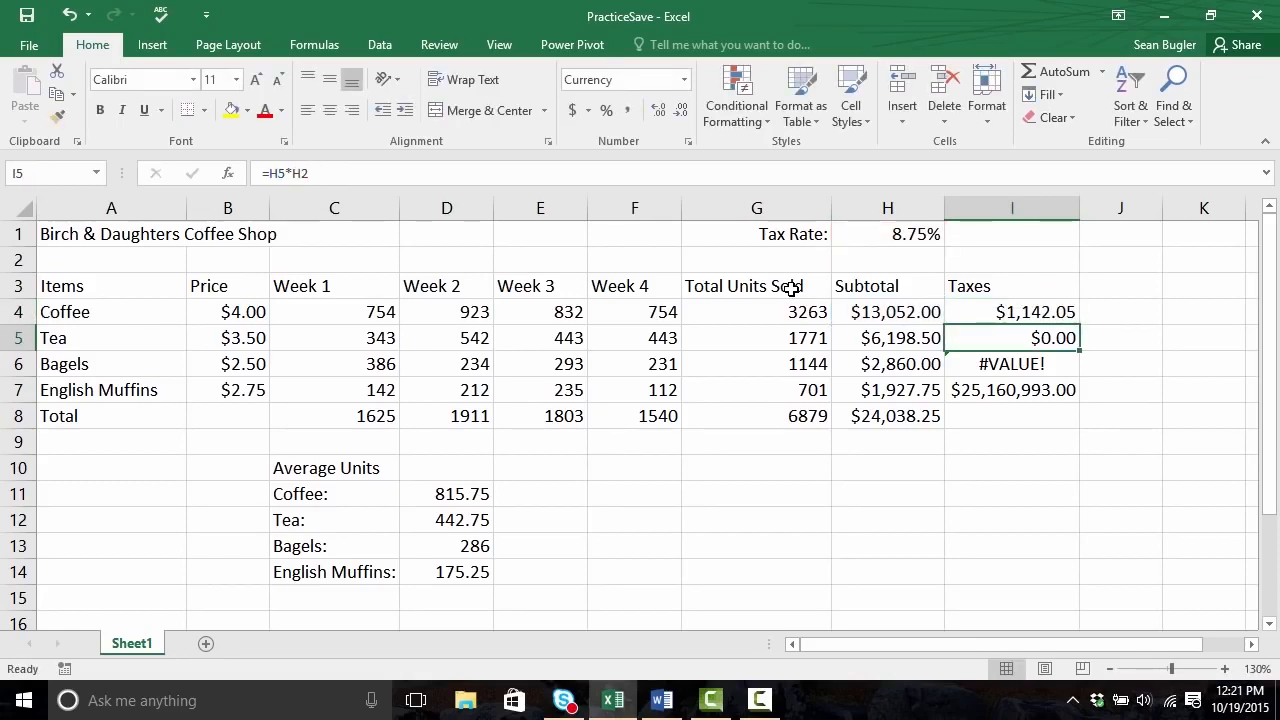
Step: Check the tax formulas in I4:I7 and refill I5:I7 with the absolute-reference formula from I4
key("Up")
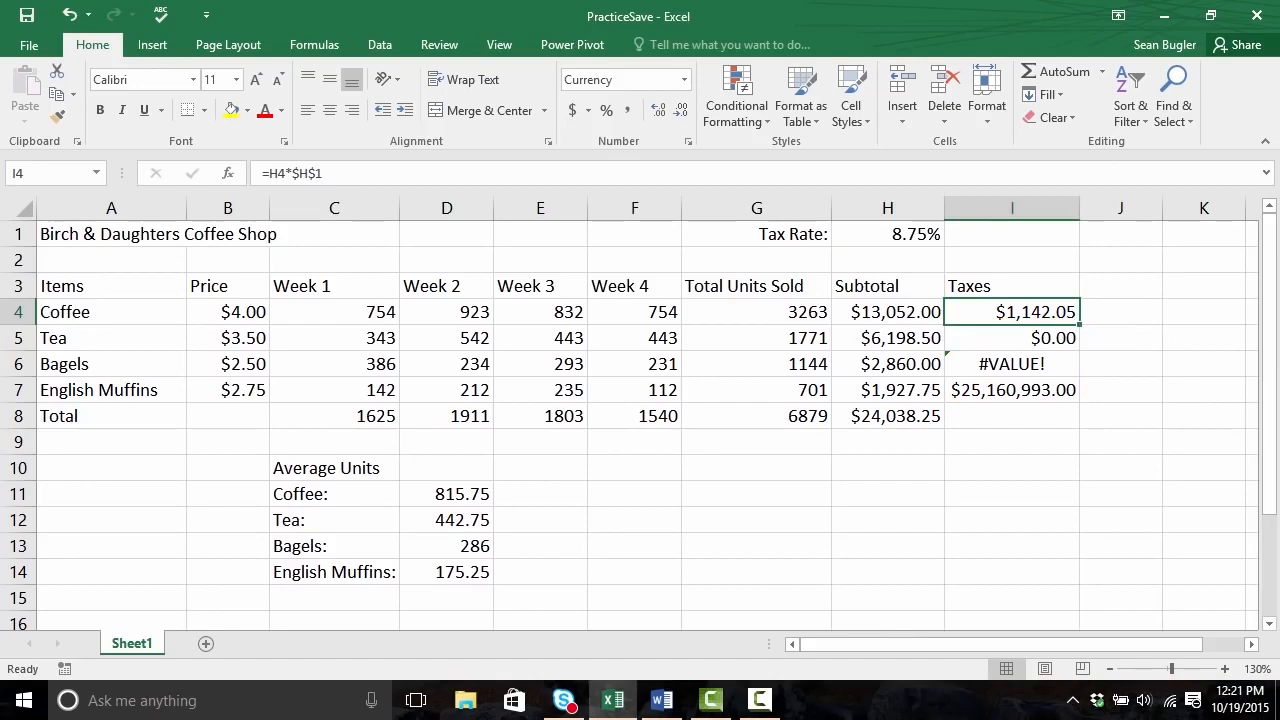
left_click(1015, 338)
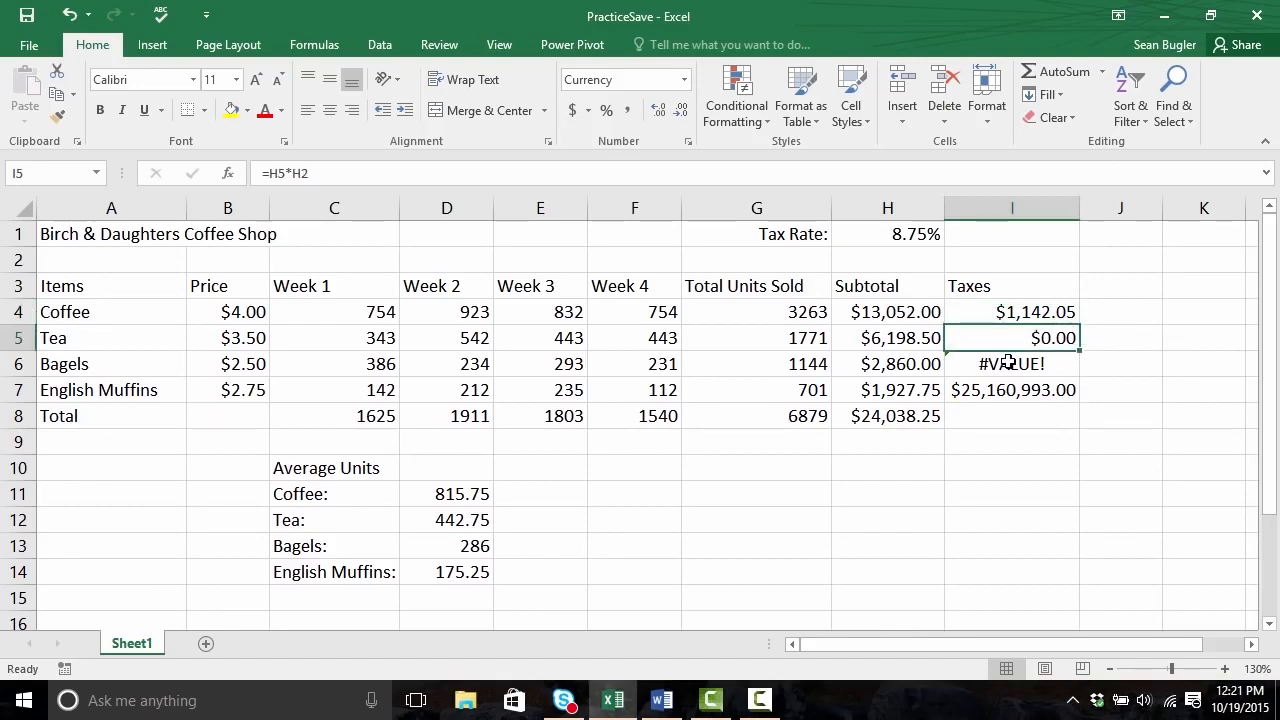
left_click(1010, 363)
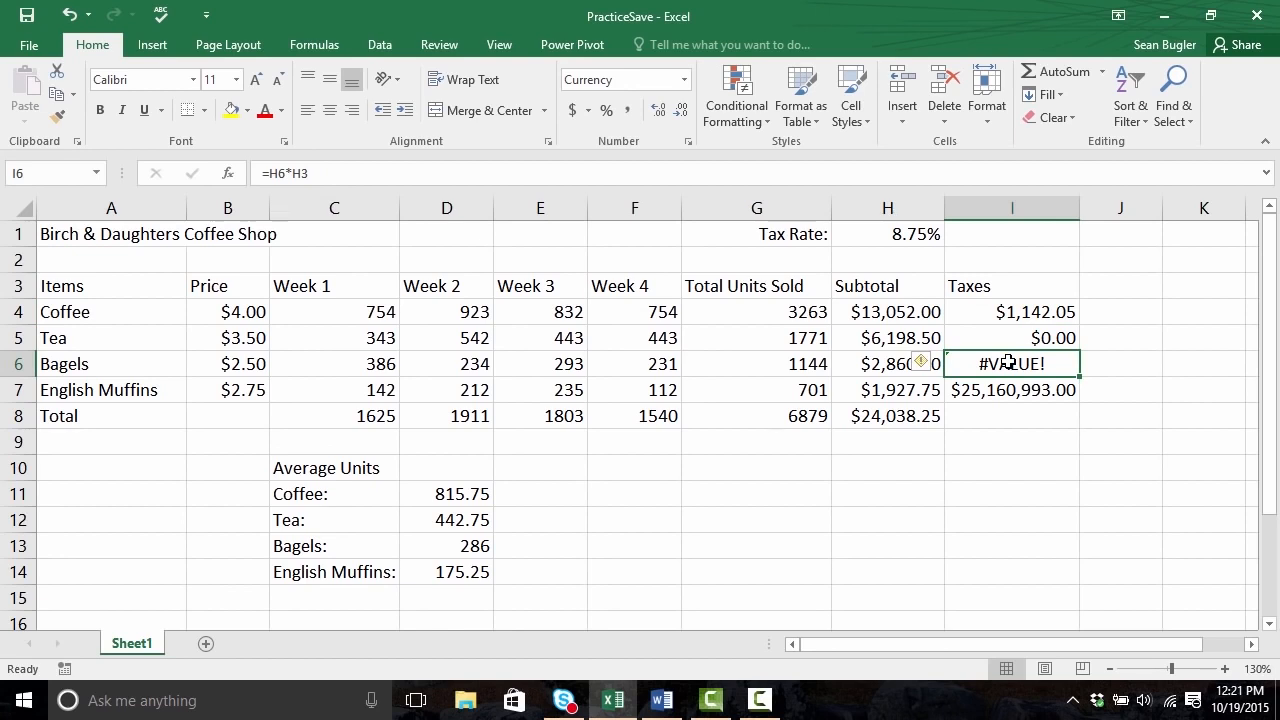
key("Down")
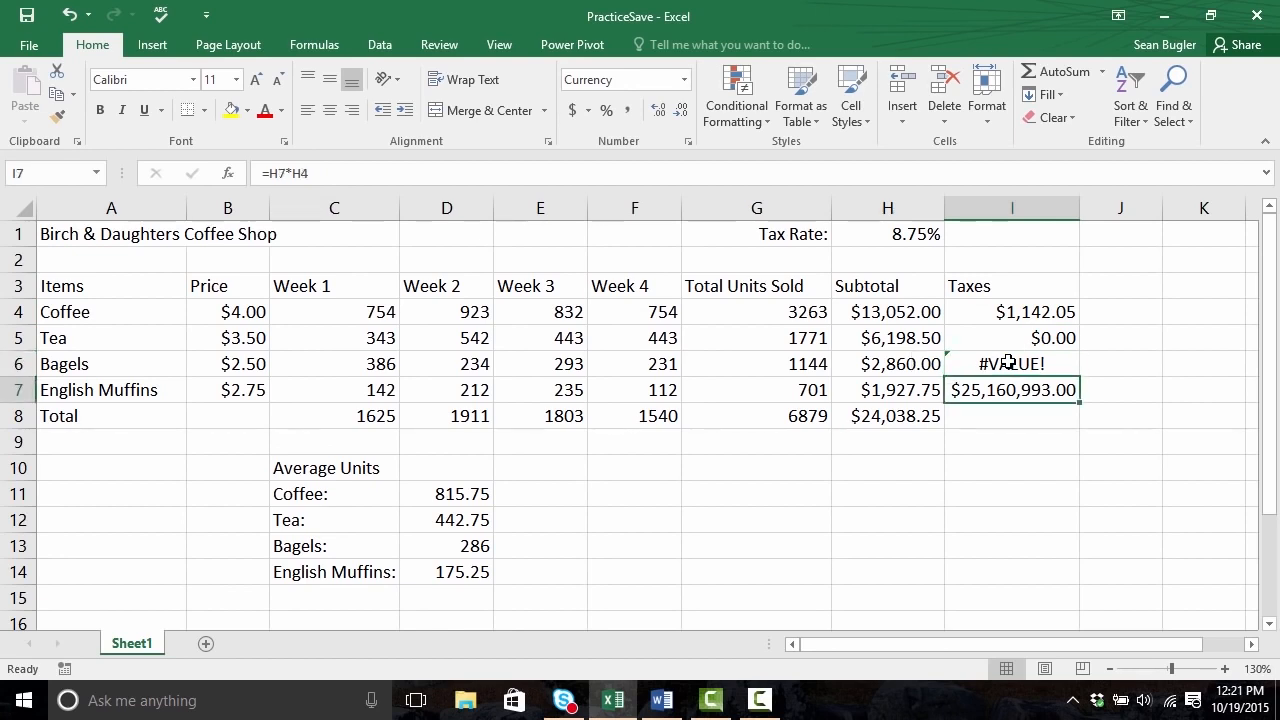
key("Up")
key("Up")
key("Up")
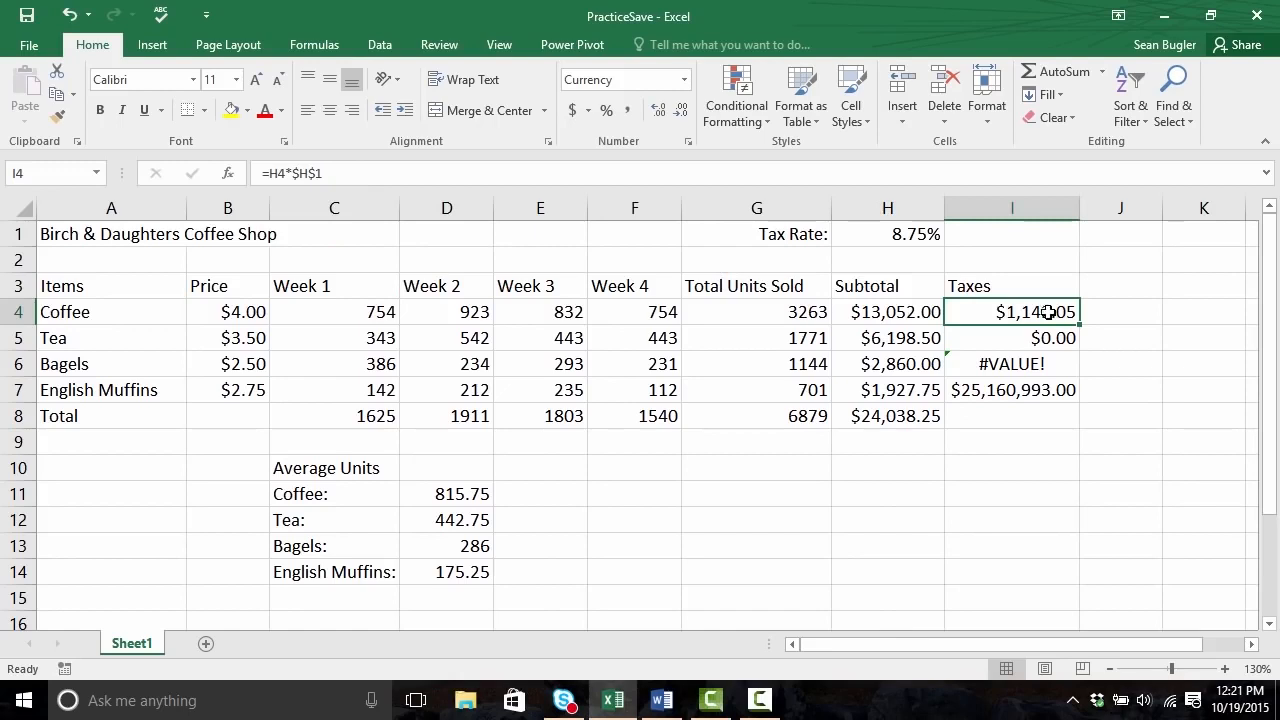
left_click_drag(1078, 324, 1064, 391)
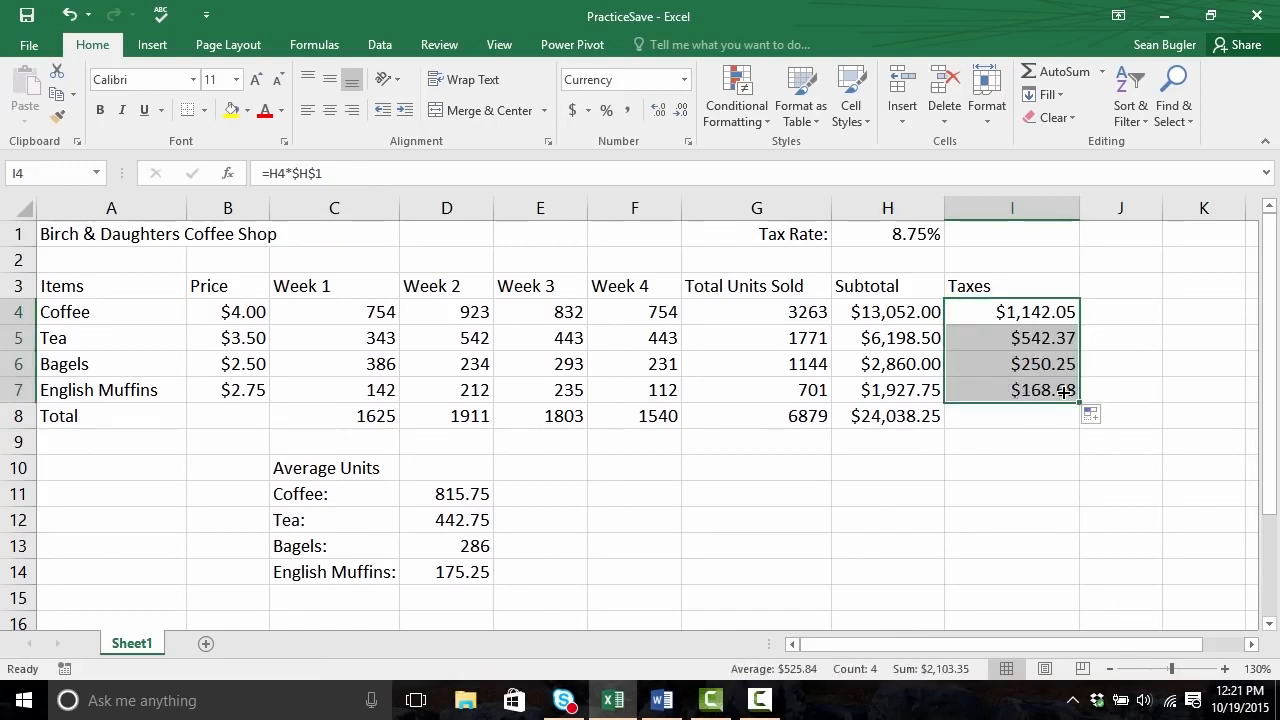
Step: Inspect the cell references in the refilled tax formulas for Coffee, Tea and Bagels in I4:I6
left_click(1031, 316)
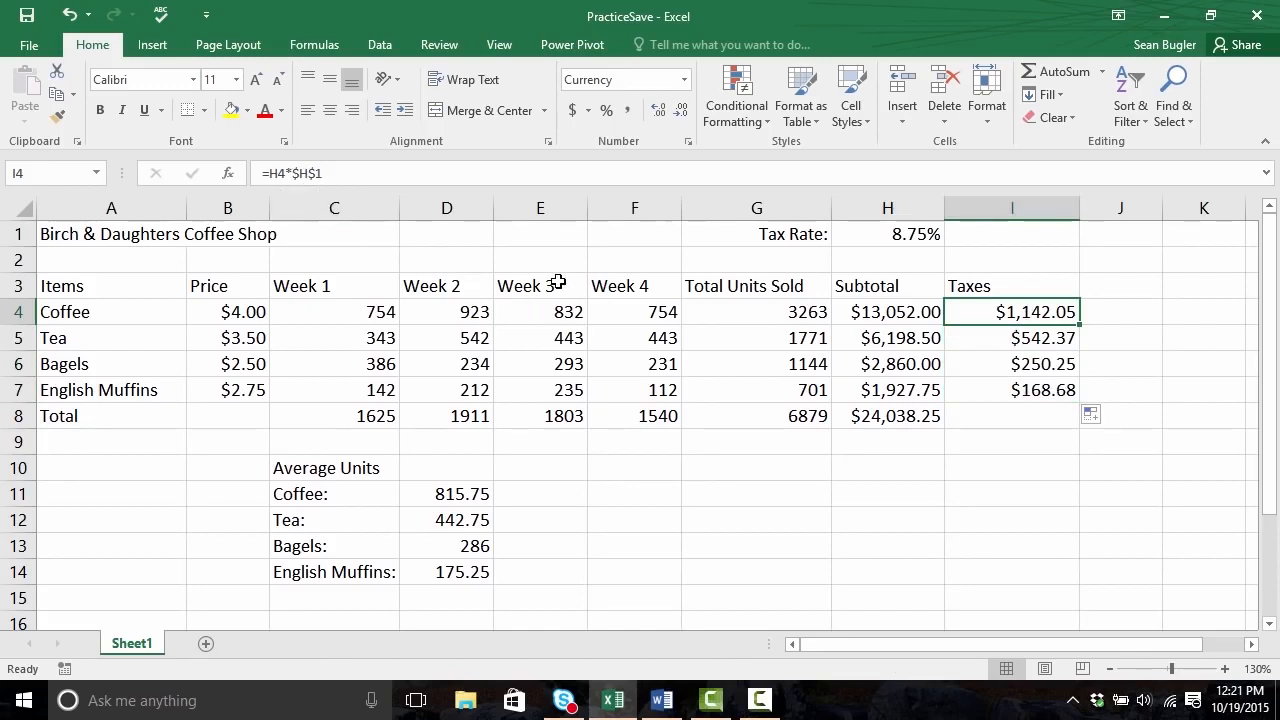
key("Down")
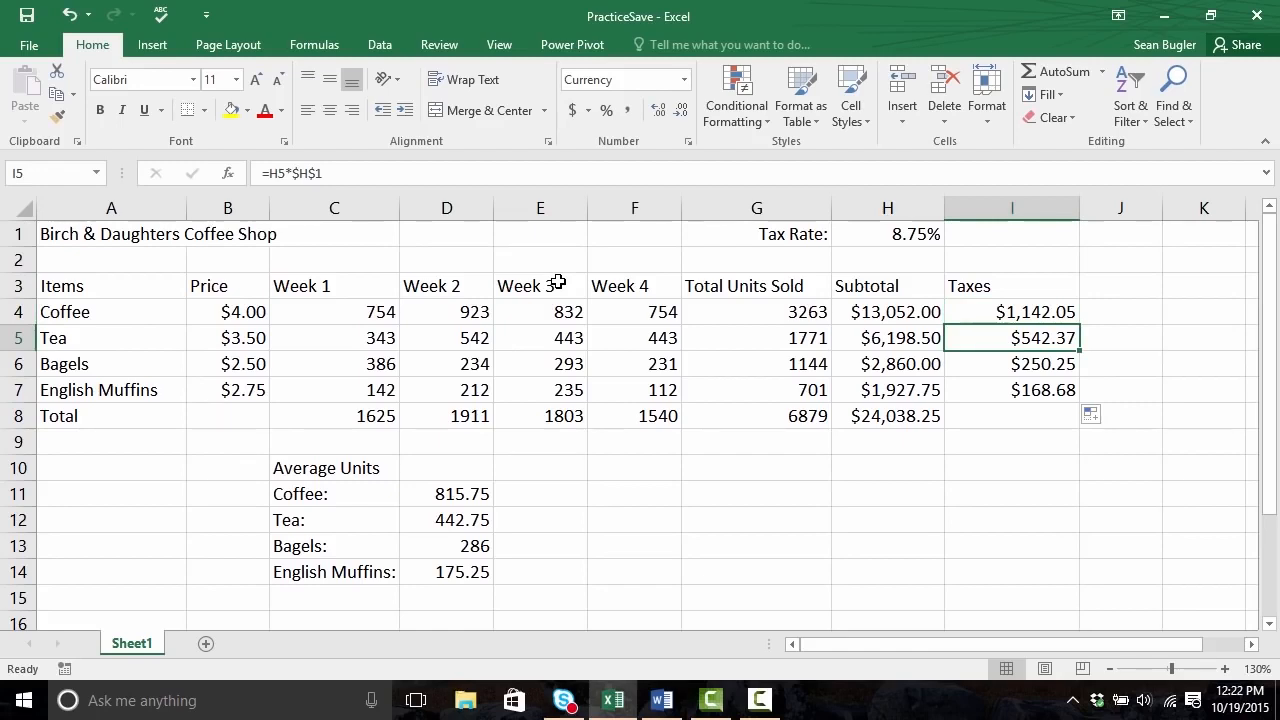
key("Down")
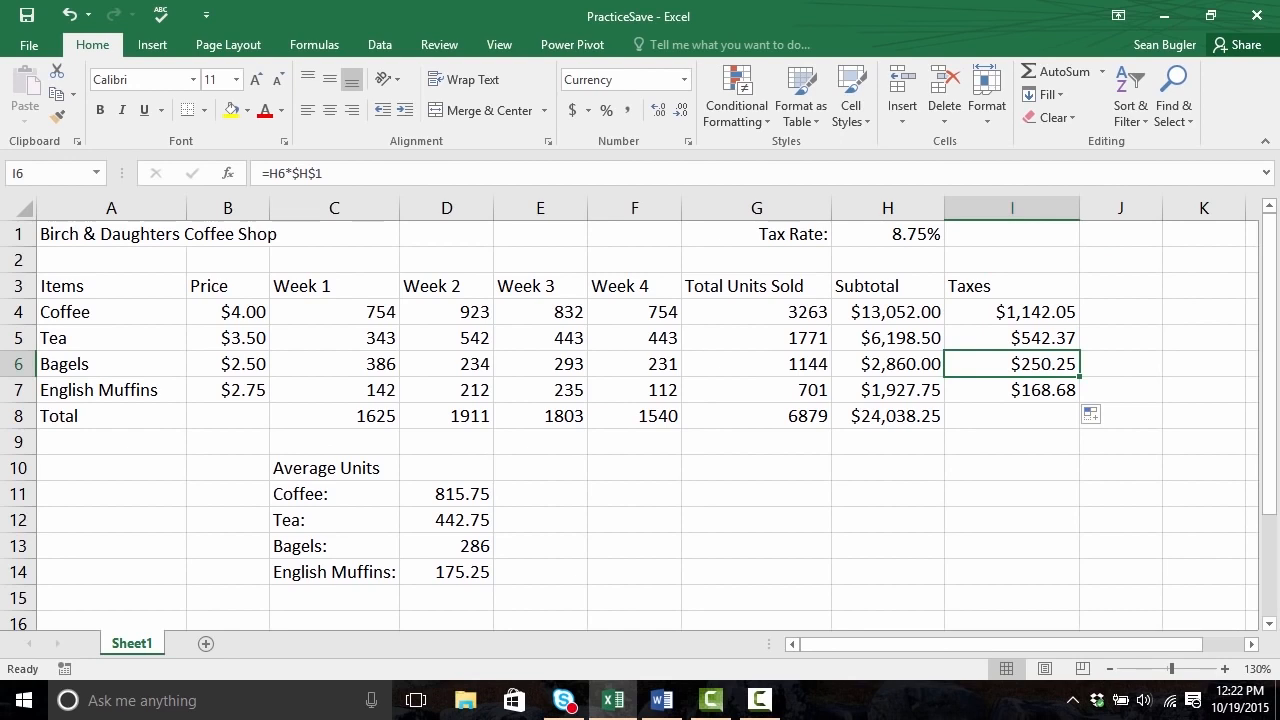
left_click(998, 312)
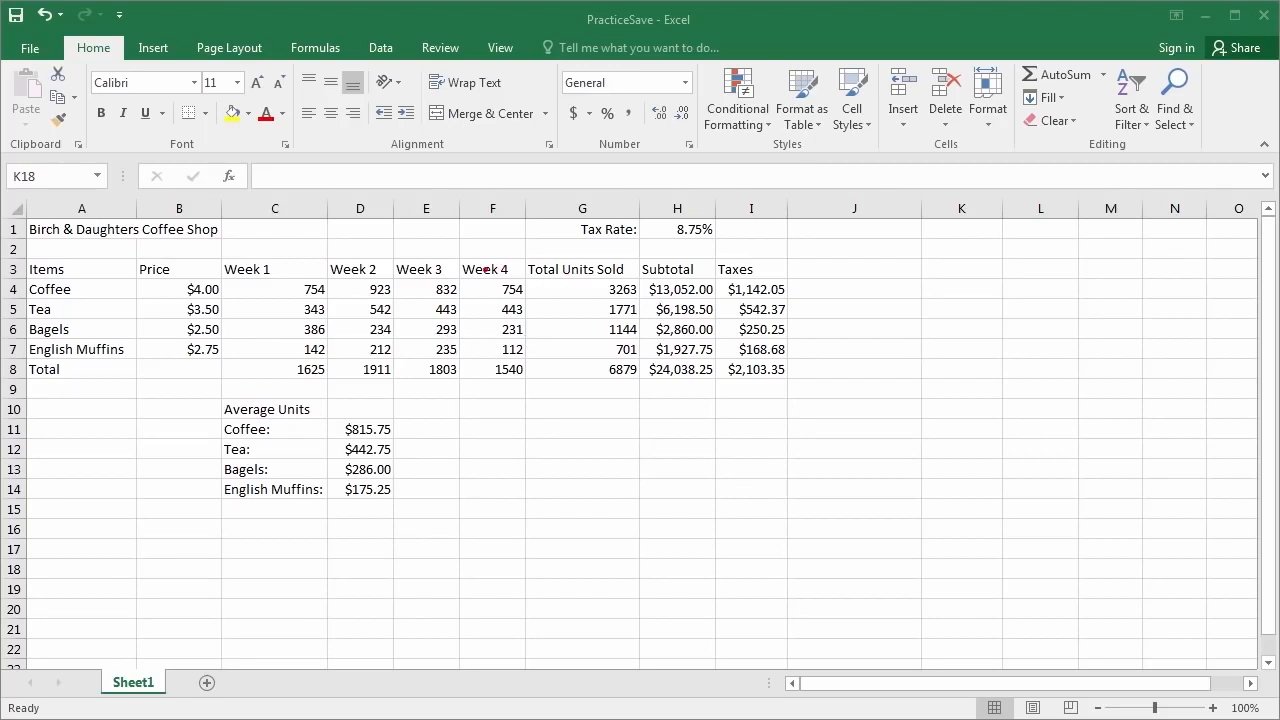
left_click_drag(528, 245, 219, 380)
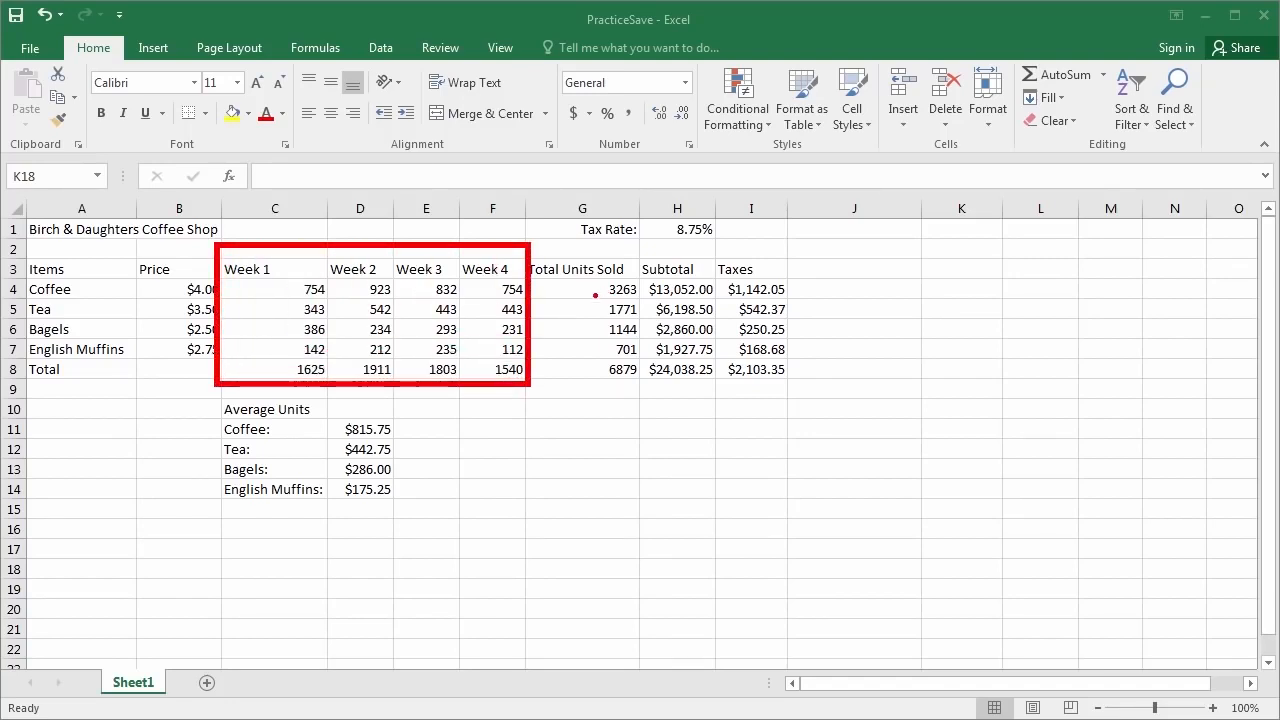
left_click_drag(593, 381, 594, 476)
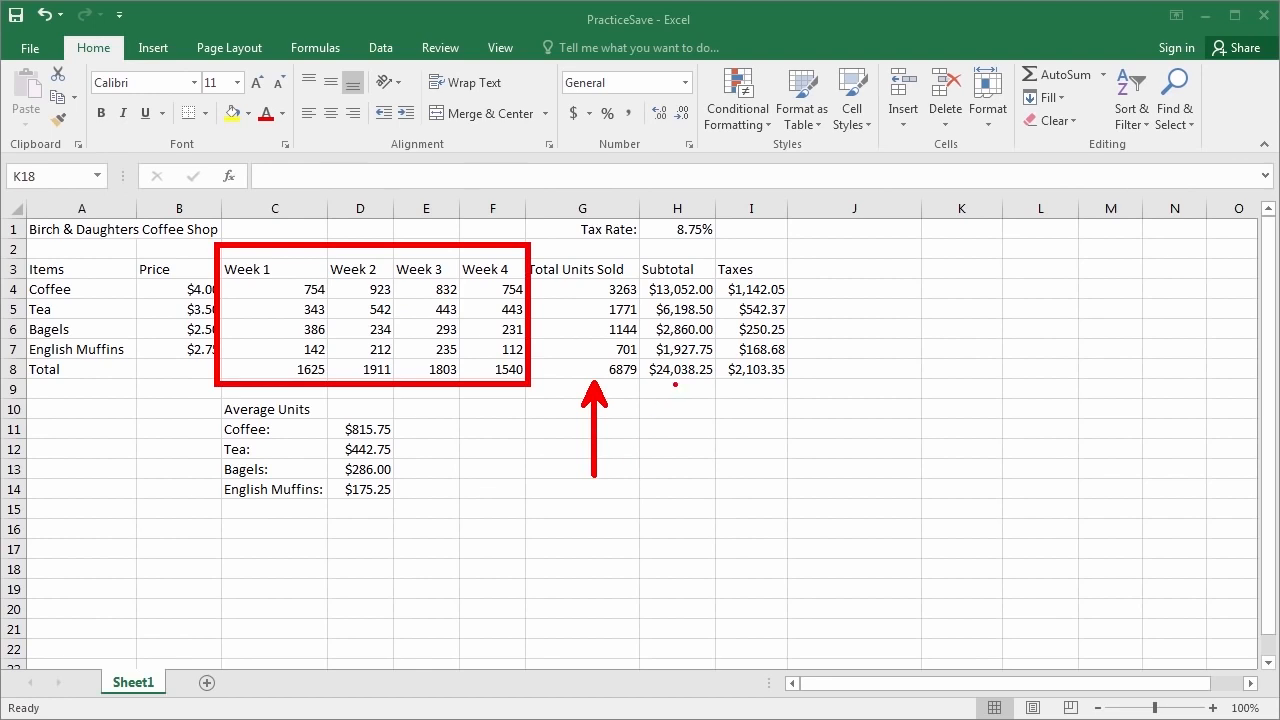
left_click_drag(678, 386, 692, 478)
left_click_drag(754, 388, 768, 451)
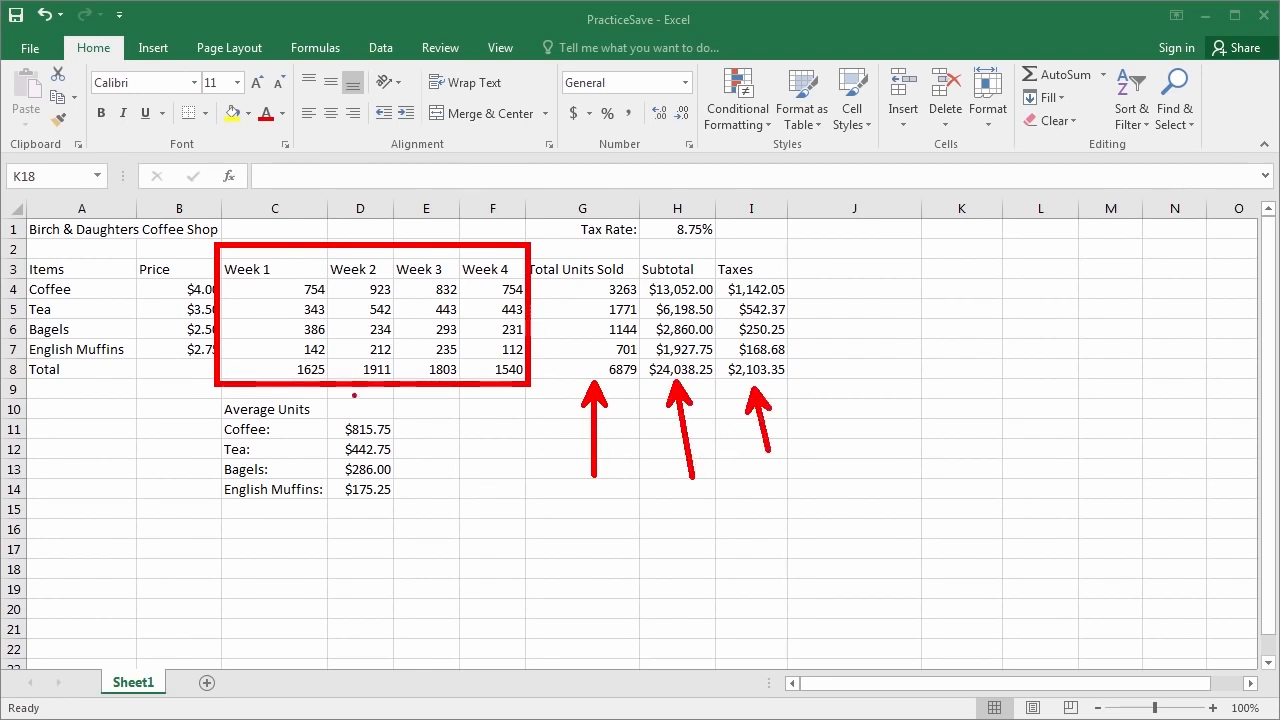
left_click_drag(414, 396, 218, 517)
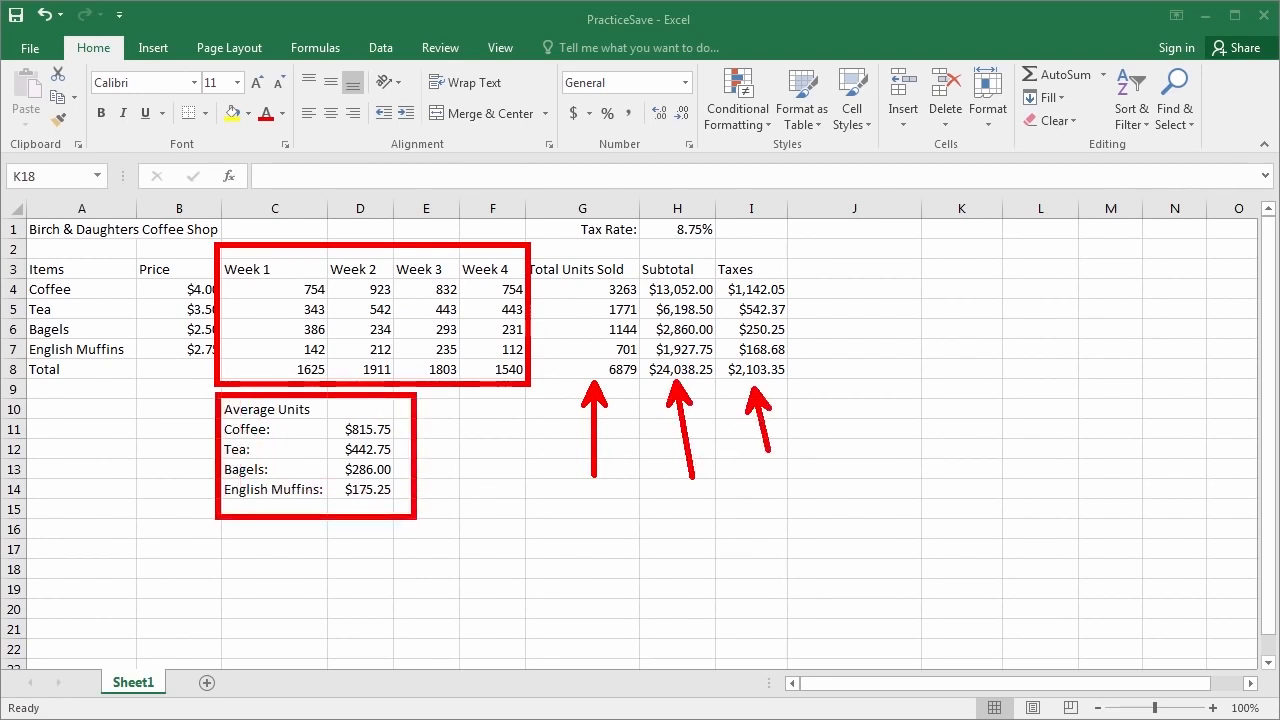
key("Escape")
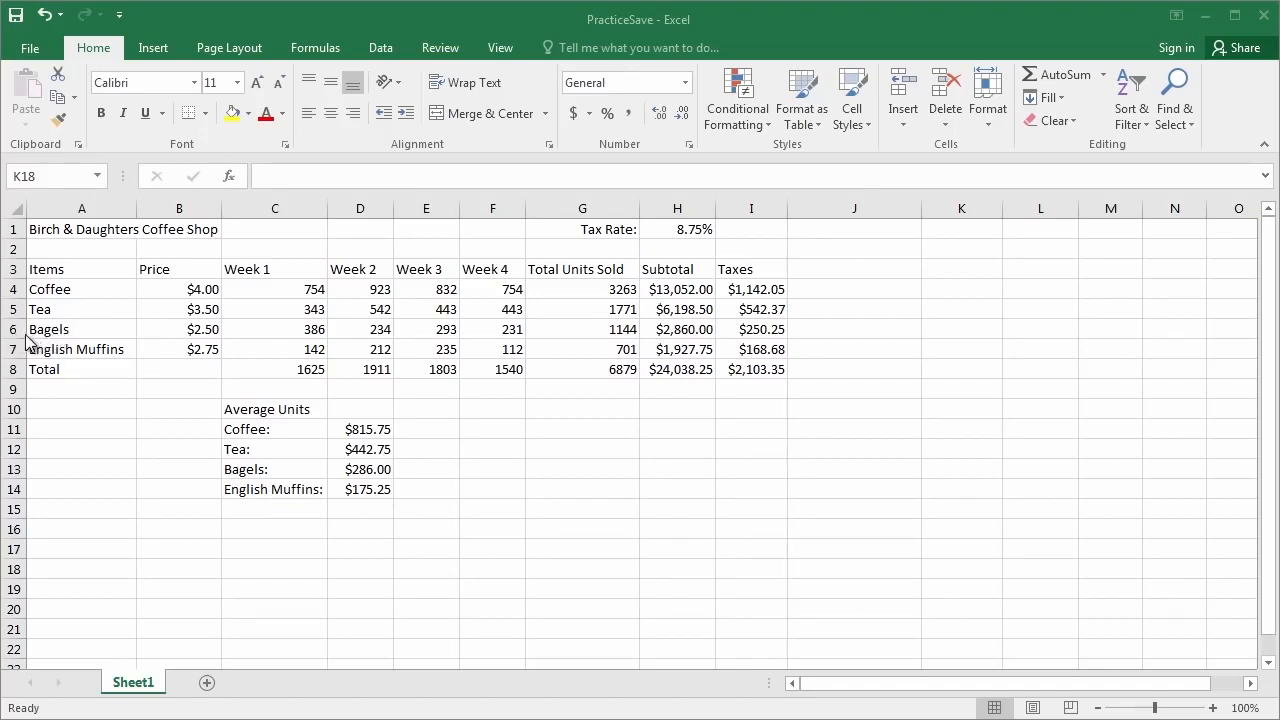
Step: Insert a blank sheet row above Bagels from the selected cell A6 and undo the insertion
left_click(96, 328)
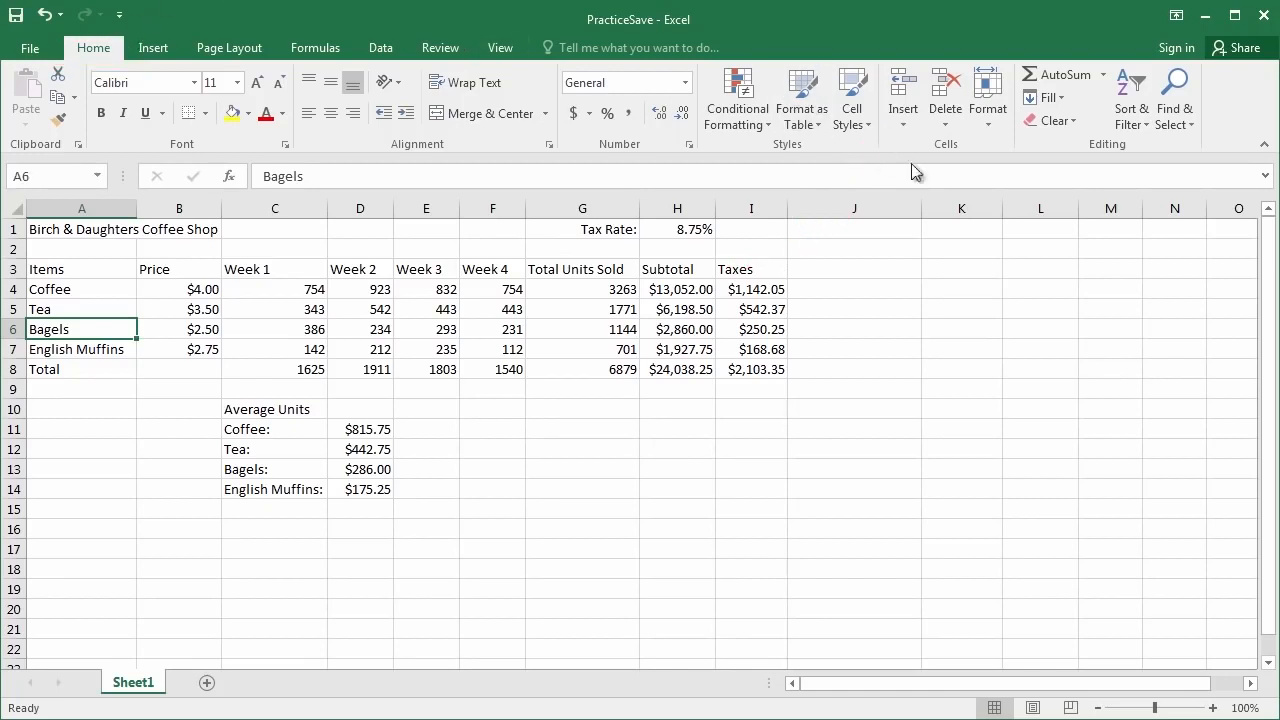
left_click(1022, 178)
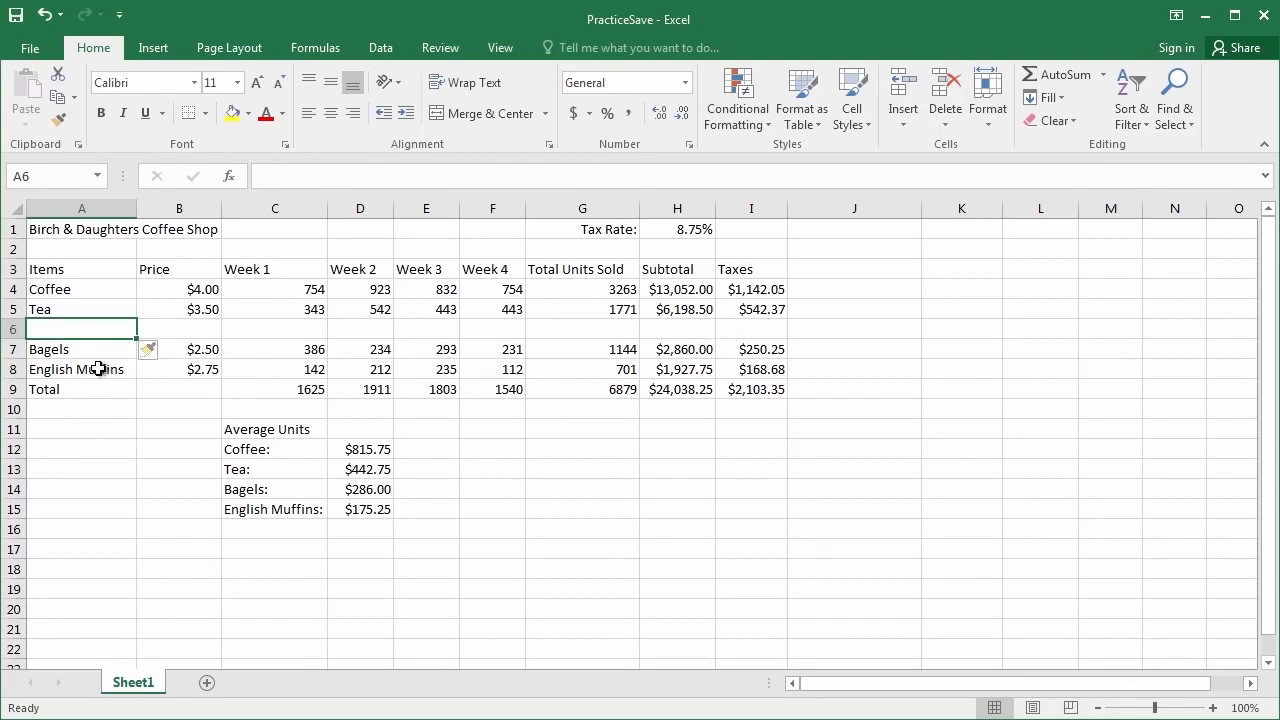
key("ctrl+z")
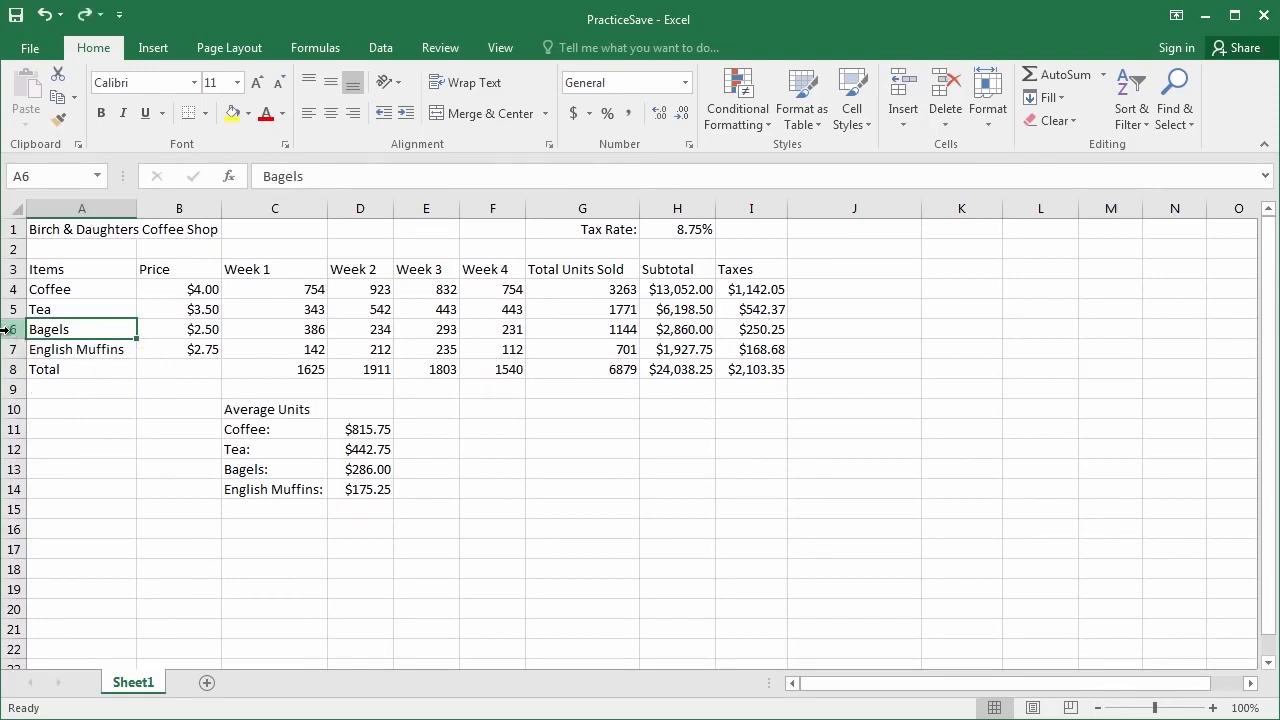
Step: Insert a blank row above the Bagels row and enter Coftea® as the new item in A6
right_click(10, 330)
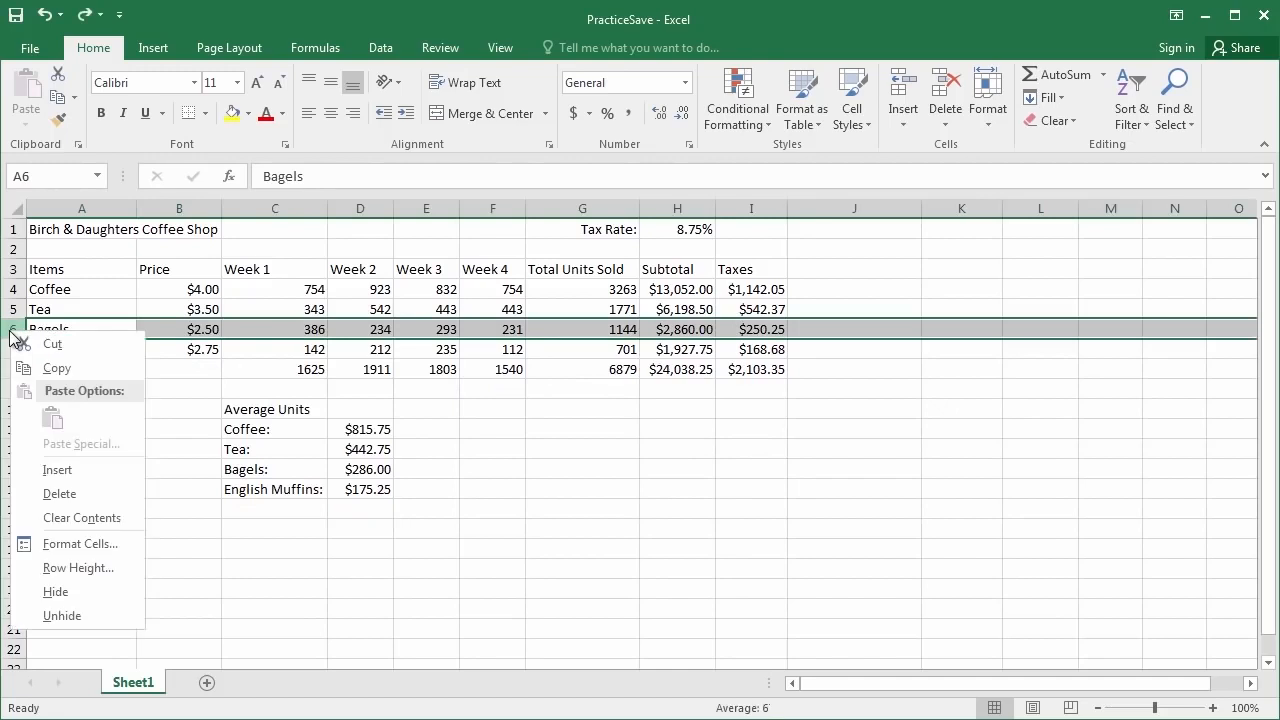
left_click(109, 474)
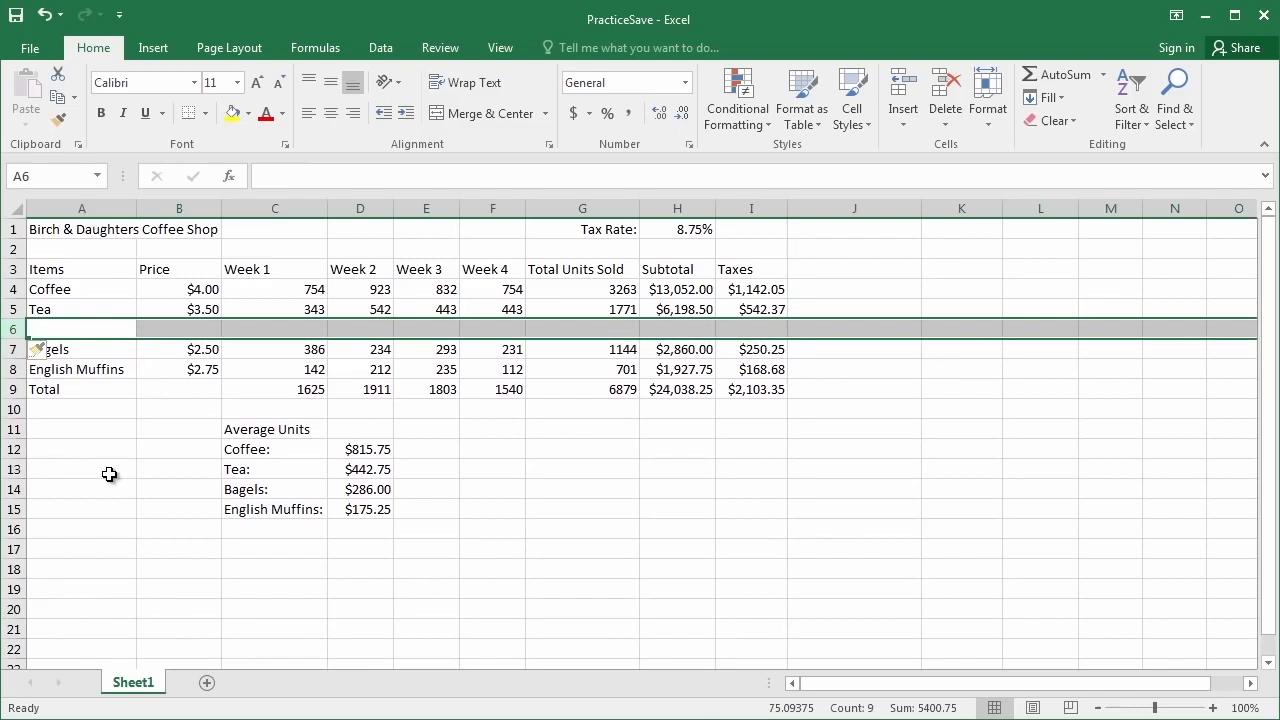
left_click(93, 330)
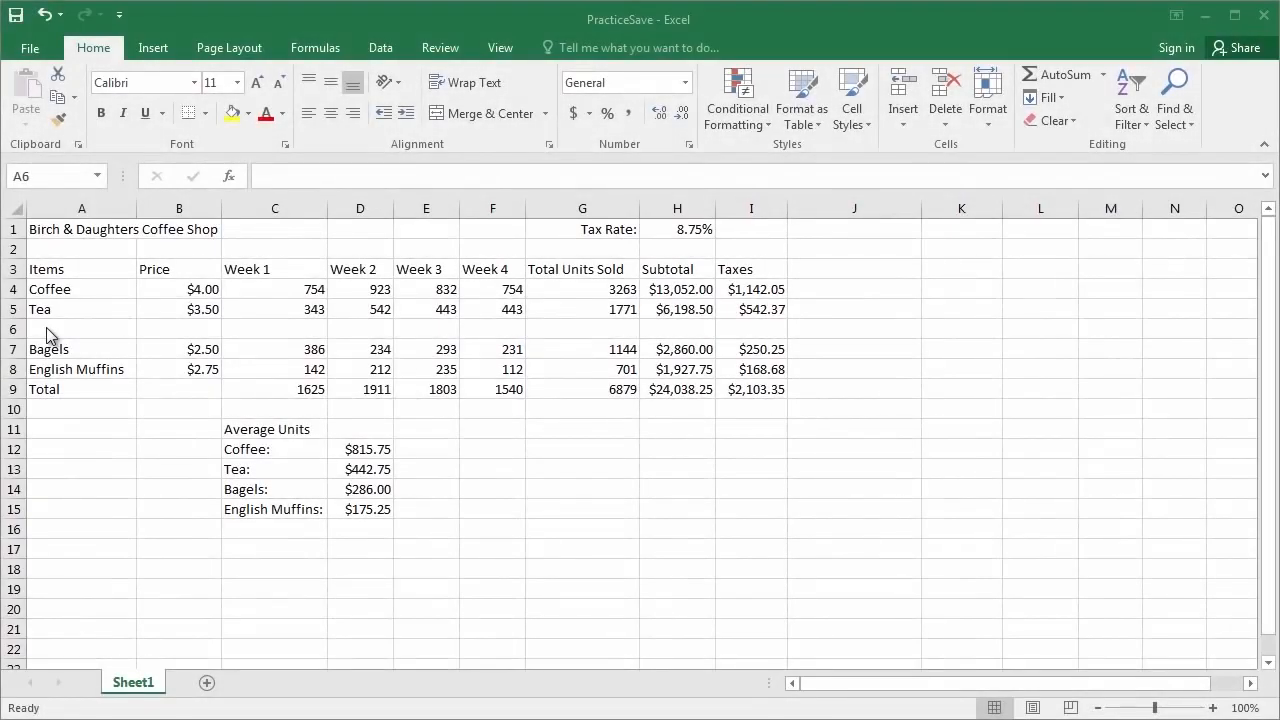
left_click(46, 327)
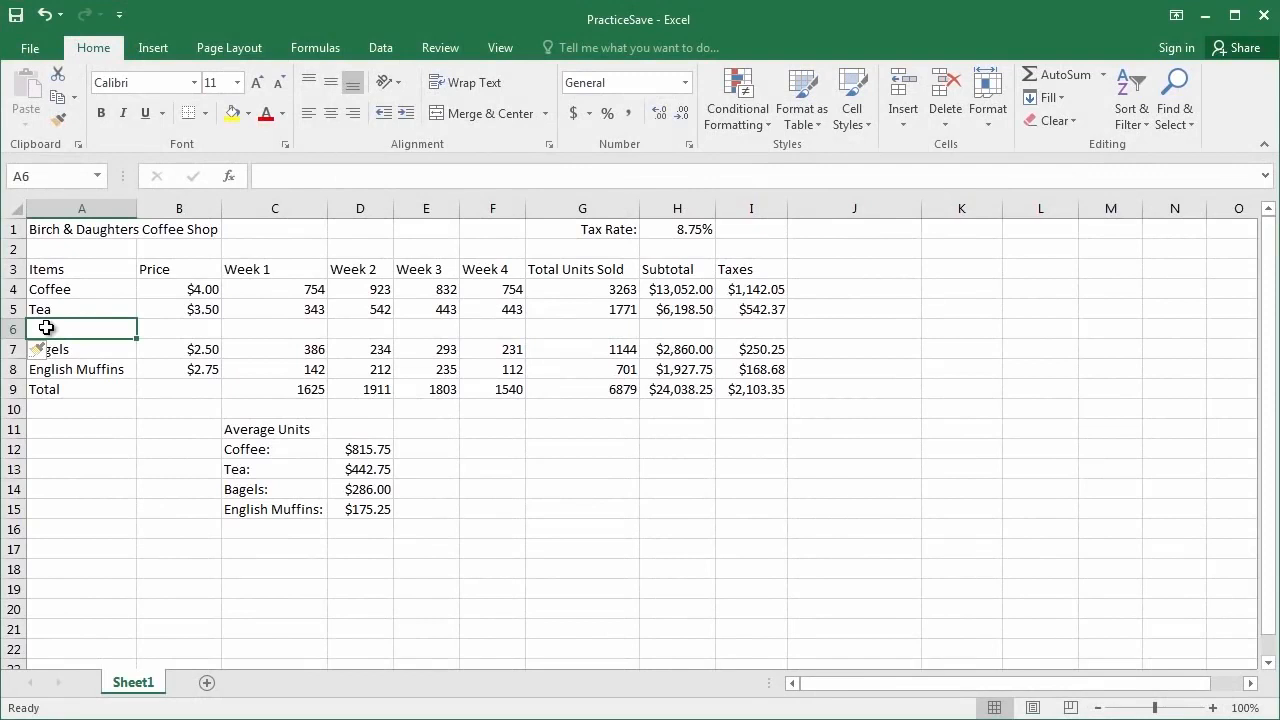
type("Co")
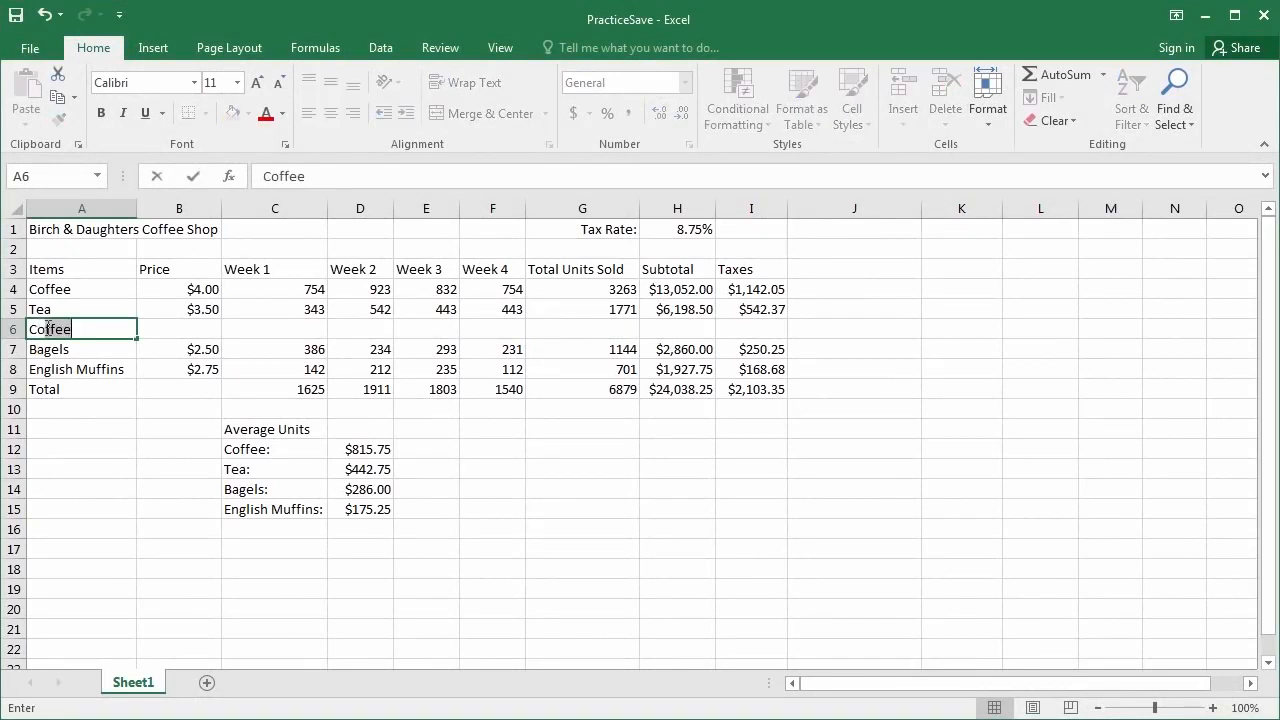
type("ftea")
type("(r)")
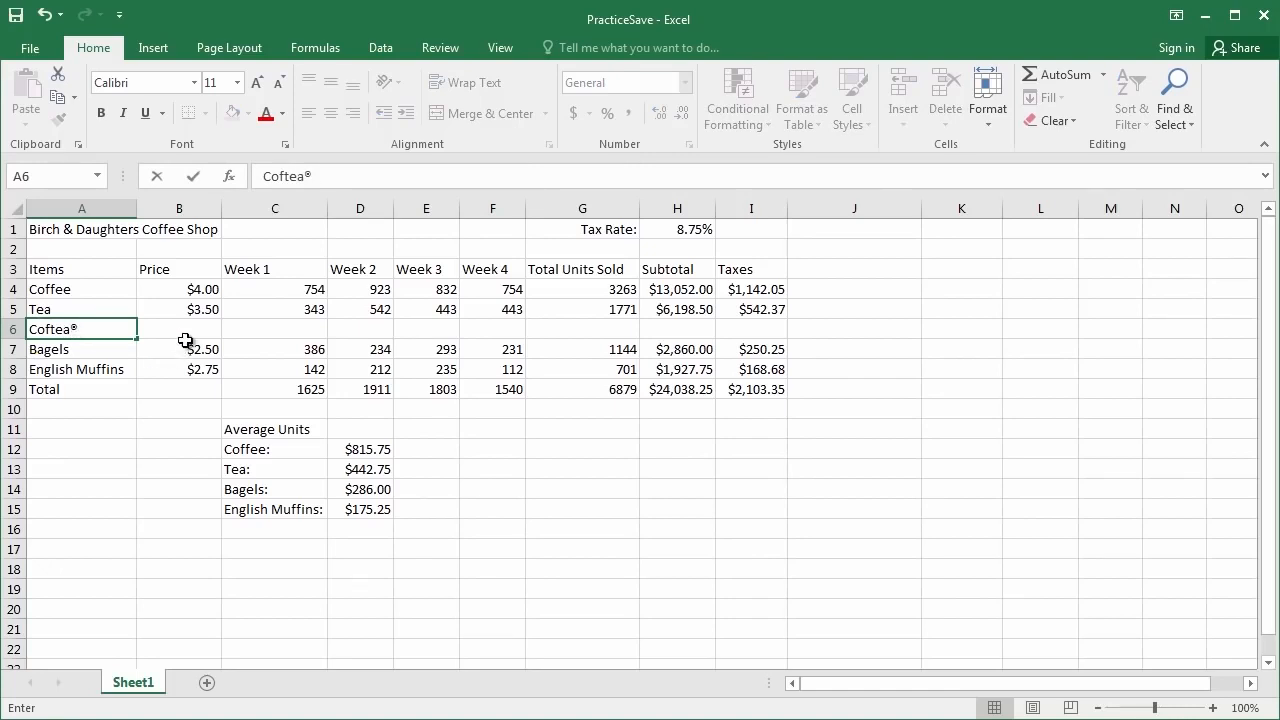
Step: Set the price of Coftea® in B6 to $5.00
left_click(187, 333)
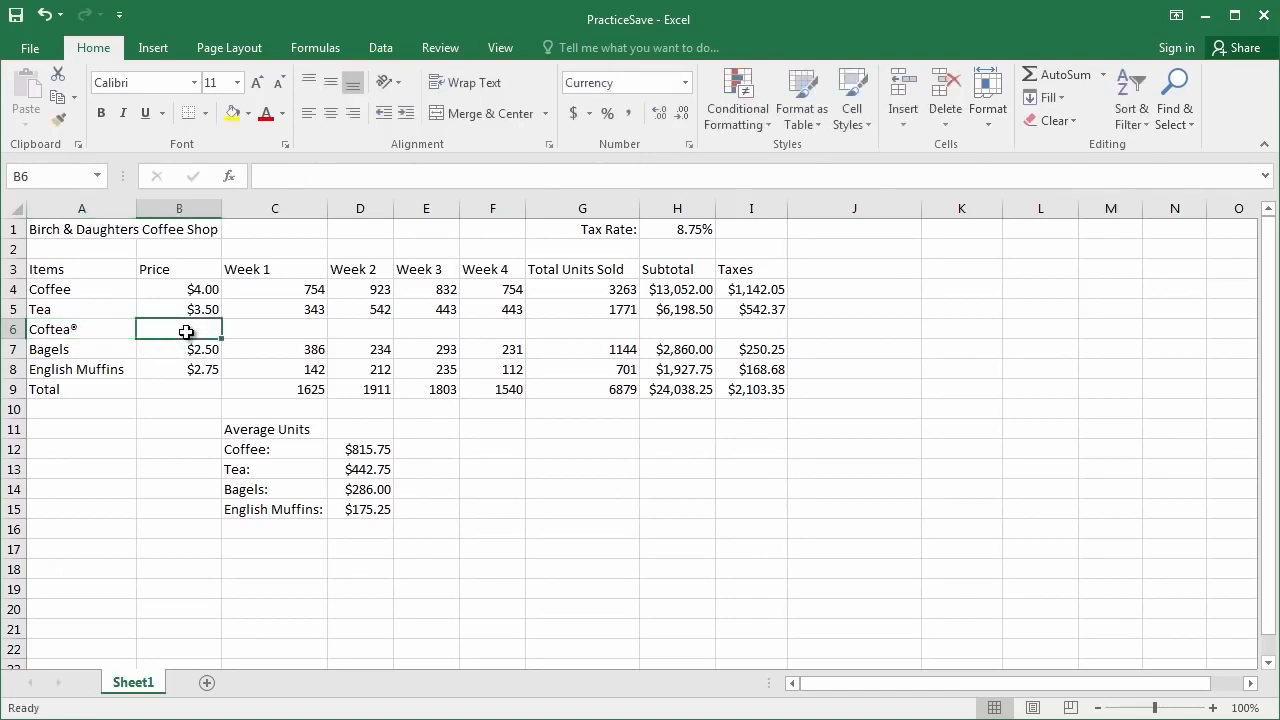
type("$50")
key("BackSpace")
type(".00")
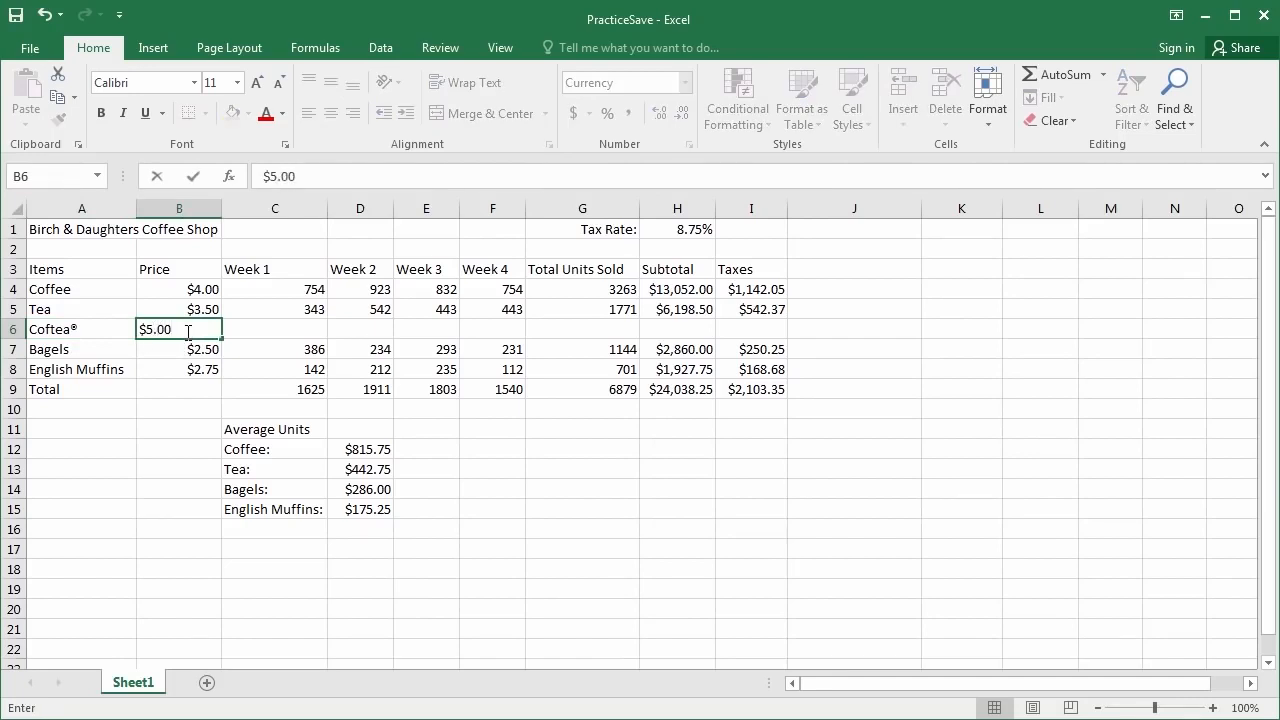
key("Tab")
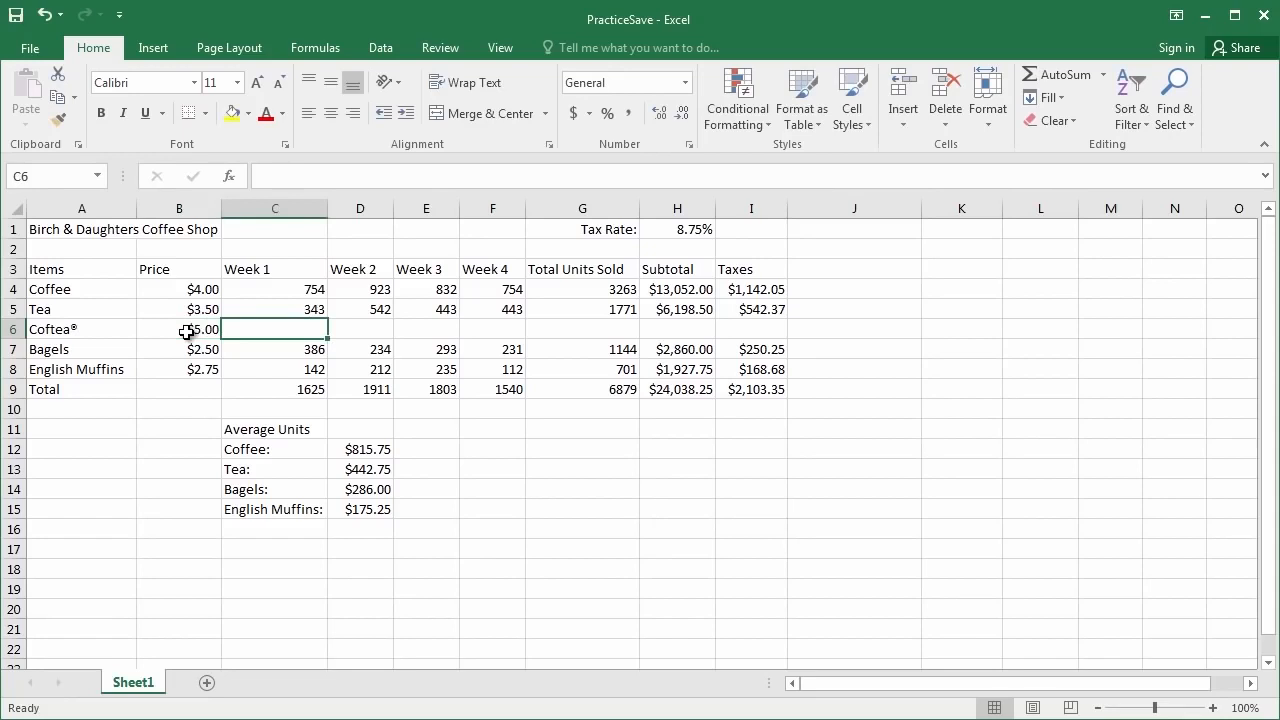
Step: Enter the Coftea® units for Weeks 1 to 4 in C6:F6 as 600, 655, 412 and 686
type("600")
key("Tab")
type("655")
key("Return")
key("Up")
key("Right")
key("Right")
key("Right")
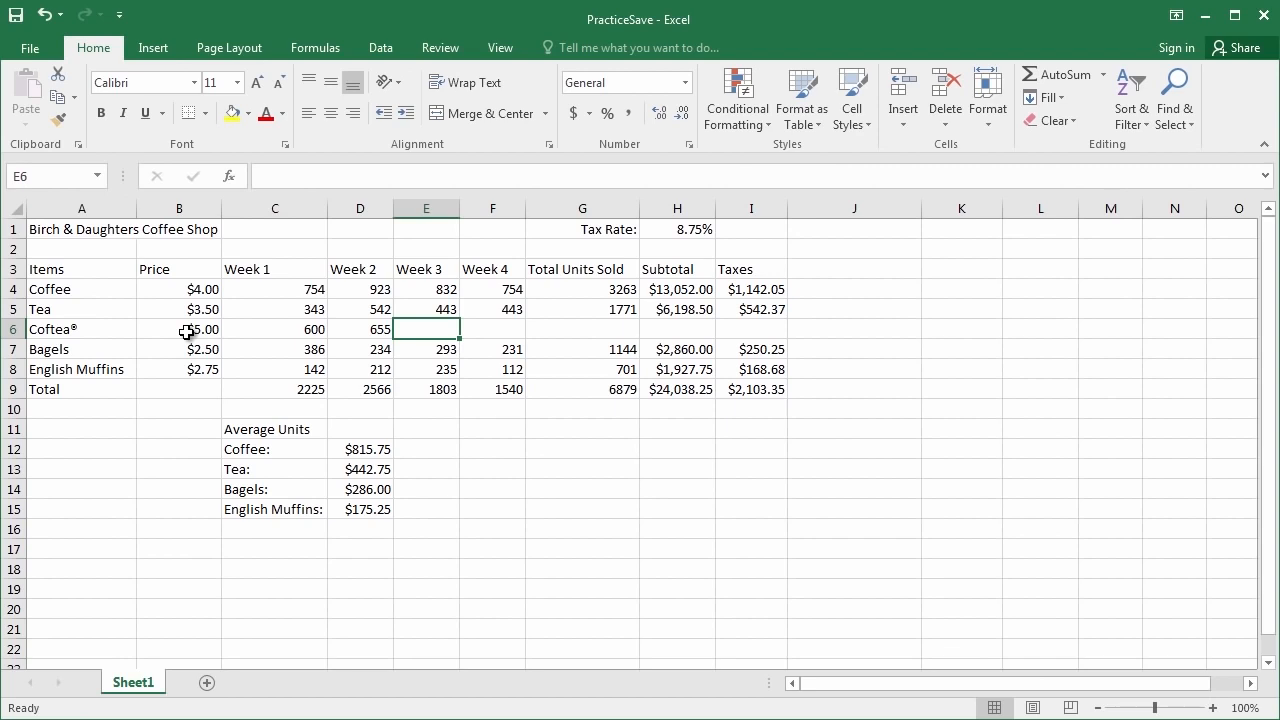
type("412")
key("Tab")
type("686")
key("Tab")
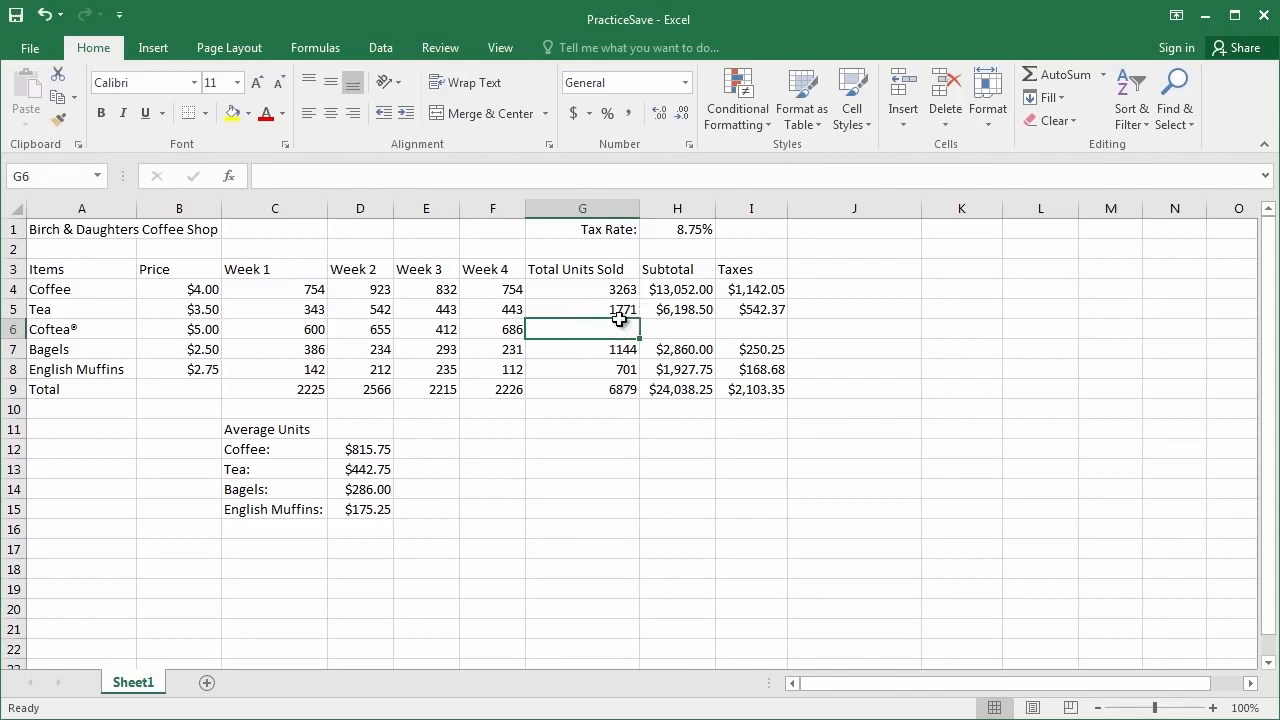
Step: Review the Tea formulas in G5:I5 and fill the Total Units Sold formula from G5 down into G6
left_click(619, 312)
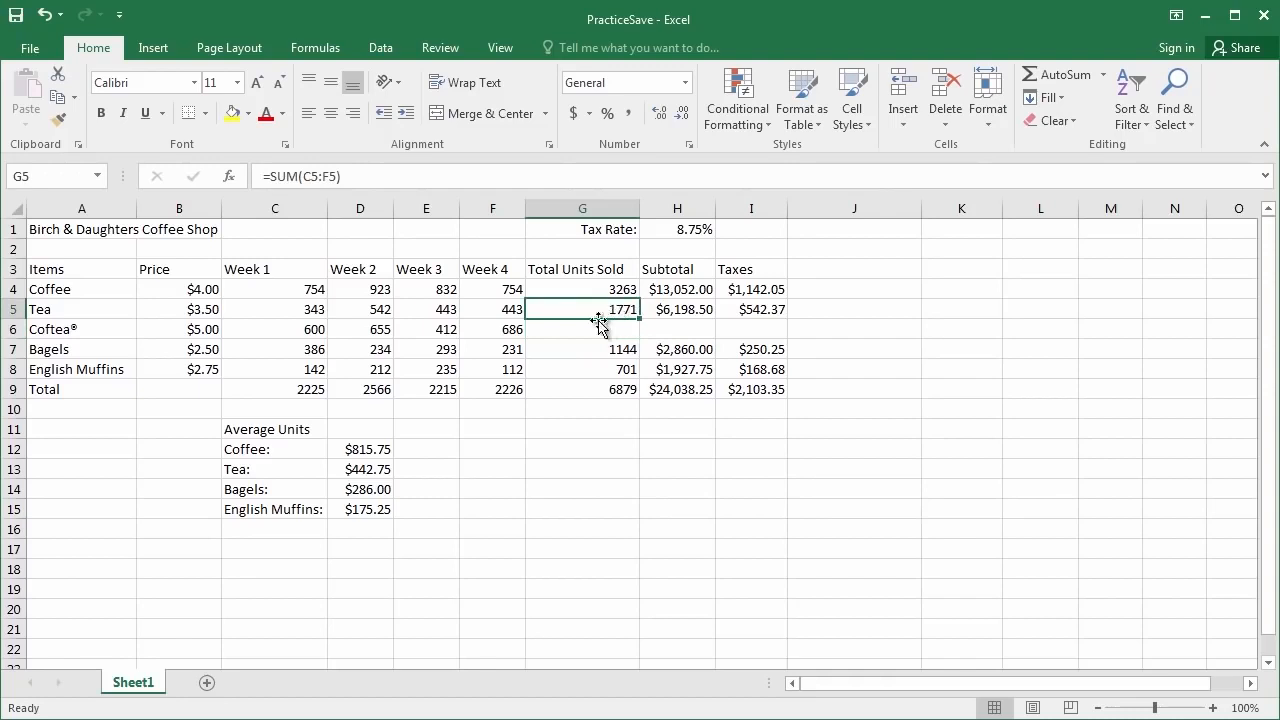
left_click(675, 311)
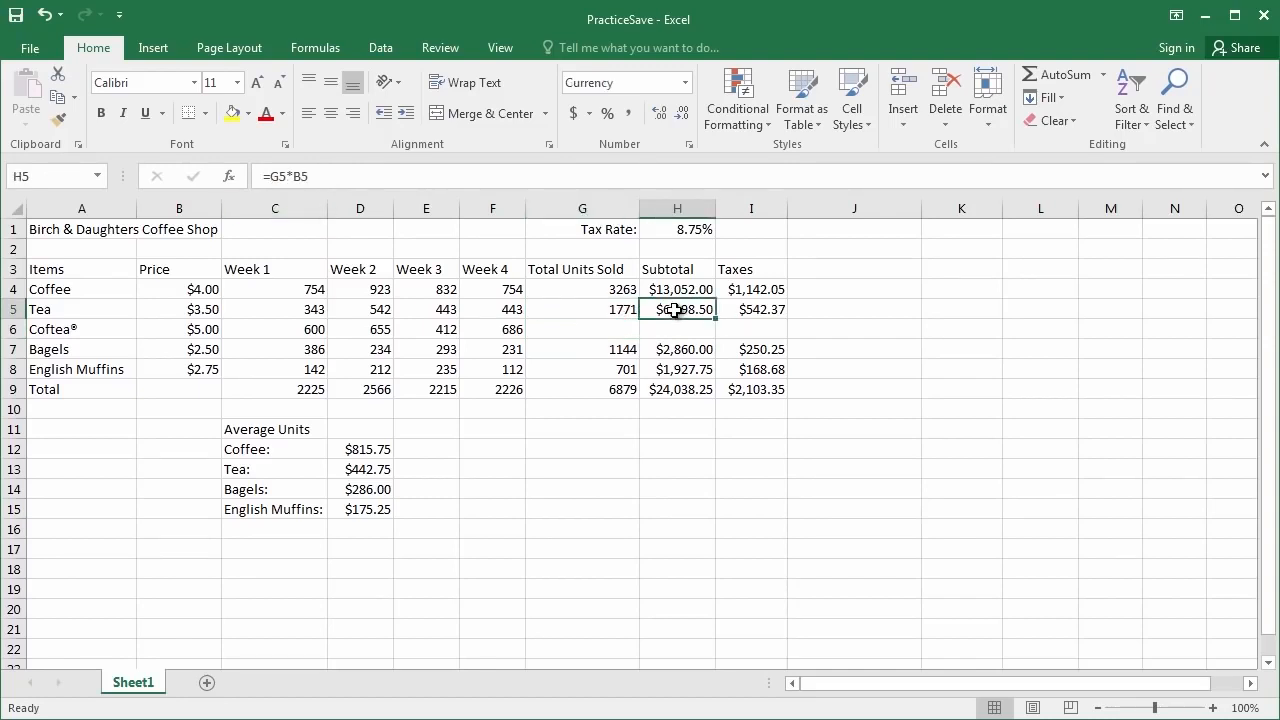
left_click(762, 310)
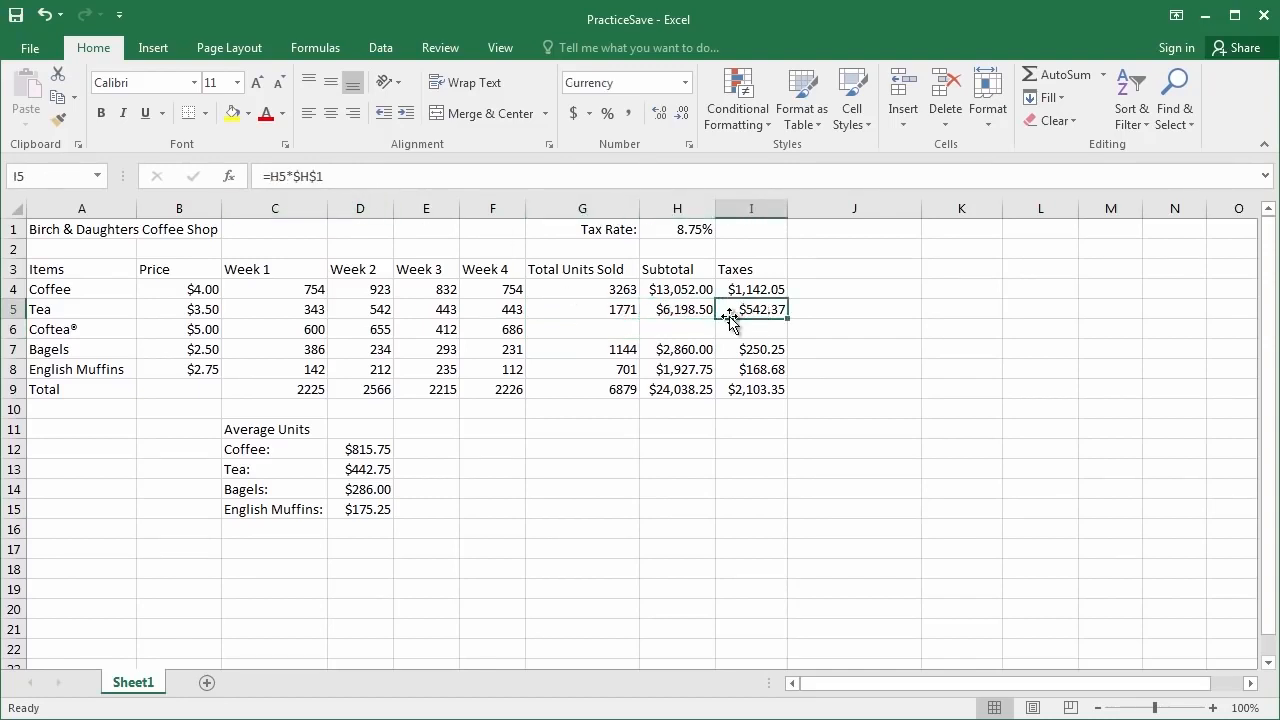
left_click_drag(590, 331, 731, 331)
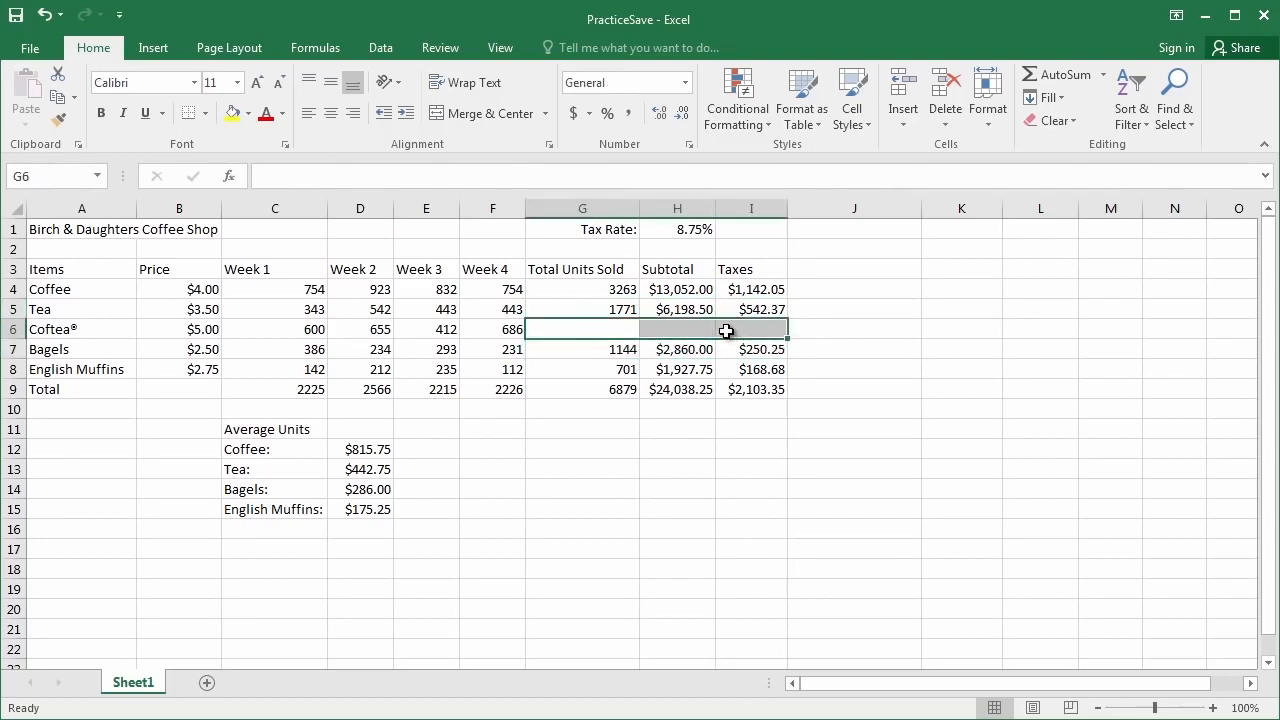
left_click(586, 313)
left_click_drag(640, 320, 638, 340)
Step: Fill the Subtotal formula from the Tea row in H5 down into the Coftea® row in H6
left_click(703, 312)
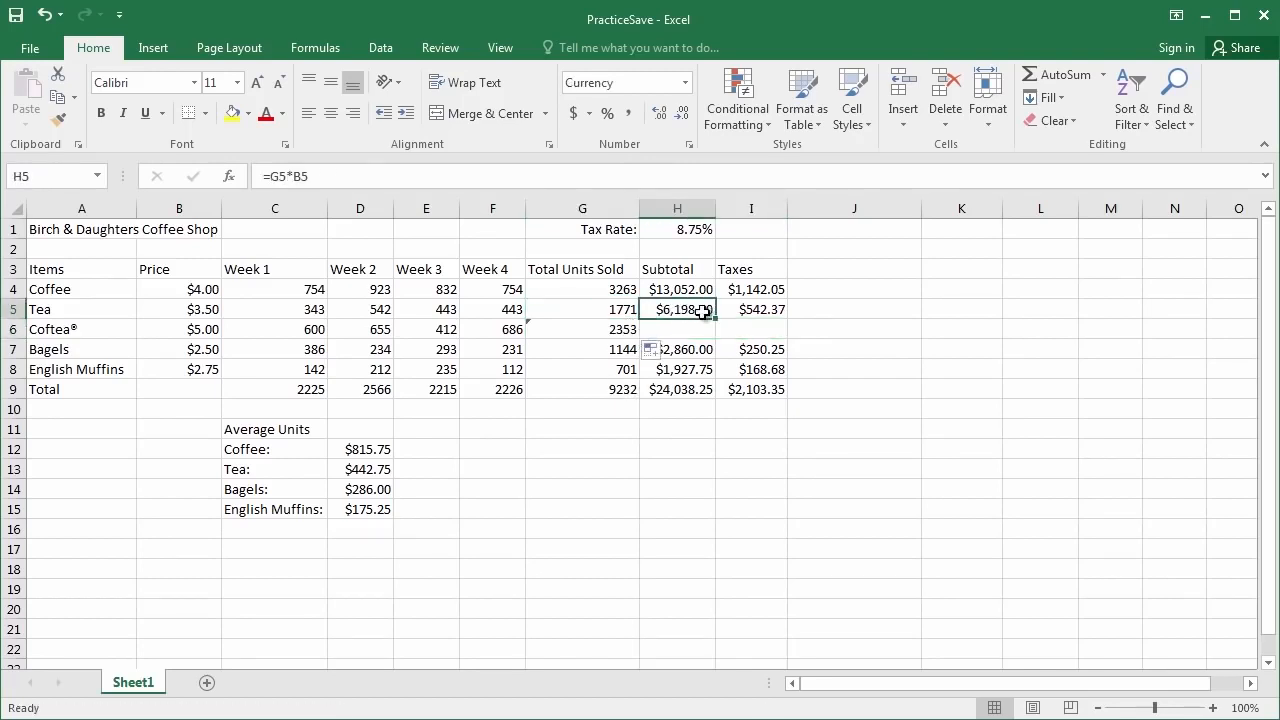
left_click_drag(694, 311, 689, 330)
left_click(676, 305)
left_click_drag(690, 309, 683, 325)
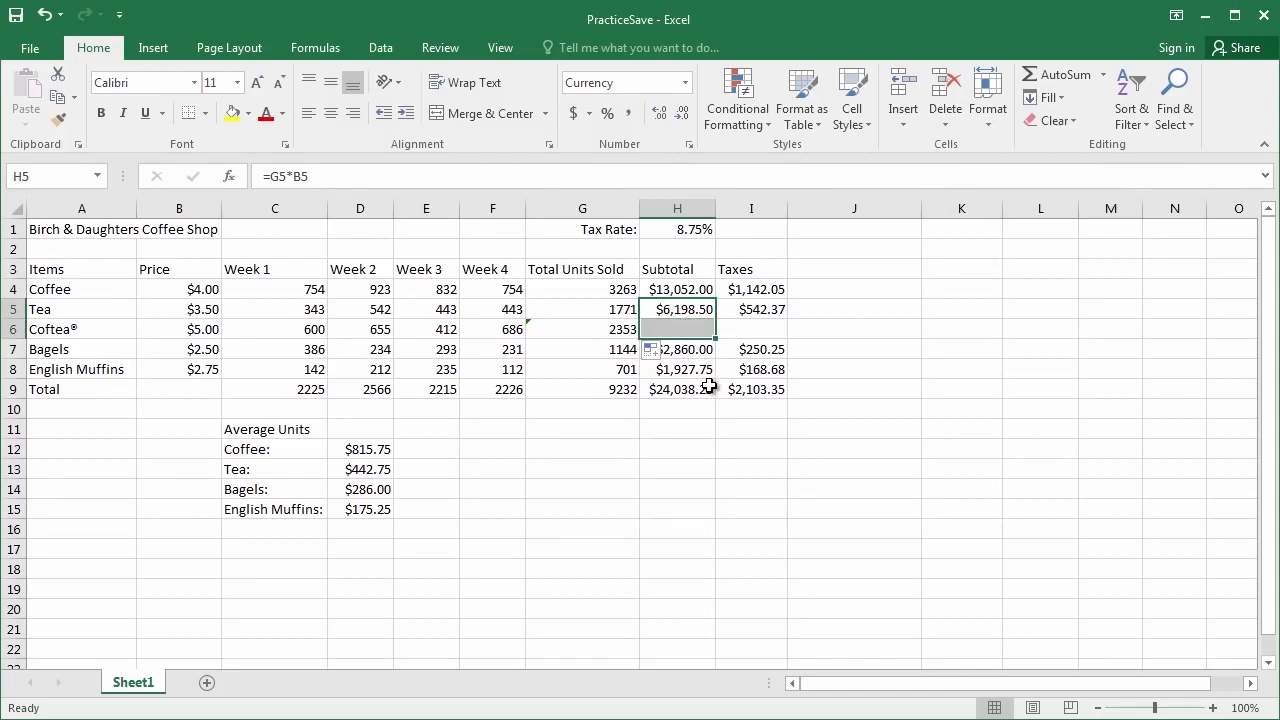
key("ctrl+d")
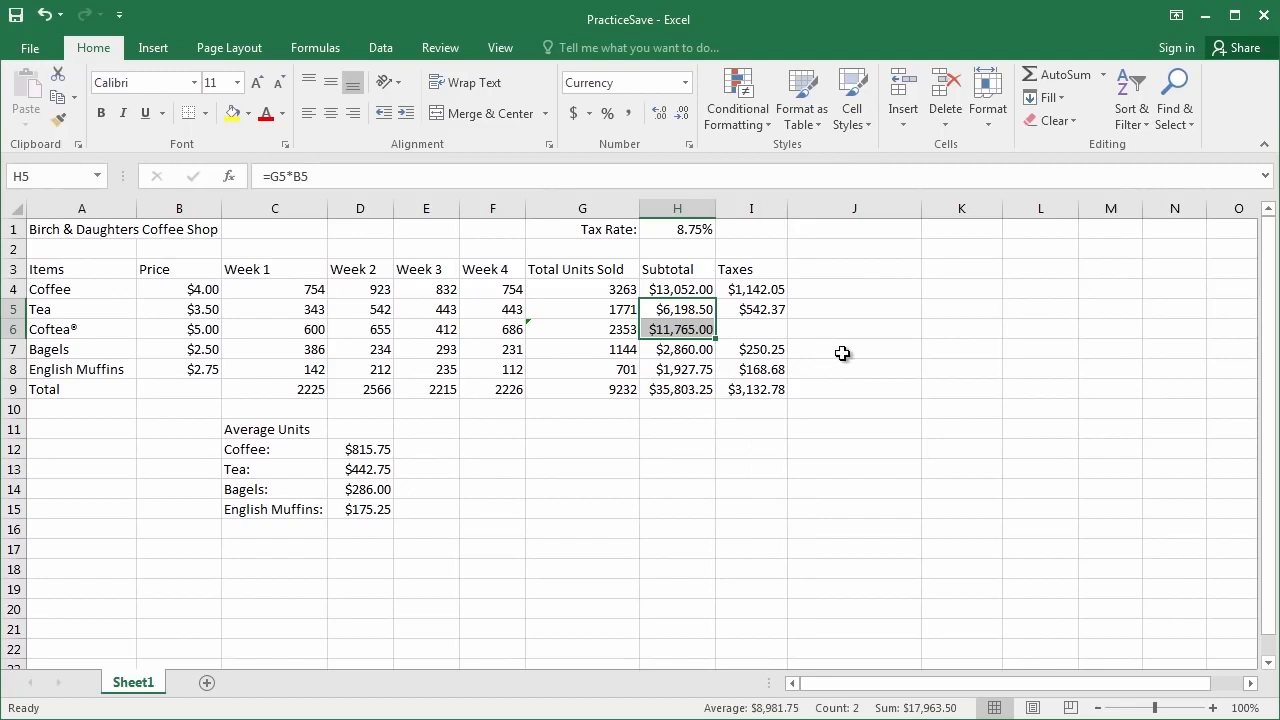
Step: Fill the Taxes formula from the Tea row in I5 down into the Coftea® row in I6
left_click(753, 330)
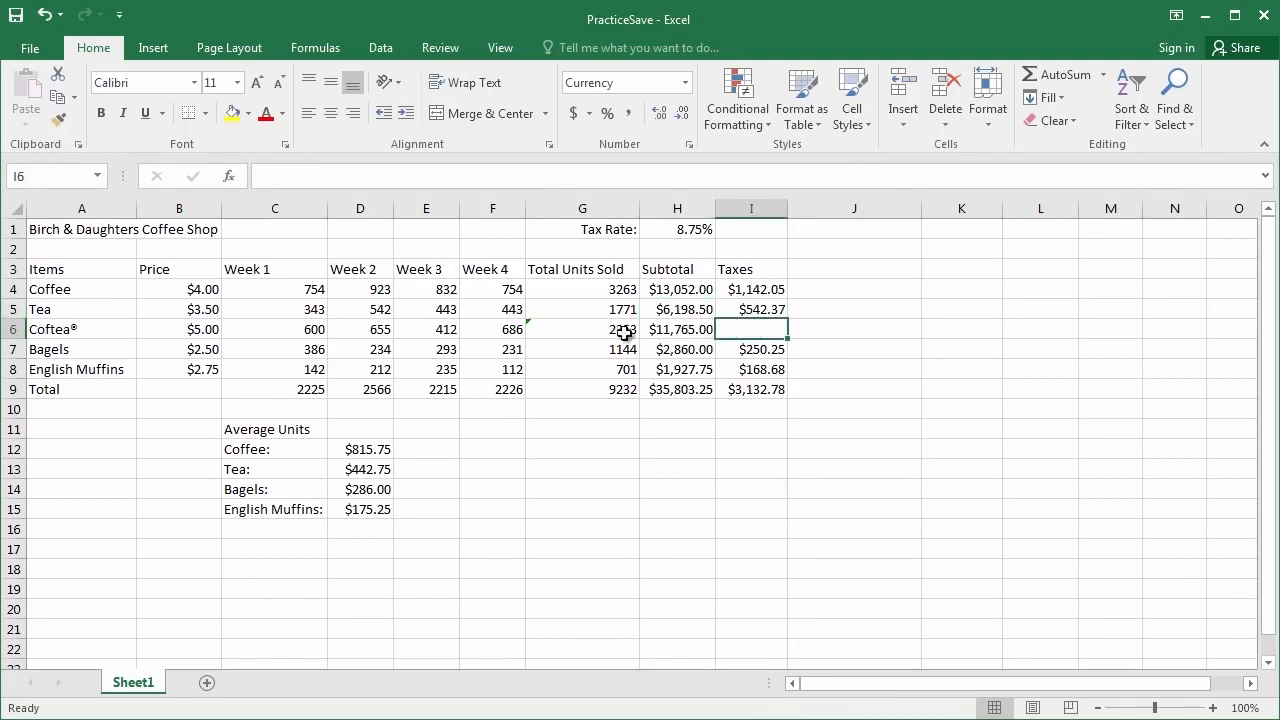
left_click(773, 311)
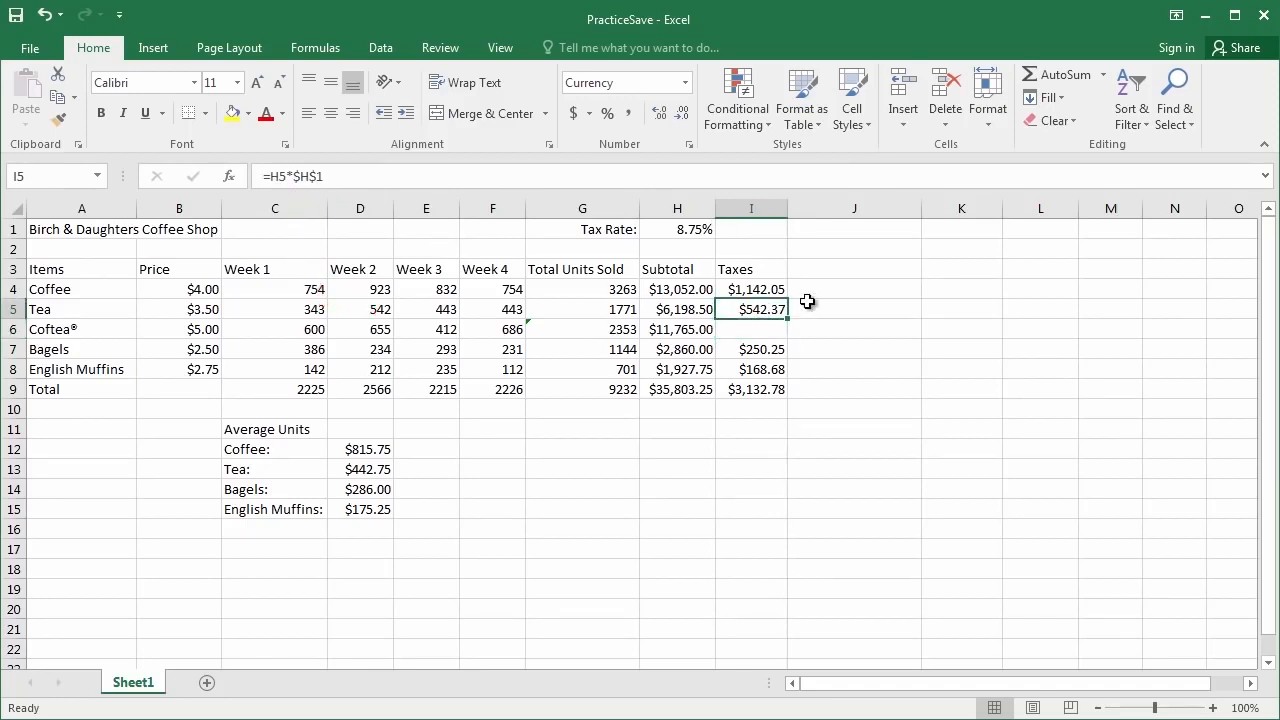
mouse_move(788, 318)
left_mouse_down()
mouse_move(780, 339)
mouse_move(777, 309)
left_mouse_up()
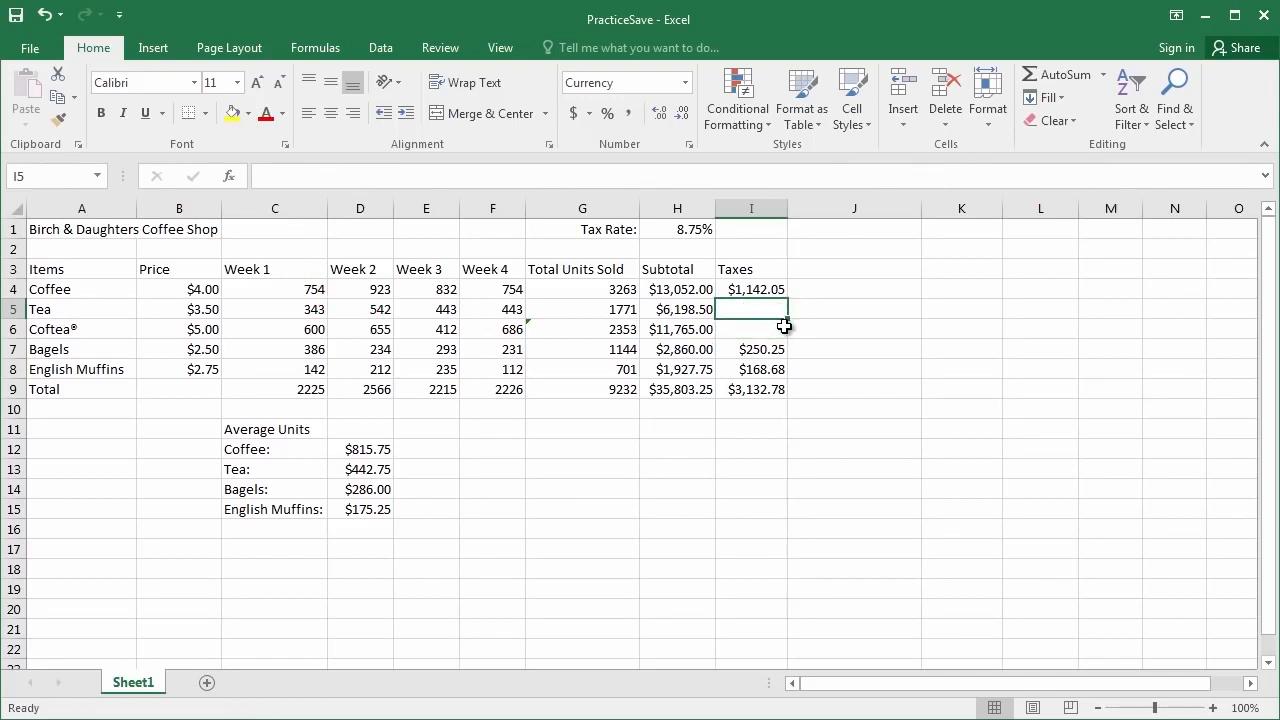
key("ctrl+z")
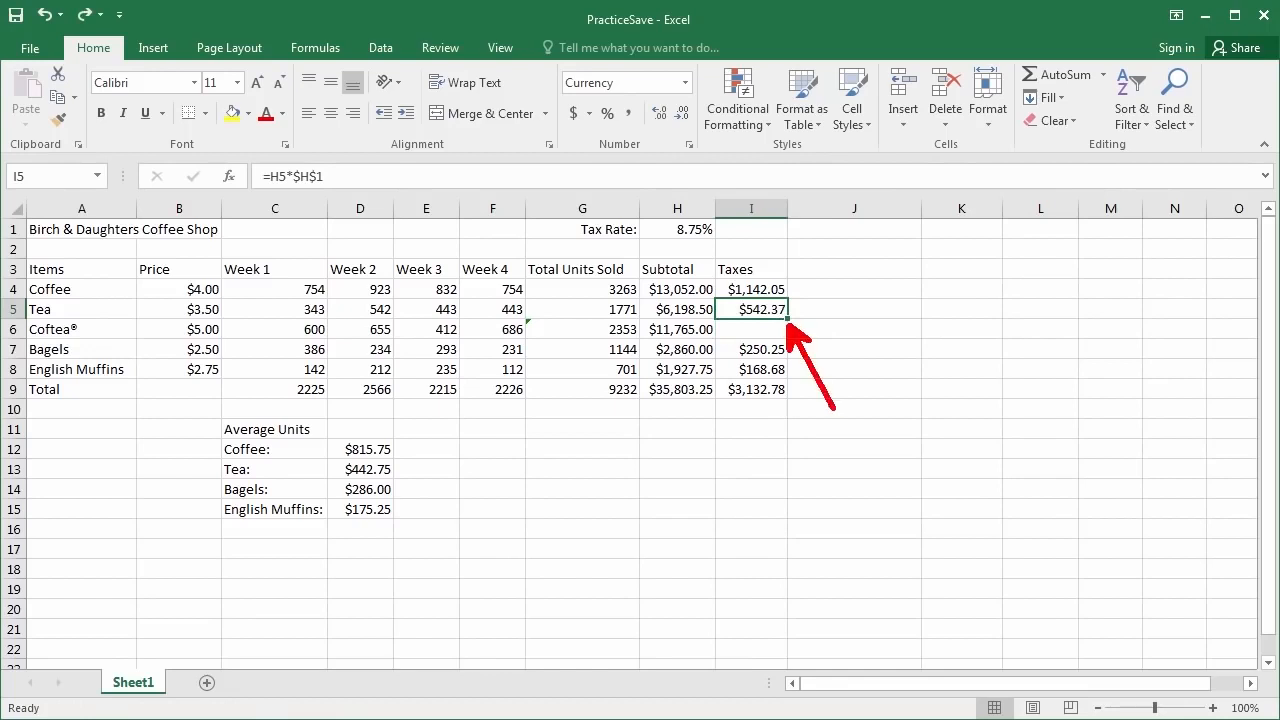
left_click_drag(788, 318, 790, 340)
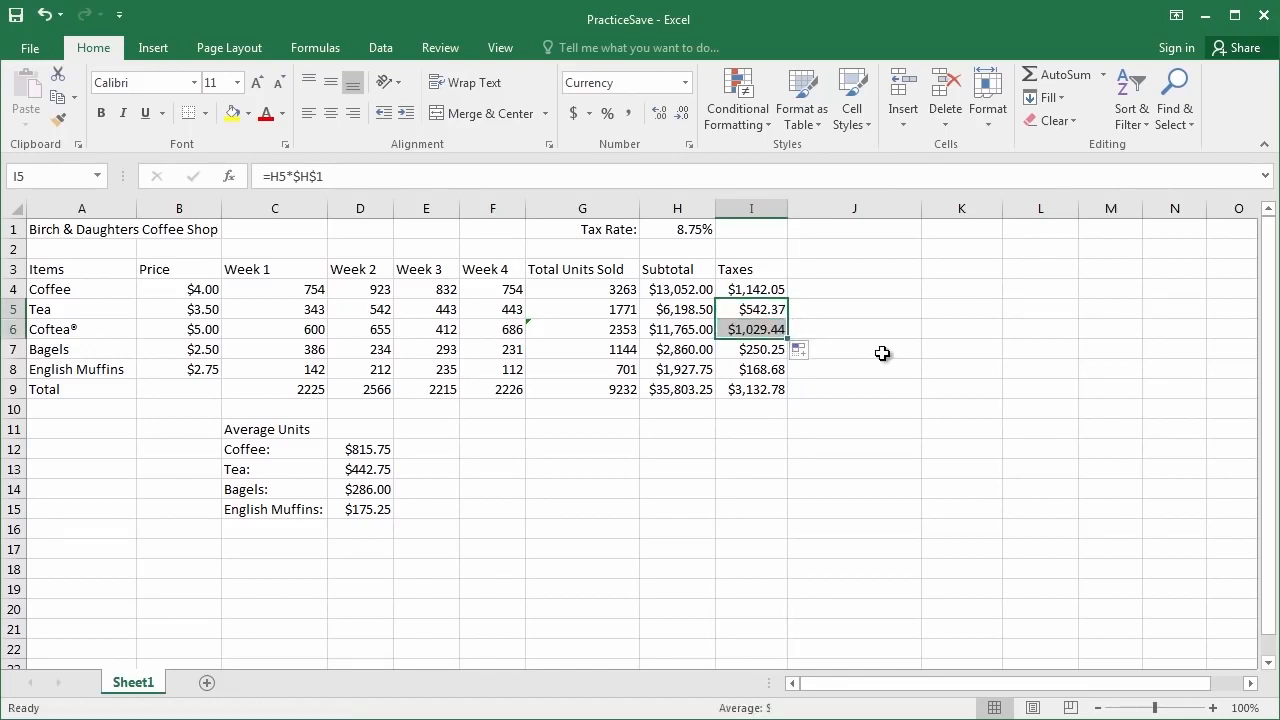
left_click(689, 358)
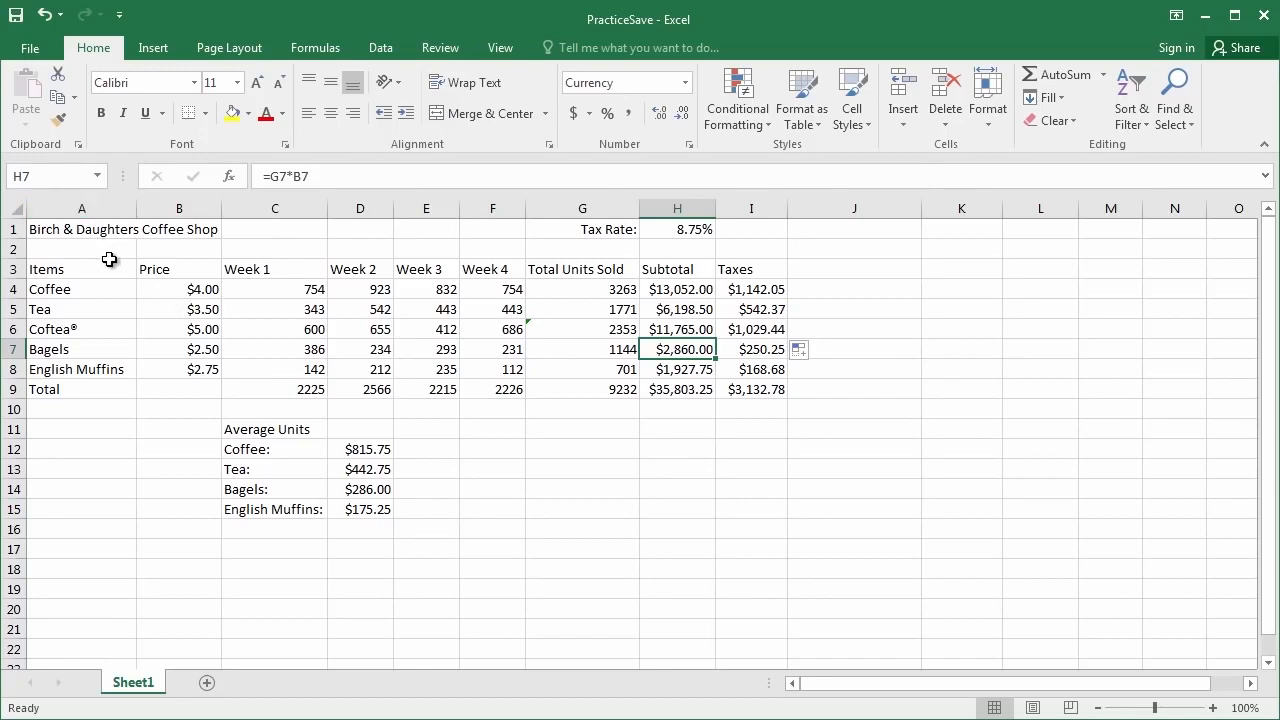
mouse_move(321, 197)
left_mouse_down()
mouse_move(136, 334)
mouse_move(30, 587)
left_mouse_up()
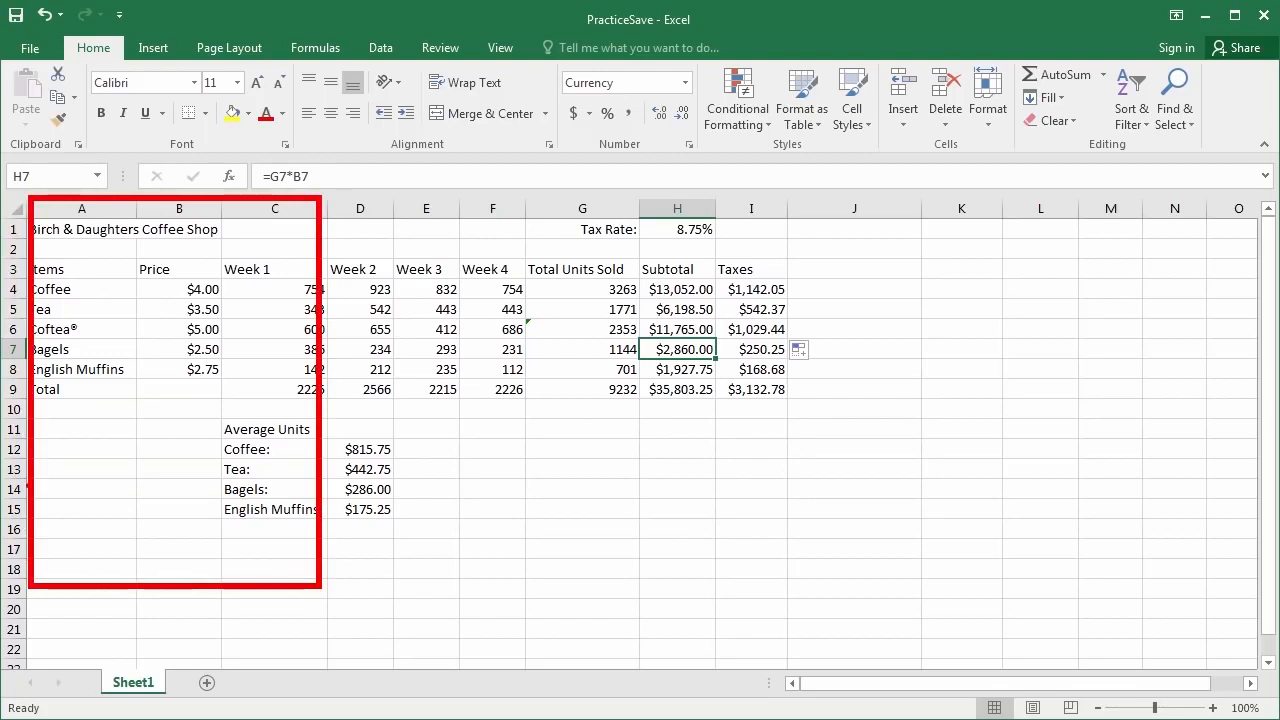
left_click_drag(298, 450, 48, 446)
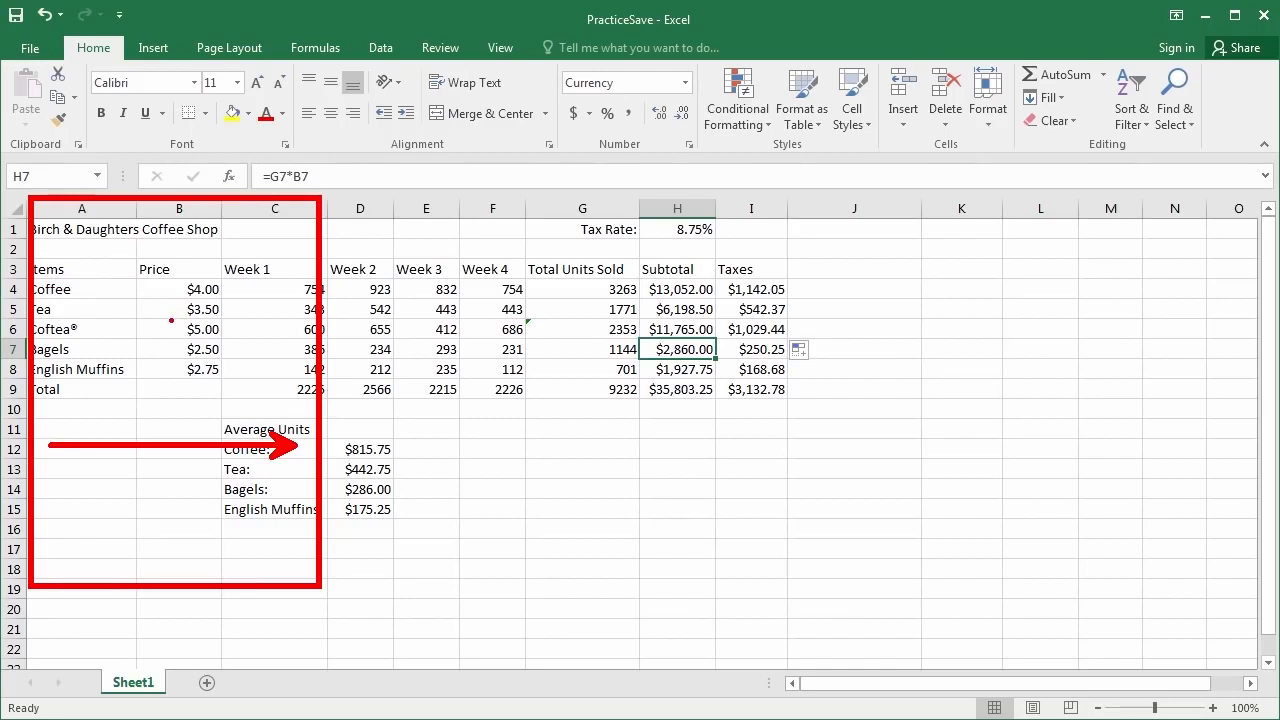
key("Escape")
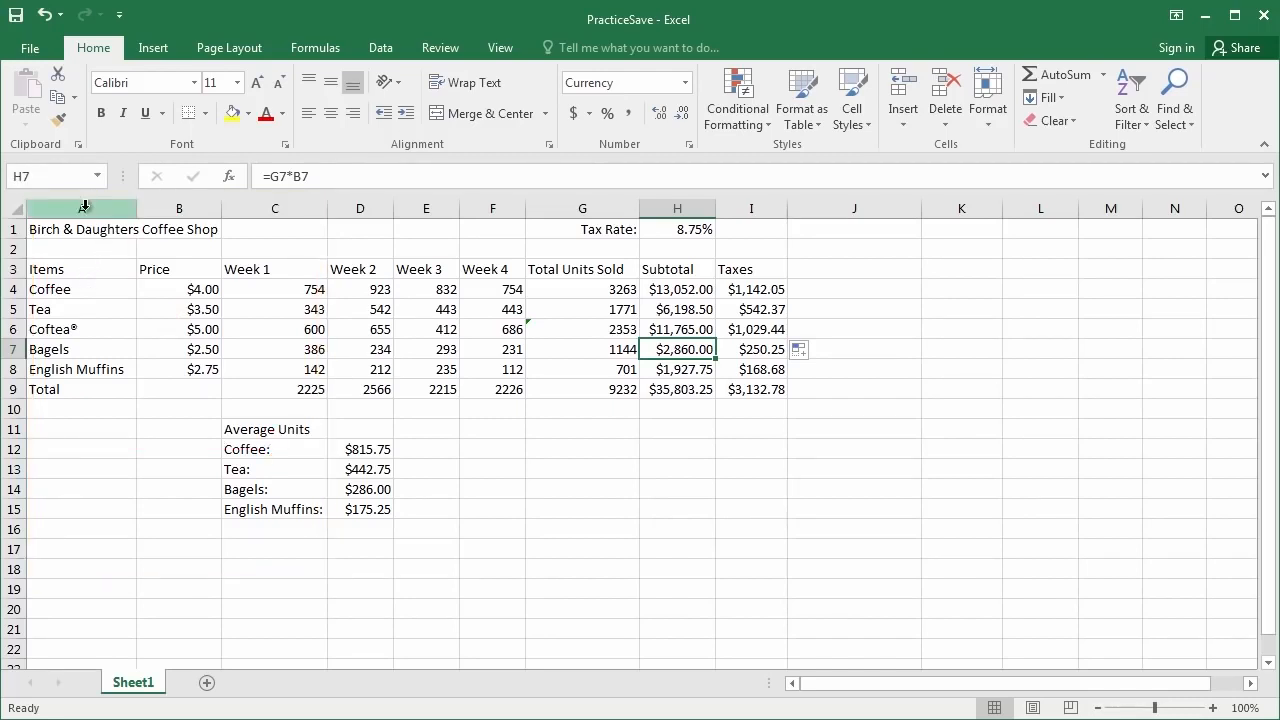
Step: Insert one blank sheet column before column A, using the shop title cell A1 as the reference
left_click(88, 230)
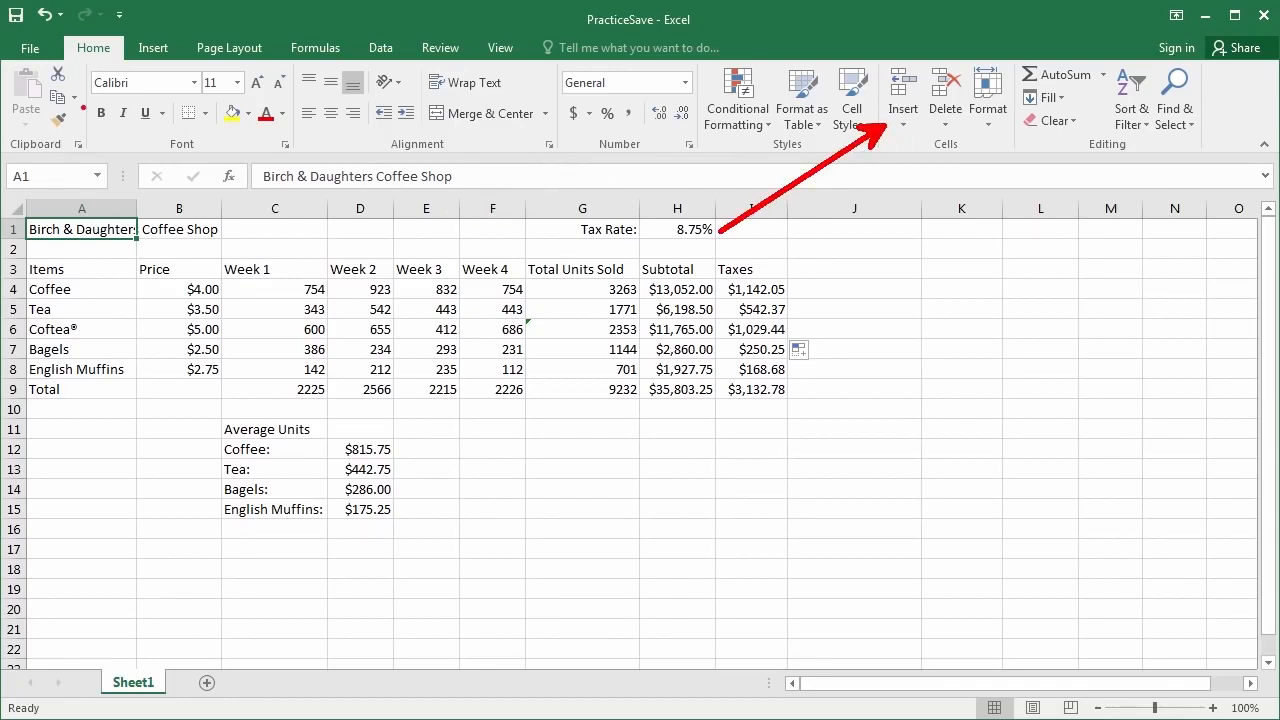
key("Escape")
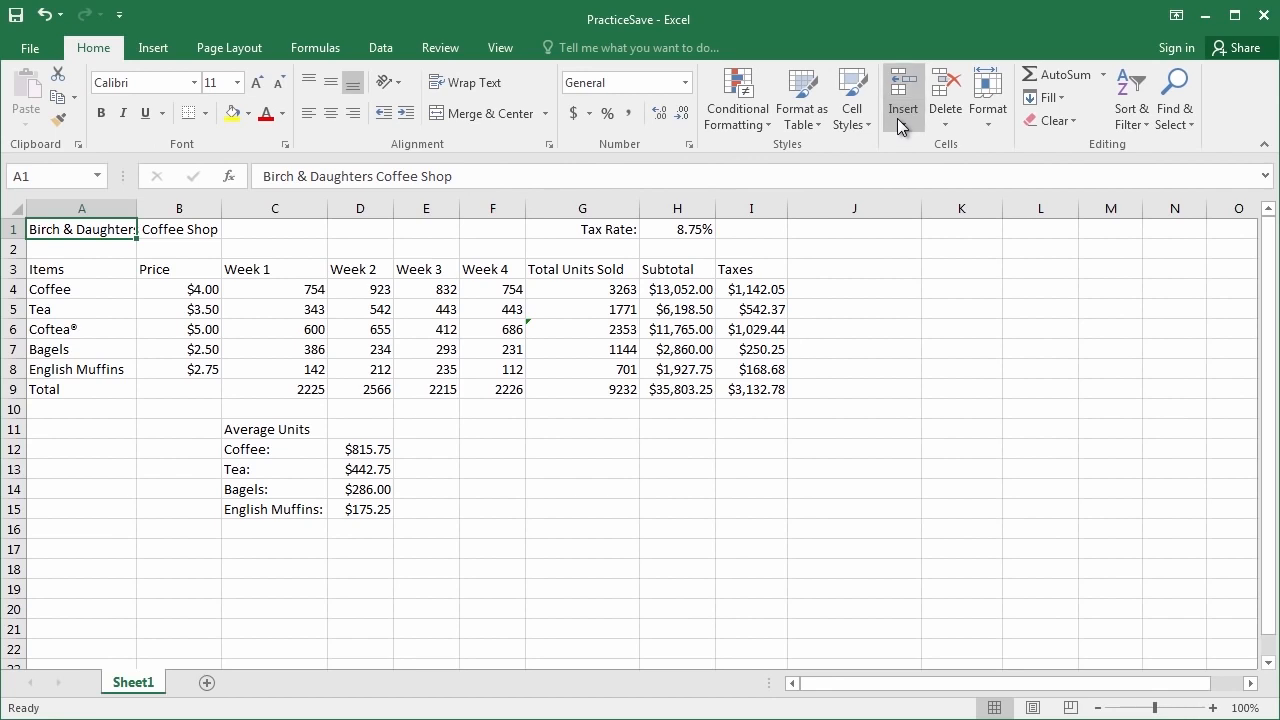
left_click(931, 195)
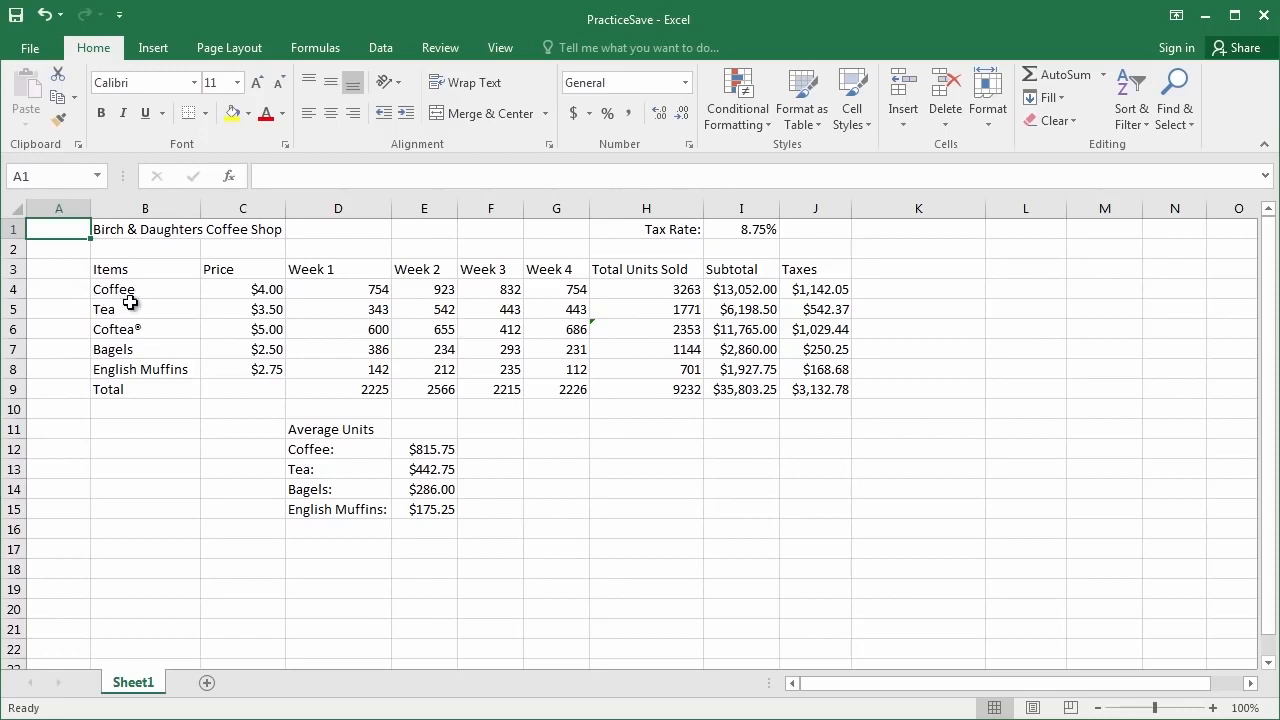
Step: Insert two more blank columns before column A, based on columns A and B
left_click_drag(56, 207, 131, 220)
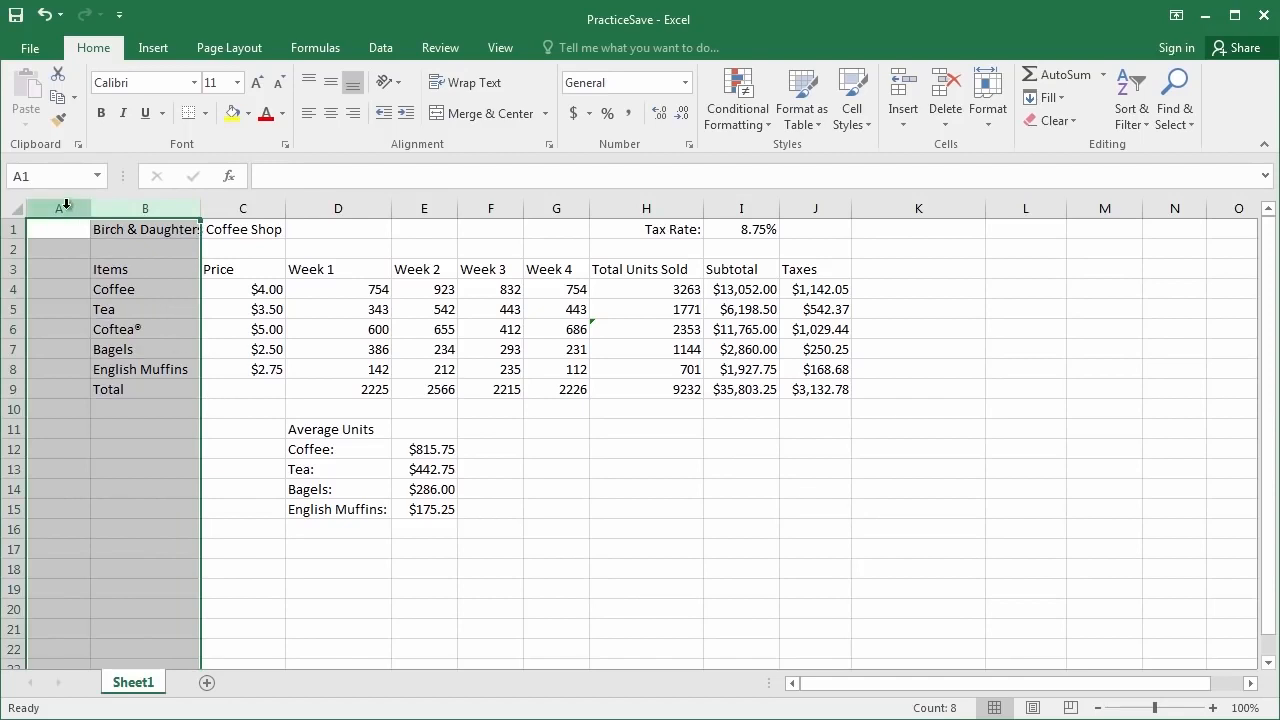
left_click_drag(55, 207, 141, 203)
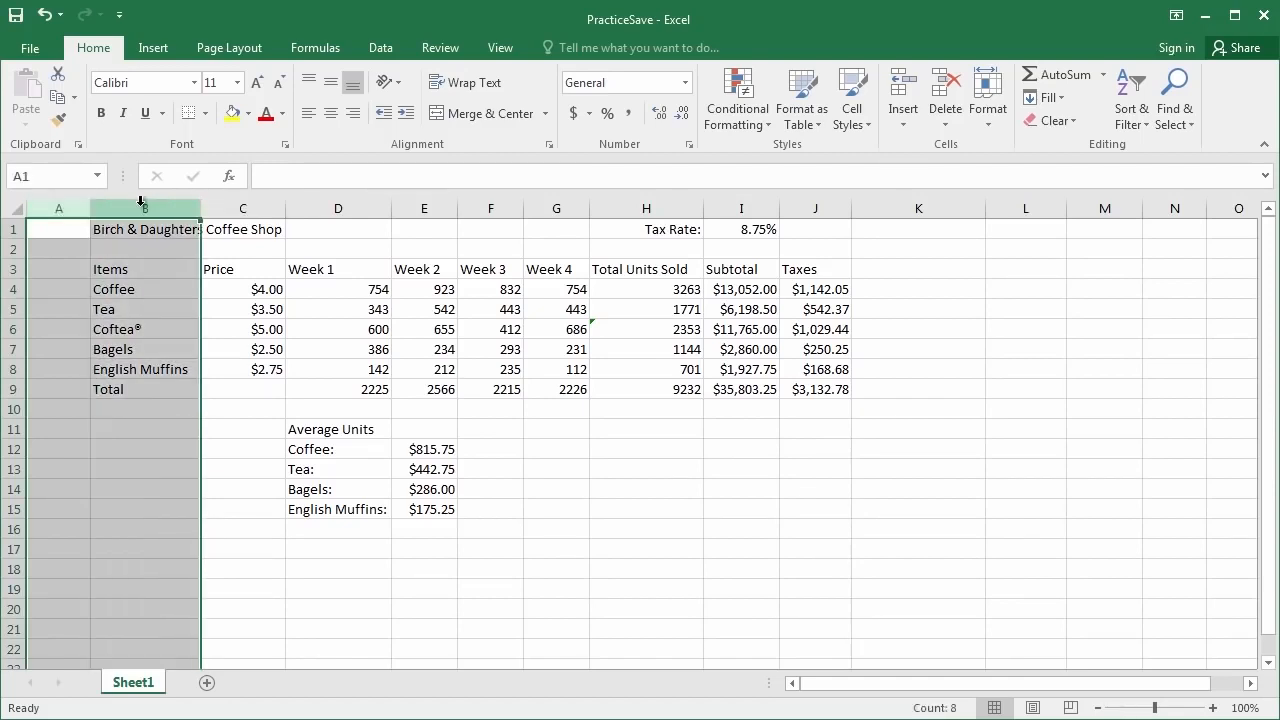
right_click(141, 203)
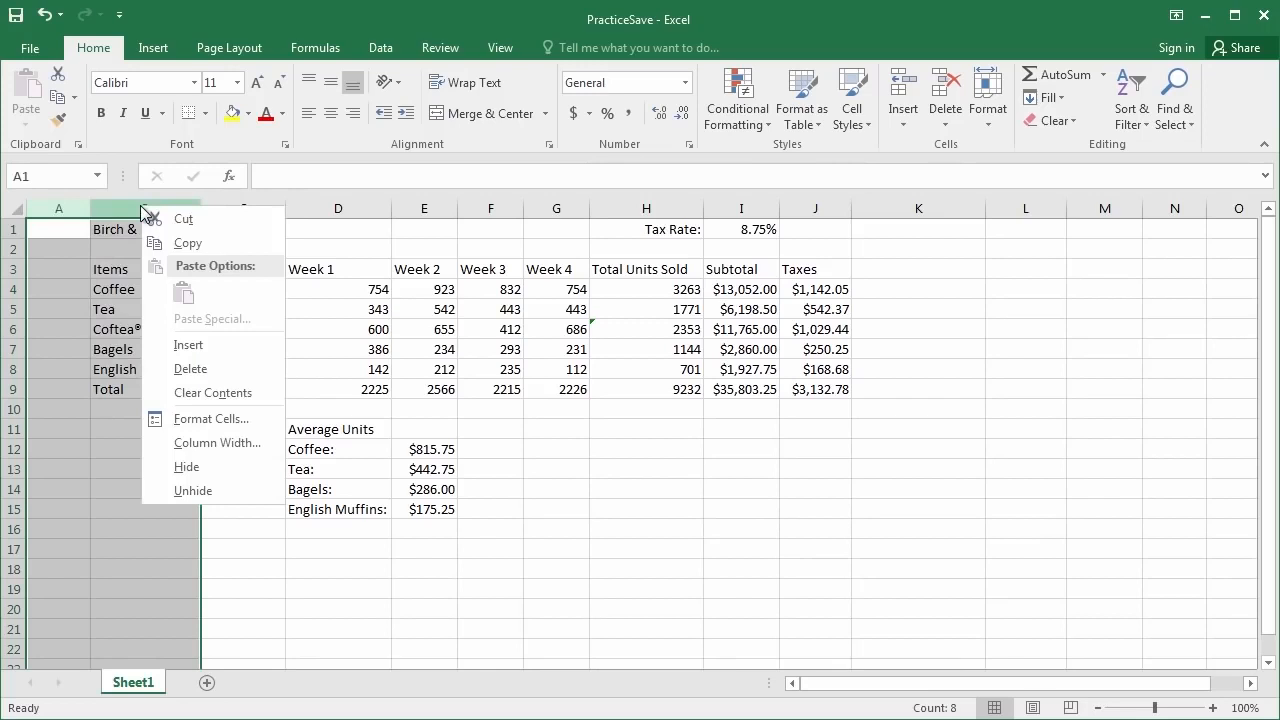
left_click(208, 345)
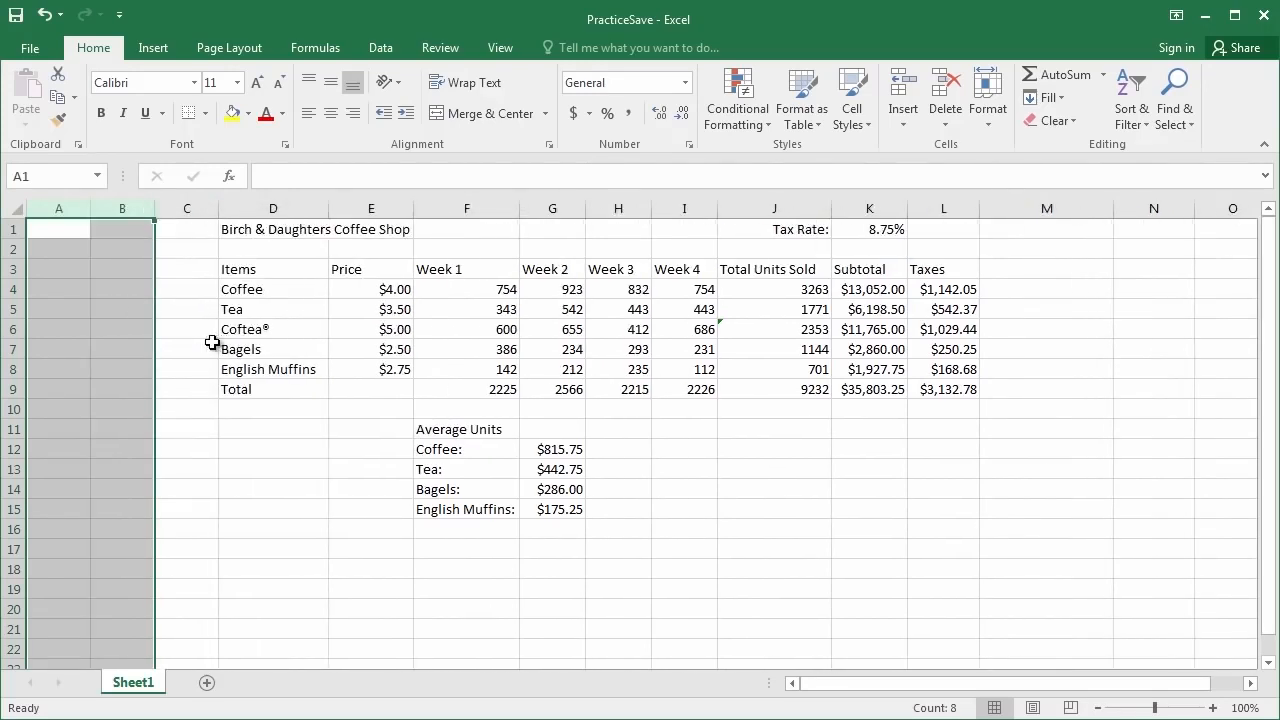
left_click(94, 335)
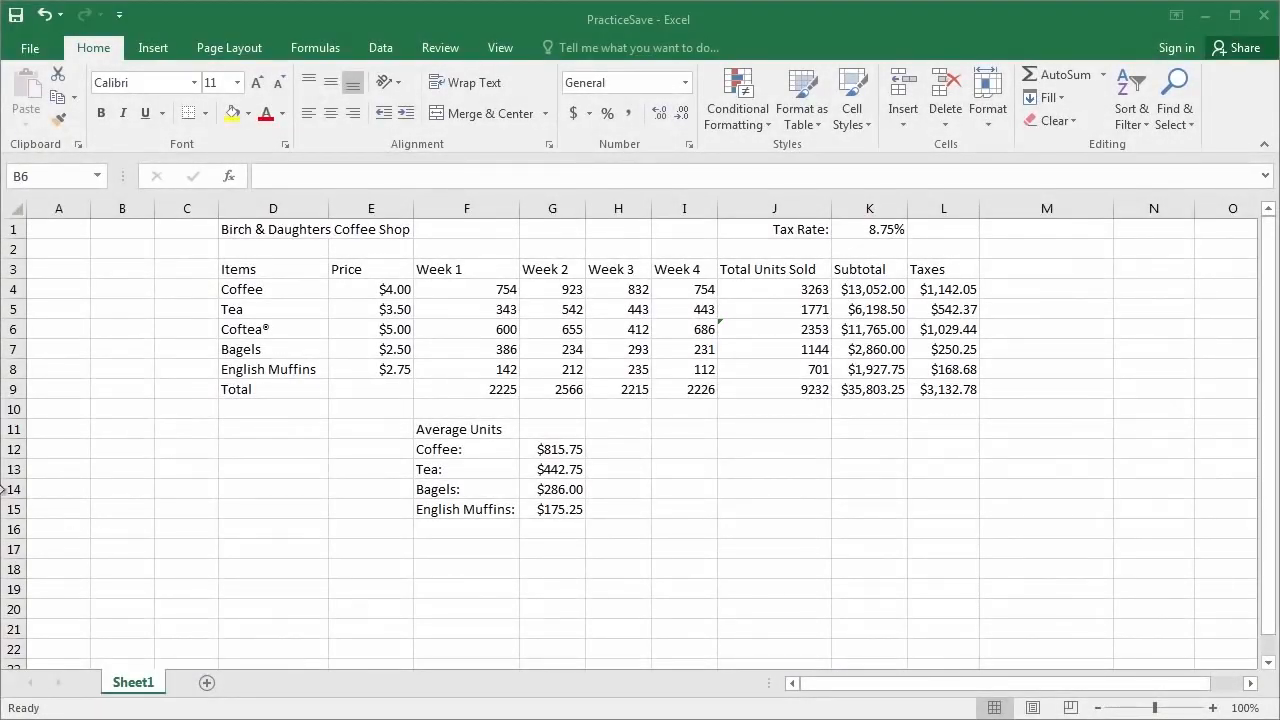
left_click(255, 330)
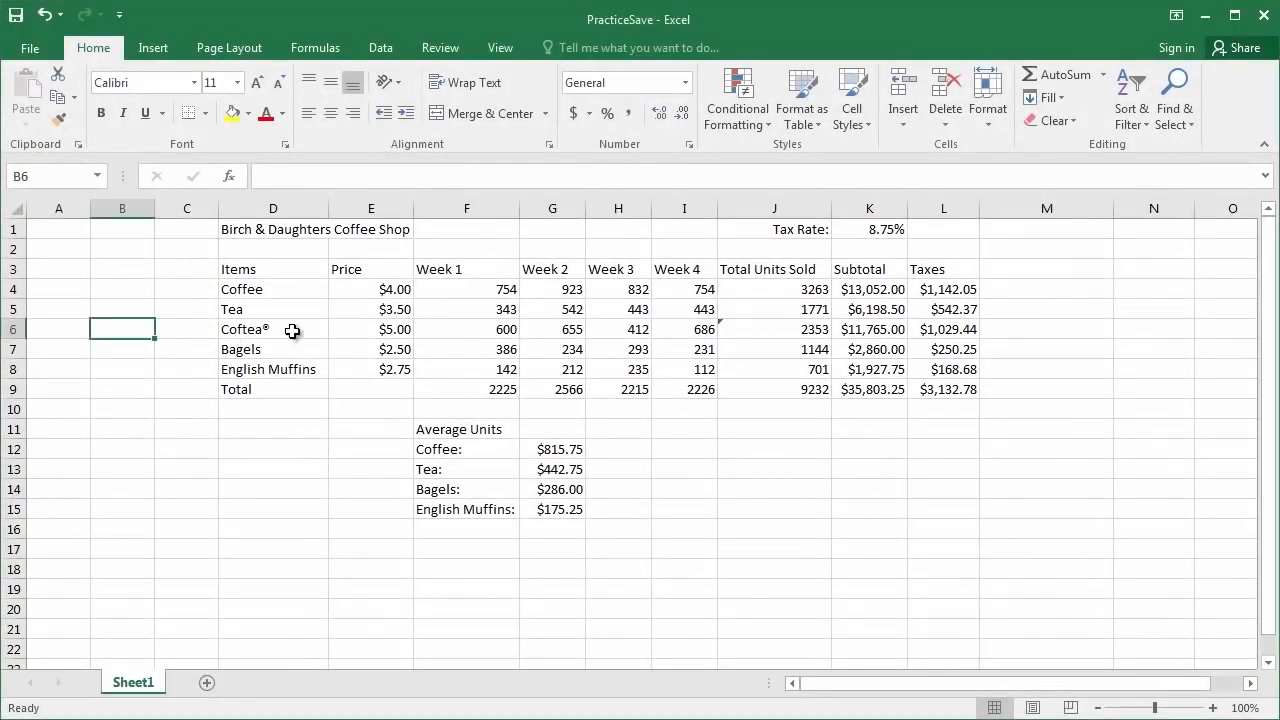
left_click_drag(190, 232, 69, 423)
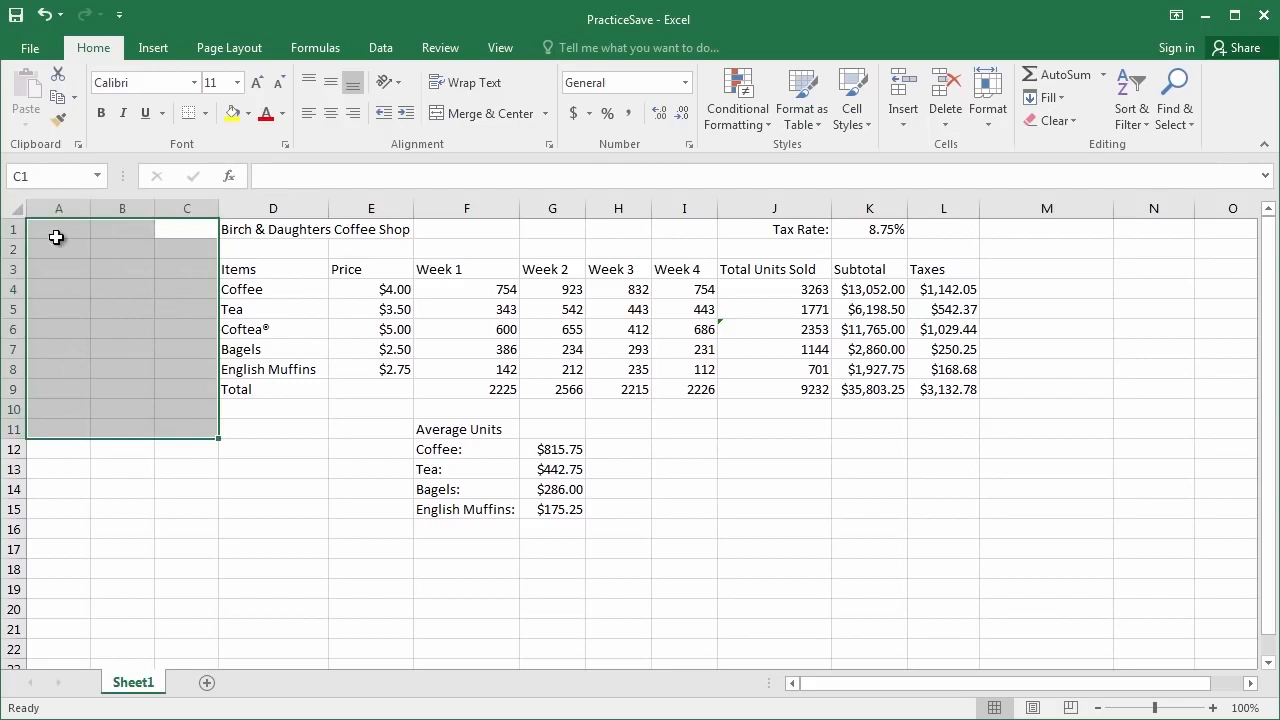
left_click(112, 266)
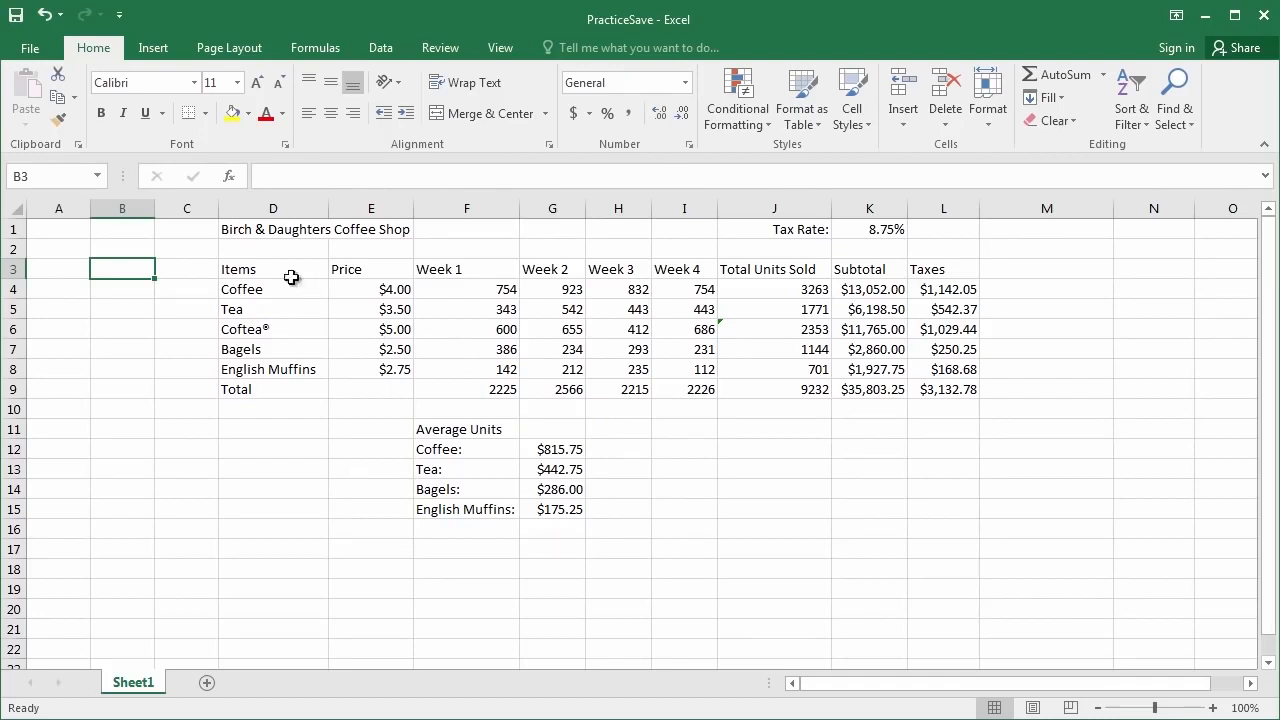
Step: Move the title Birch & Daughters Coffee Shop from D1 to A1
left_click(254, 229)
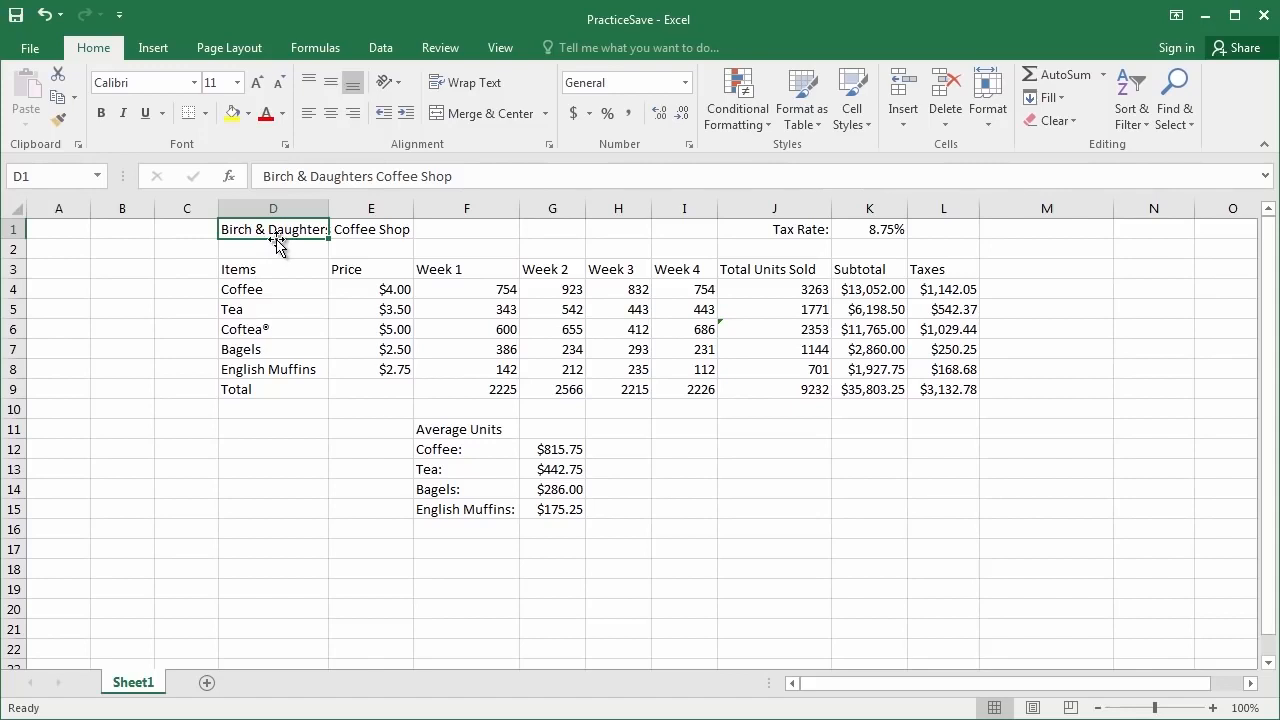
left_click_drag(279, 248, 85, 235)
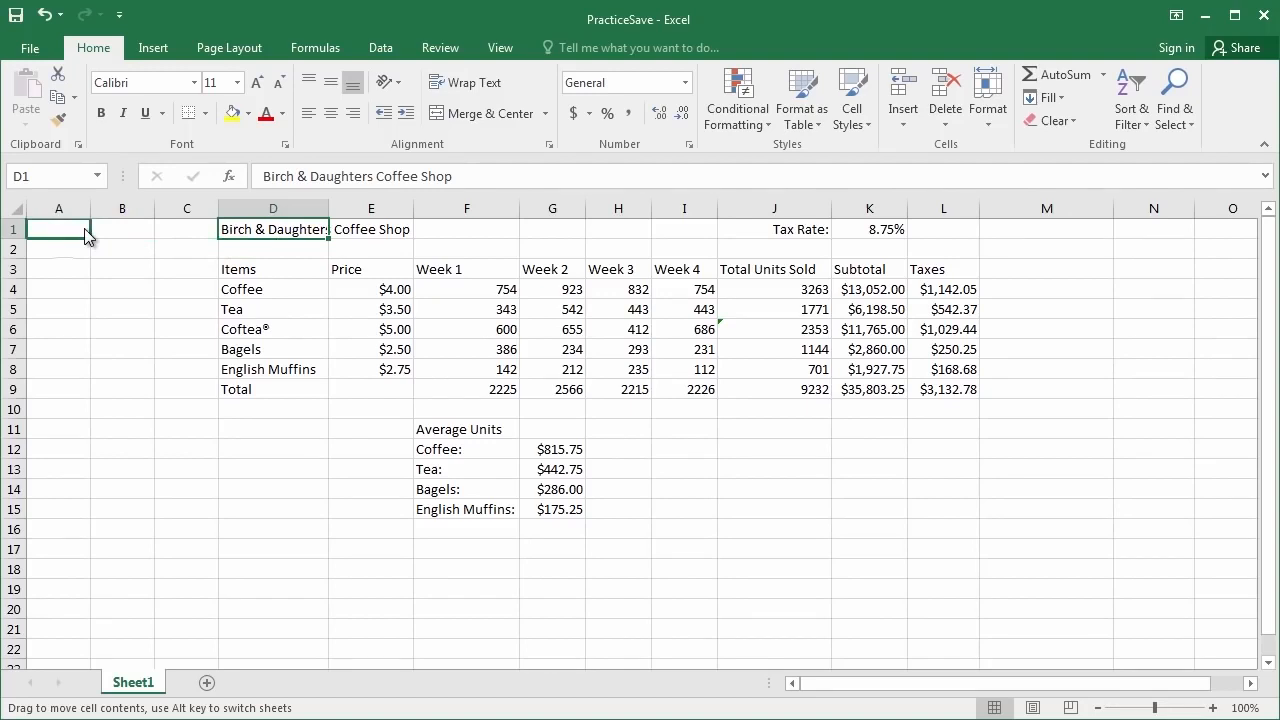
mouse_move(85, 235)
left_mouse_down()
mouse_move(105, 268)
mouse_move(88, 272)
mouse_move(105, 246)
mouse_move(68, 247)
left_mouse_up()
left_click_drag(68, 247, 66, 243)
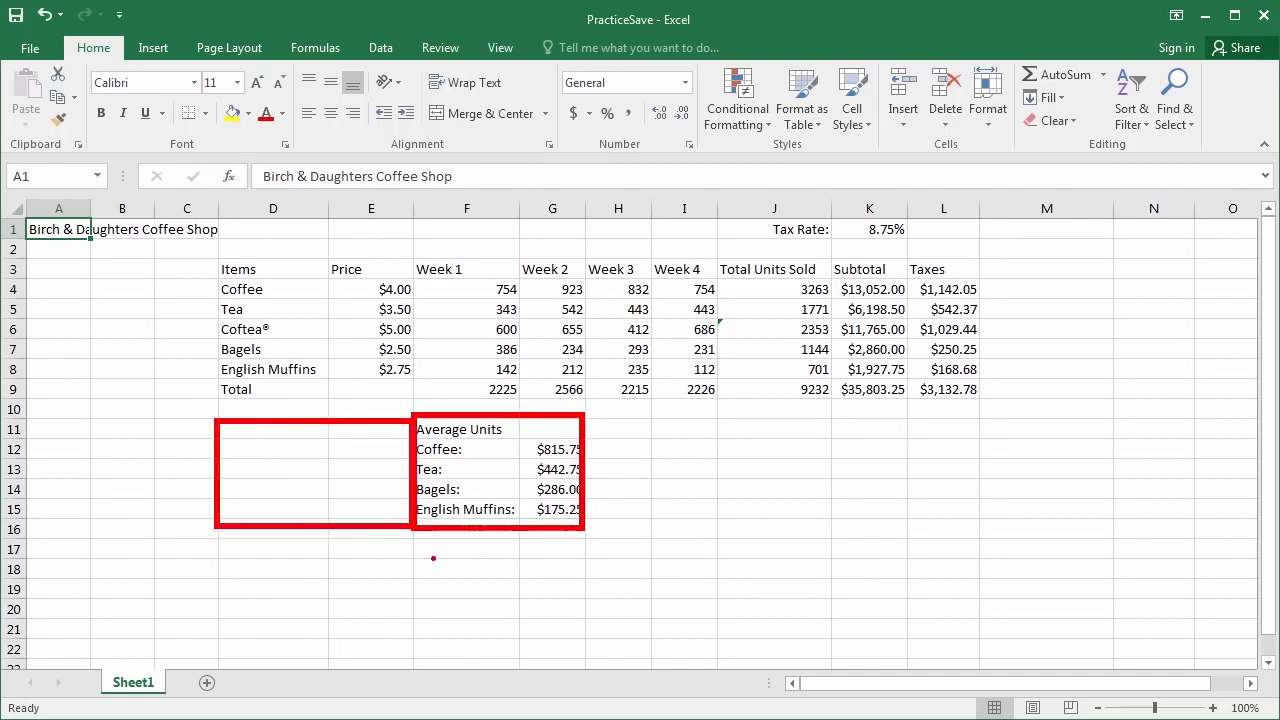
Step: Cut the Average Units block in F11:G15 and paste it with its first cell at D11
left_click_drag(442, 430, 532, 509)
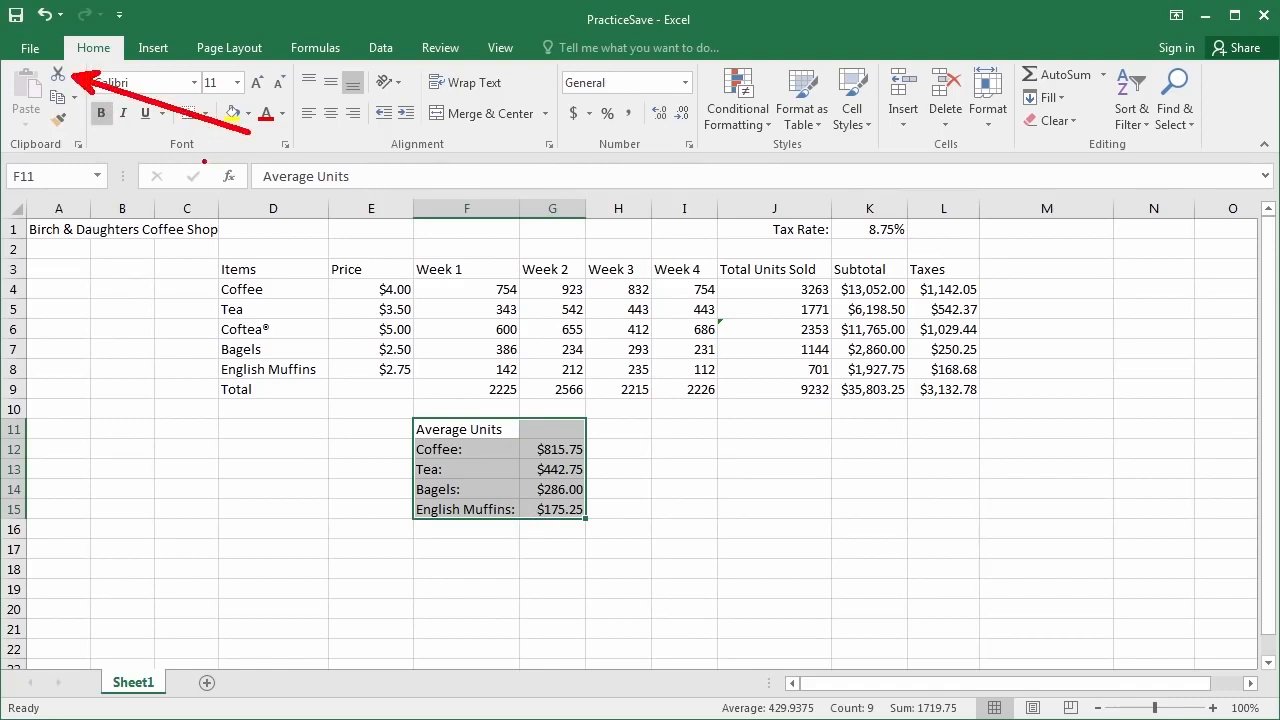
left_click(55, 85)
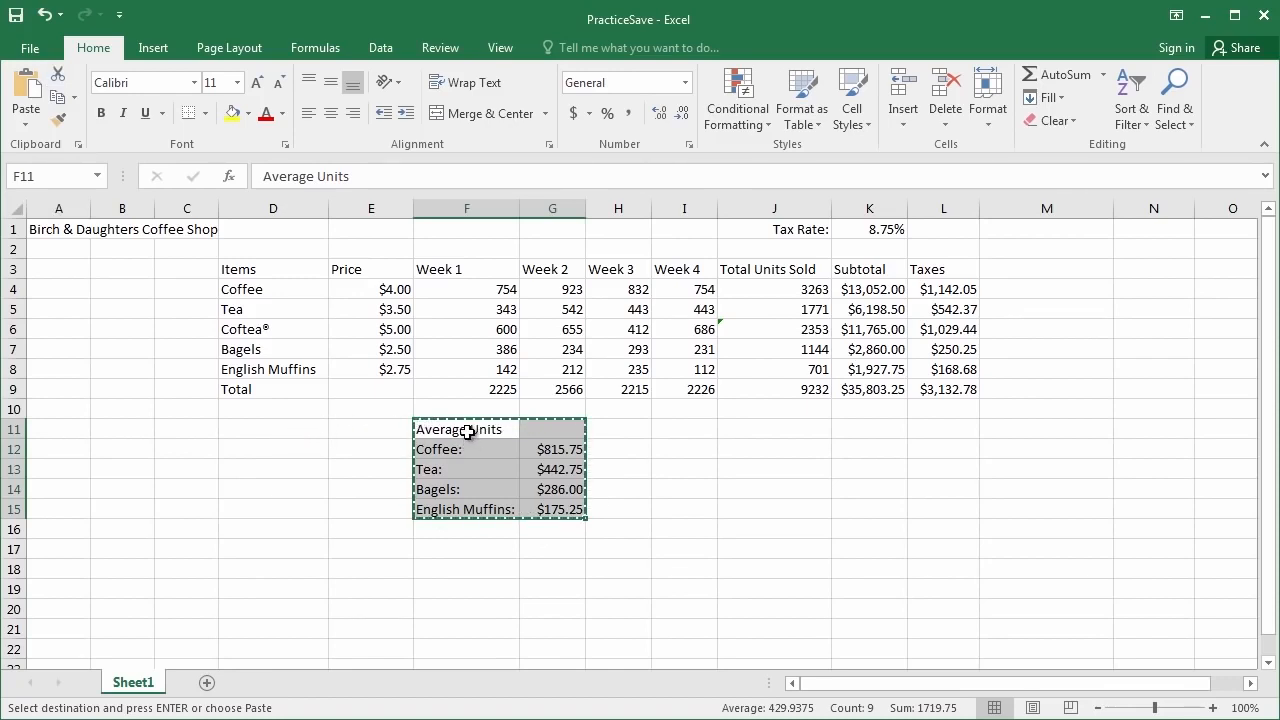
left_click(274, 431)
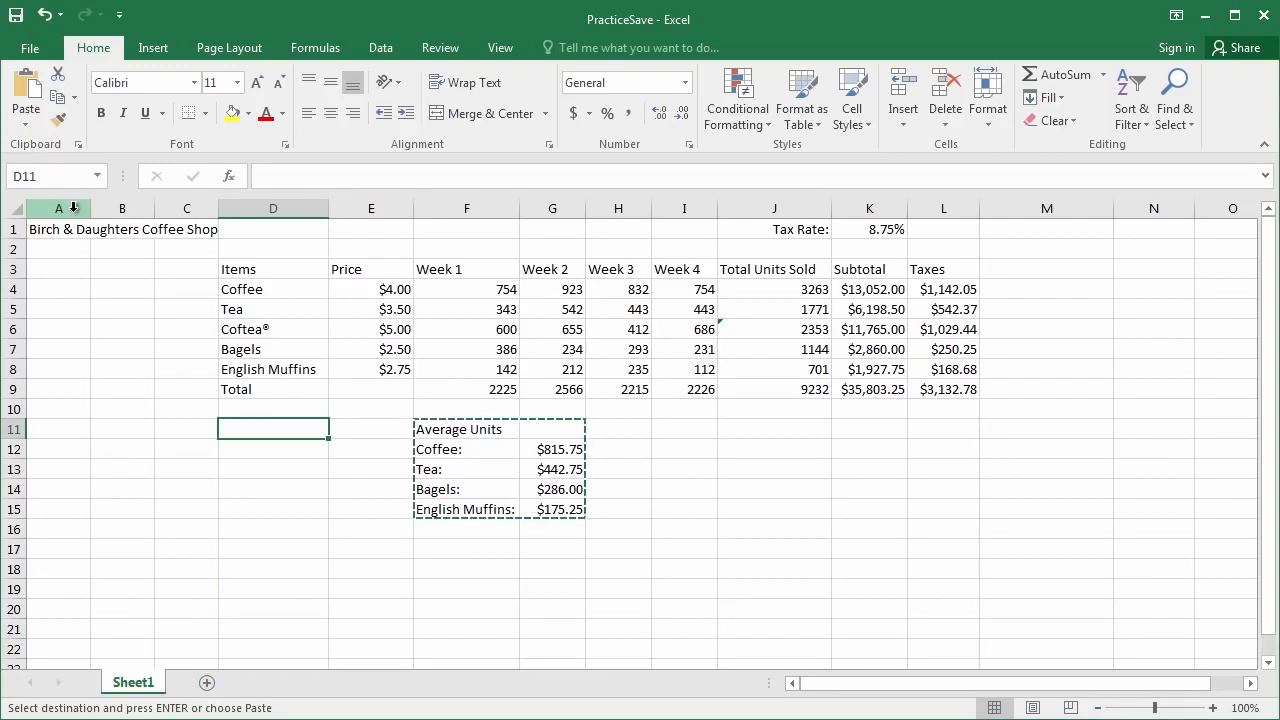
key("Return")
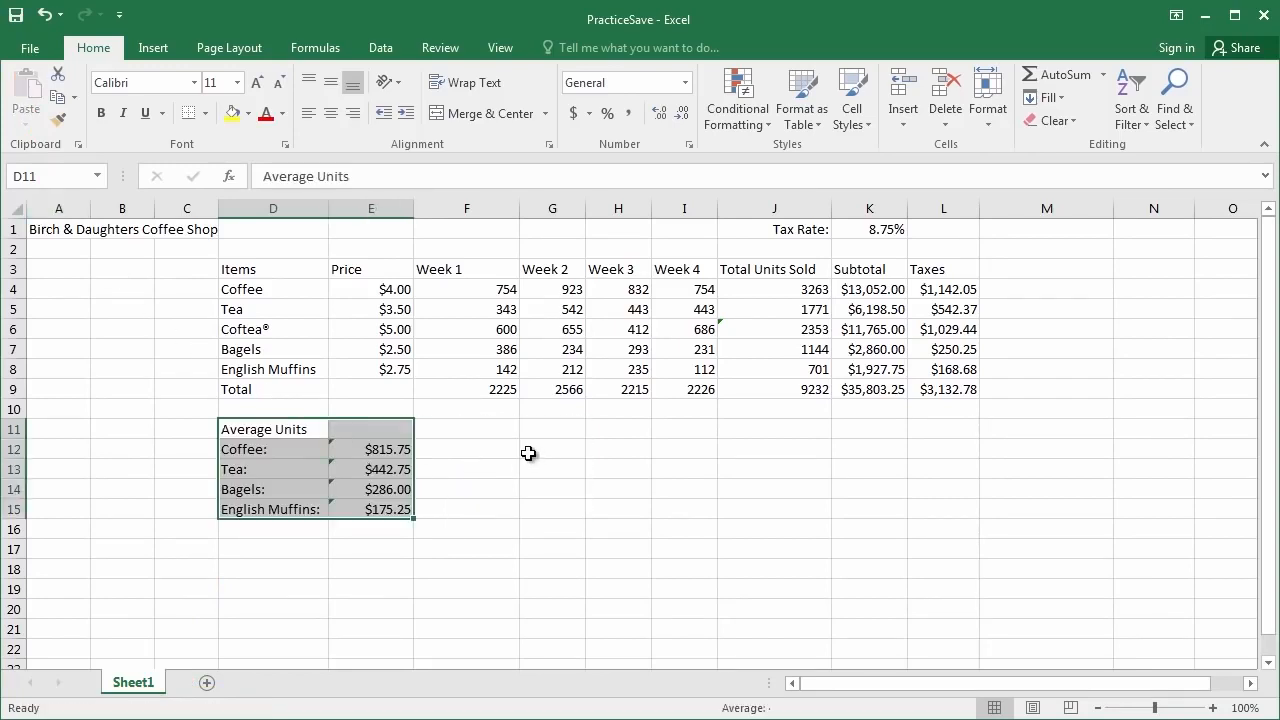
left_click(478, 435)
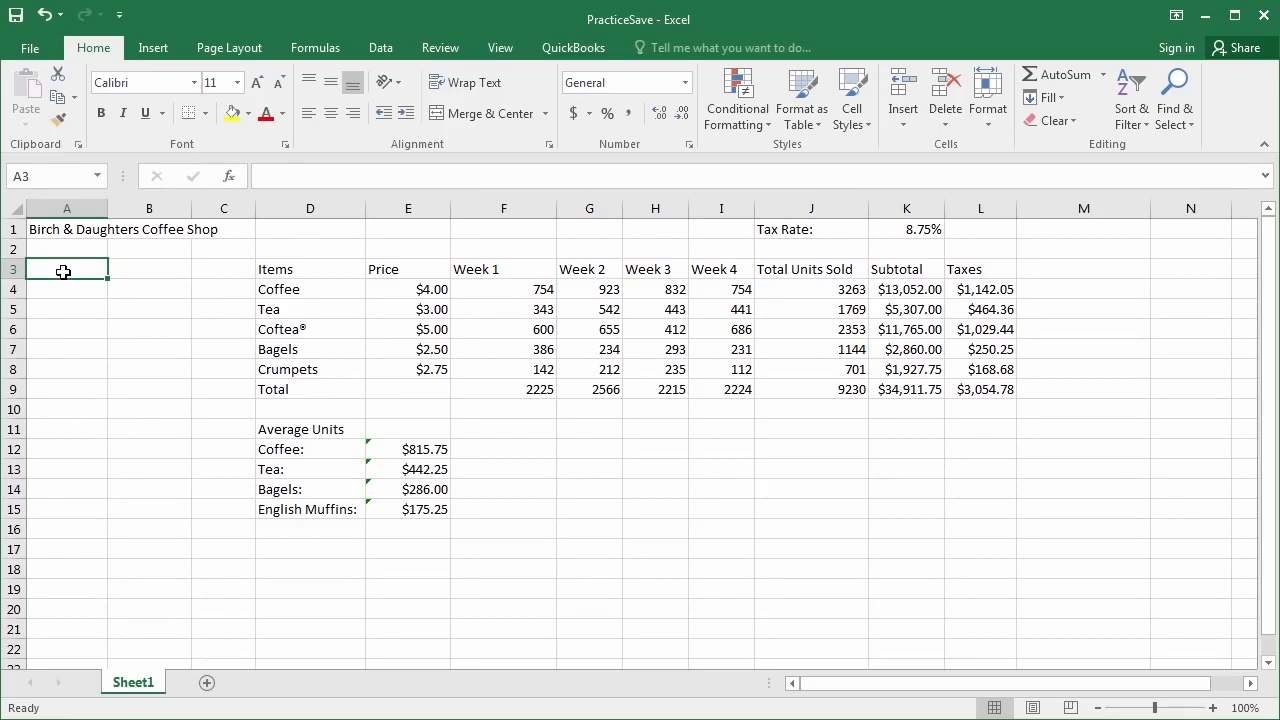
Step: Enter the heading Notes in A3 and Sunday below it in A4
type("Notes")
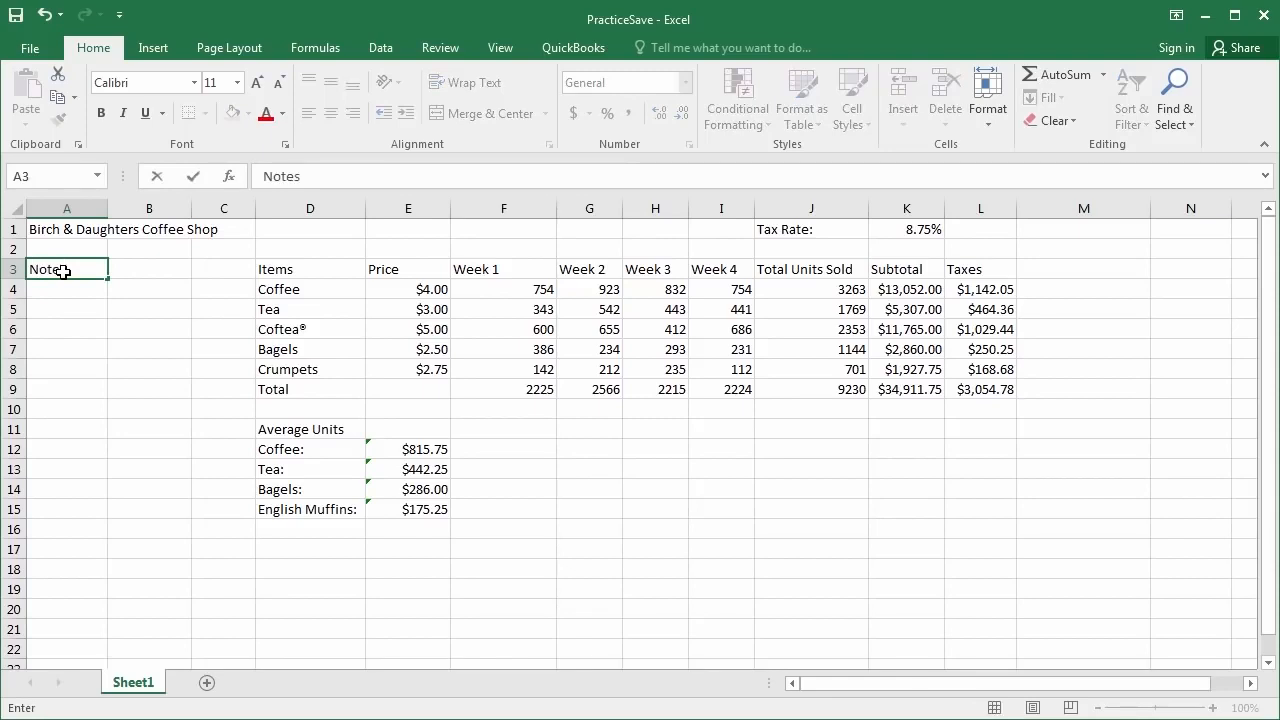
key("Return")
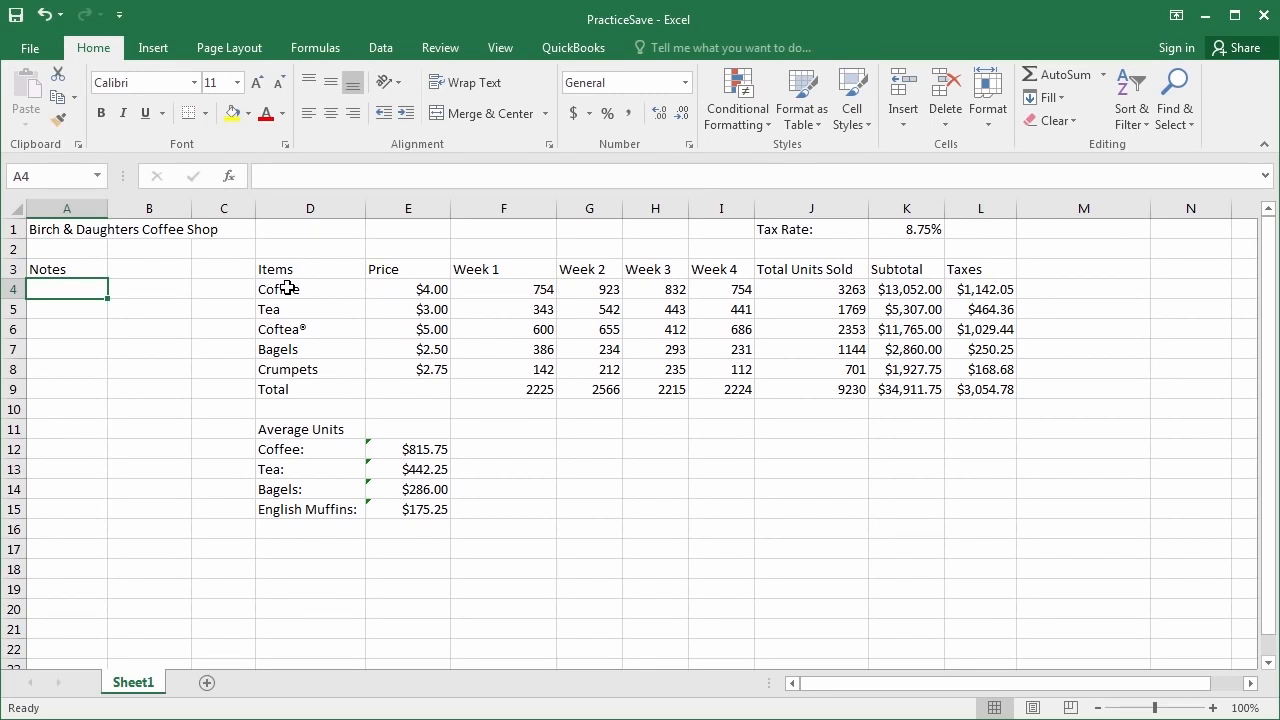
type("Sunday")
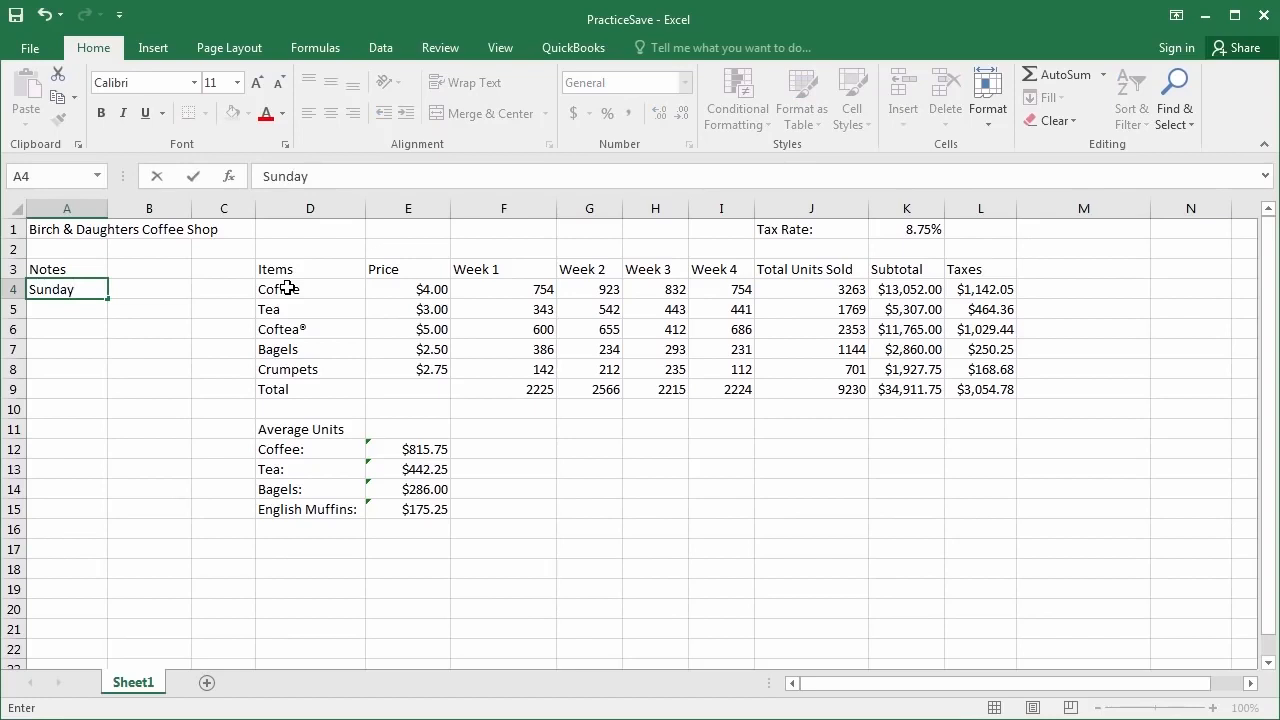
key("Return")
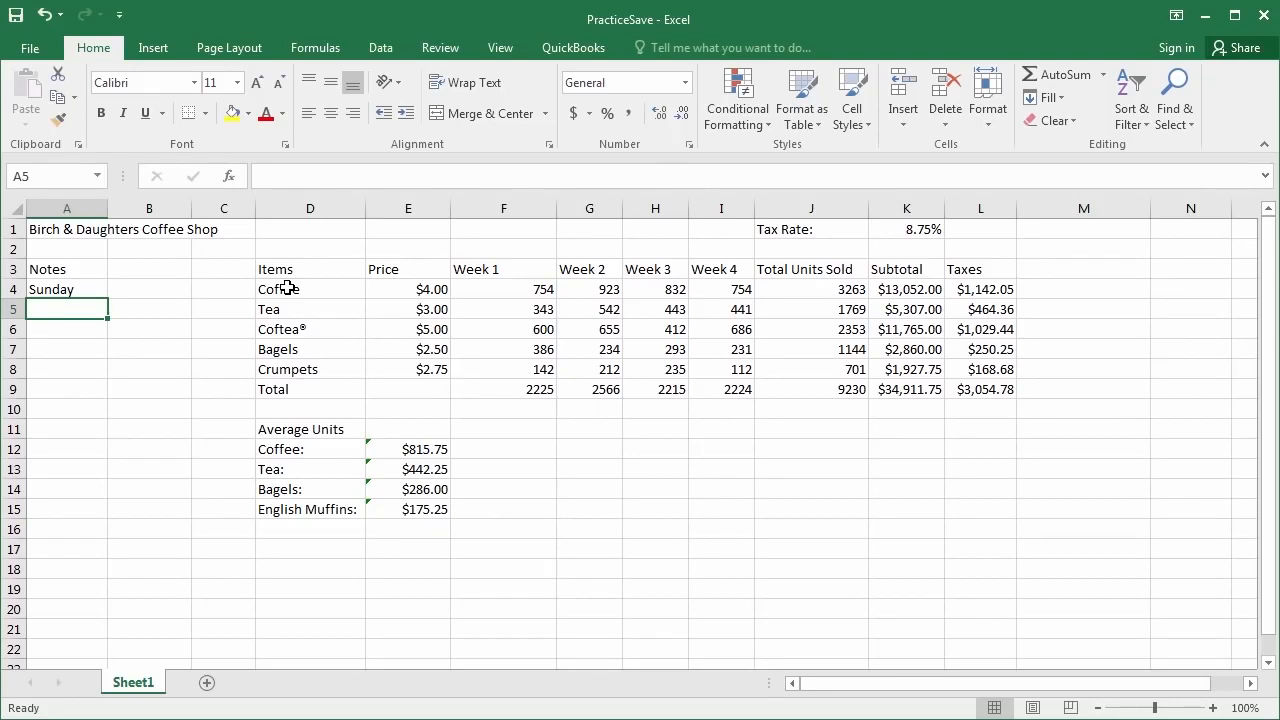
Step: Extend the weekday series from Sunday in A4 down through A10
left_click(86, 286)
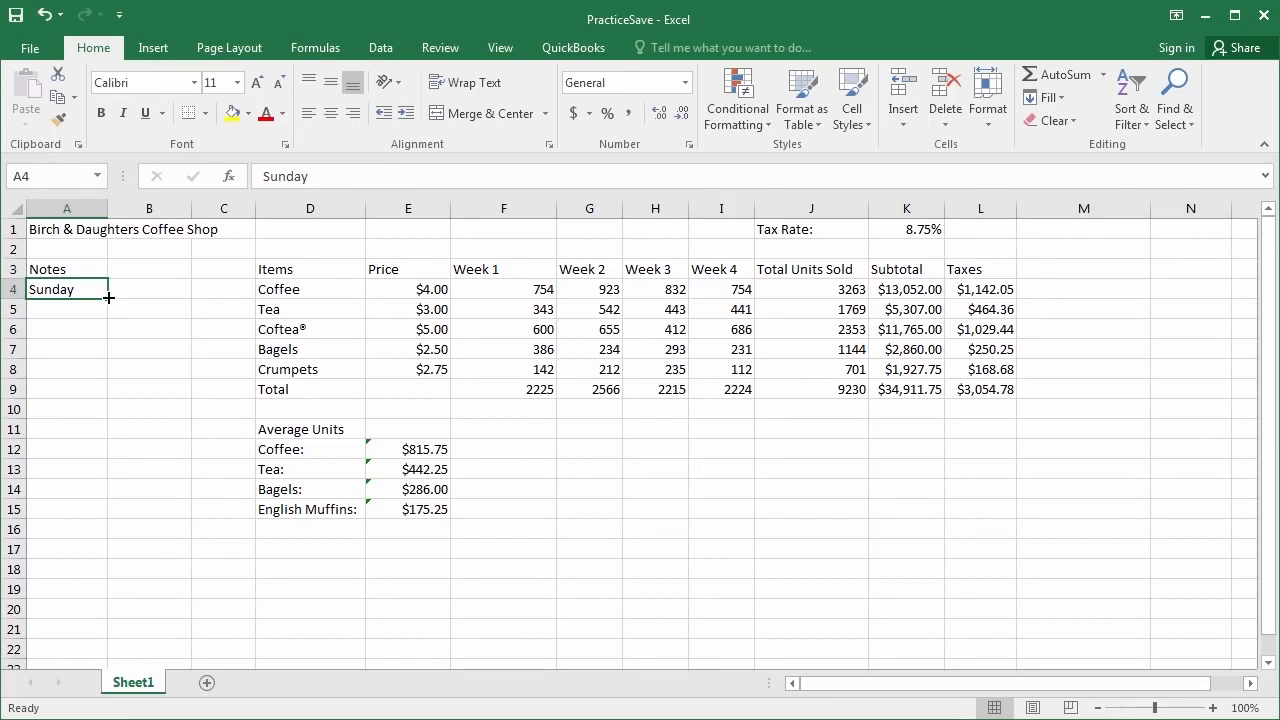
left_click_drag(108, 297, 105, 315)
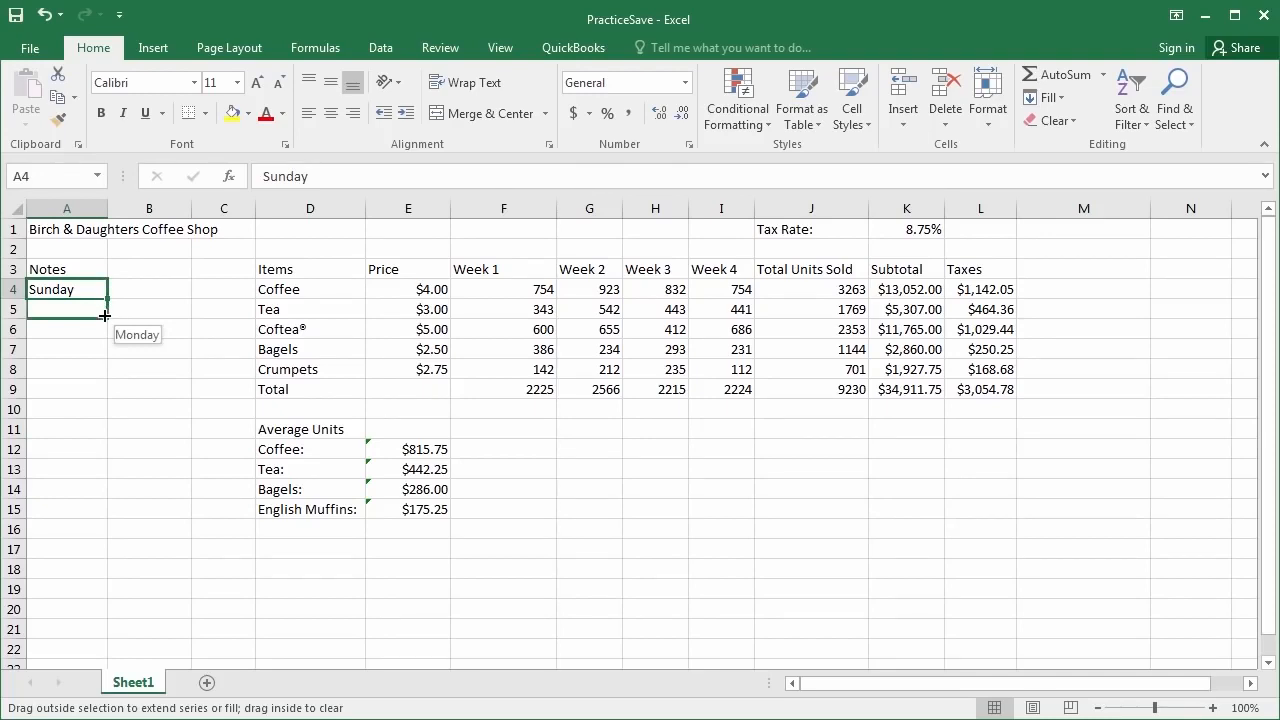
left_click_drag(105, 315, 105, 333)
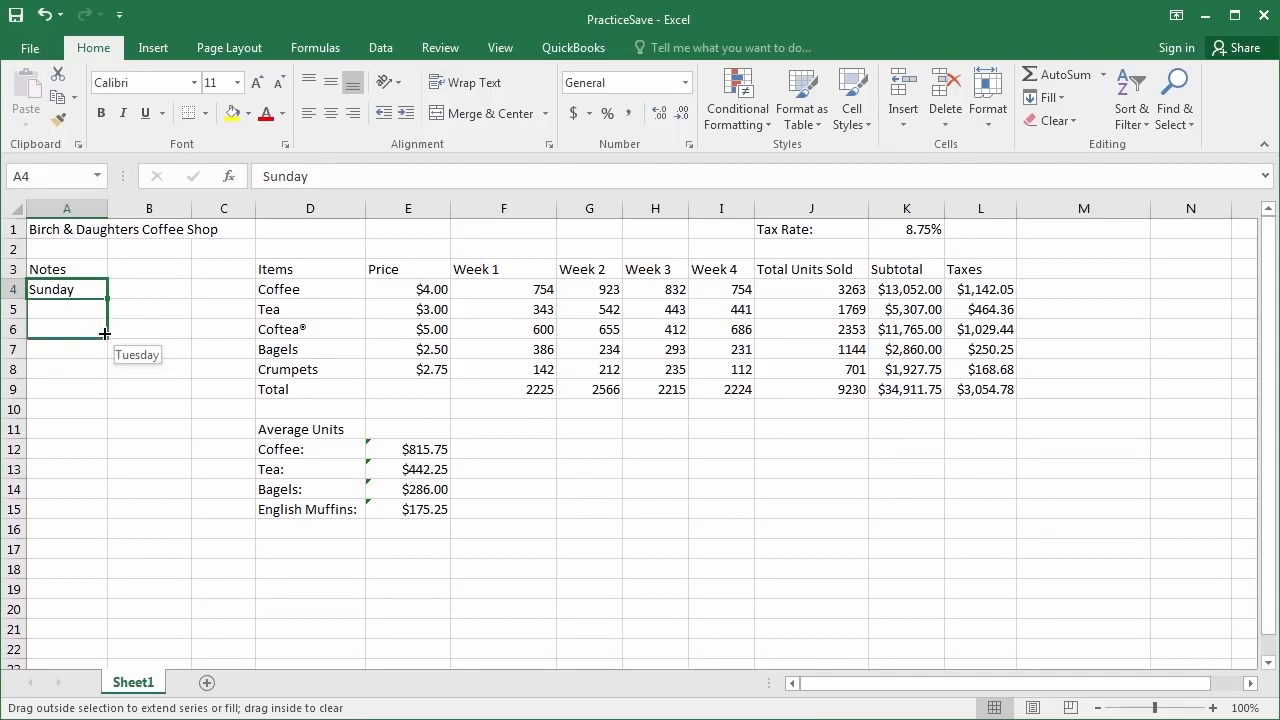
left_click_drag(105, 333, 96, 416)
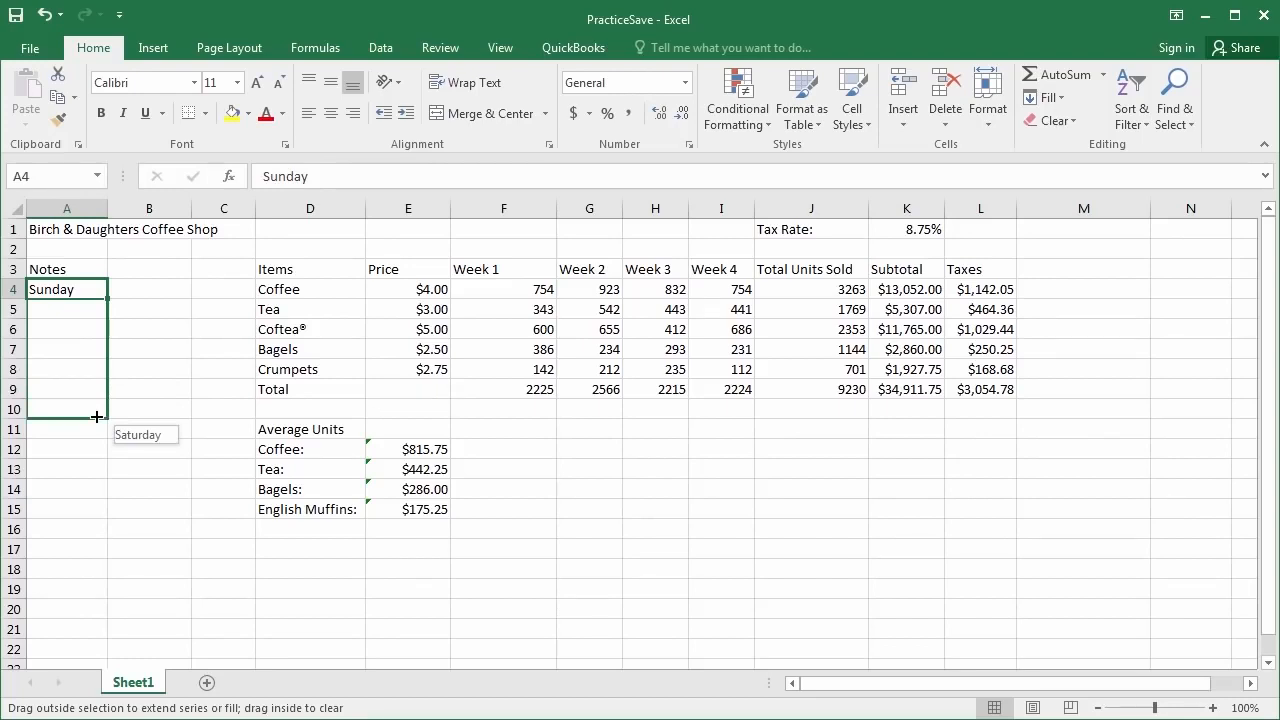
left_click_drag(96, 416, 106, 416)
left_click_drag(106, 416, 106, 416)
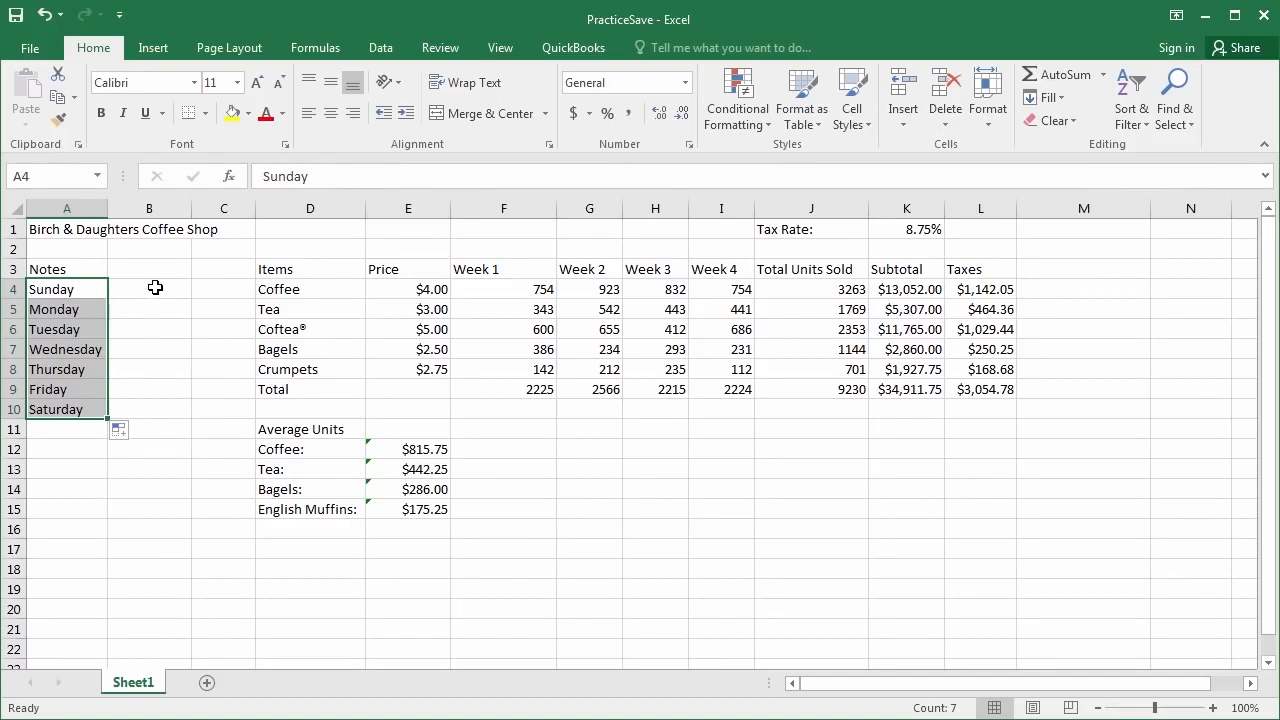
Step: Enter the date 11/25/2015 in B4 beside Sunday
left_click(155, 288)
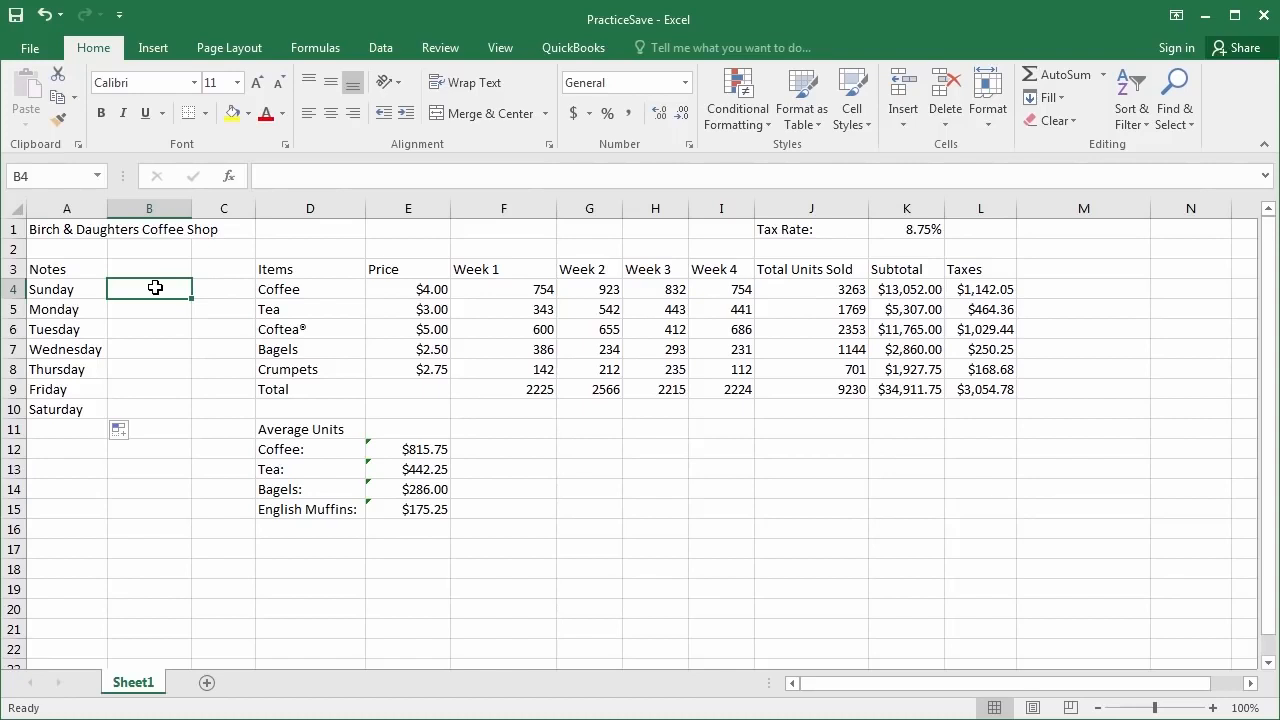
type("11/25/2015")
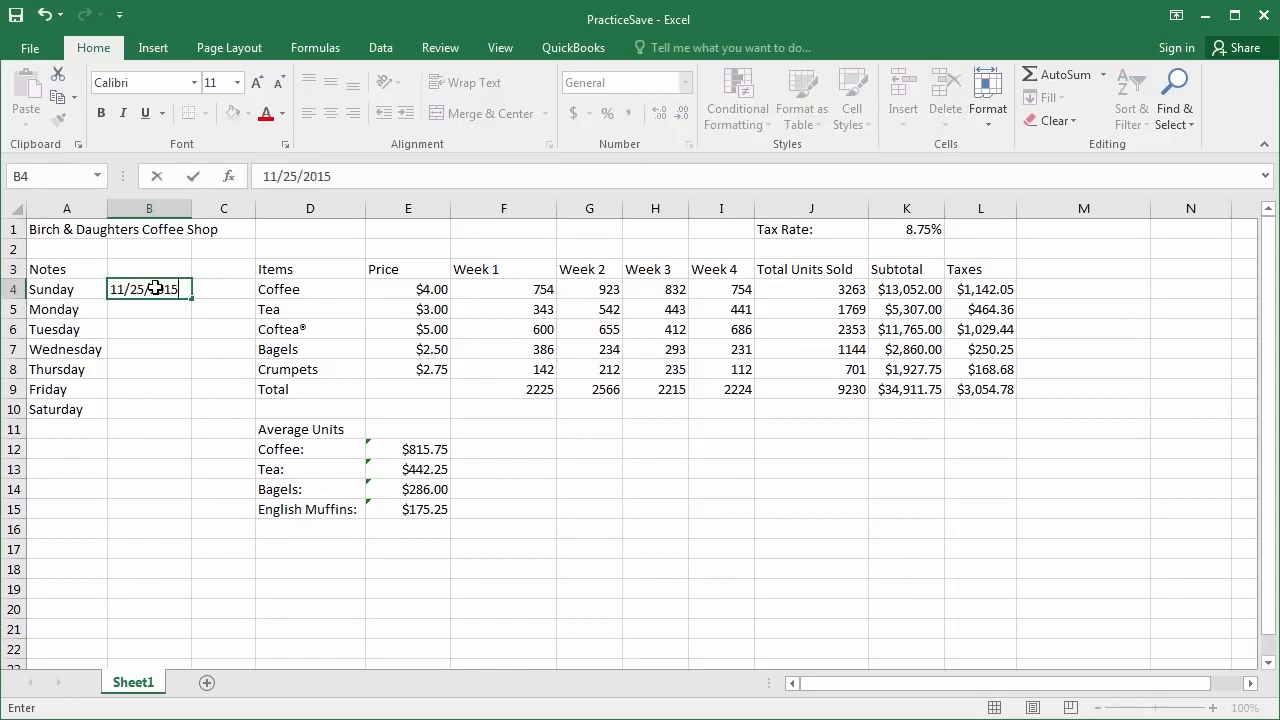
key("Return")
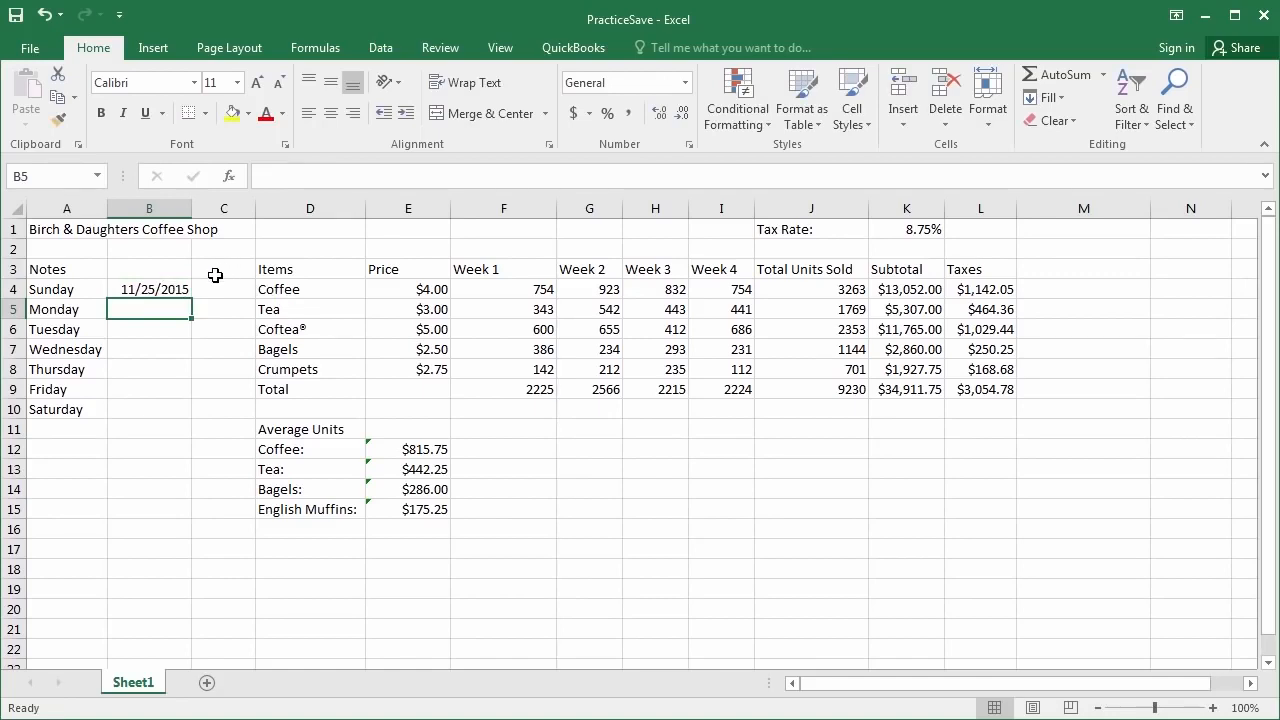
Step: Extend the date series from B4 down through B10, alongside the weekday names
left_click(165, 286)
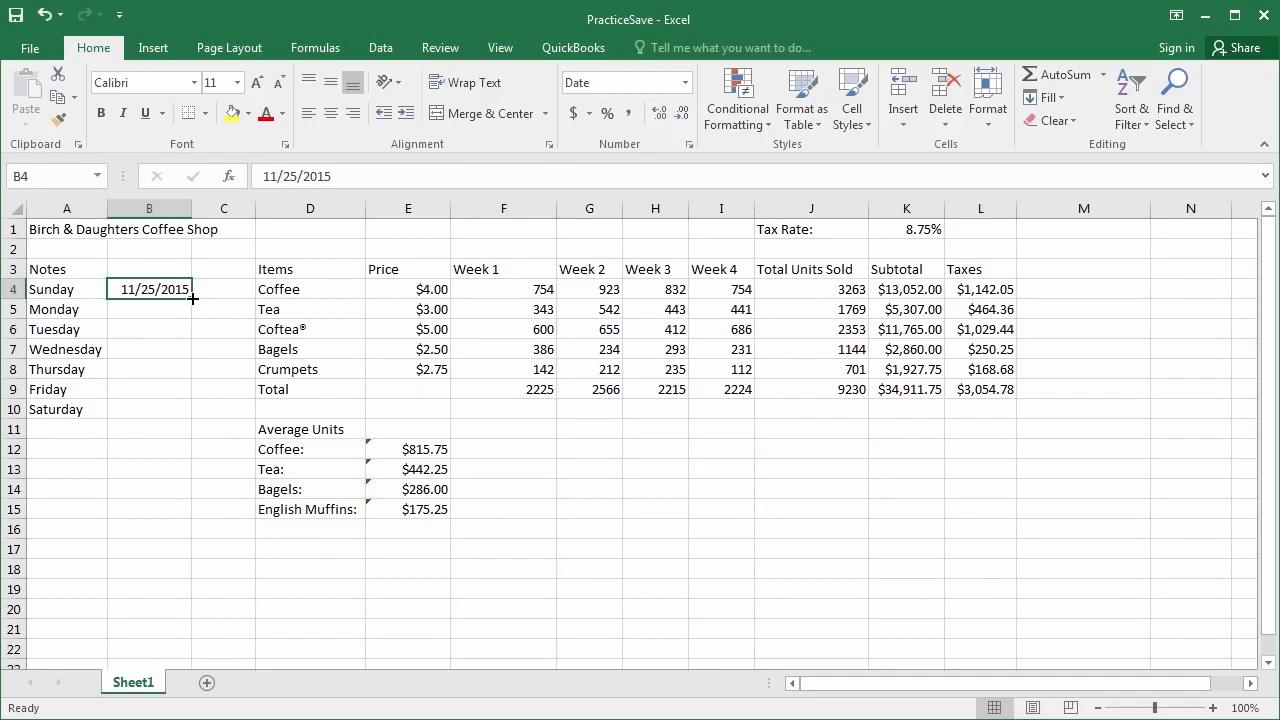
left_click_drag(193, 298, 190, 315)
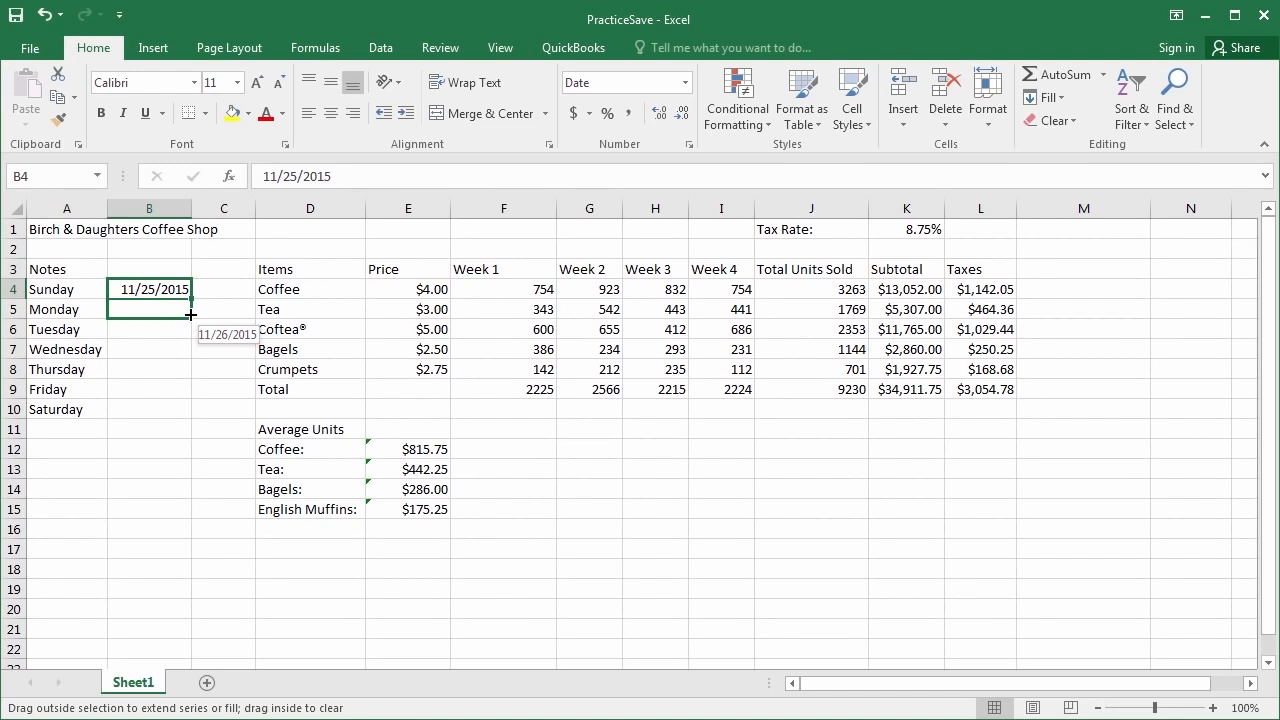
left_click_drag(190, 315, 177, 396)
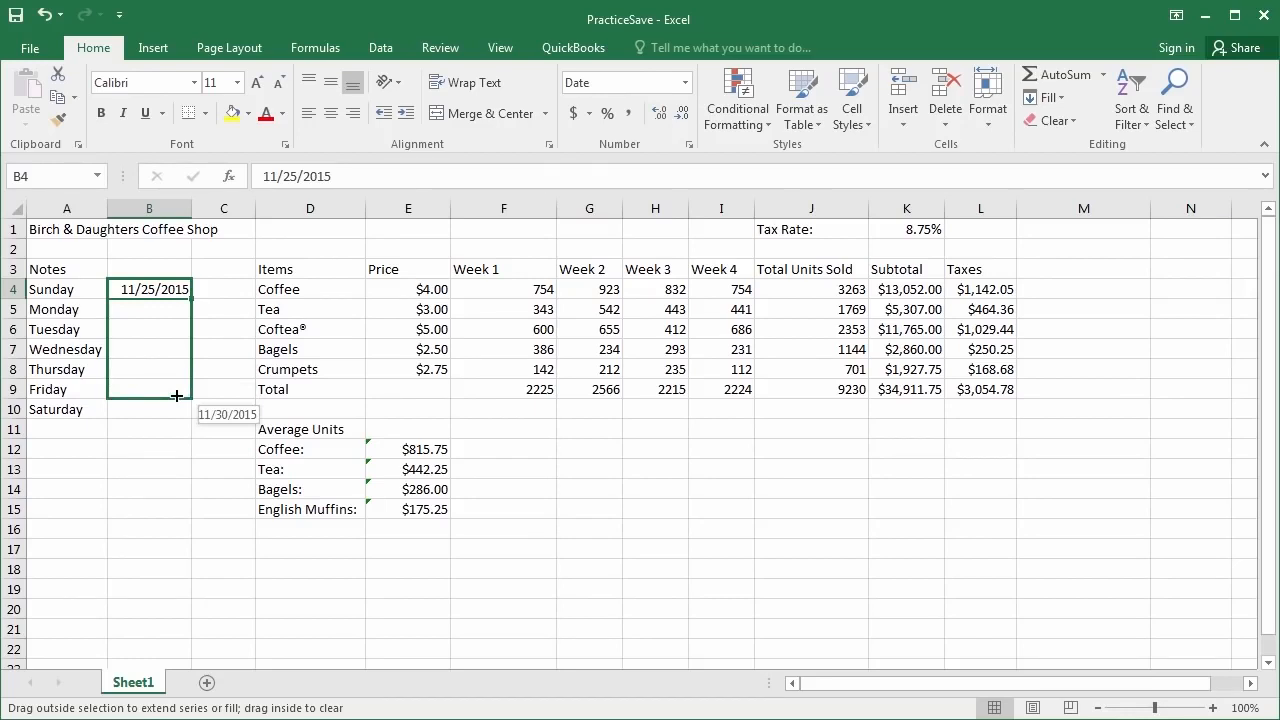
left_click_drag(177, 396, 188, 417)
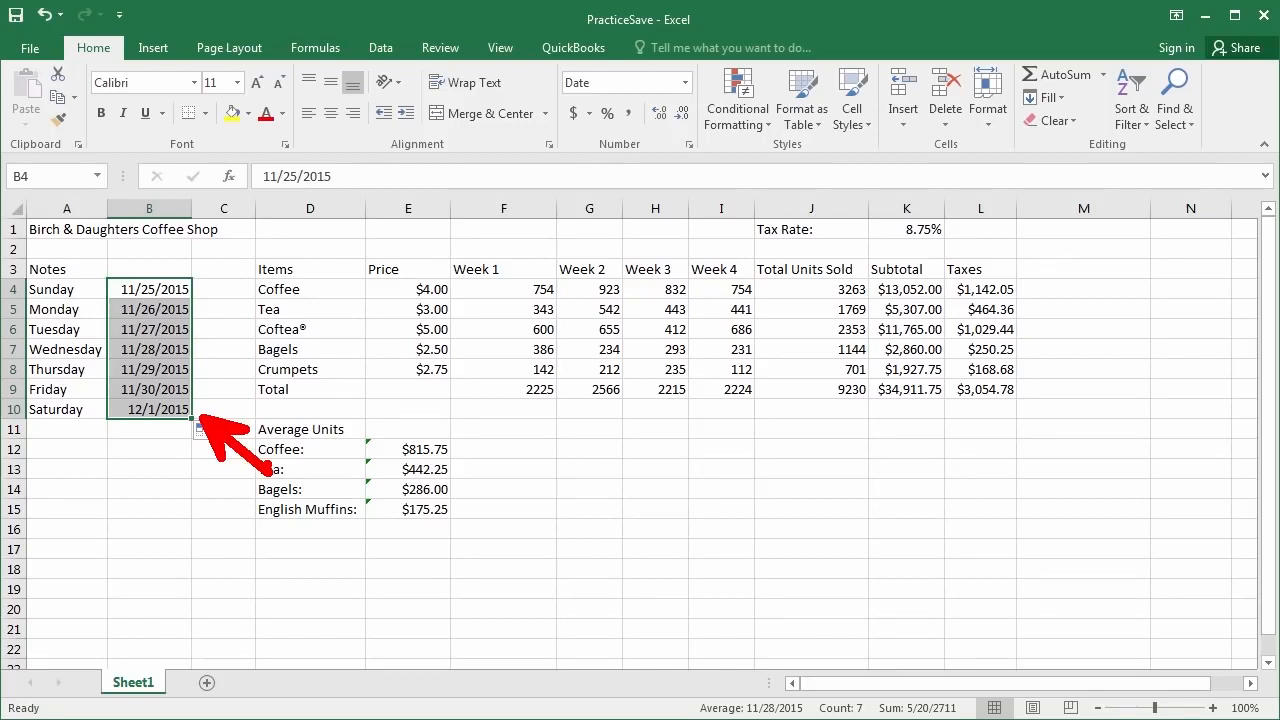
left_click(221, 366)
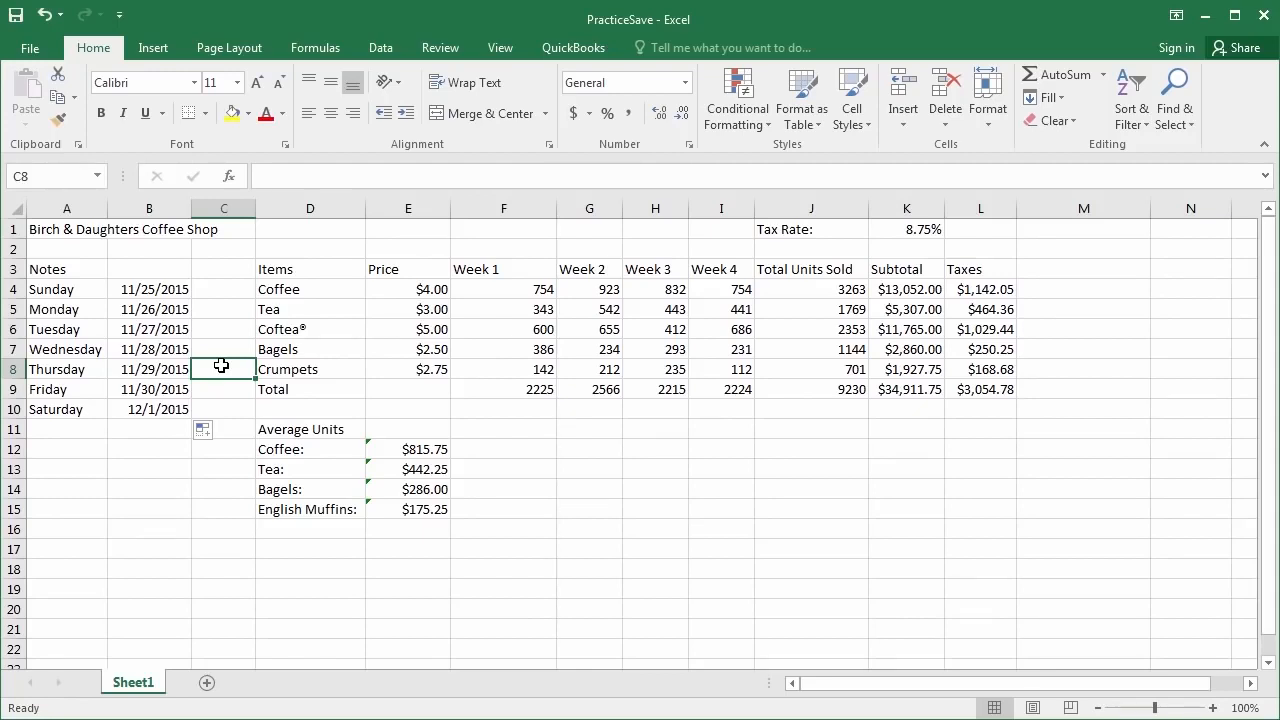
Step: Replace Sunday in A4 with the abbreviation Sun and extend the abbreviated weekday series down through A10
left_click(75, 289)
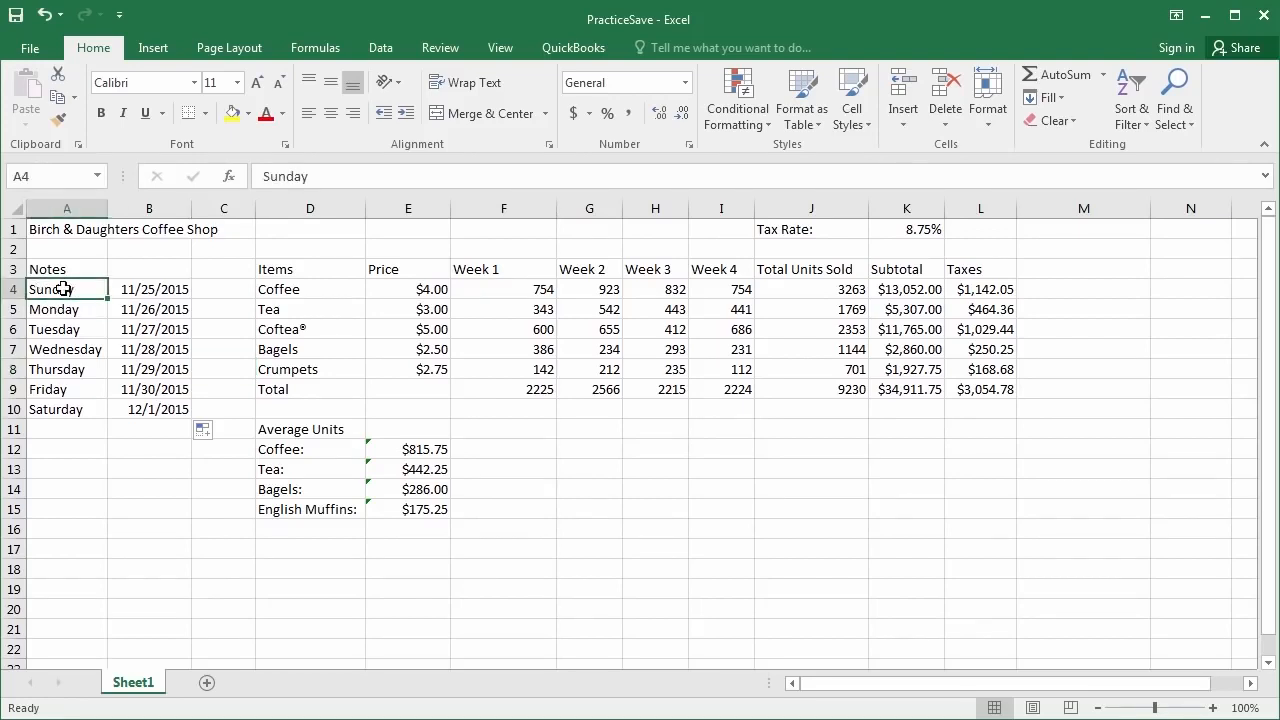
type("Sun")
key("Return")
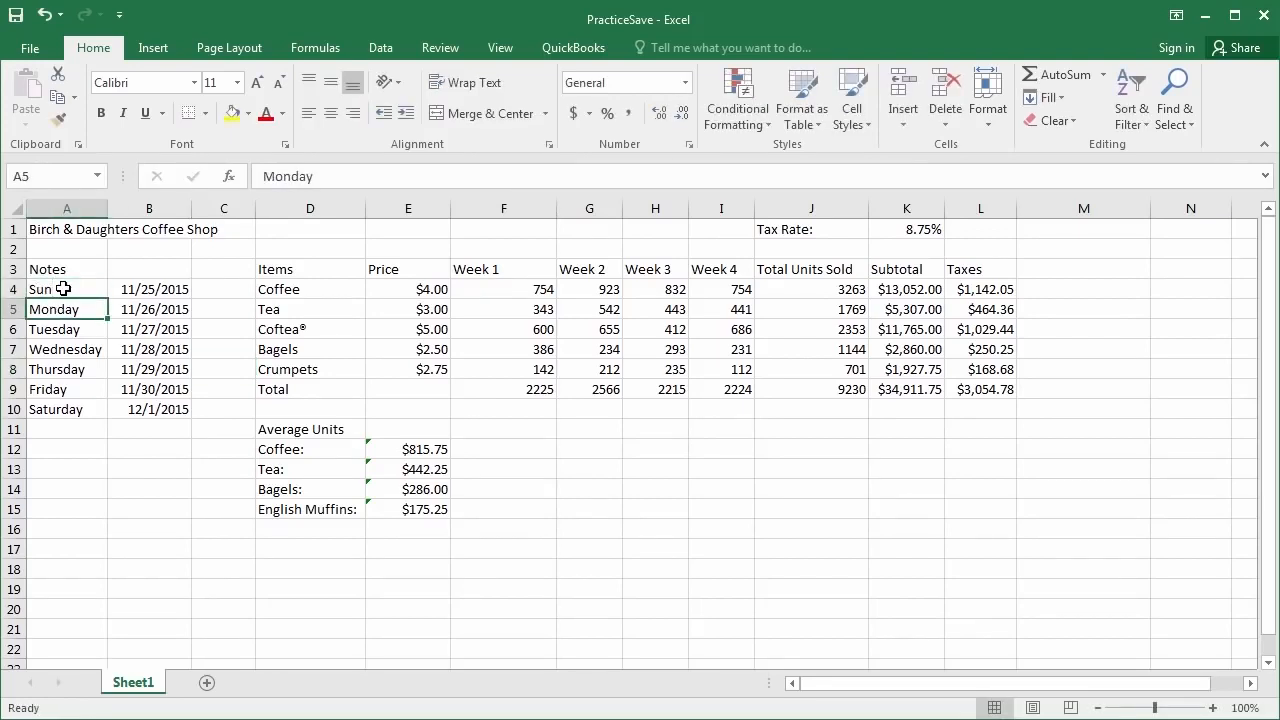
left_click(63, 289)
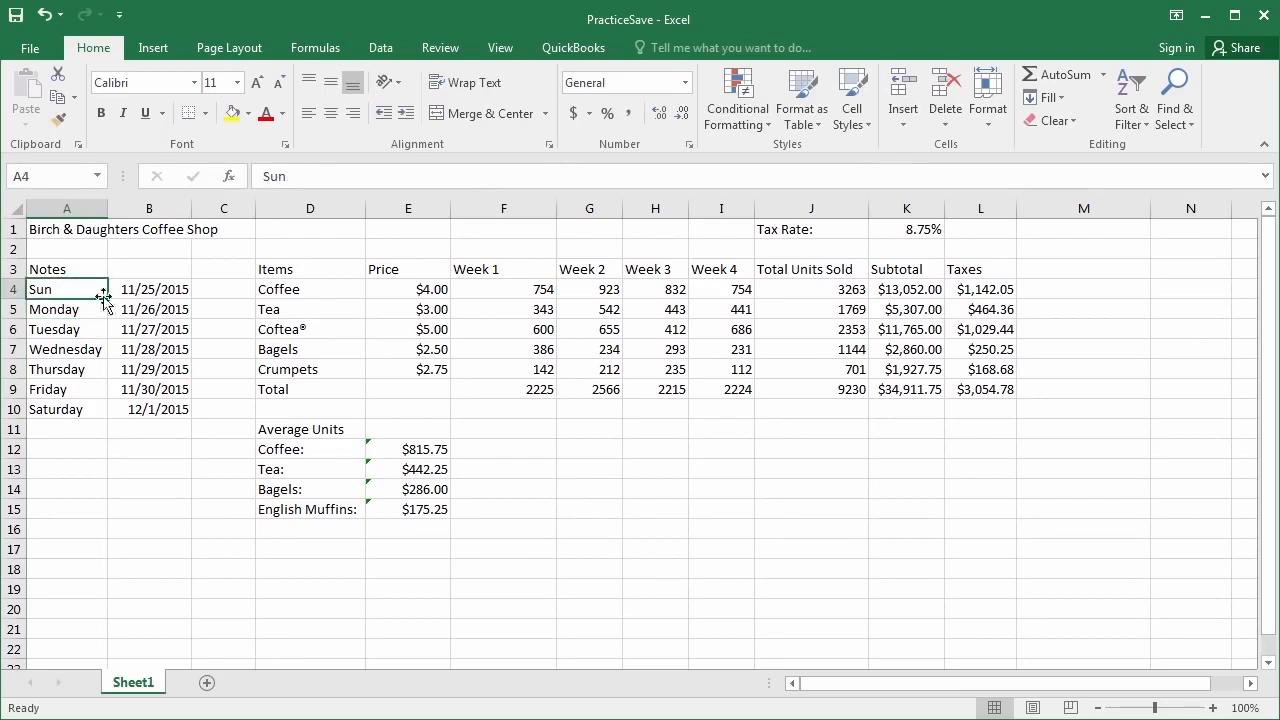
left_click_drag(110, 297, 94, 413)
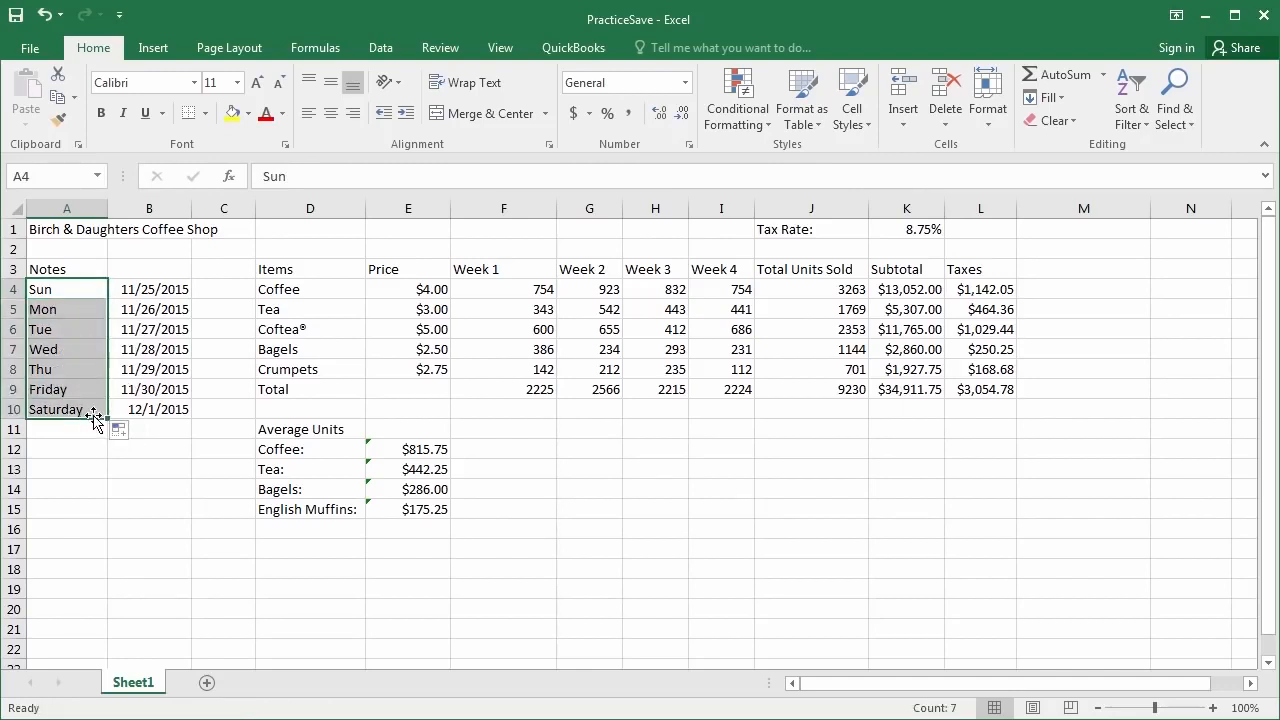
left_click(80, 446)
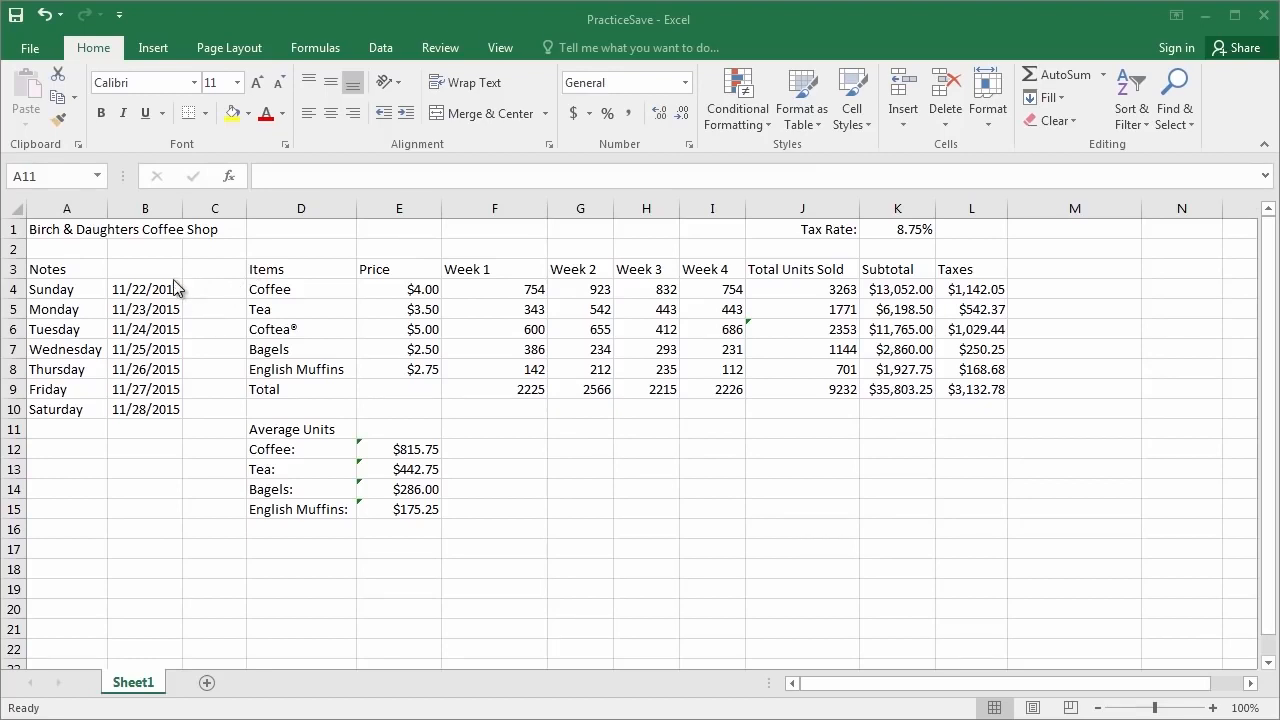
Step: Apply the title cell style with Calibri Light at size 18 to the shop name in A1
left_click(76, 228)
left_click(100, 262)
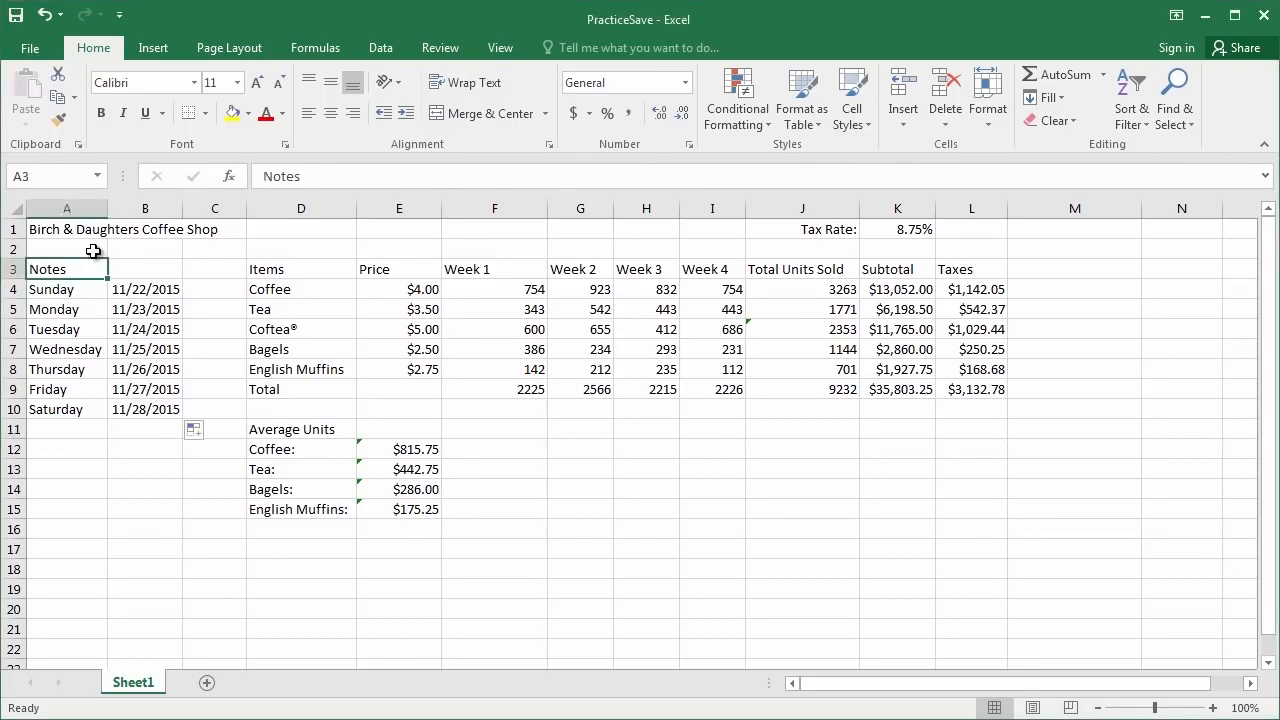
left_click(96, 229)
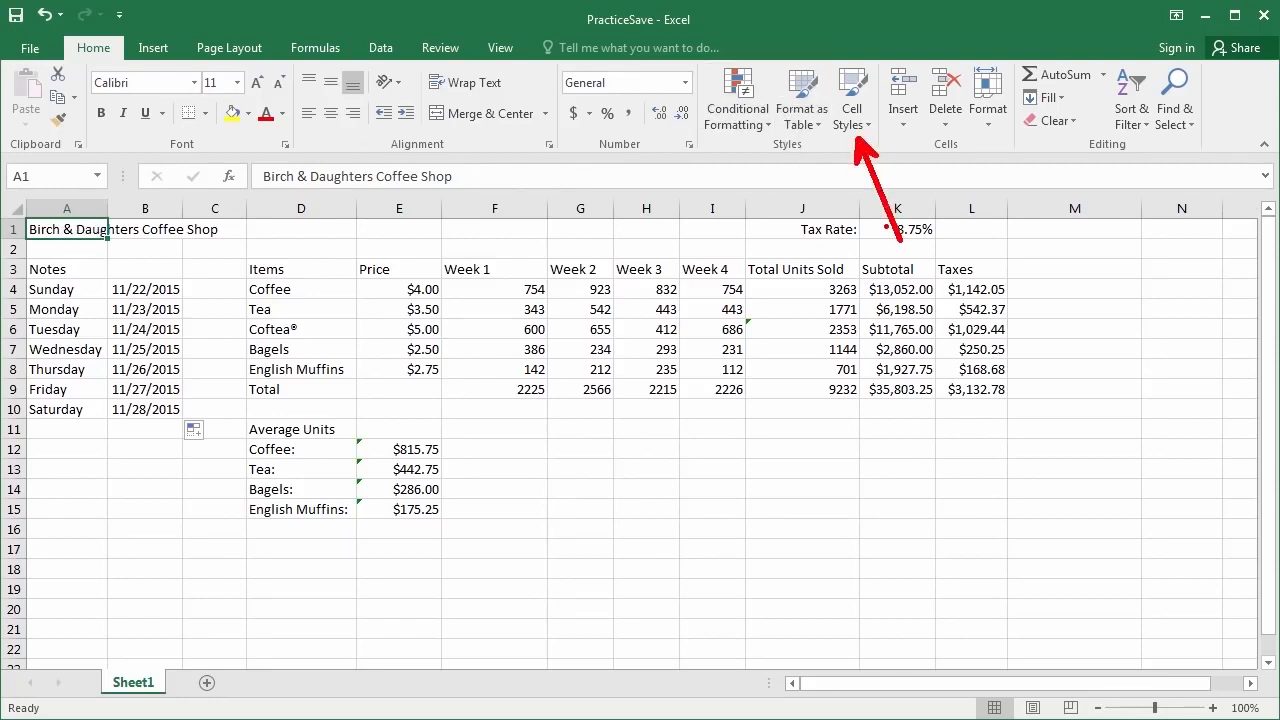
left_click(856, 117)
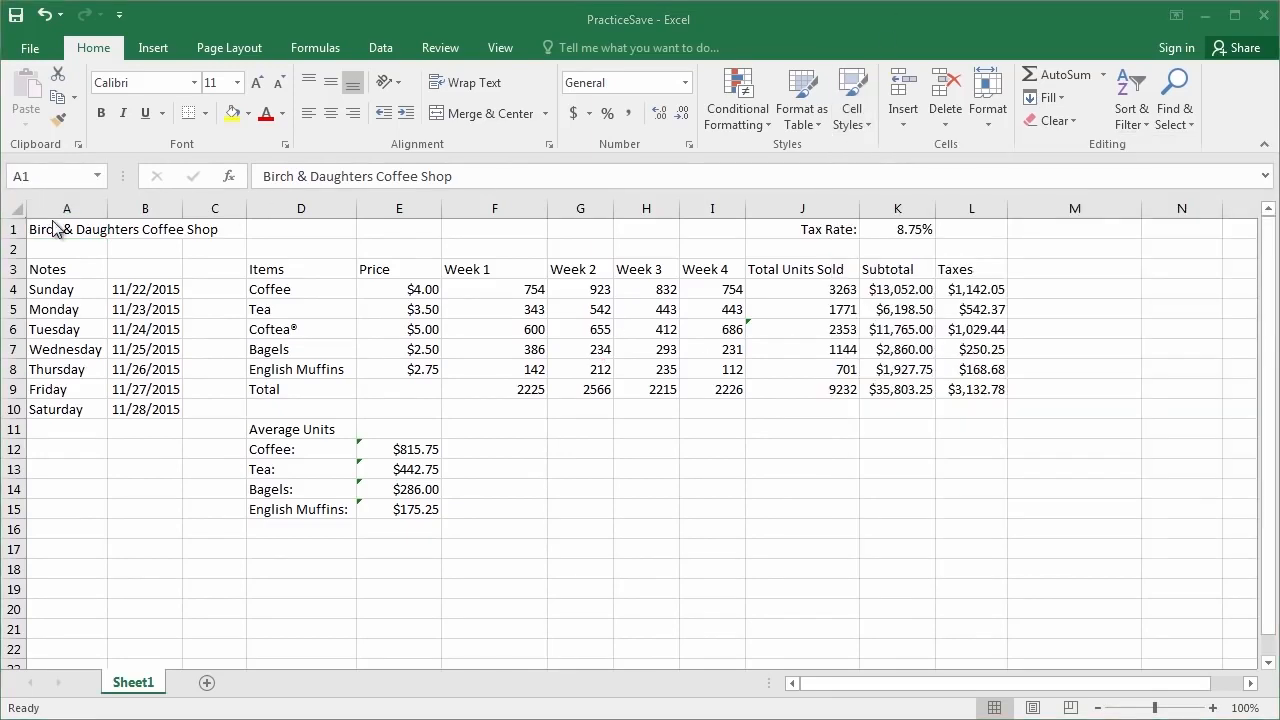
left_click(58, 231)
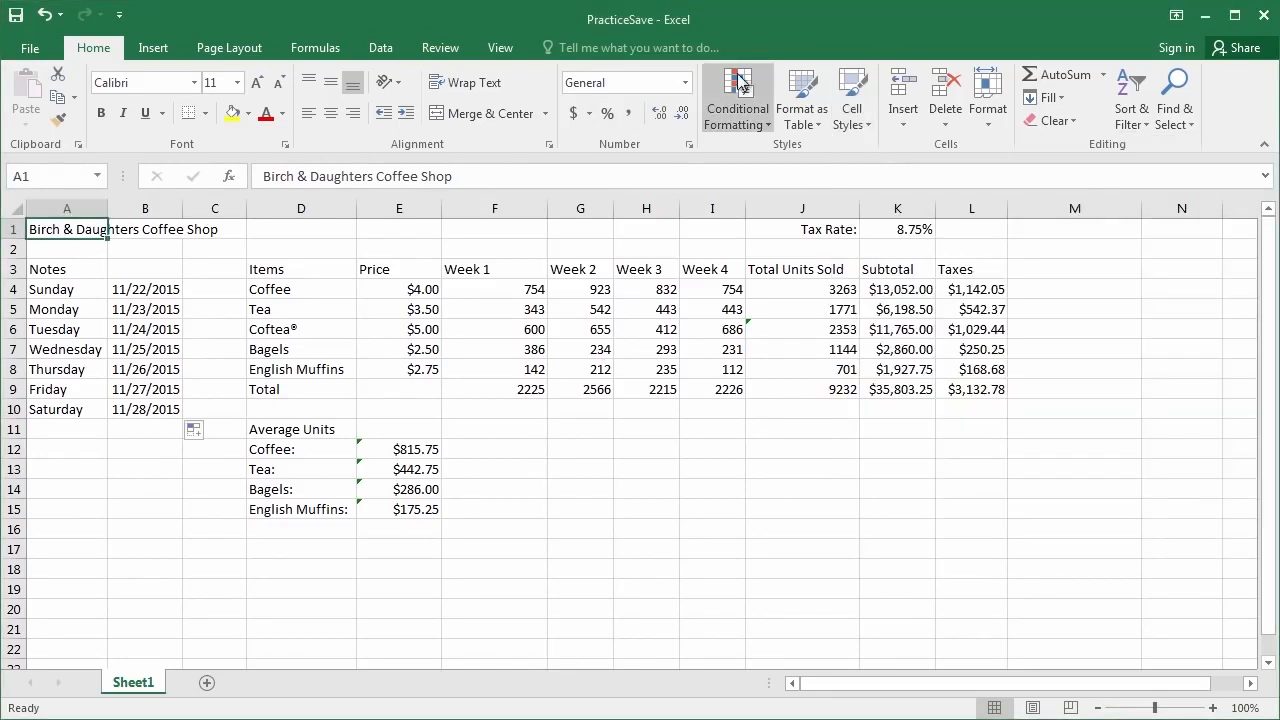
left_click(865, 119)
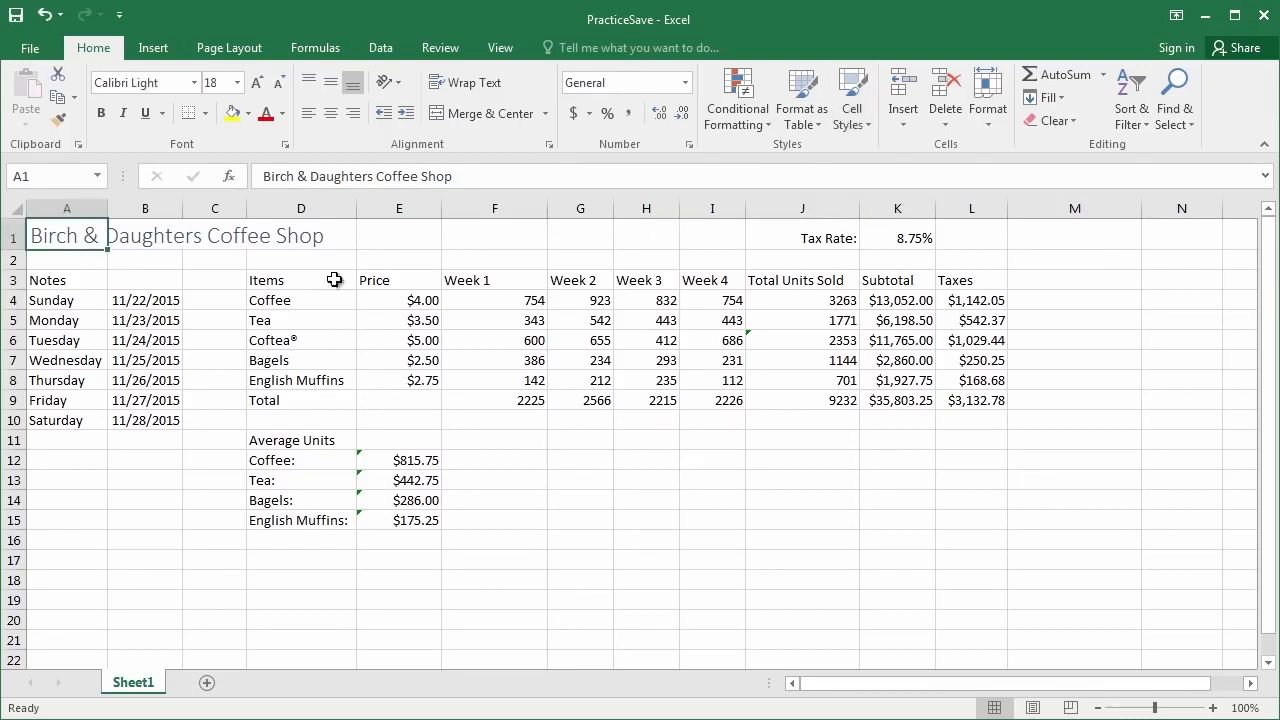
left_click(60, 259)
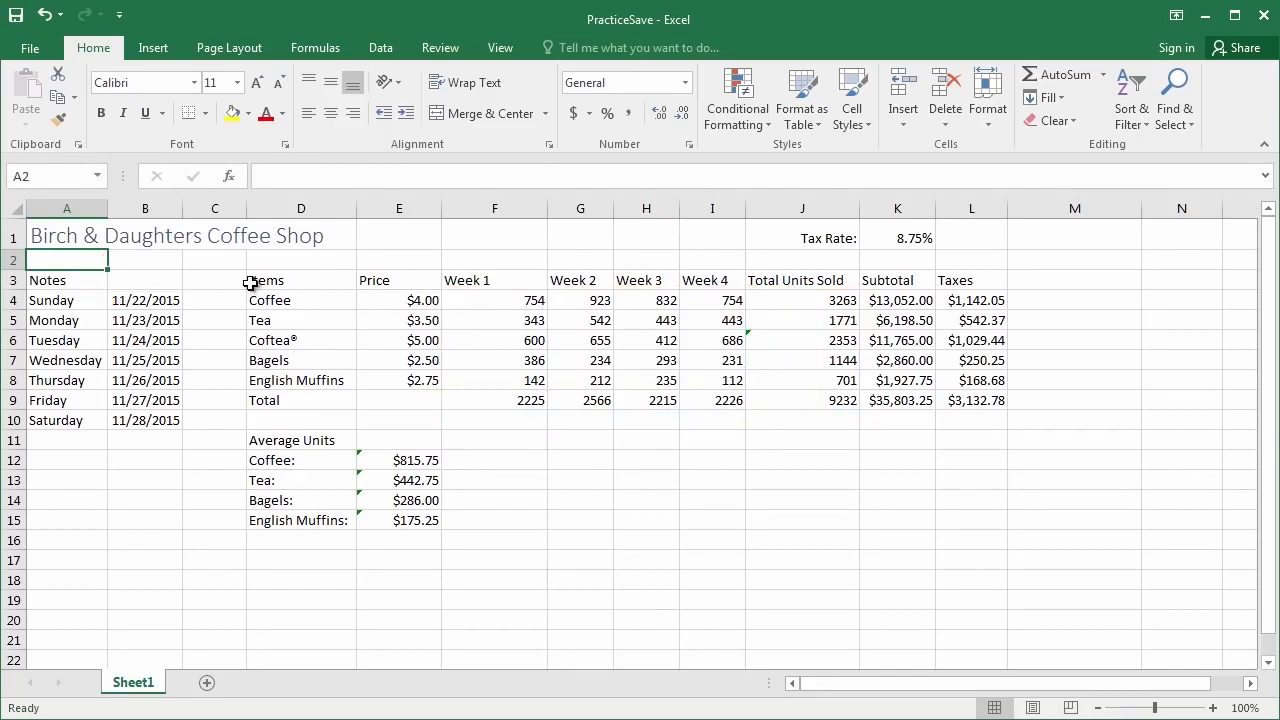
Step: Apply the Heading 3 cell style to the table's column headings in D3:L3, from Items to Taxes
left_click_drag(266, 284, 947, 280)
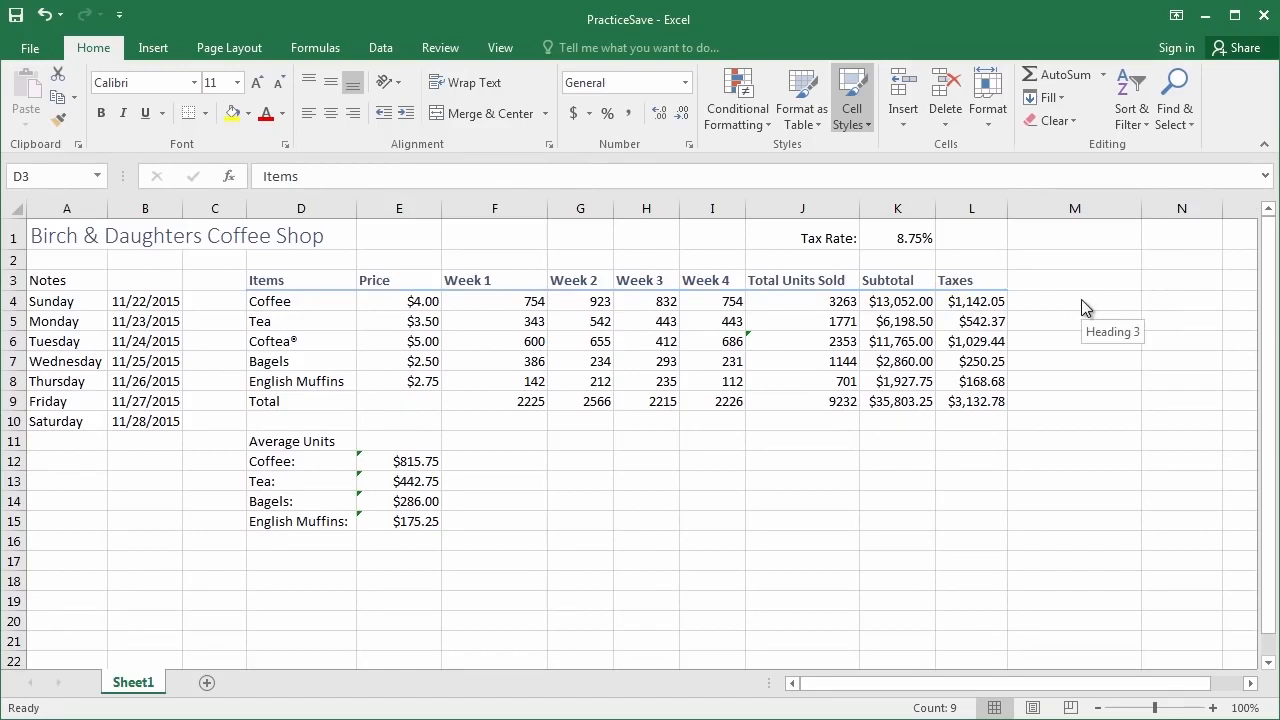
left_click(1081, 299)
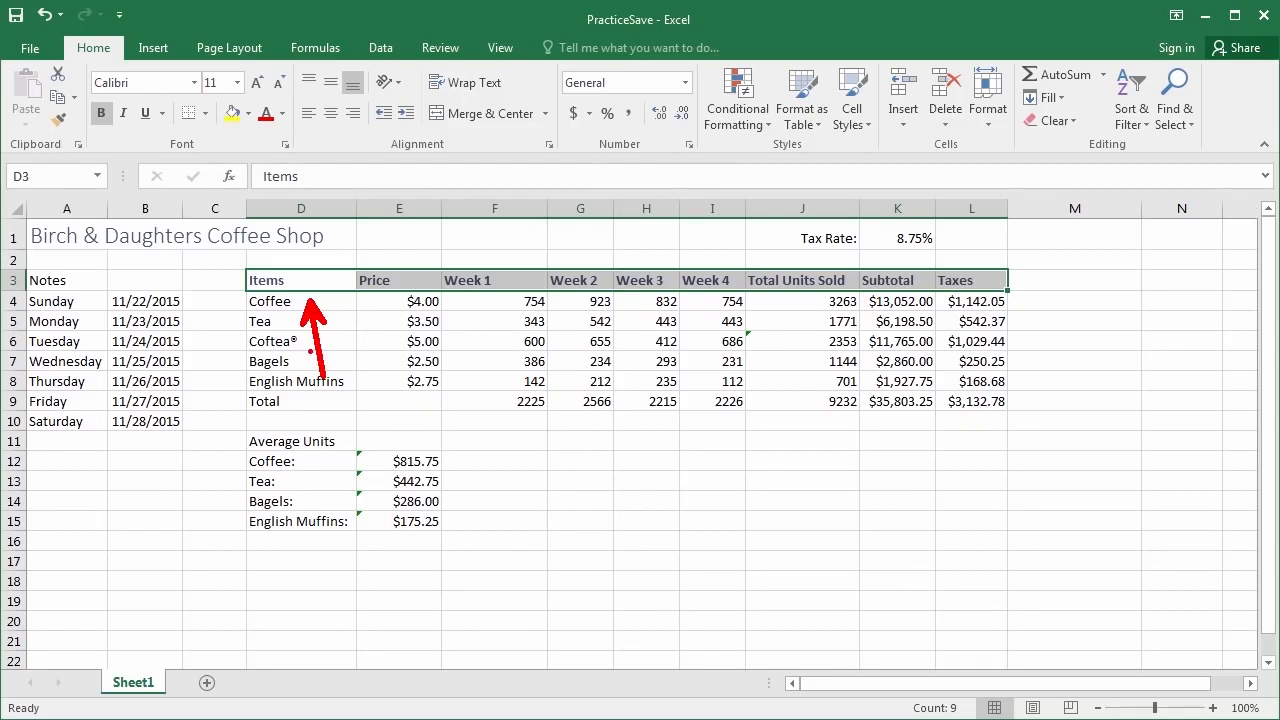
left_click(510, 321)
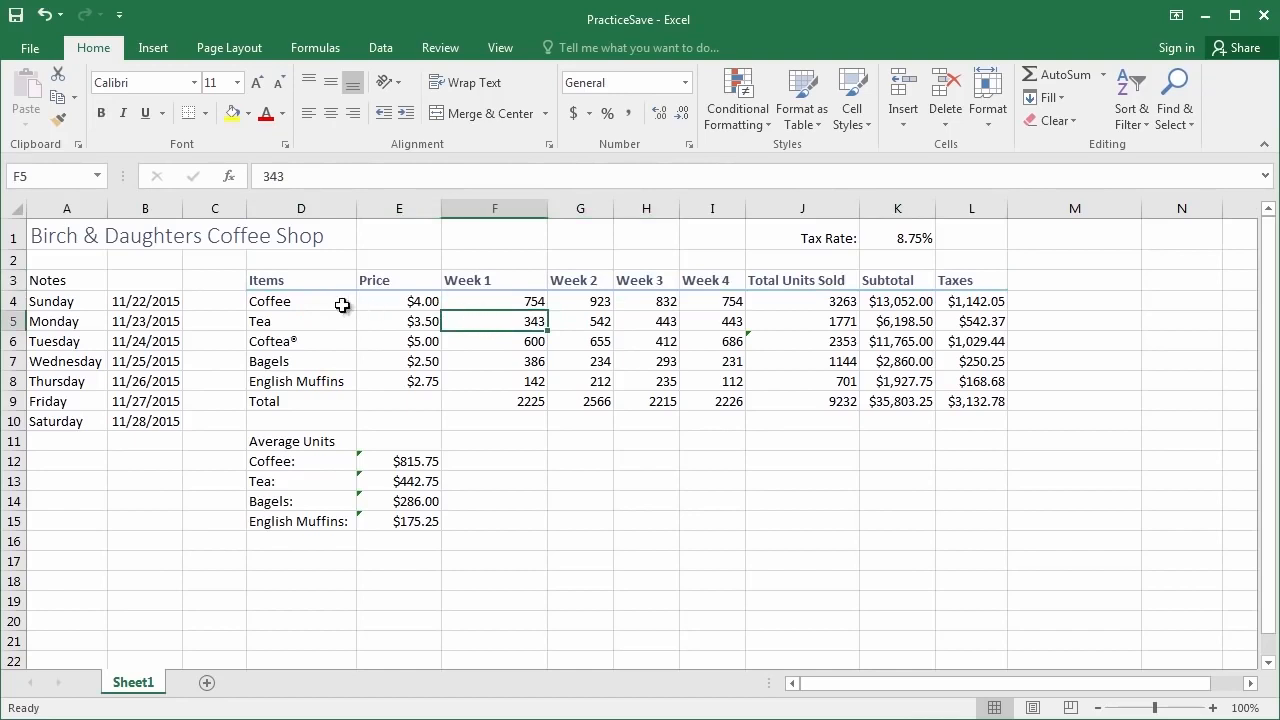
Step: Apply the bold, borderless heading cell style to the item names in D4:D8, from Coffee to English Muffins
left_click_drag(303, 301, 337, 374)
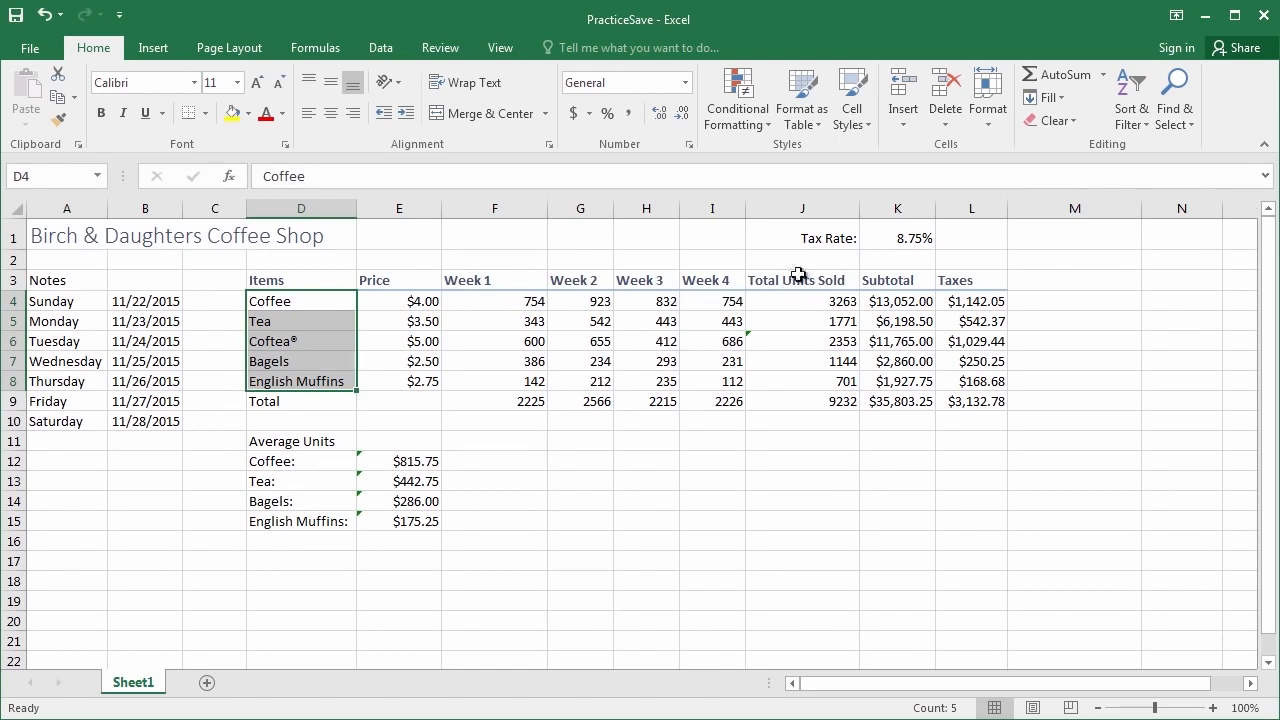
left_click(856, 135)
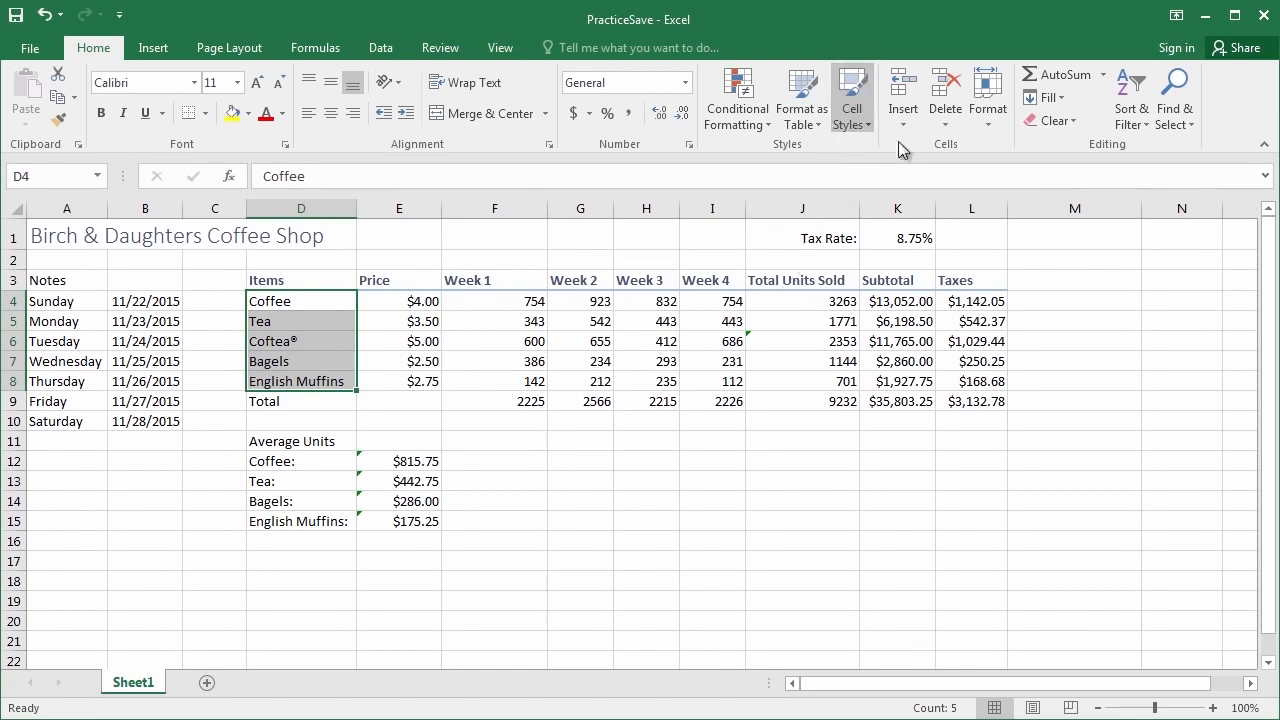
left_click(1190, 296)
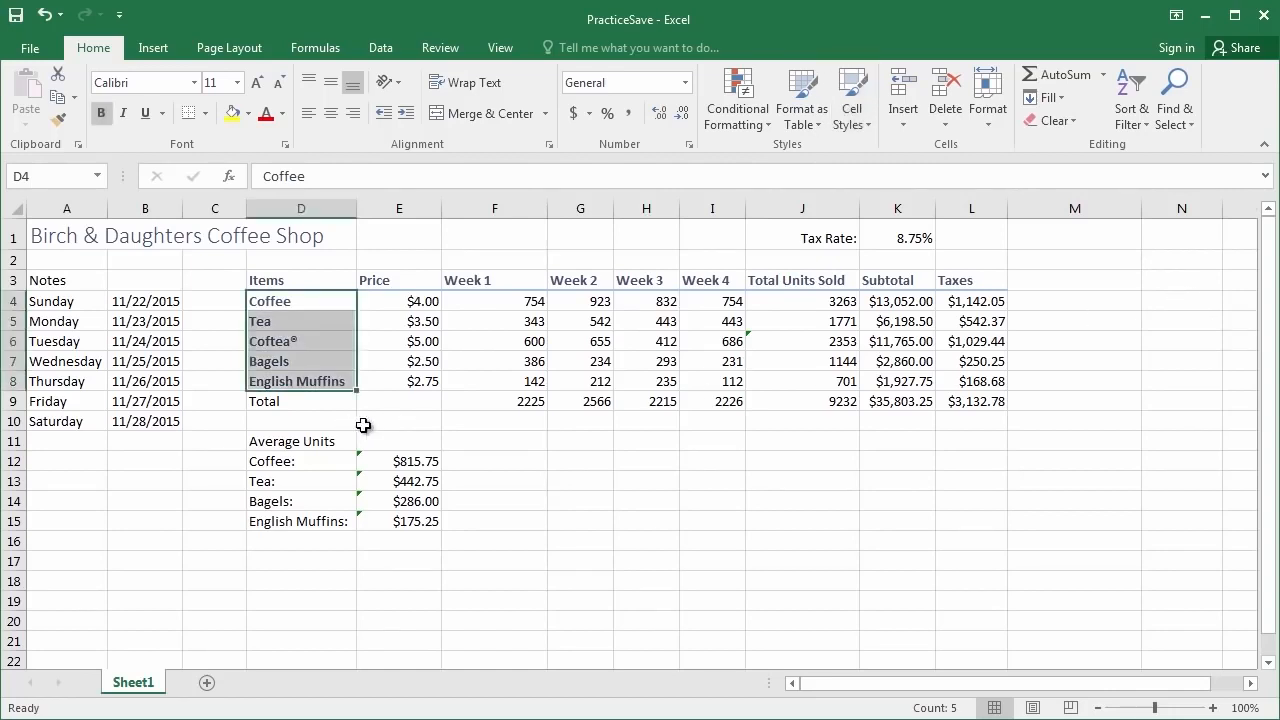
left_click(650, 418)
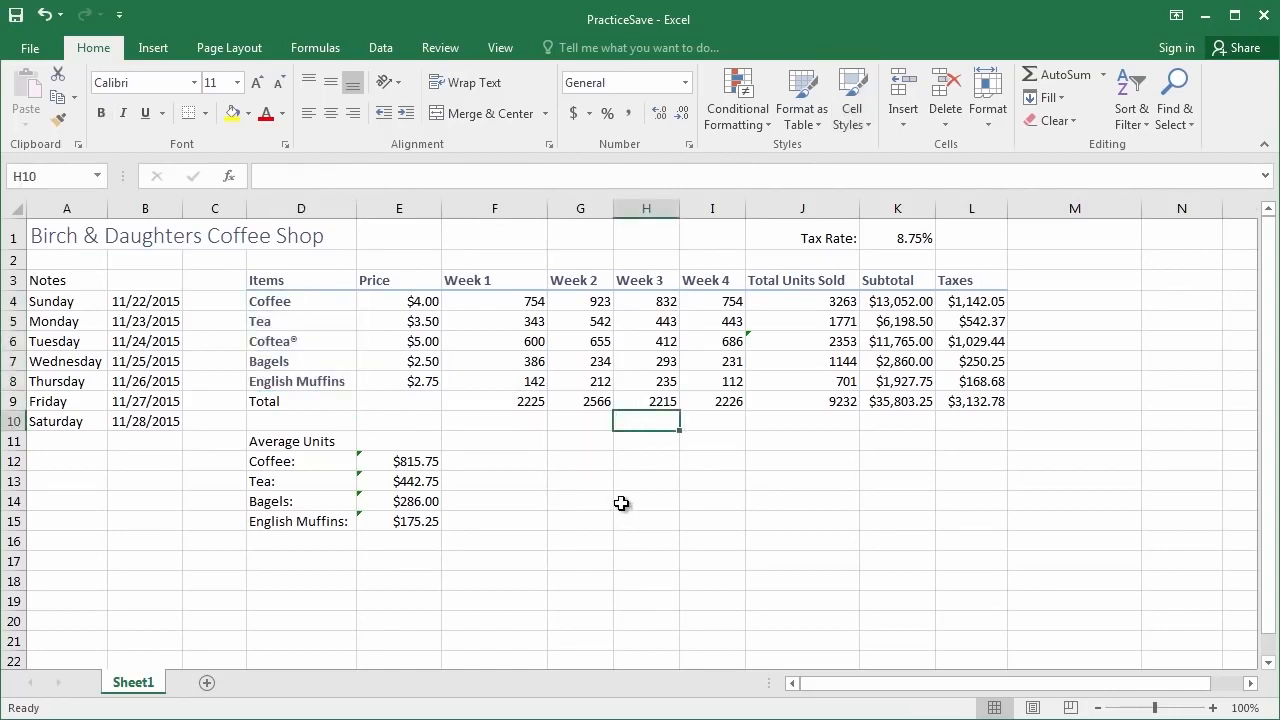
left_click_drag(277, 284, 929, 283)
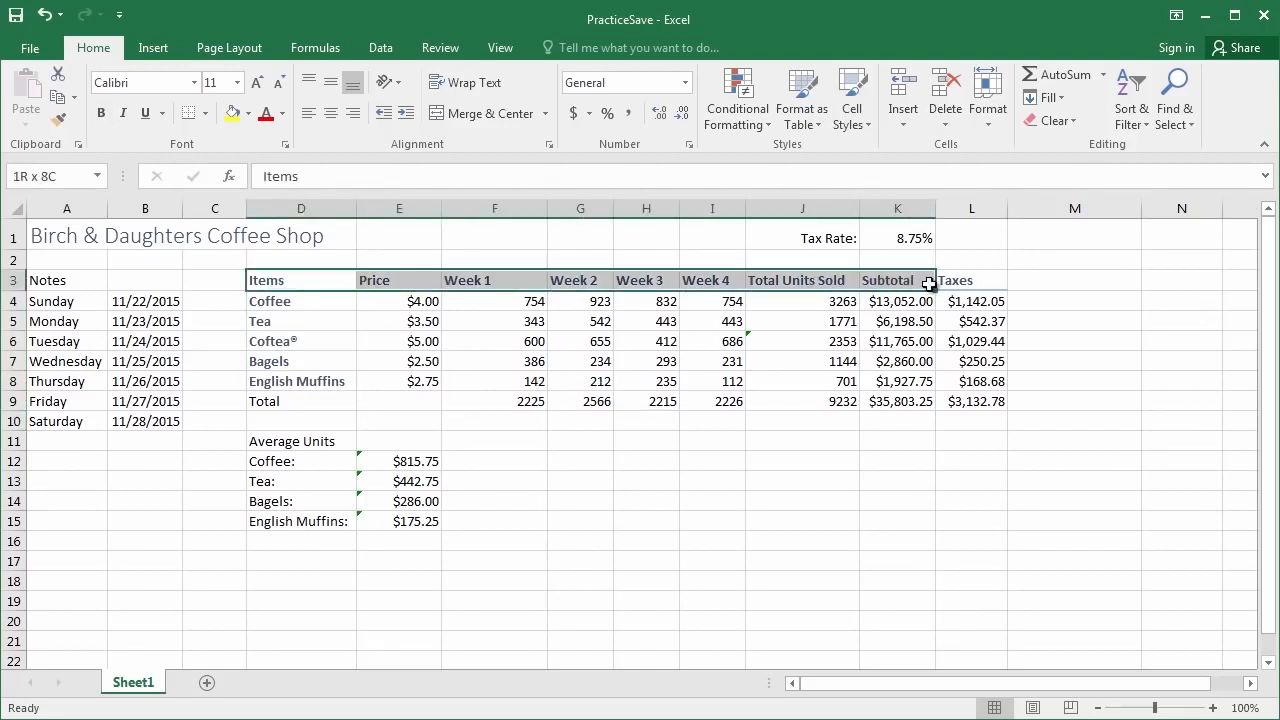
left_click_drag(290, 305, 283, 378)
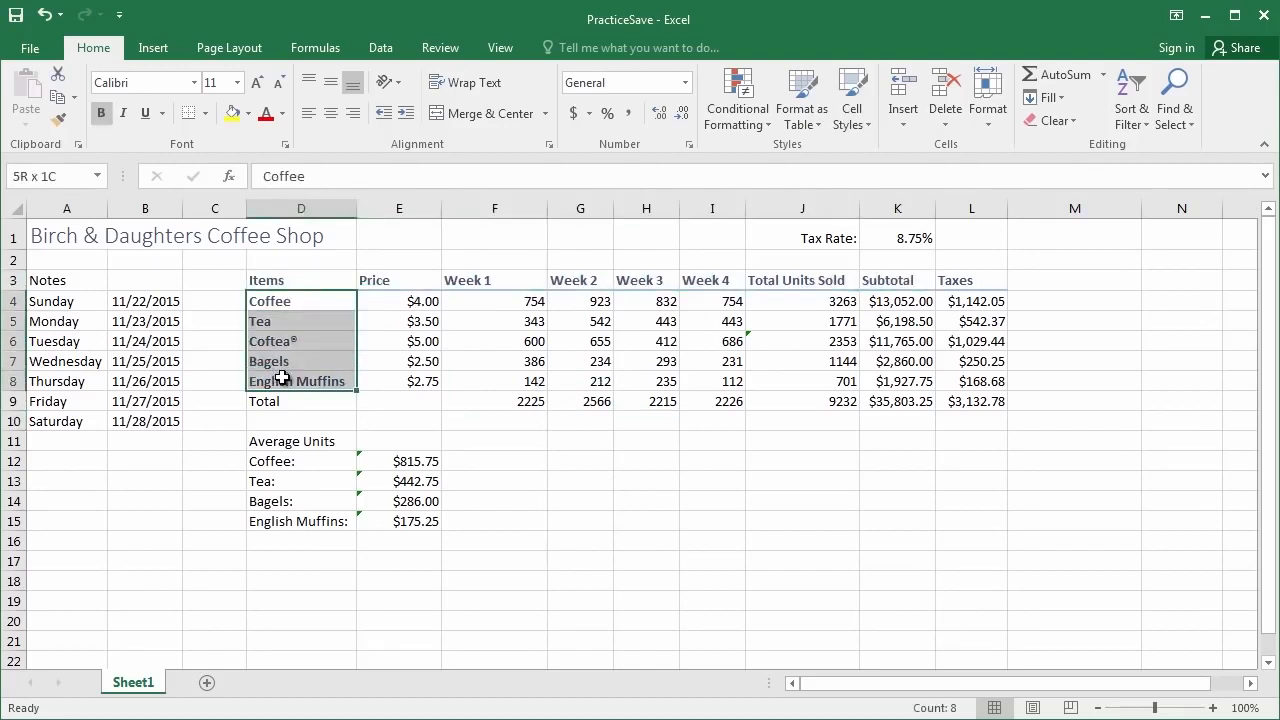
left_click(530, 460)
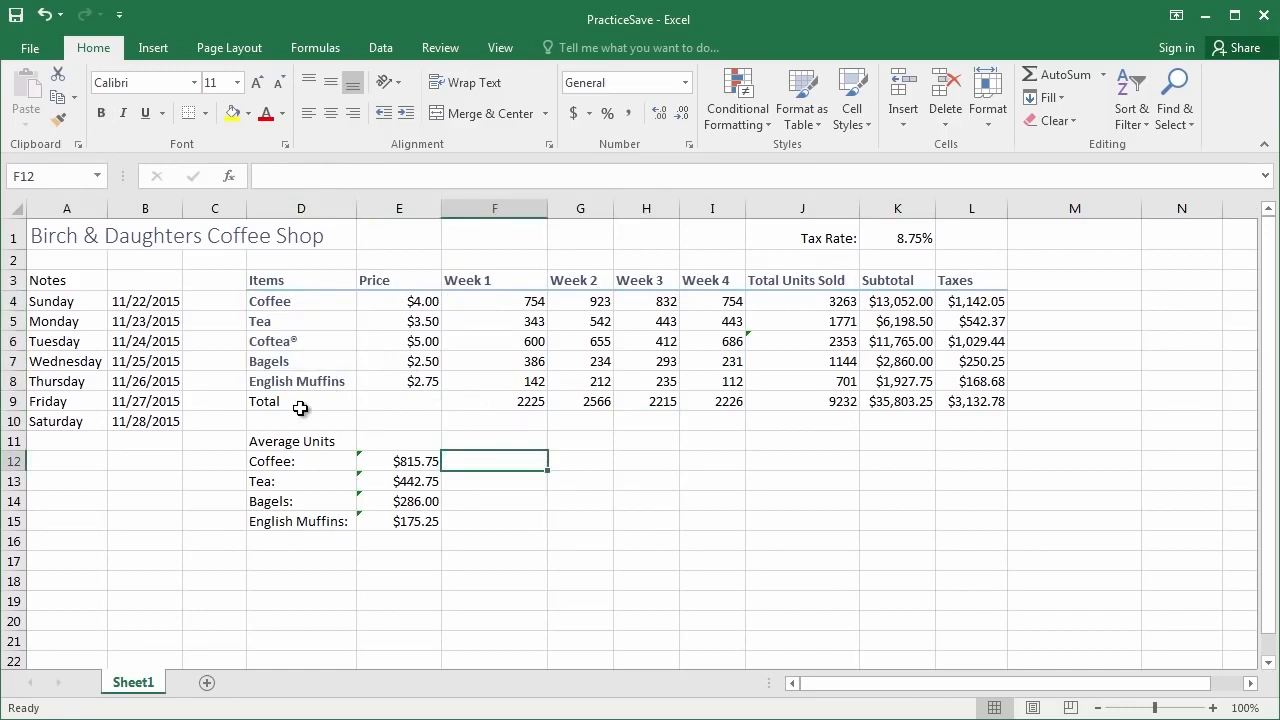
Step: Apply the Total cell style to the Total row in D9:L9
left_click_drag(290, 405, 953, 405)
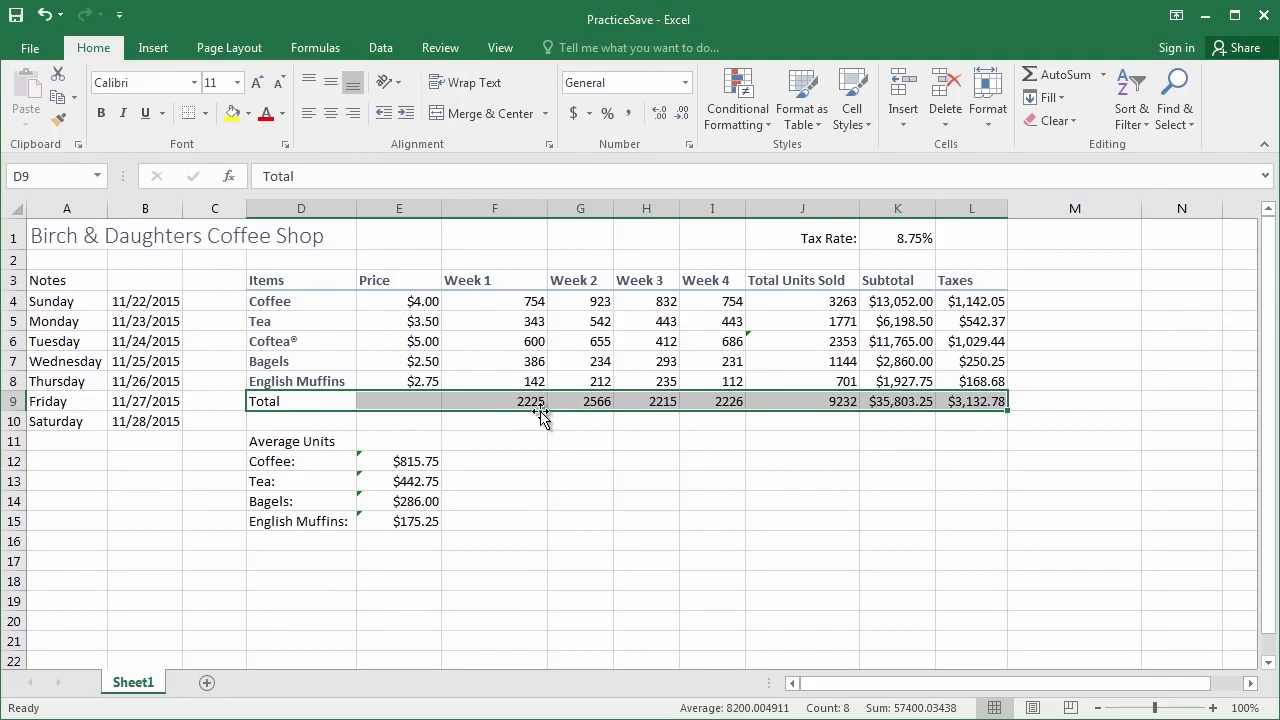
left_click(854, 123)
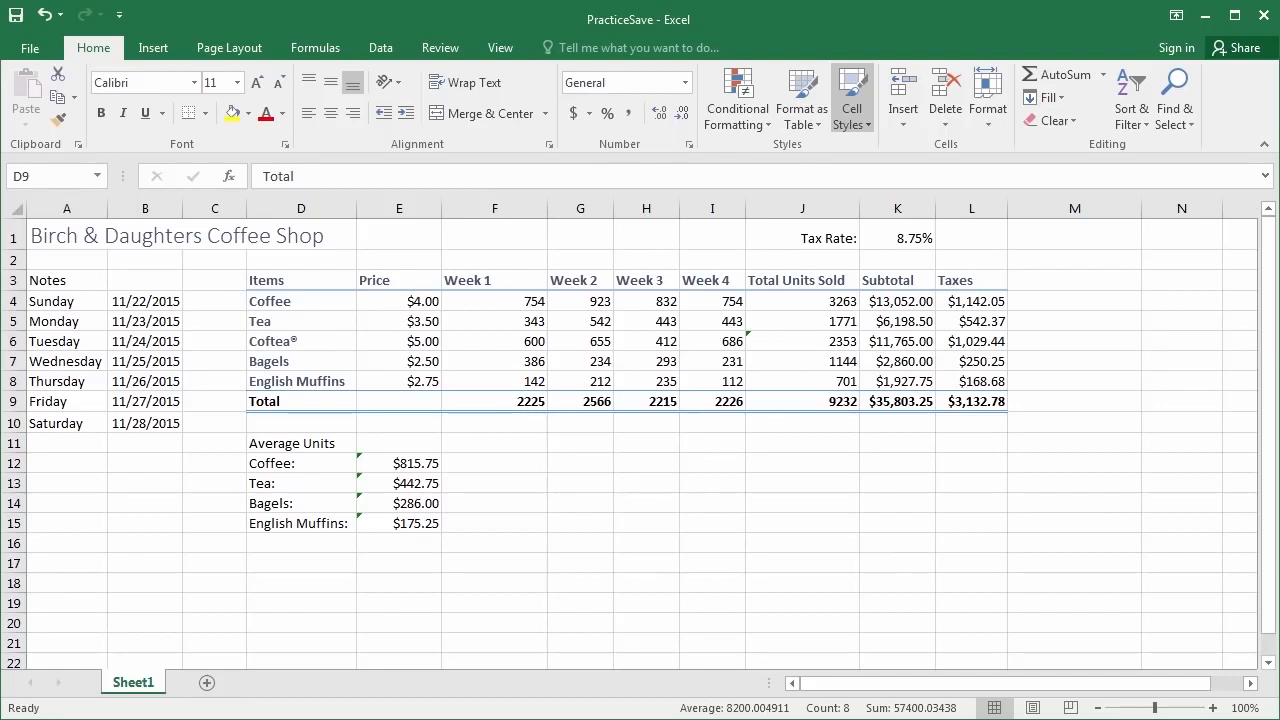
left_click(645, 440)
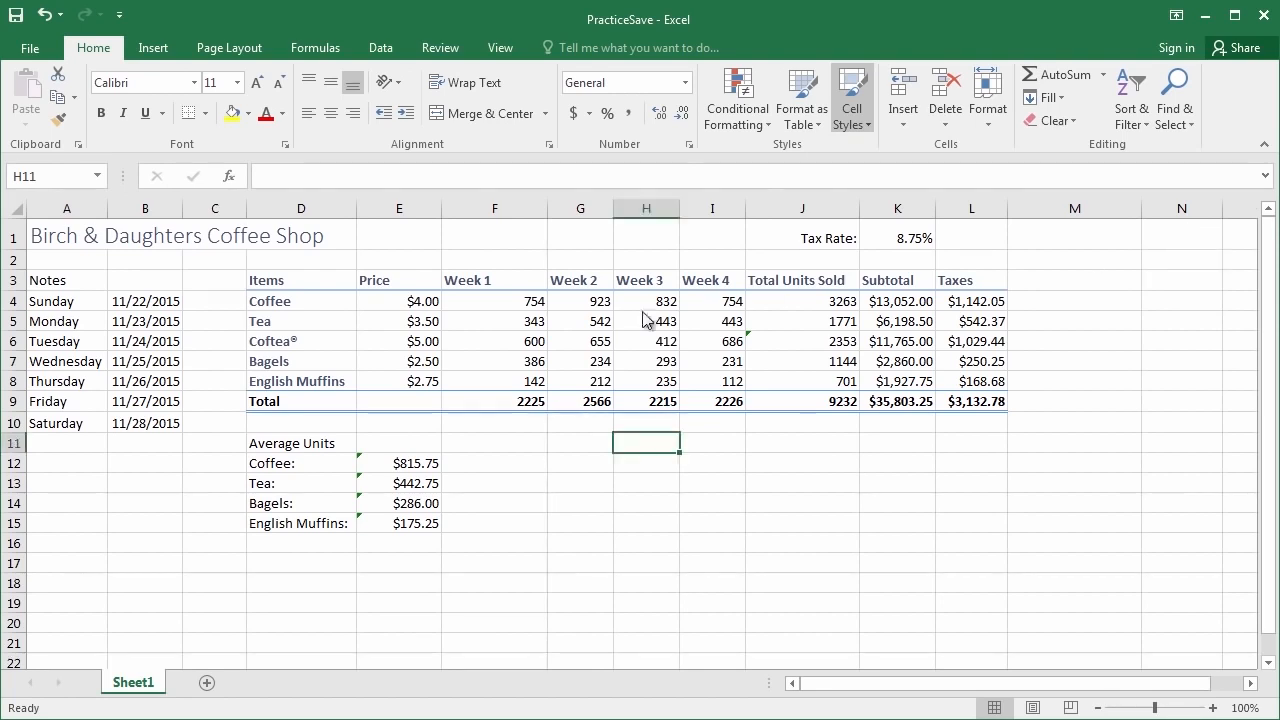
Step: Apply the Input cell style to the weekly unit figures in F4:I8, from Week 1 to Week 4
left_click_drag(489, 307, 711, 376)
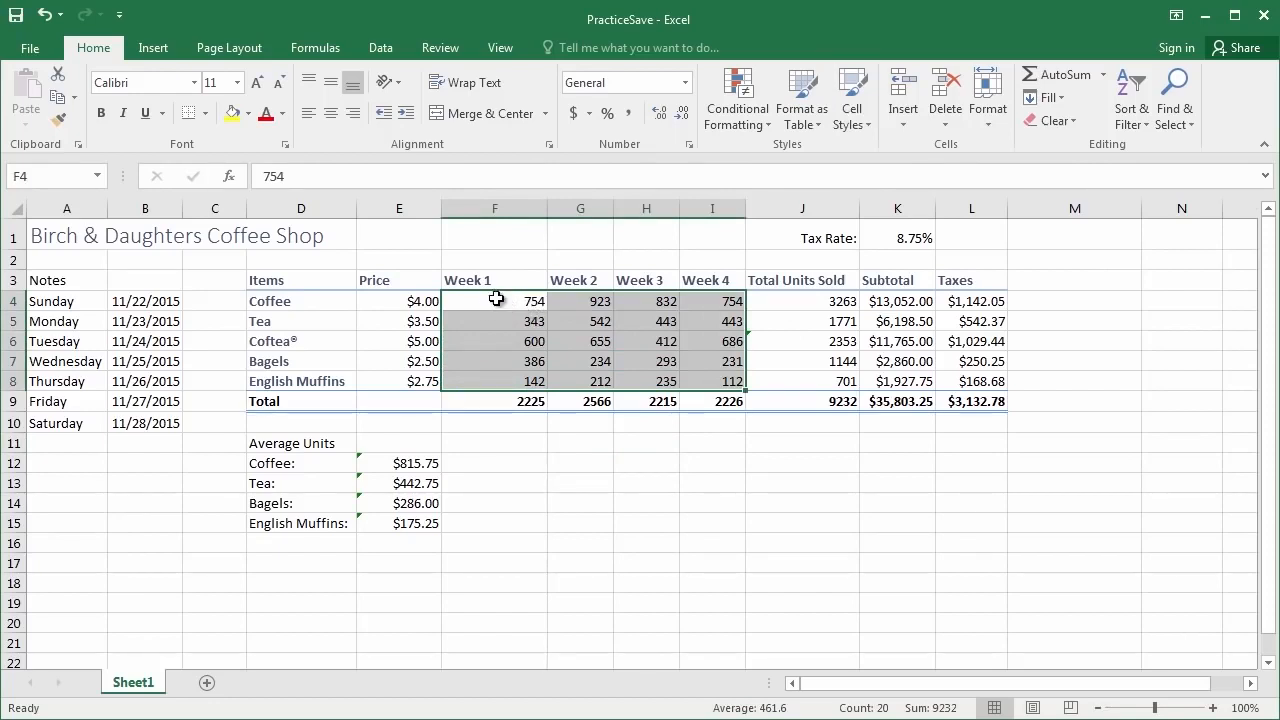
left_click(852, 112)
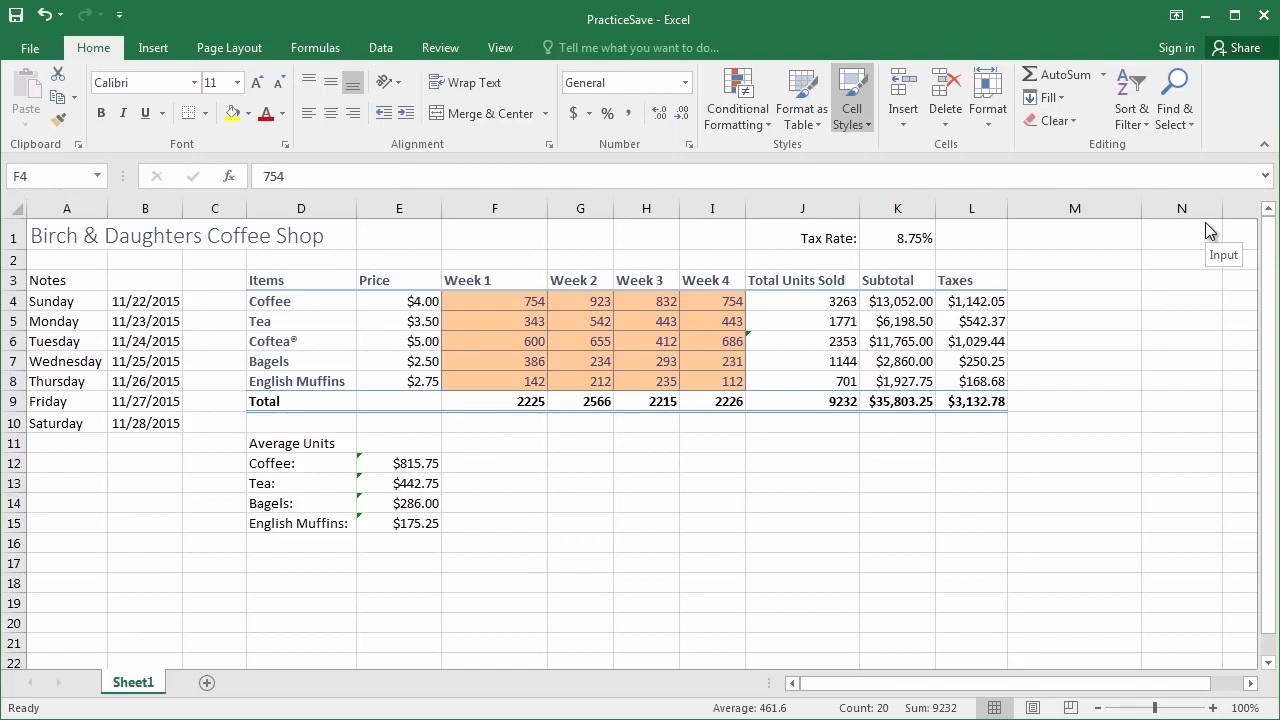
left_click(1207, 230)
Step: Apply the Output cell style to the calculated values in J4:L8, from Total Units Sold to Taxes
left_click_drag(817, 299, 962, 374)
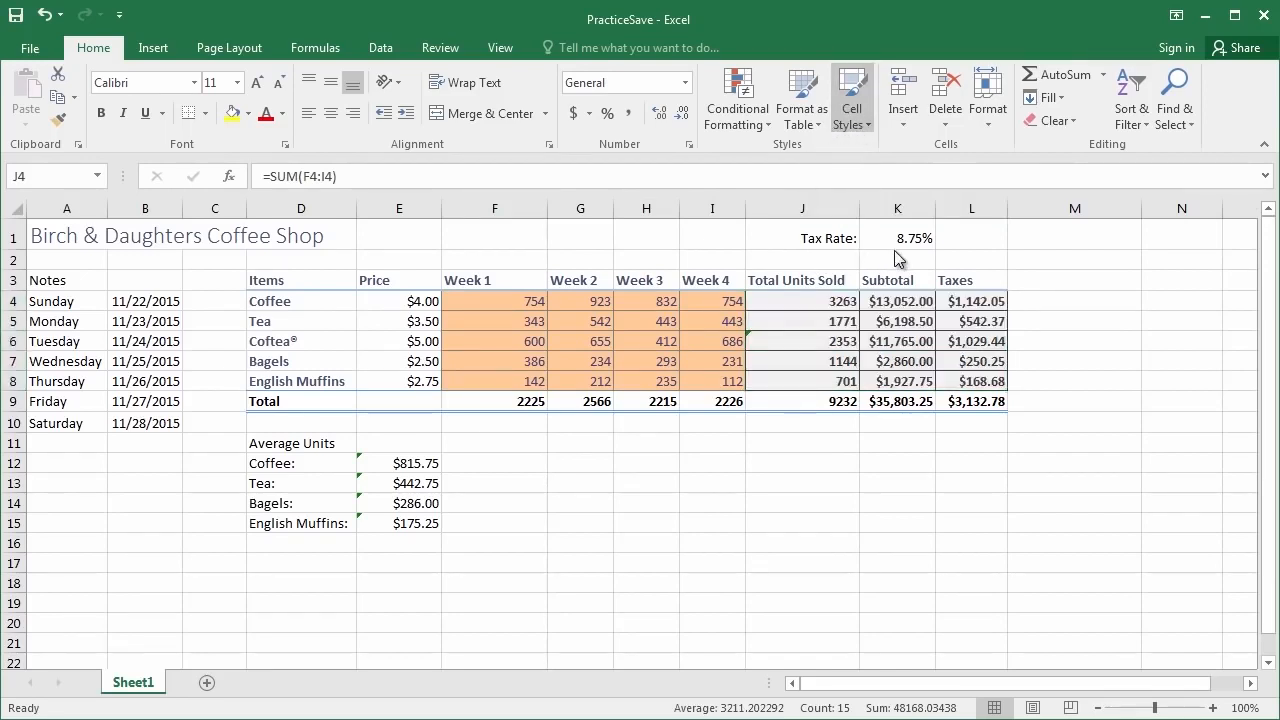
key("ctrl+b")
left_click(1137, 320)
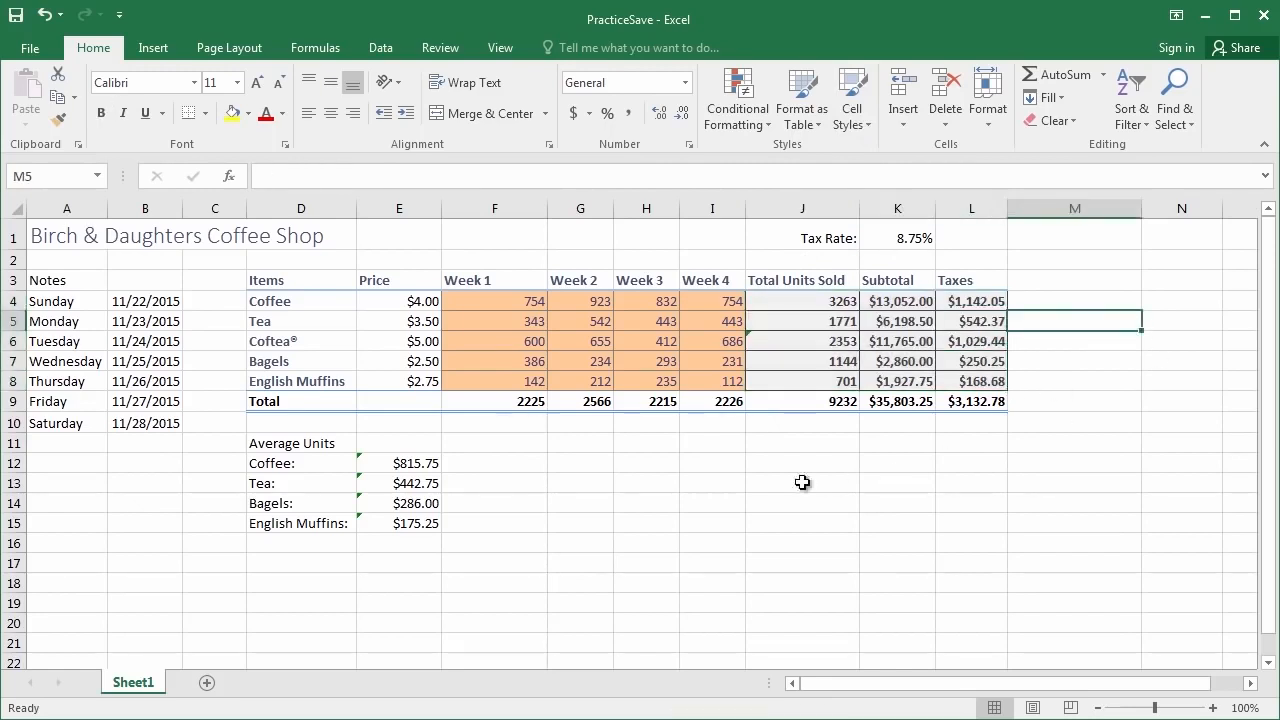
Step: Review the available cell styles, including the Normal, Data and Model, Titles and Headings, and Themed Cell Styles options
left_click(668, 343)
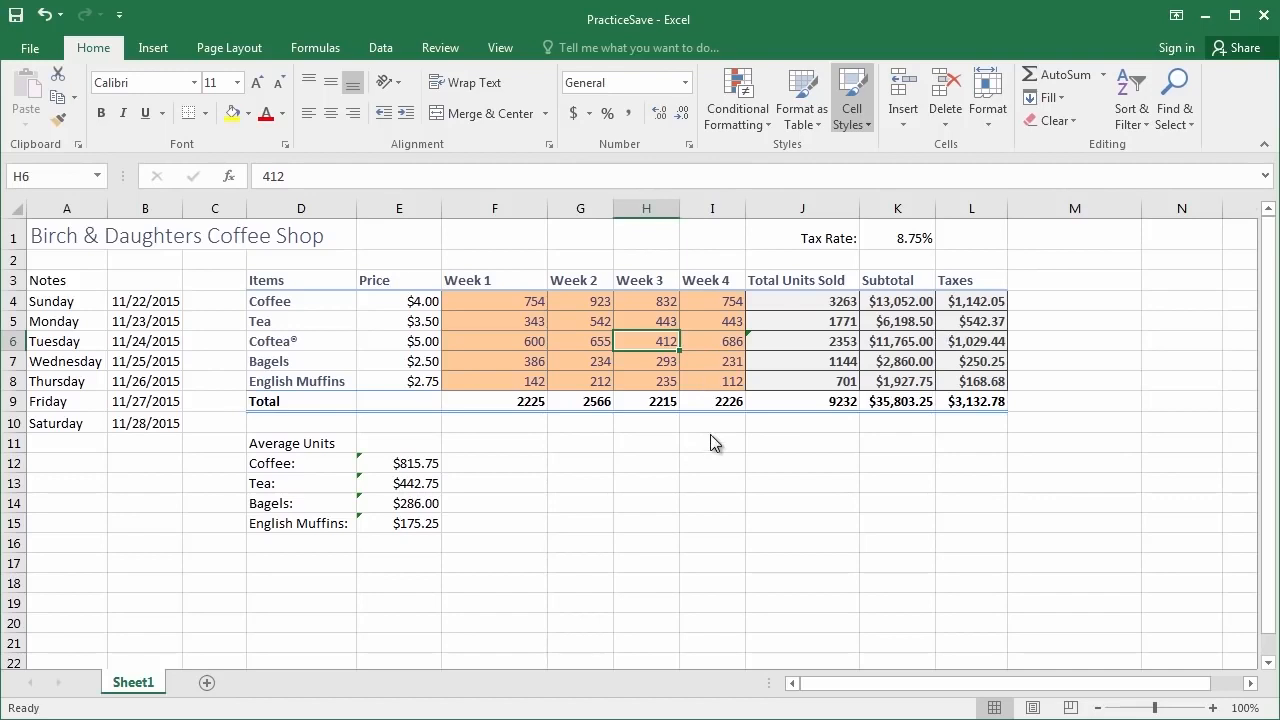
key("ctrl+2")
mouse_move(830, 186)
left_mouse_down()
mouse_move(888, 272)
mouse_move(1279, 456)
mouse_move(1279, 445)
left_mouse_up()
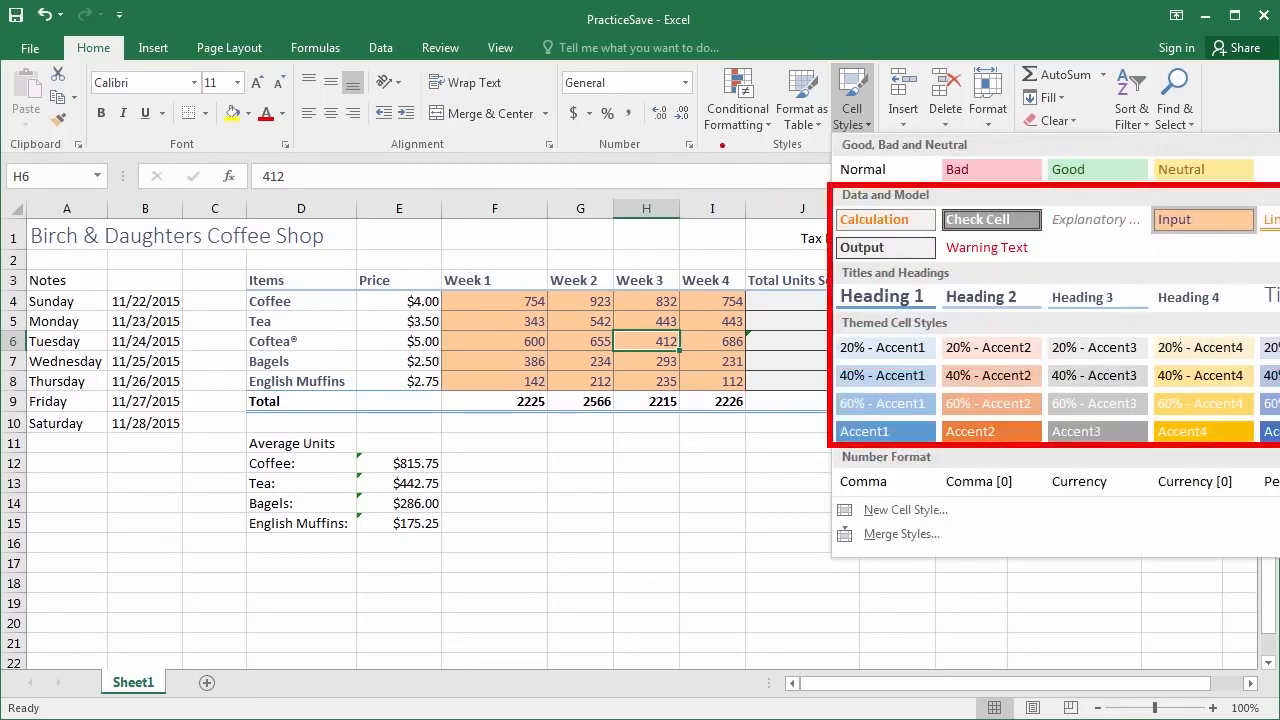
left_click_drag(831, 158, 640, 250)
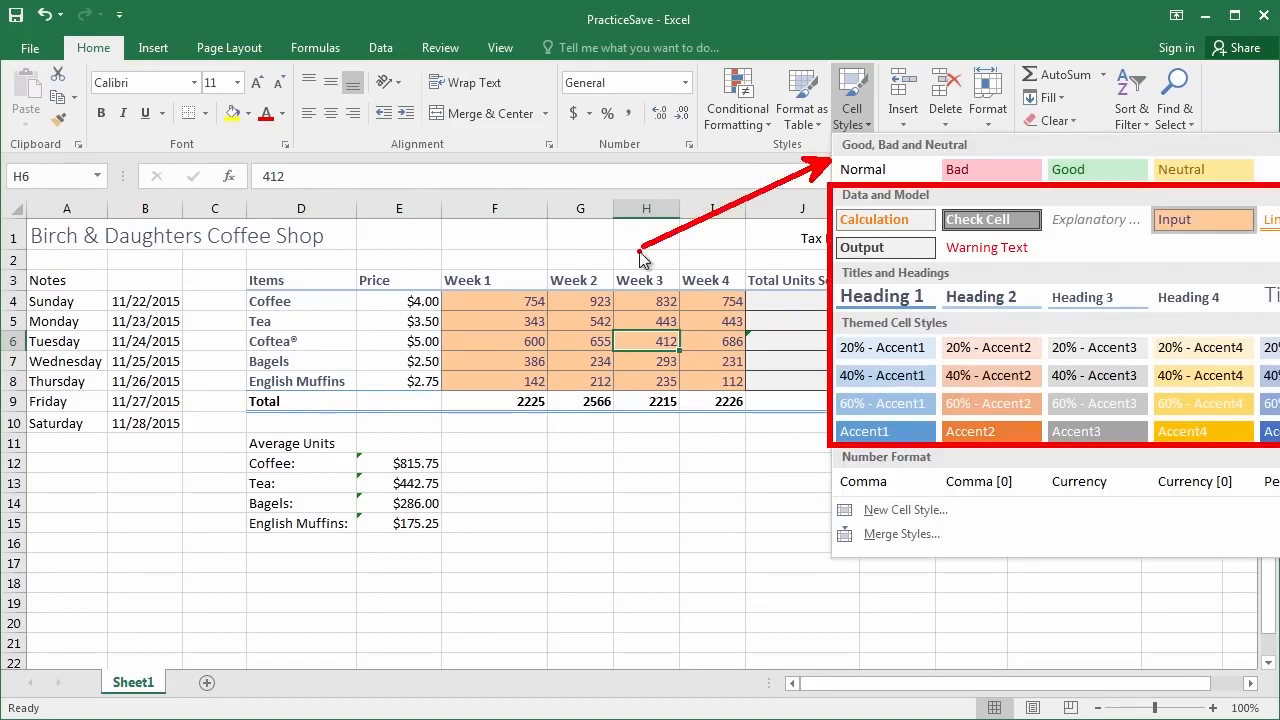
key("Escape")
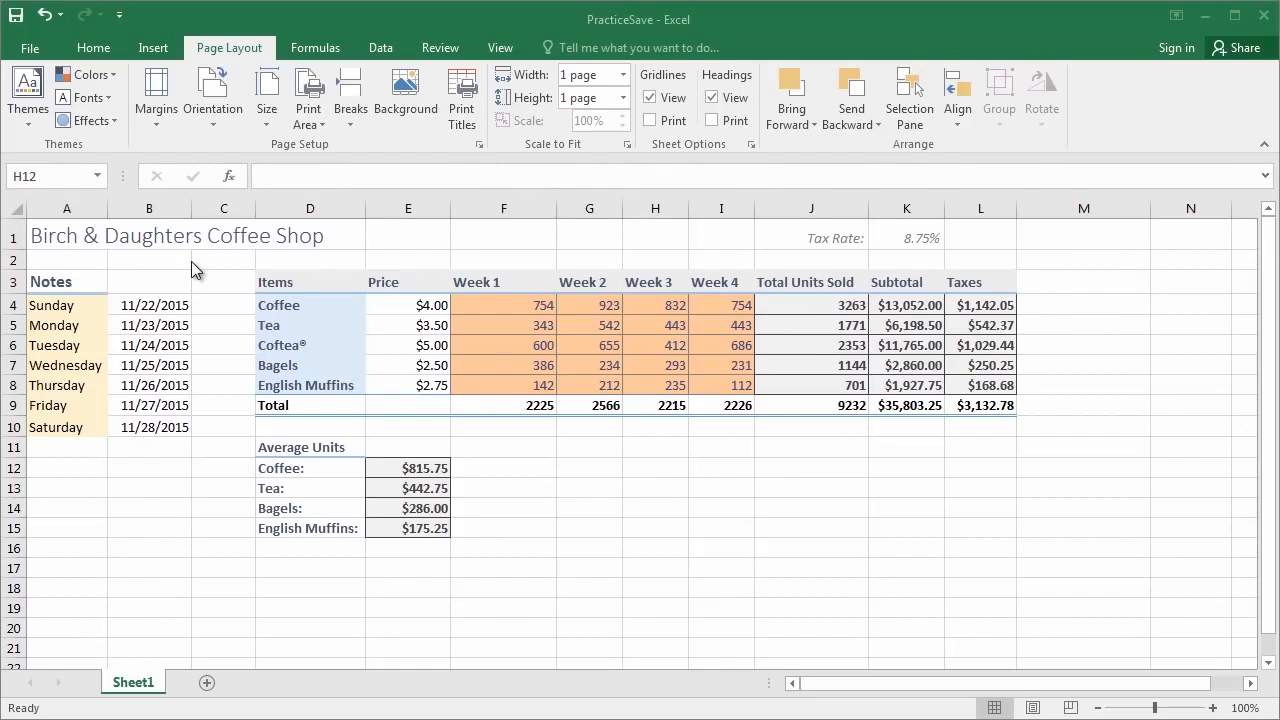
Step: Preview the document themes, apply the Ion theme to the workbook, and switch the theme fonts to Calibri
left_click(94, 48)
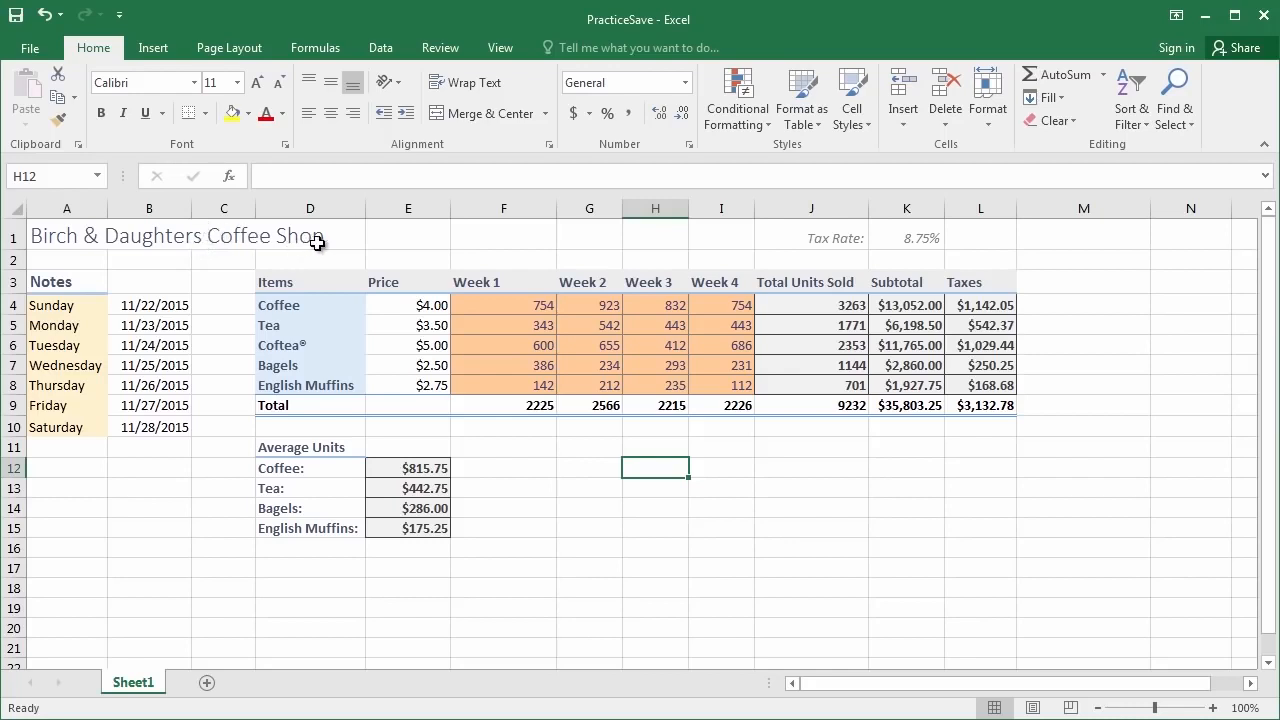
left_click(255, 56)
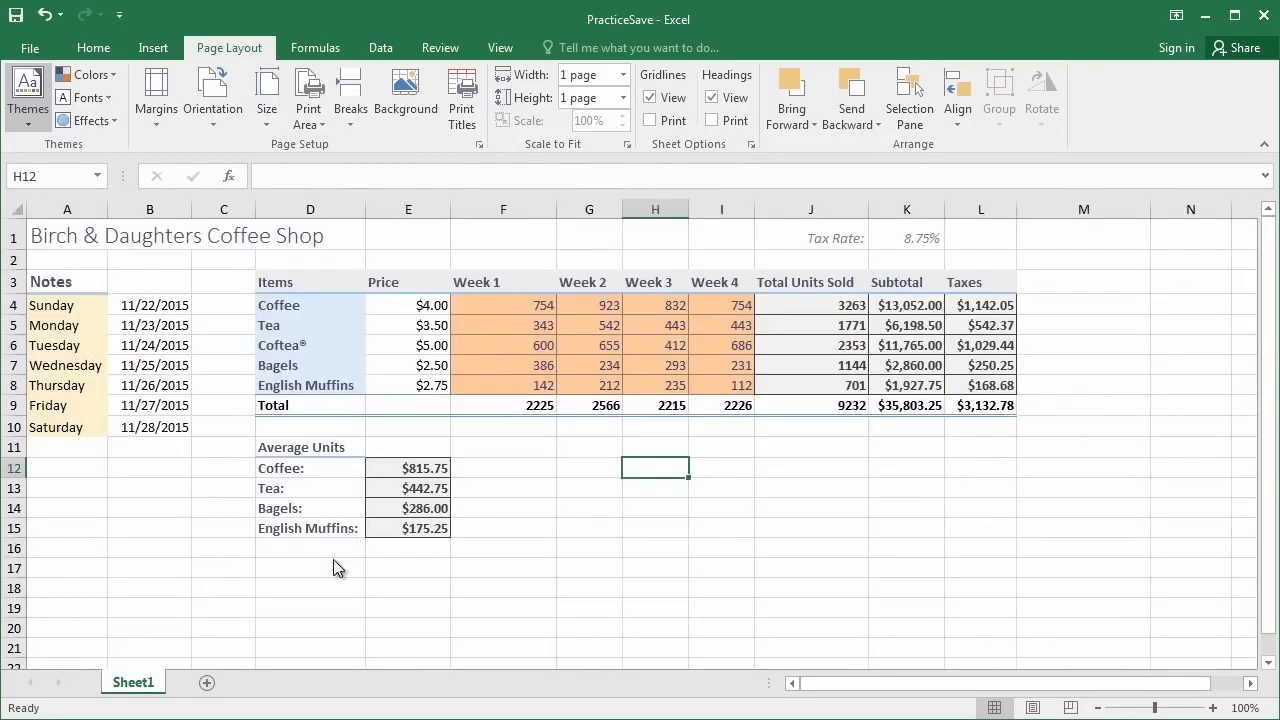
left_click_drag(339, 571, 657, 232)
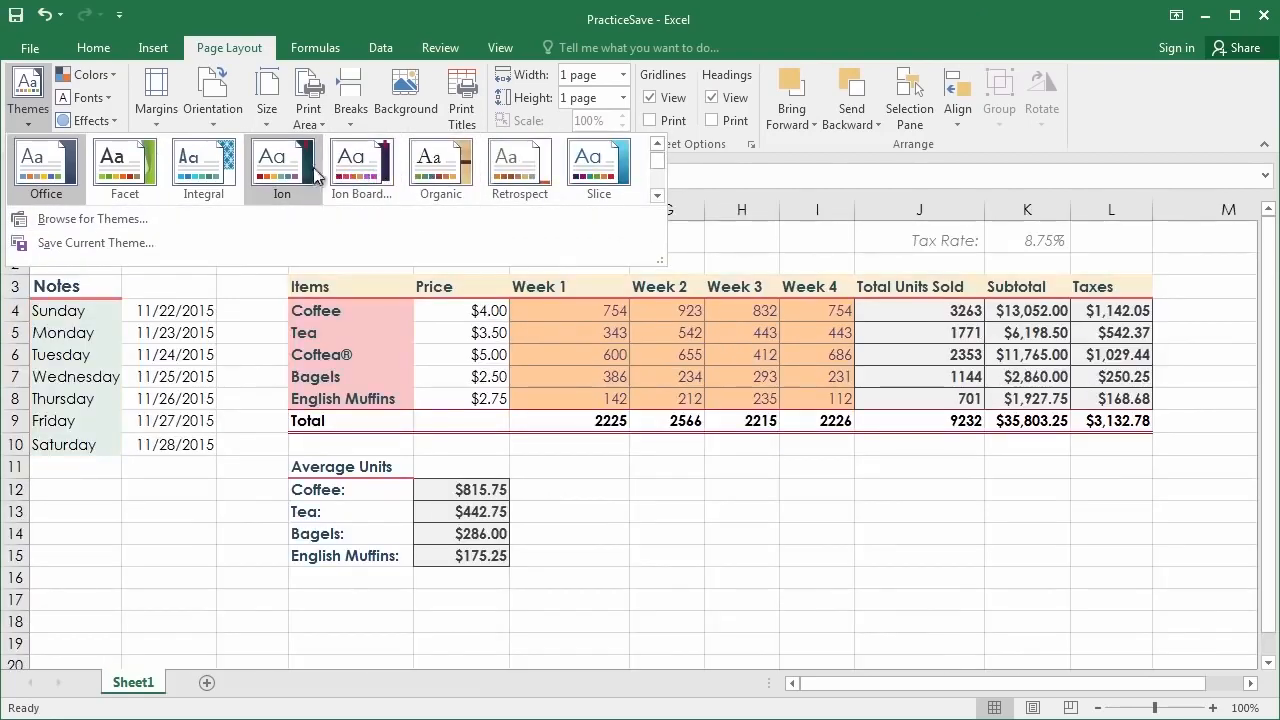
scroll(281, 170, "down", 1)
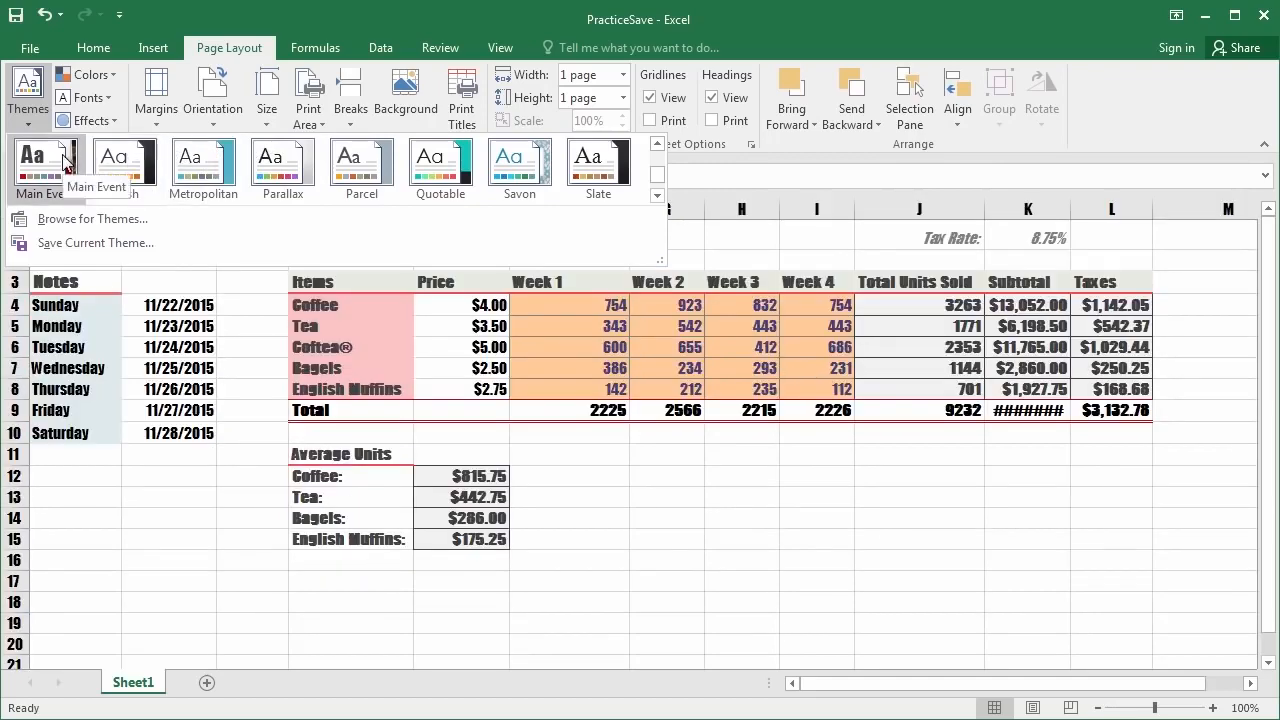
scroll(62, 168, "down", 1)
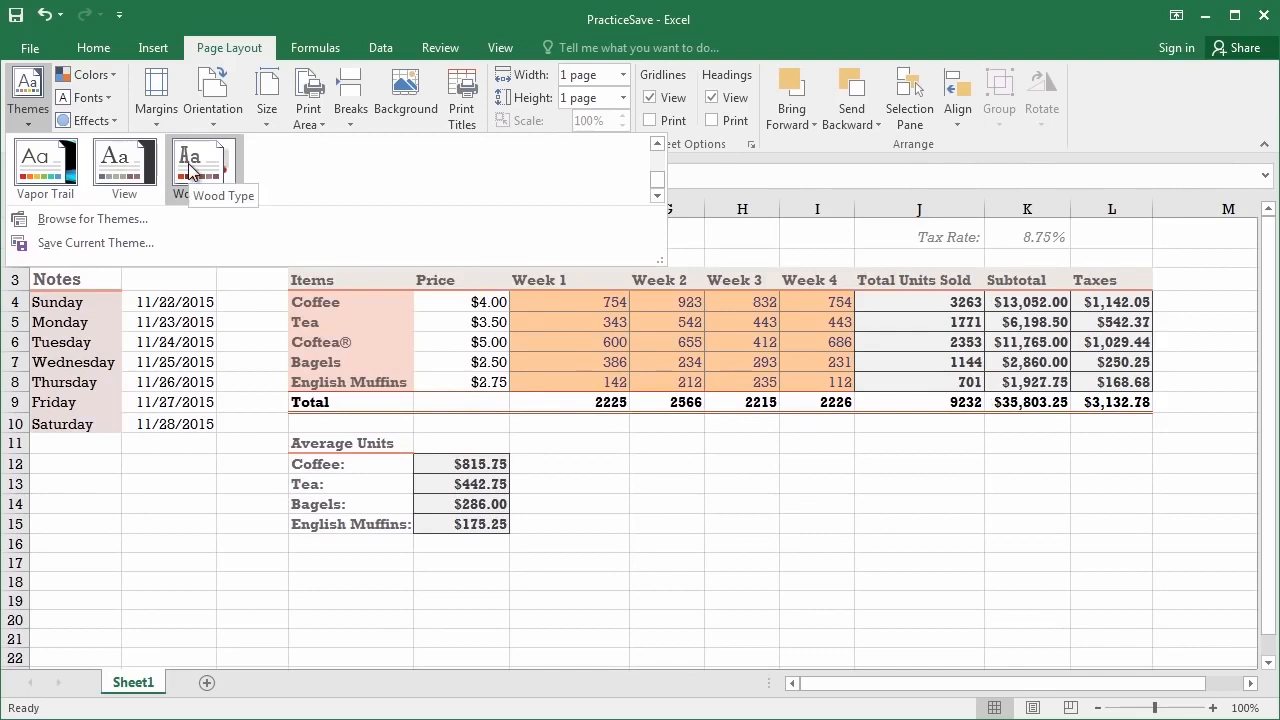
scroll(190, 168, "up", 1)
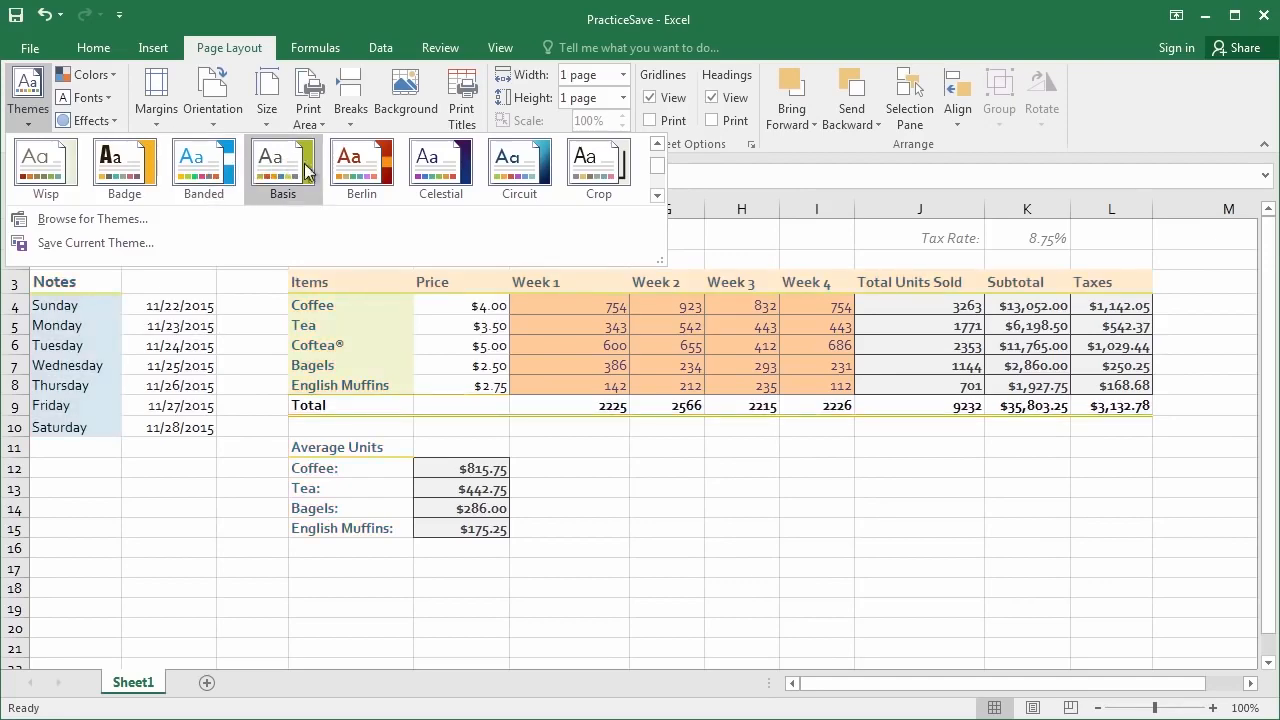
scroll(352, 178, "up", 1)
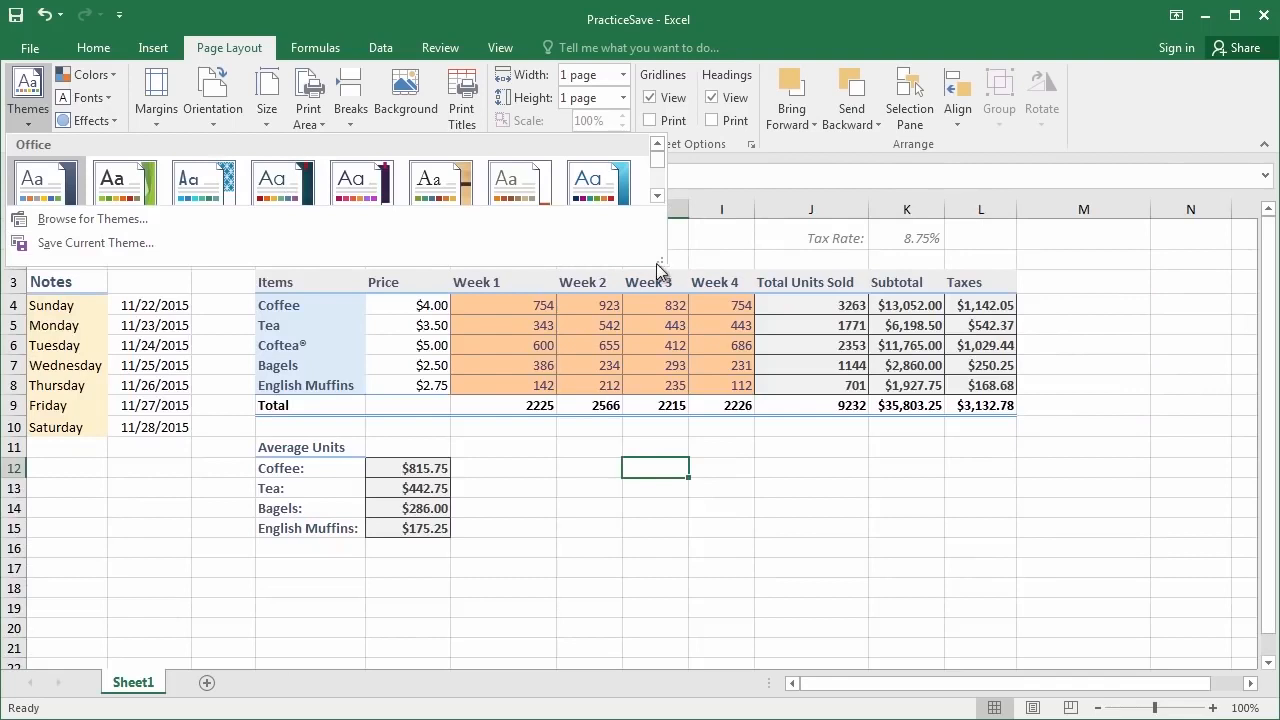
left_click_drag(660, 262, 663, 278)
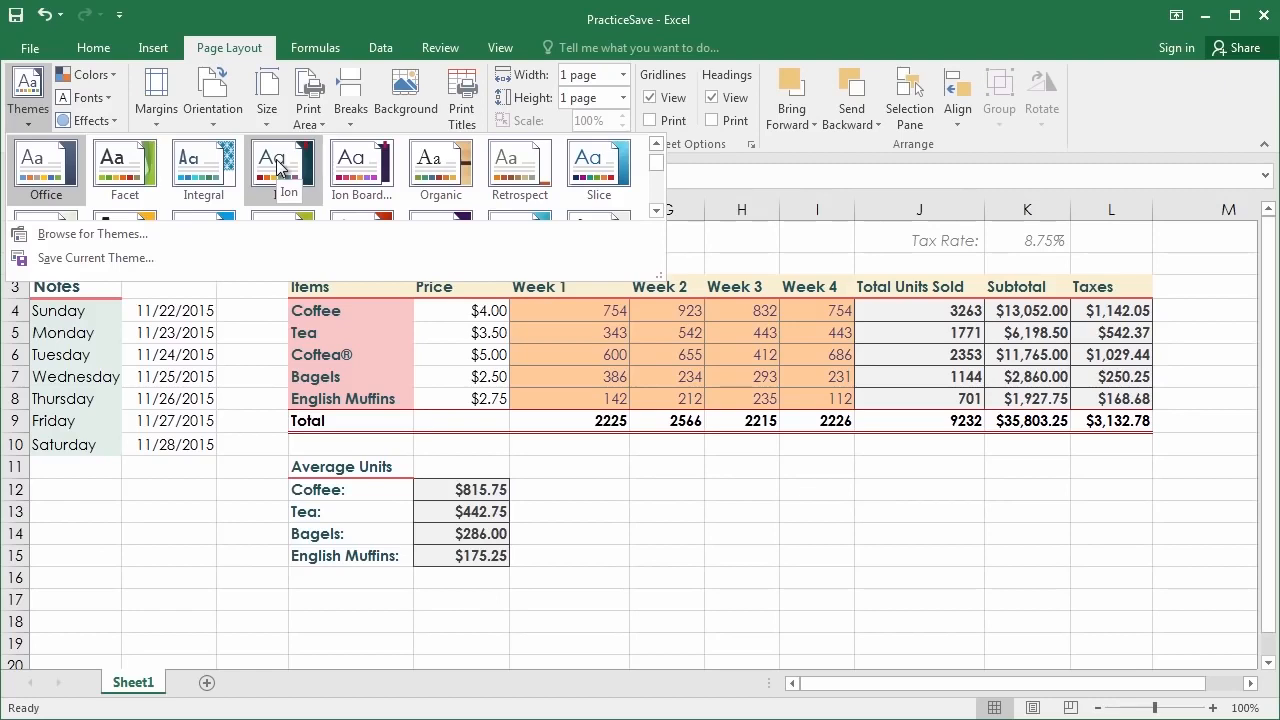
left_click(277, 166)
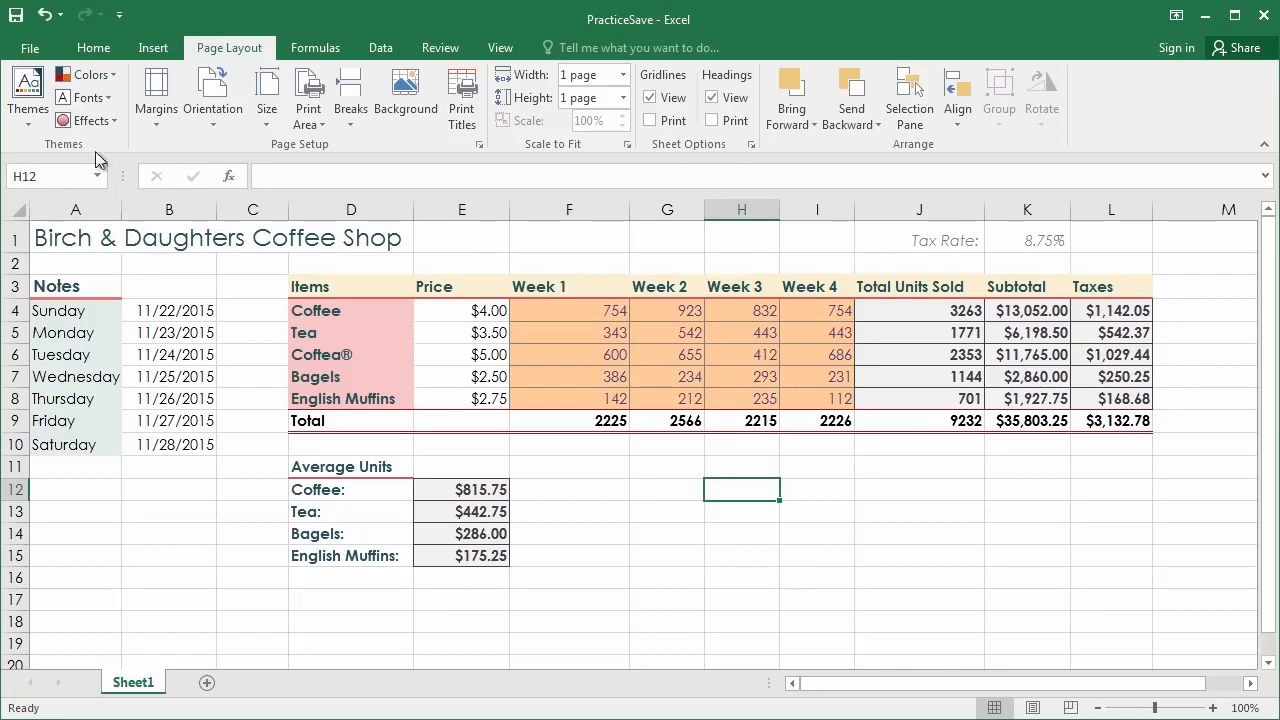
left_click(102, 102)
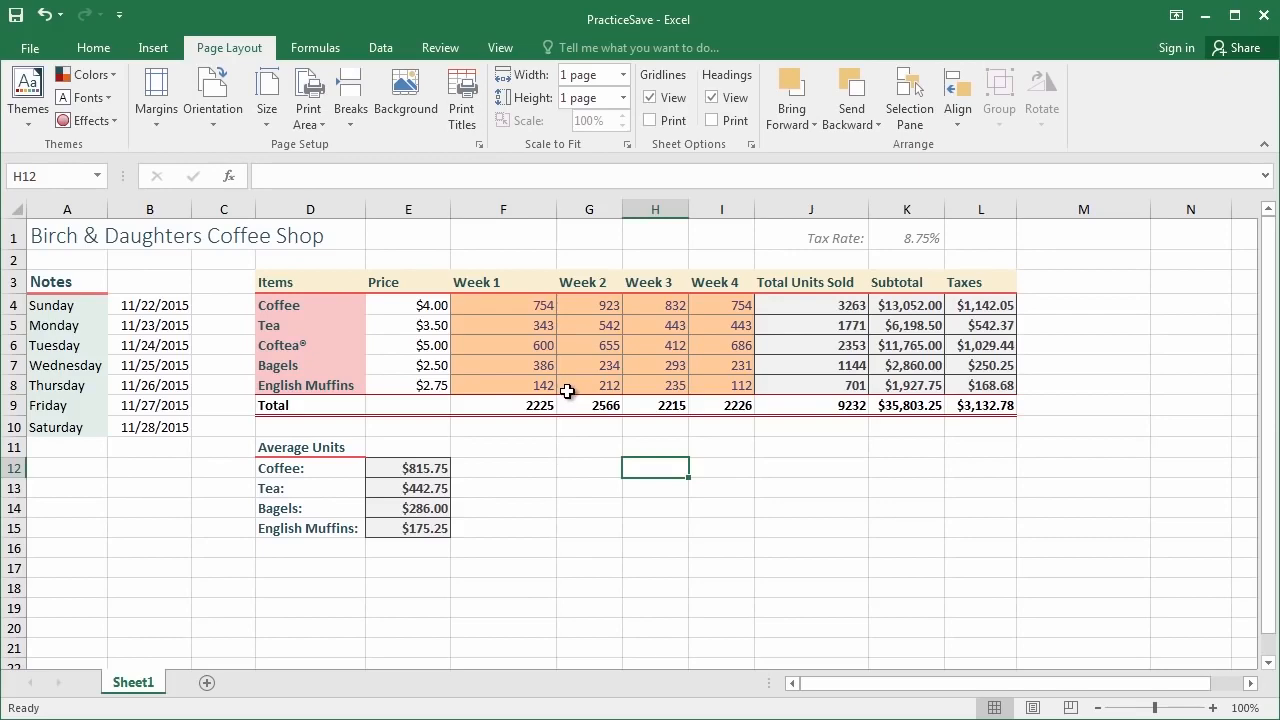
Step: Save the current theme as a custom Office theme named after its owner and apply it to the workbook
left_click(26, 131)
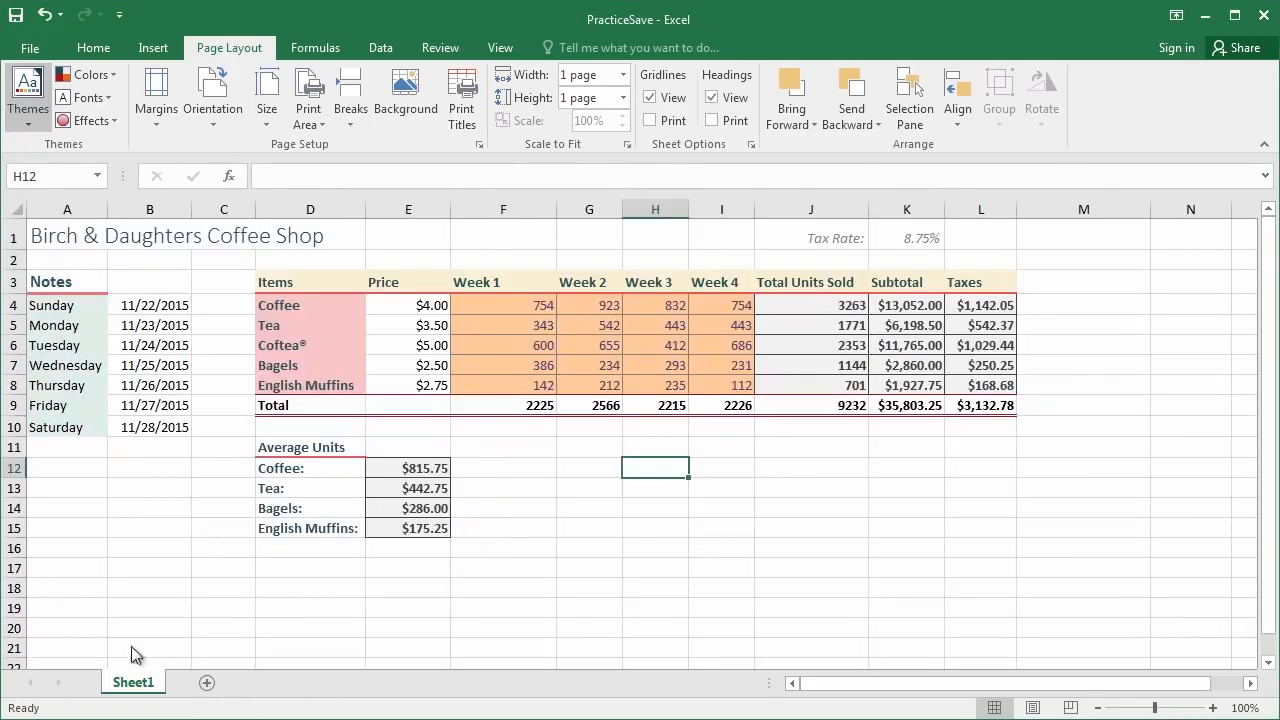
left_click(83, 554)
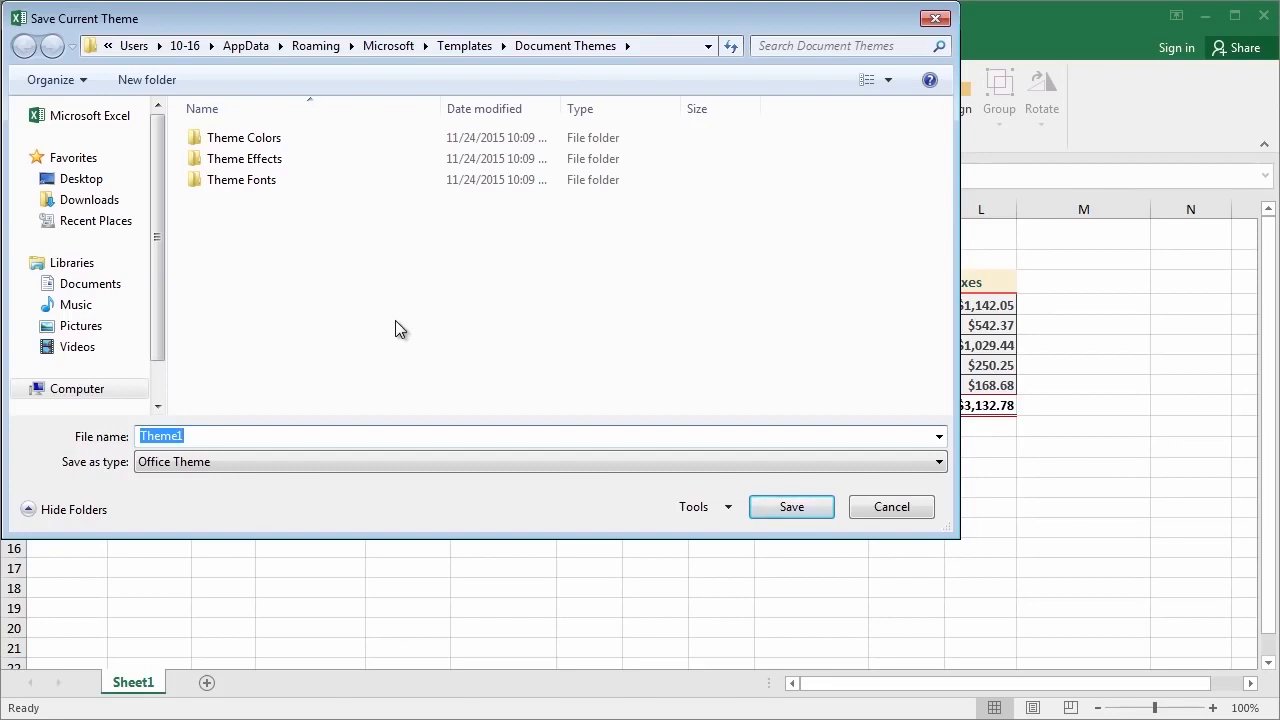
type("Sean's Theme")
key("Return")
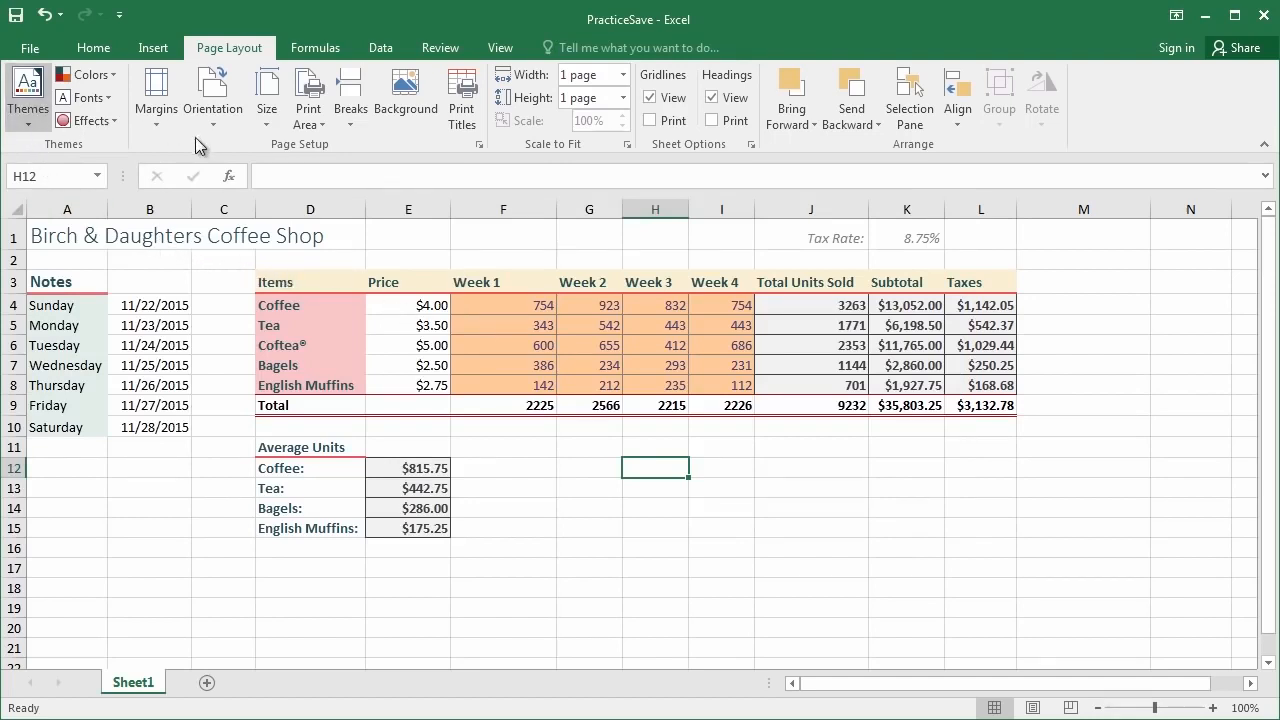
left_click(28, 95)
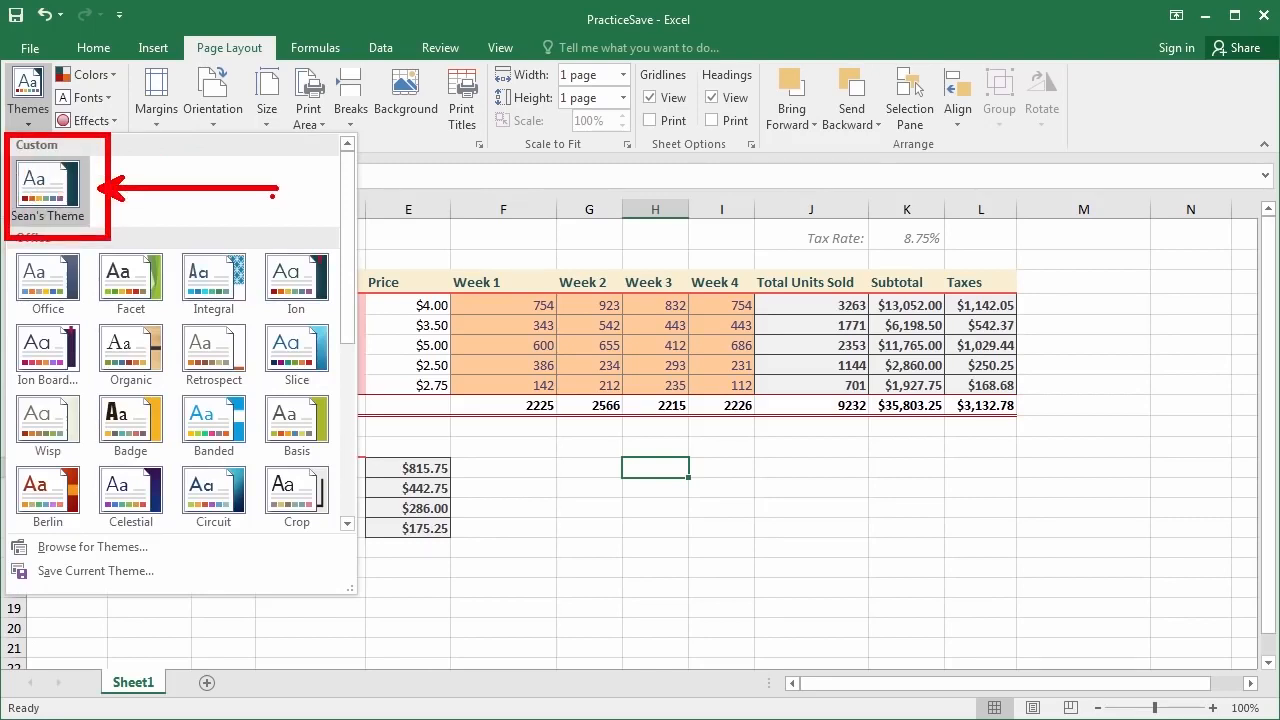
left_click(47, 182)
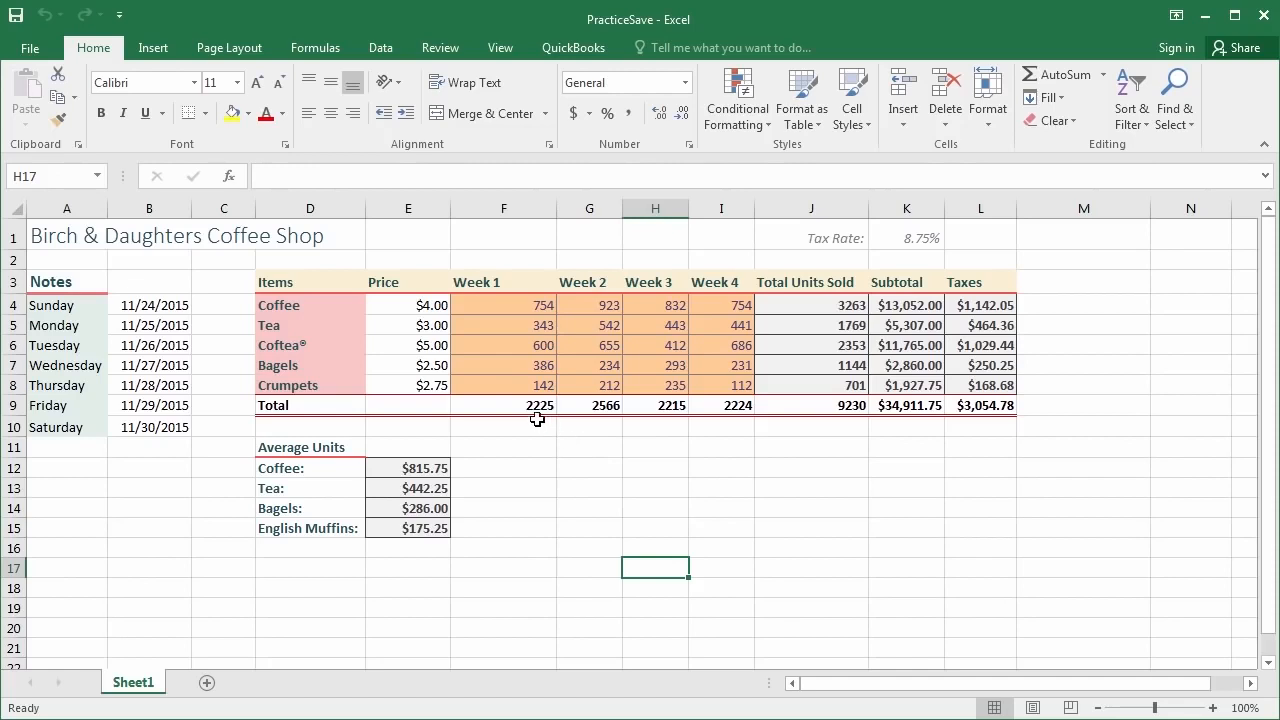
Step: Clear the weekly unit figures in F4:I8 and the dates in B4:B10, keeping the formulas and formatting
left_click(503, 310)
left_click(714, 382, "shift")
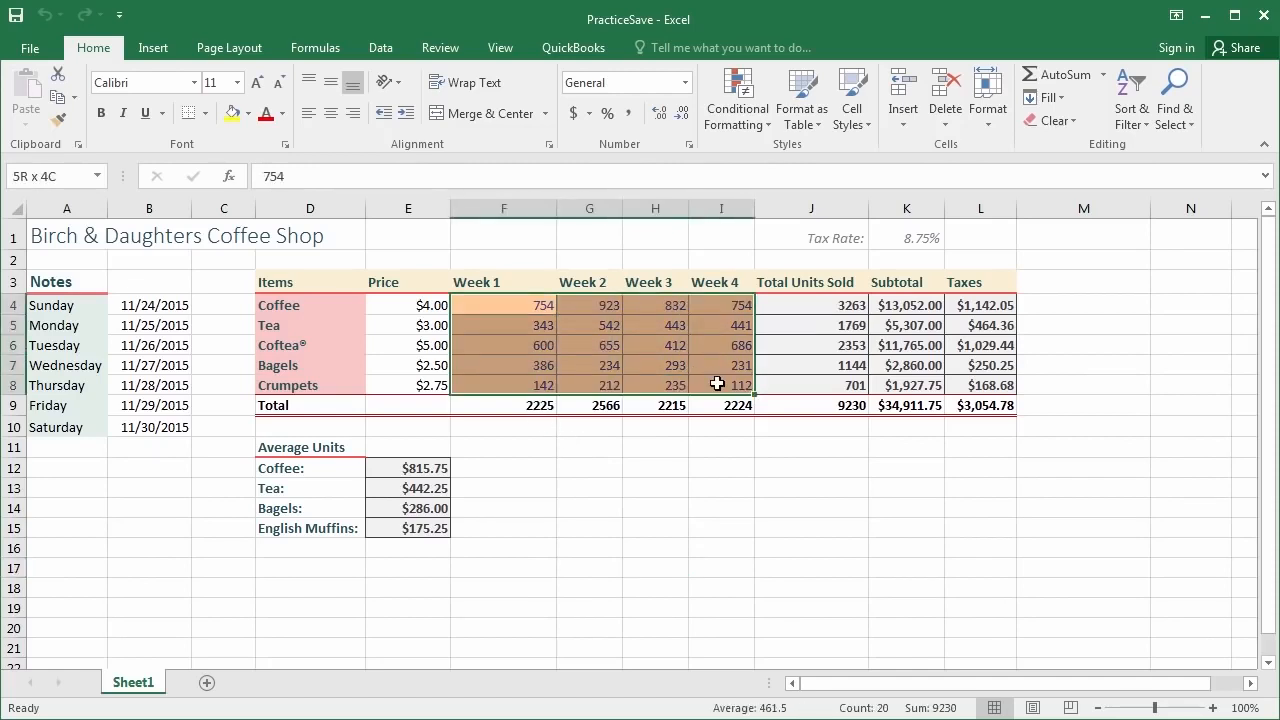
key("Delete")
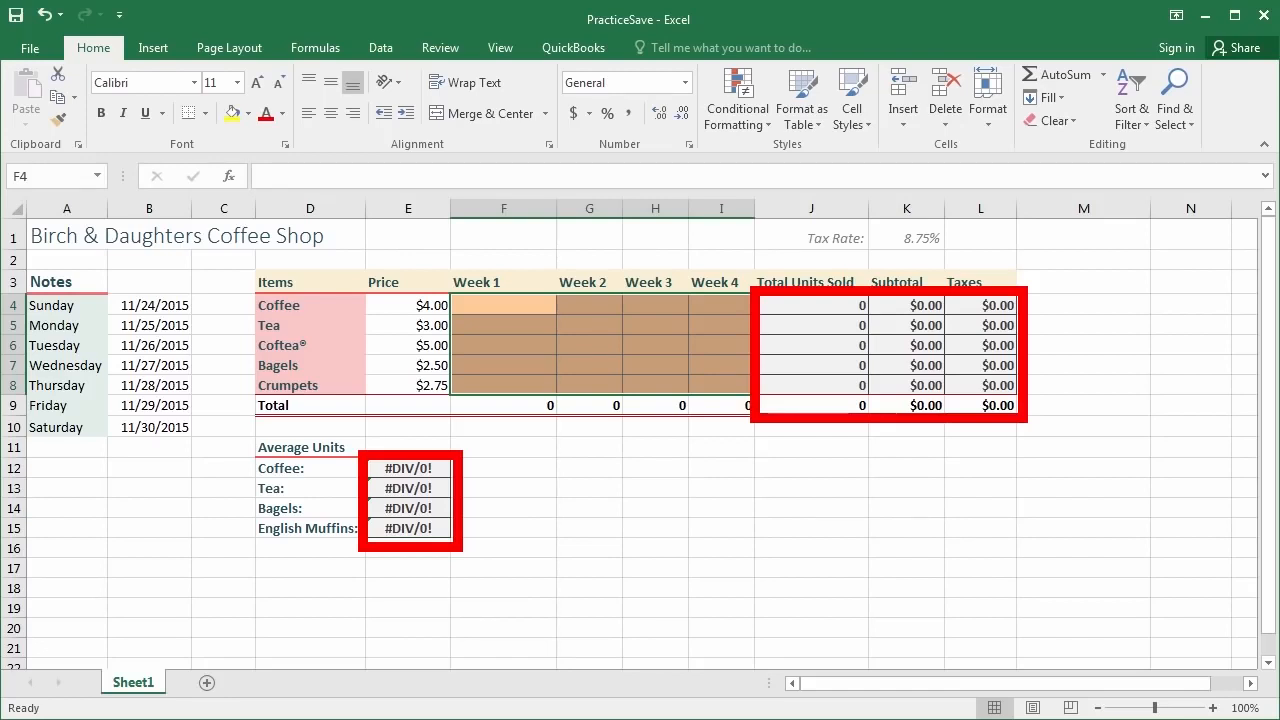
left_click_drag(150, 305, 150, 420)
key("Delete")
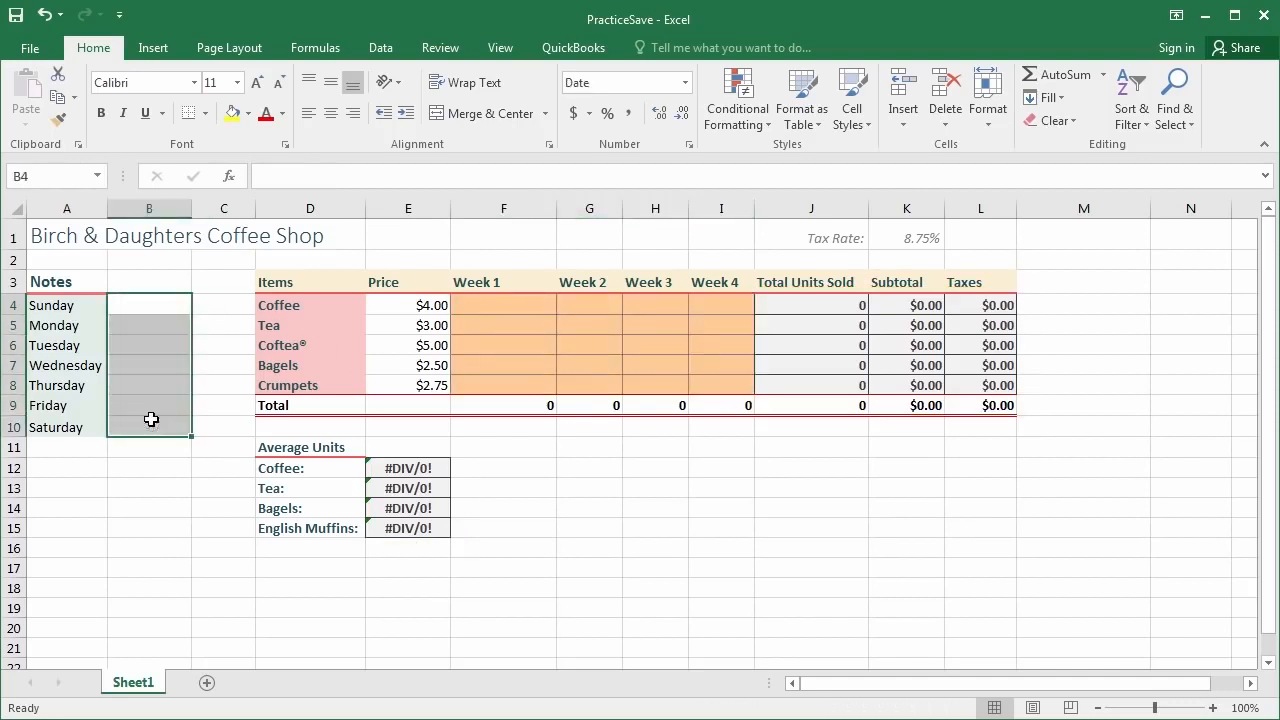
left_click(224, 357)
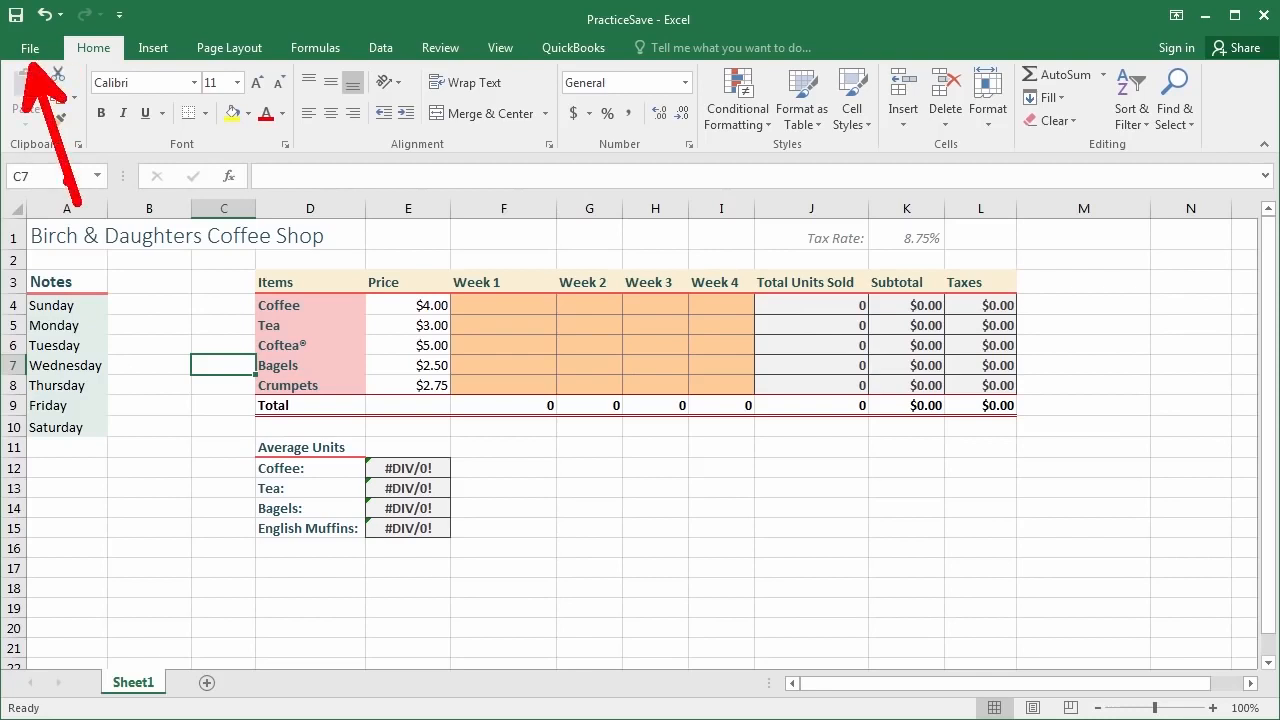
Step: Save the workbook as an Excel Template named MonthlySales in the Custom Office Templates folder
left_click(30, 52)
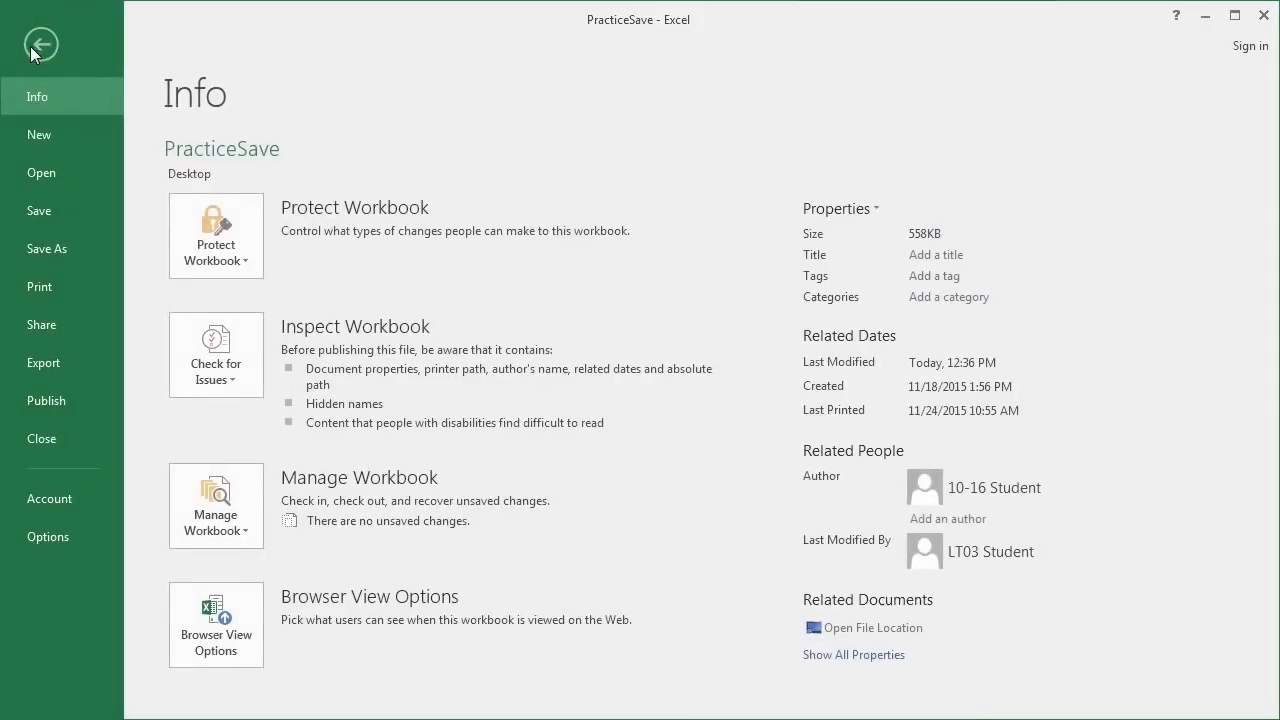
left_click(72, 249)
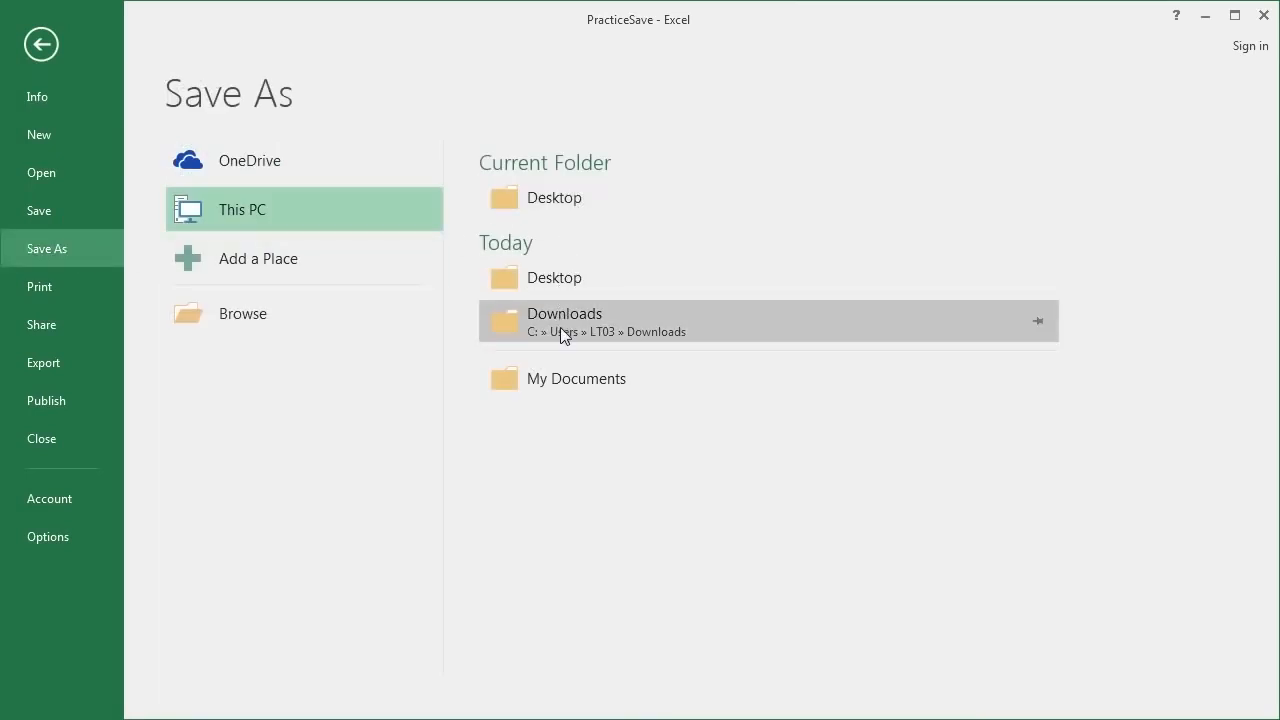
left_click(560, 382)
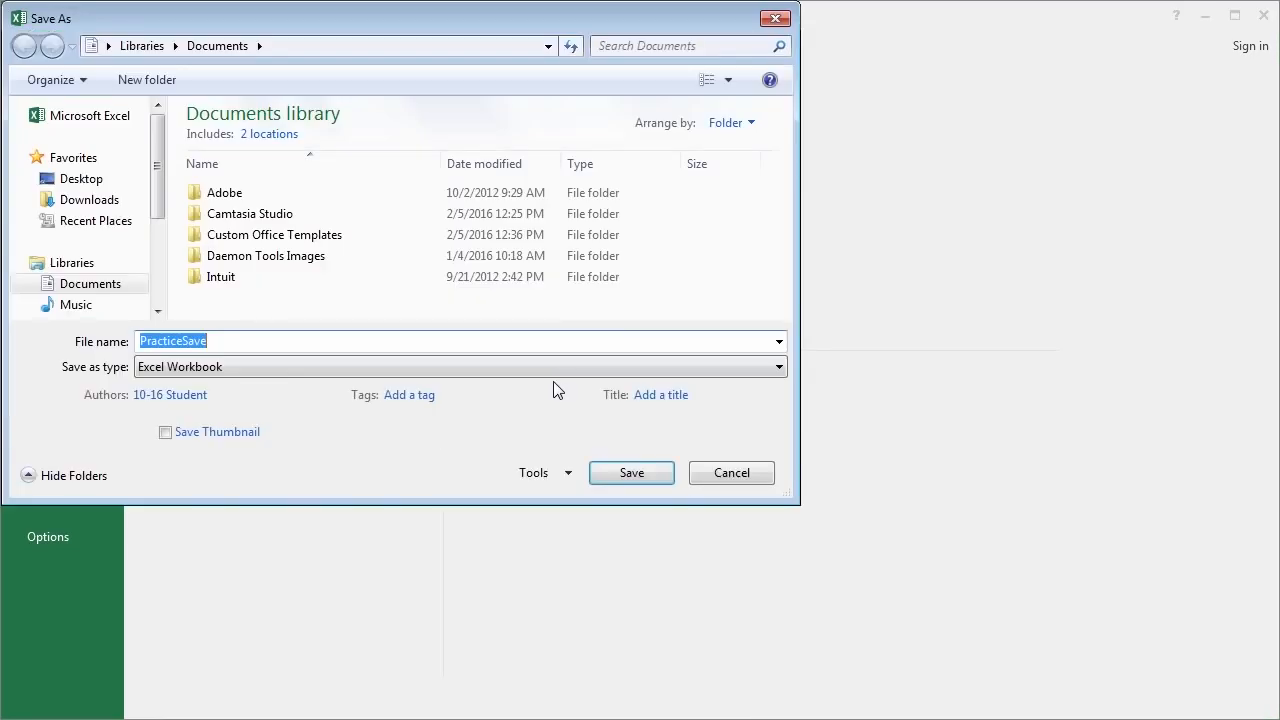
left_click(196, 394)
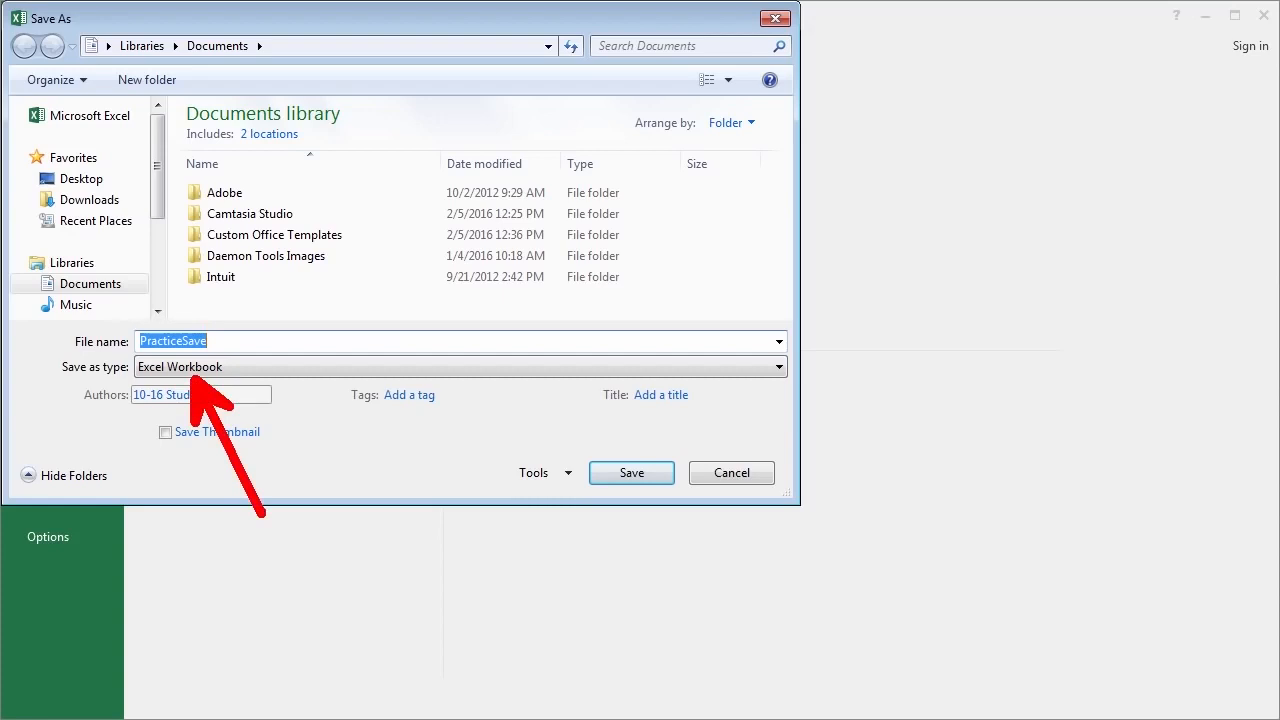
left_click(219, 367)
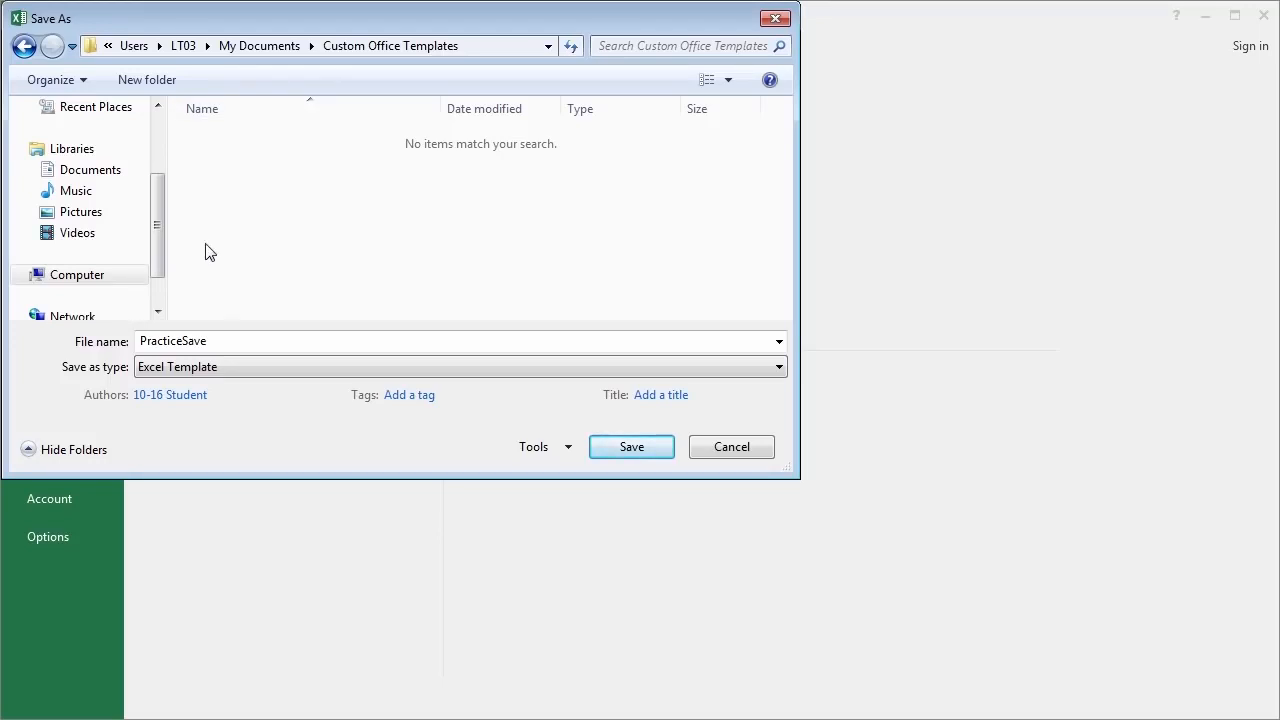
double_click(231, 340)
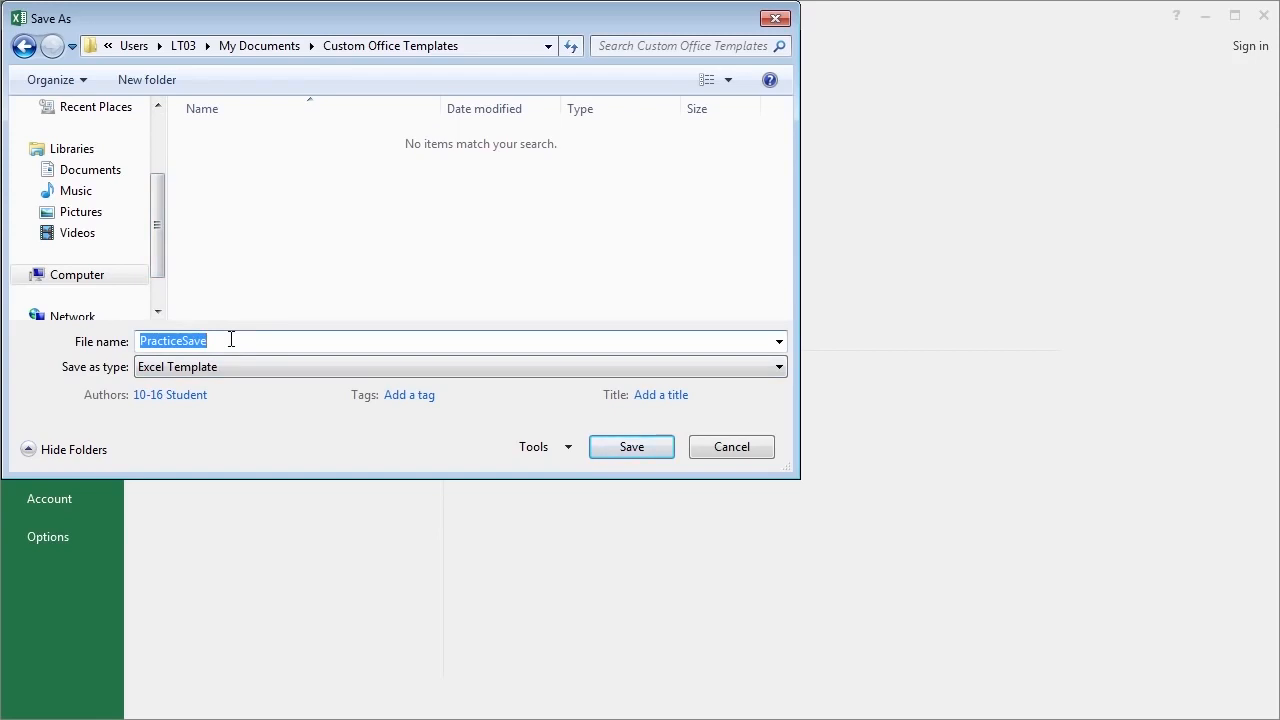
type("Month")
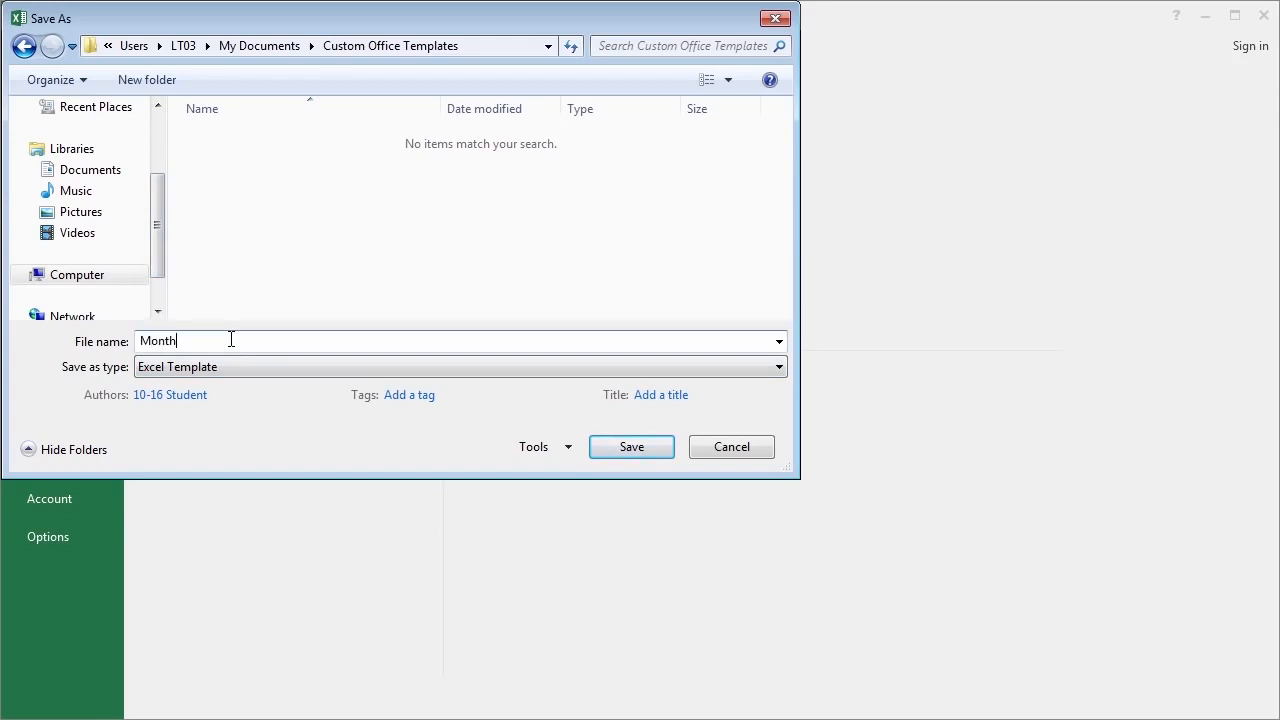
type("lySales")
left_click(607, 451)
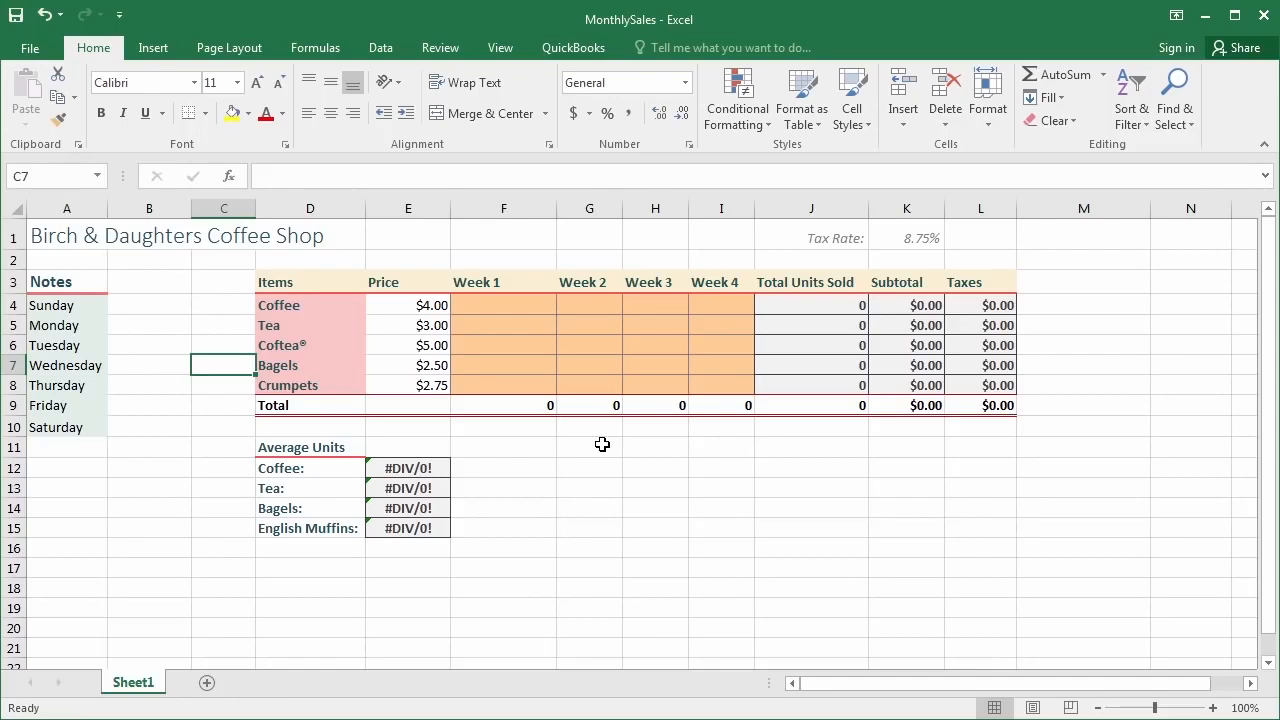
Step: Close the template, browse the featured templates, and create a new workbook from the personal MonthlySales template
left_click(45, 55)
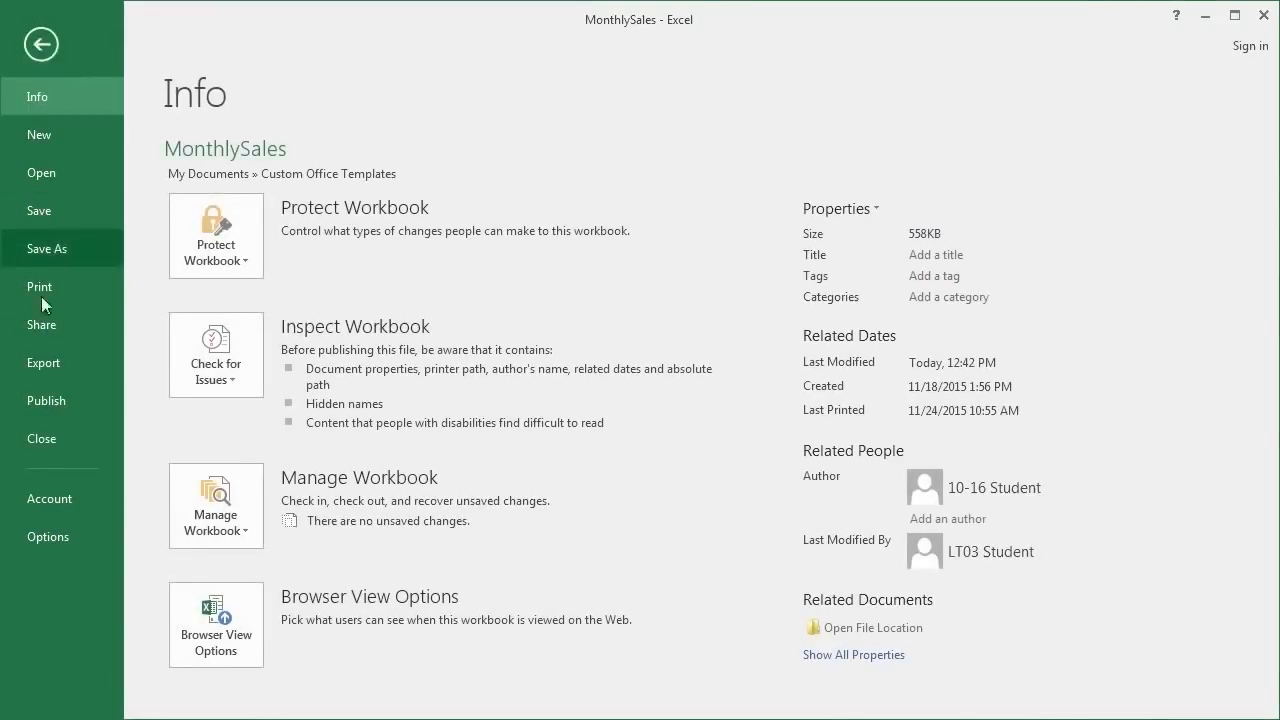
left_click(42, 439)
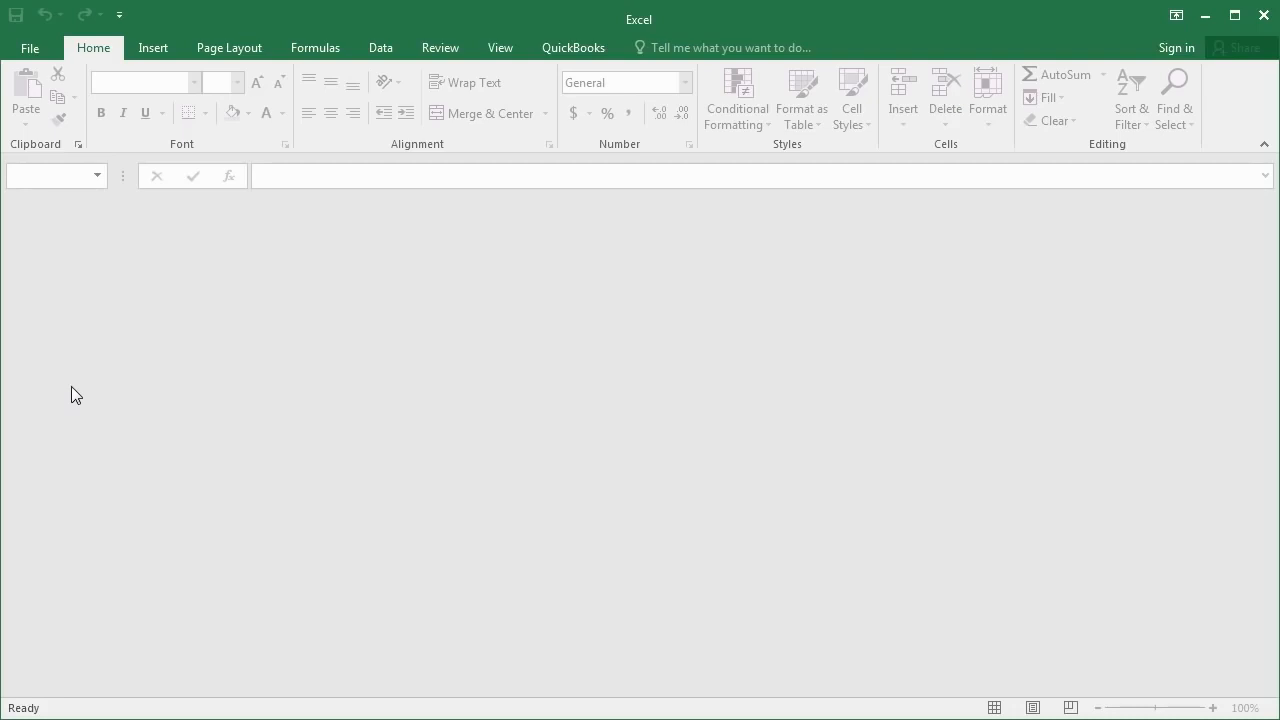
left_click(30, 48)
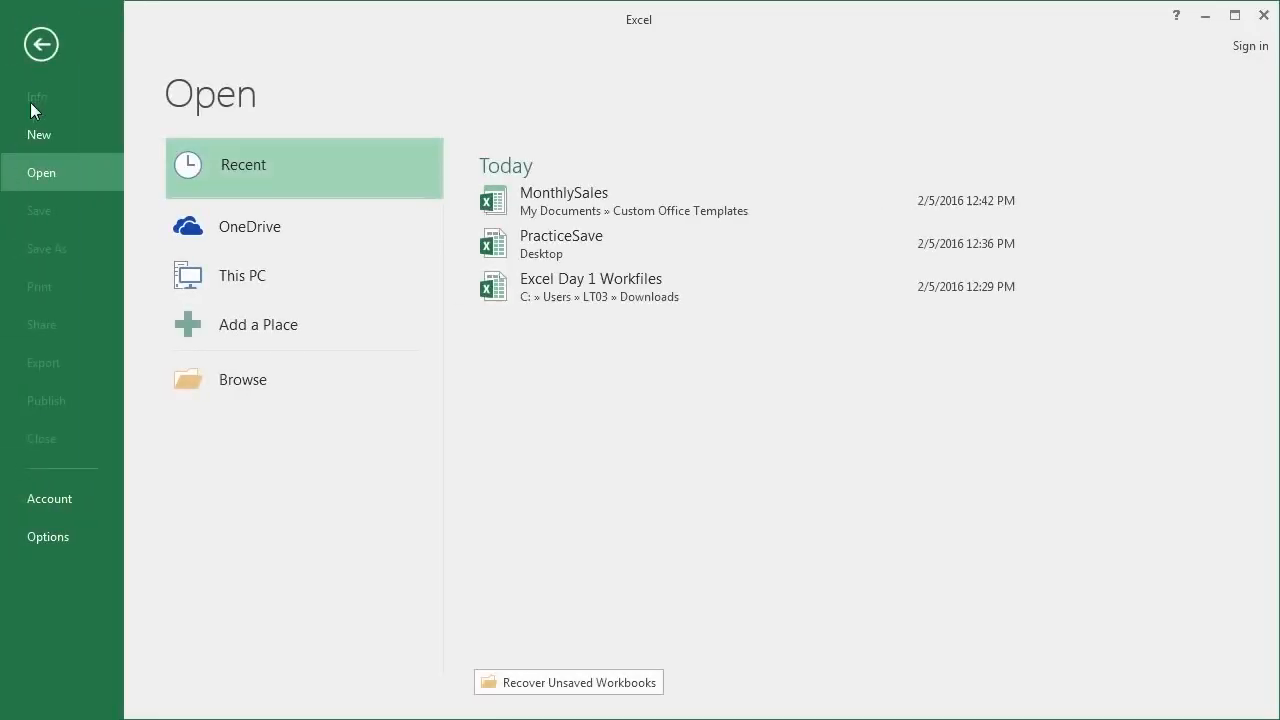
left_click(35, 134)
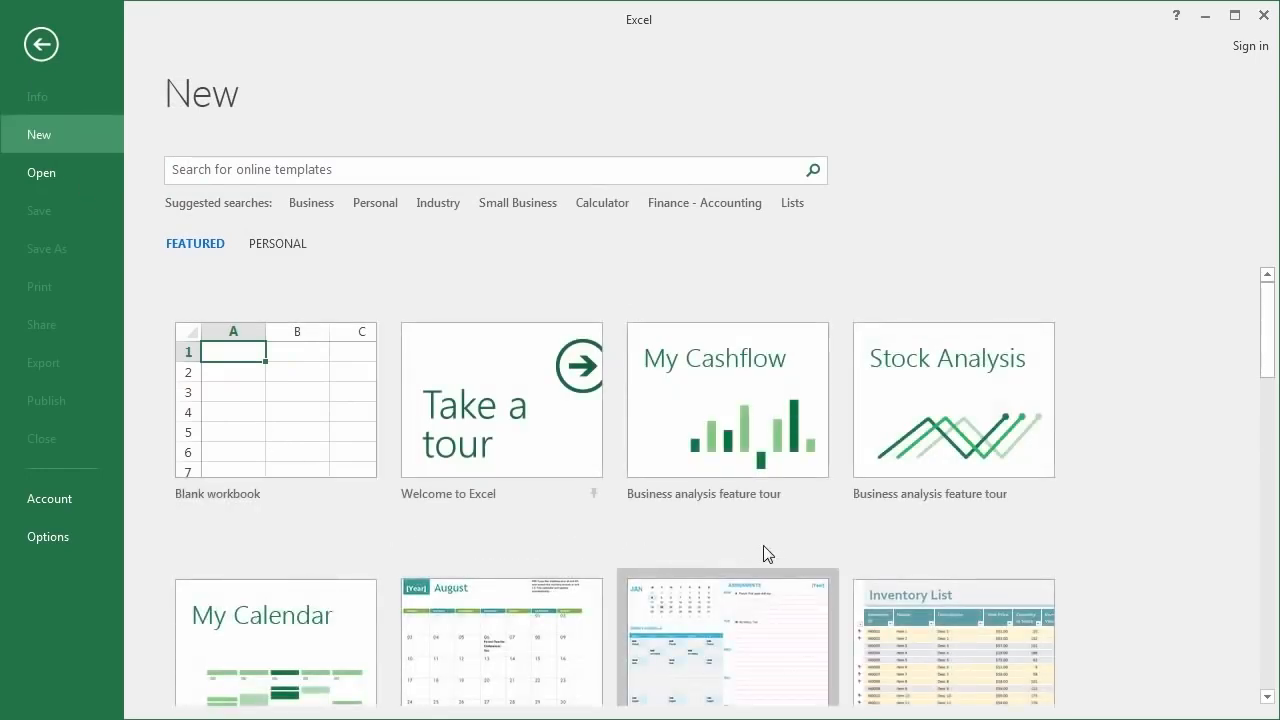
scroll(603, 518, "down", 5)
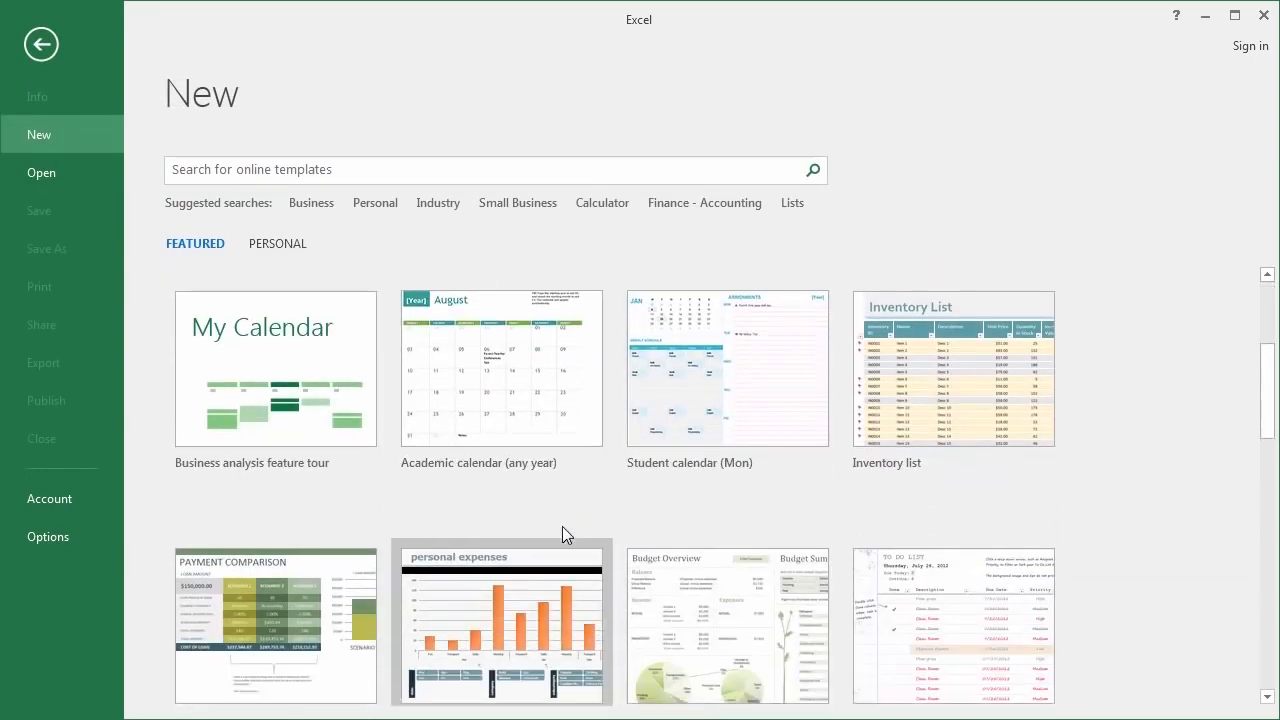
scroll(548, 500, "up", 2)
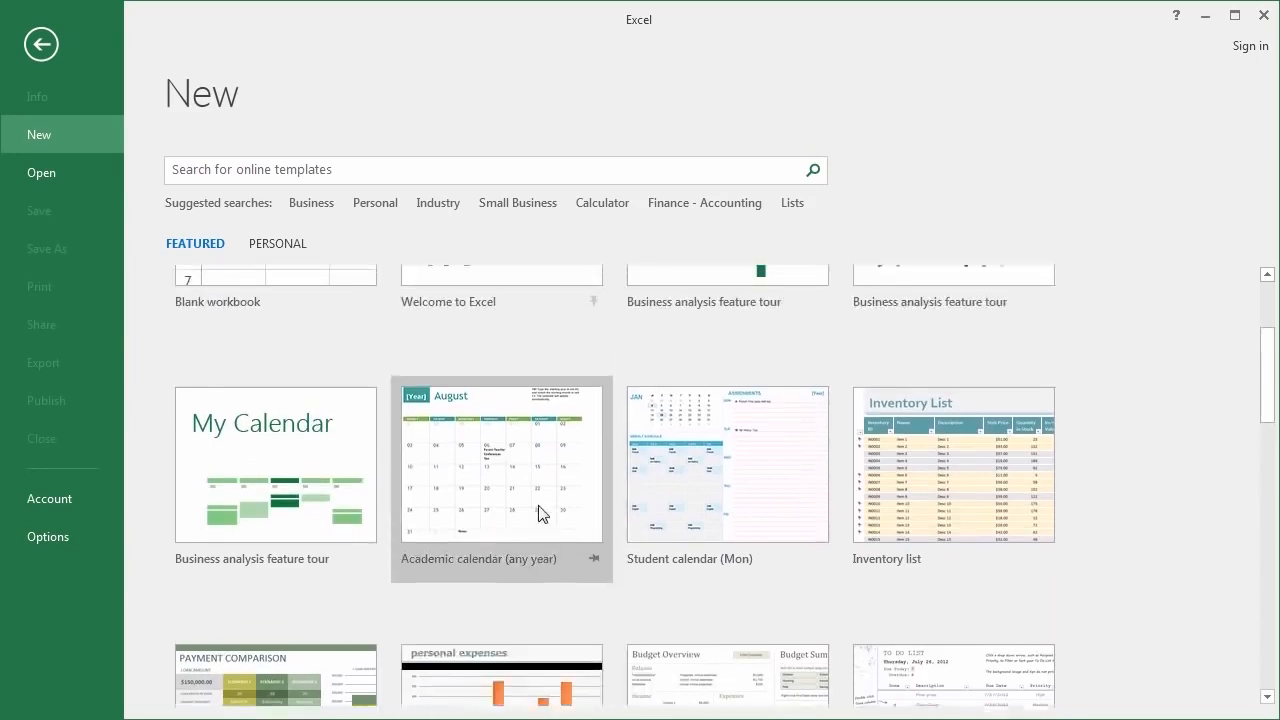
scroll(535, 508, "up", 2)
scroll(528, 497, "up", 1)
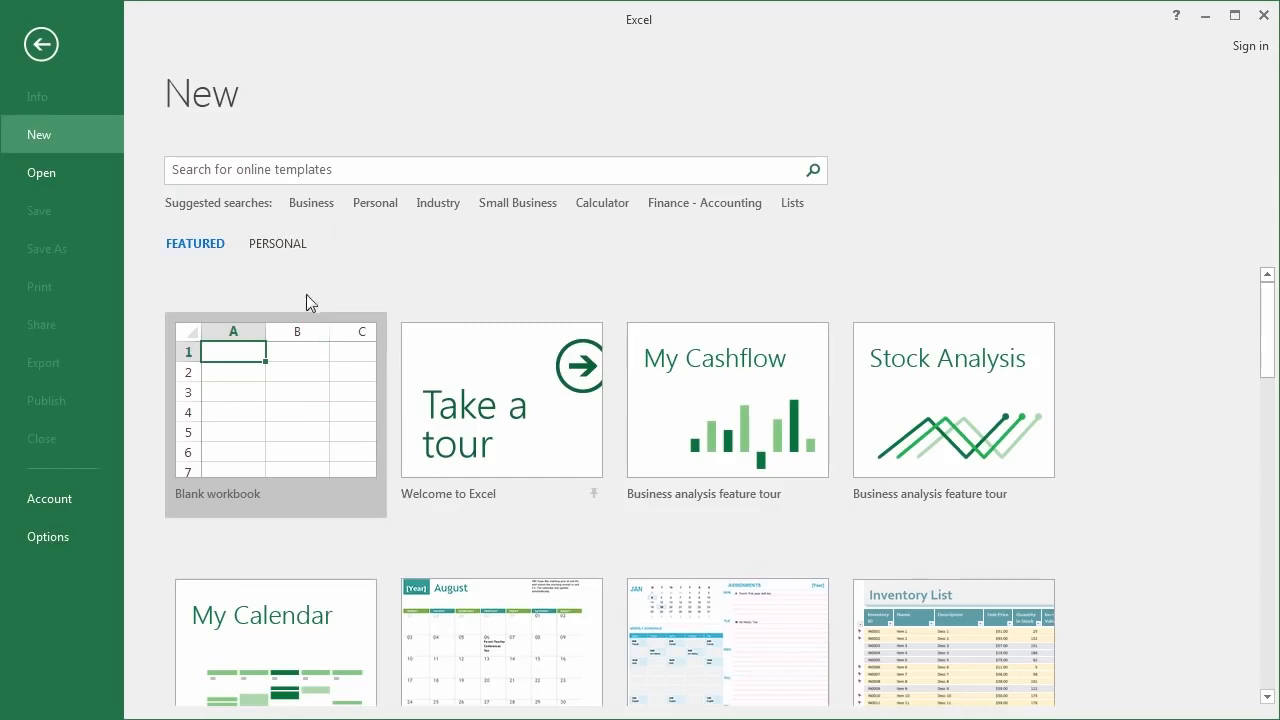
left_click(281, 245)
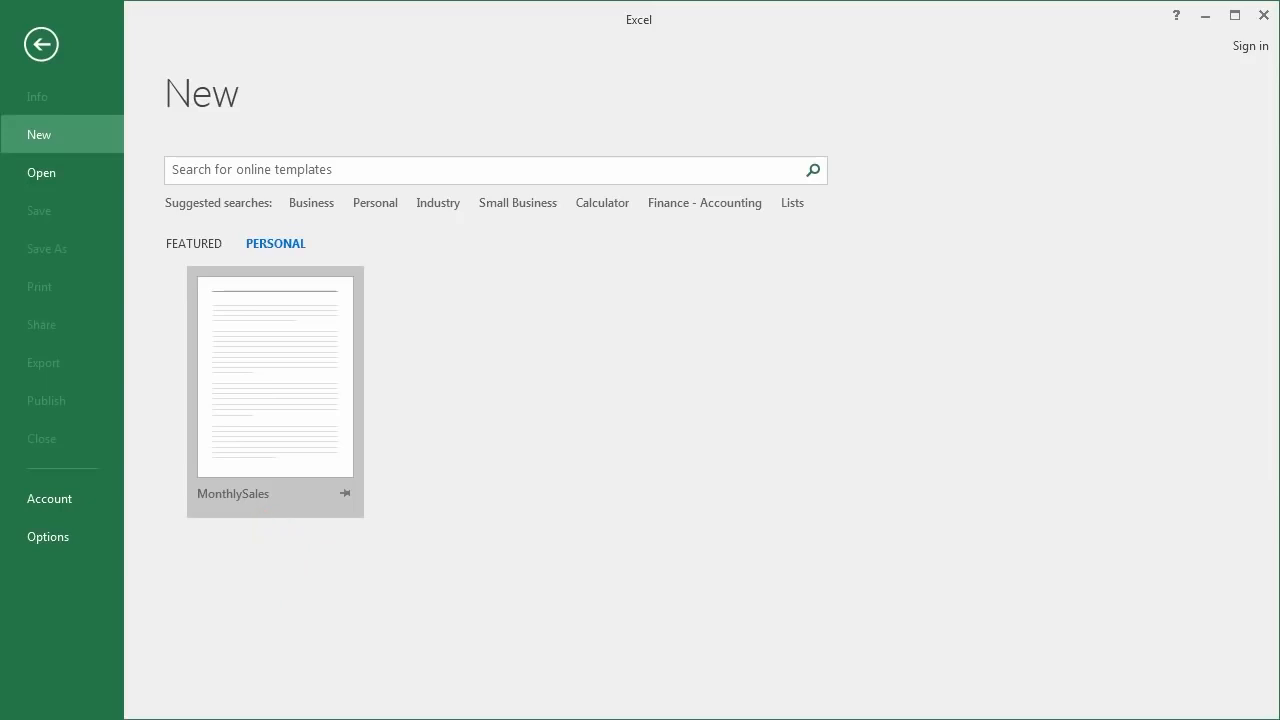
left_click(257, 405)
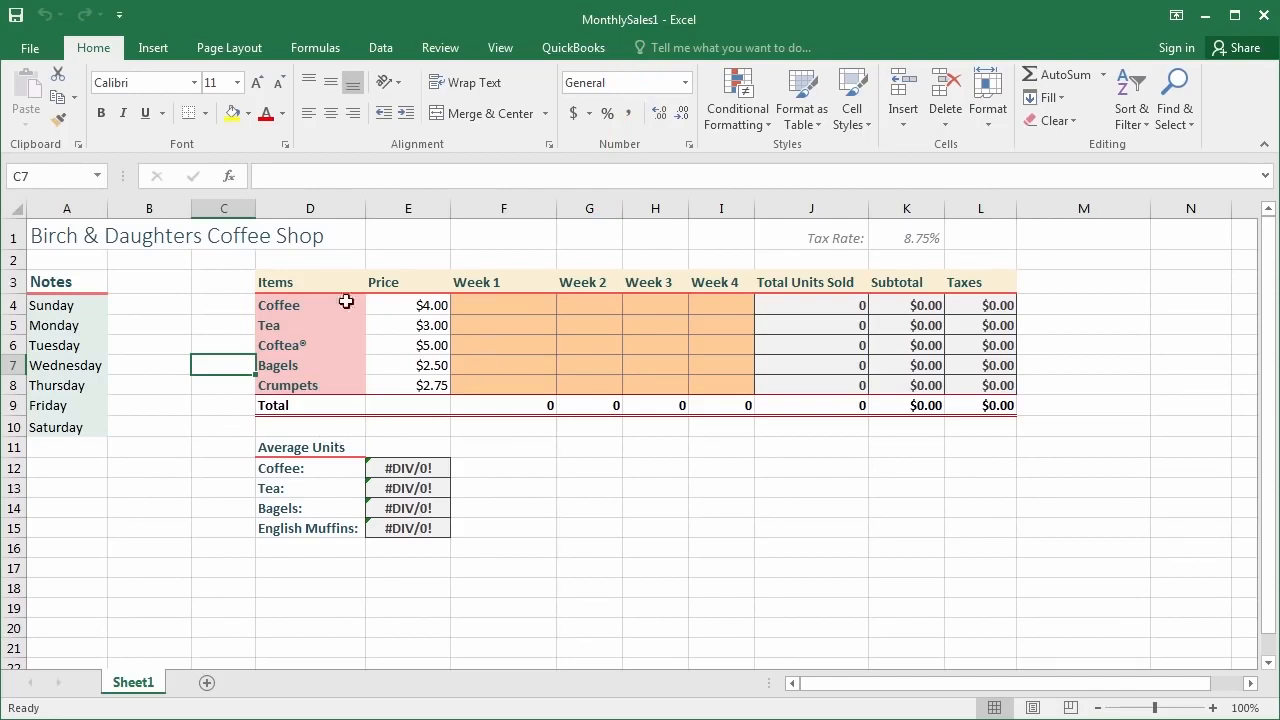
Step: Enter 213 as the Week 1 coffee units in F4 and fill it down to F8
left_click(498, 305)
type("2131")
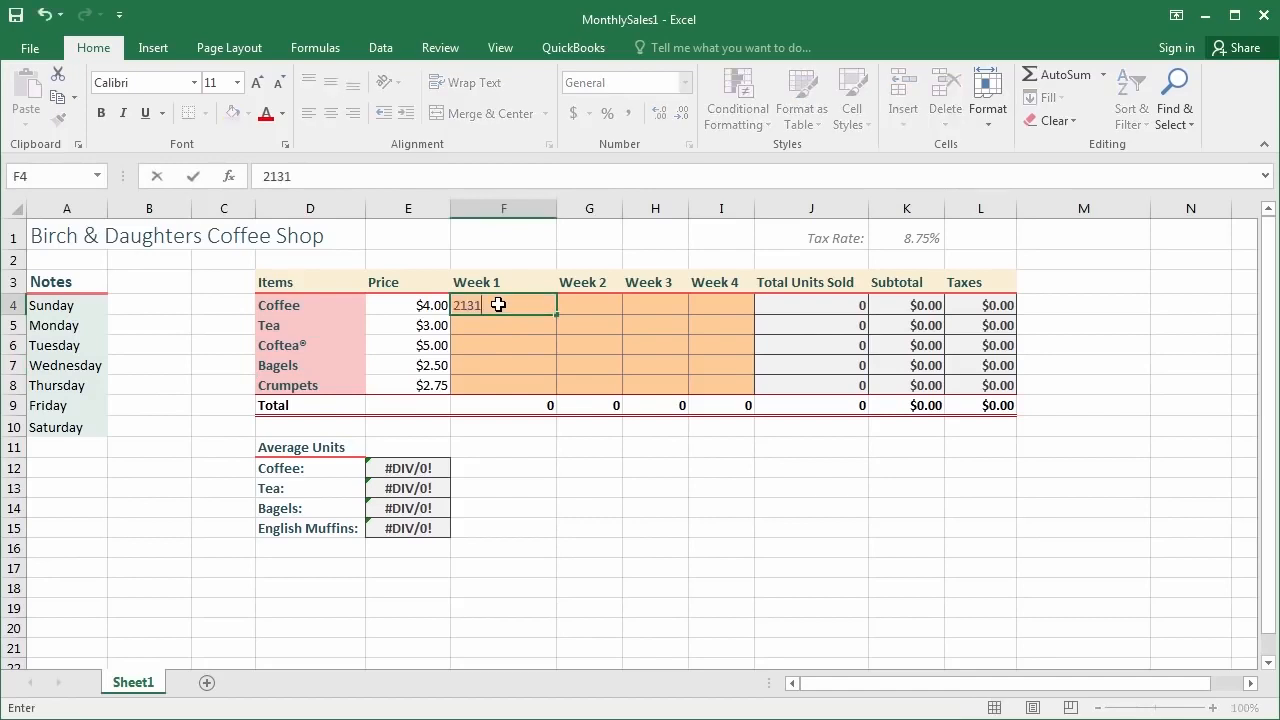
key("BackSpace")
key("Return")
left_click(545, 309)
left_click_drag(559, 313, 556, 388)
Step: Enter 3432 as the Week 2 coffee units in G4 and fill it down to G8
left_click(578, 304)
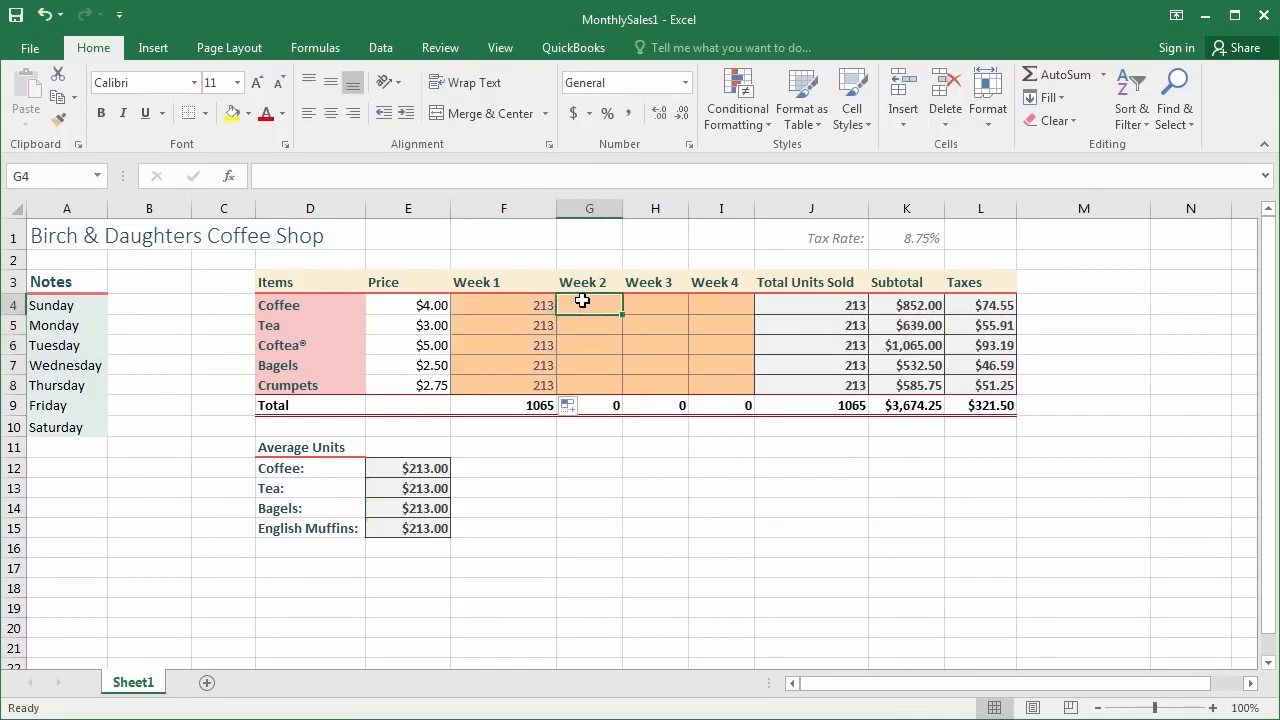
type("3432")
left_click(600, 303)
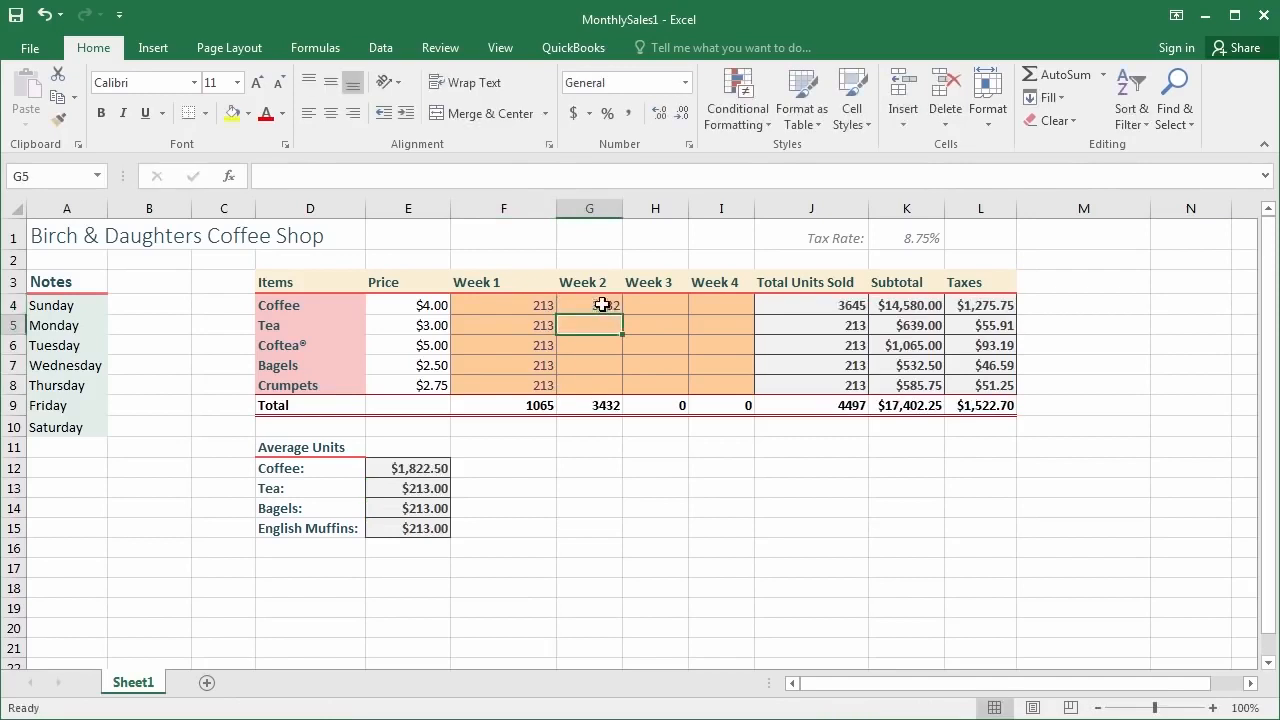
left_click_drag(620, 313, 612, 388)
Step: Enter 654 as the Week 3 coffee units in H4 and fill it down to H8
left_click(666, 309)
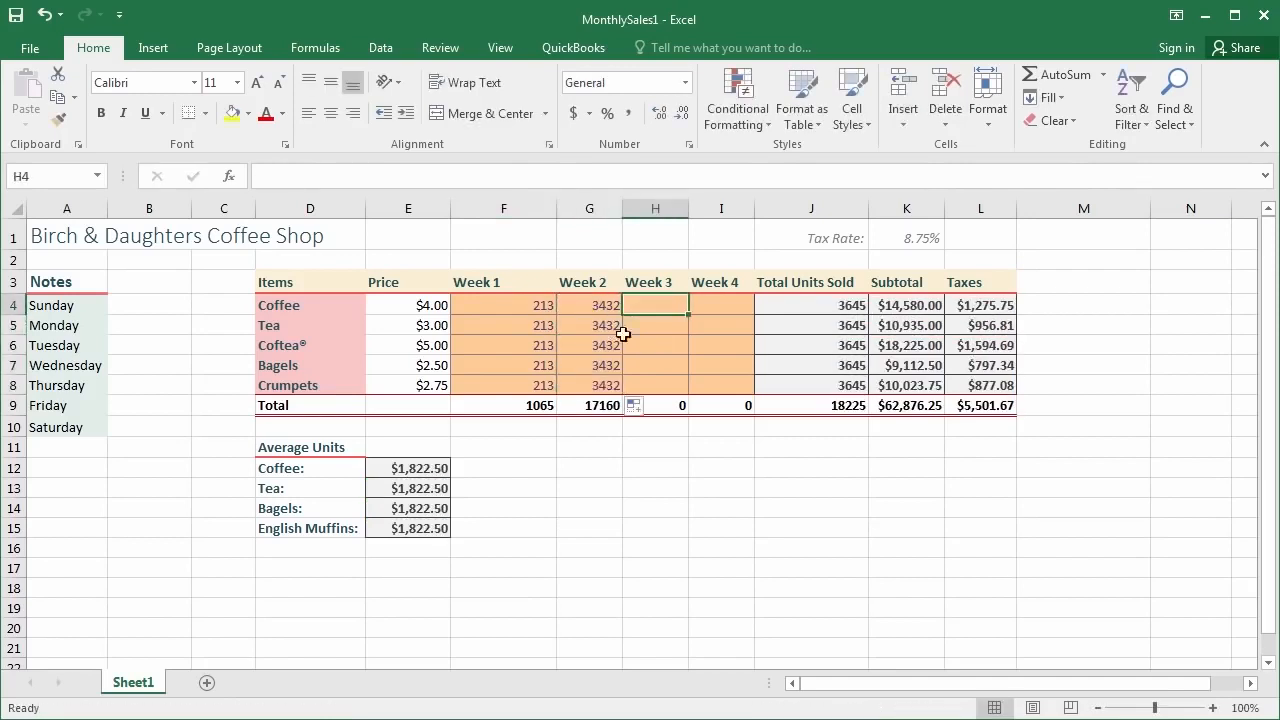
type("3422")
key("BackSpace")
key("BackSpace")
key("BackSpace")
key("BackSpace")
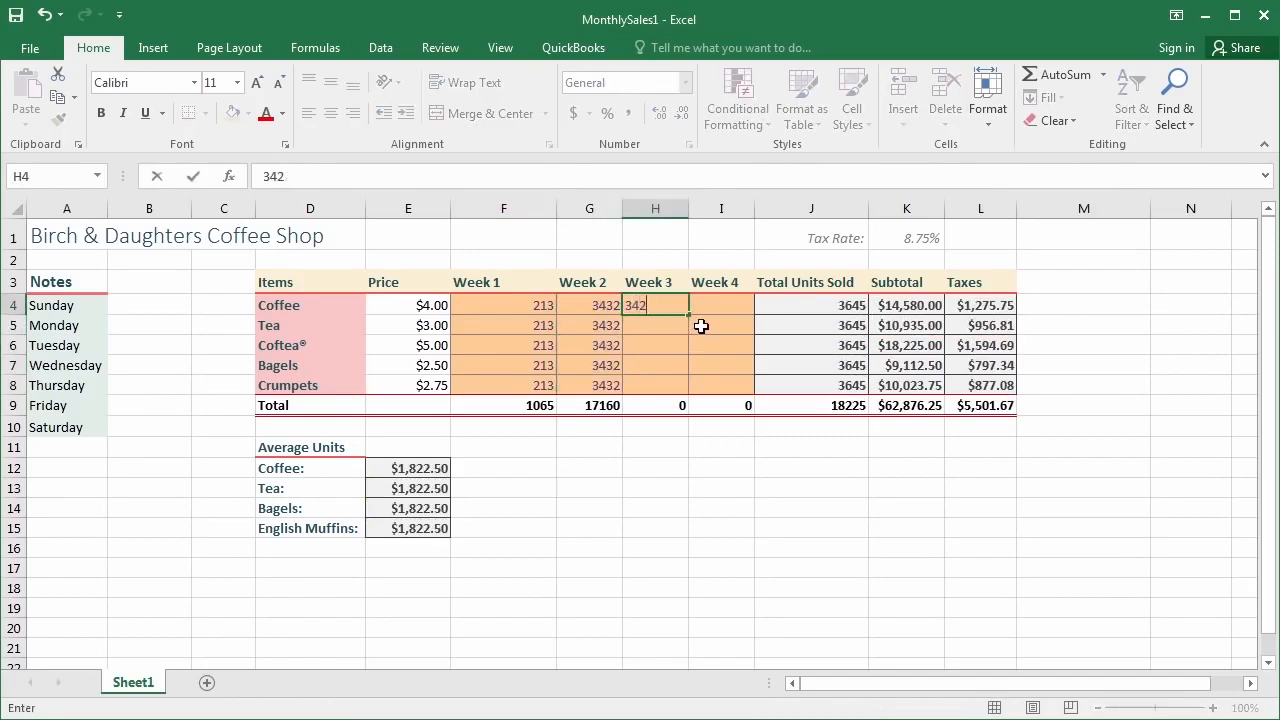
type("654")
key("Return")
left_click(680, 306)
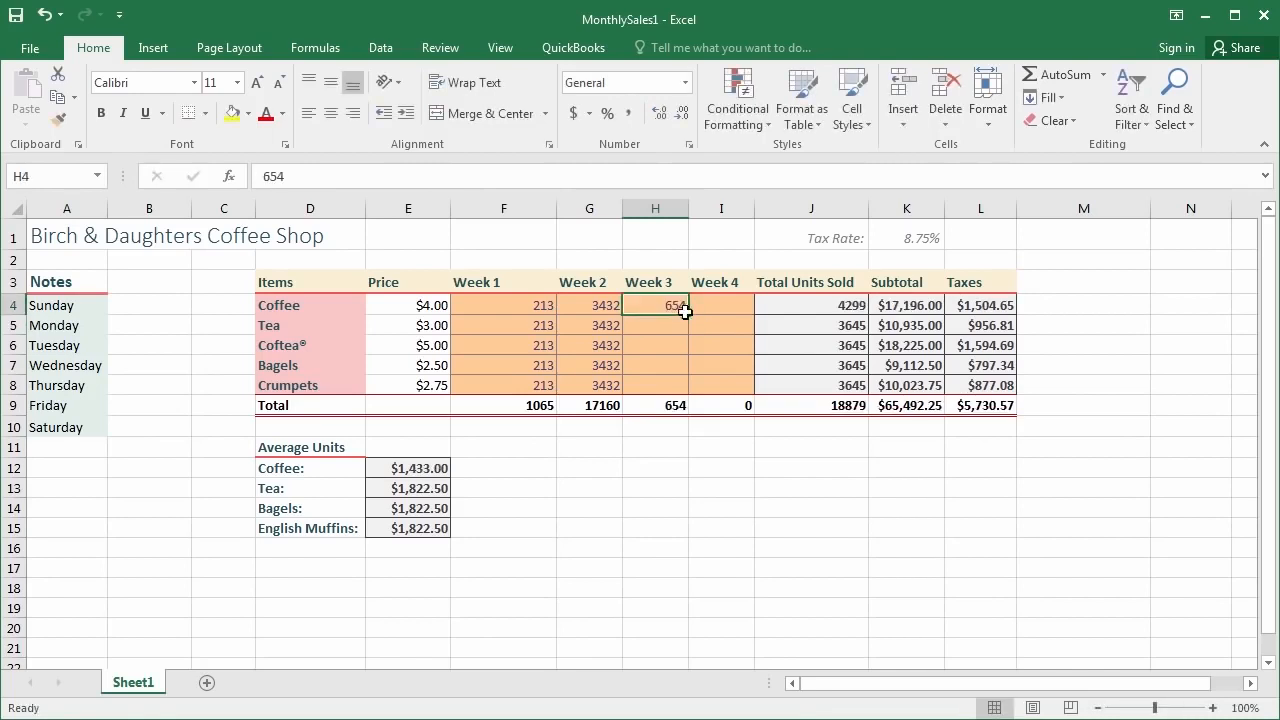
double_click(688, 314)
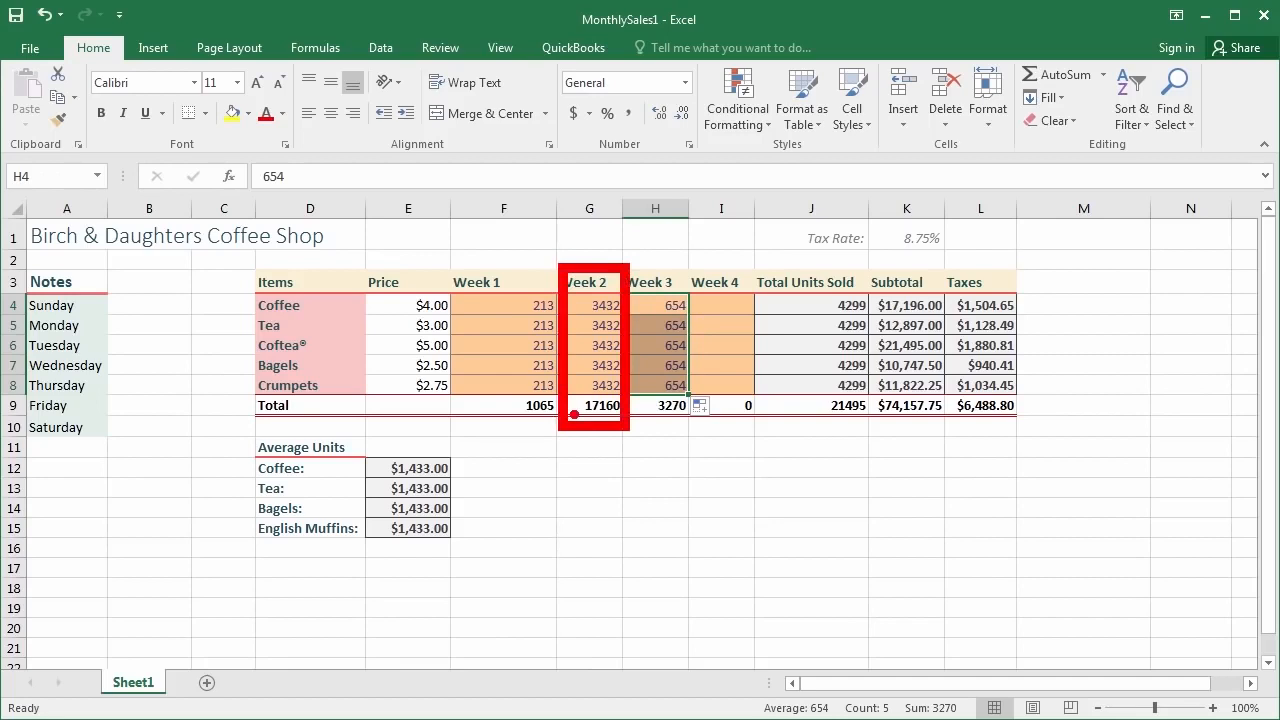
Step: Enter 432 as the Week 4 coffee units in I4 and fill it down to I8
left_click(723, 306)
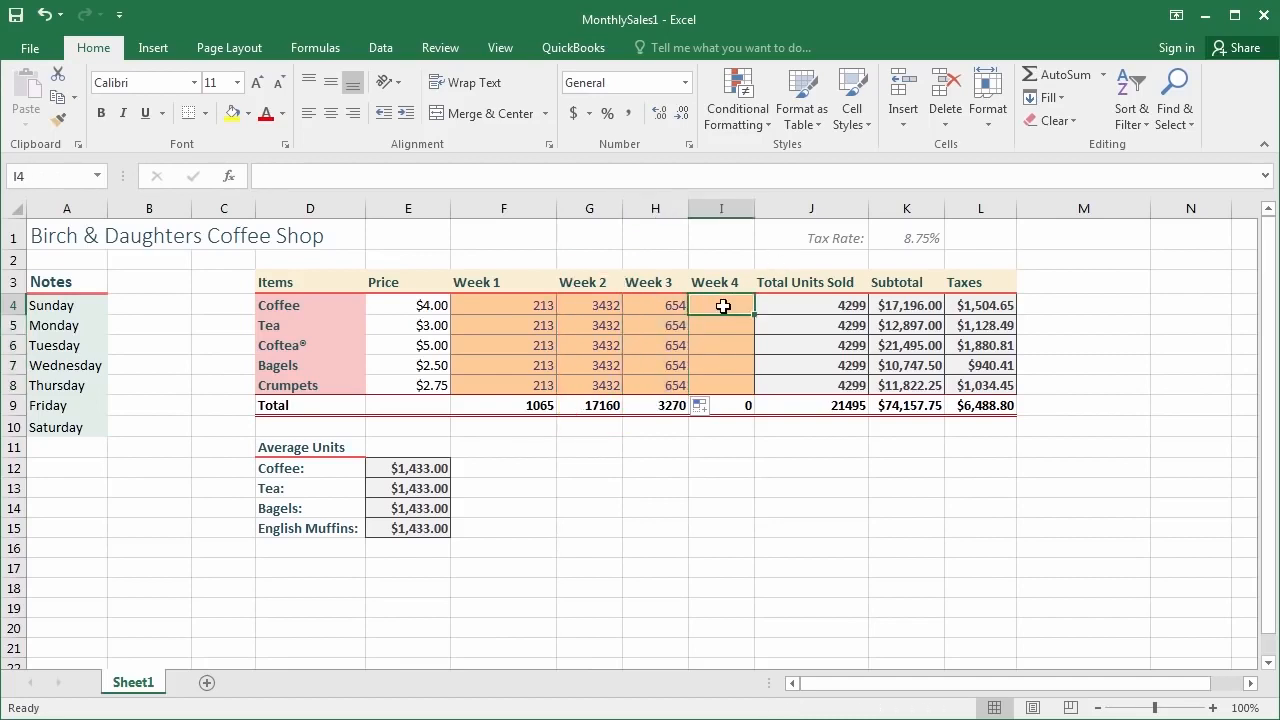
type("4323")
key("BackSpace")
key("Return")
left_click(742, 308)
double_click(750, 314)
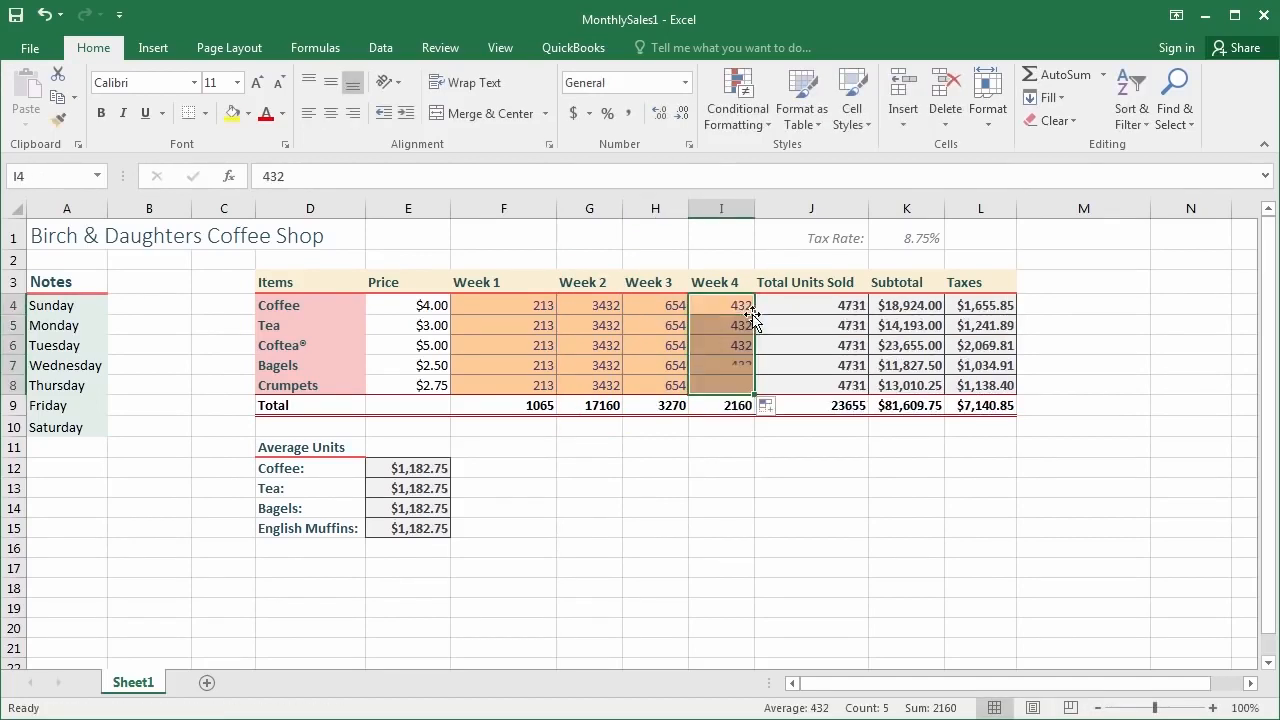
Step: Try to fill the dates for Sunday through Saturday in B4:B10 starting from 11/31/15
left_click(142, 308)
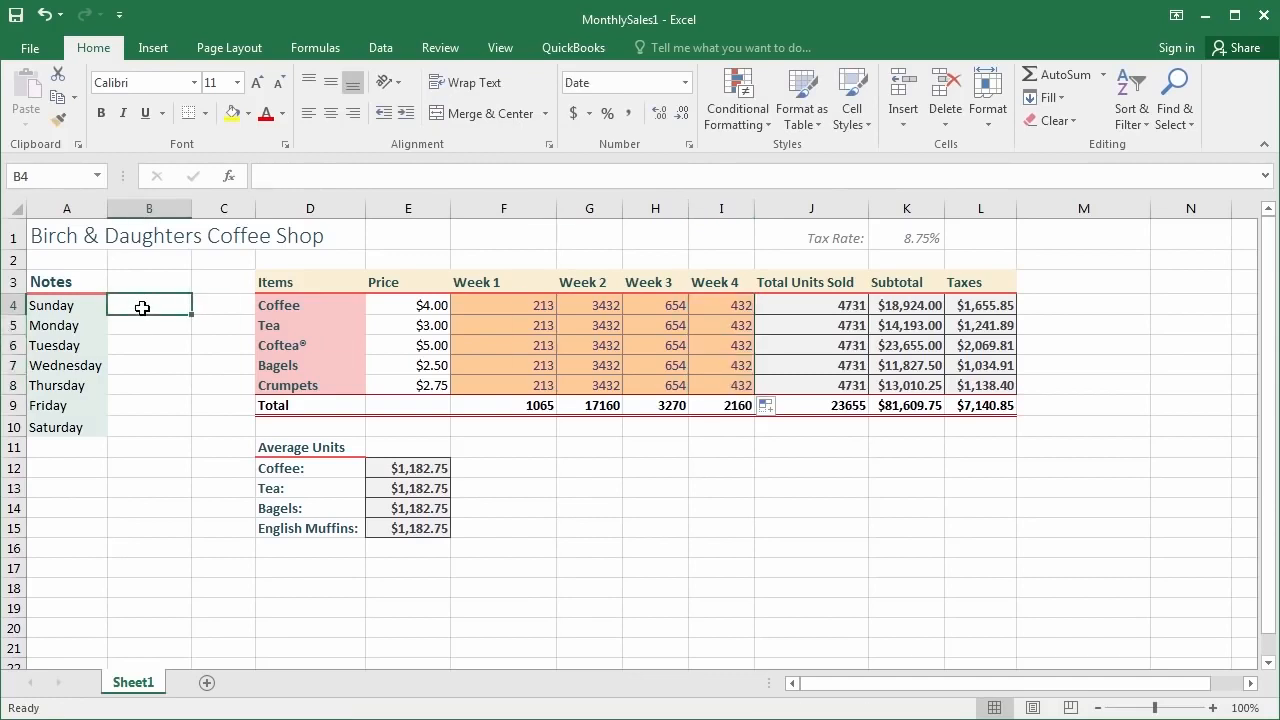
type("11")
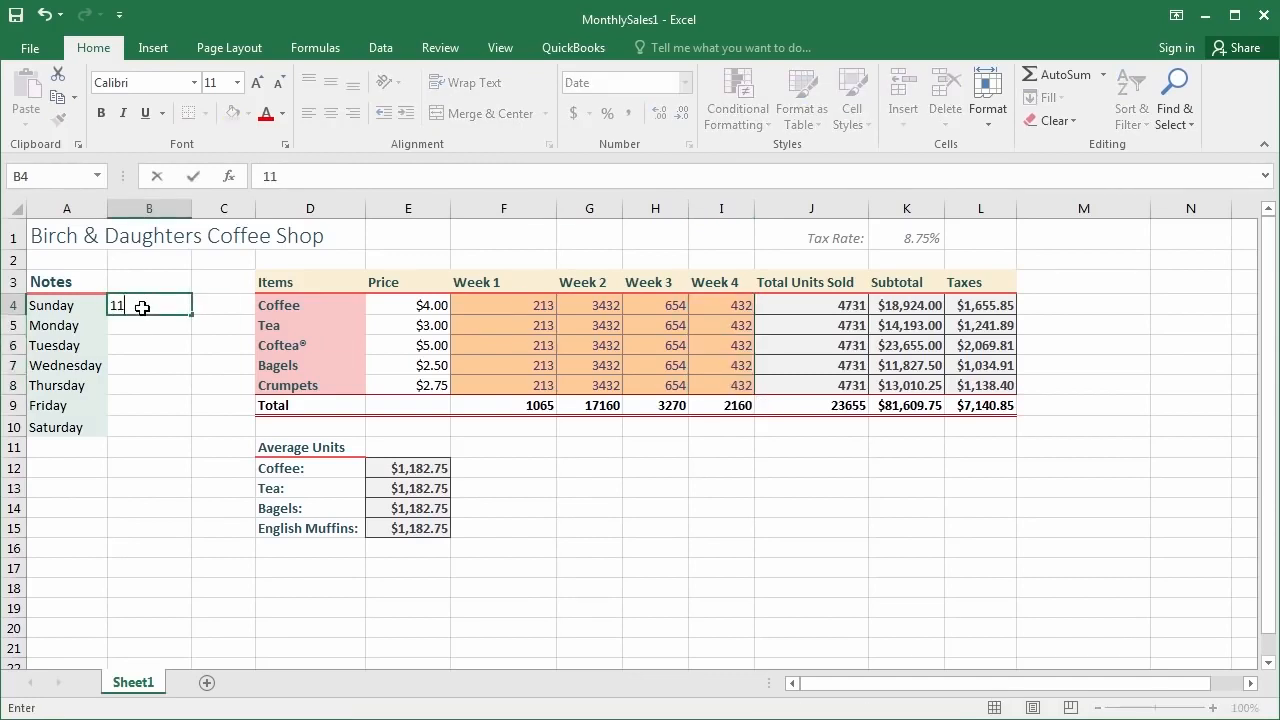
type("/31/15")
key("Return")
left_click(145, 306)
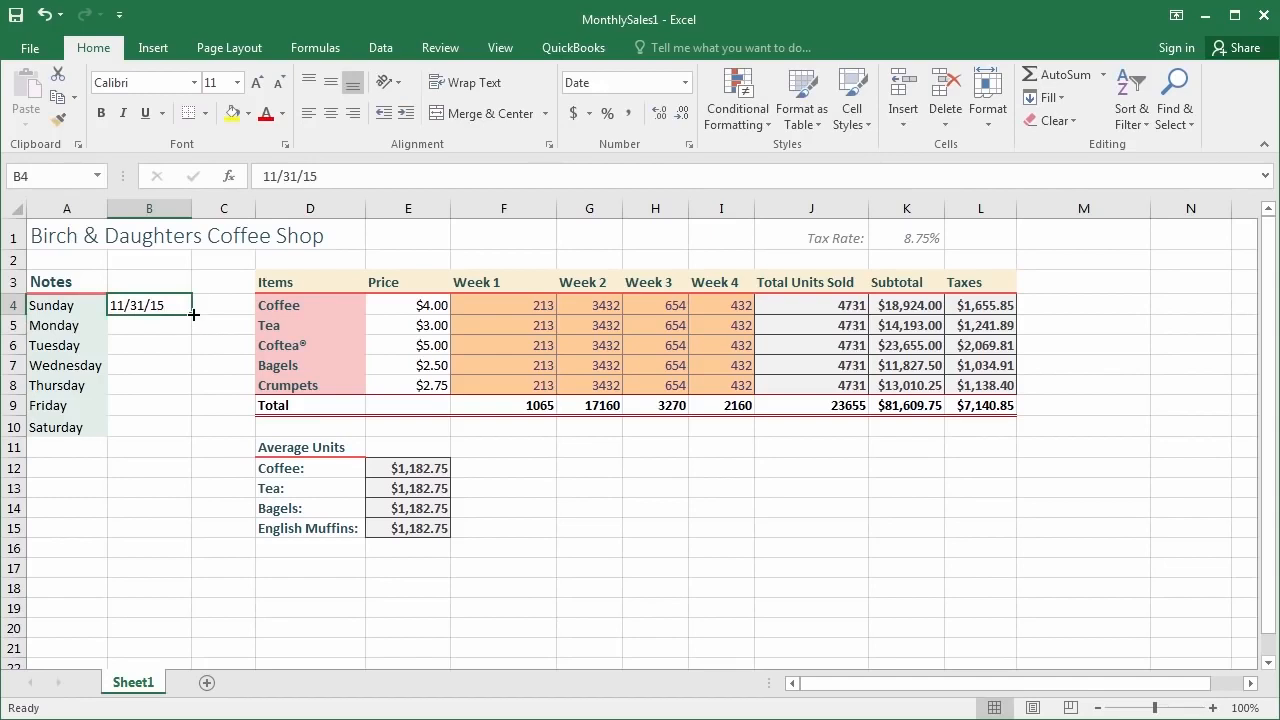
double_click(193, 314)
Step: Replace the Sunday date in B4 with 11/30/2015 and fill the date series down to B10
left_click(147, 304)
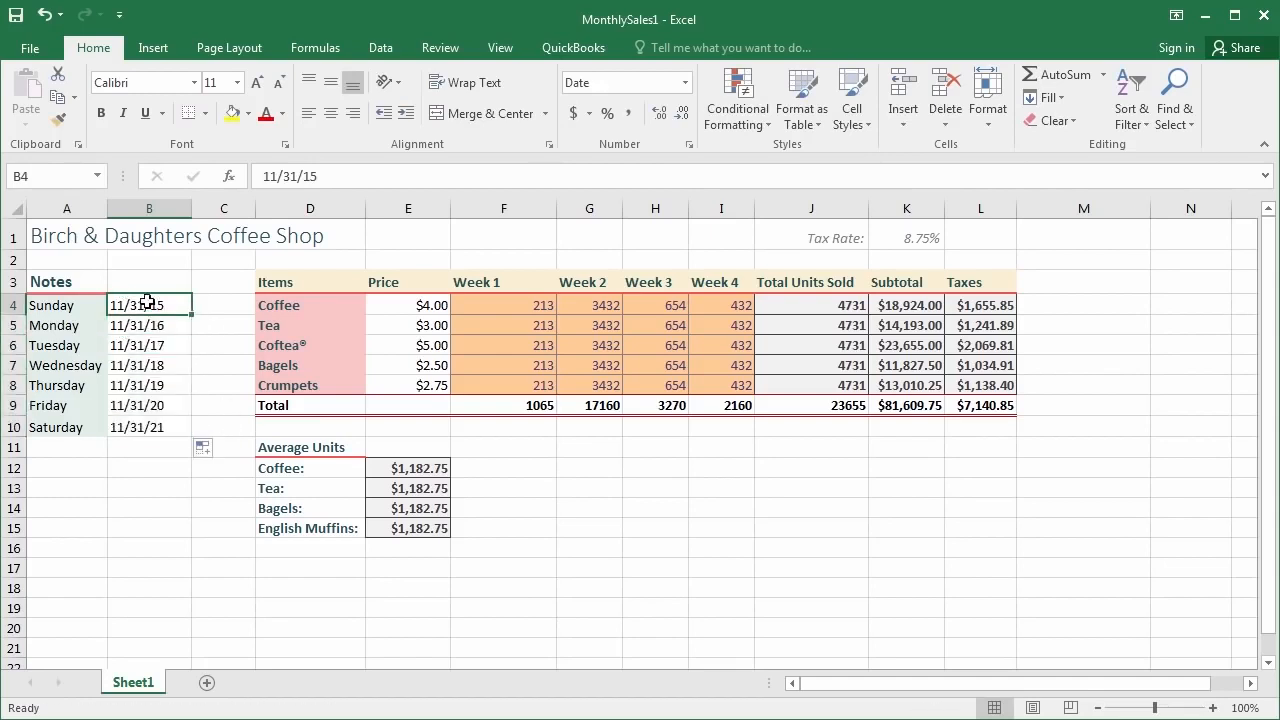
type("11/")
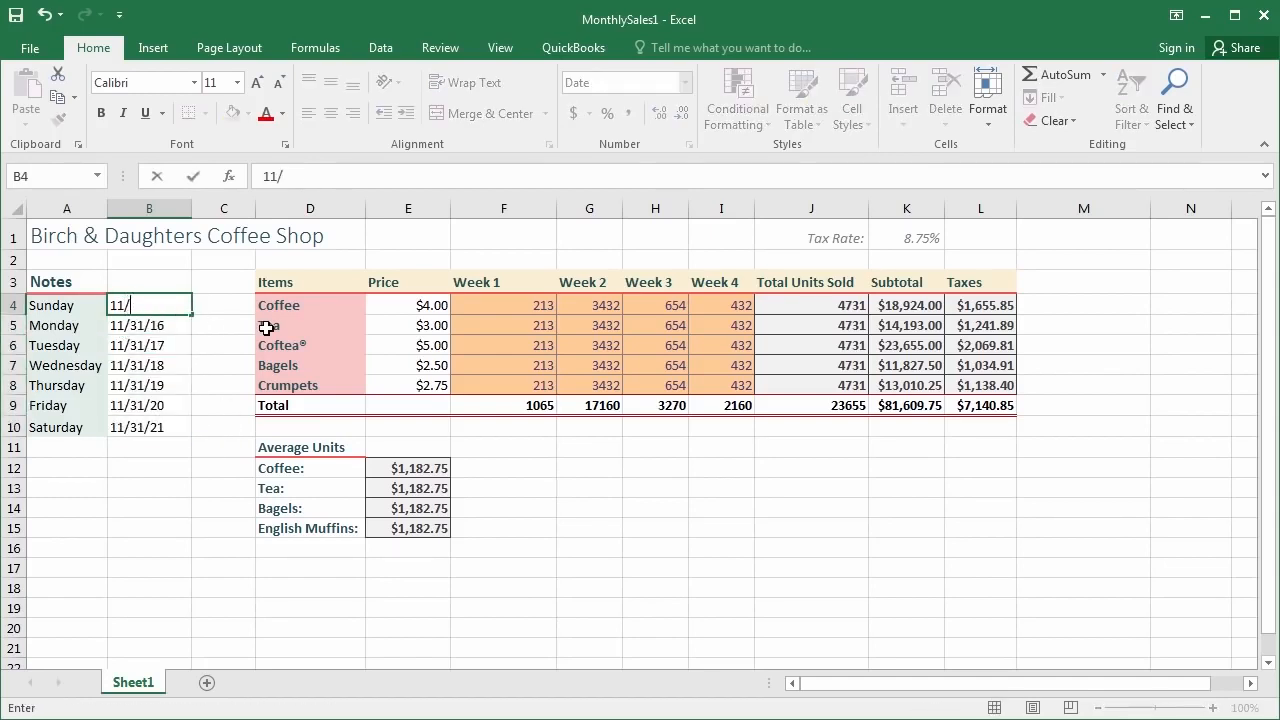
type("30/2015")
key("Return")
left_click(176, 305)
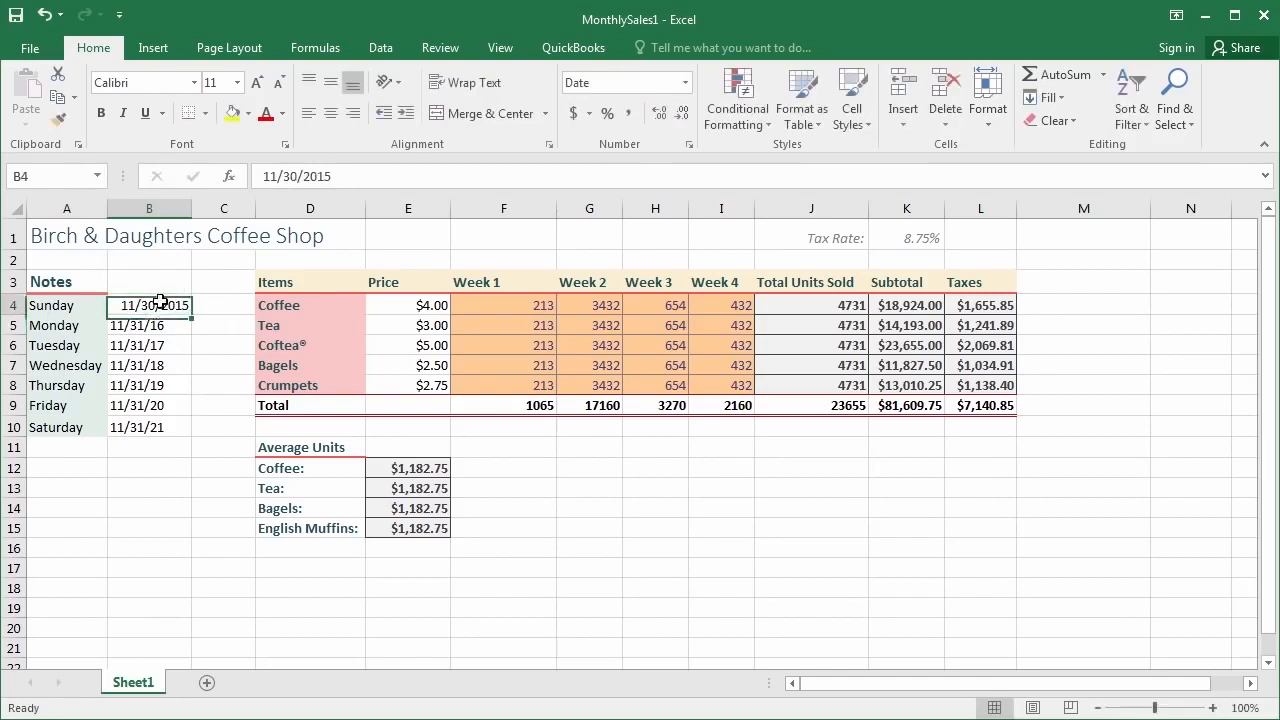
double_click(192, 316)
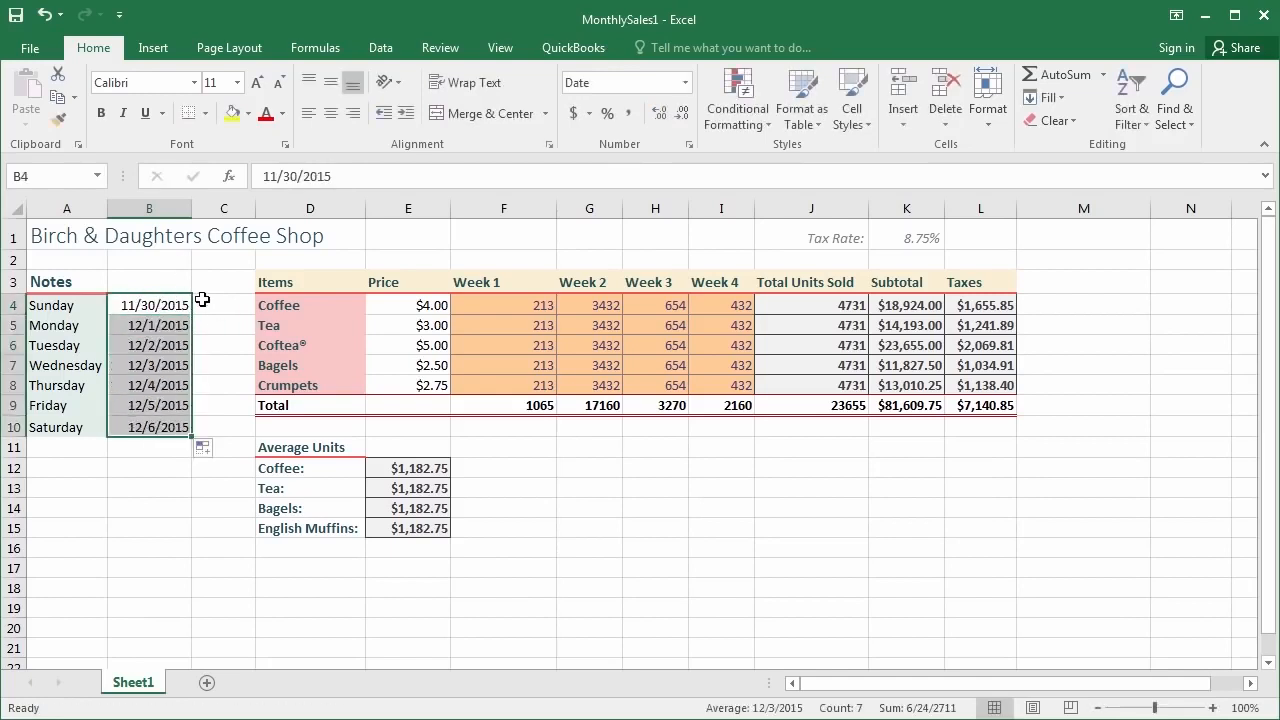
left_click(202, 300)
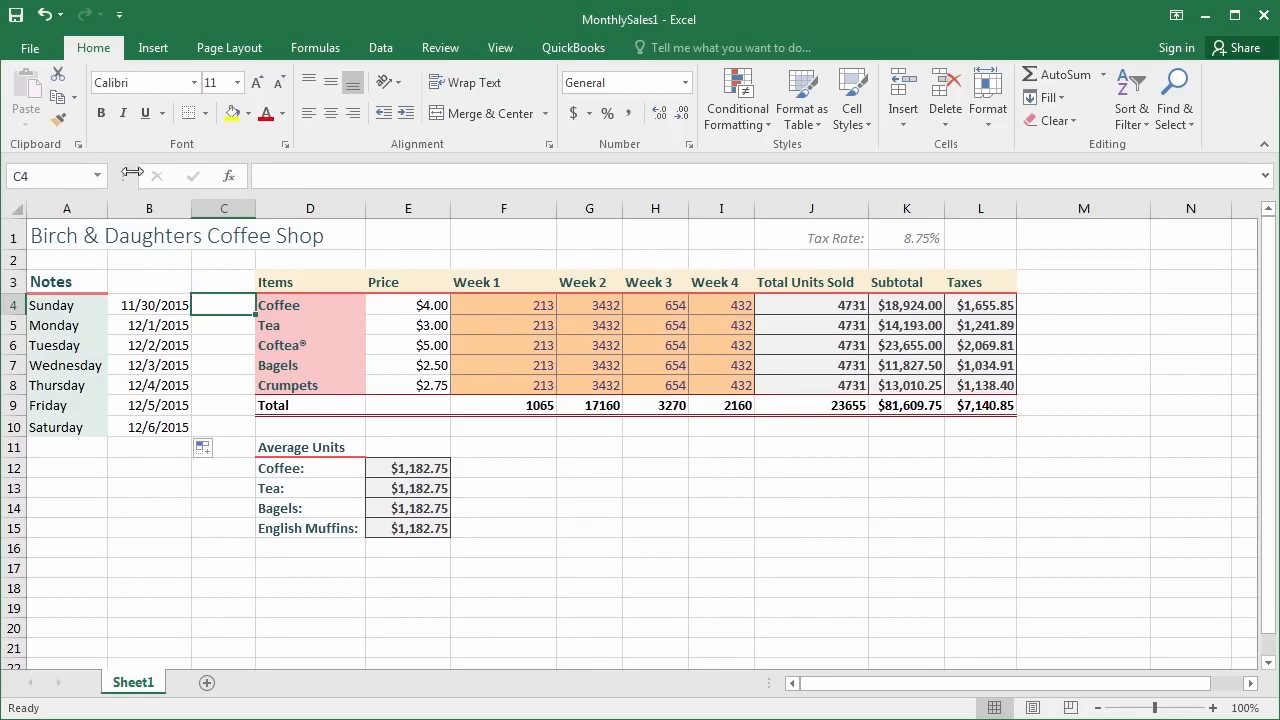
Step: Examine the file types offered for saving the workbook in My Documents, including Excel Template
left_click(17, 27)
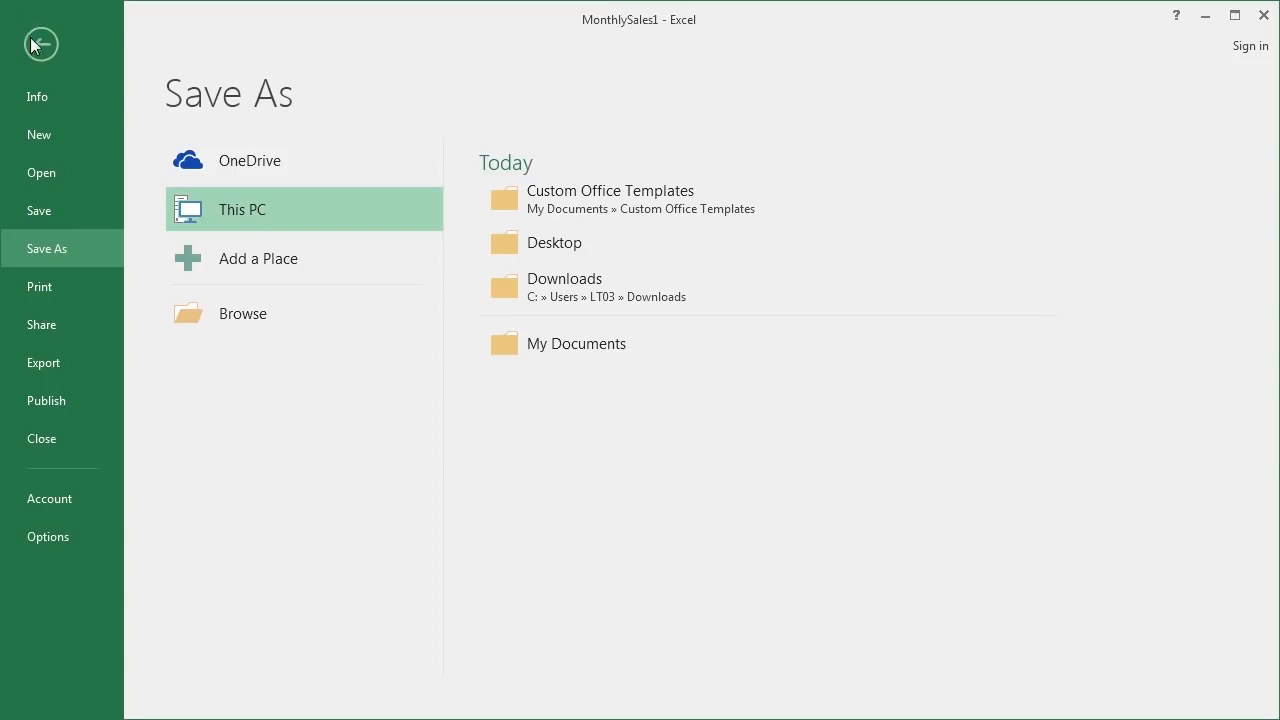
left_click(41, 43)
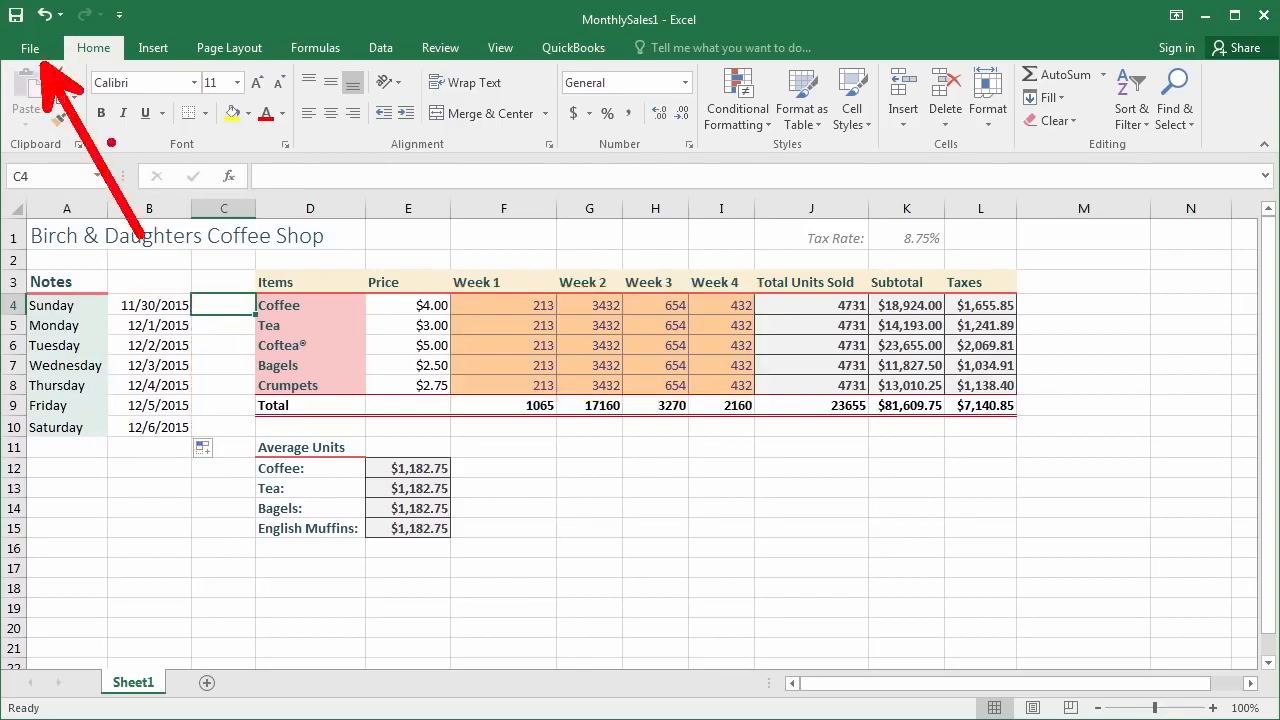
left_click(30, 48)
left_click(36, 254)
left_click(510, 342)
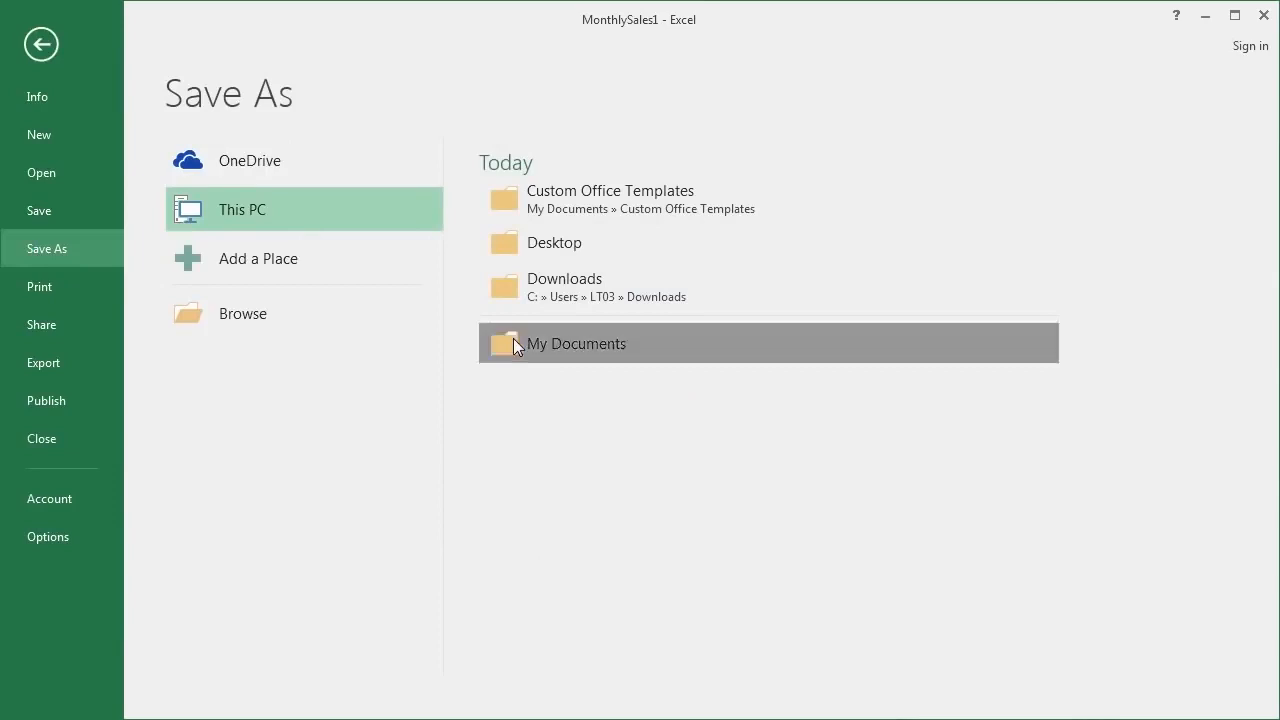
left_click(180, 367)
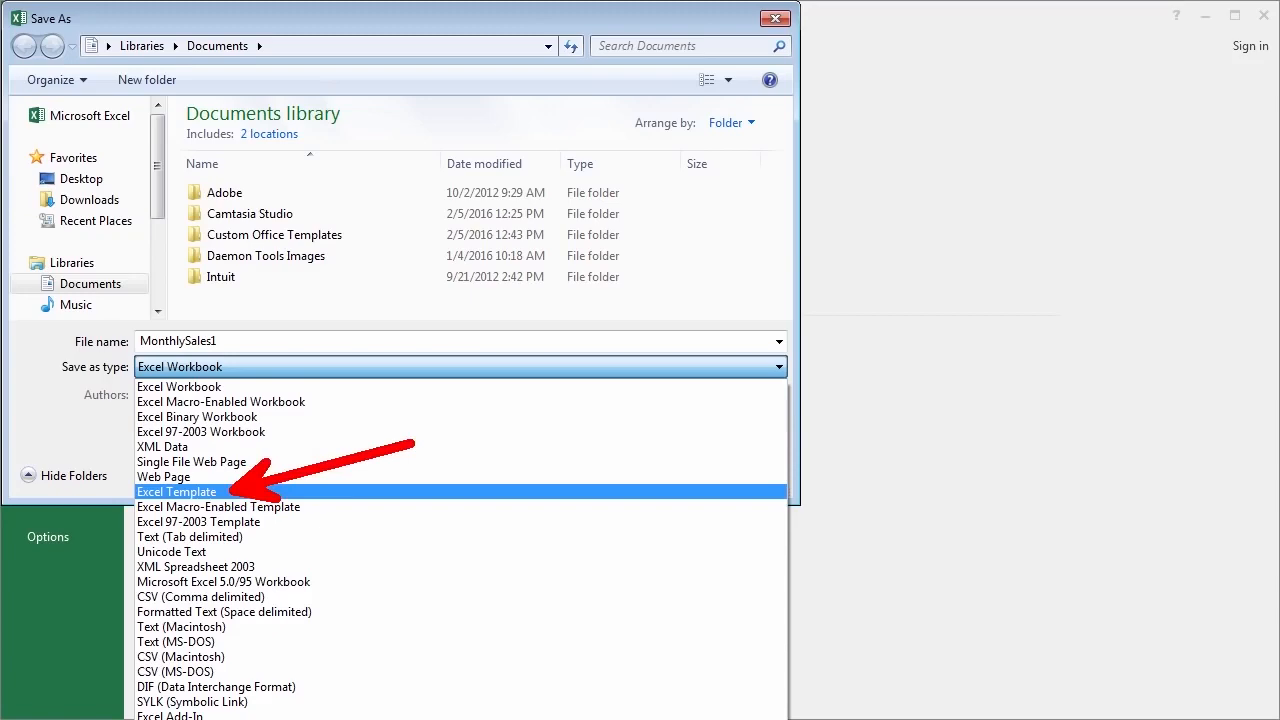
key("Escape")
left_click(741, 480)
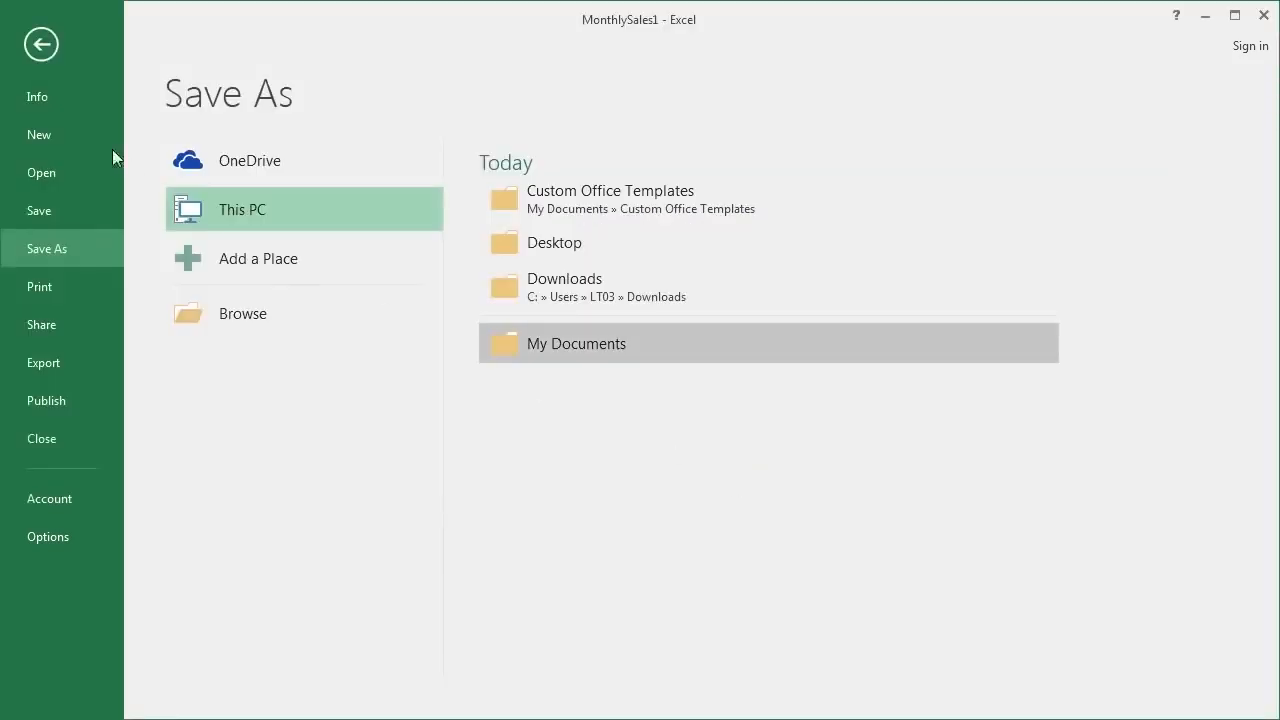
left_click(40, 46)
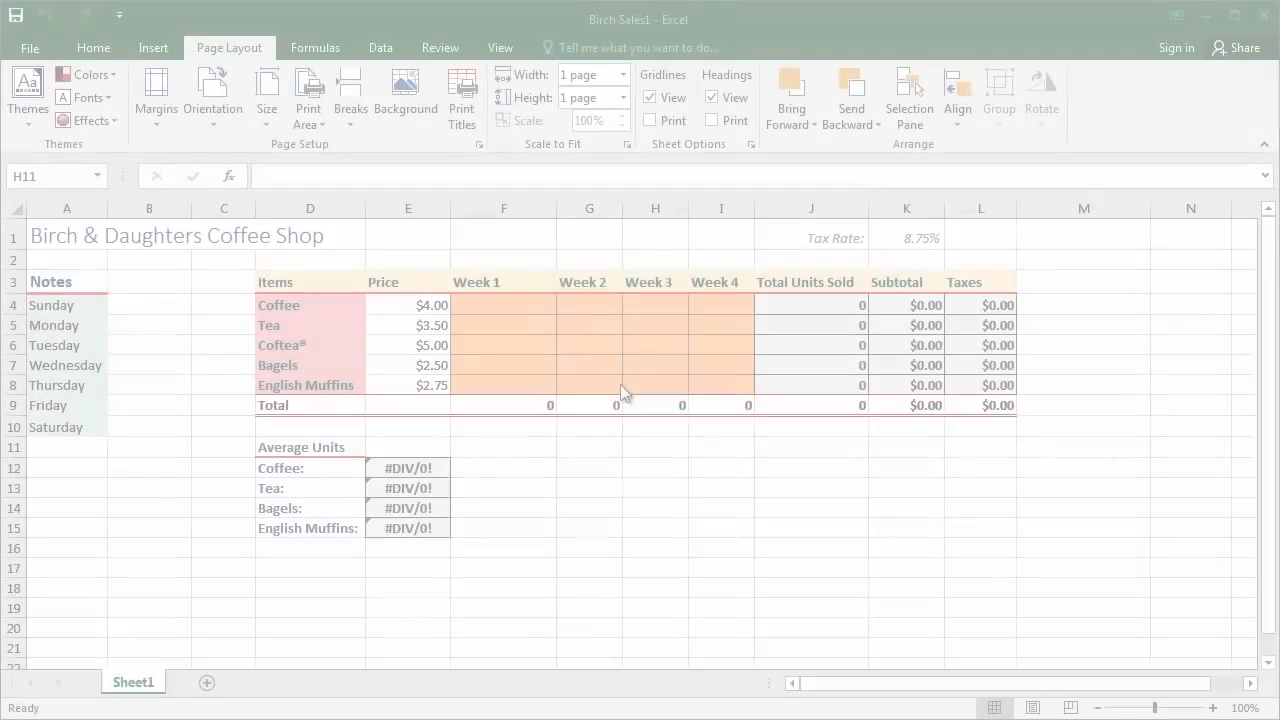
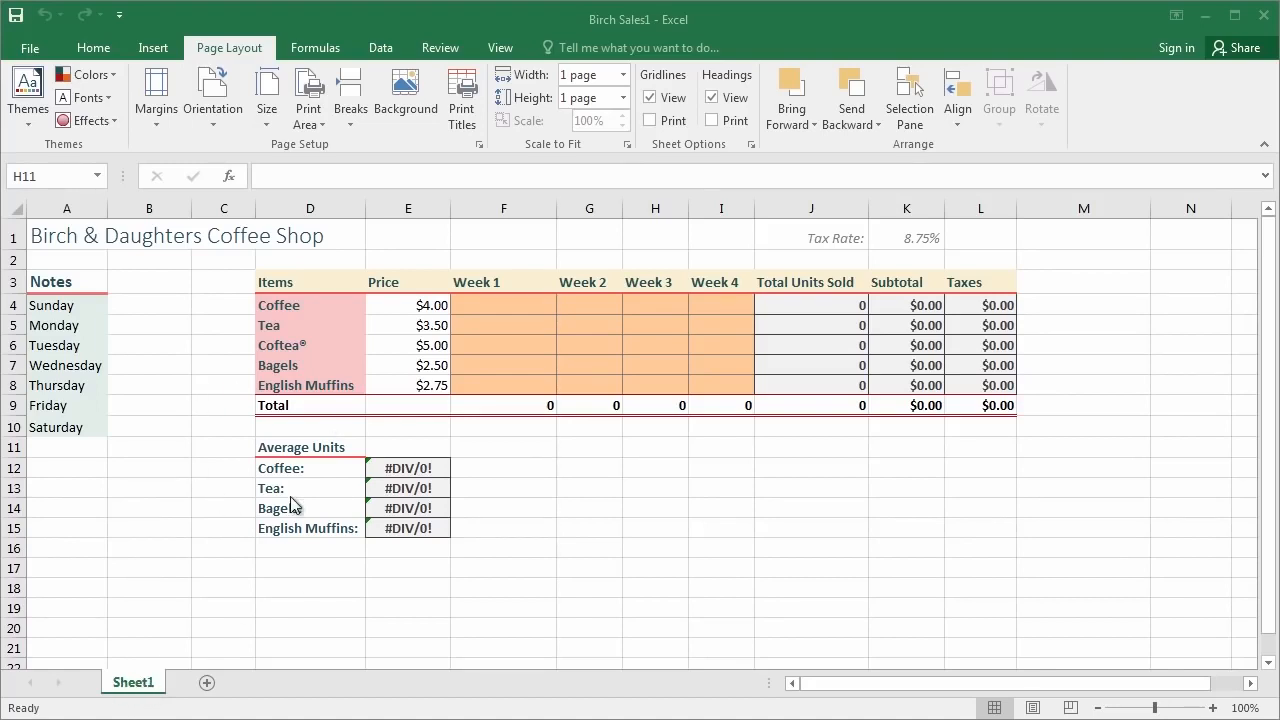
left_click(138, 688)
right_click(143, 688)
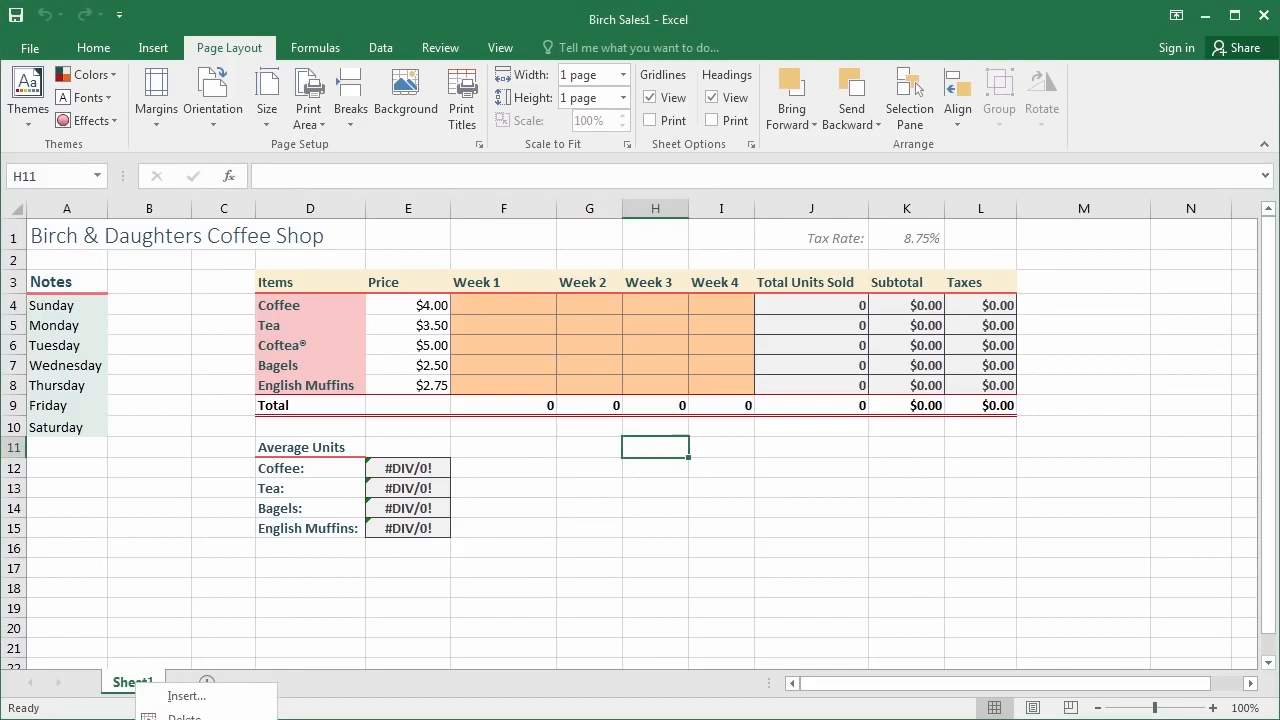
key("m")
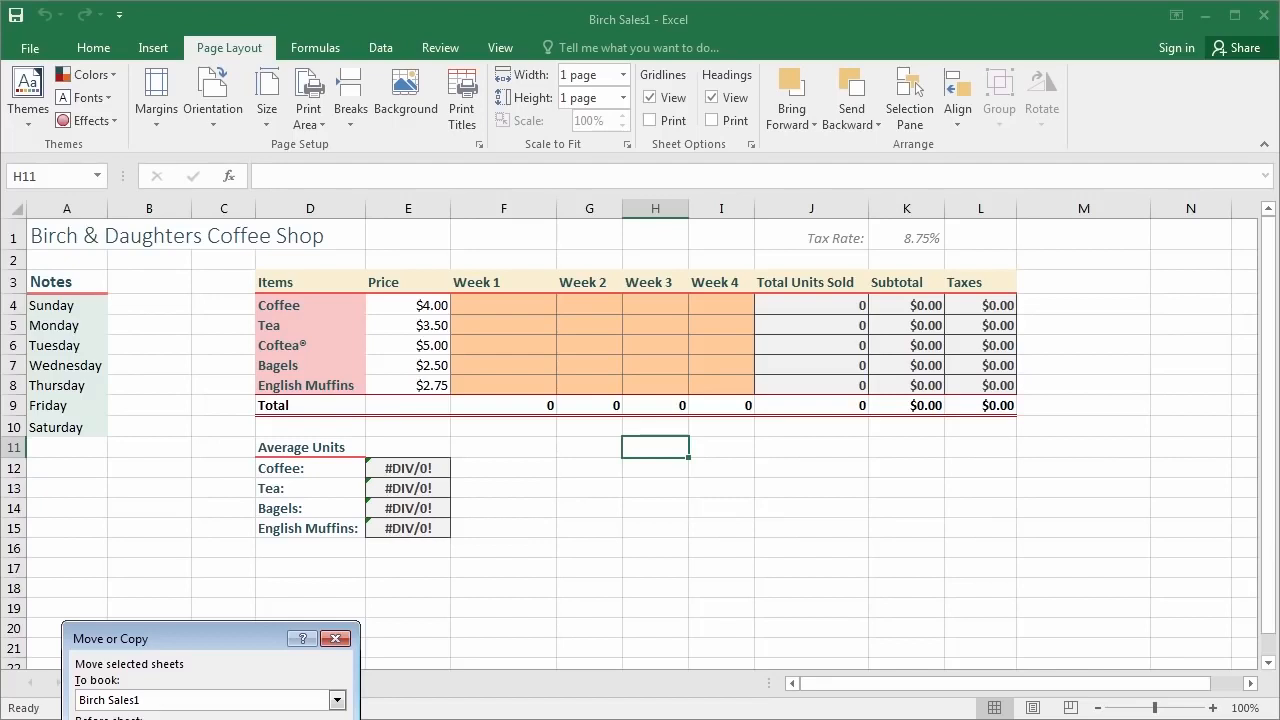
left_click(337, 639)
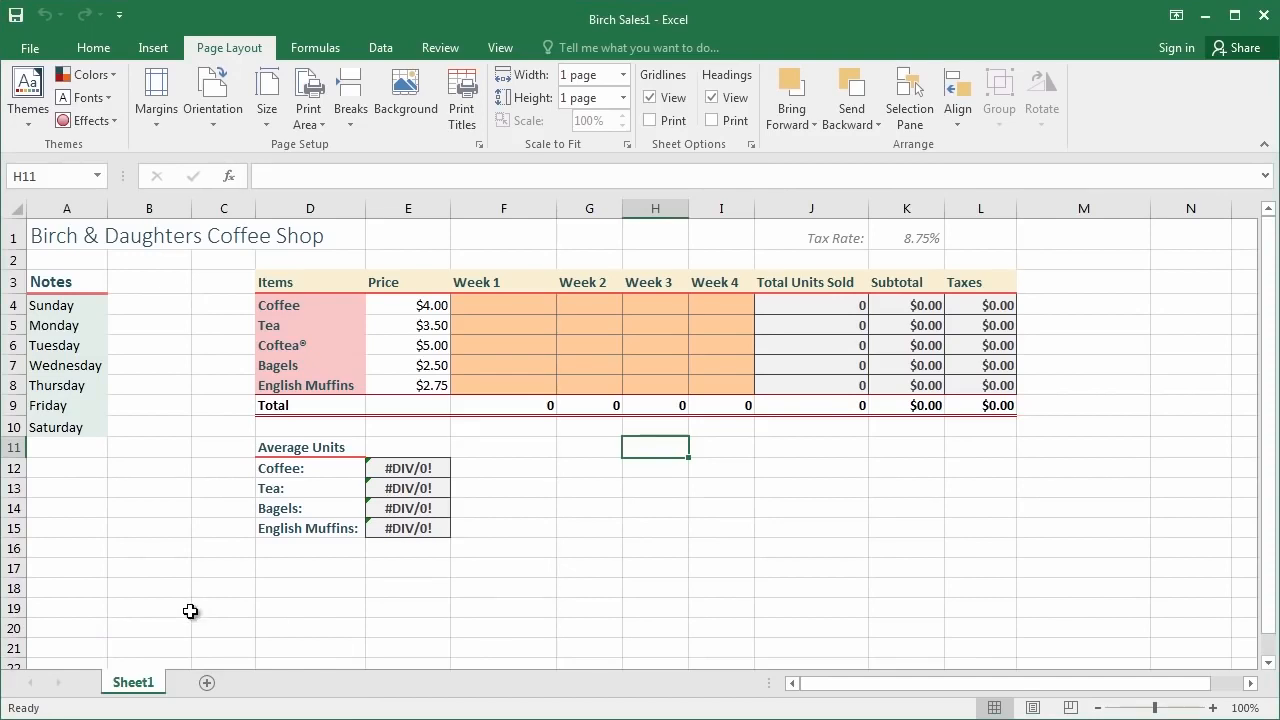
Step: Duplicate Sheet1 within the Birch Sales1 workbook, placing the copy directly after the original
left_click(135, 688)
left_click_drag(167, 681, 186, 685)
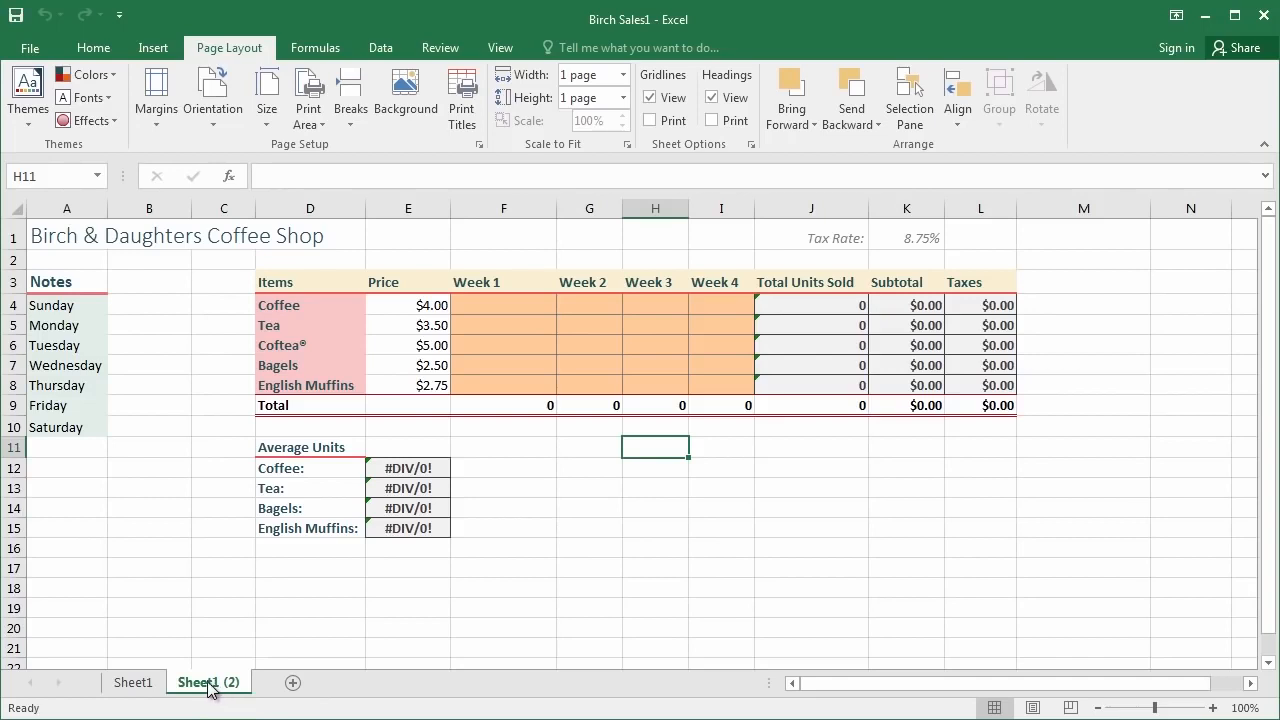
Step: Compare Sheet1 with its copy by switching back and forth between the two sheets
left_click(149, 681)
left_click(196, 681)
left_click(140, 684)
left_click(196, 684)
left_click(139, 687)
left_click(199, 686)
left_click(128, 683)
left_click(196, 683)
Step: Rename Sheet1 as SF
left_click(148, 683)
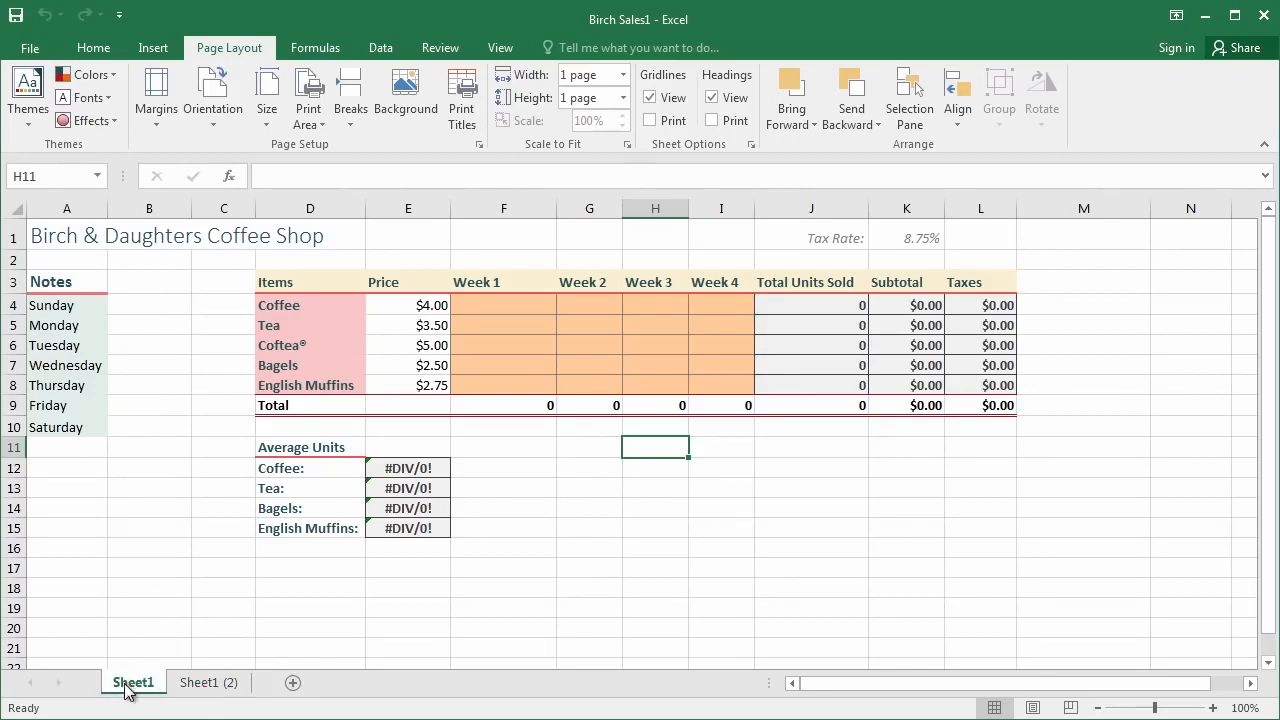
right_click(126, 688)
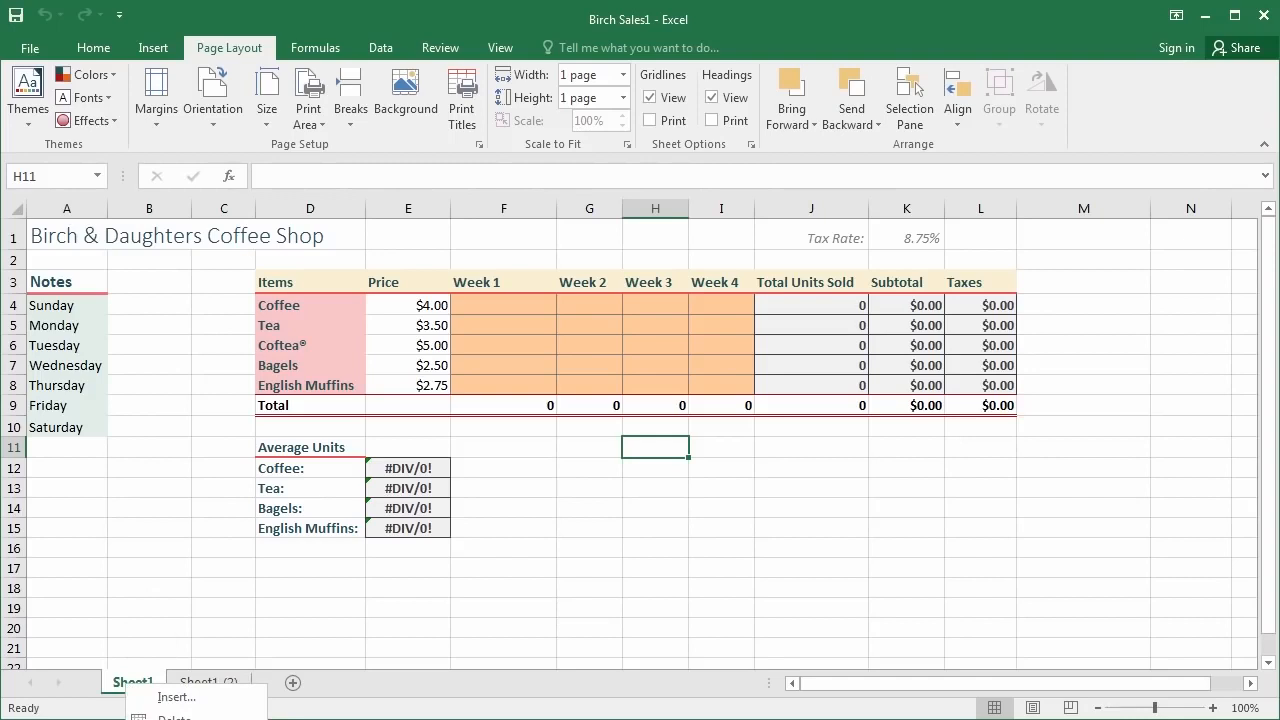
type("r")
type("SF")
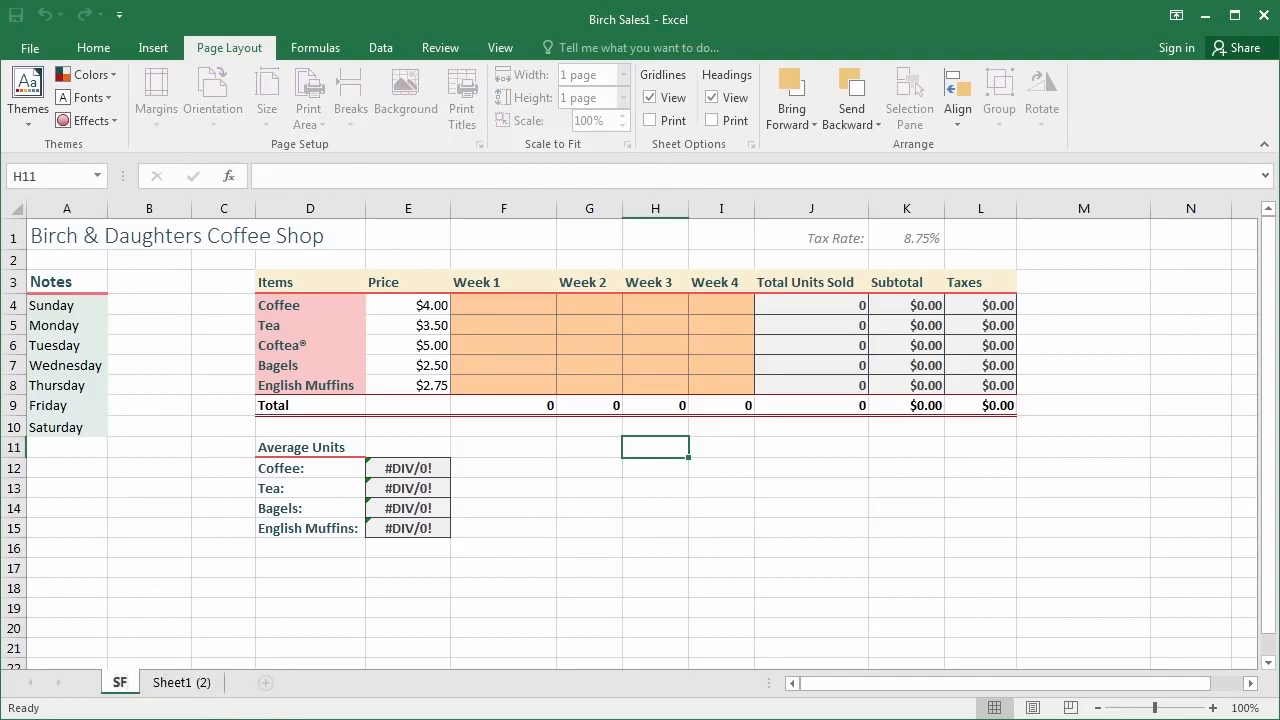
Step: Rename the copied sheet, Sheet1 (2), as LA
left_click(186, 686)
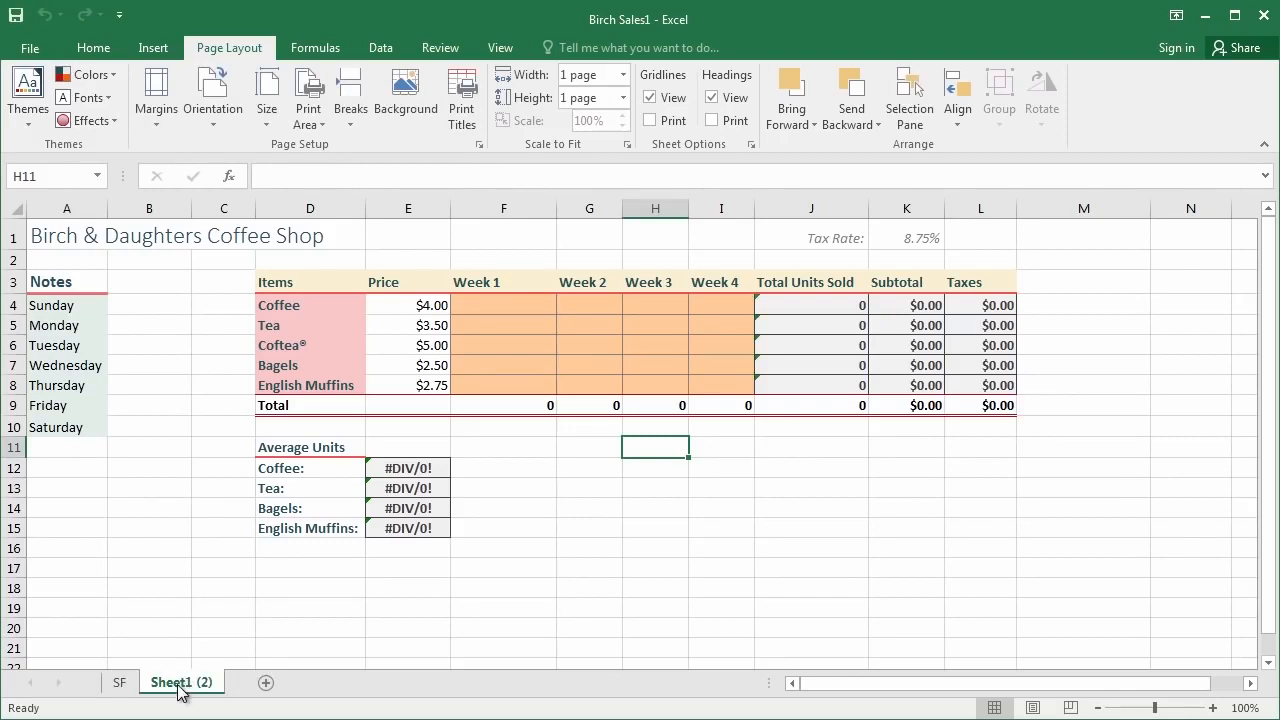
right_click(181, 686)
key("r")
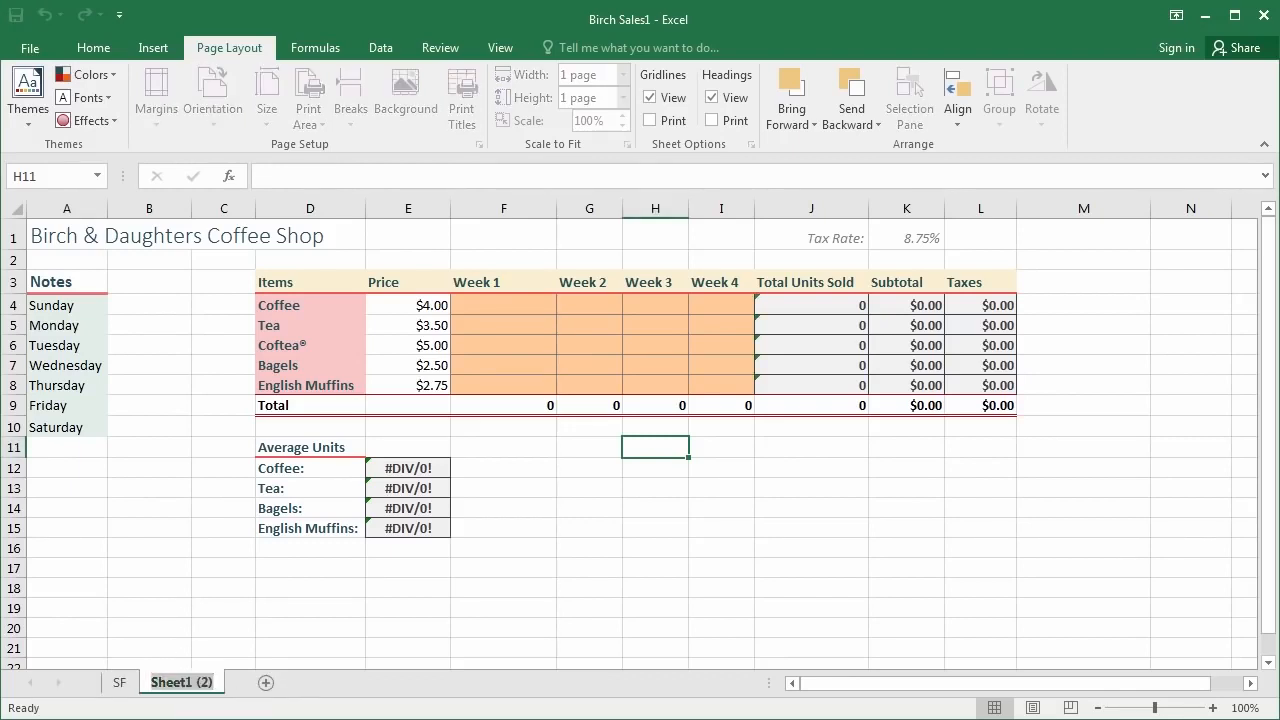
key("BackSpace")
type("LA")
key("Return")
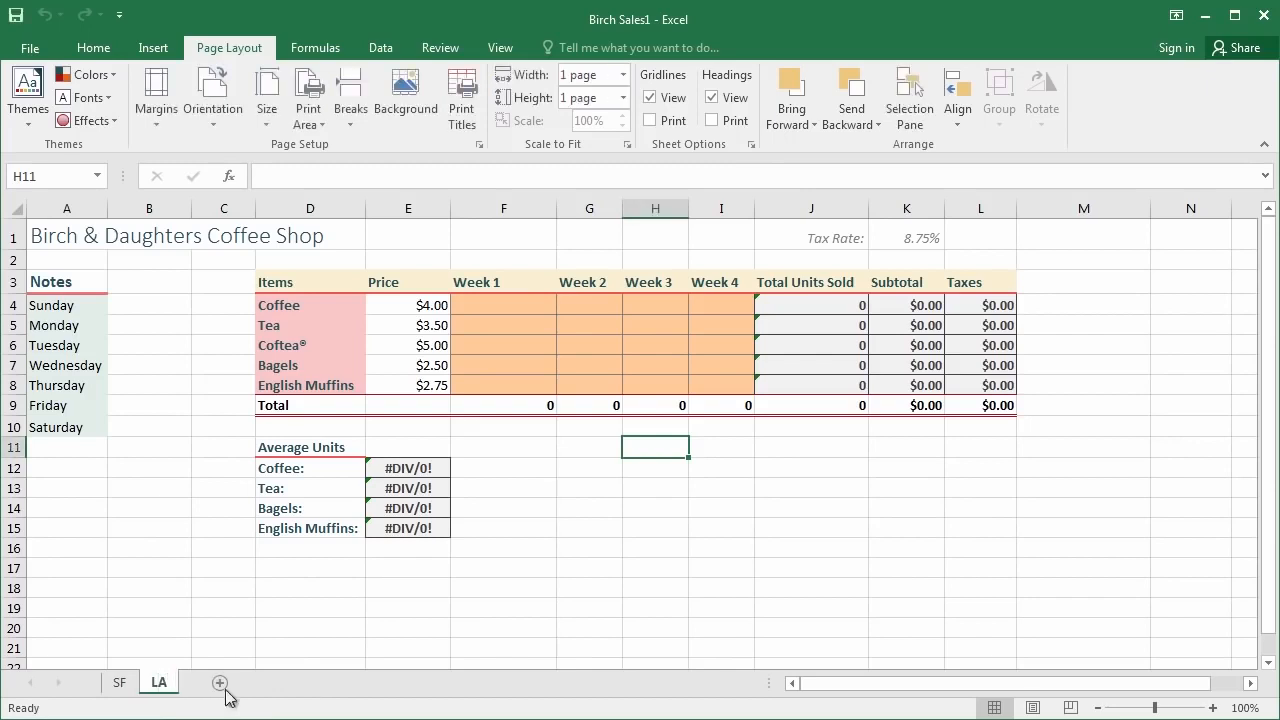
Step: Duplicate the LA sheet after the original and rename the copy as NYC
left_click(144, 568)
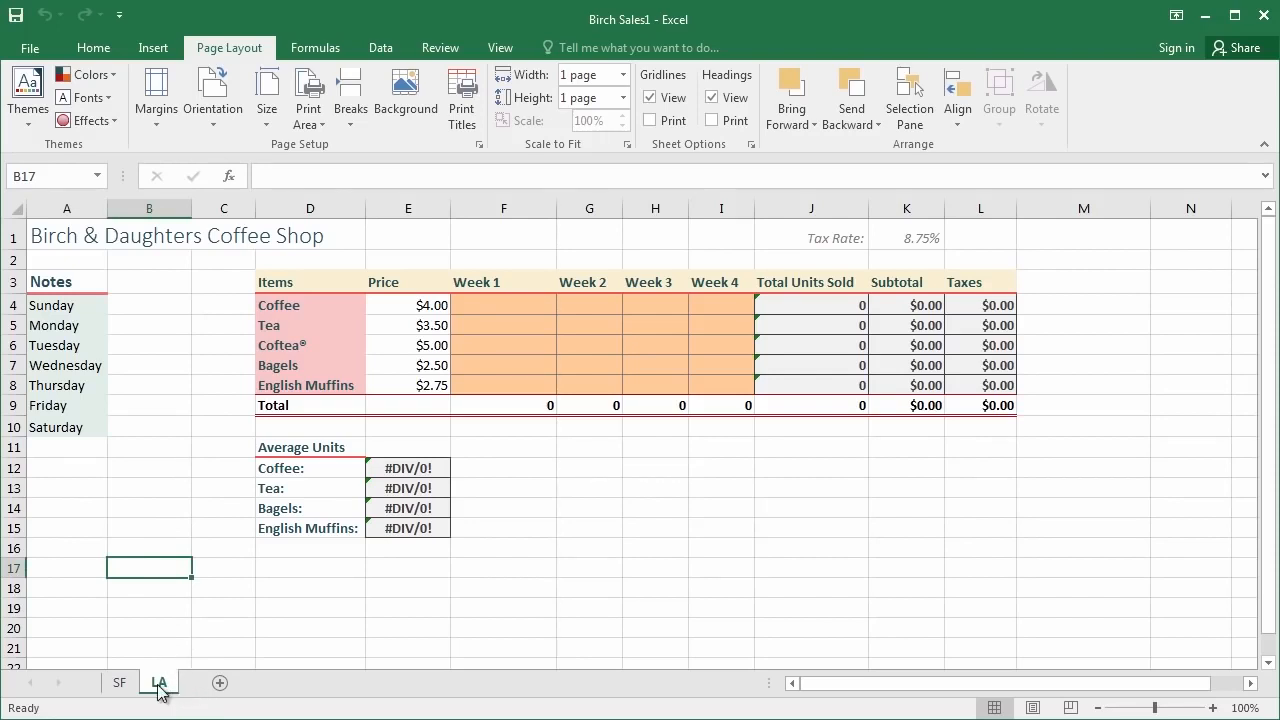
left_click_drag(157, 683, 190, 686)
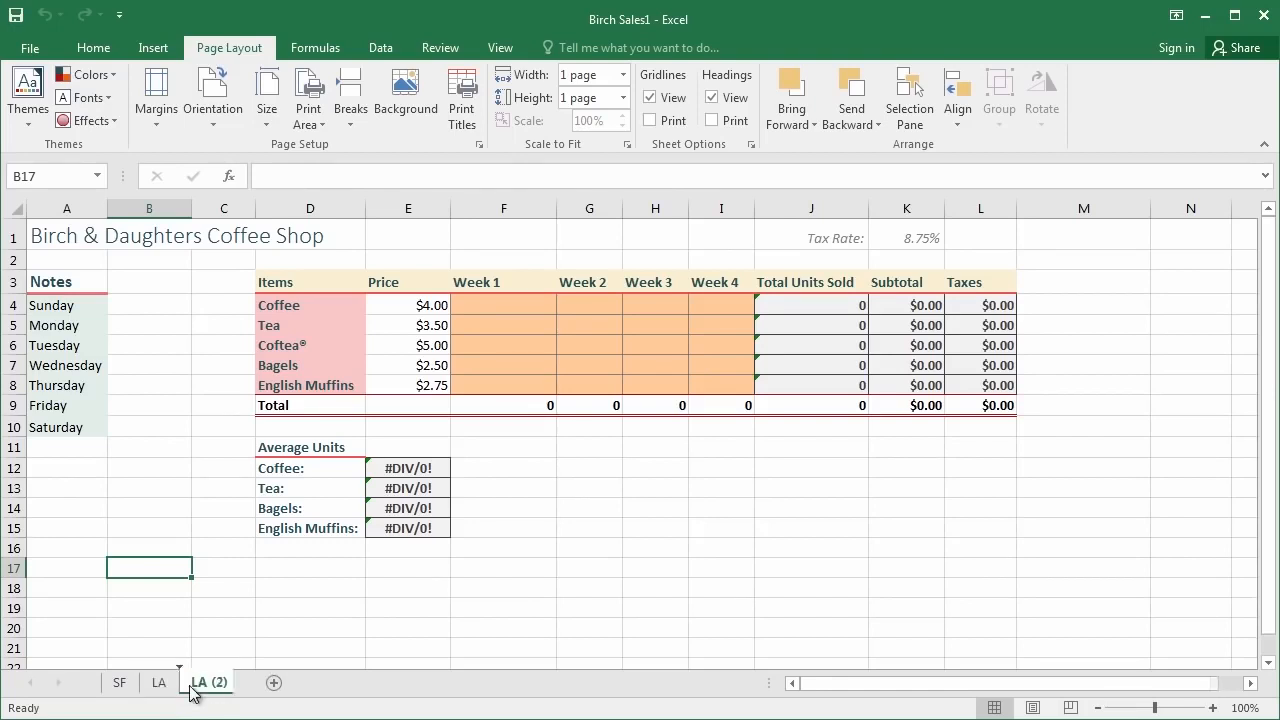
right_click(205, 690)
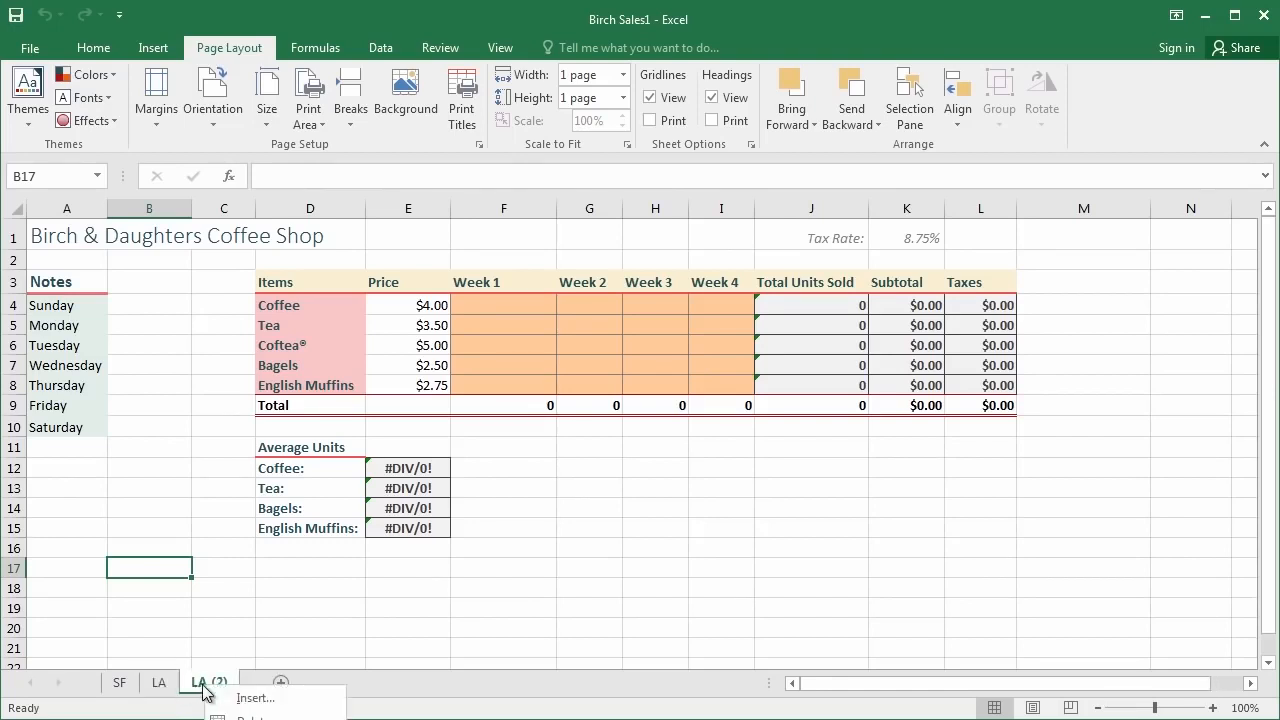
type("rNYC")
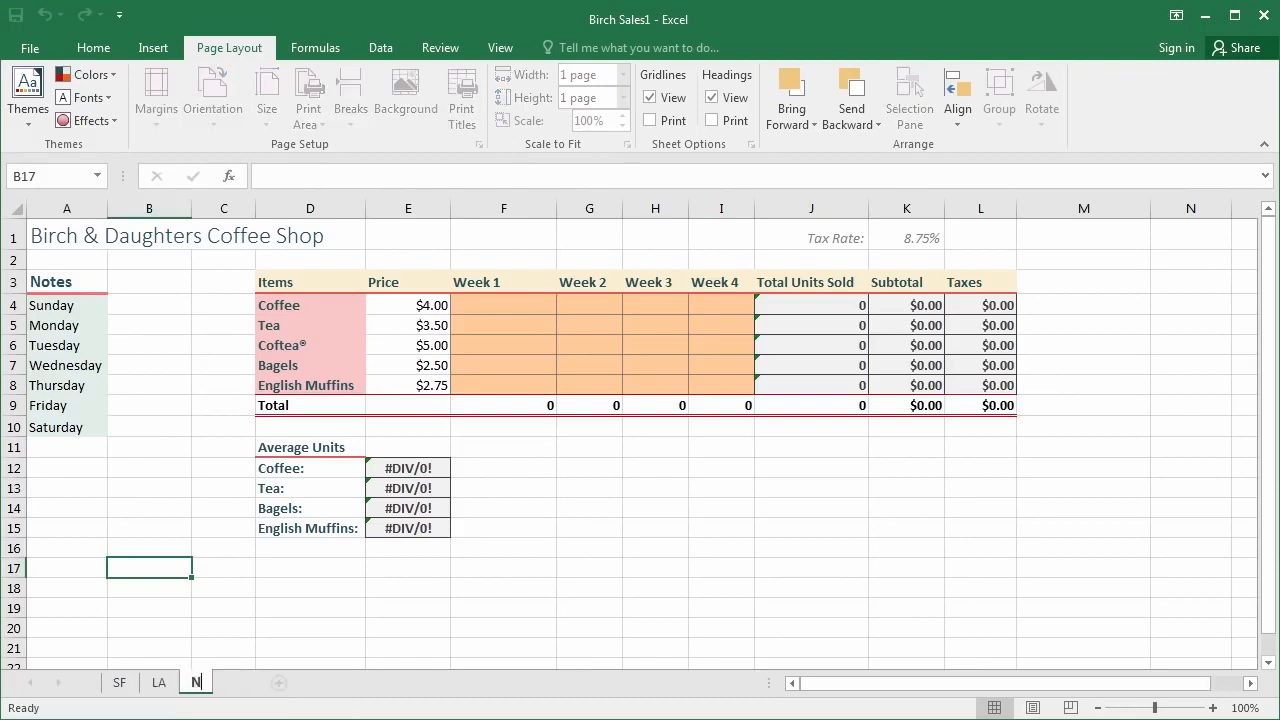
key("Return")
Step: Look through the SF, LA and NYC sheets and compare their contents
left_click(118, 523)
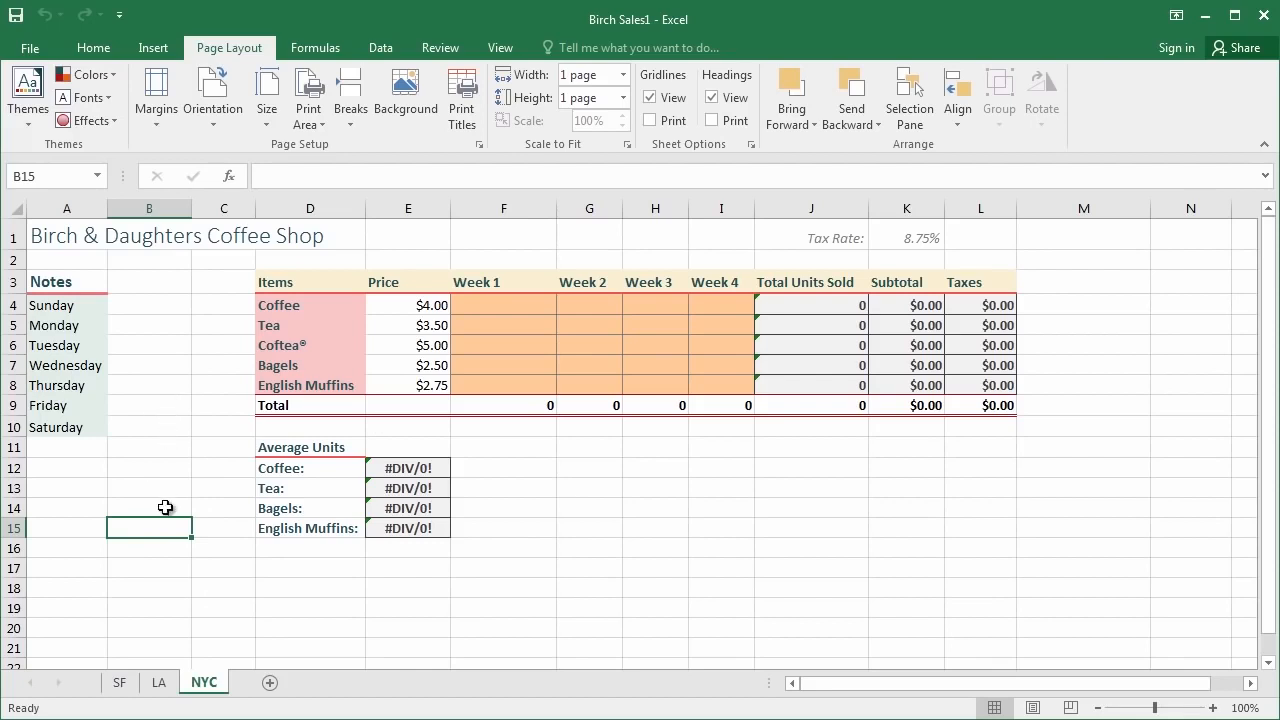
left_click(122, 684)
left_click(158, 684)
left_click(122, 684)
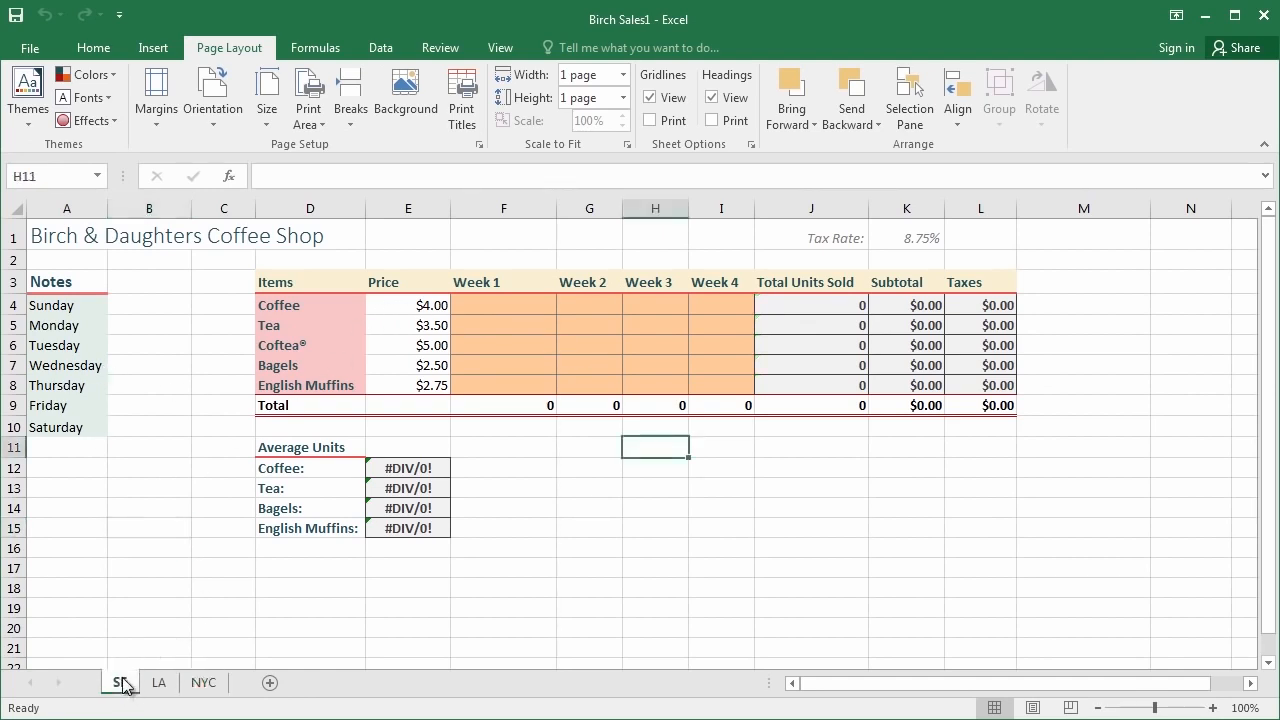
left_click(158, 682)
left_click(196, 688)
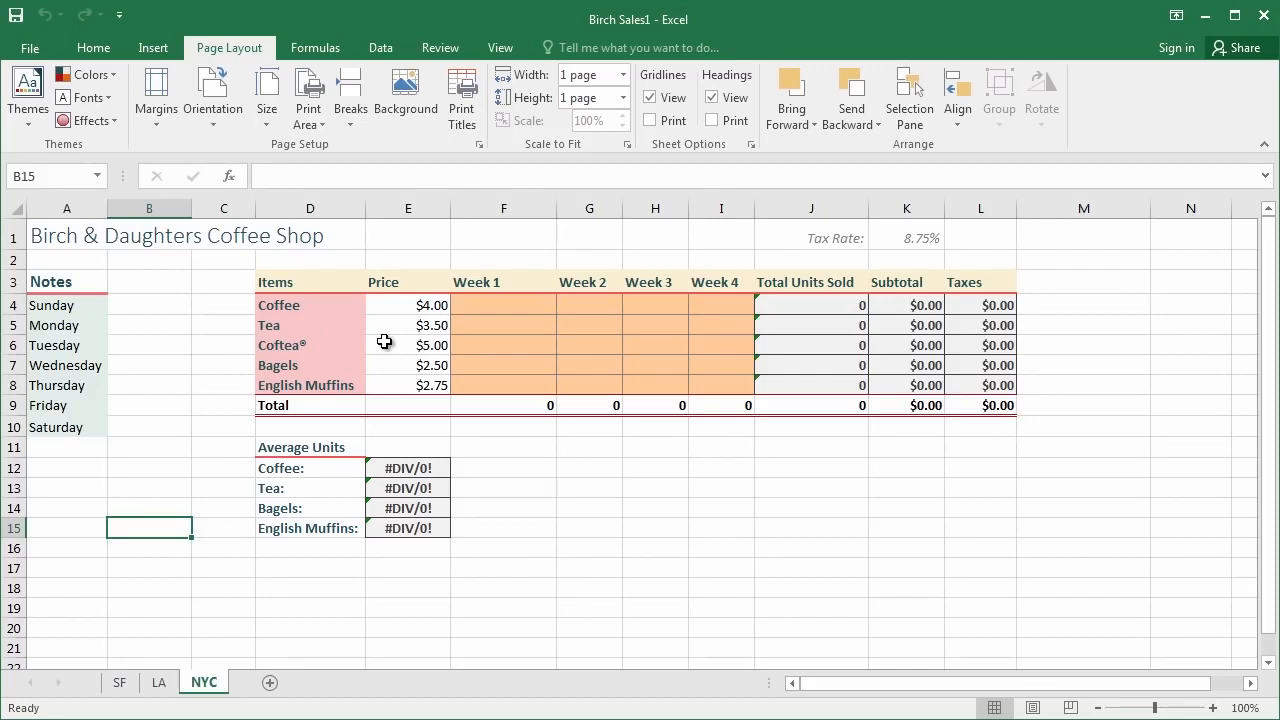
left_click(113, 688)
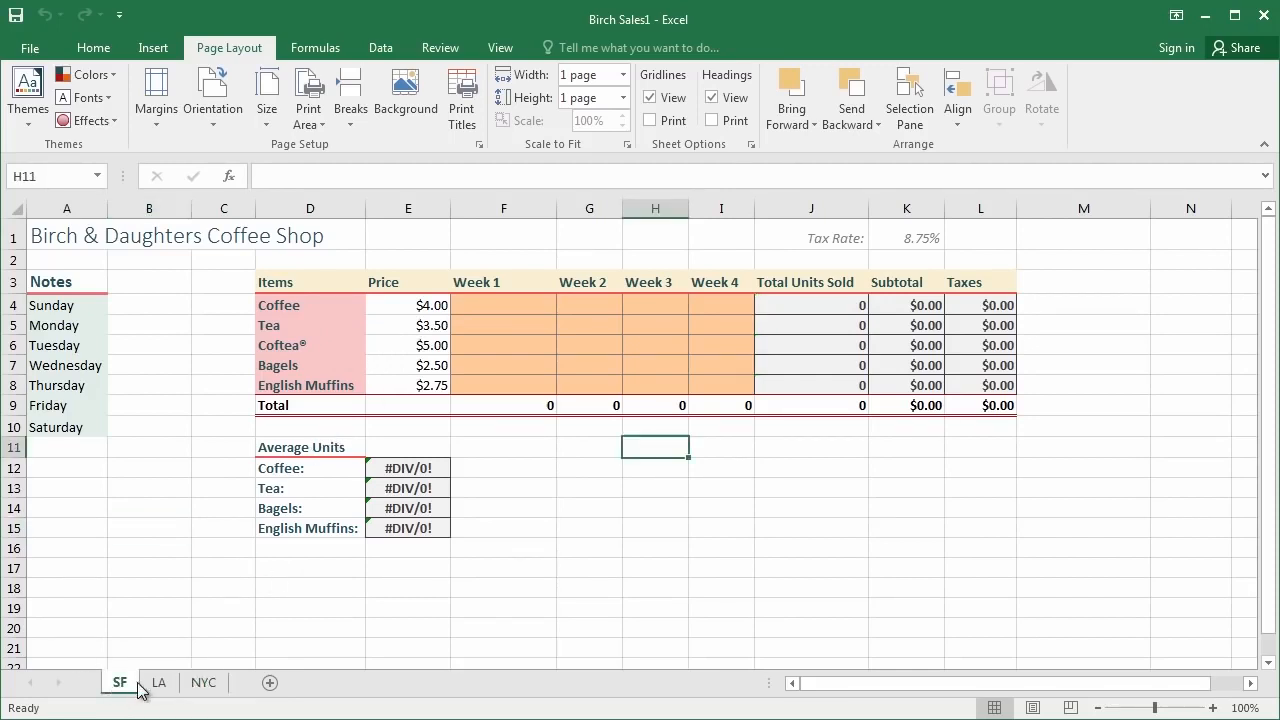
left_click(157, 688)
left_click(203, 686)
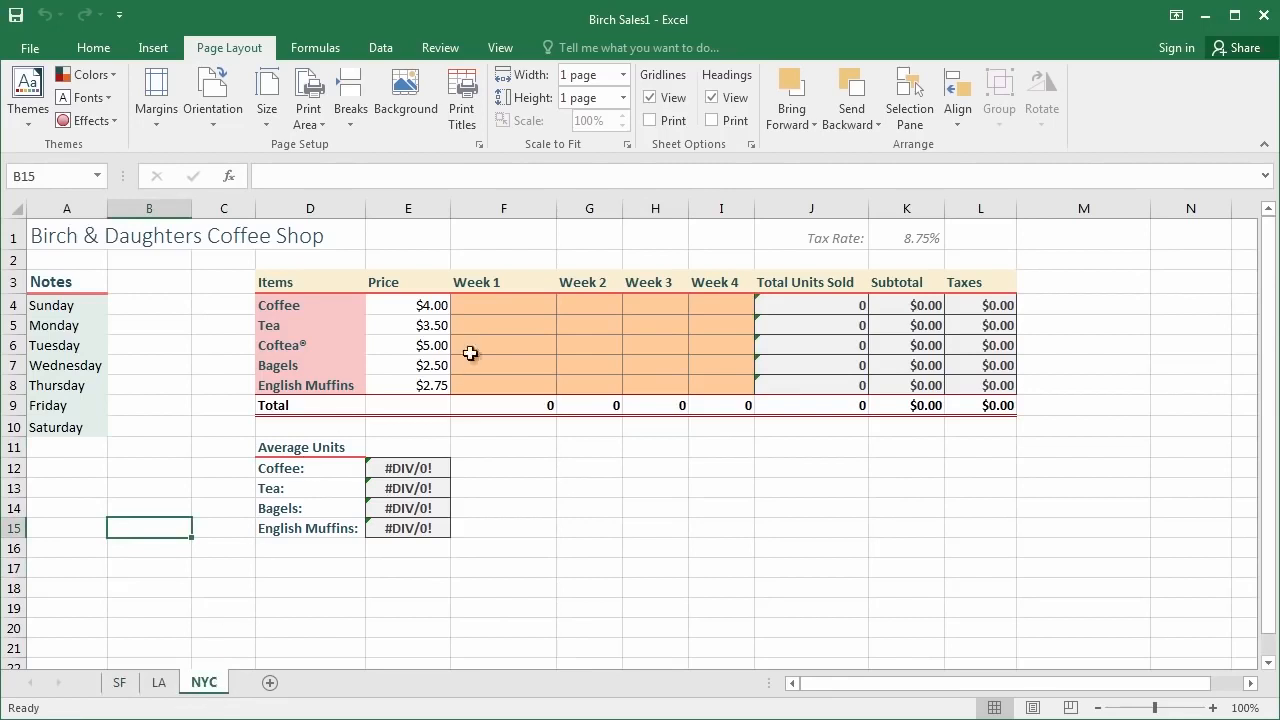
Step: Group the SF, LA and NYC sheets and set the tea price in E5 to 3.00 on all three
left_click(401, 325)
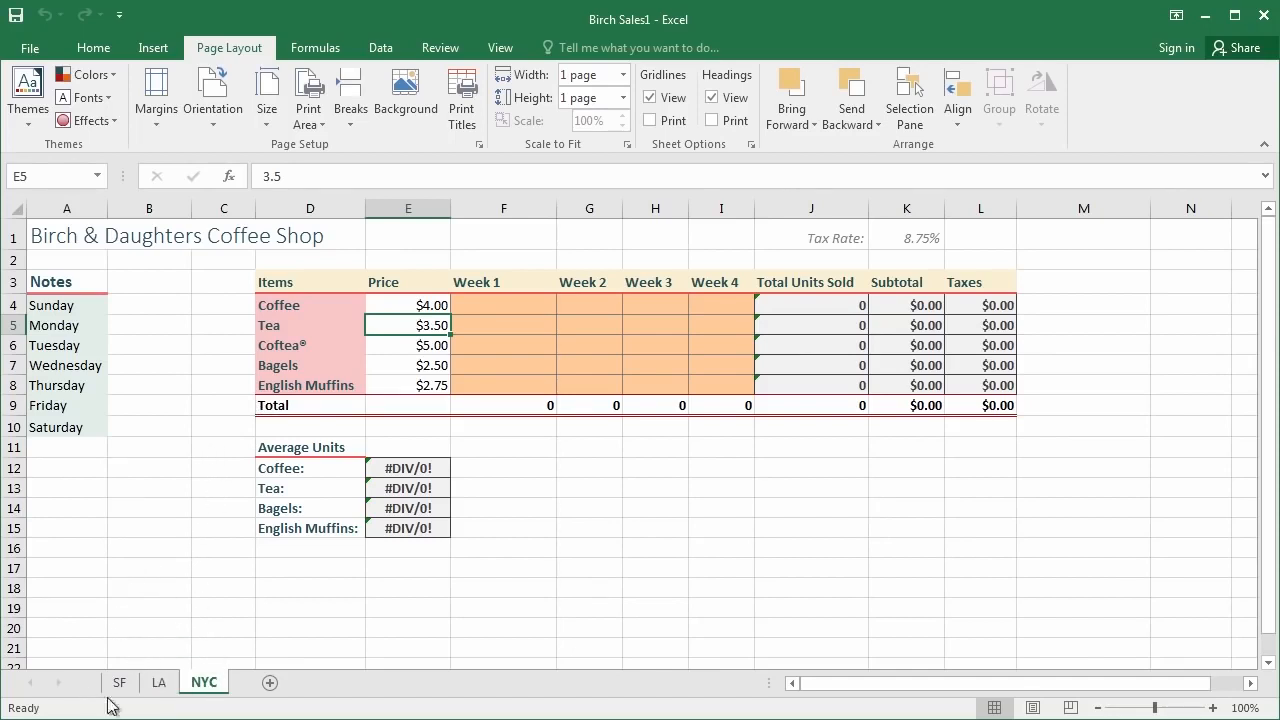
right_click(204, 688)
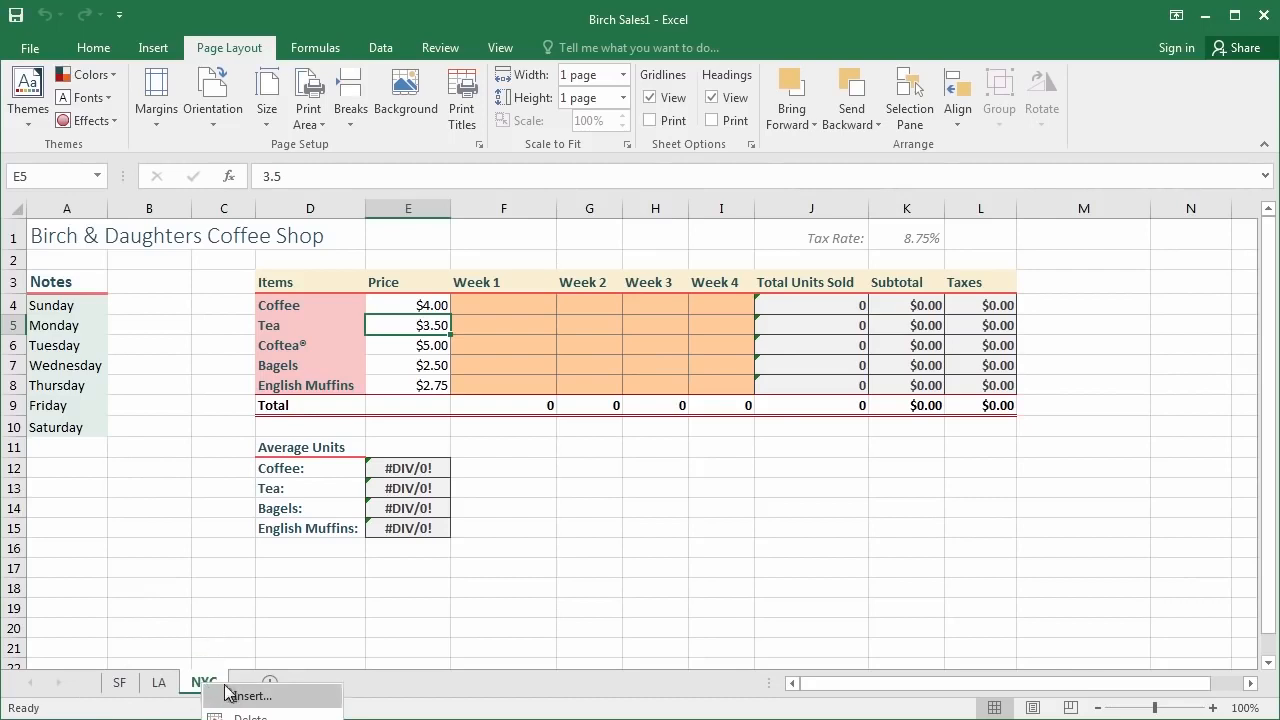
key("Escape")
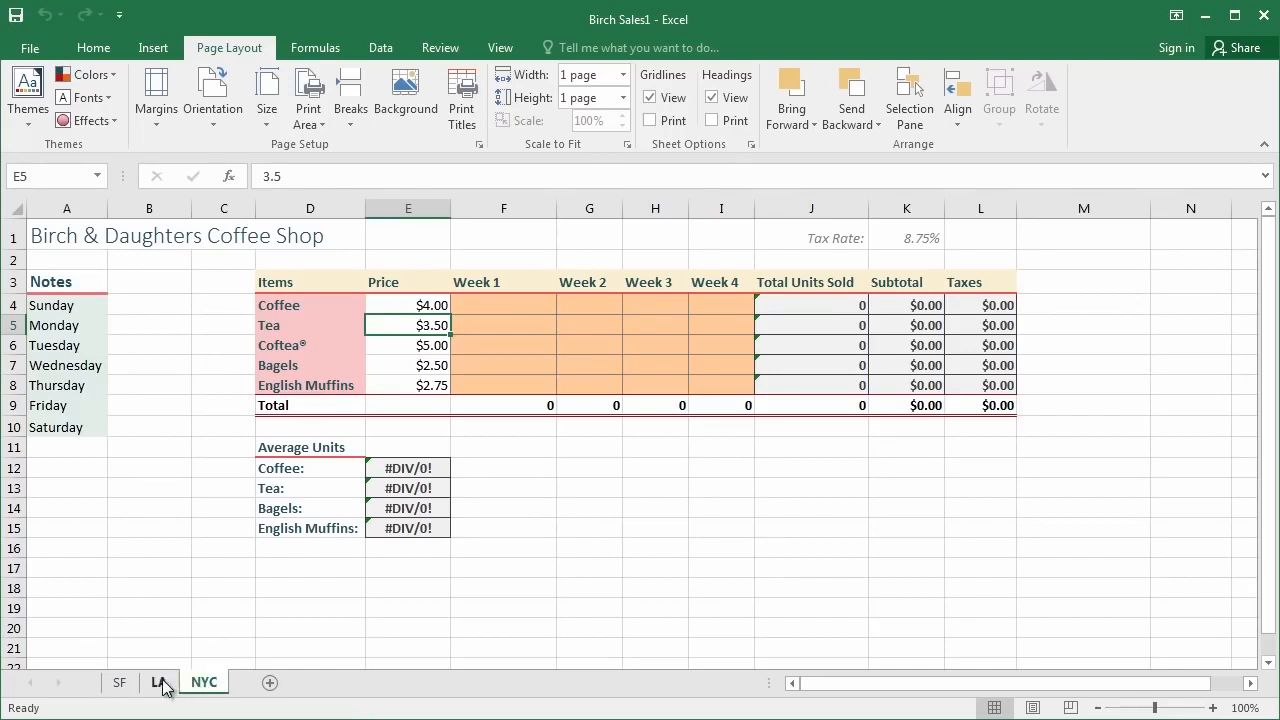
left_click(163, 683, "ctrl")
left_click(120, 682, "ctrl")
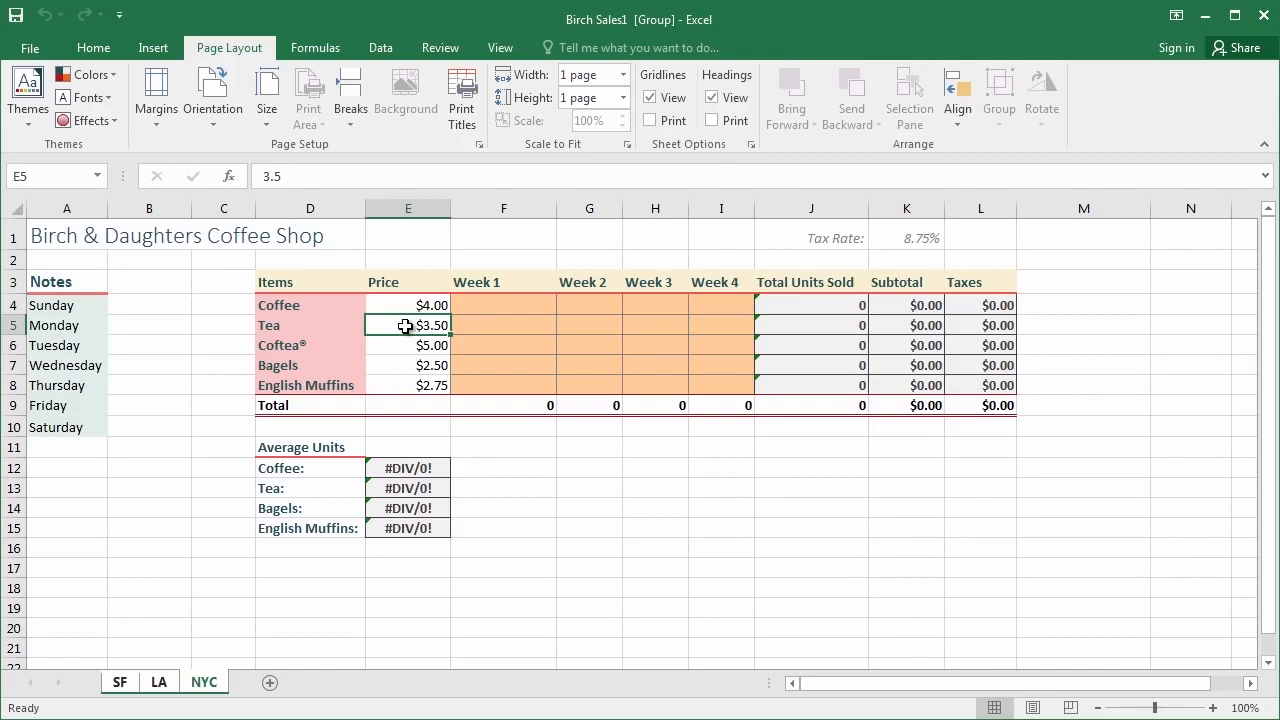
type("3")
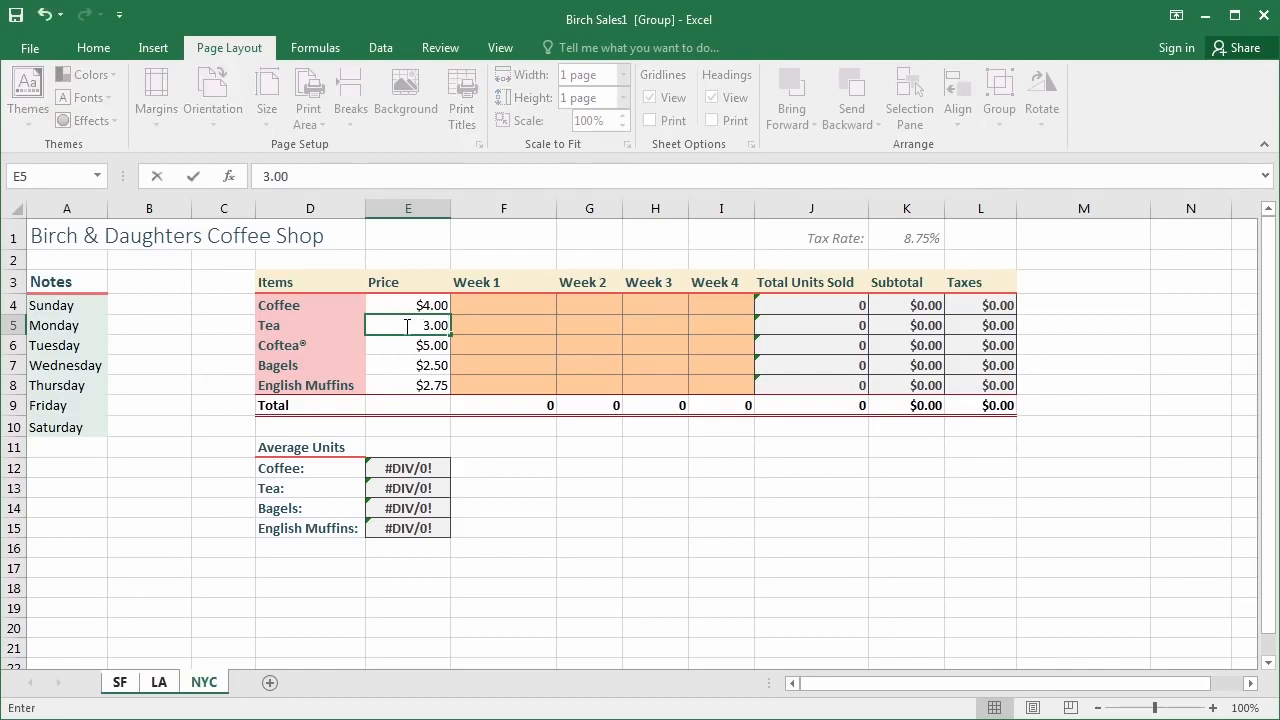
key("Return")
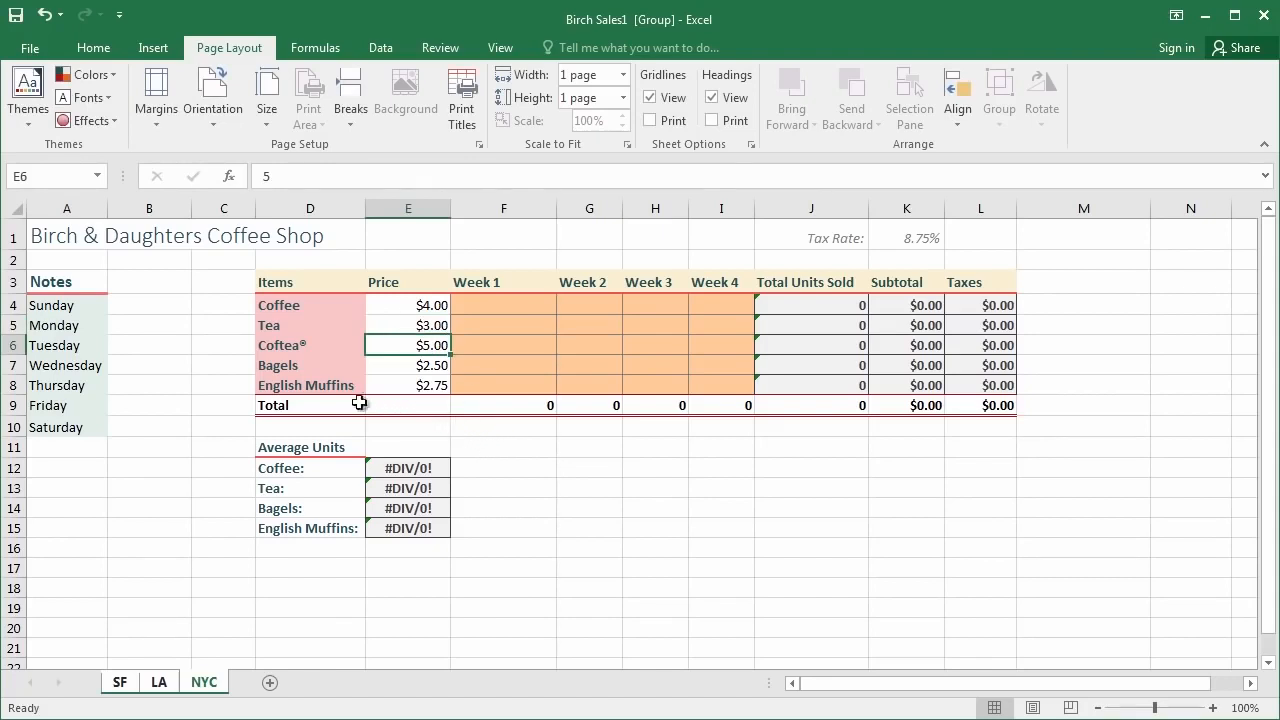
Step: Change the item name in D8 to Crumpets across the grouped sheets
left_click(281, 390)
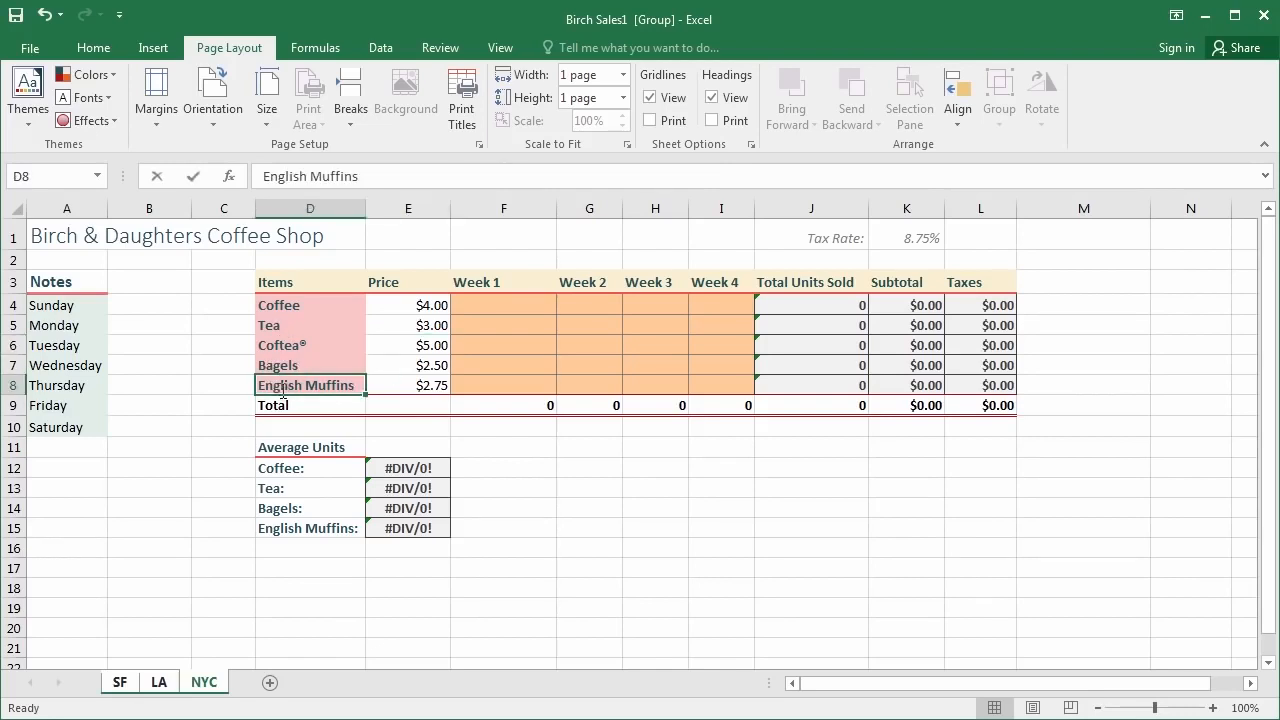
type("Crumpets")
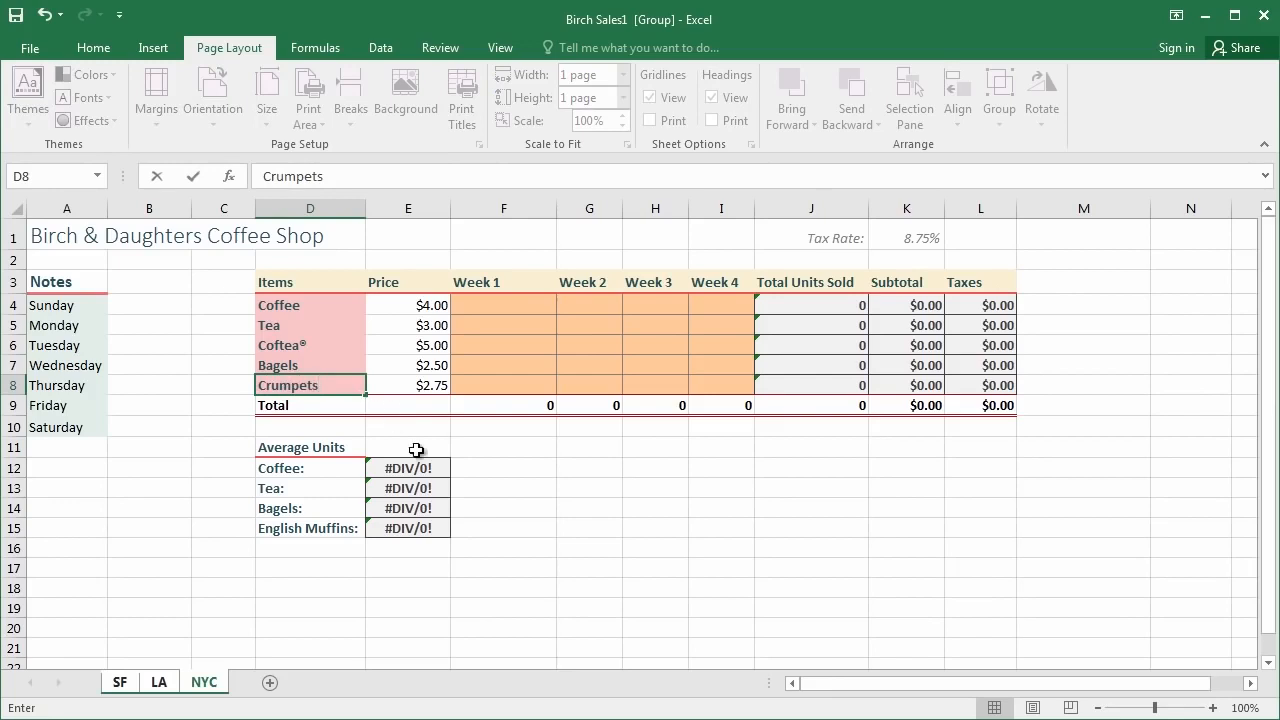
key("Return")
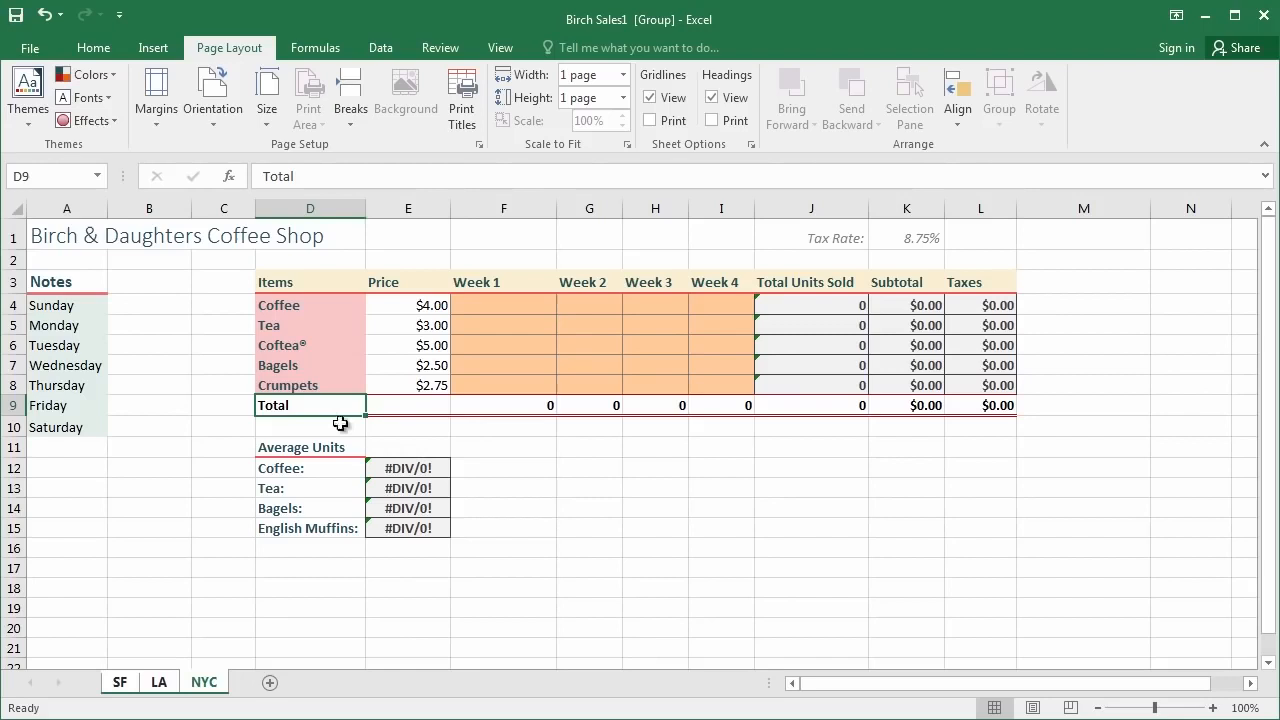
Step: Review the LA, SF and NYC sheets for the new tea price and the Crumpets item name
left_click(159, 683)
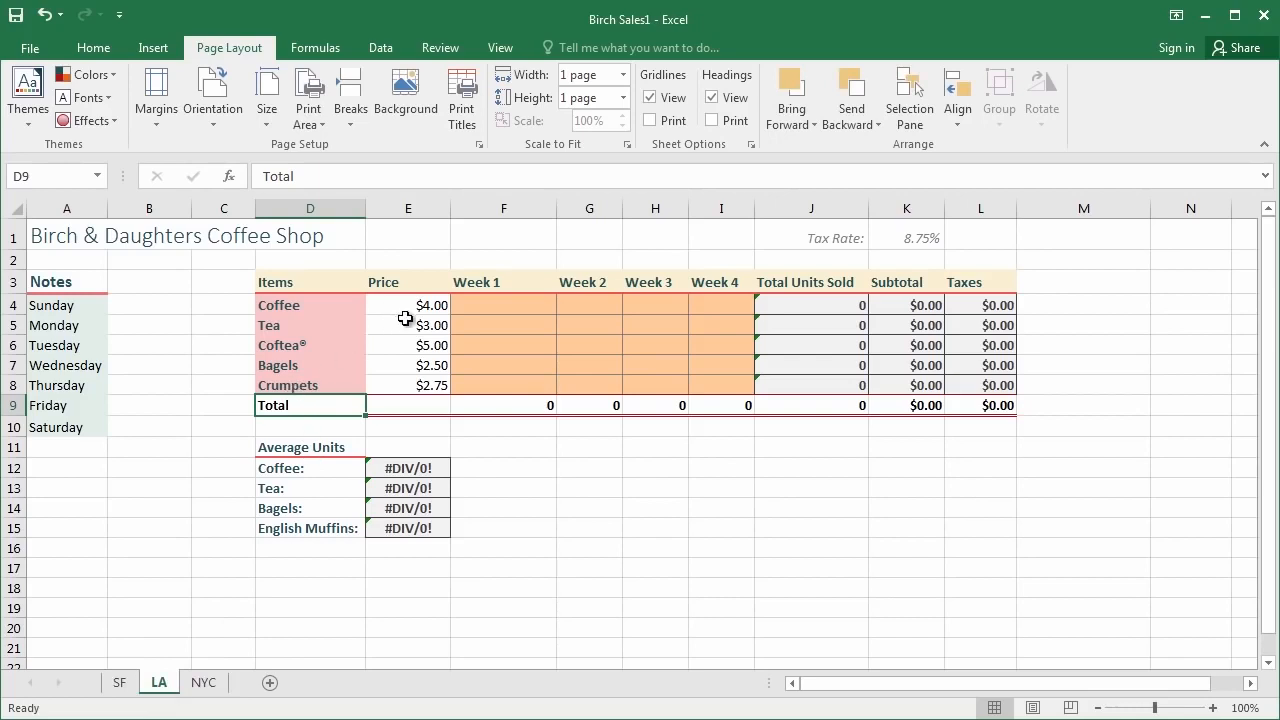
left_click(119, 684)
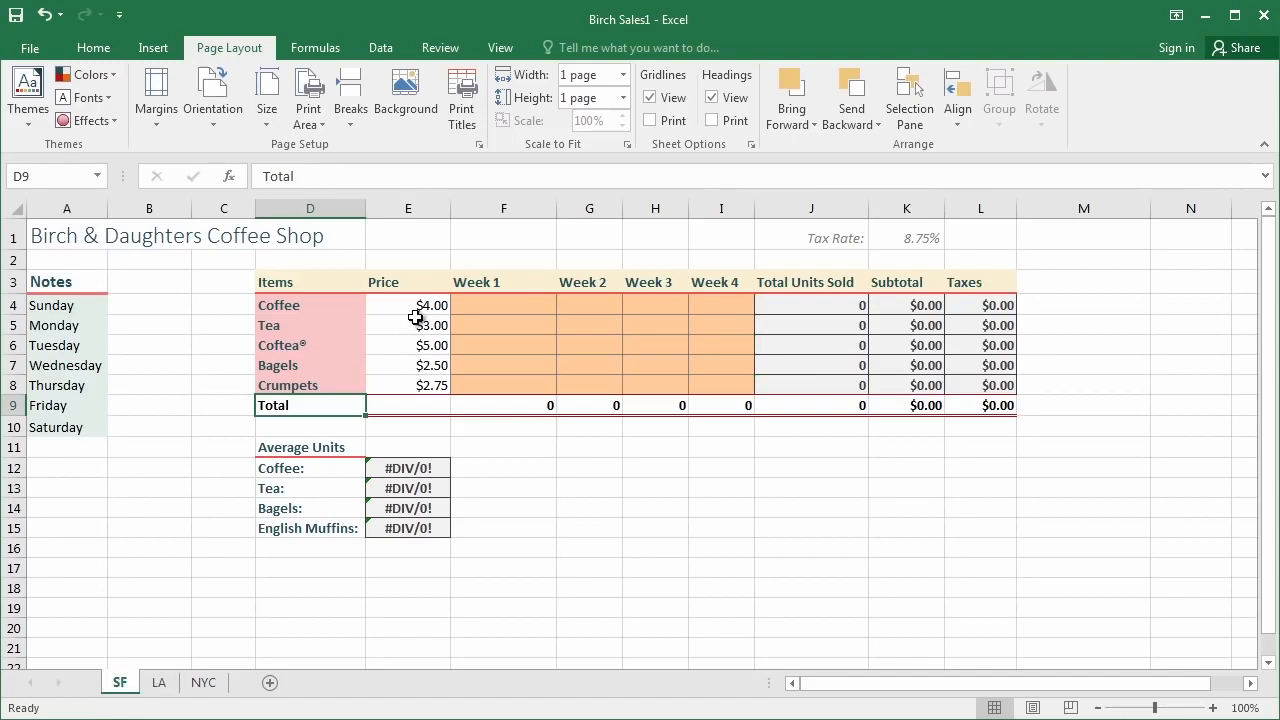
left_click(196, 684)
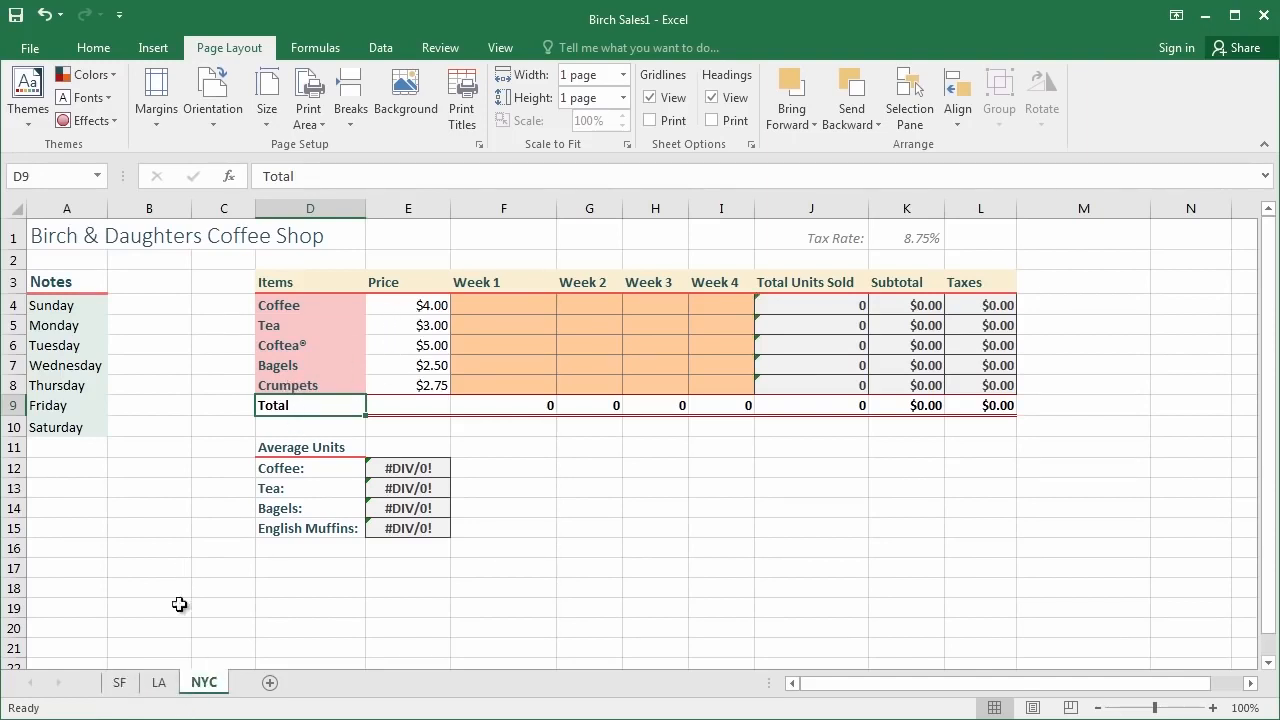
Step: Group the SF, LA and NYC sheets again and ungroup them
right_click(122, 688)
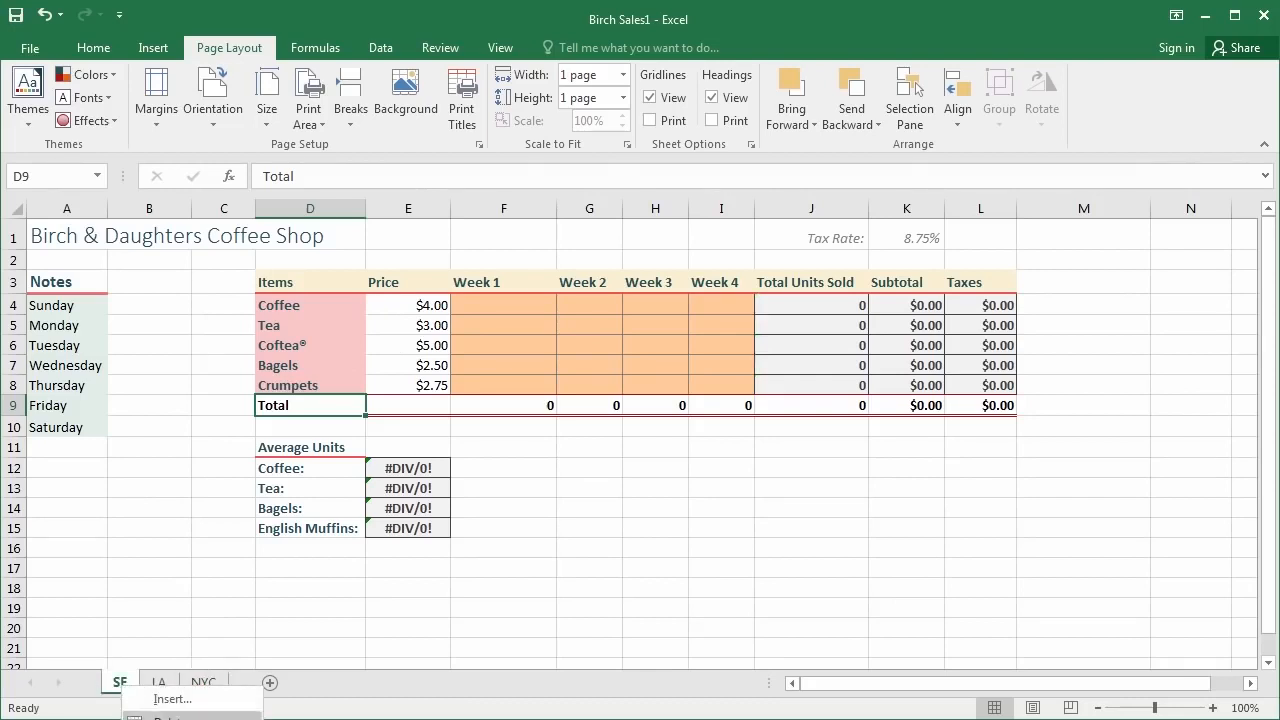
key("Escape")
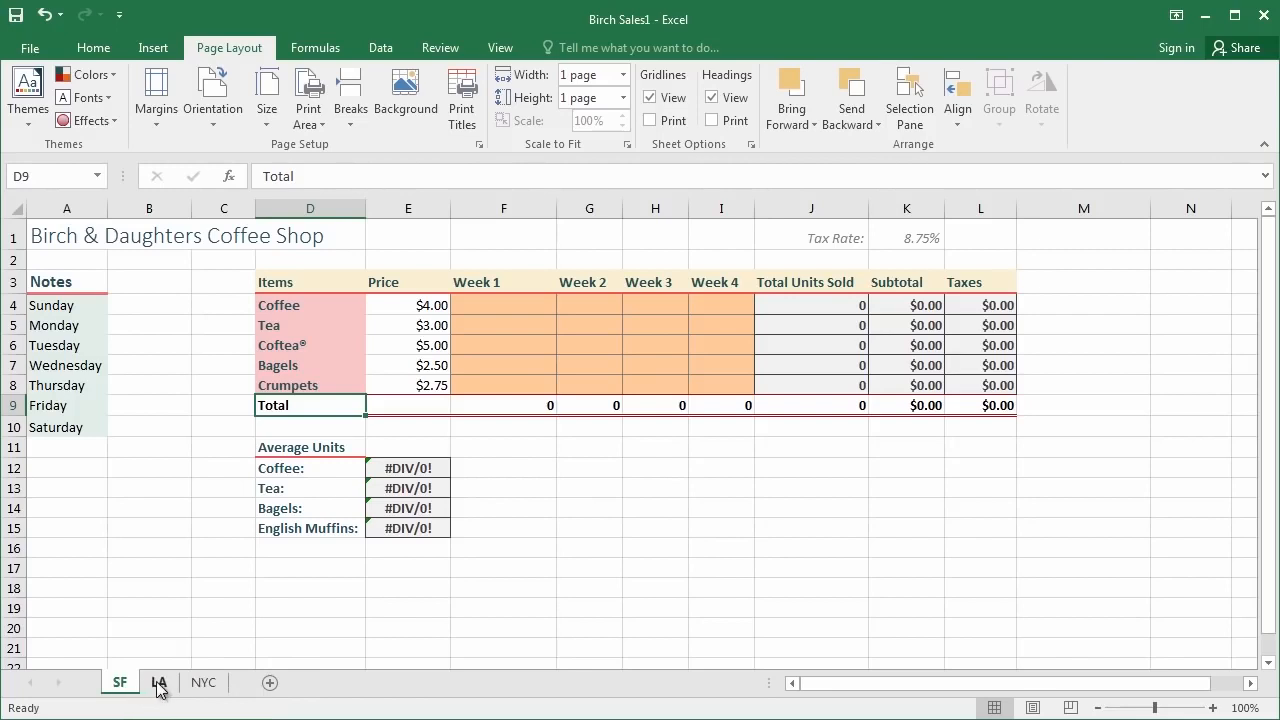
left_click(158, 684, "ctrl")
left_click(203, 684, "ctrl")
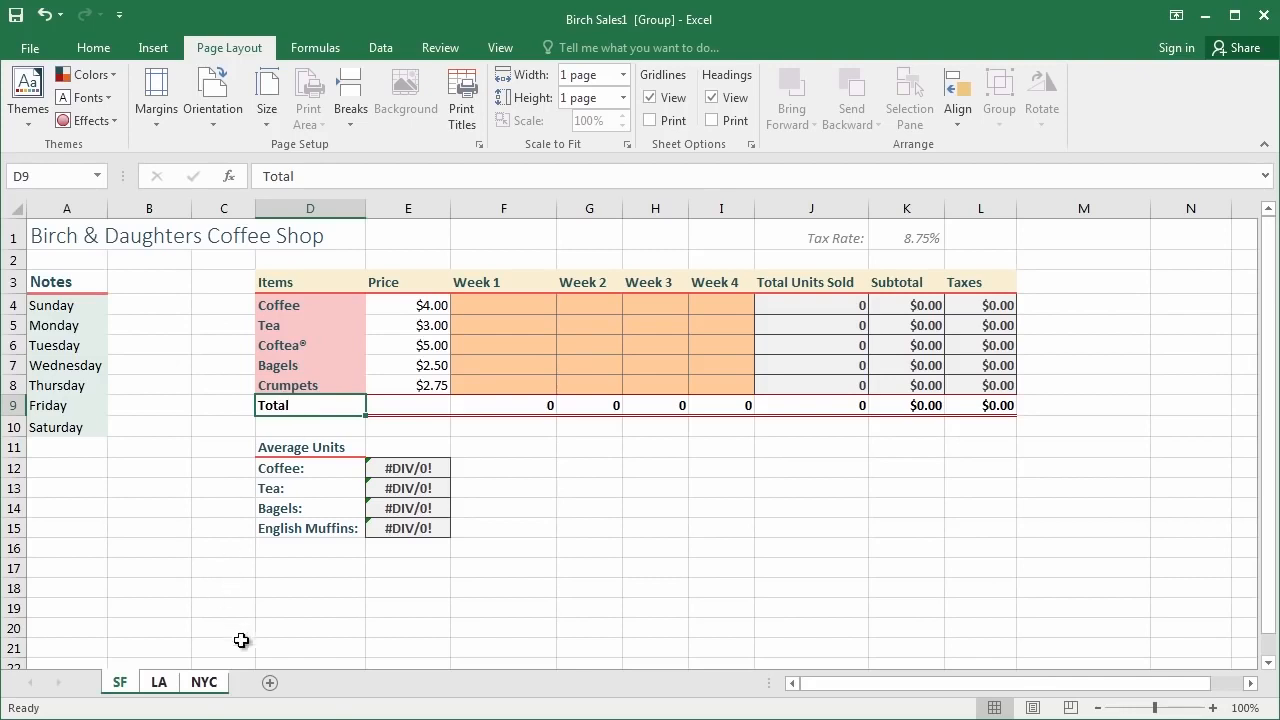
right_click(200, 681)
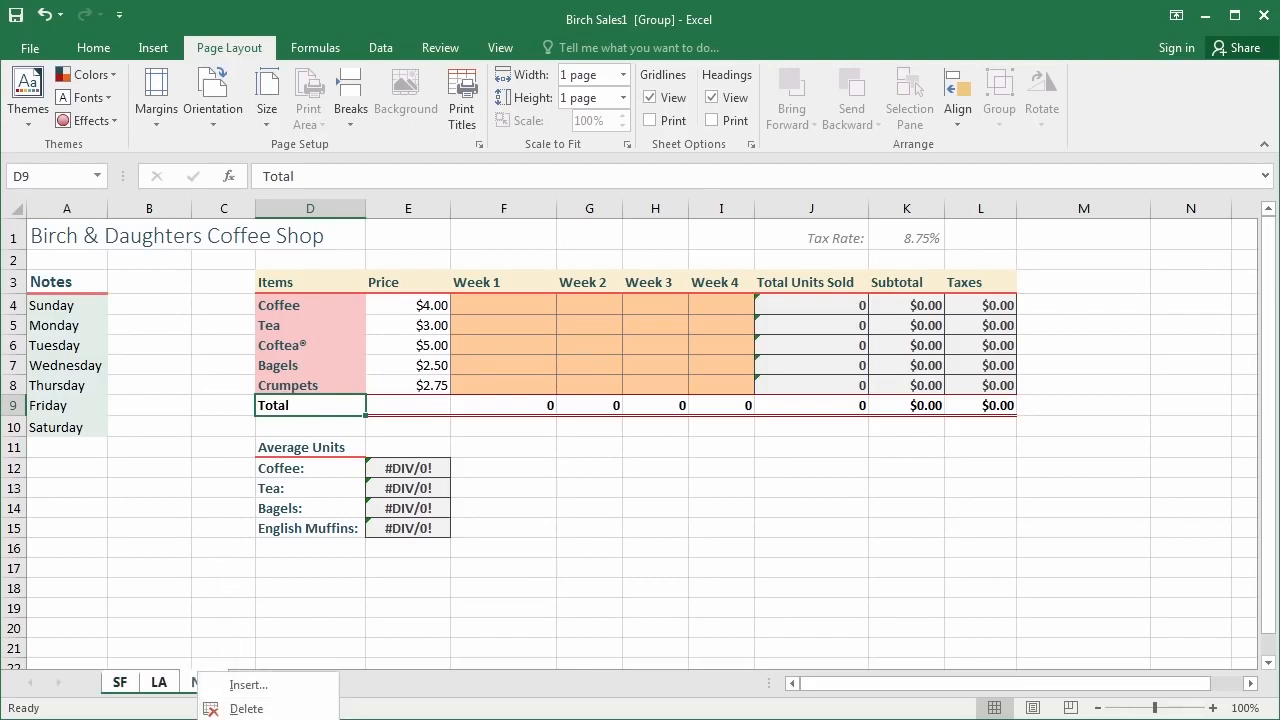
left_click(250, 719)
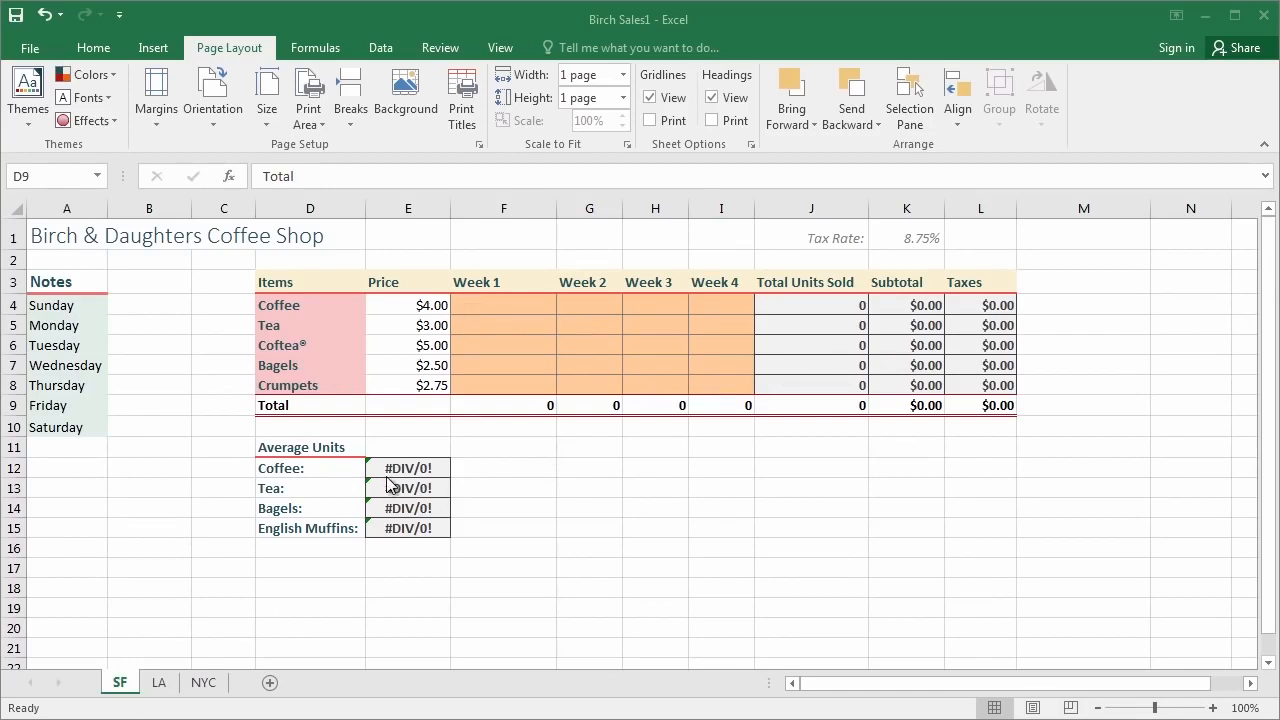
Step: Enter the SF sheet's Week 1 units as 252 for Coffee in F4 and 645 for Tea in F5
left_click(507, 305)
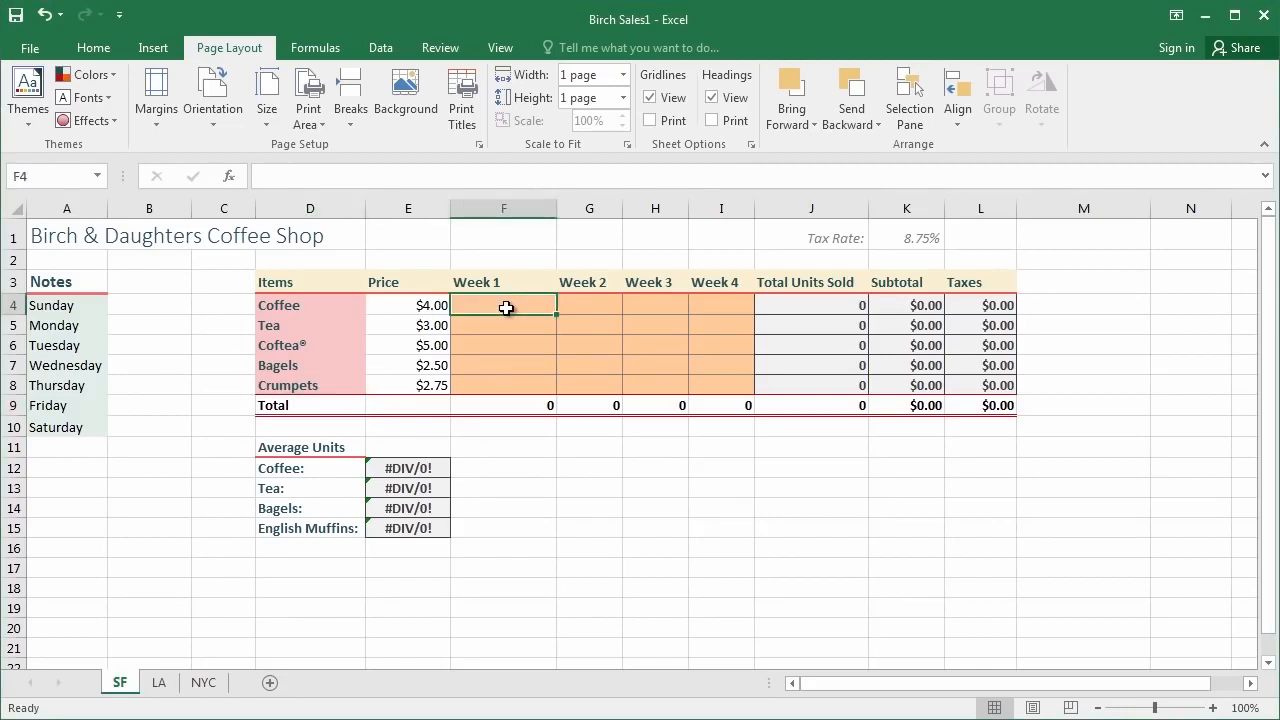
type("252")
key("Return")
left_click(508, 307)
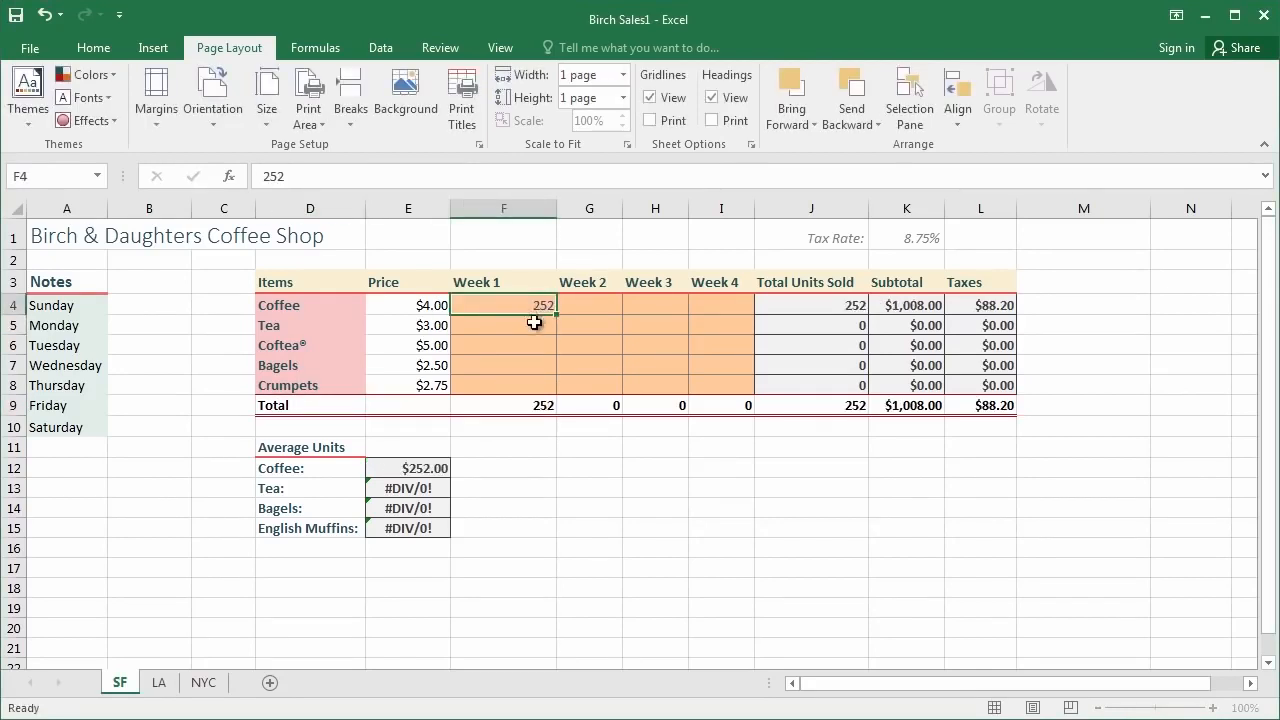
left_click(539, 320)
type("645")
key("Return")
Step: Enter the remaining Week 1 units in F6:F8 as 621 for Coftea, 541 for Bagels and 512 for Crumpets
type("6")
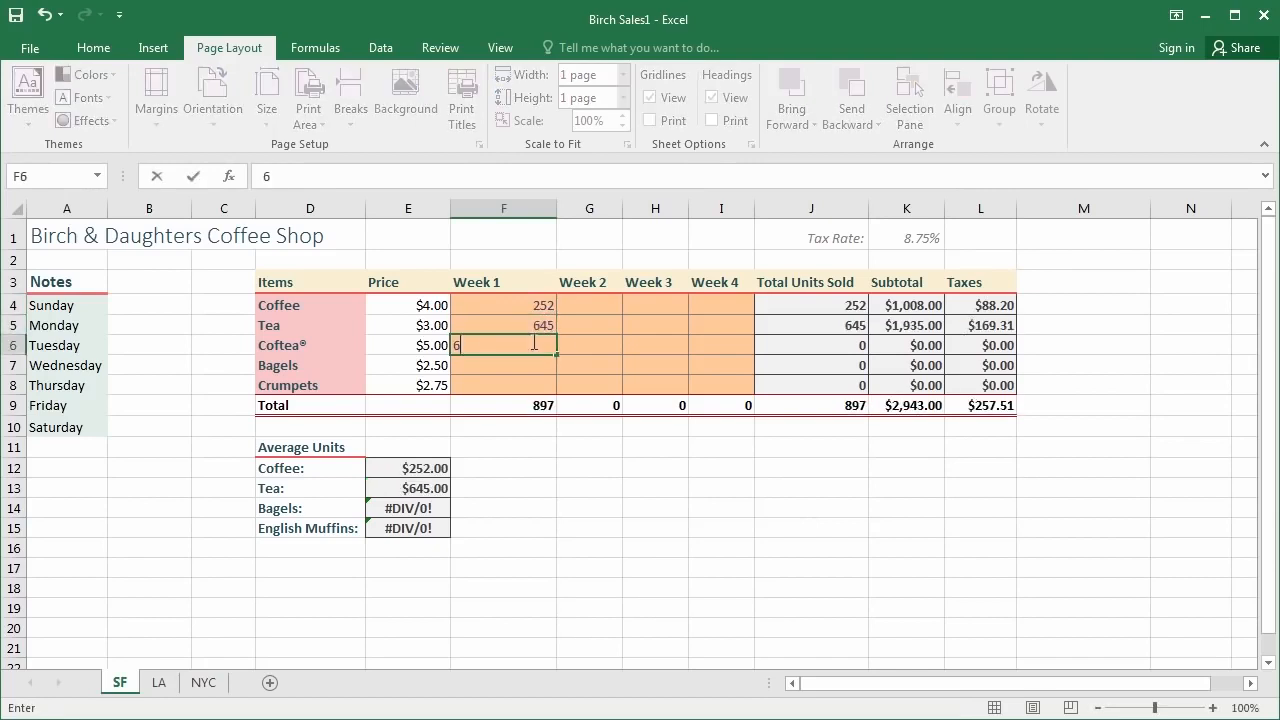
type("214")
key("BackSpace")
key("Return")
type("541")
key("Return")
type("5")
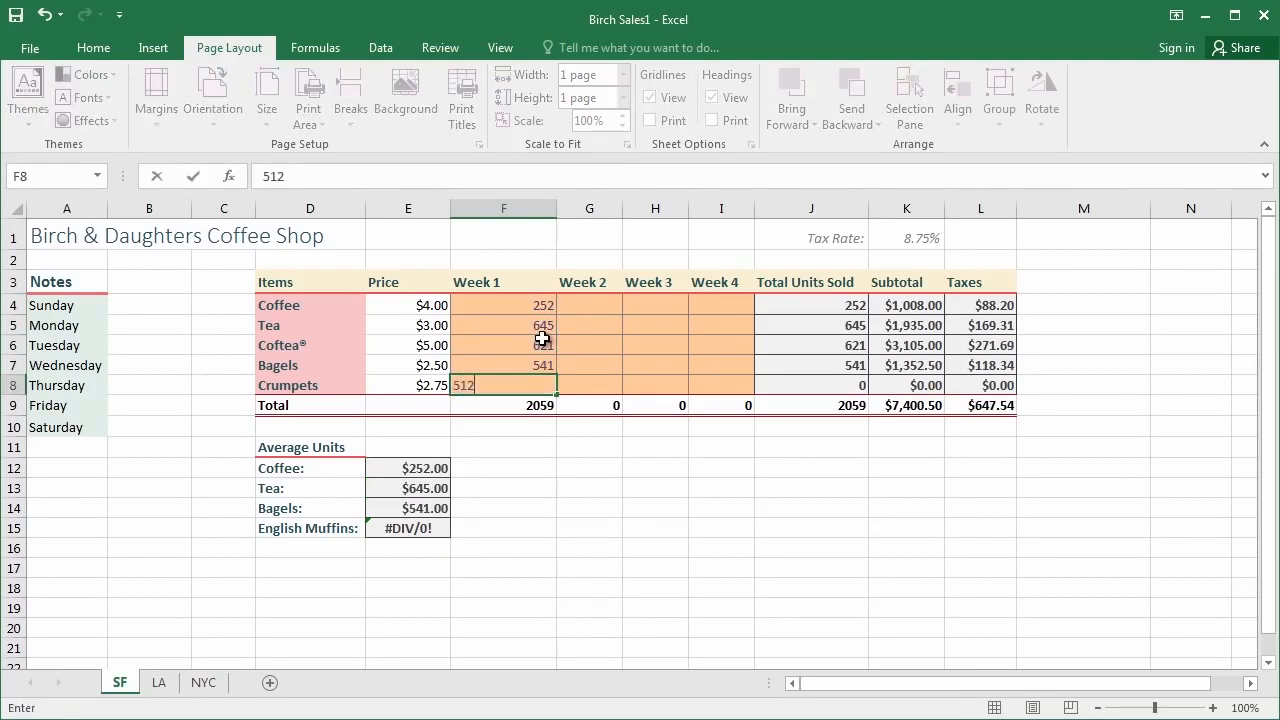
type("12")
key("Return")
Step: Fill the Week 1 units in F4:F8 across Weeks 2 to 4, through column I
left_click_drag(537, 305, 720, 395)
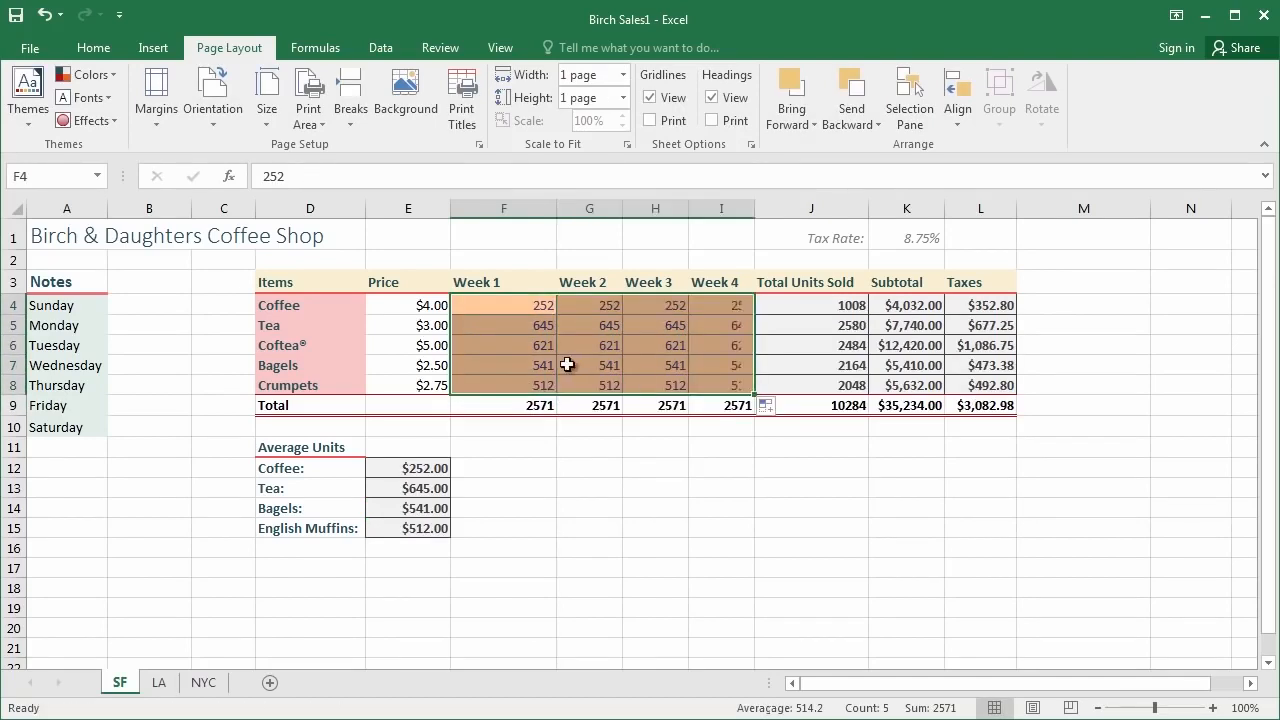
left_click(566, 347)
left_click(609, 327)
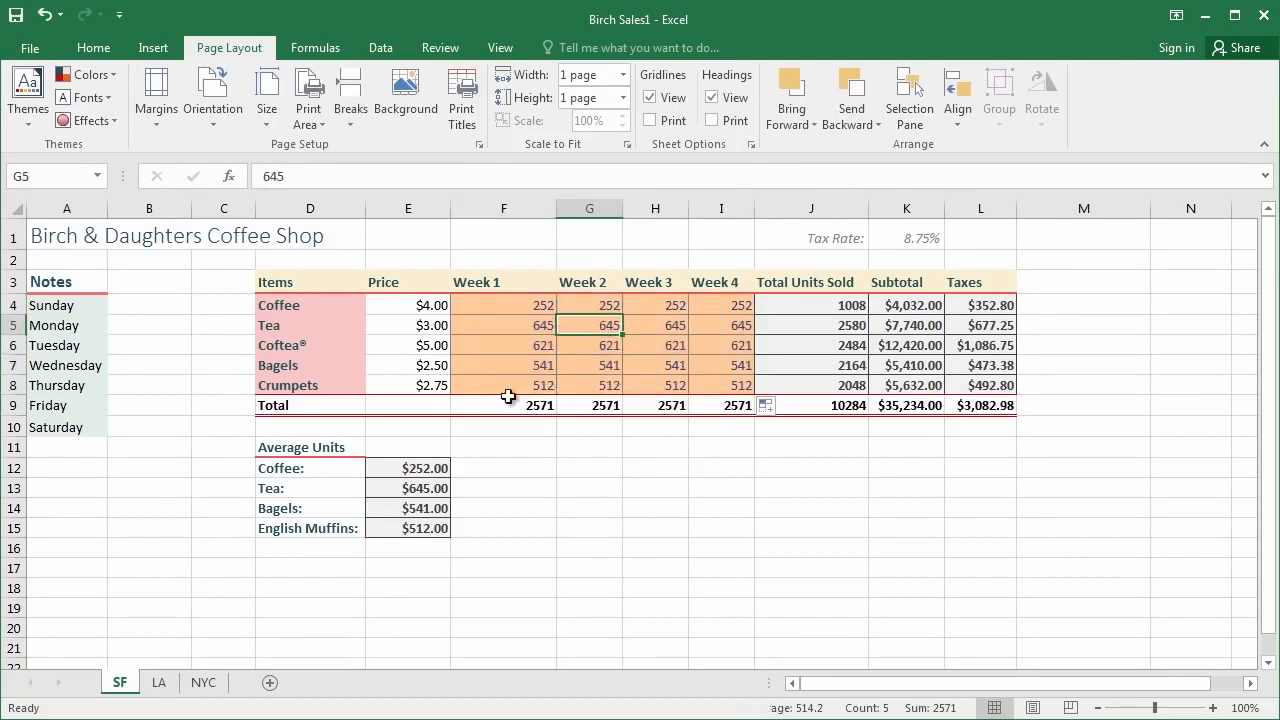
left_click(502, 303)
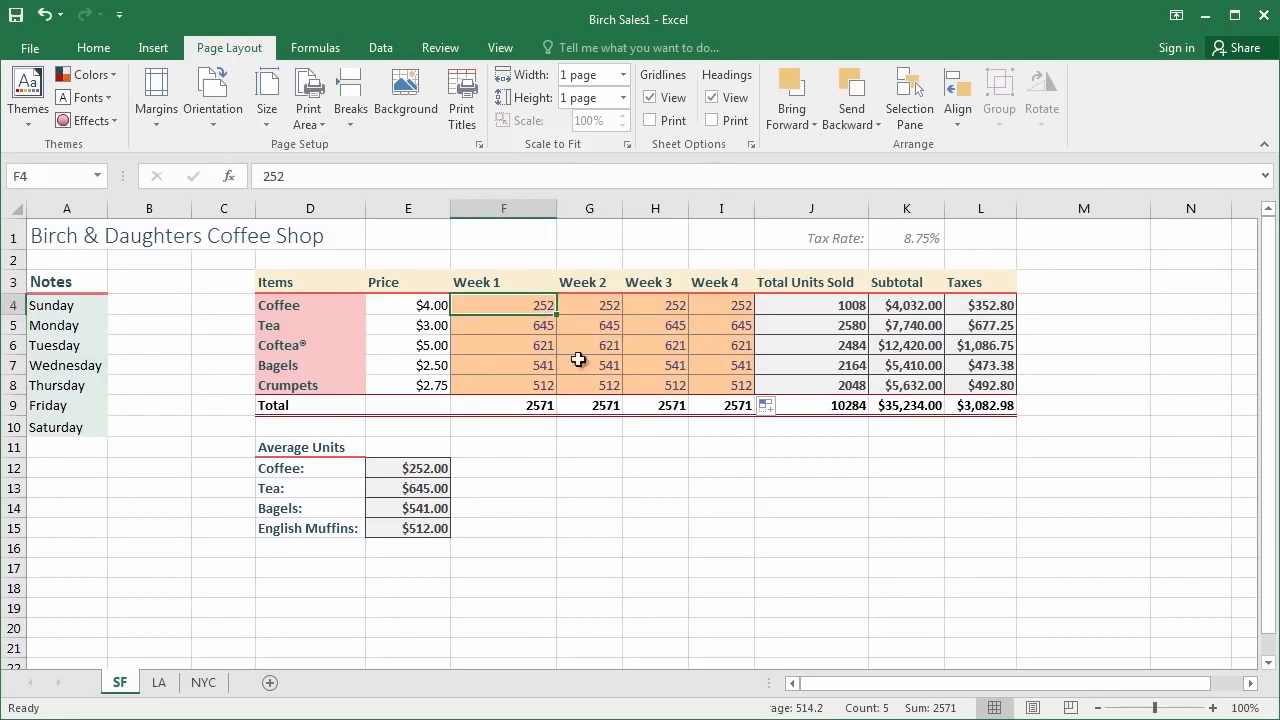
Step: Vary the copied units by setting G5 to 545, H6 to 323 and I5 to 564
left_click(588, 324)
type("5454")
key("BackSpace")
key("Return")
left_click(666, 341)
type("323")
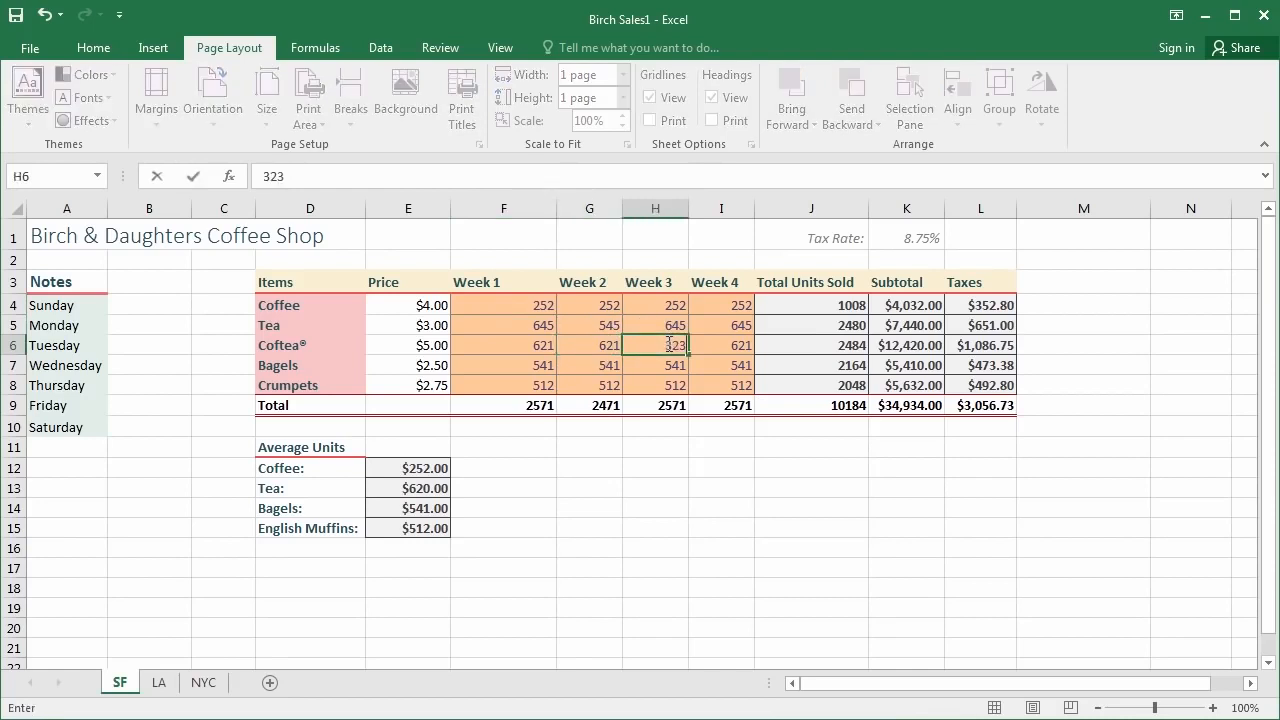
key("Return")
left_click(723, 326)
type("564")
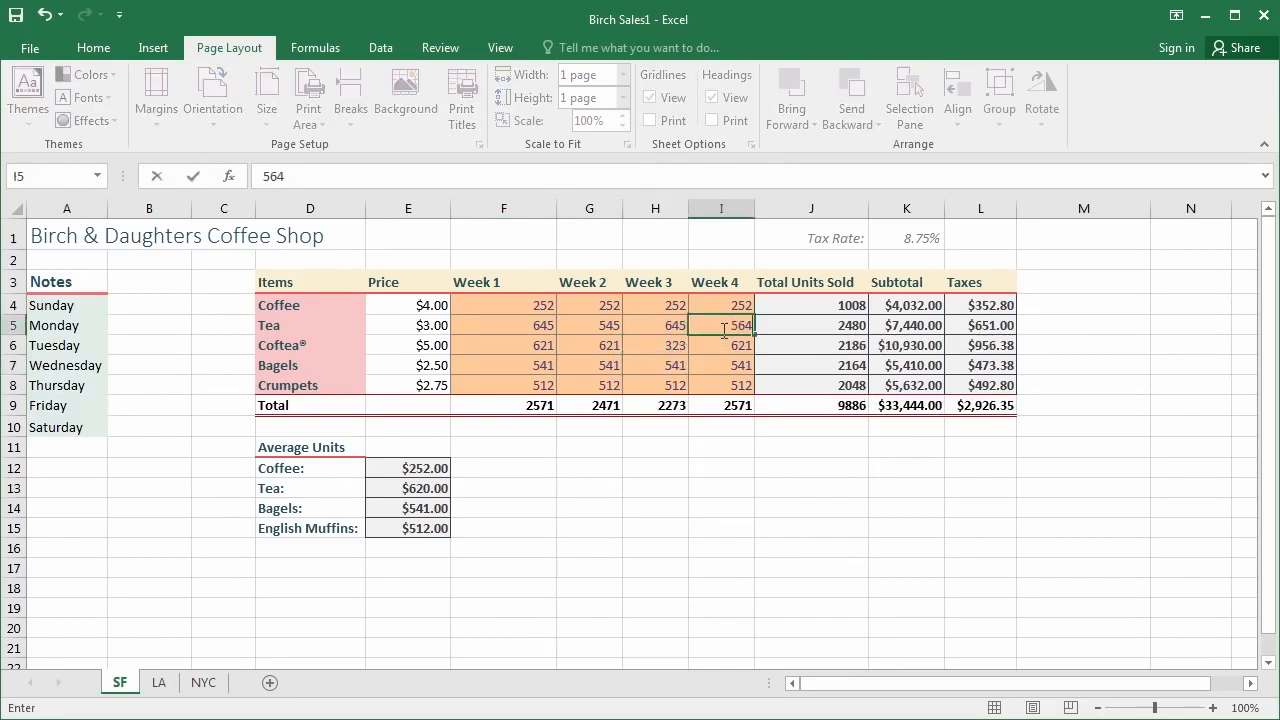
key("Return")
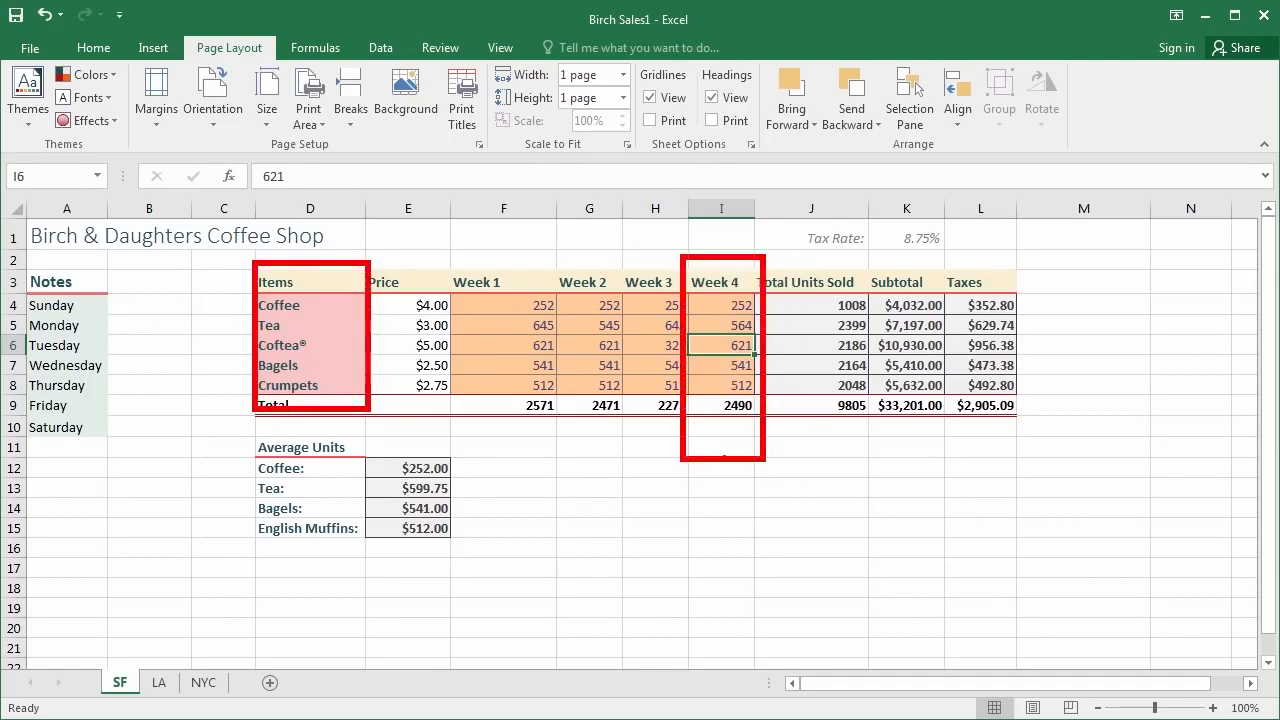
Step: Examine how the Week 4, total units, subtotal and tax cells relate to the item names and column headings
left_click(739, 306)
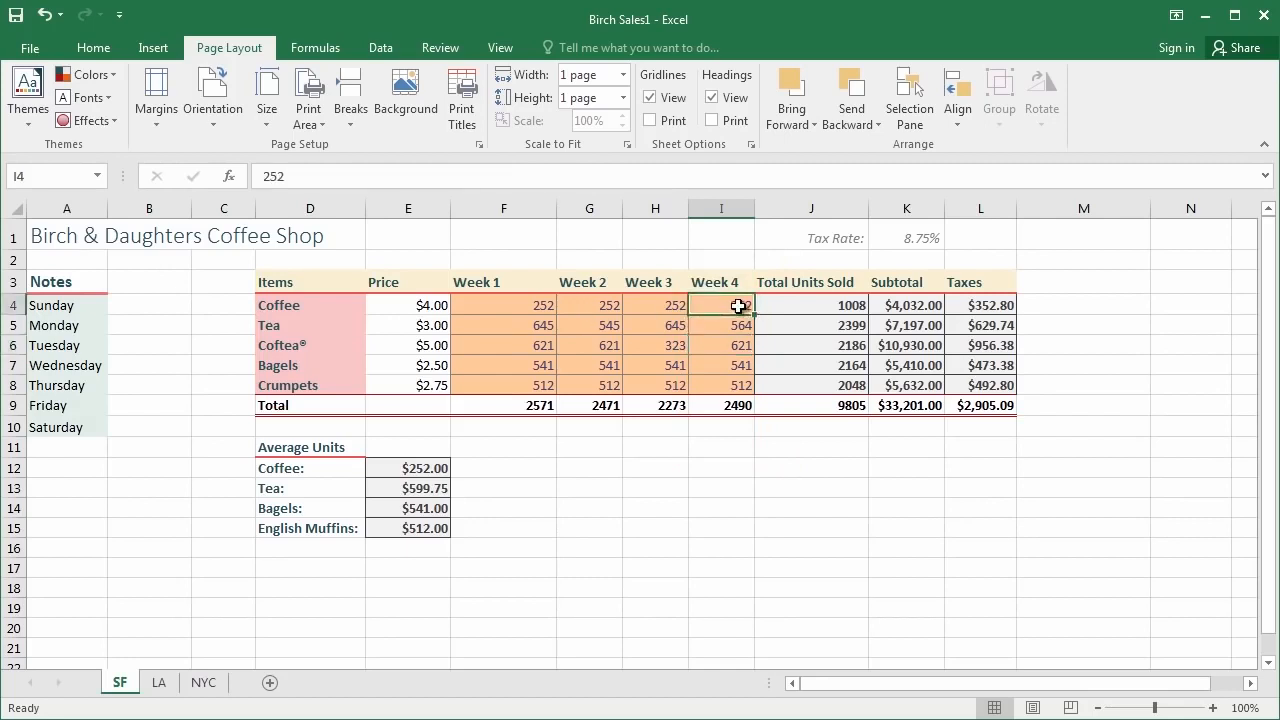
left_click(289, 308)
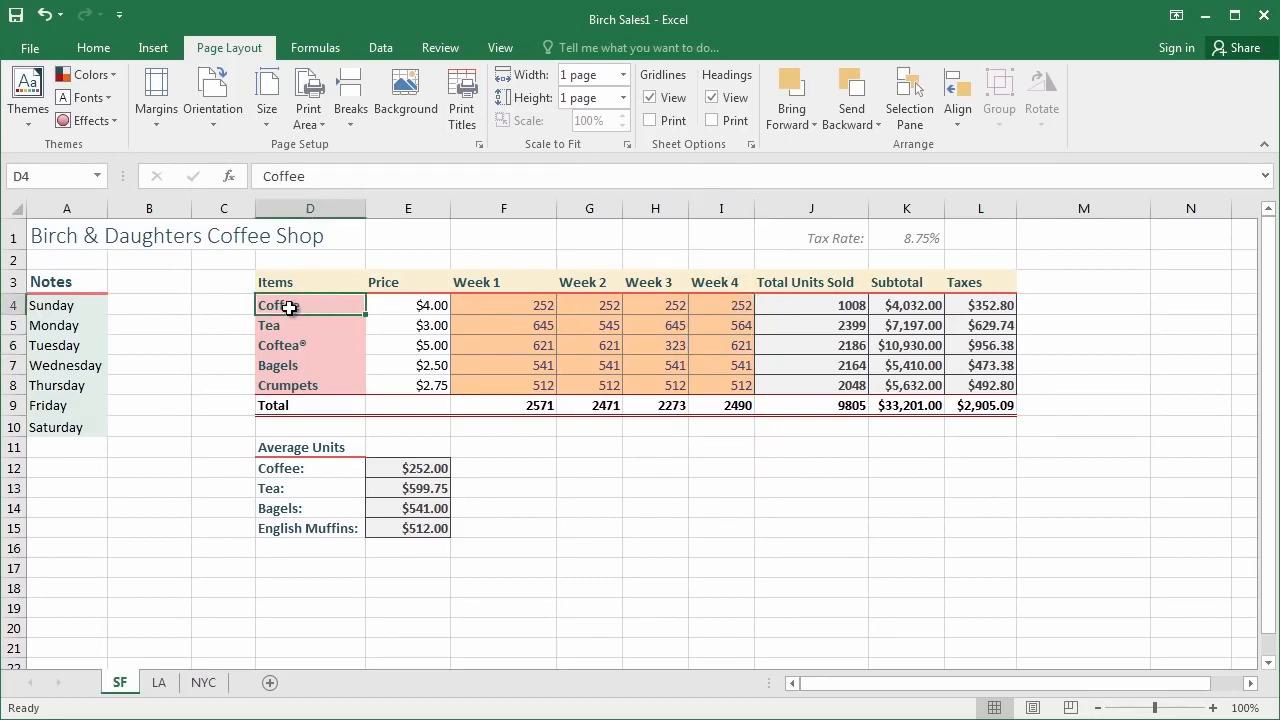
left_click(827, 305)
left_click(911, 311)
left_click(993, 324)
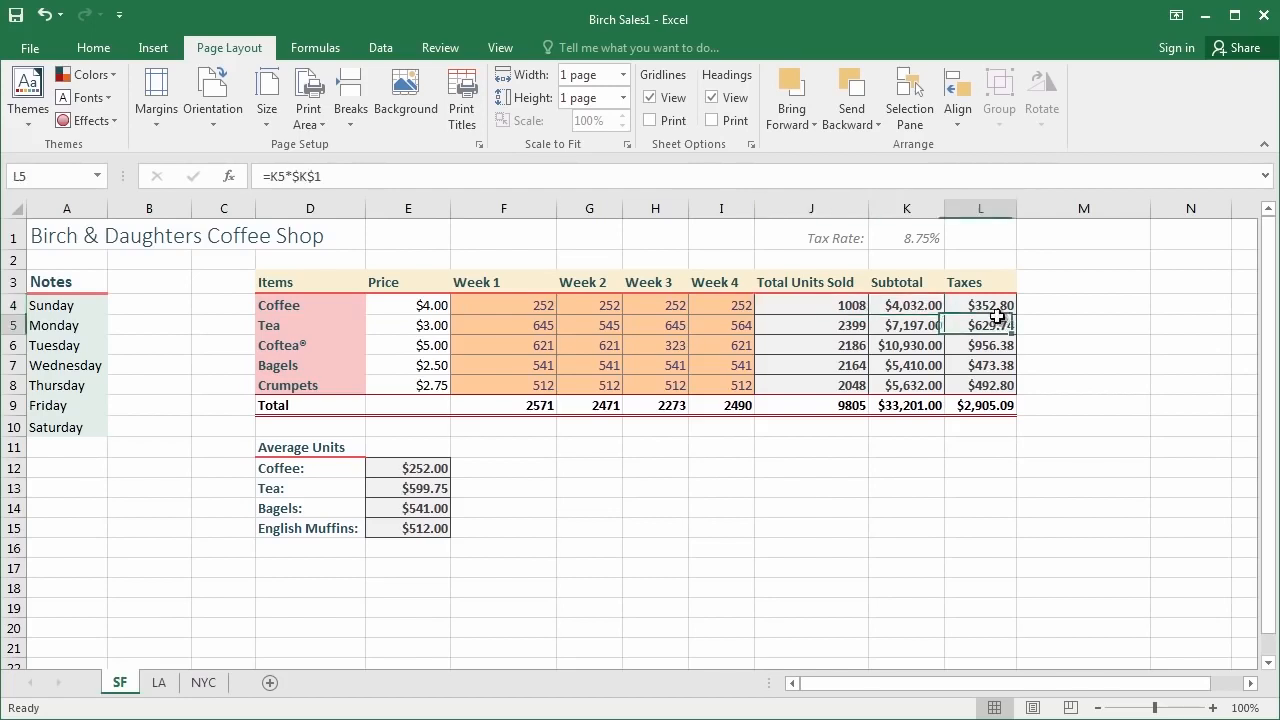
left_click(458, 266)
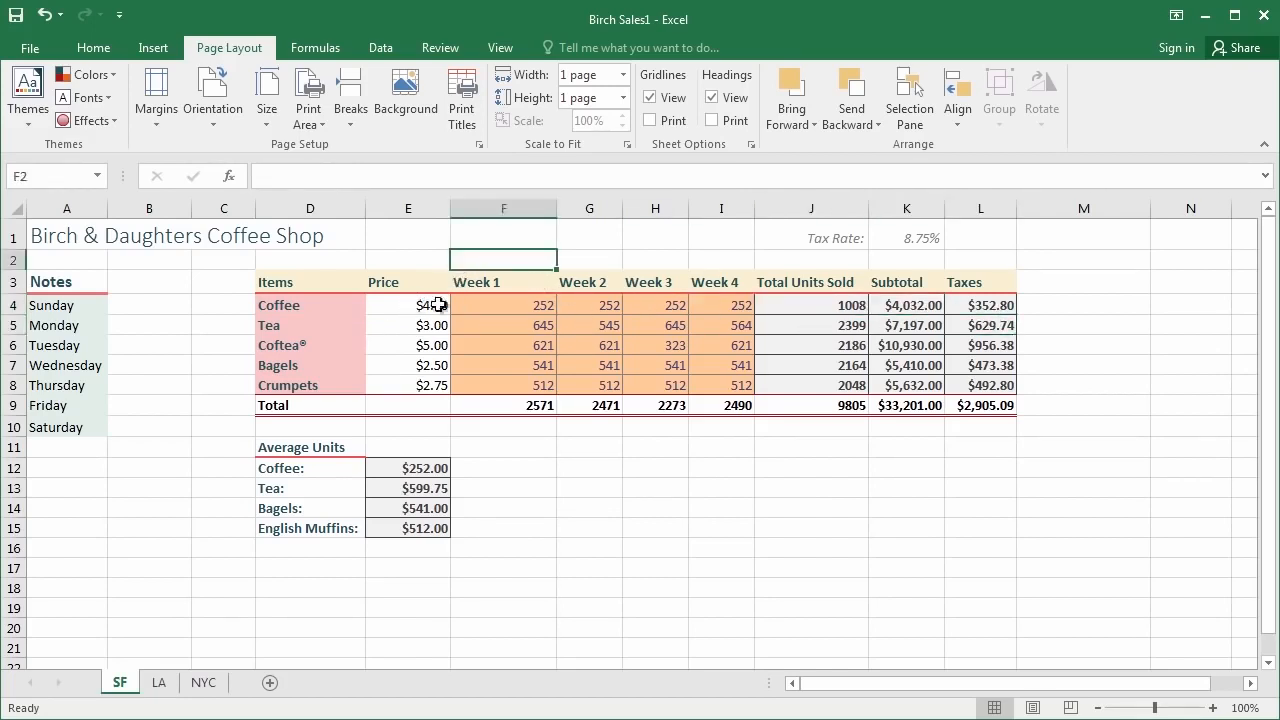
left_click(748, 258)
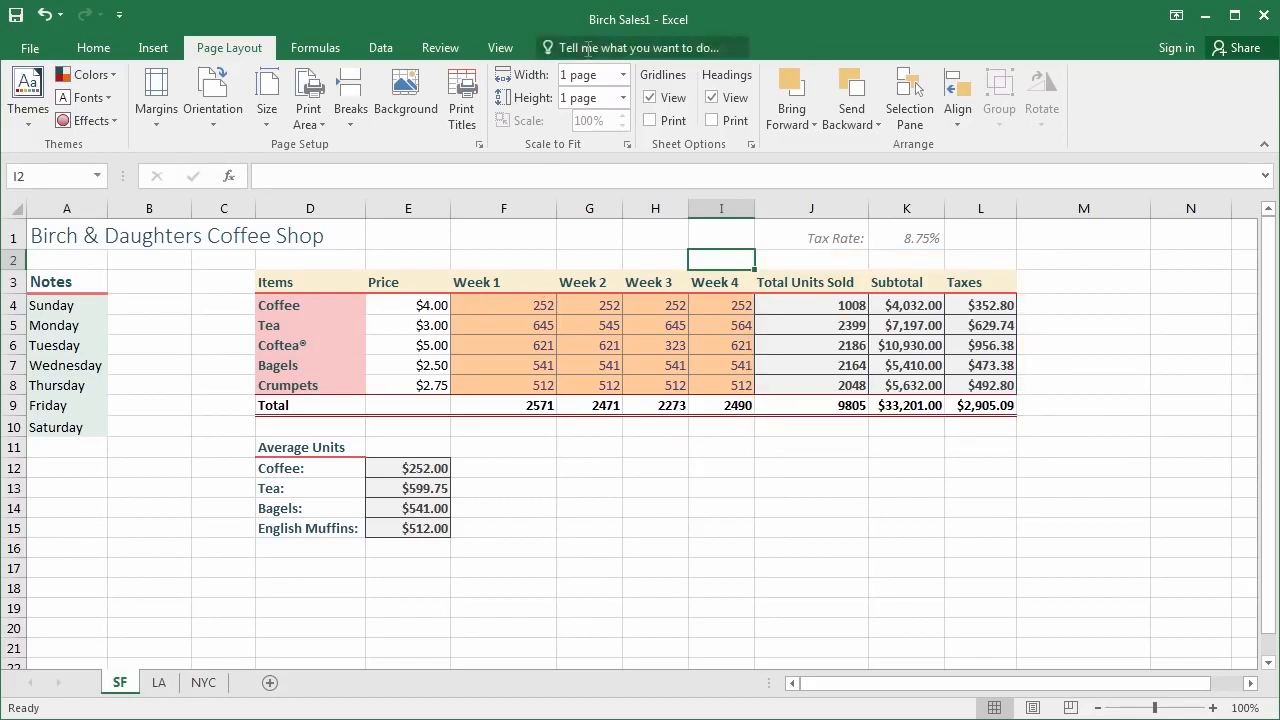
Step: Freeze the top row of the SF sheet and check that it stays in view
left_click(500, 47)
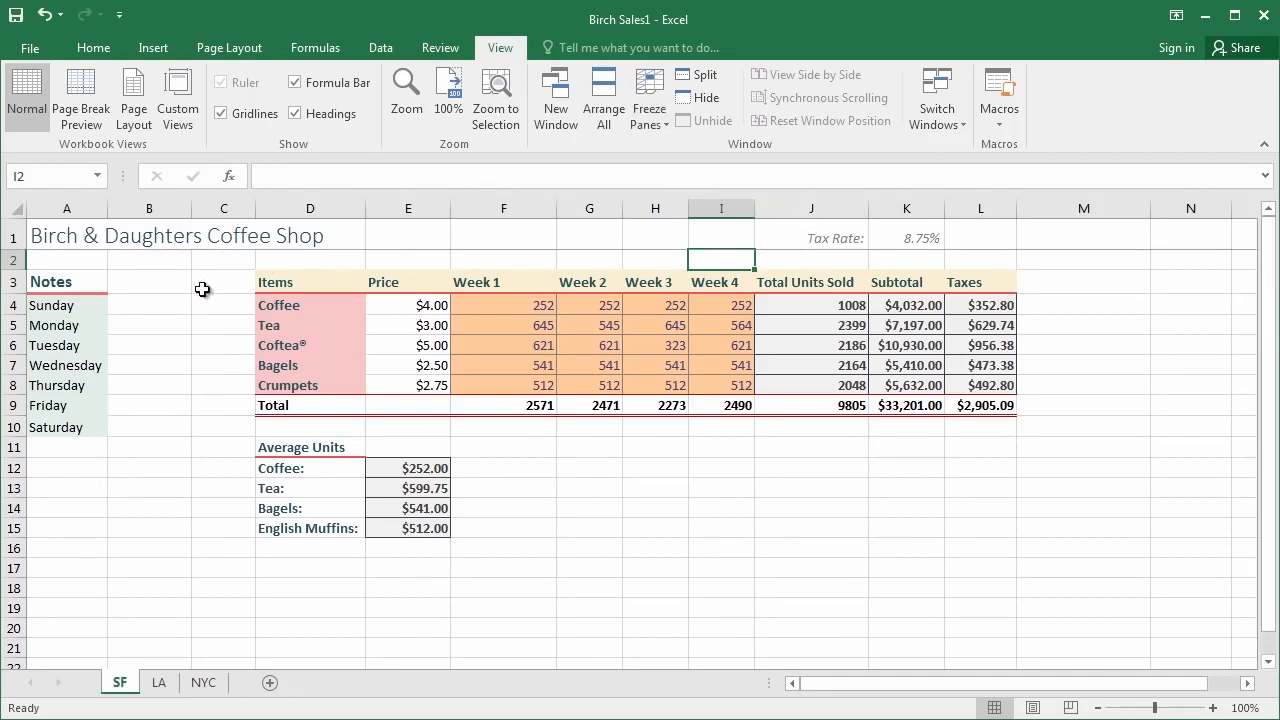
scroll(262, 318, "down", 8)
scroll(310, 340, "up", 4)
scroll(314, 344, "up", 4)
scroll(317, 343, "down", 5)
scroll(320, 350, "up", 4)
scroll(320, 350, "up", 1)
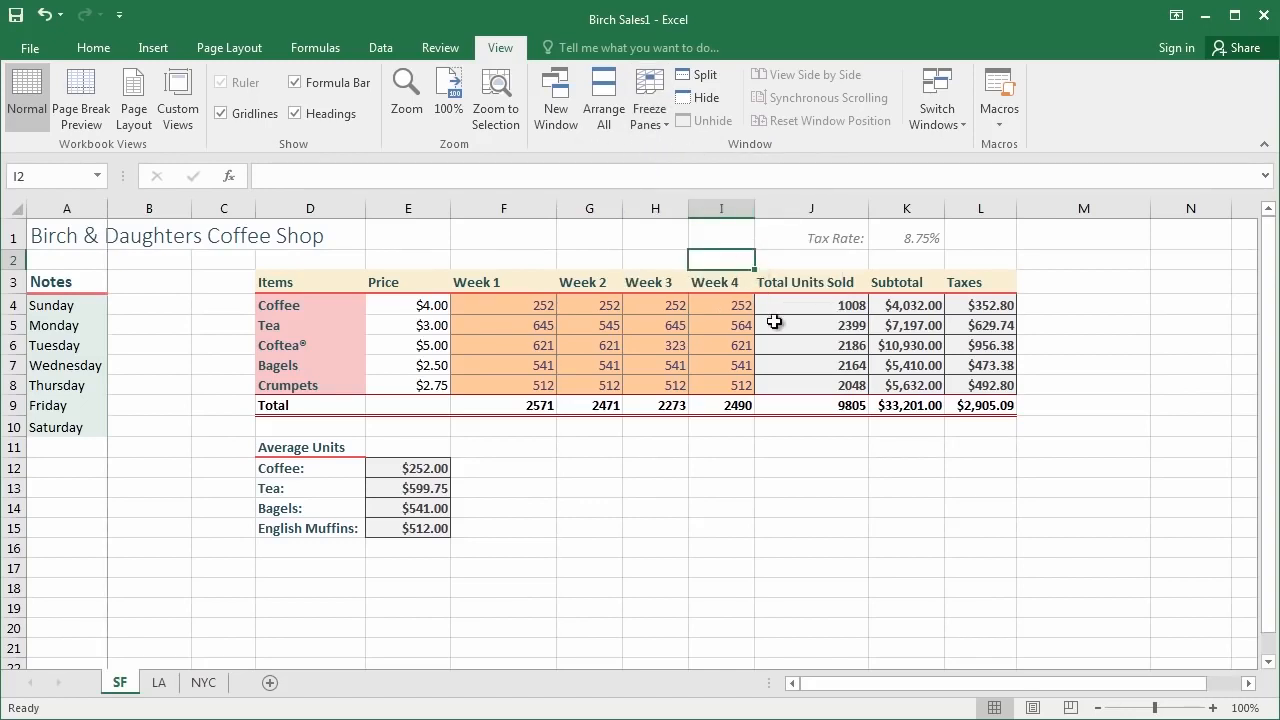
Step: Freeze the first column instead, check that it stays in view, and unfreeze the panes
left_click(1249, 684)
left_click(1249, 685)
left_click(1249, 685)
left_click(1249, 685)
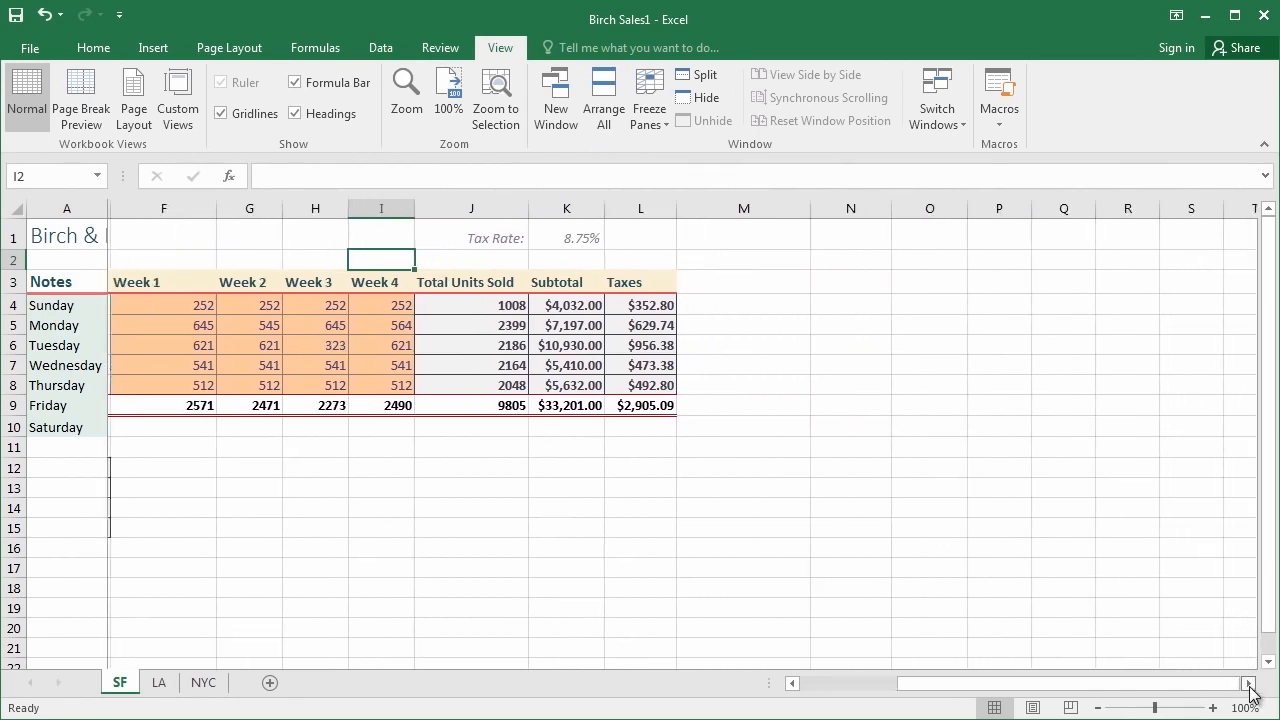
left_click(1249, 685)
left_click(1249, 685)
left_click_drag(983, 685, 766, 680)
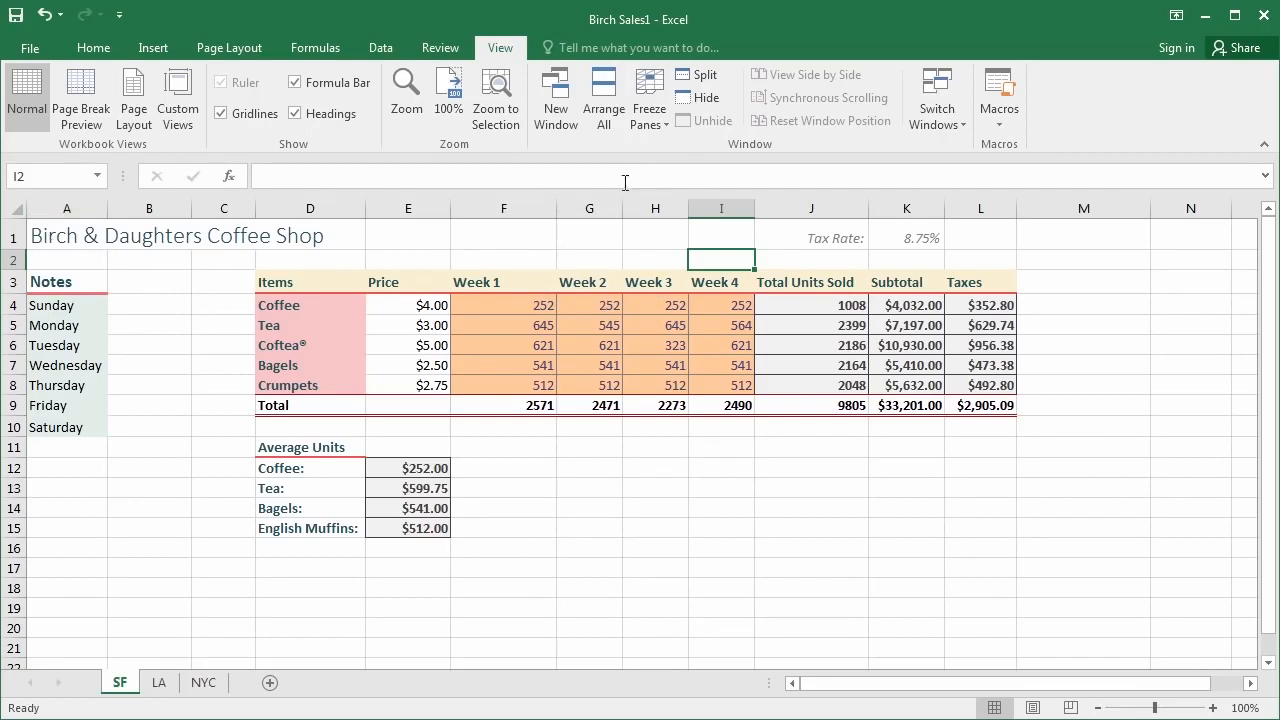
left_click(653, 133)
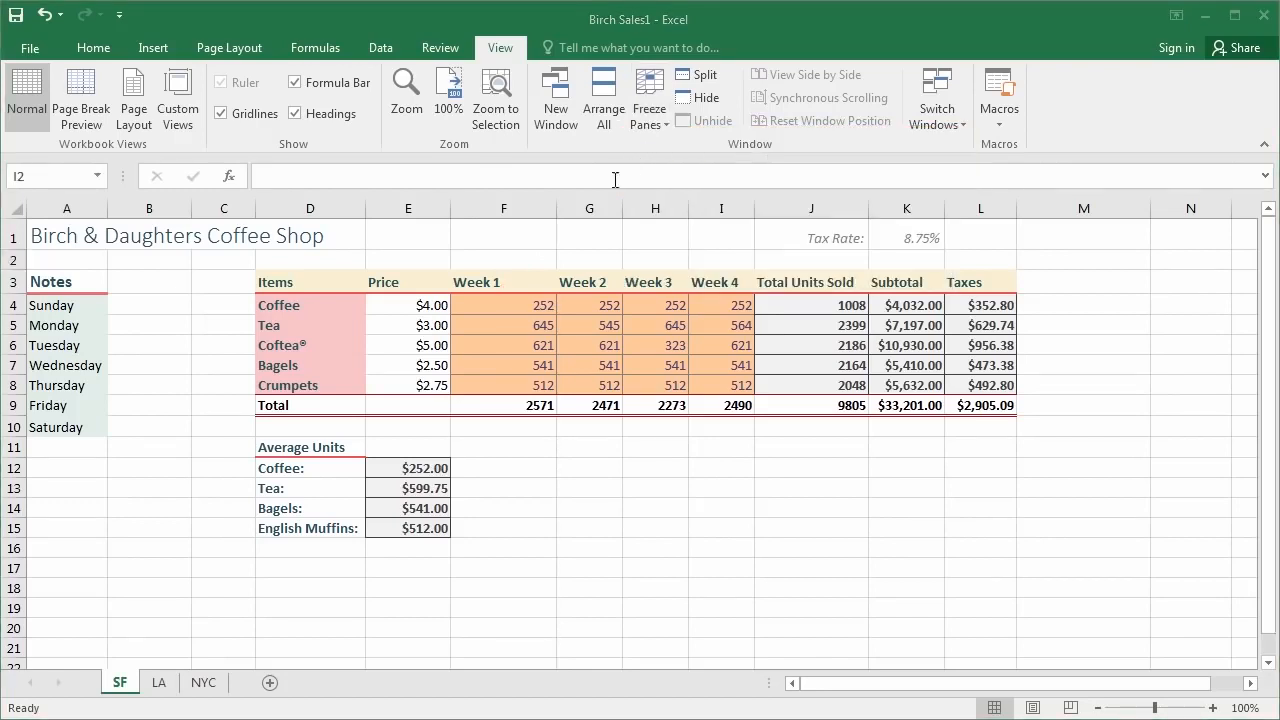
Step: Freeze the panes at F4 to lock rows 1 to 3 and columns A to E, and check both directions
left_click(484, 302)
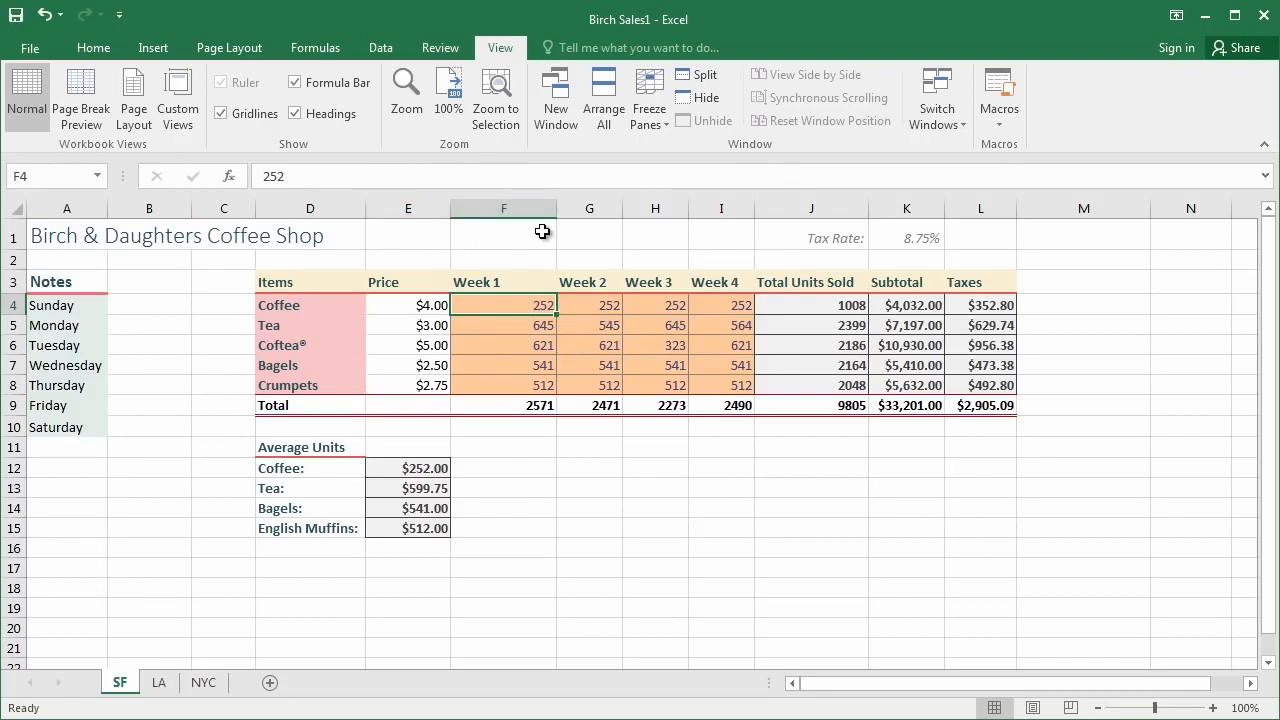
left_click(717, 163)
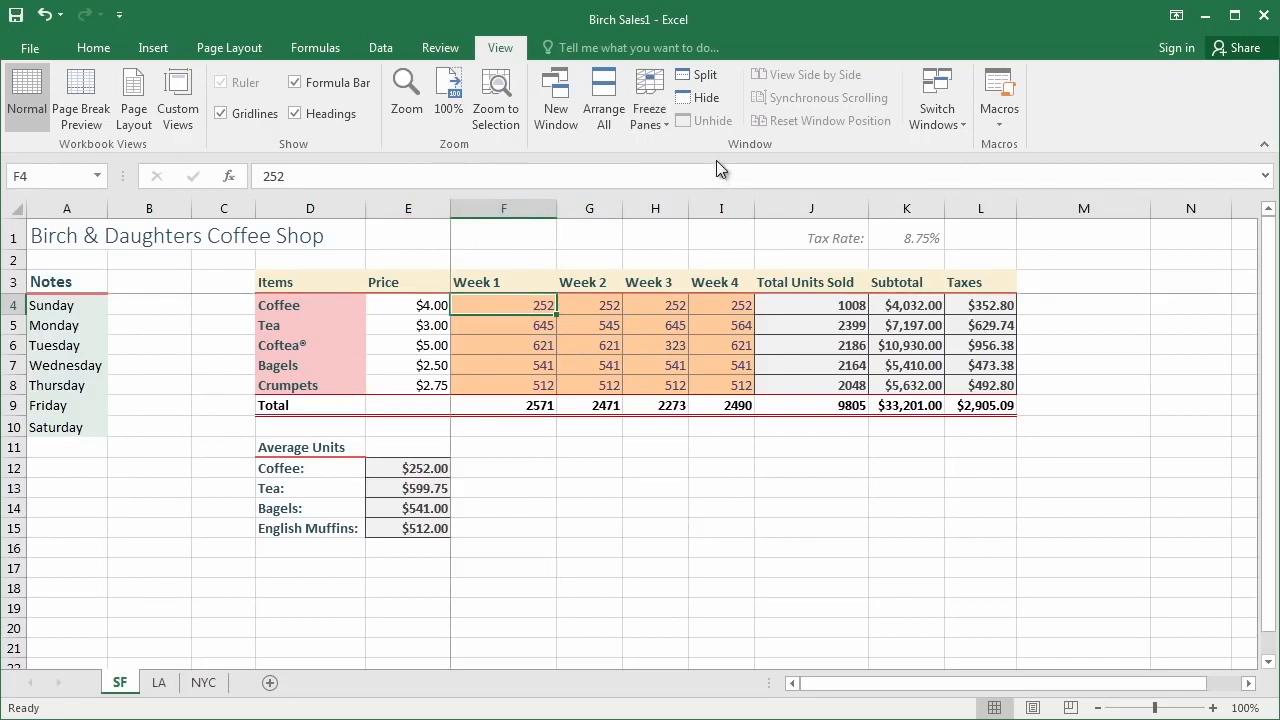
scroll(548, 405, "down", 7)
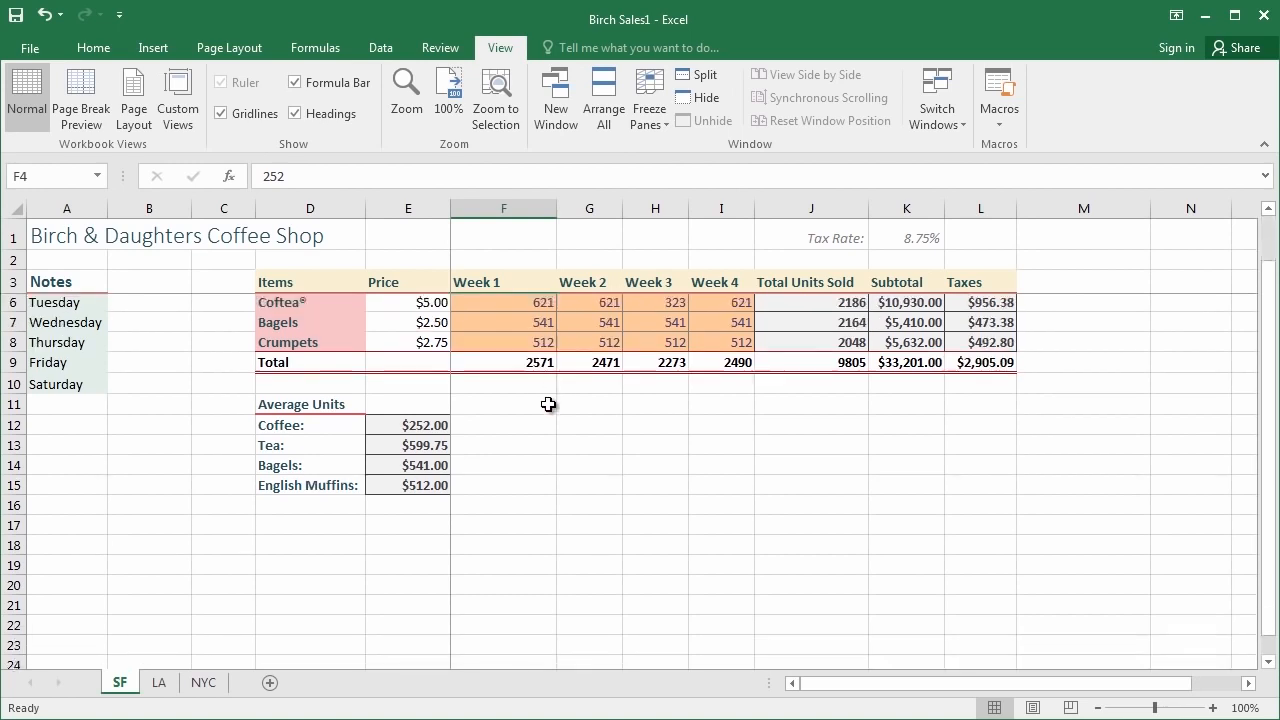
scroll(548, 405, "up", 2)
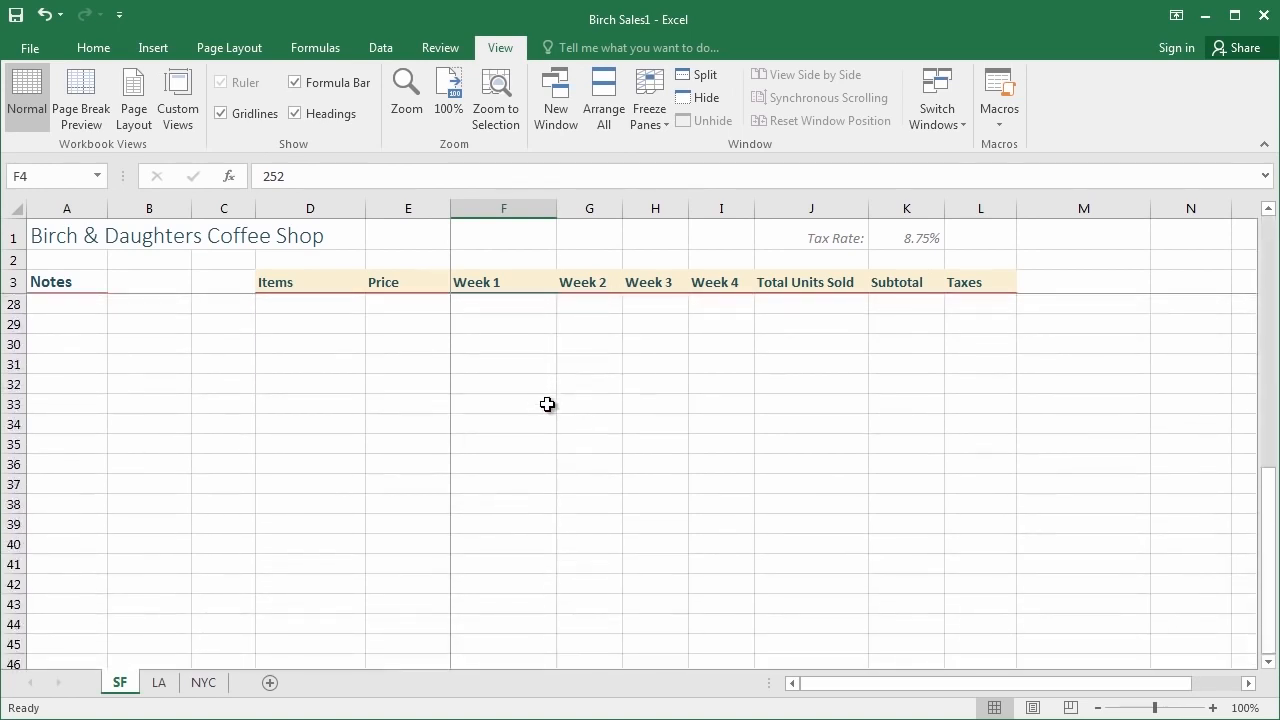
scroll(547, 400, "up", 2)
scroll(547, 400, "up", 4)
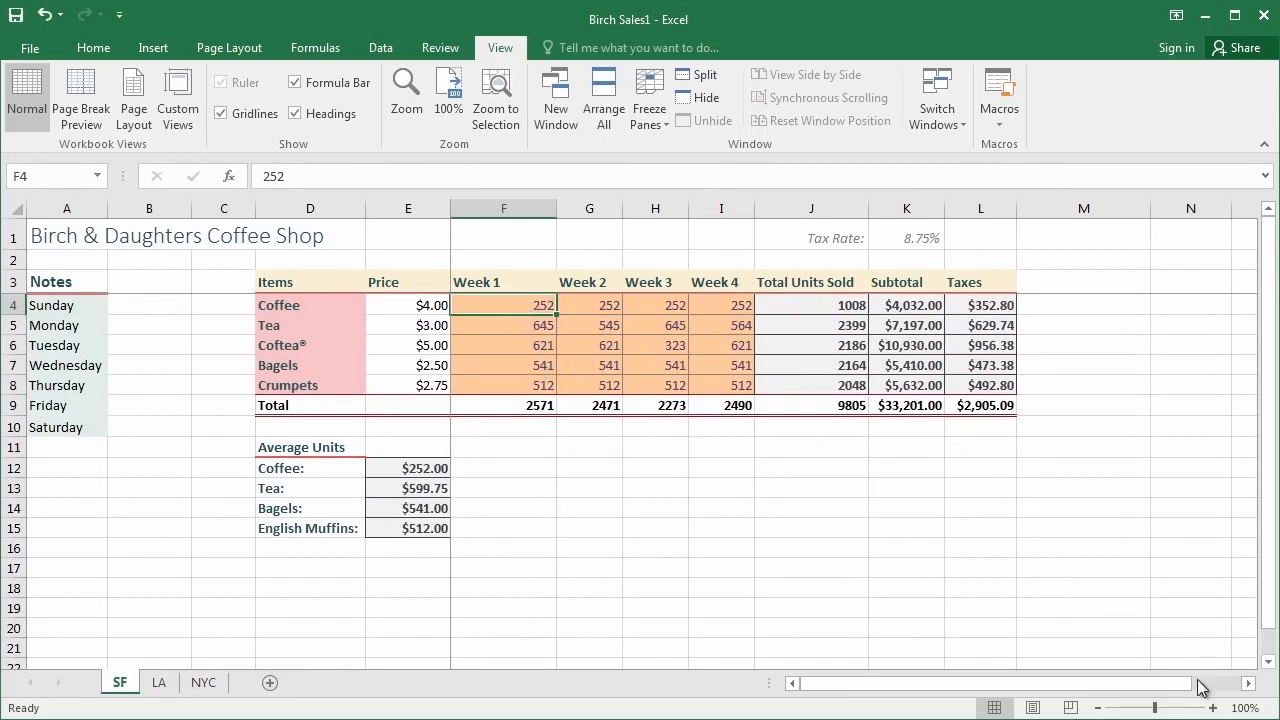
left_click_drag(1174, 688, 1228, 690)
left_click(1249, 683)
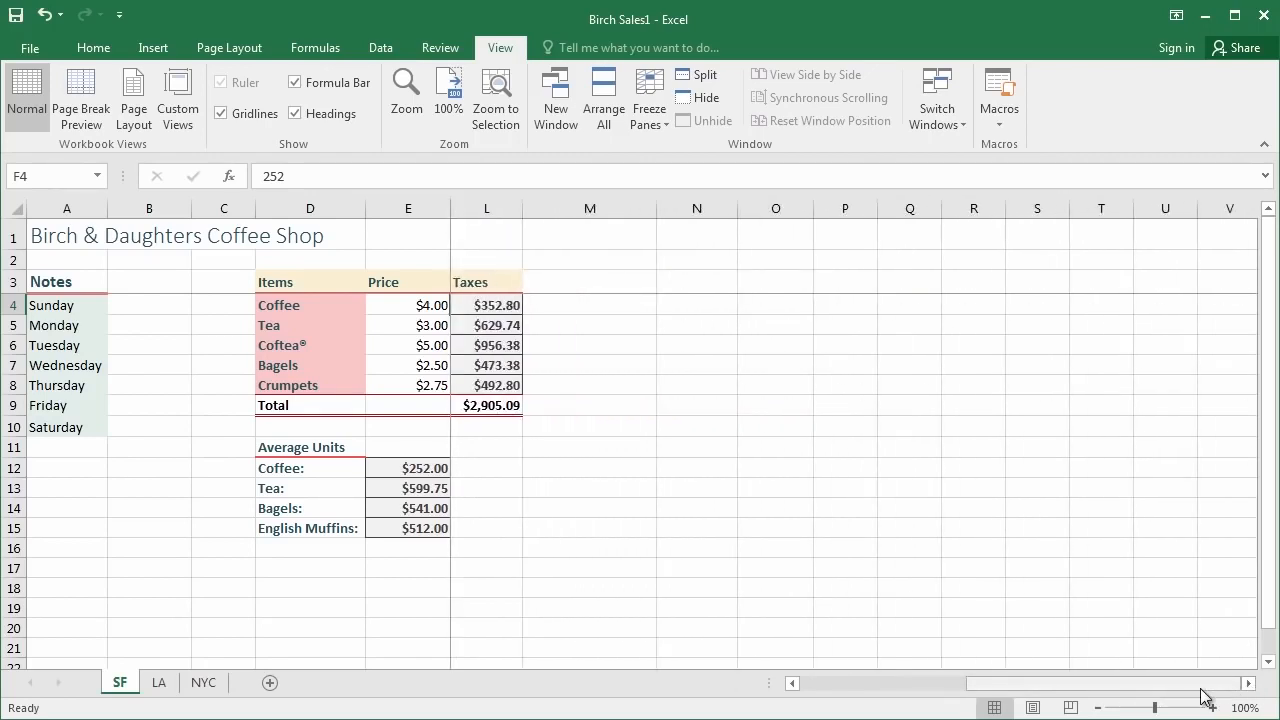
left_click(793, 684)
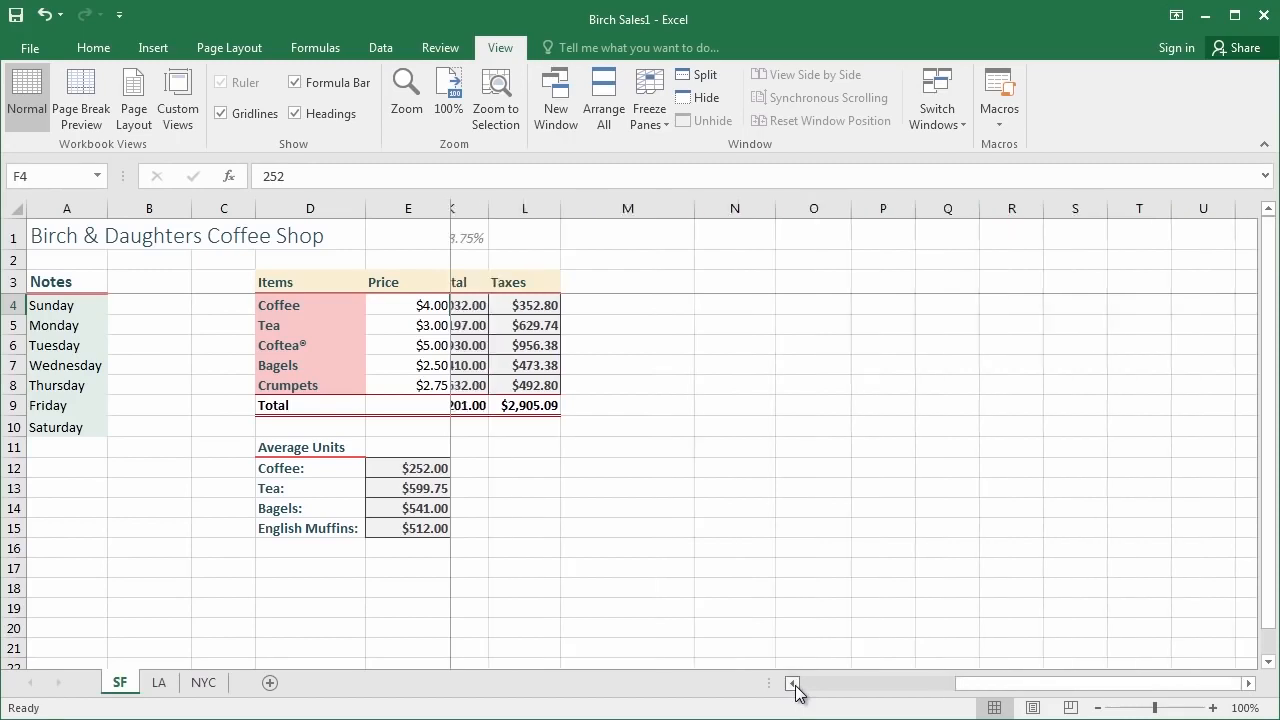
Step: Check that the items and headings stay in view beside the Week 4 to Taxes columns, and unfreeze the panes
left_click(793, 684)
left_click(793, 684)
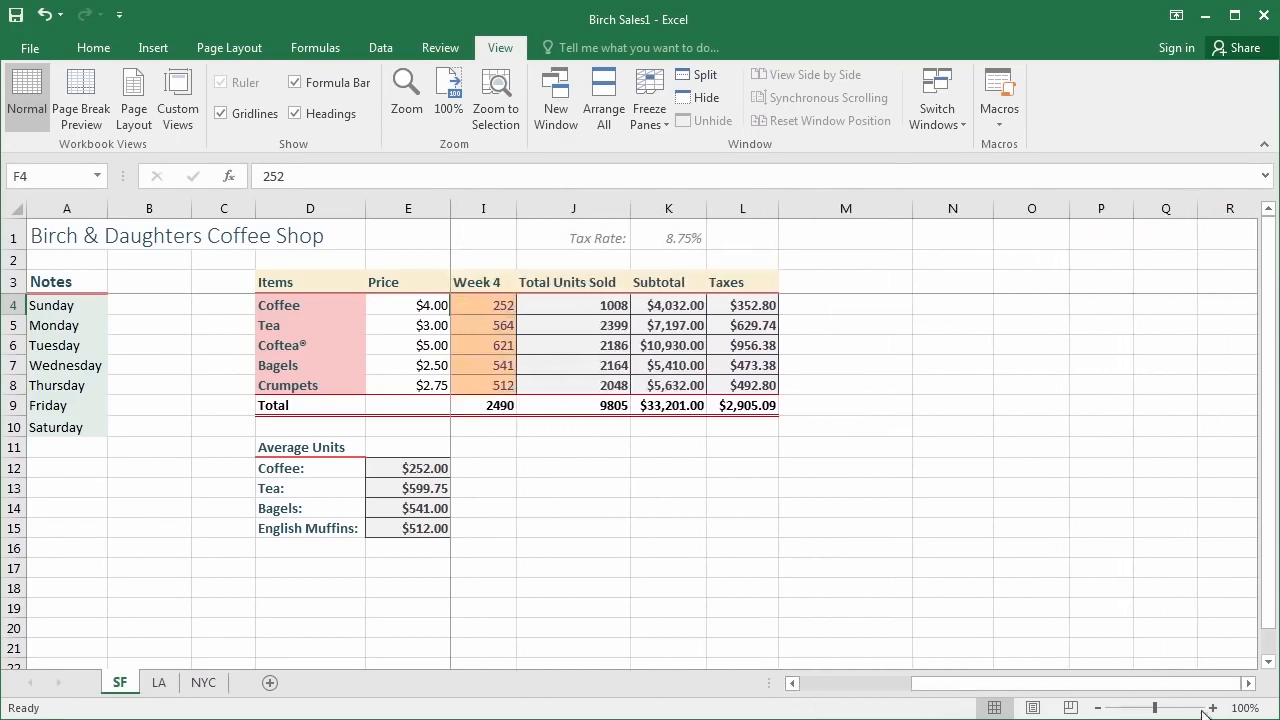
left_click(1248, 683)
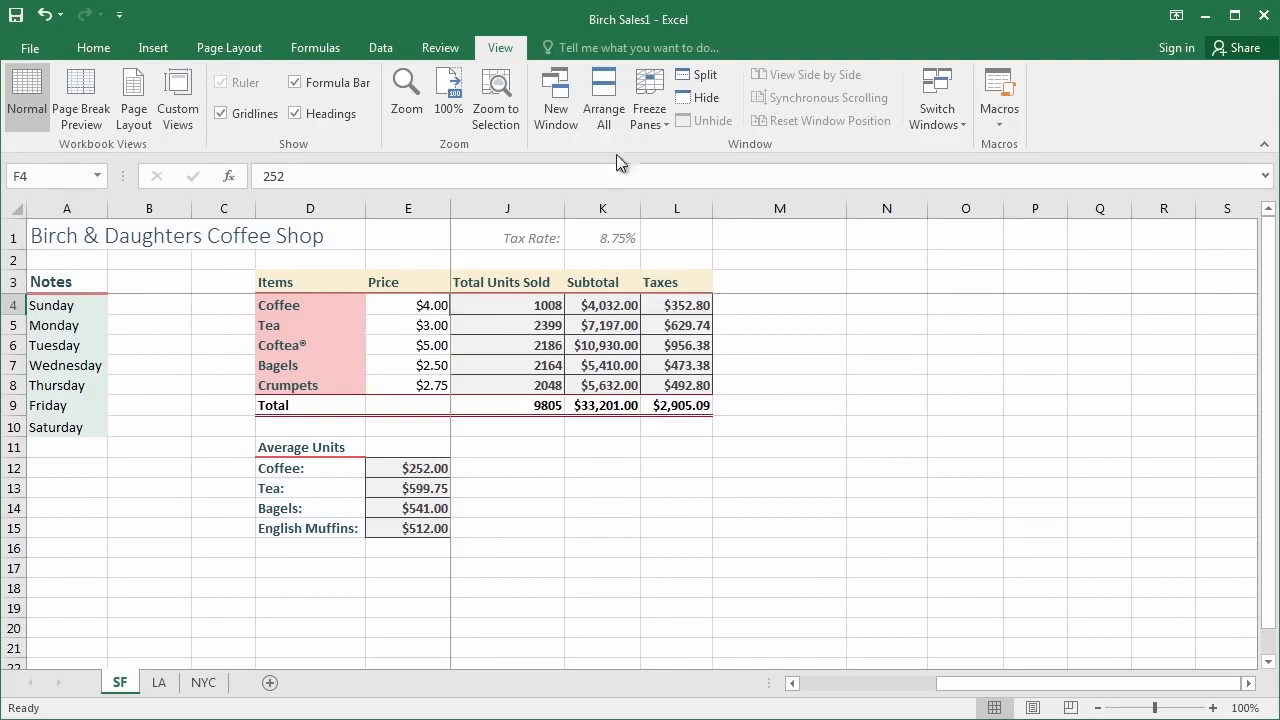
left_click(684, 156)
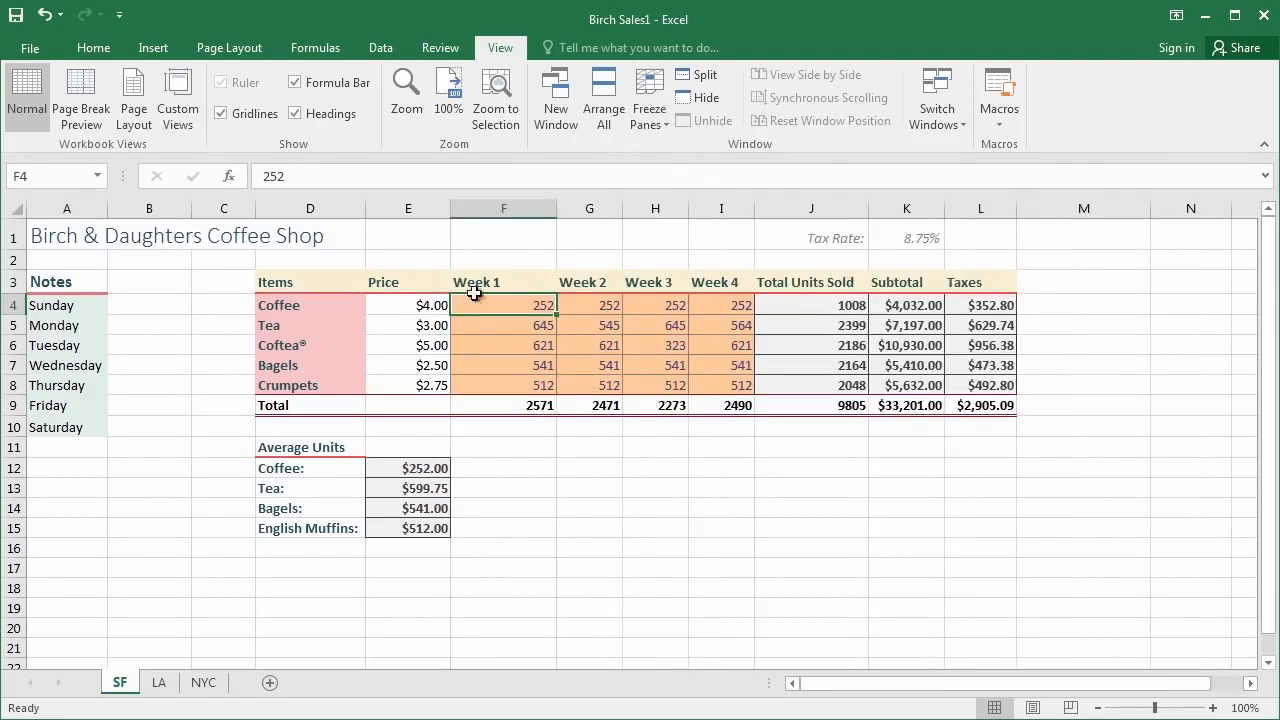
Step: Freeze the panes at E4 to lock rows 1 to 3 and columns A to D, and check the sheet horizontally
left_click(410, 308)
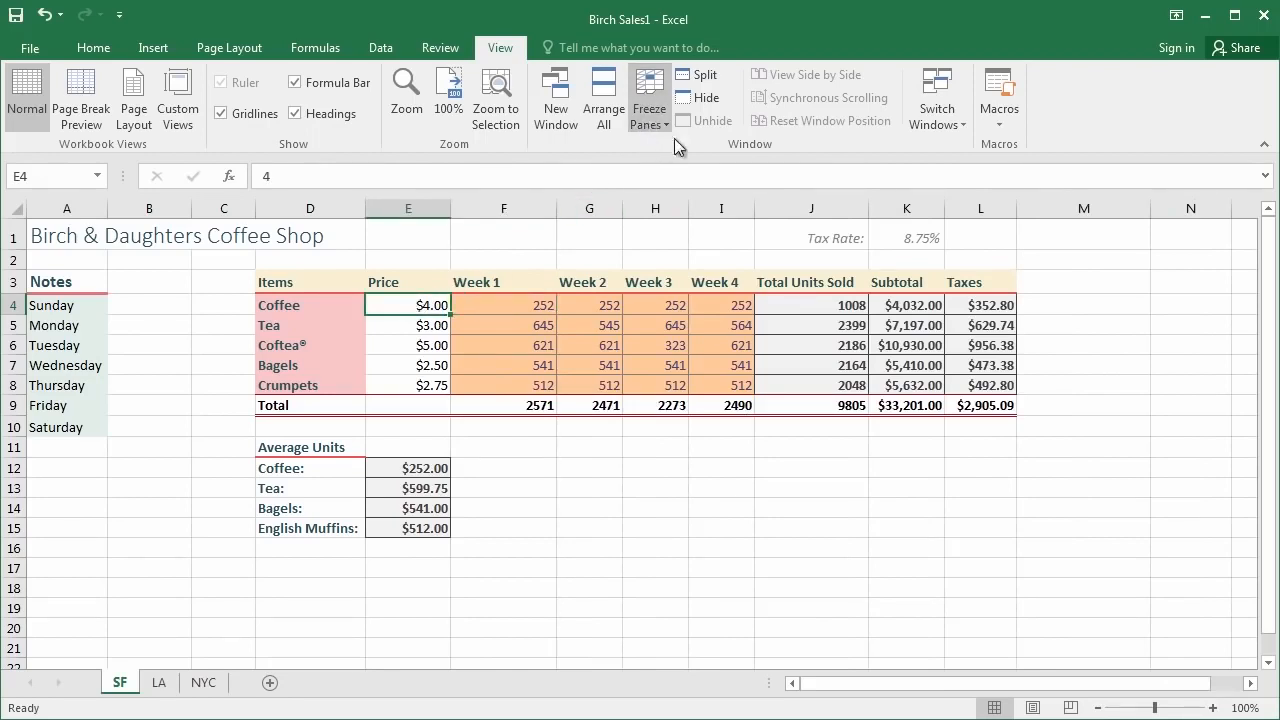
left_click(1251, 684)
left_click(1251, 684)
left_click(1251, 684)
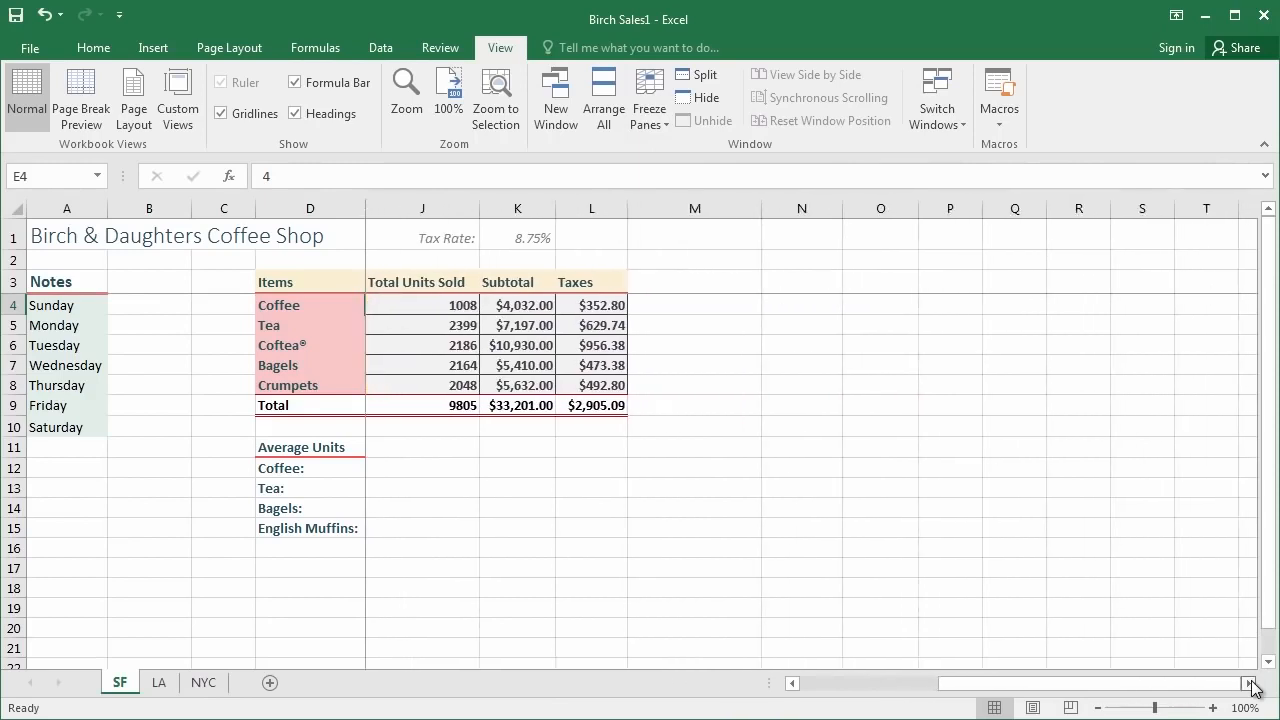
left_click(1251, 684)
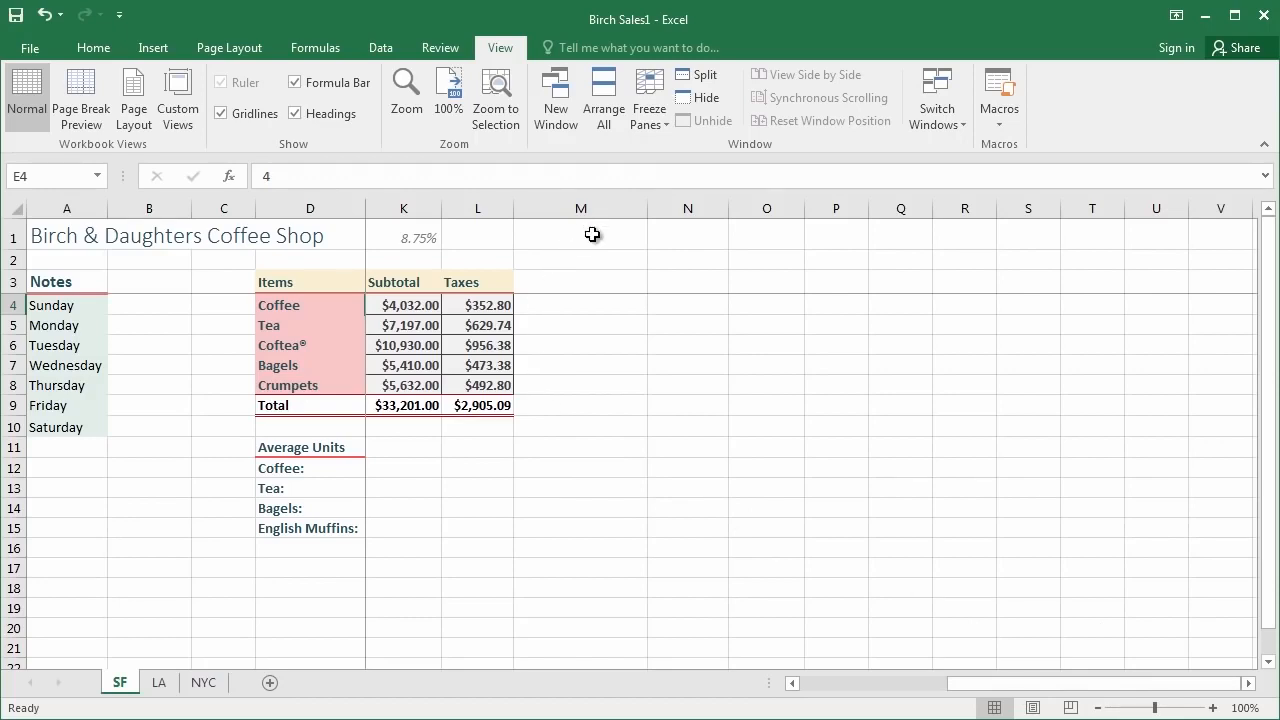
left_click_drag(1043, 686, 851, 700)
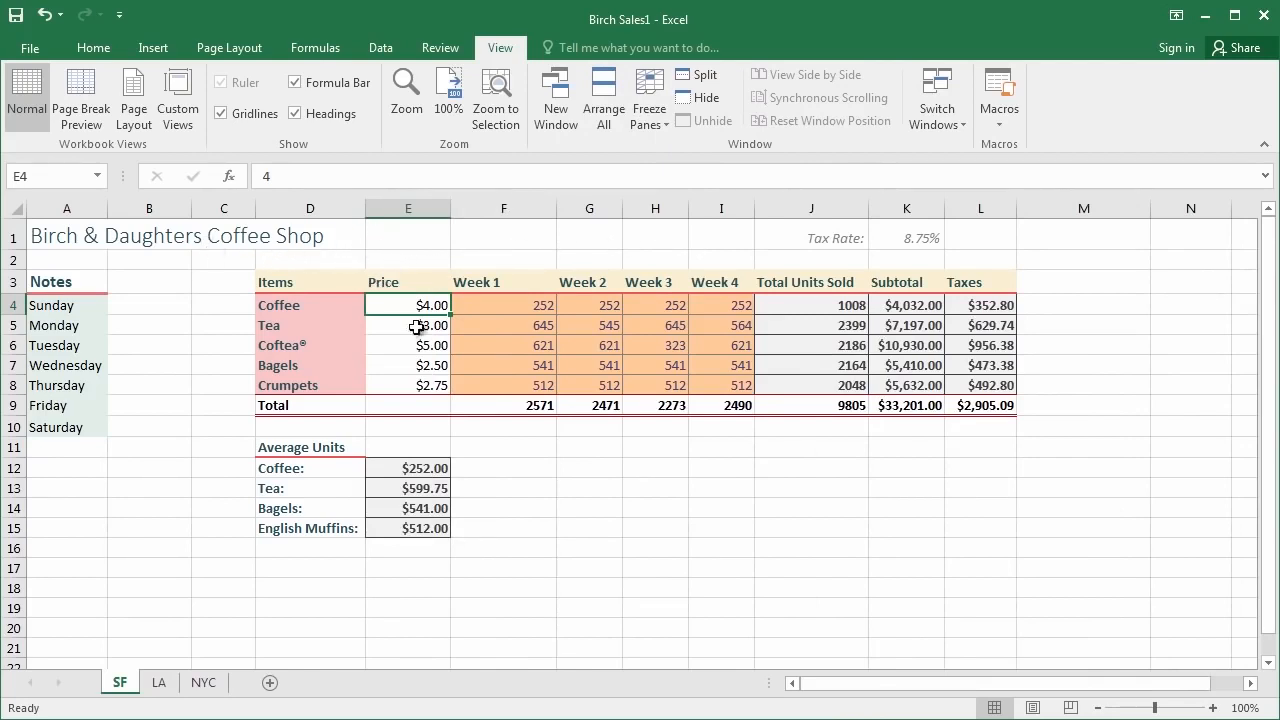
Step: Freeze the panes at E1 to lock only columns A to D, and check how the rows move vertically
left_click(418, 232)
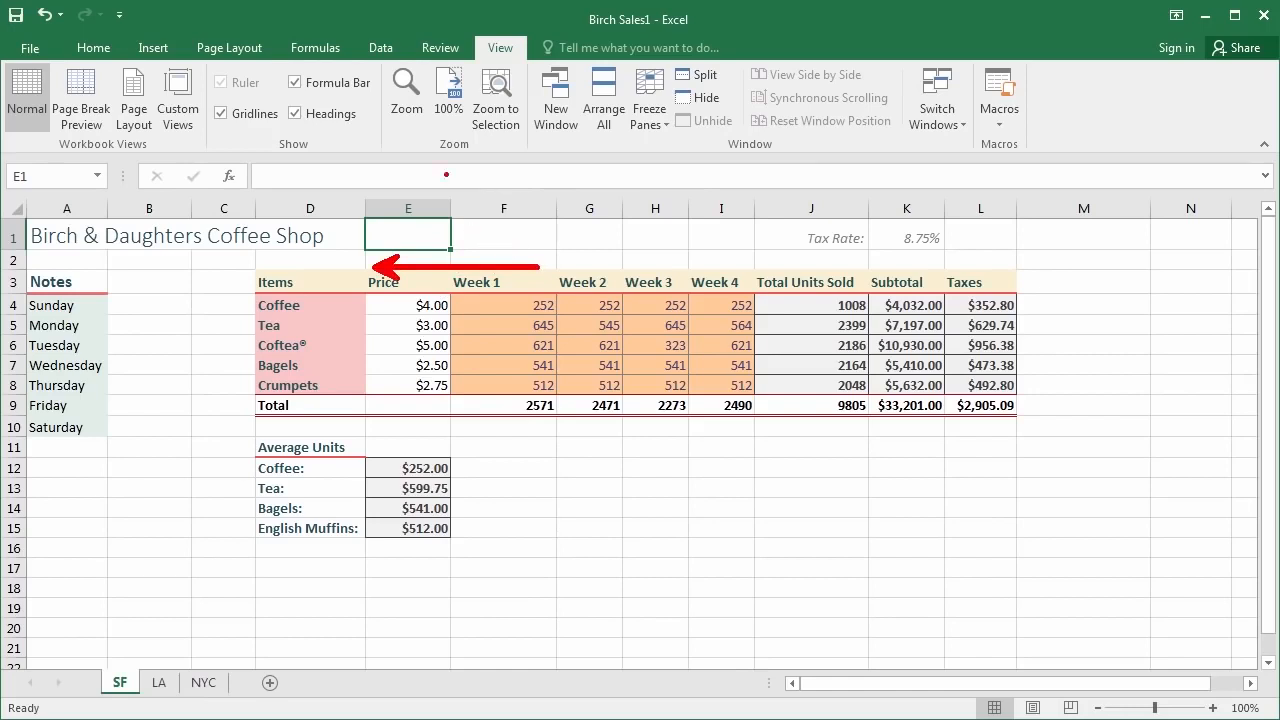
key("Escape")
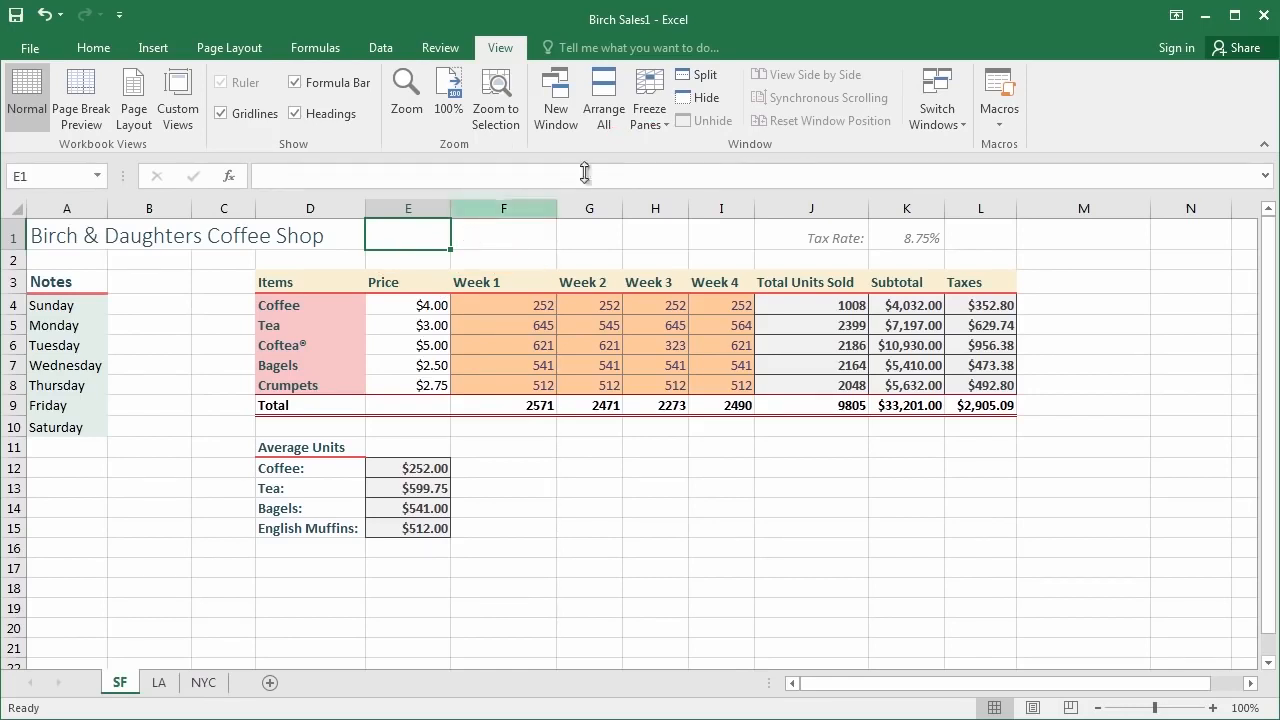
left_click(645, 128)
left_click(703, 154)
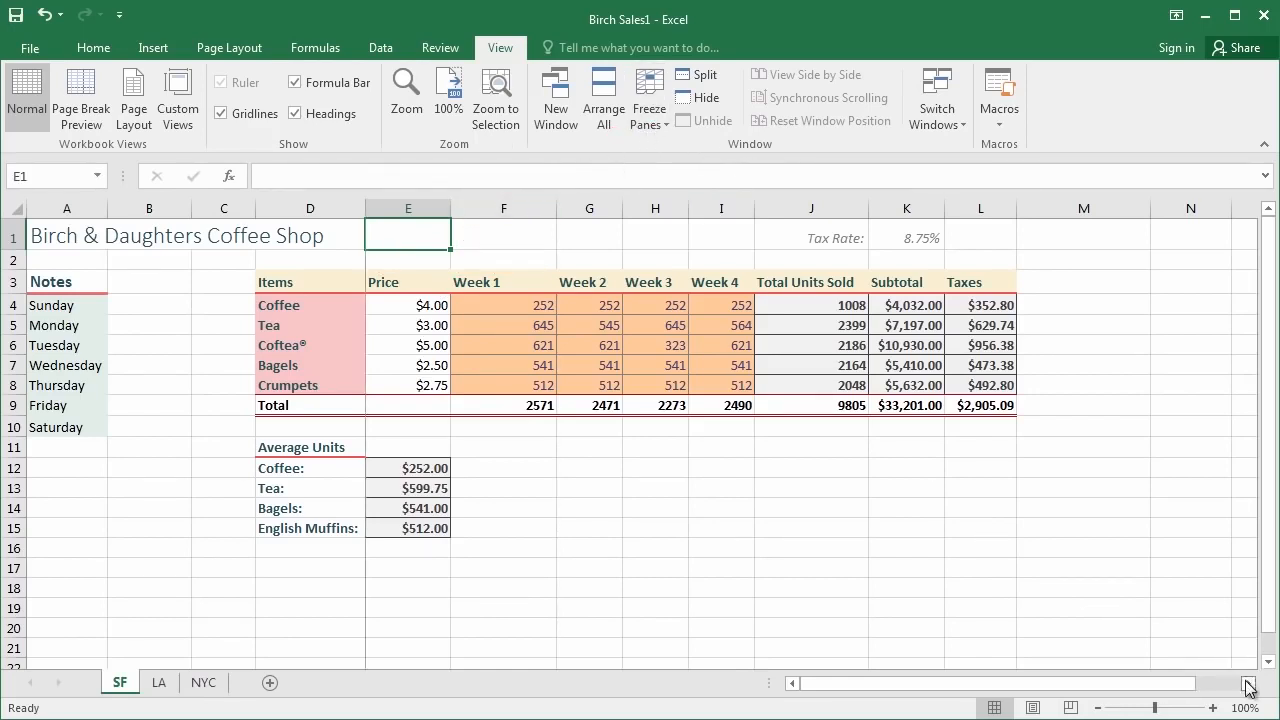
left_click(1268, 661)
left_click(1270, 664)
left_click(1270, 664)
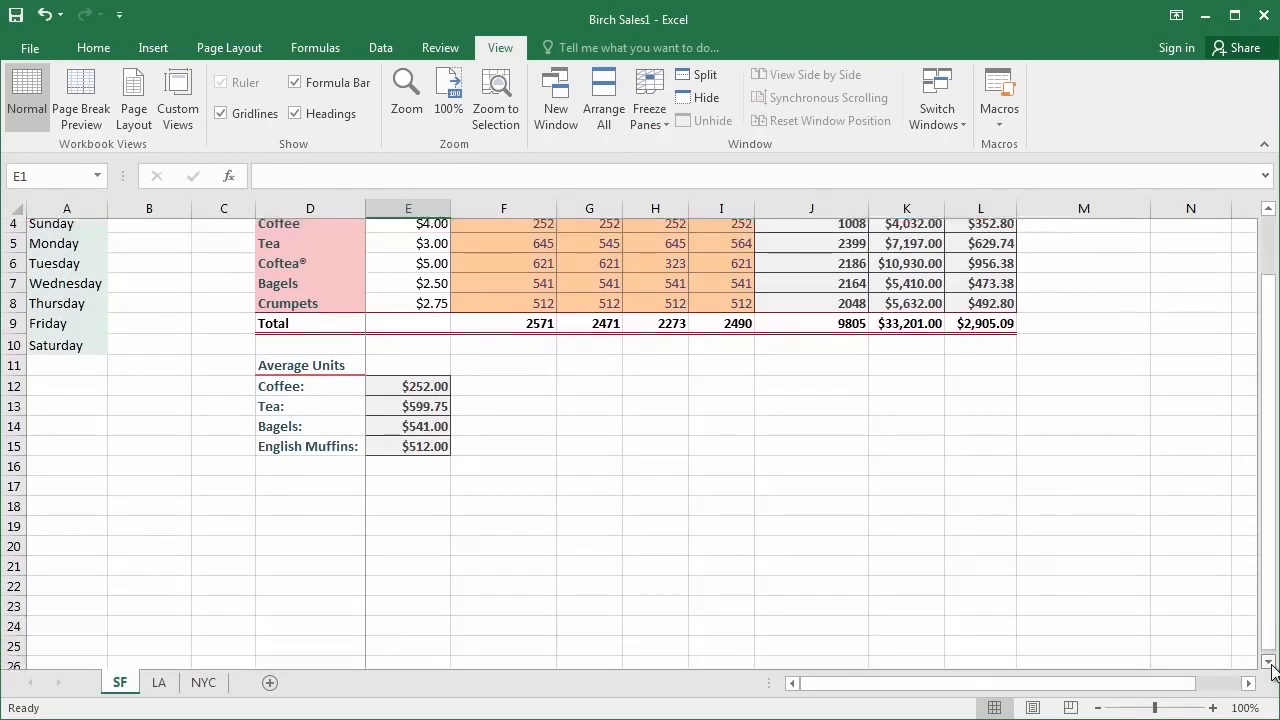
left_click(1270, 664)
left_click(1270, 664)
left_click(1270, 664)
left_click(1270, 664)
left_click_drag(1266, 624, 1266, 528)
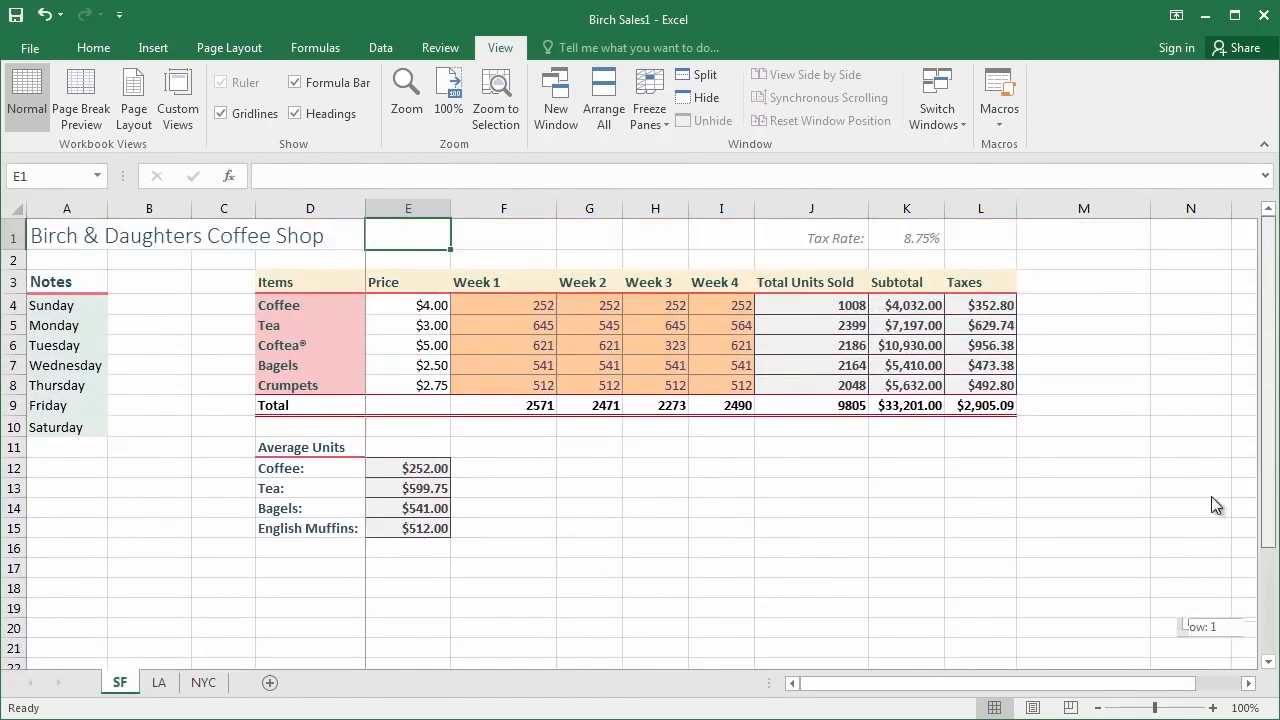
Step: Check that columns A to D stay in view while moving across to the Taxes column and back
left_click(1250, 683)
left_click(1250, 683)
left_click(1250, 683)
left_click(1250, 683)
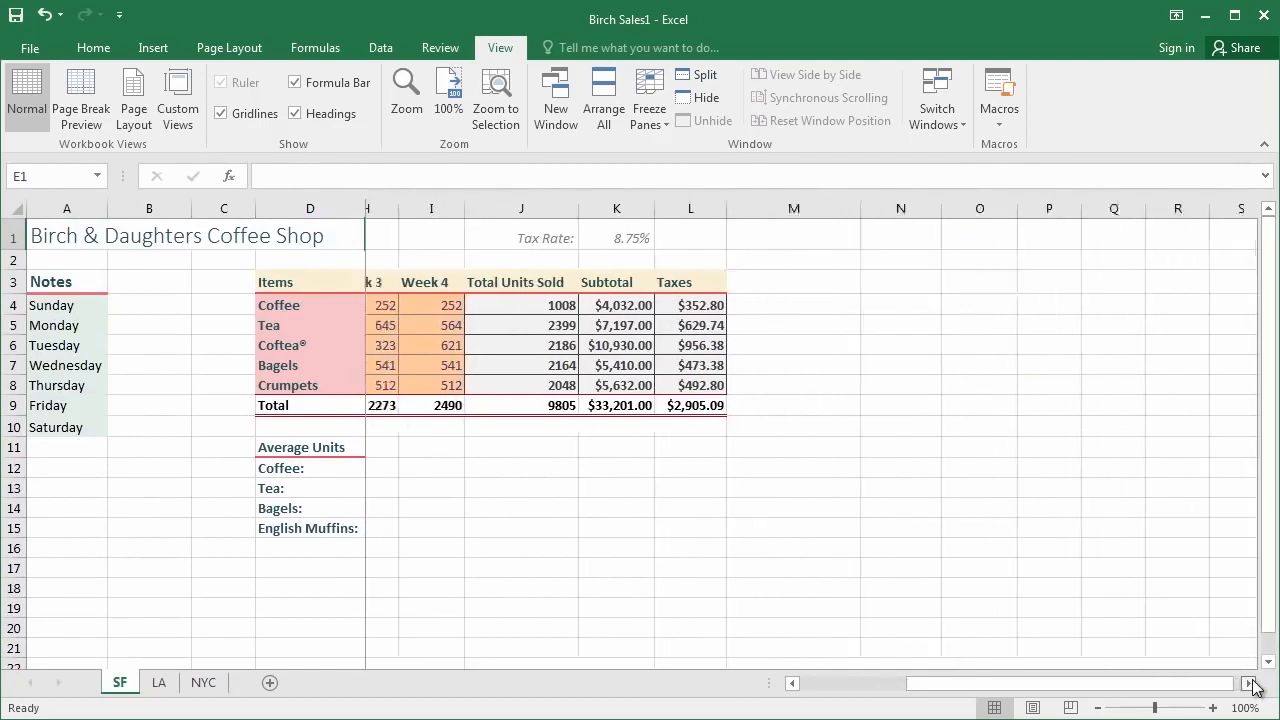
left_click(1250, 683)
left_click_drag(1213, 688, 1075, 688)
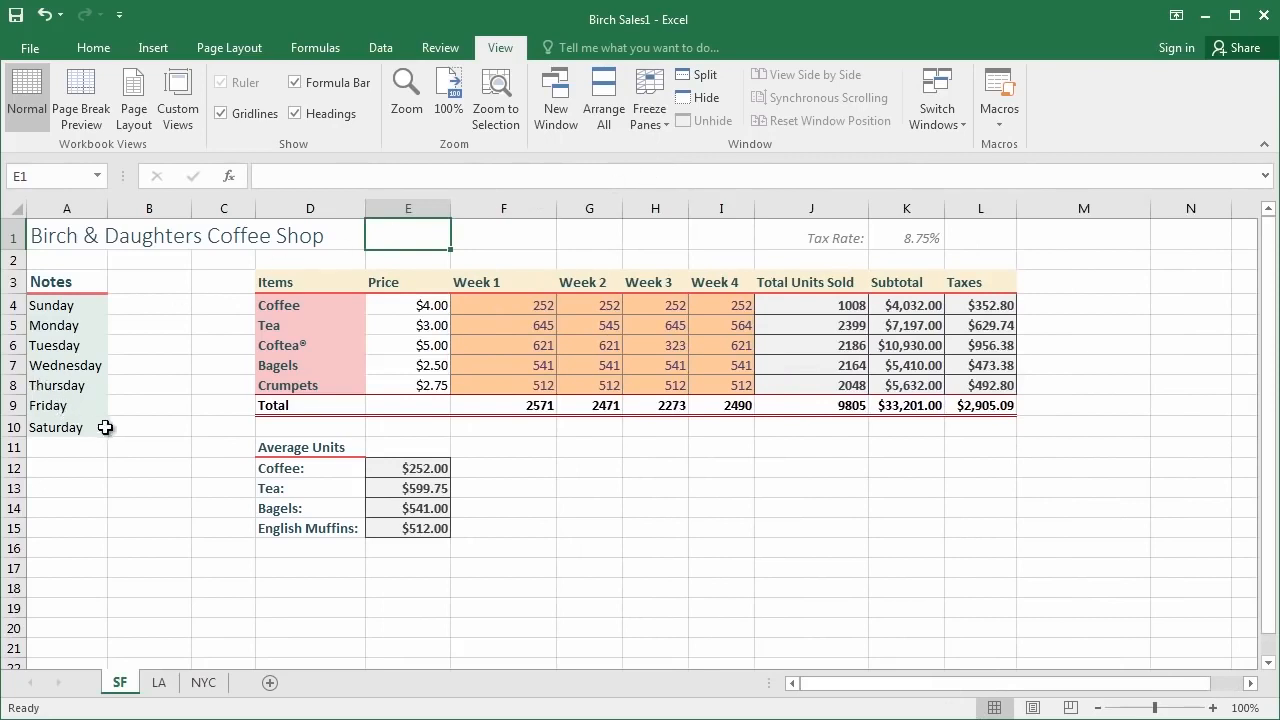
Step: Freeze the panes at A4 to lock only rows 1 to 3, and check that they stay in view vertically
left_click(49, 306)
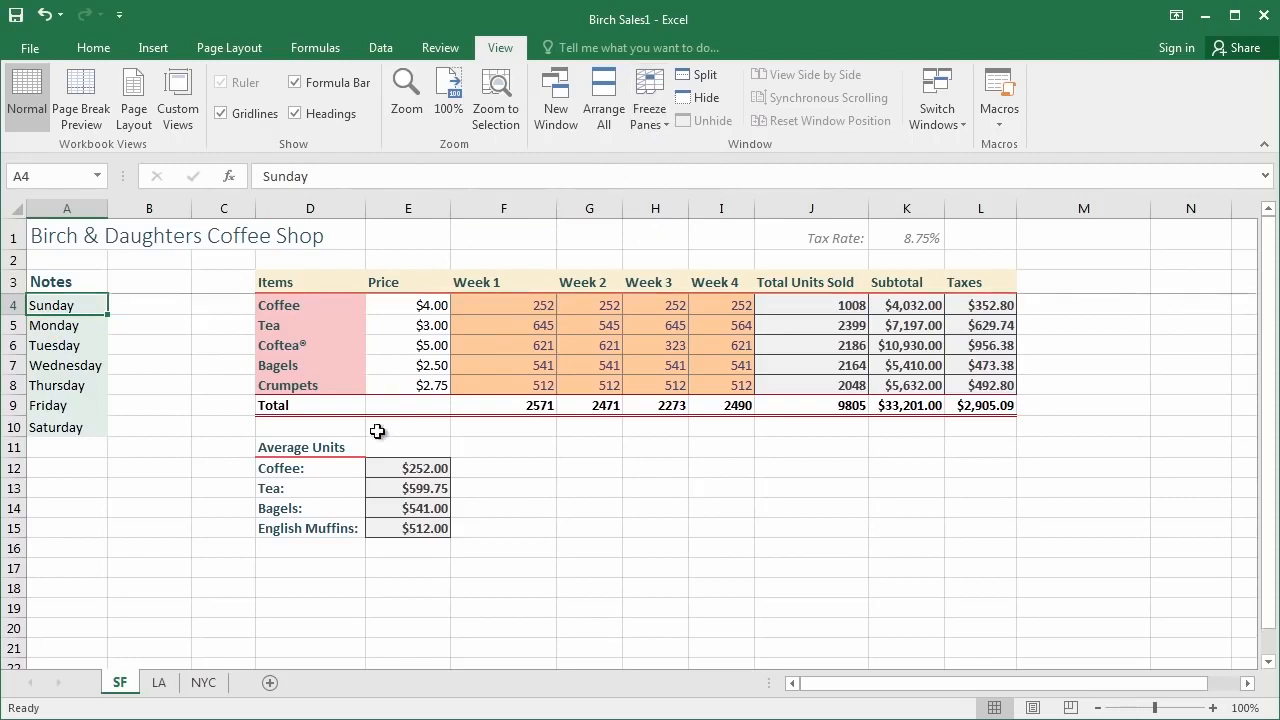
scroll(362, 440, "down", 4)
scroll(356, 472, "up", 4)
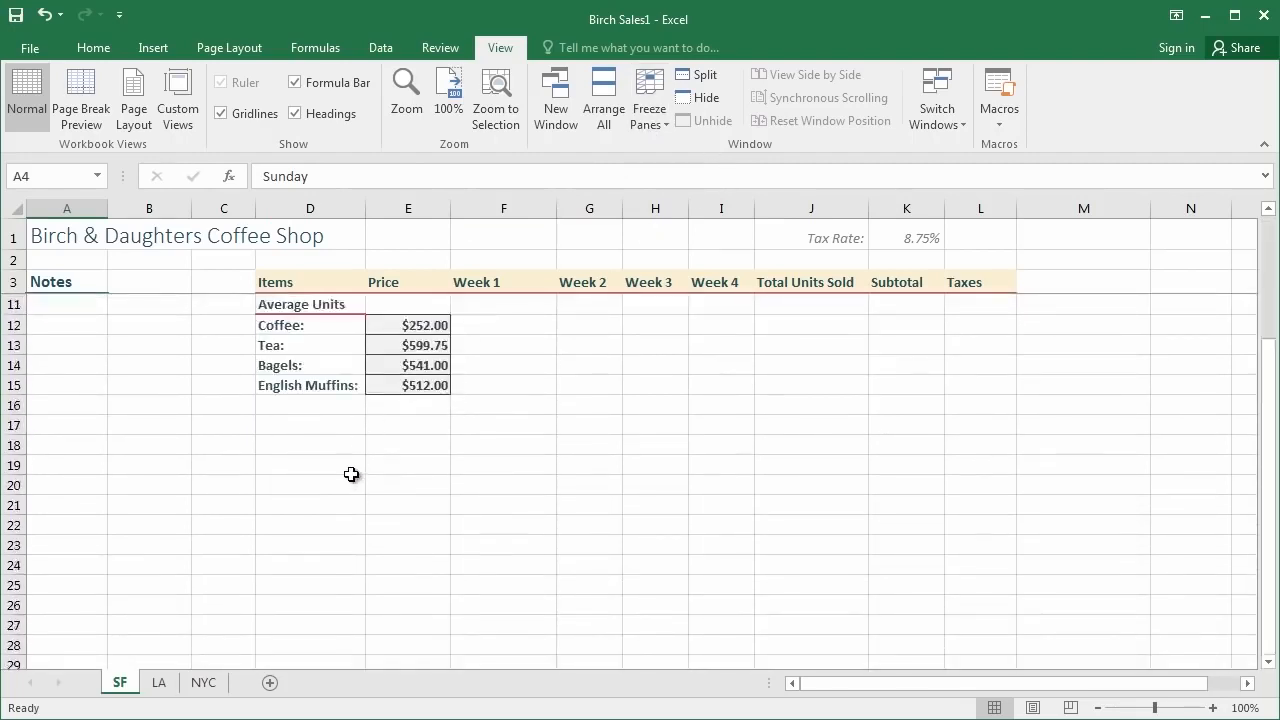
scroll(355, 474, "down", 2)
scroll(355, 474, "down", 4)
scroll(354, 474, "up", 6)
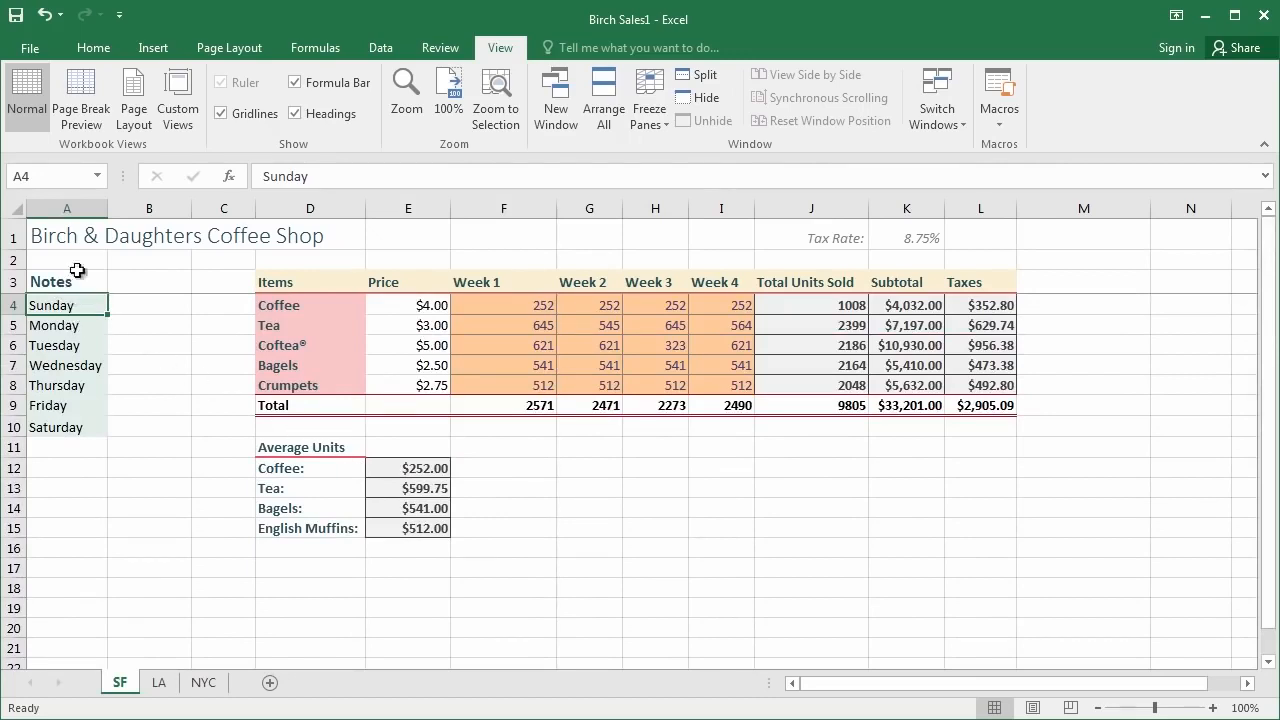
scroll(170, 352, "down", 2)
scroll(174, 357, "up", 2)
Step: Check how the columns move horizontally with only rows 1 to 3 frozen, and return to column A
left_click(1247, 684)
left_click(1247, 684)
left_click(1247, 684)
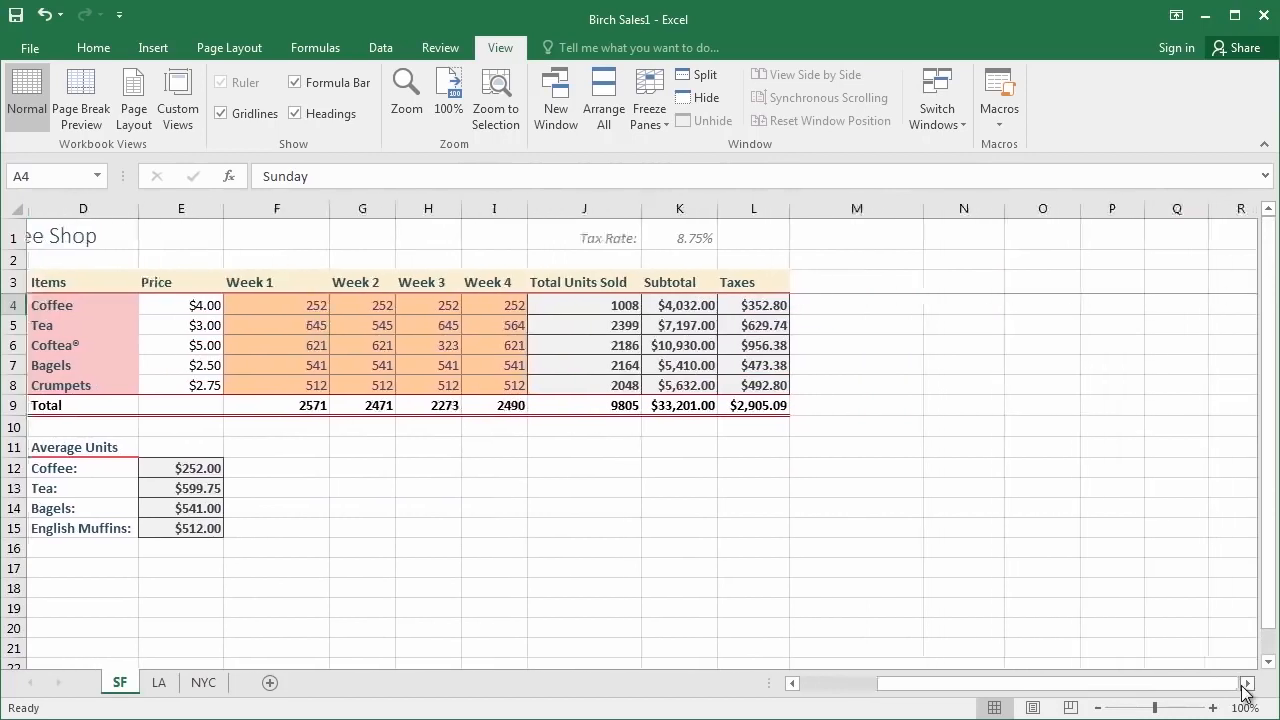
left_click(1247, 684)
left_click(1247, 684)
left_click(1247, 684)
left_click_drag(1180, 686, 1000, 688)
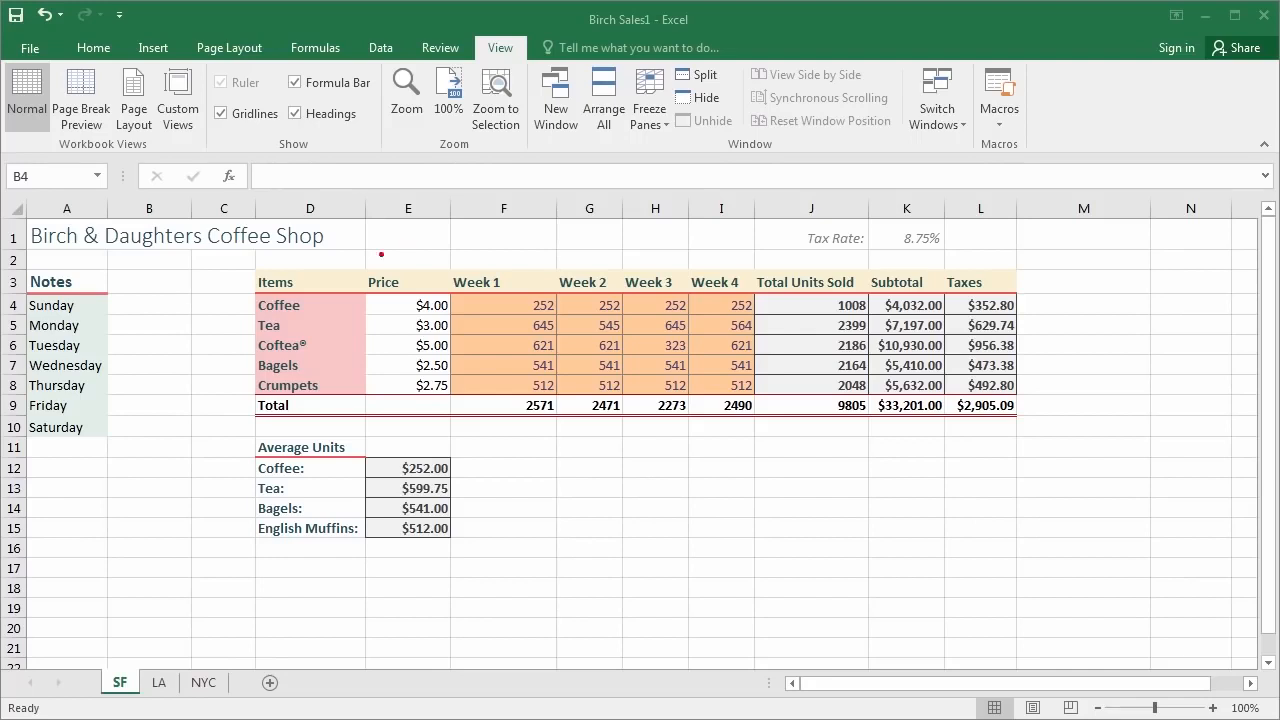
mouse_move(361, 263)
left_mouse_down()
mouse_move(724, 414)
mouse_move(866, 441)
left_mouse_up()
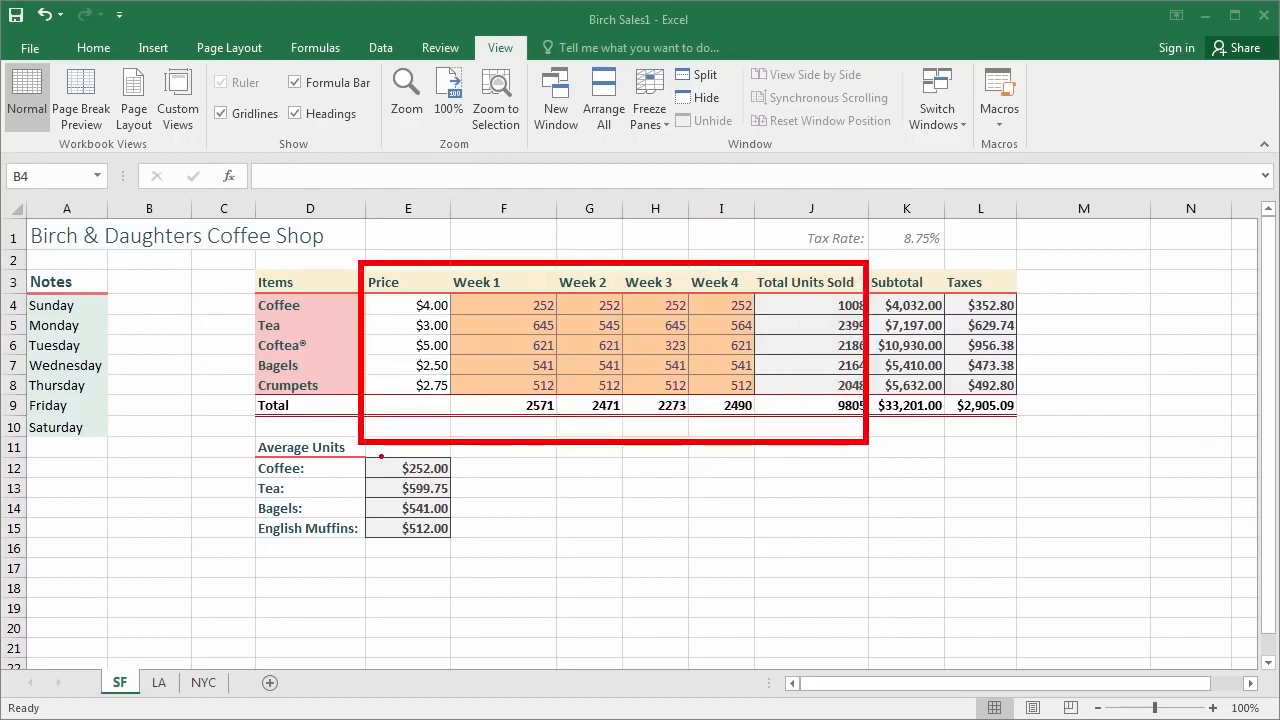
left_click_drag(1046, 244, 946, 455)
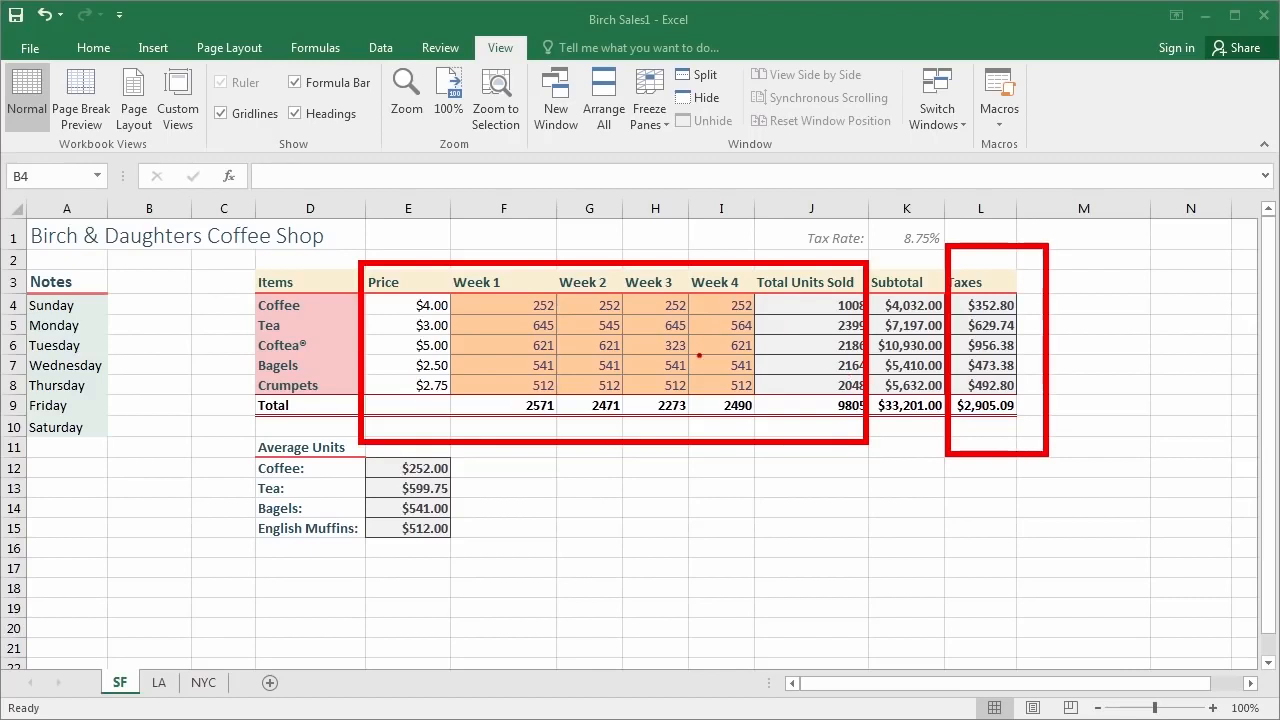
key("Escape")
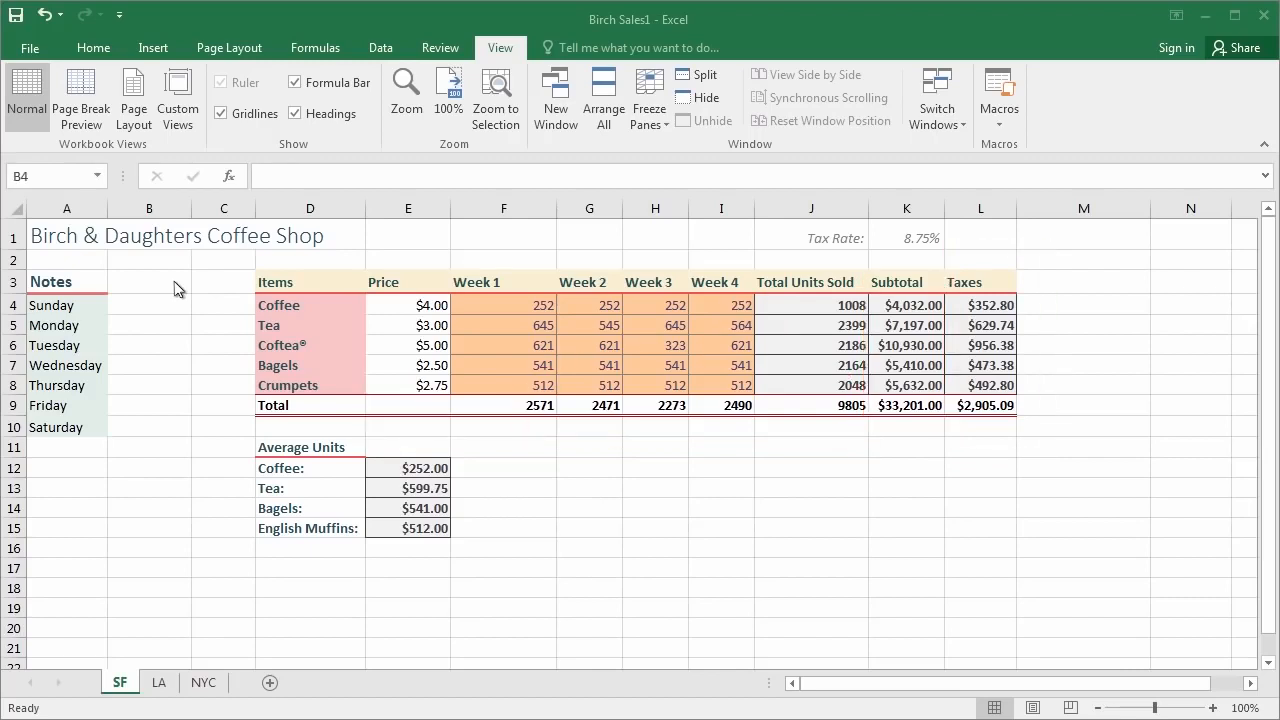
key("ctrl+2")
mouse_move(231, 57)
left_mouse_down()
mouse_move(147, 162)
mouse_move(262, 285)
left_mouse_up()
left_click(215, 265)
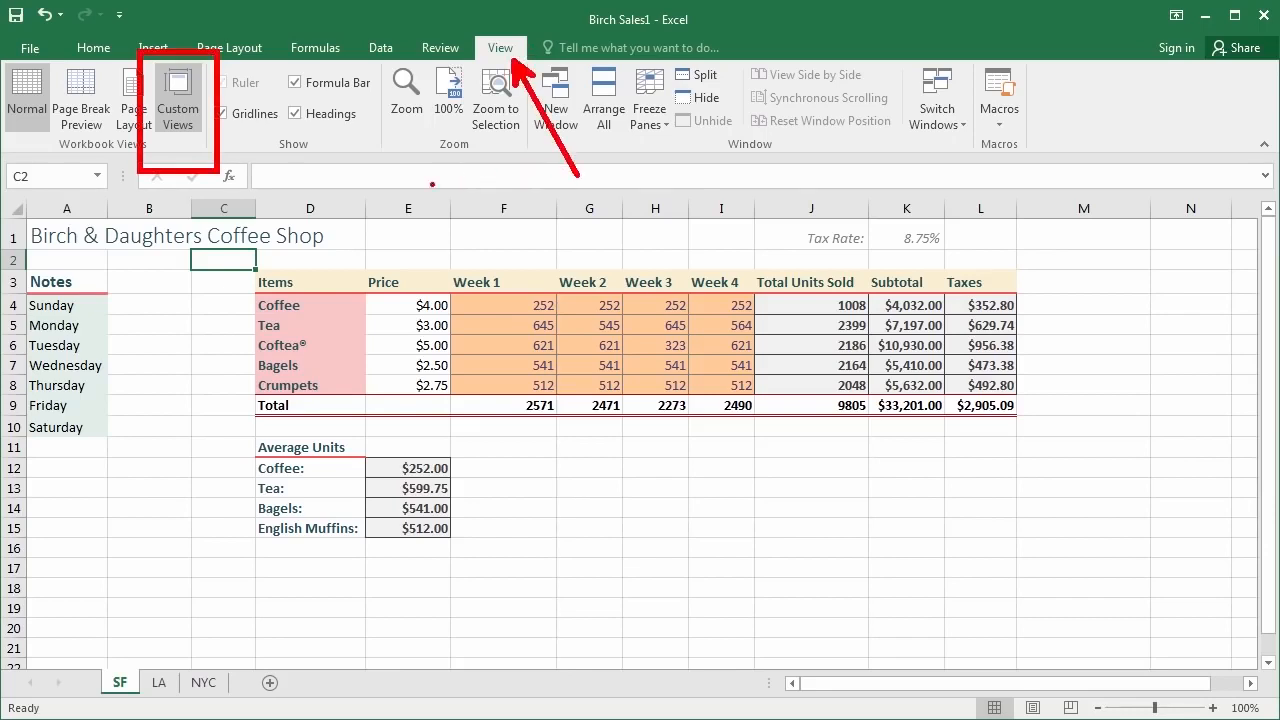
Step: Save the current sheet display as a custom view named Original, including print settings and hidden rows, columns and filter settings
left_click(180, 110)
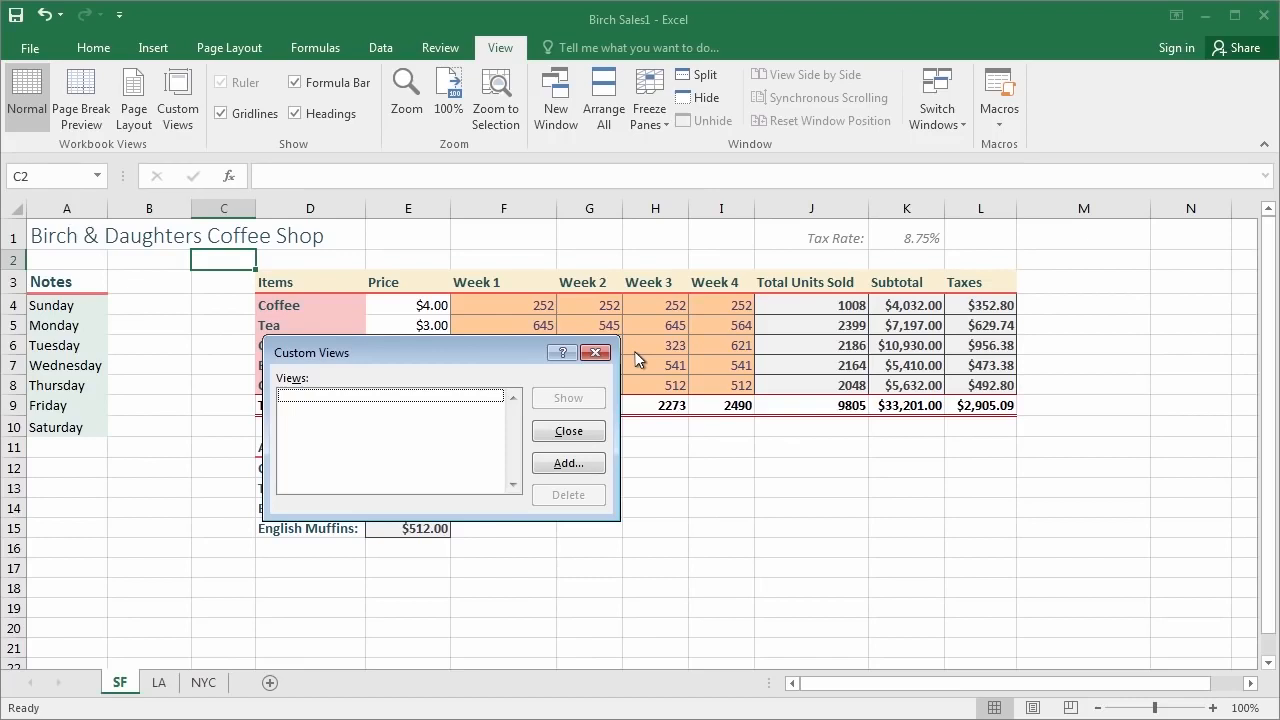
left_click(568, 464)
type("O")
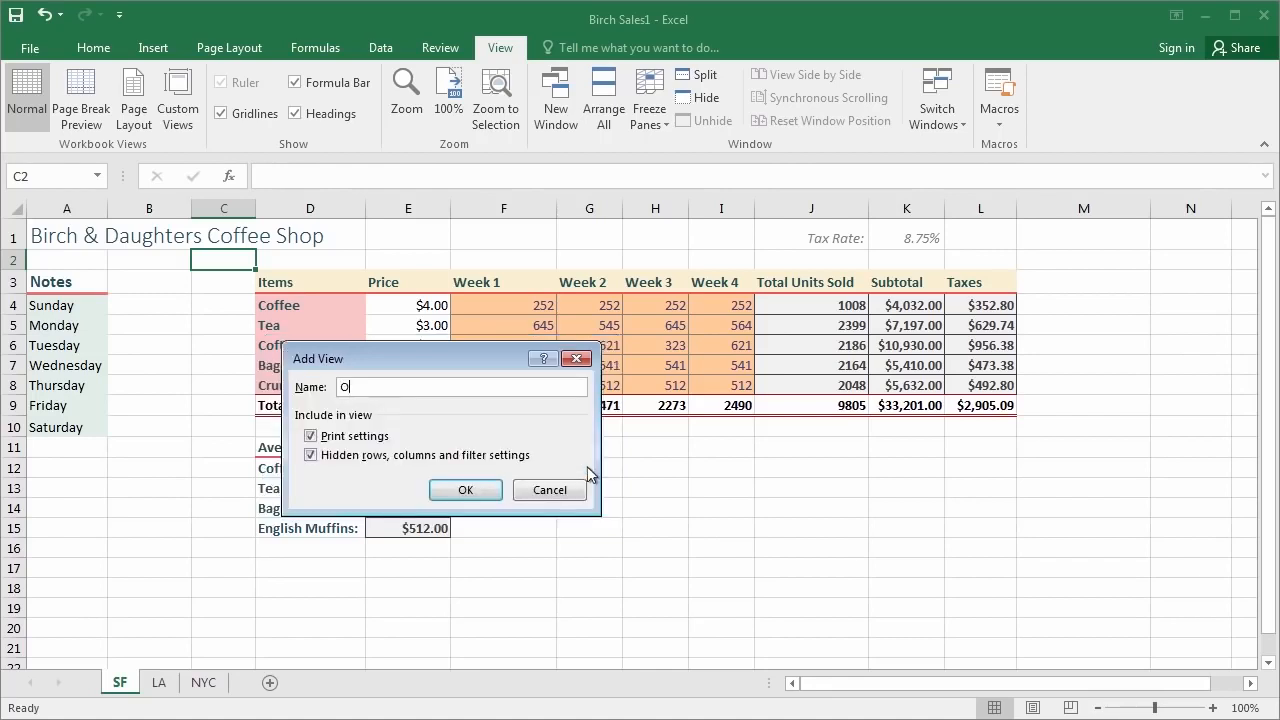
type("riginal")
left_click(491, 497)
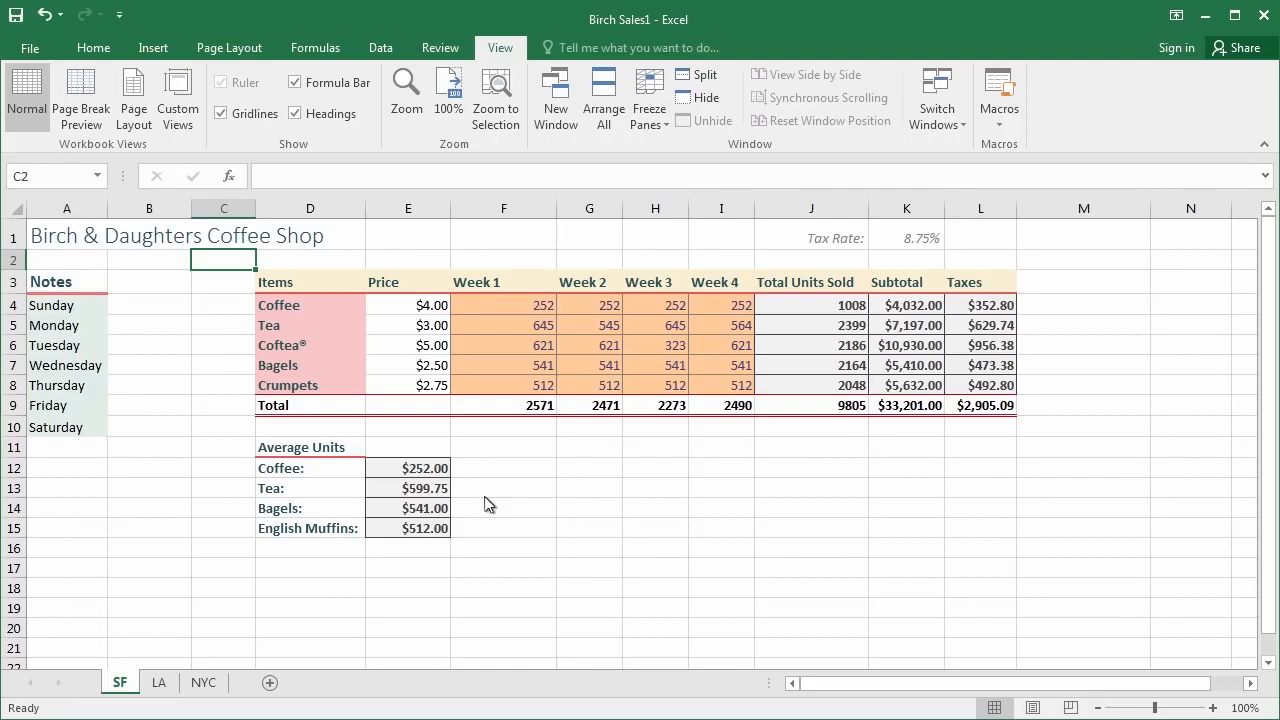
Step: Hide rows 11 to 15, which hold the Average Units block
left_click_drag(22, 447, 22, 563)
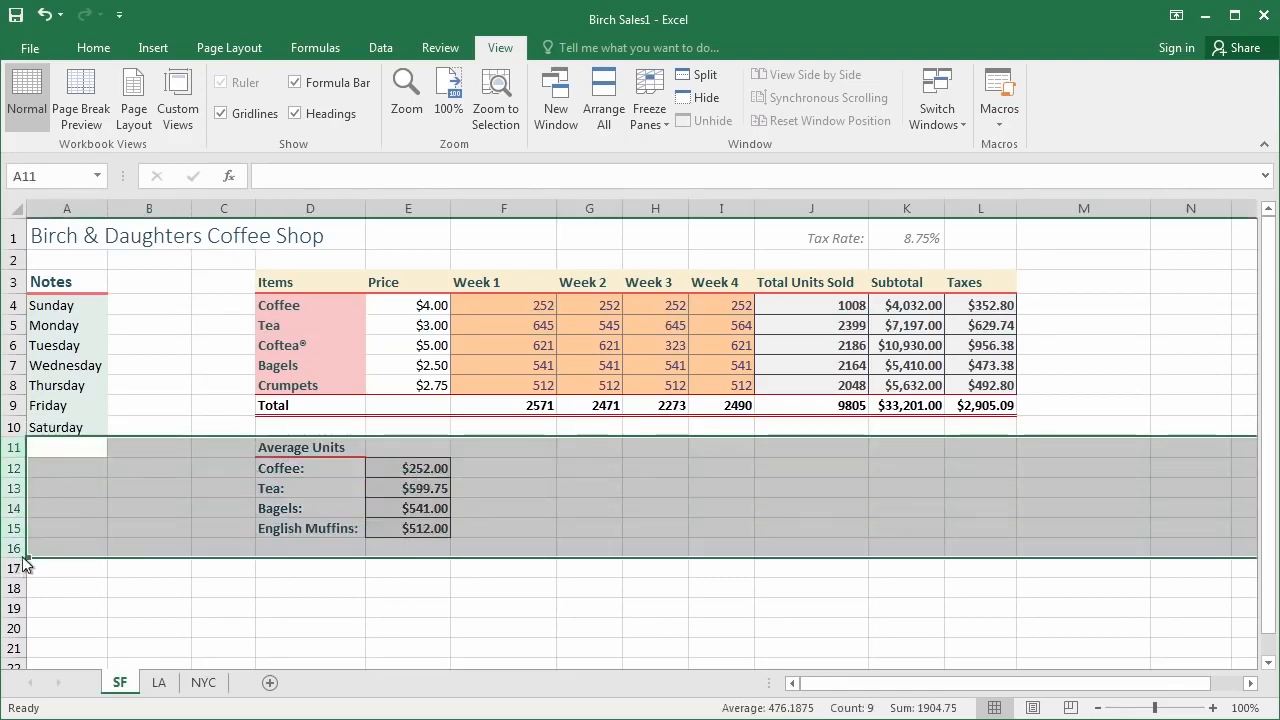
left_click_drag(22, 447, 22, 528)
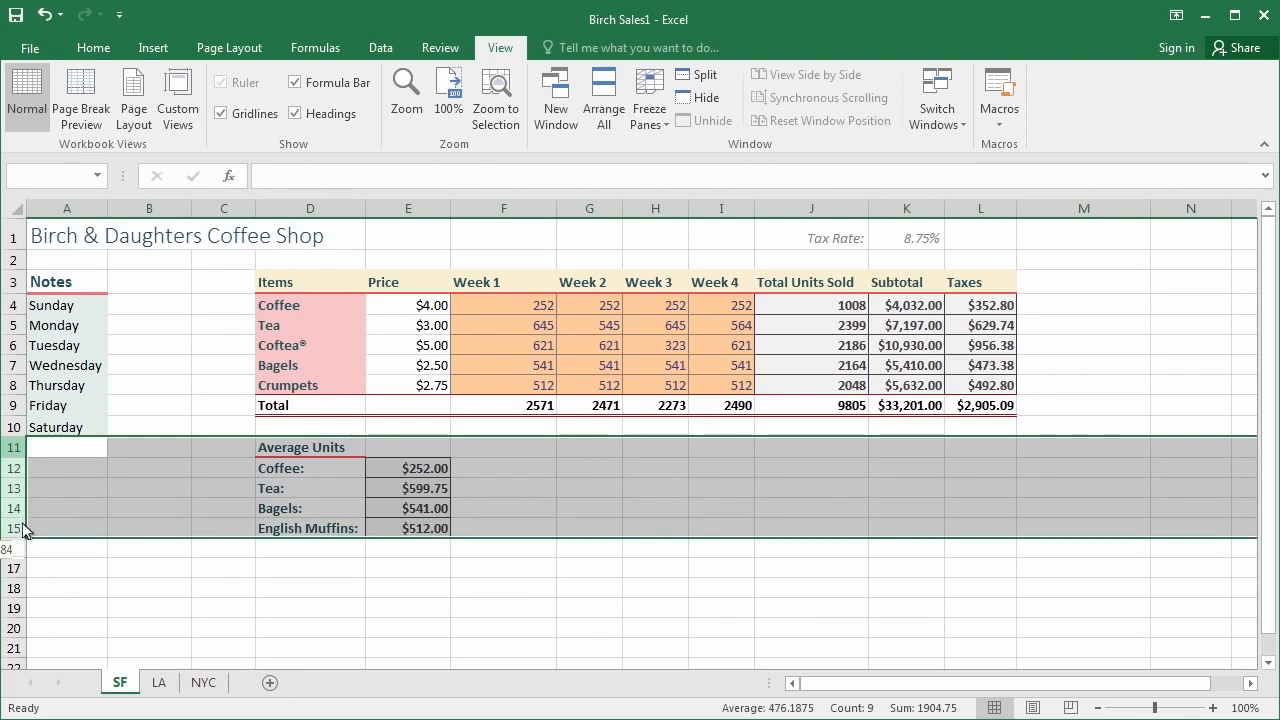
right_click(22, 497)
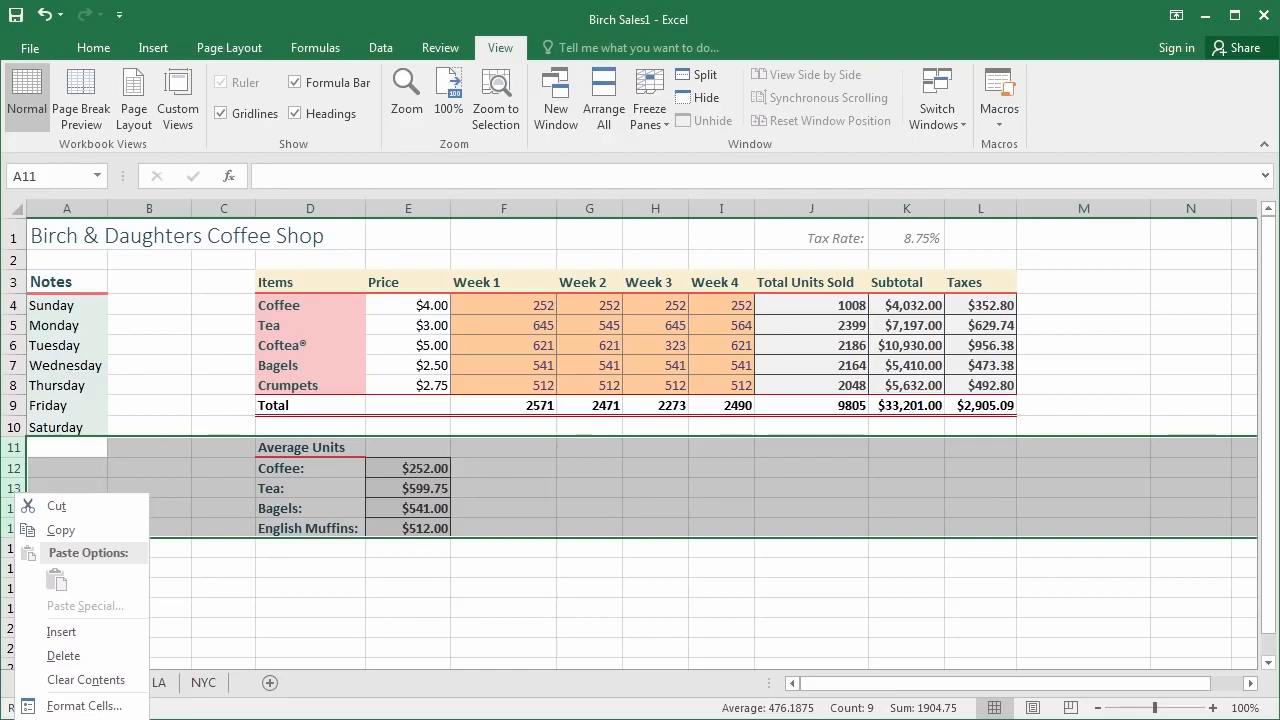
key("Escape")
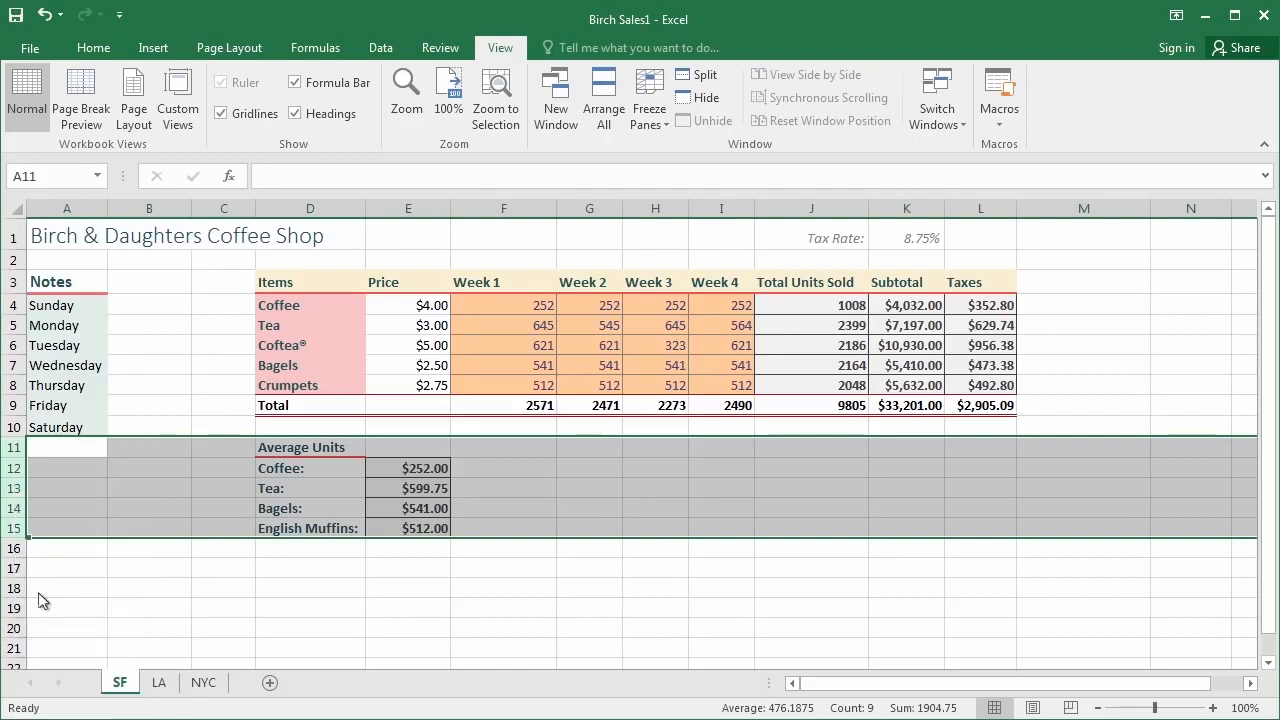
left_click(95, 48)
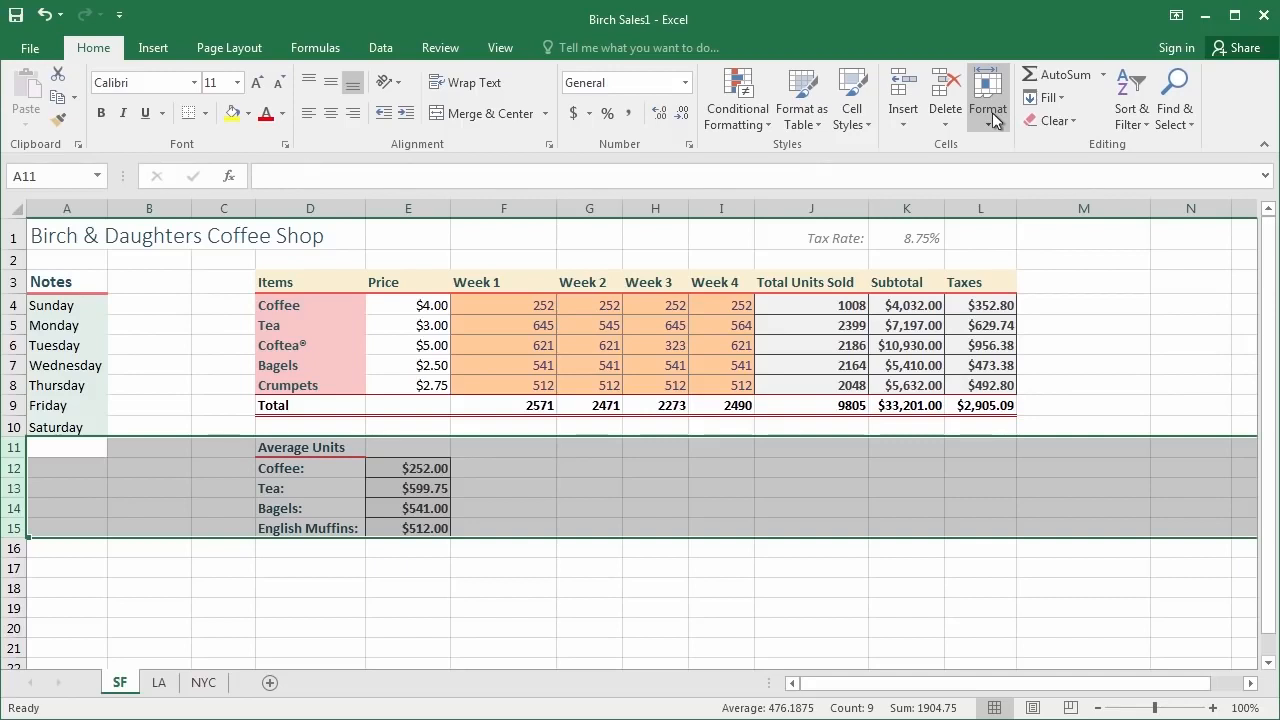
key("ctrl+9")
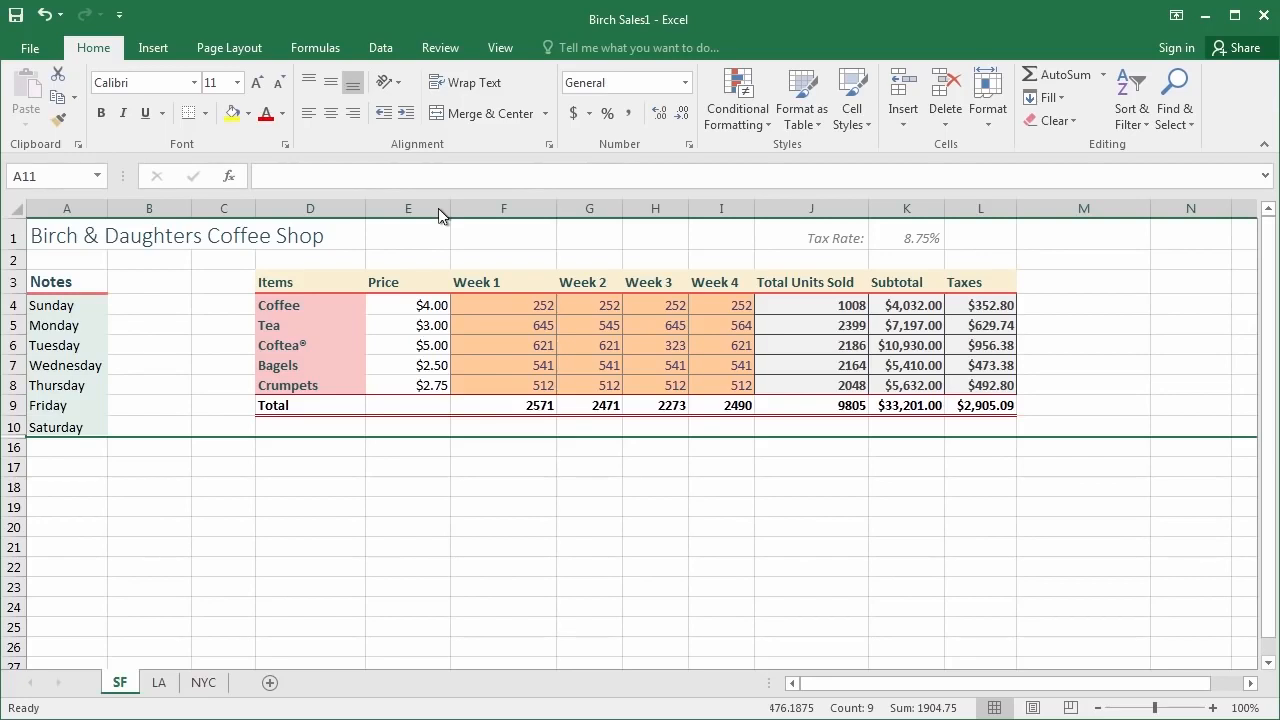
Step: Hide columns E to J, from Price through Total Units Sold
left_click_drag(440, 215, 819, 208)
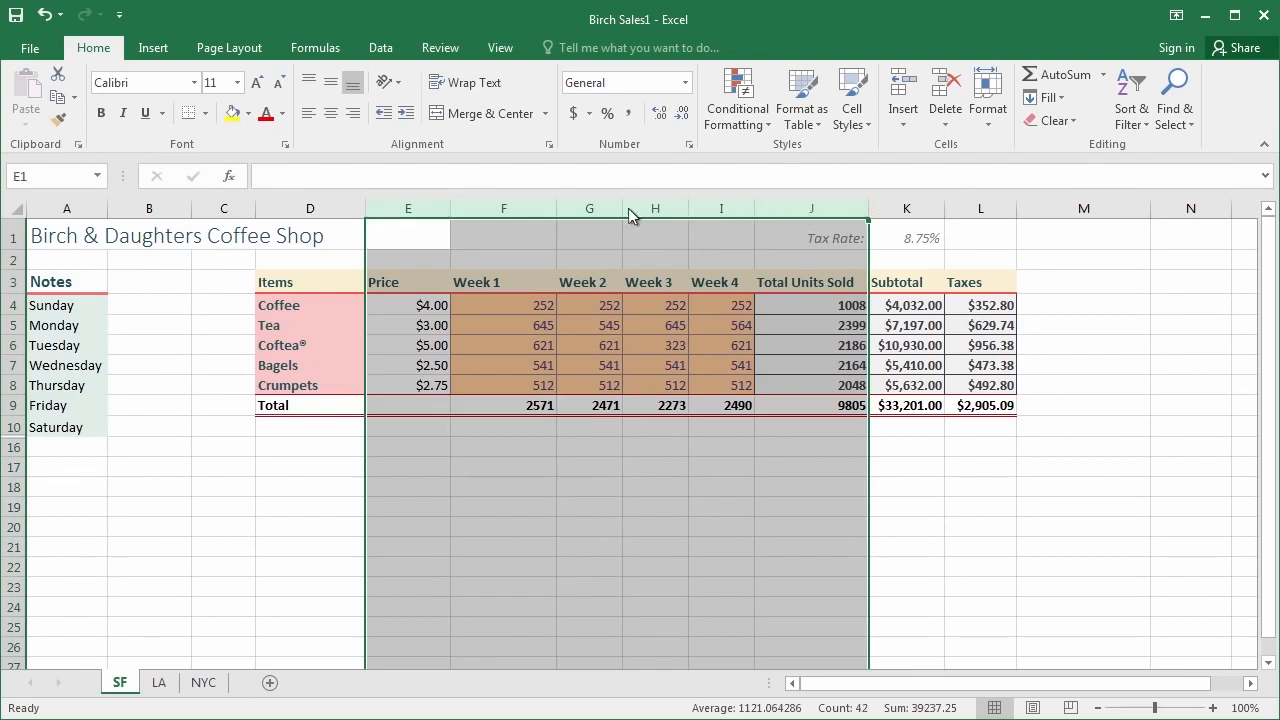
right_click(543, 213)
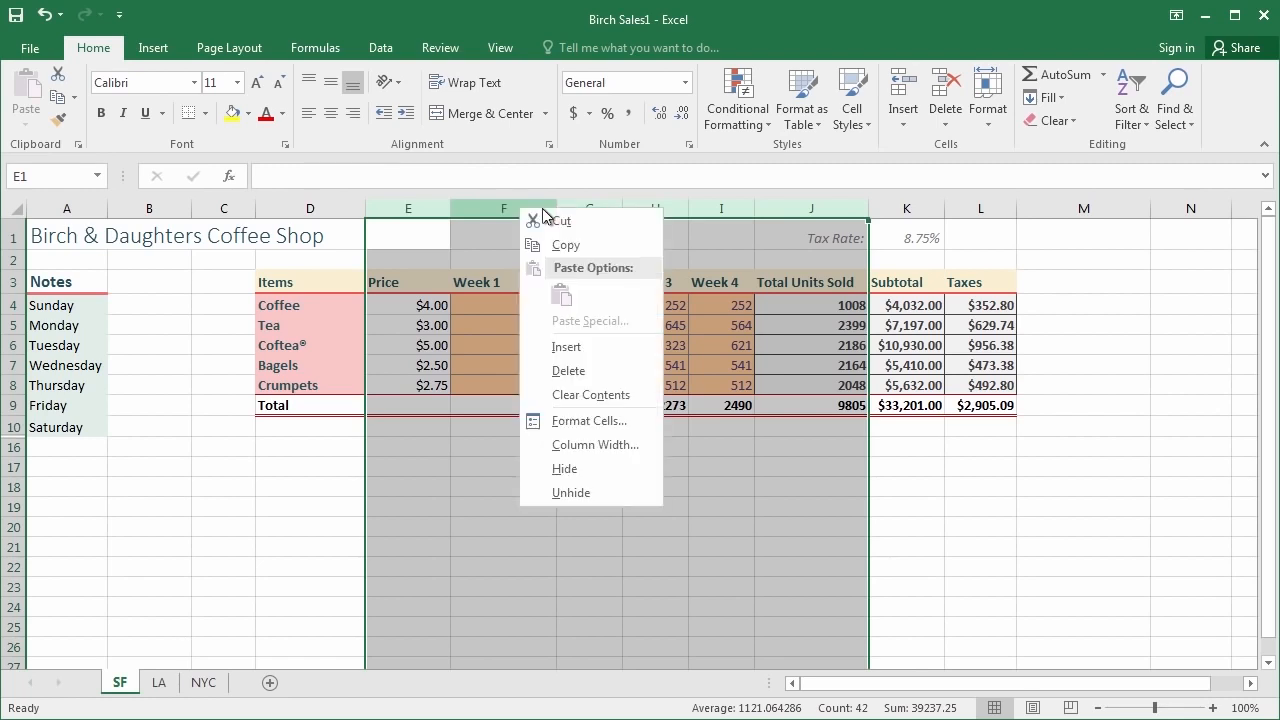
left_click(546, 470)
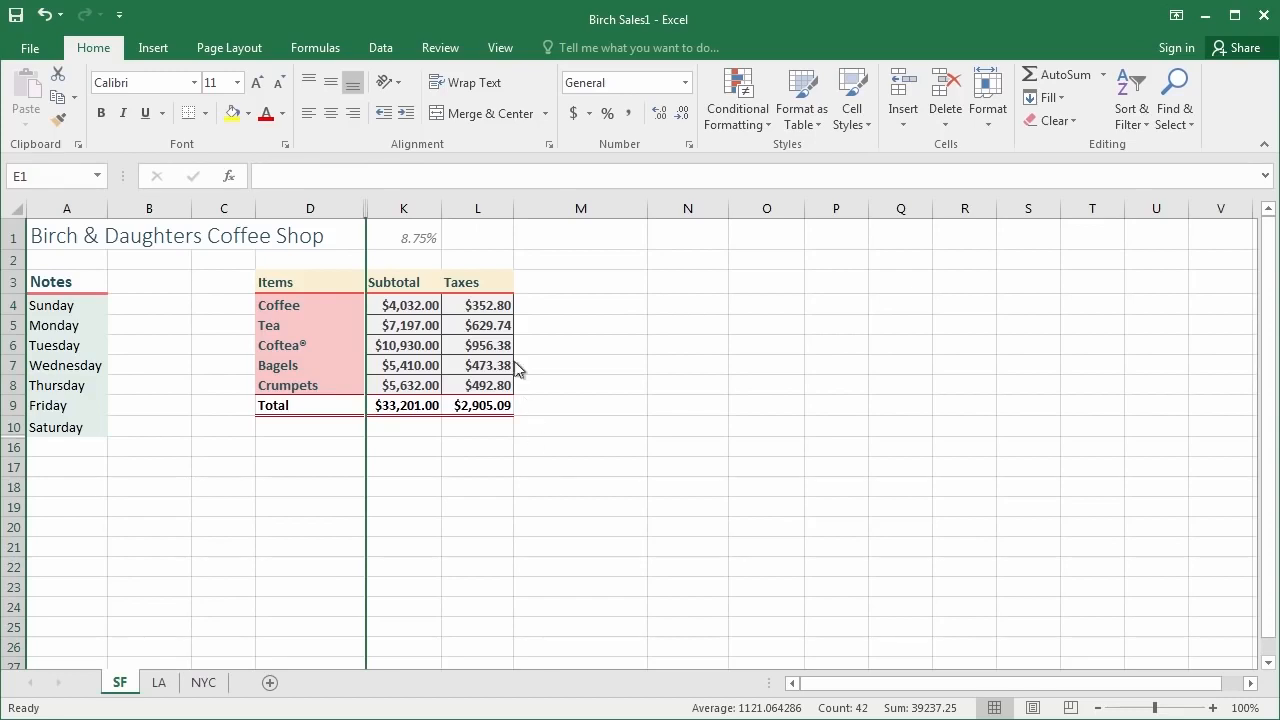
Step: Hide the Taxes column L and enlarge the sheet display to 160%
left_click(475, 207)
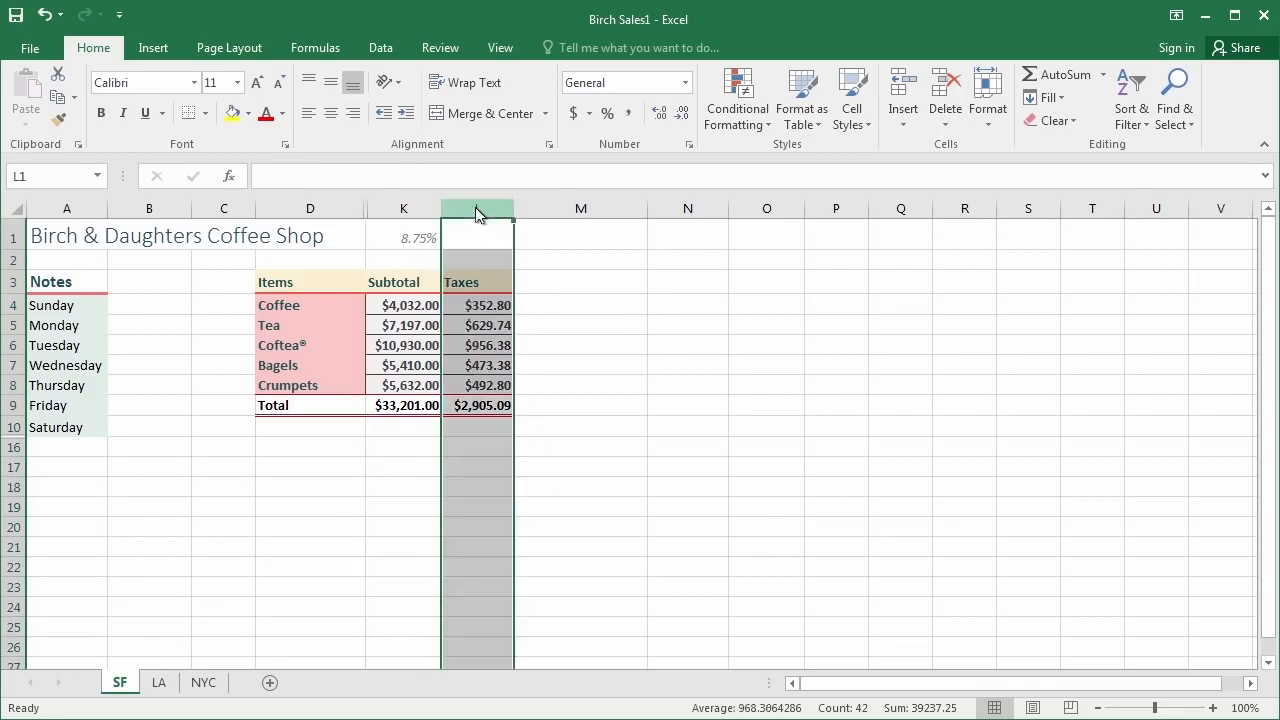
right_click(477, 207)
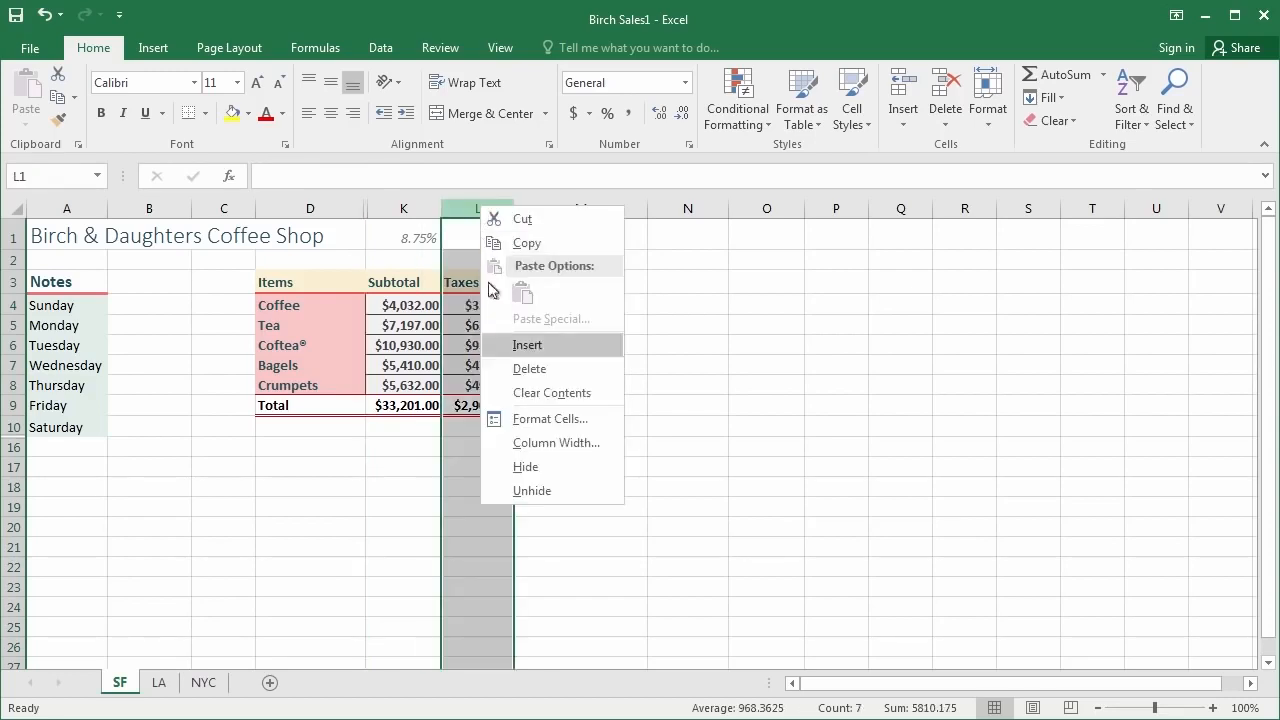
left_click(524, 467)
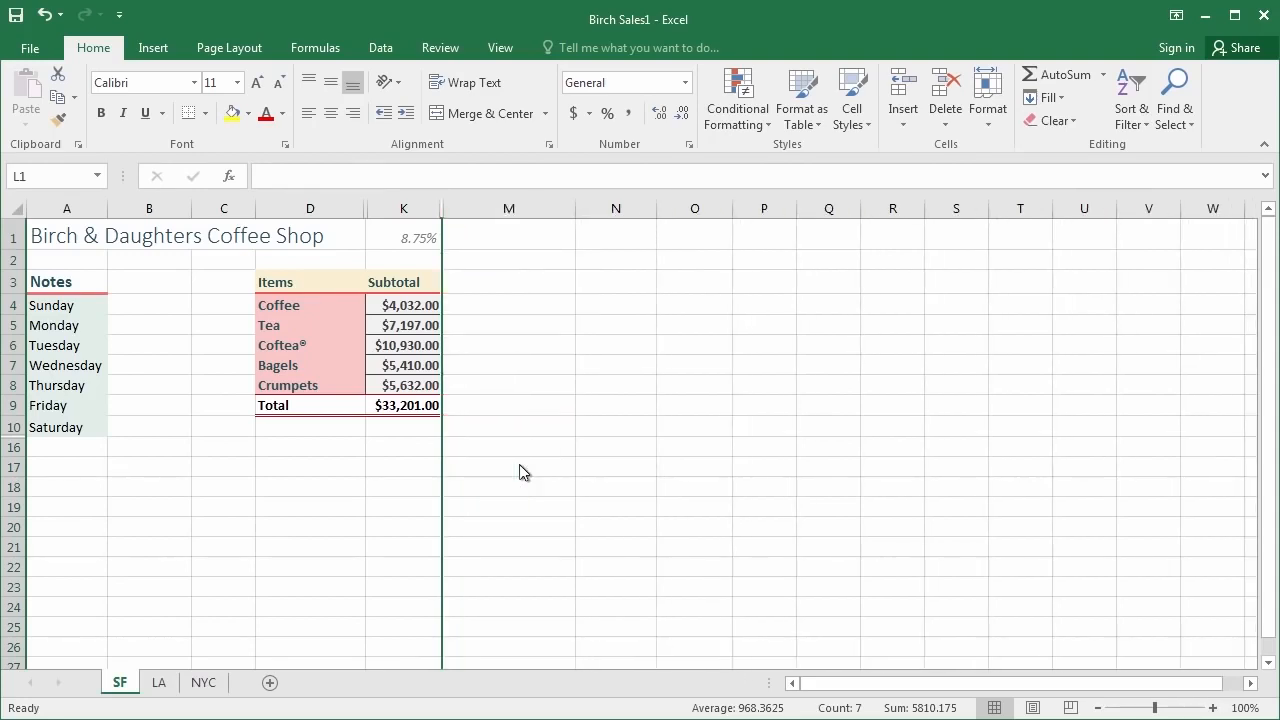
left_click(350, 446)
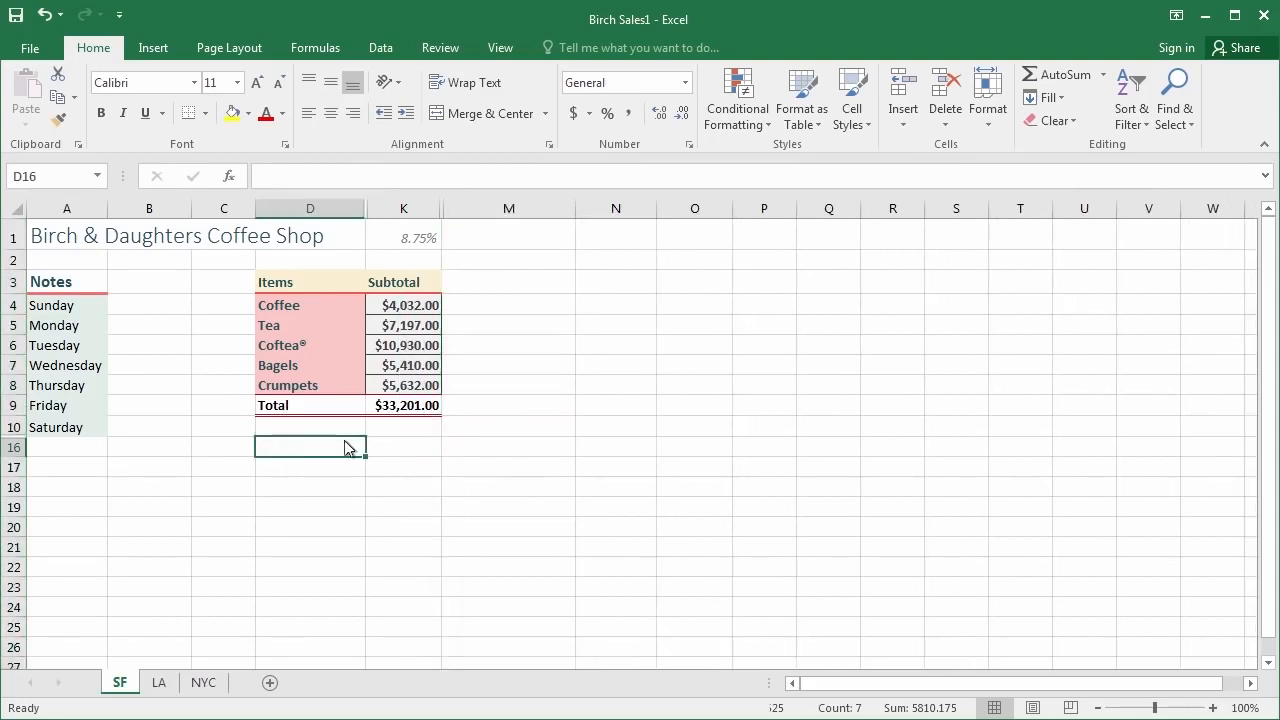
scroll(360, 450, "up", 3)
scroll(455, 527, "up", 2)
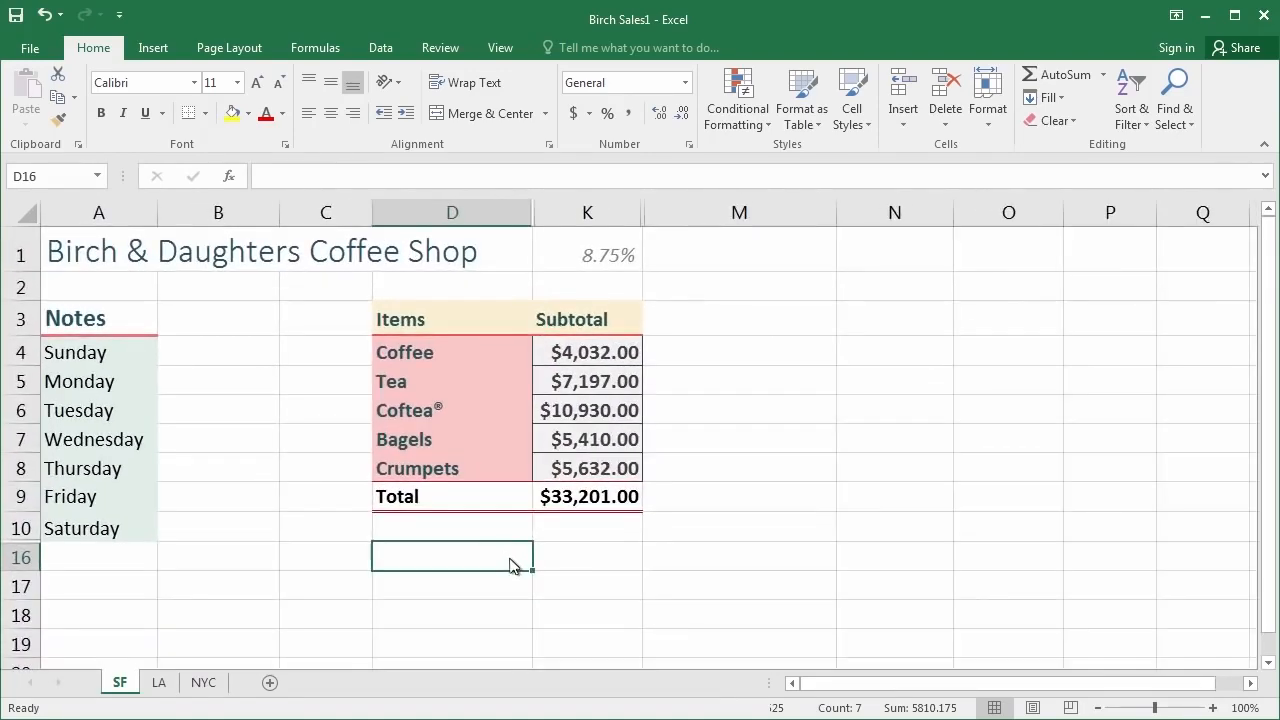
scroll(511, 566, "up", 2)
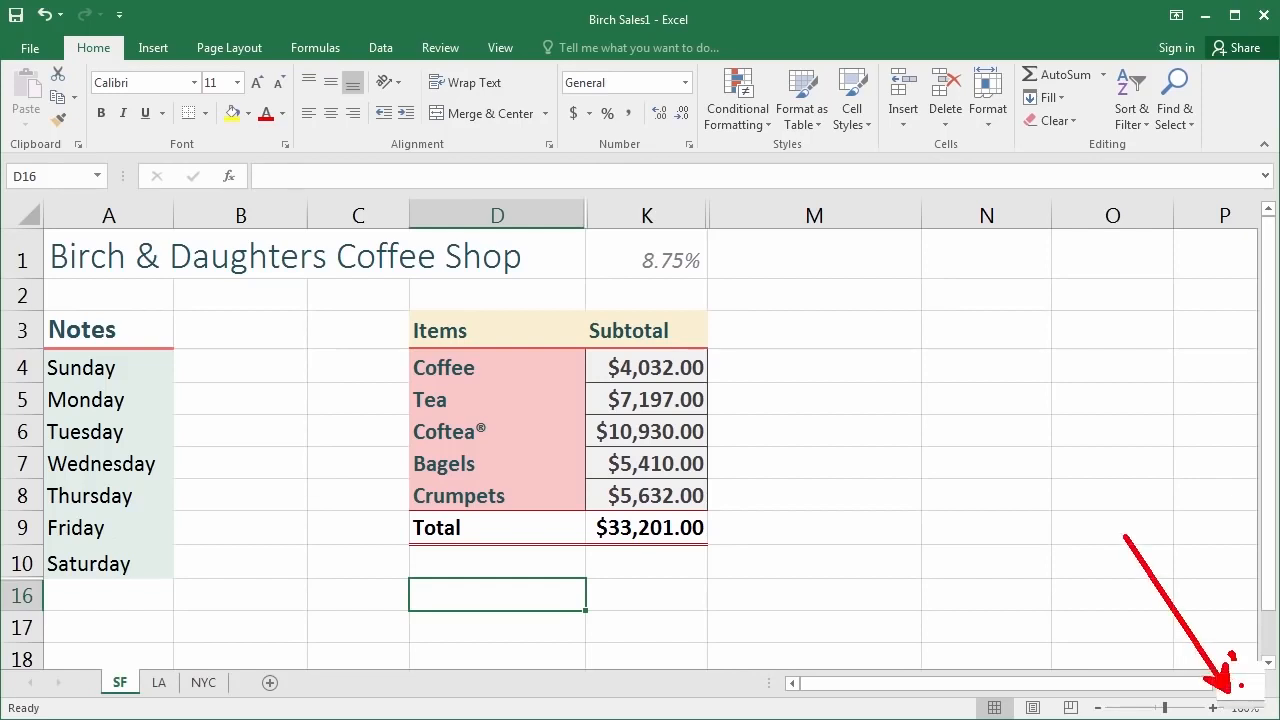
Step: Save the current display as a custom view named CEO, including print settings and hidden rows, columns and filter settings
left_click(500, 48)
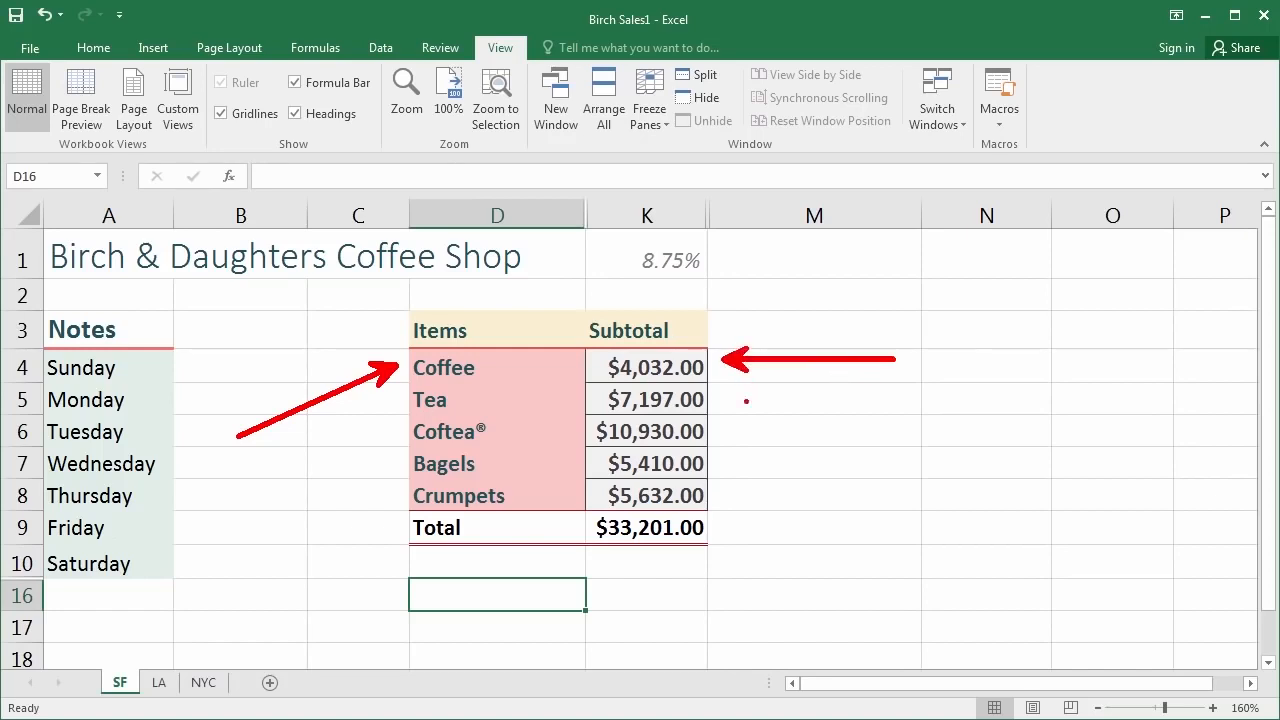
left_click(180, 112)
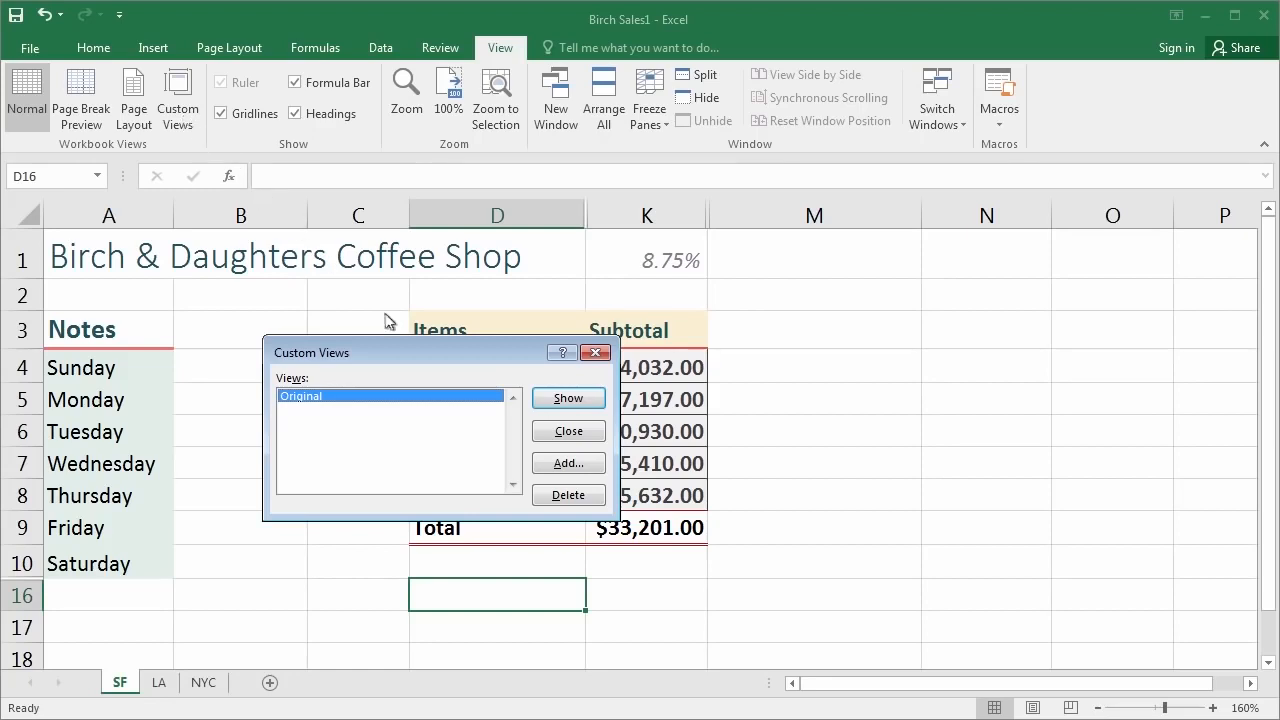
left_click(577, 468)
type("CEO")
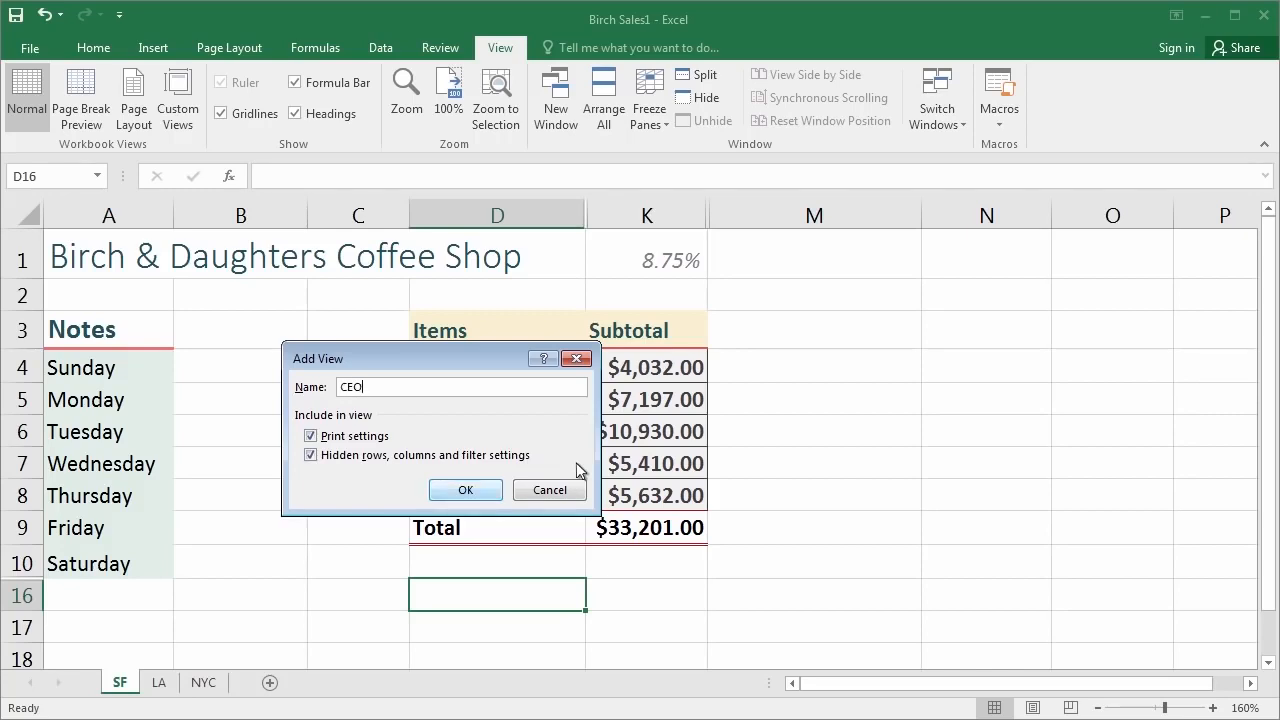
left_click(470, 489)
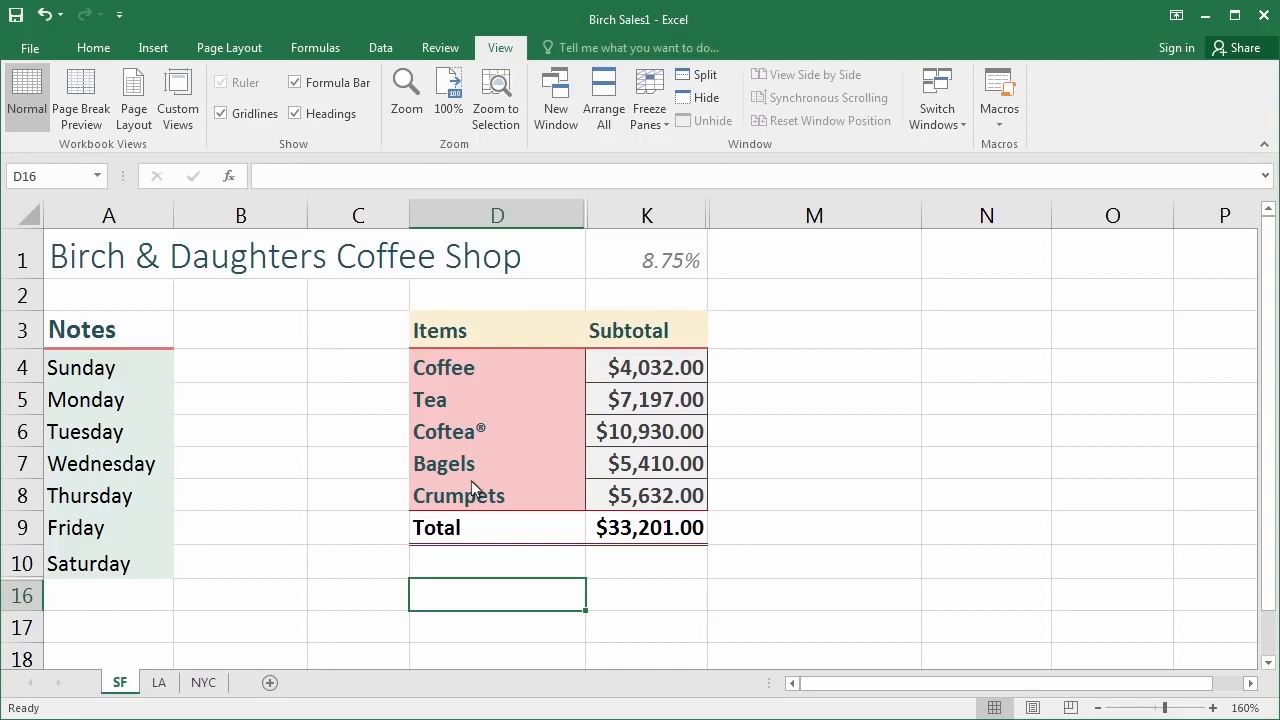
Step: Switch the sheet to the saved Original custom view
right_click(641, 224)
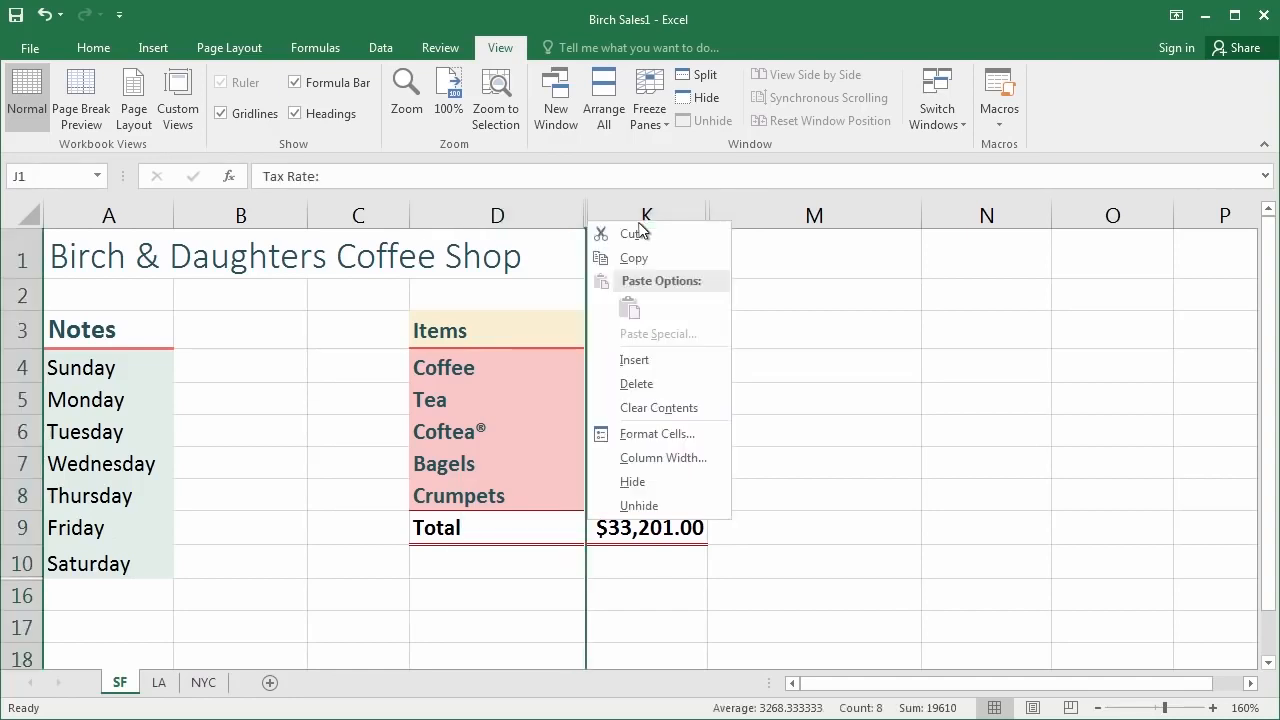
key("Escape")
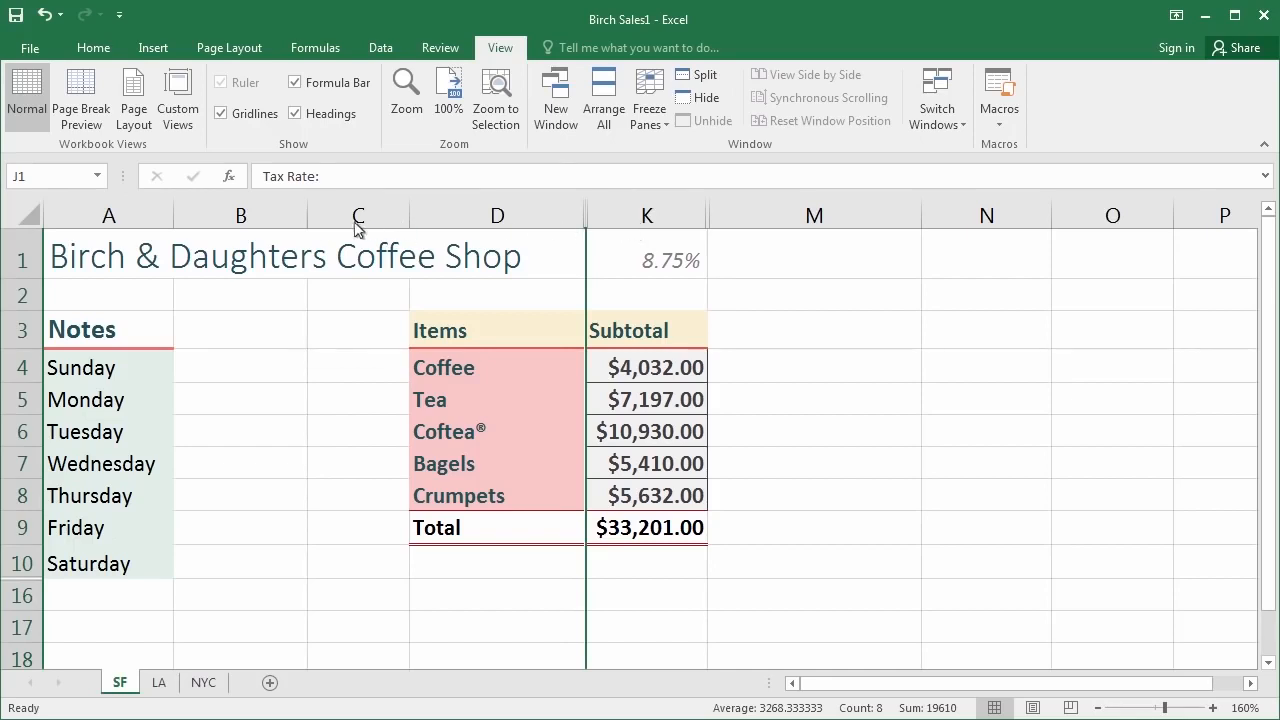
left_click(181, 115)
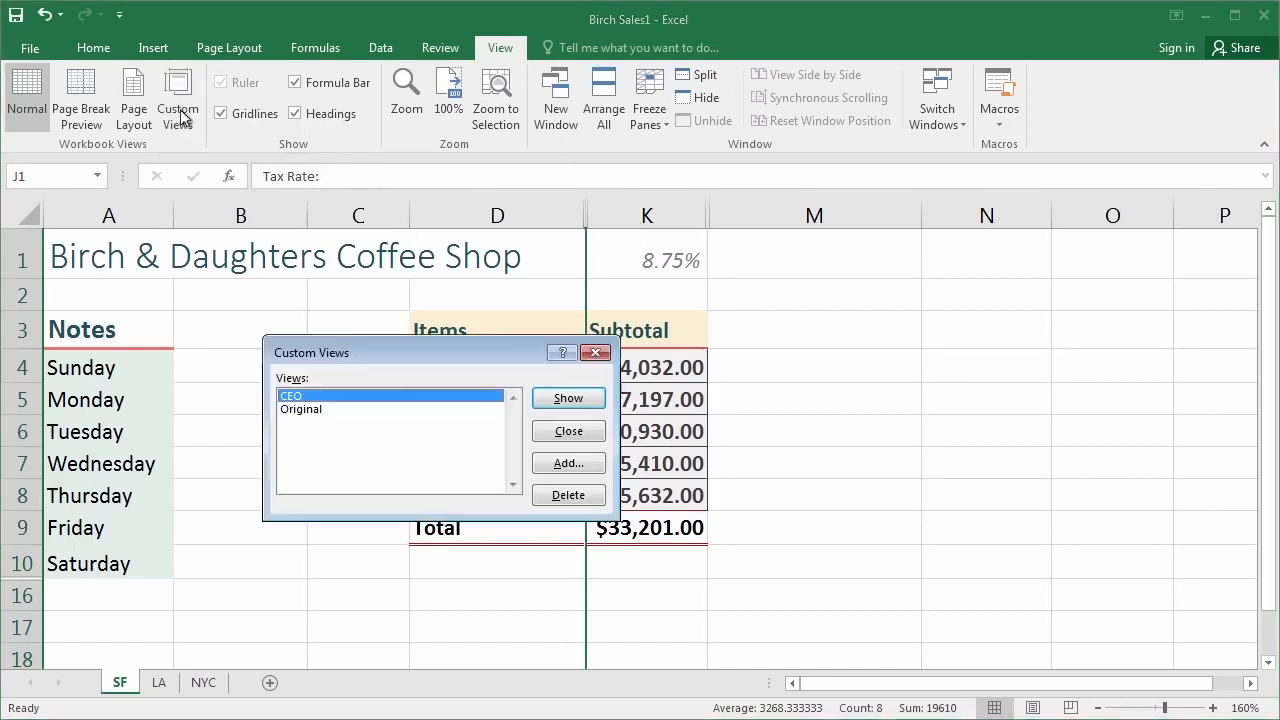
left_click(379, 410)
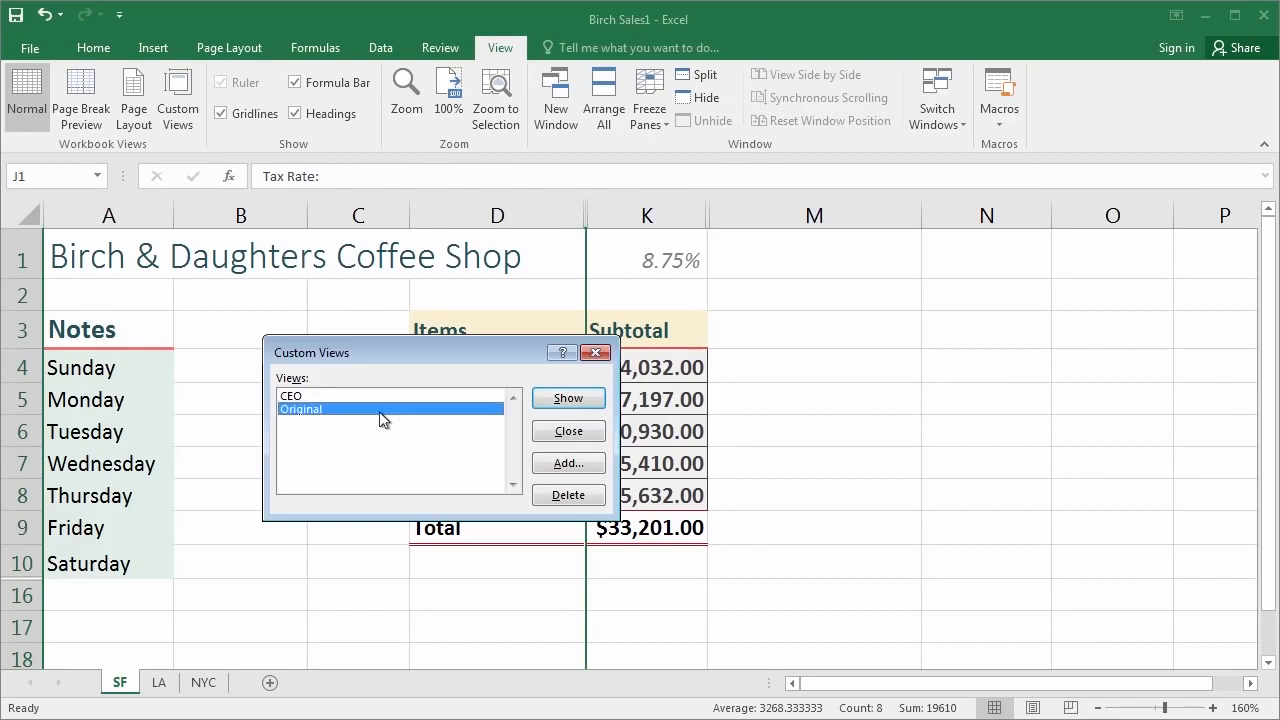
left_click(567, 399)
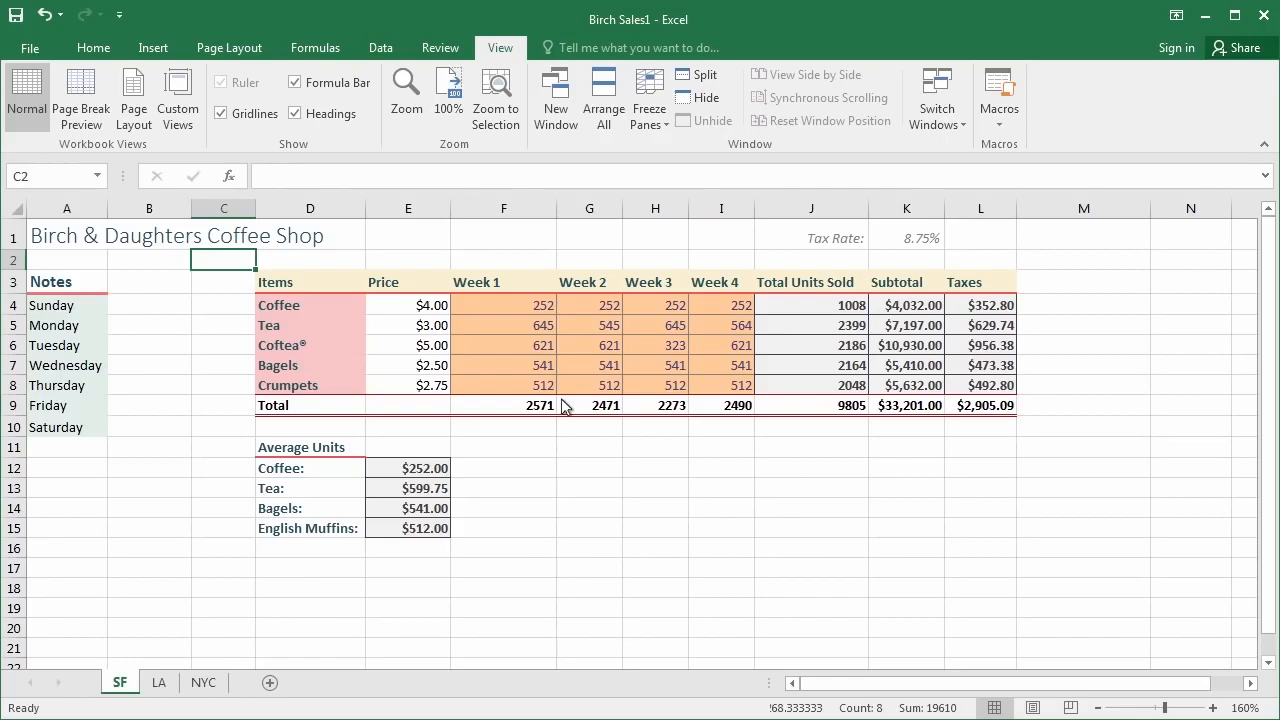
Step: Hide rows 7 and 8, which hold the Bagels and Crumpets items
left_click_drag(815, 306, 843, 345)
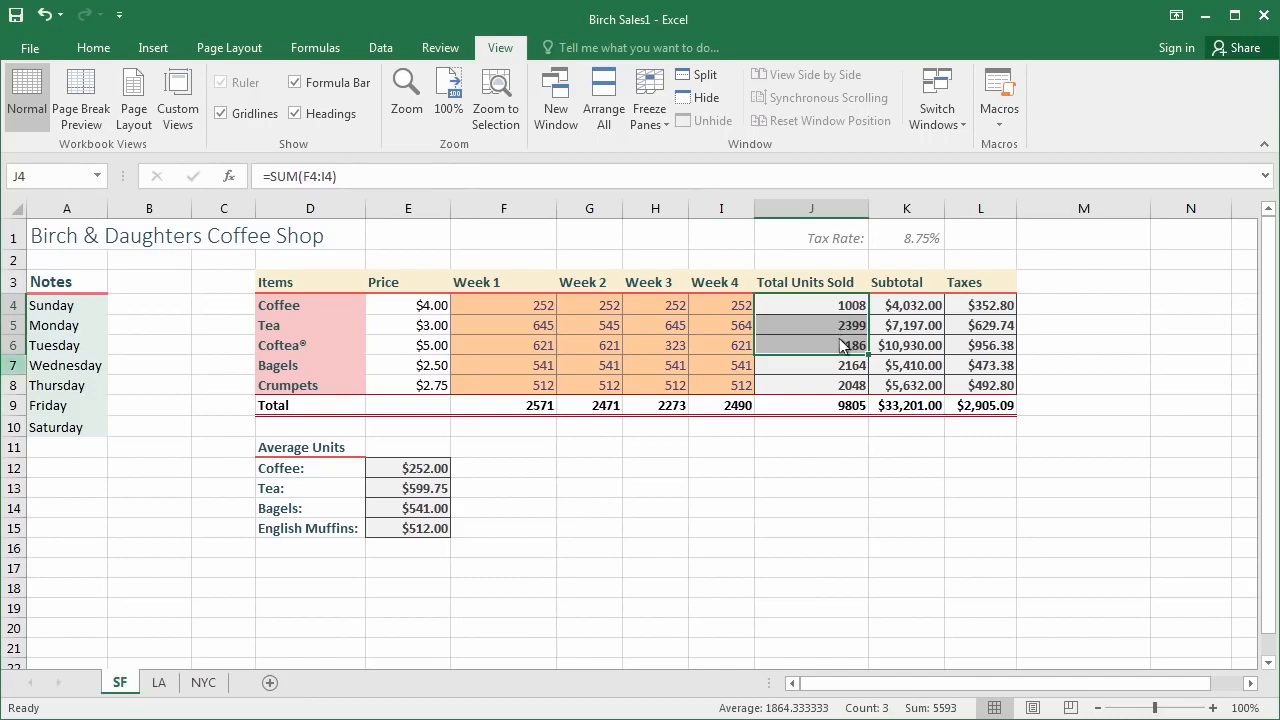
left_click_drag(13, 365, 13, 393)
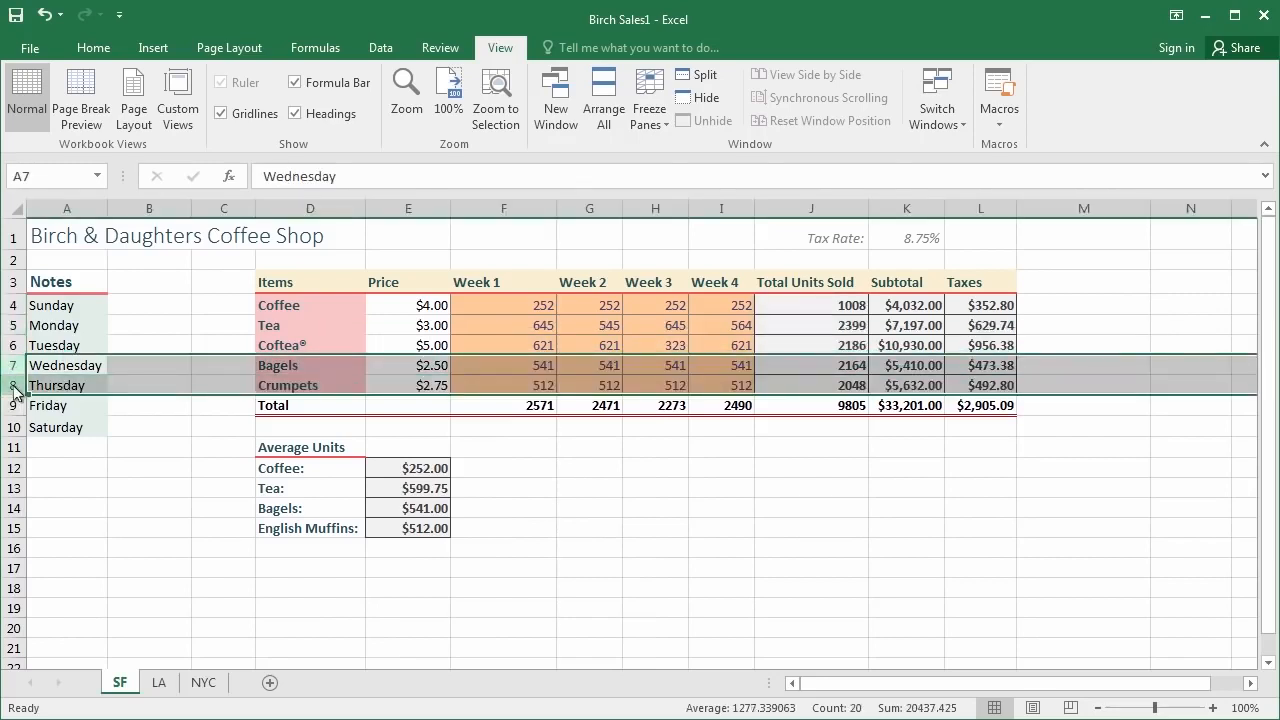
right_click(13, 390)
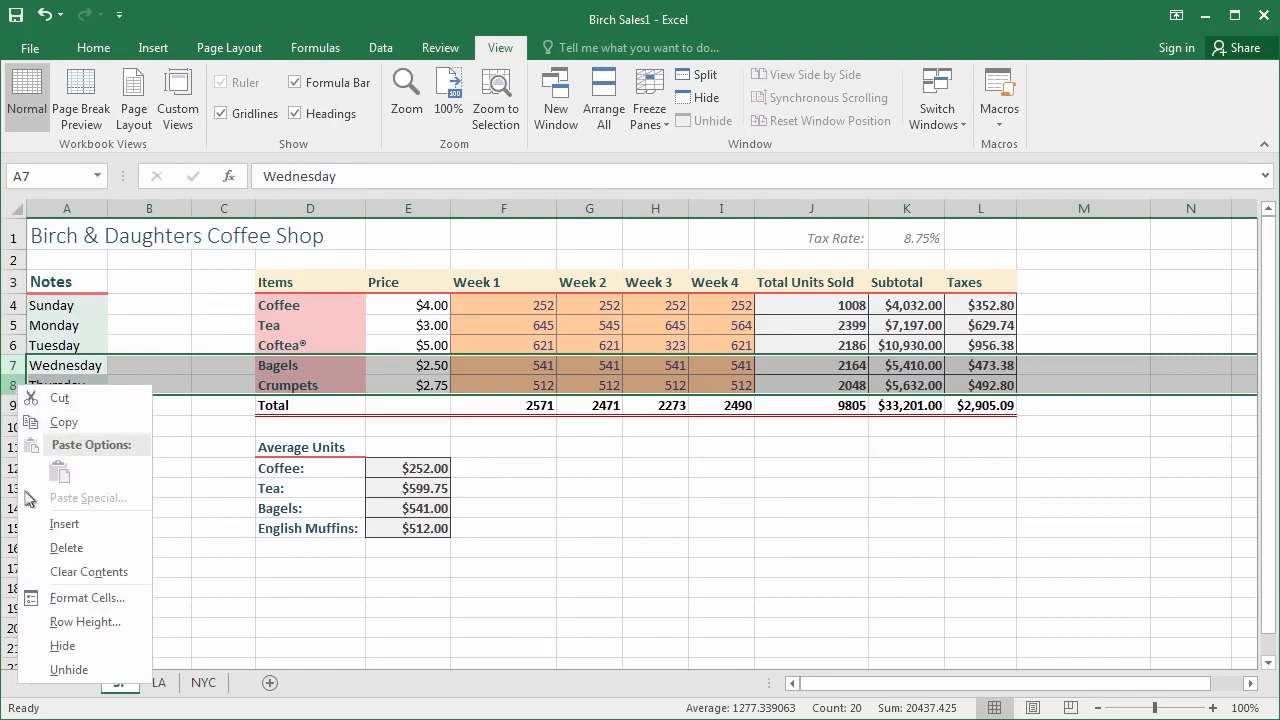
left_click(43, 653)
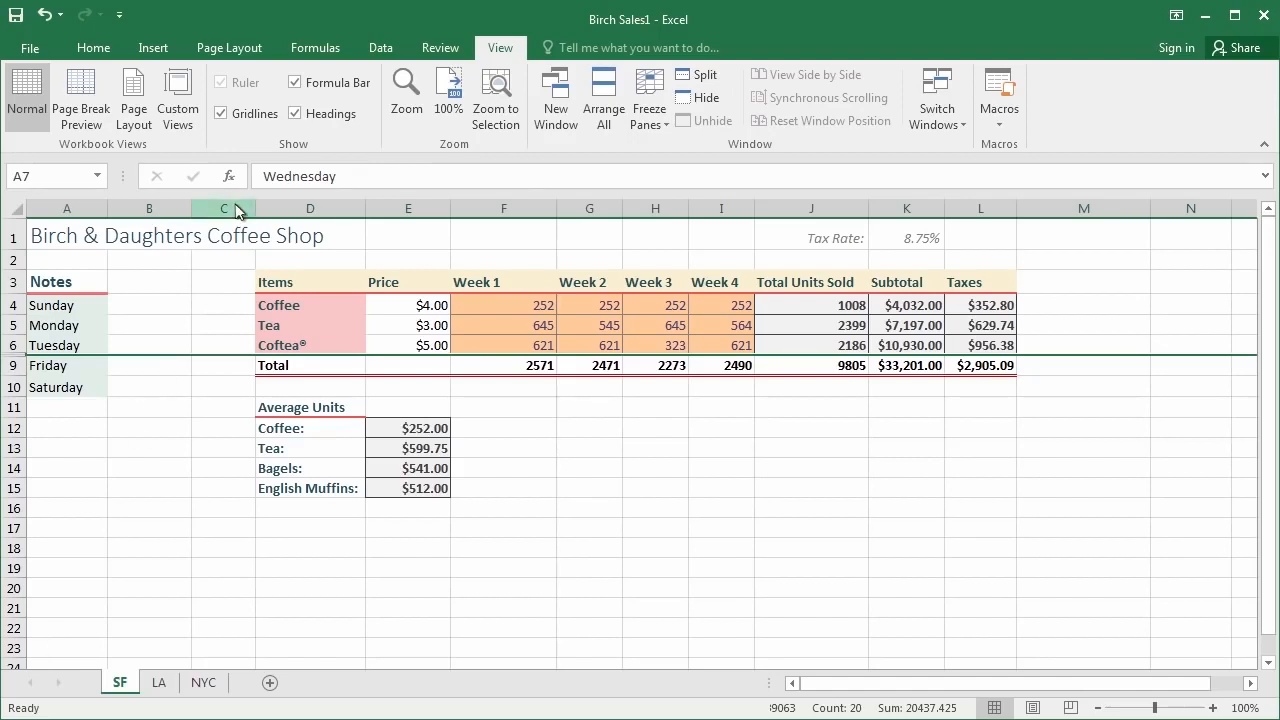
Step: Hide columns A to C and columns E to I, from Price through Week 4
left_click_drag(237, 210, 50, 210)
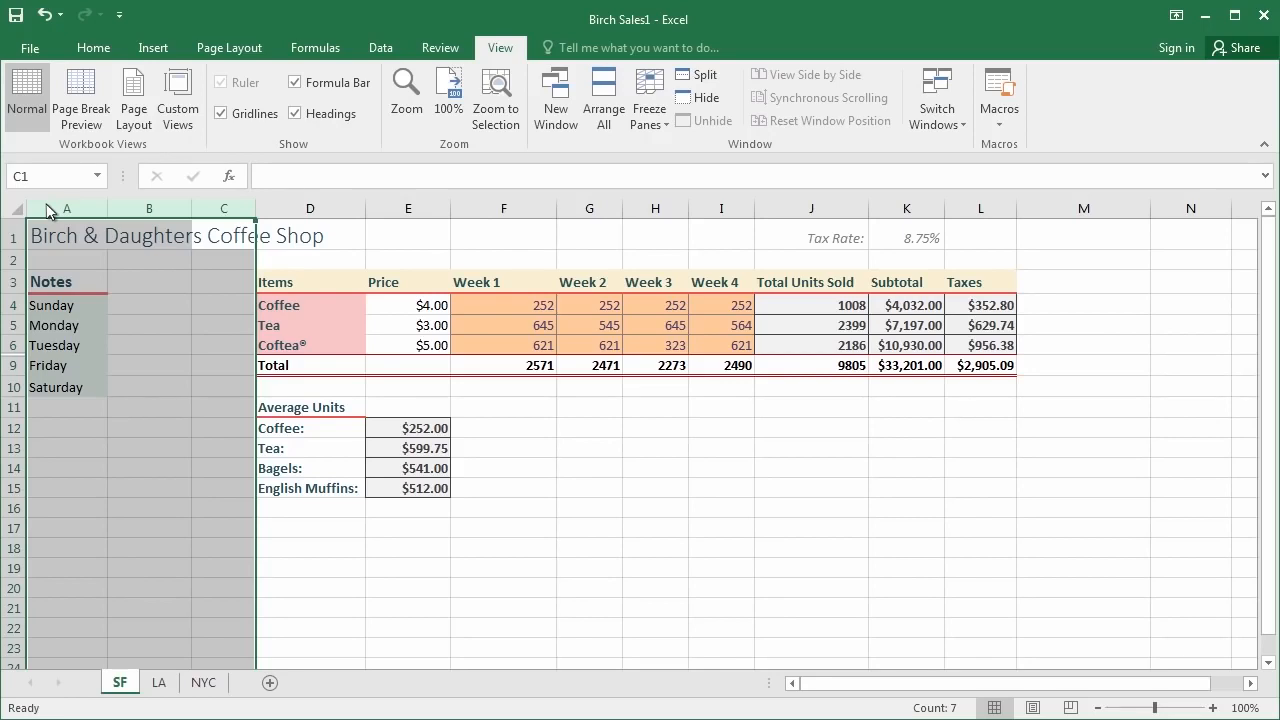
right_click(145, 212)
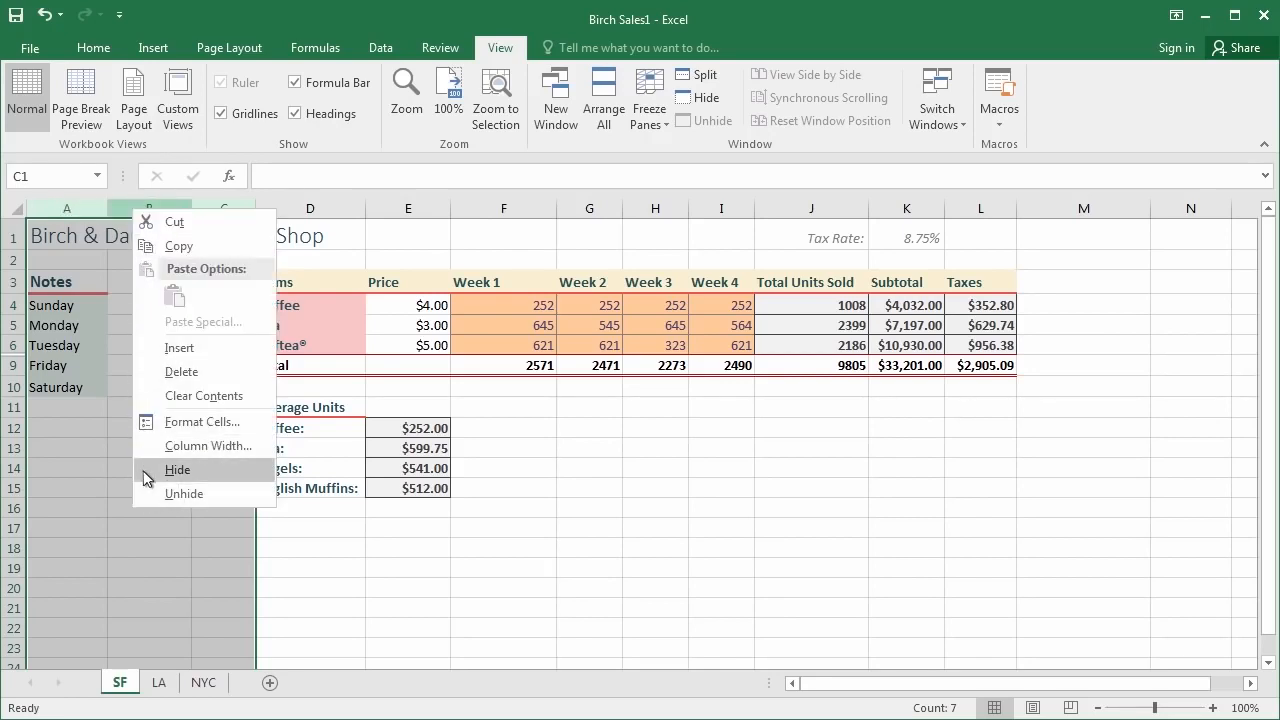
left_click(170, 470)
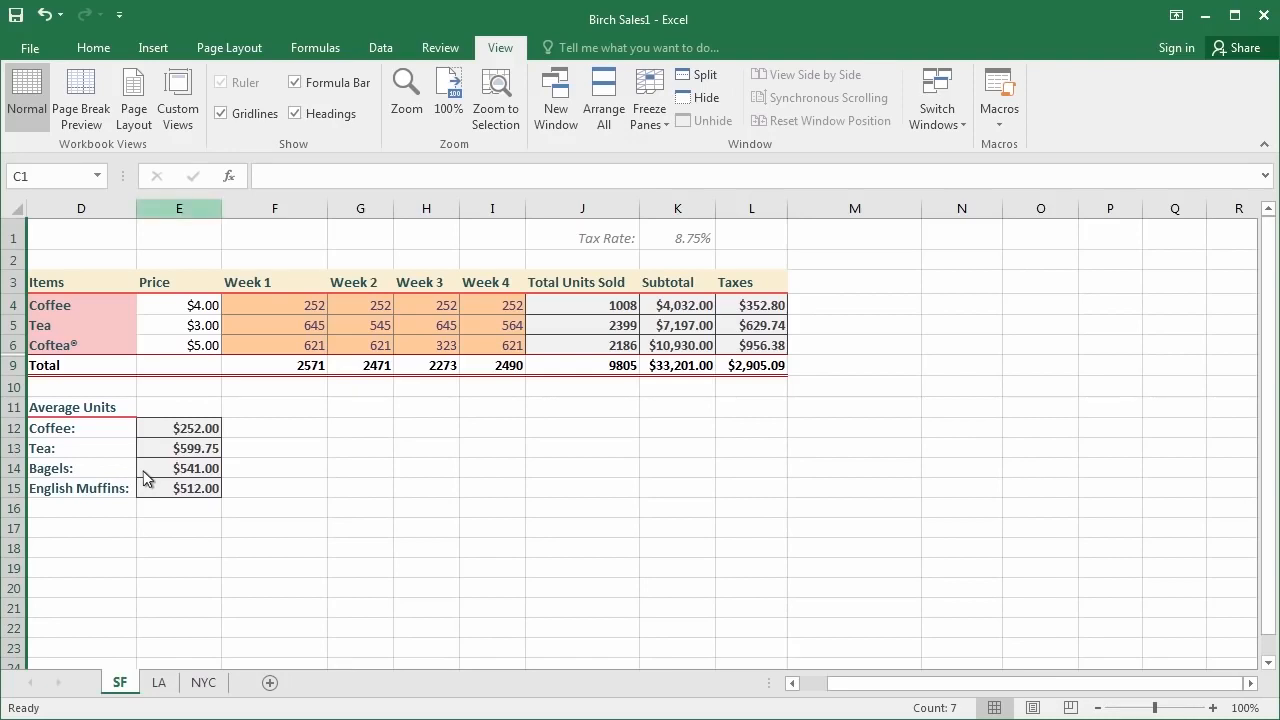
left_click_drag(150, 212, 498, 215)
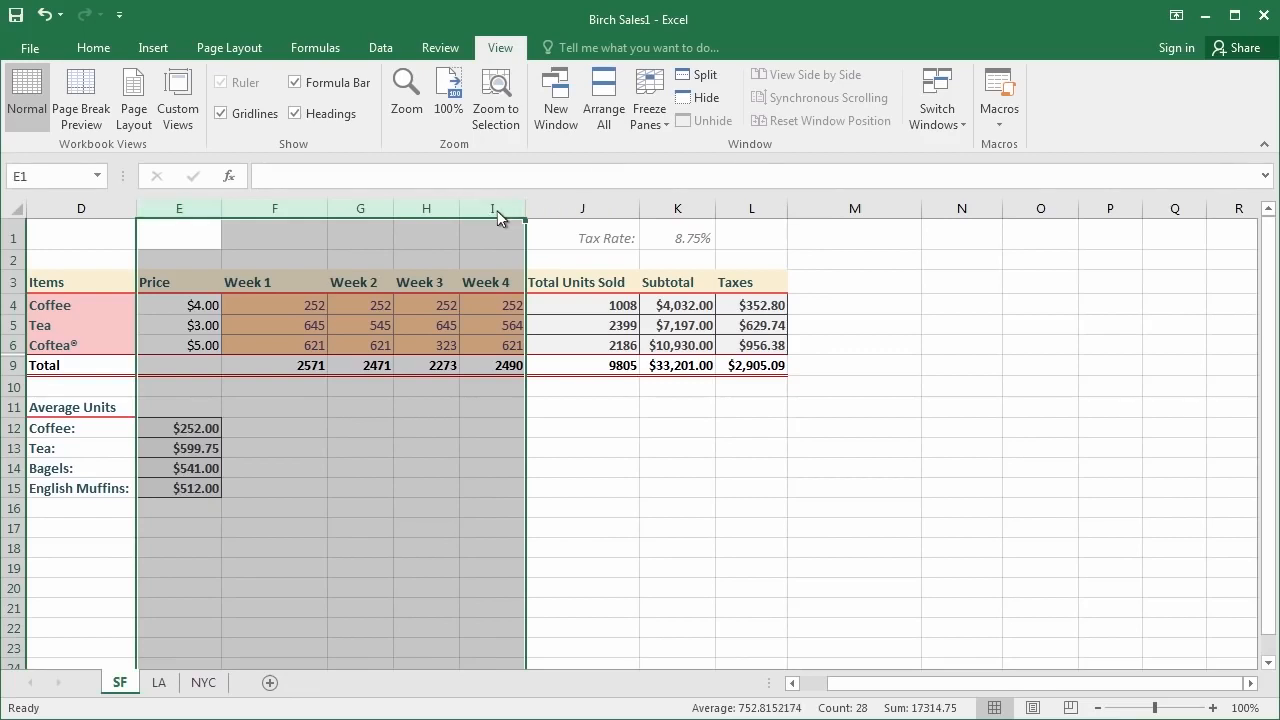
right_click(441, 210)
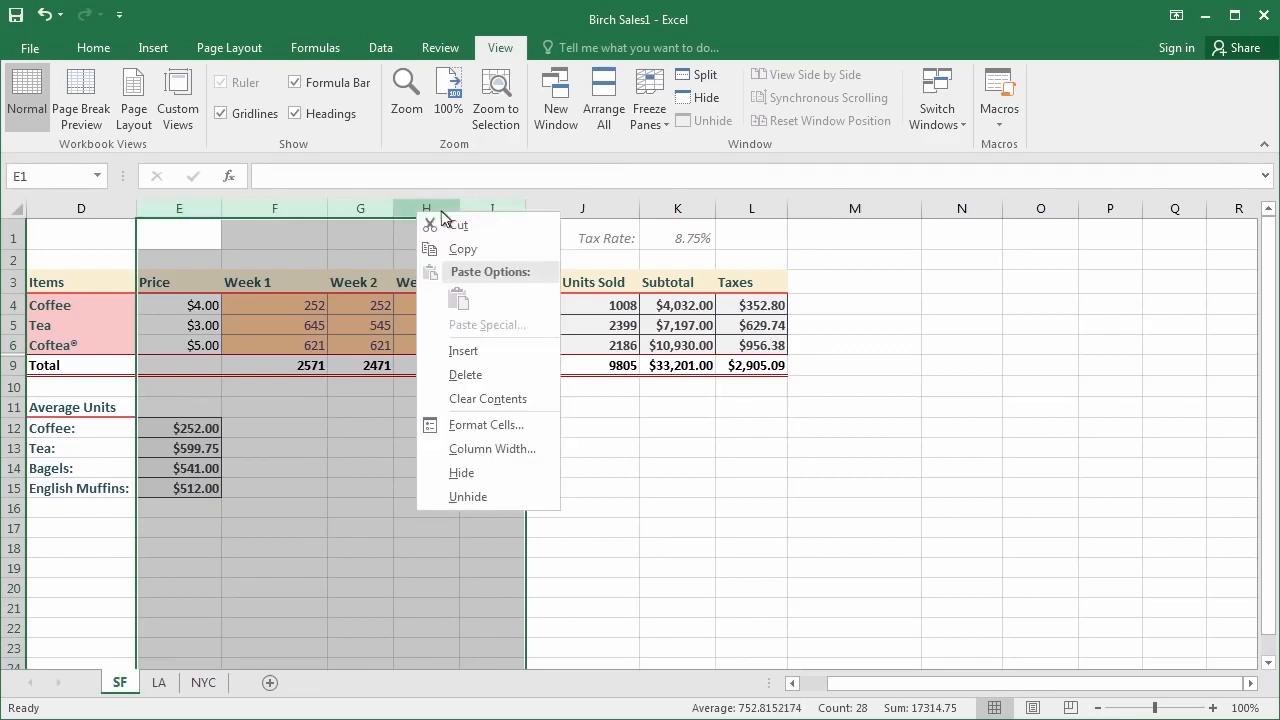
left_click(461, 473)
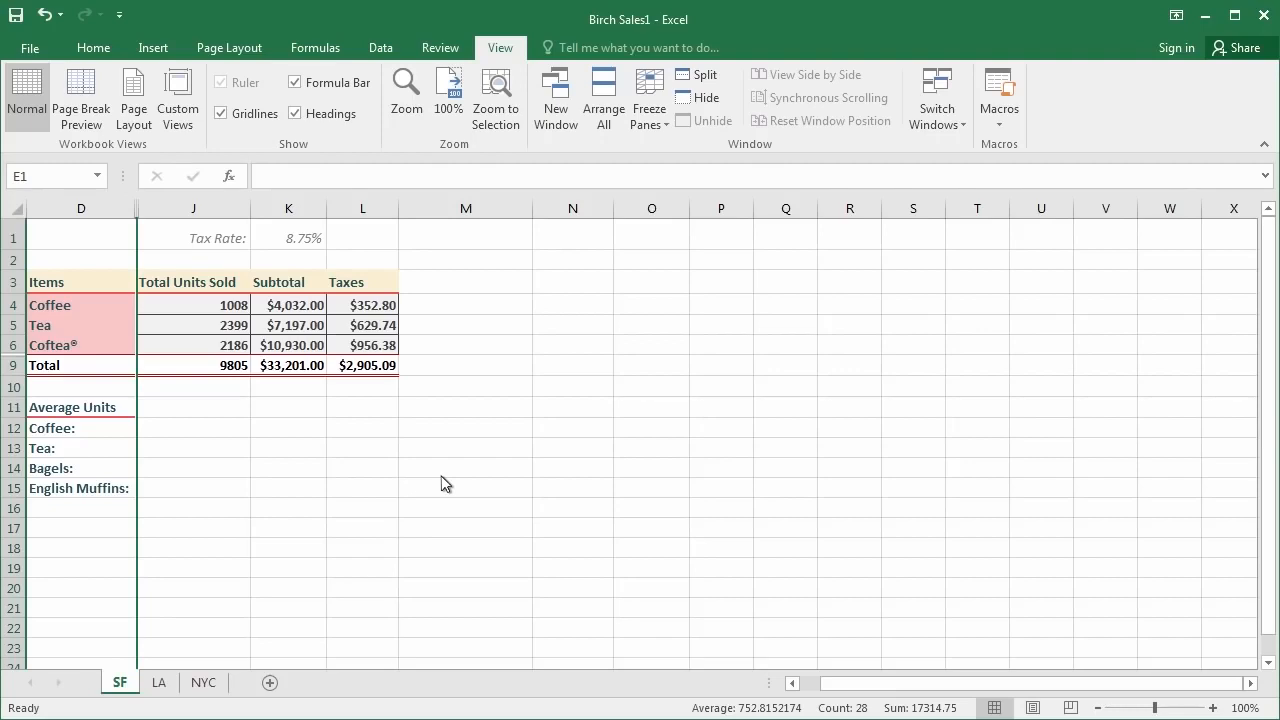
Step: Hide the Taxes column L and the Subtotal column K
left_click(362, 209)
right_click(366, 209)
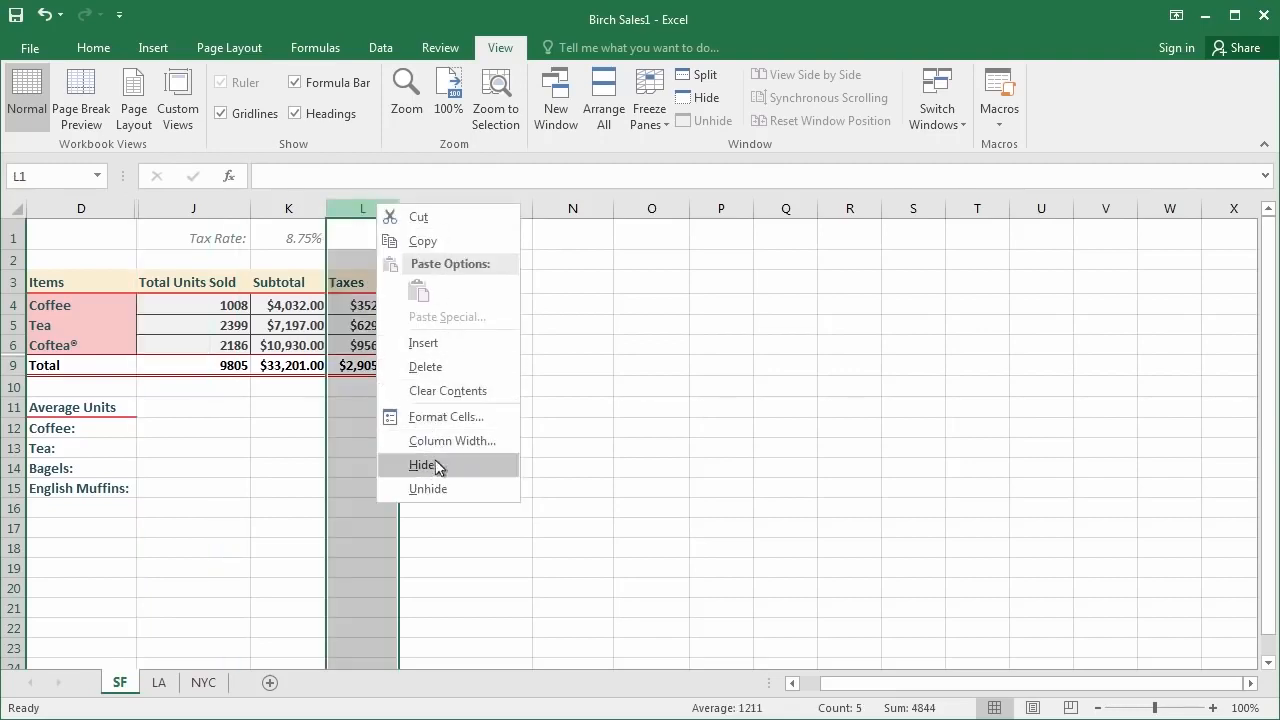
left_click(438, 465)
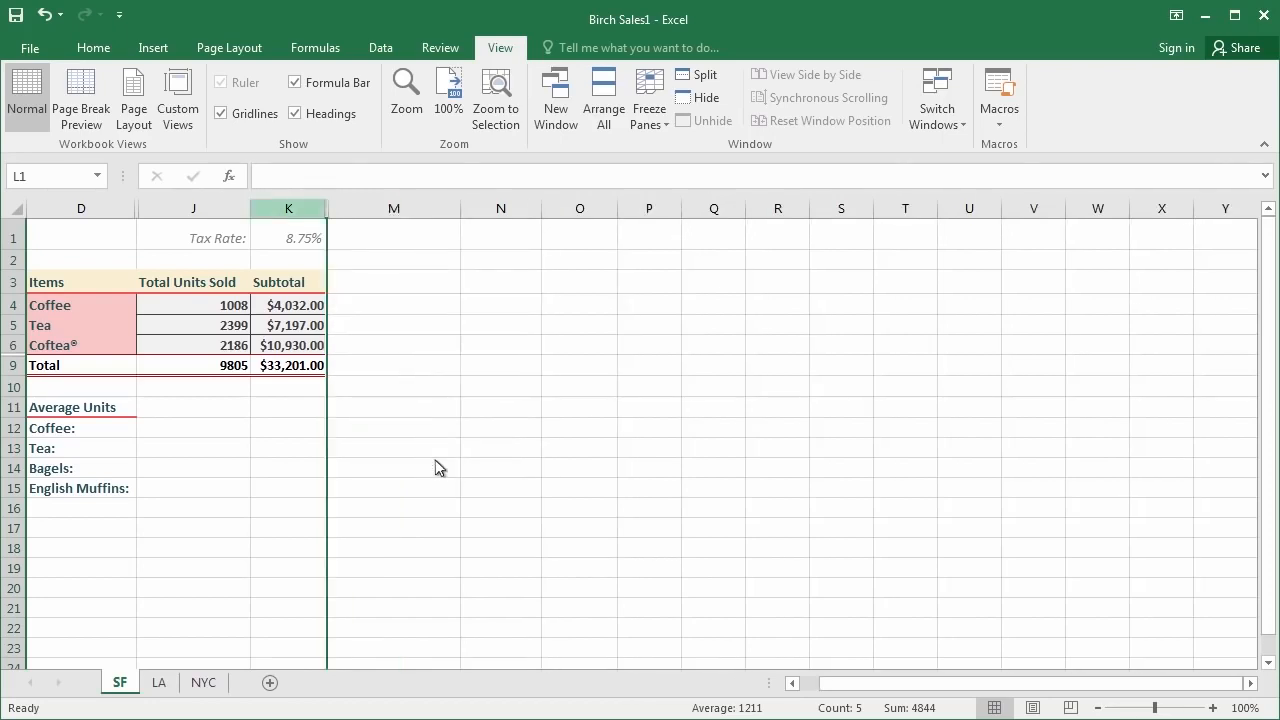
left_click(288, 208)
right_click(289, 212)
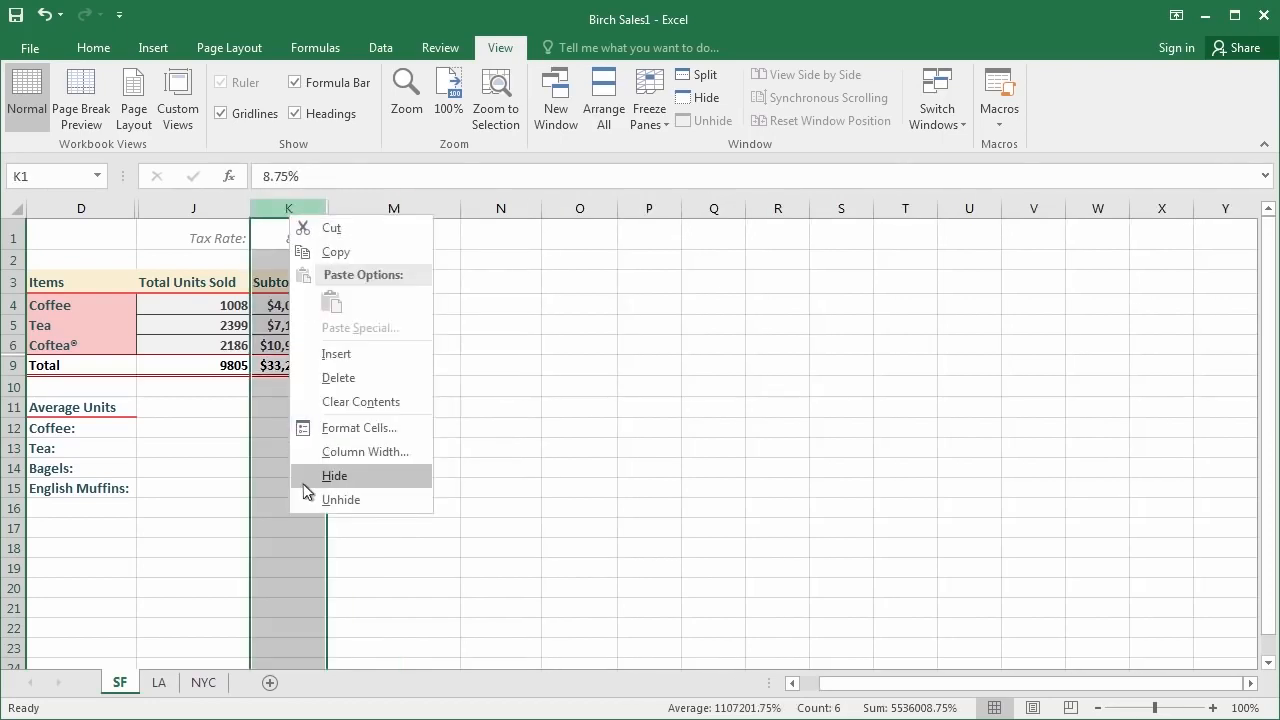
left_click(304, 478)
left_click(246, 432)
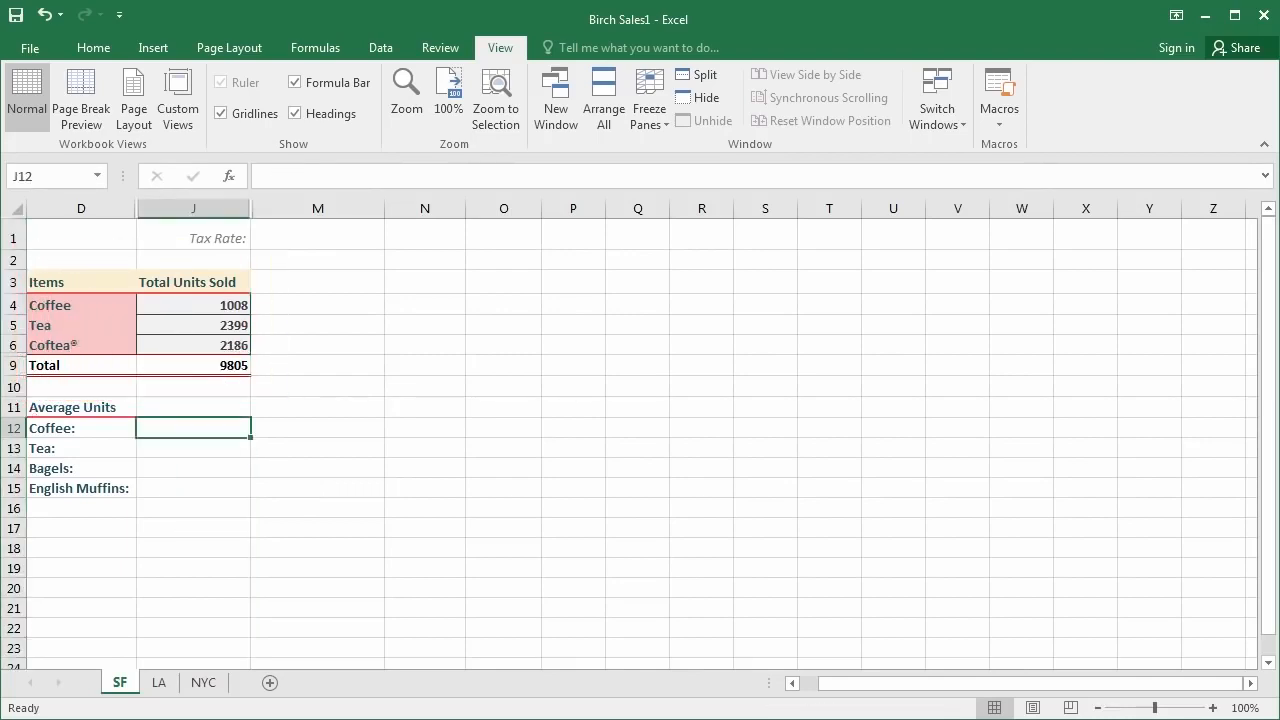
Step: Hide rows 11 to 16, covering the Average Units block and the blank row beneath it
left_click_drag(13, 407, 18, 495)
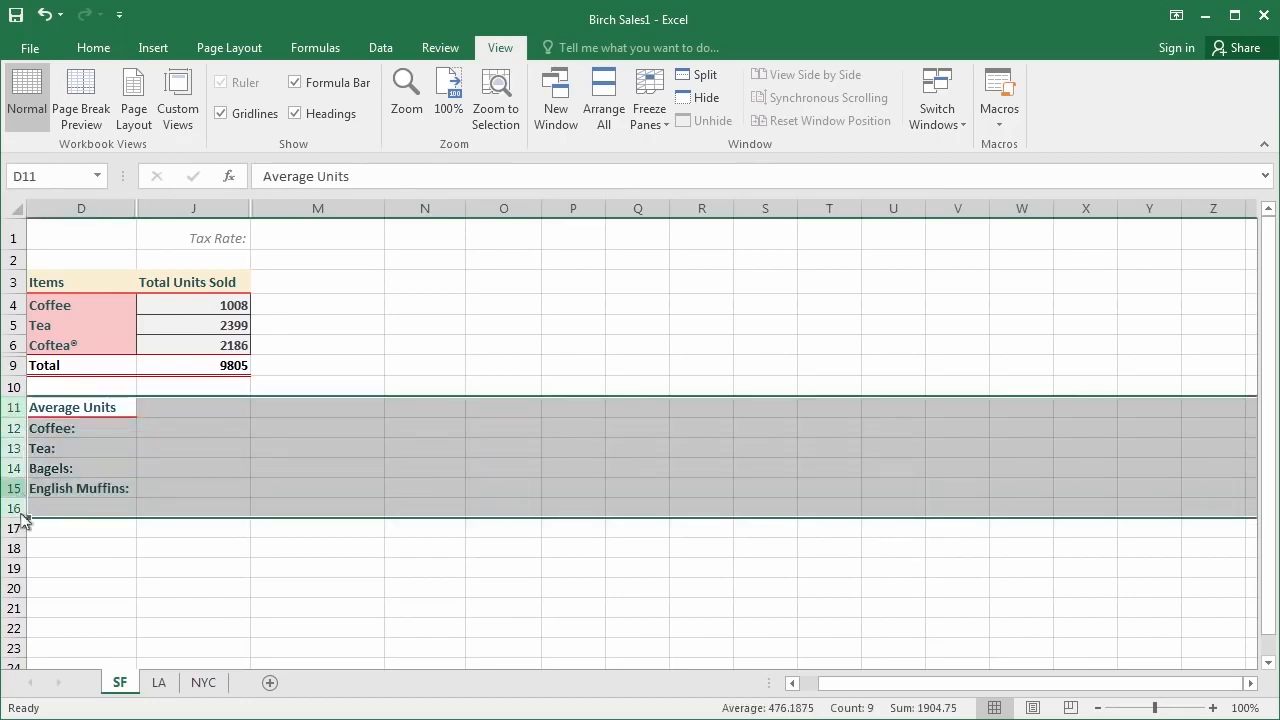
right_click(18, 497)
left_click(55, 710)
left_click(394, 436)
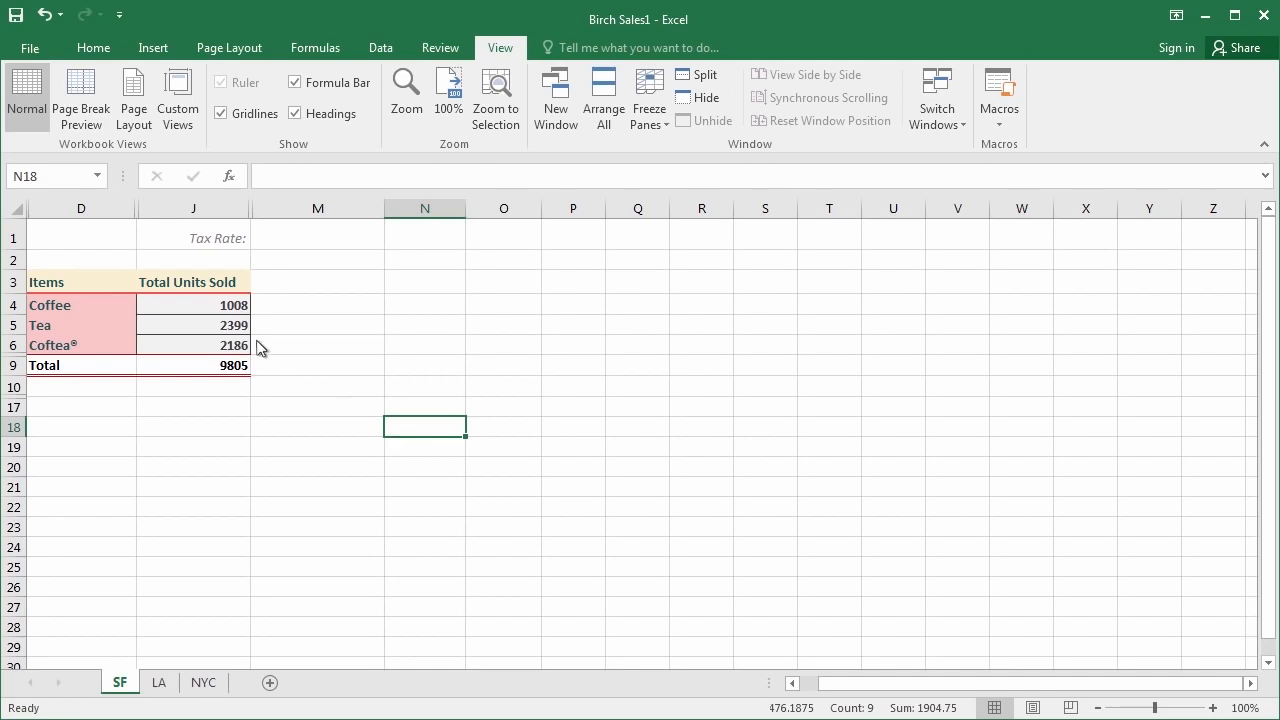
Step: Save the current display as a custom view named Drink Order, including print settings and hidden rows, columns and filter settings
left_click(190, 110)
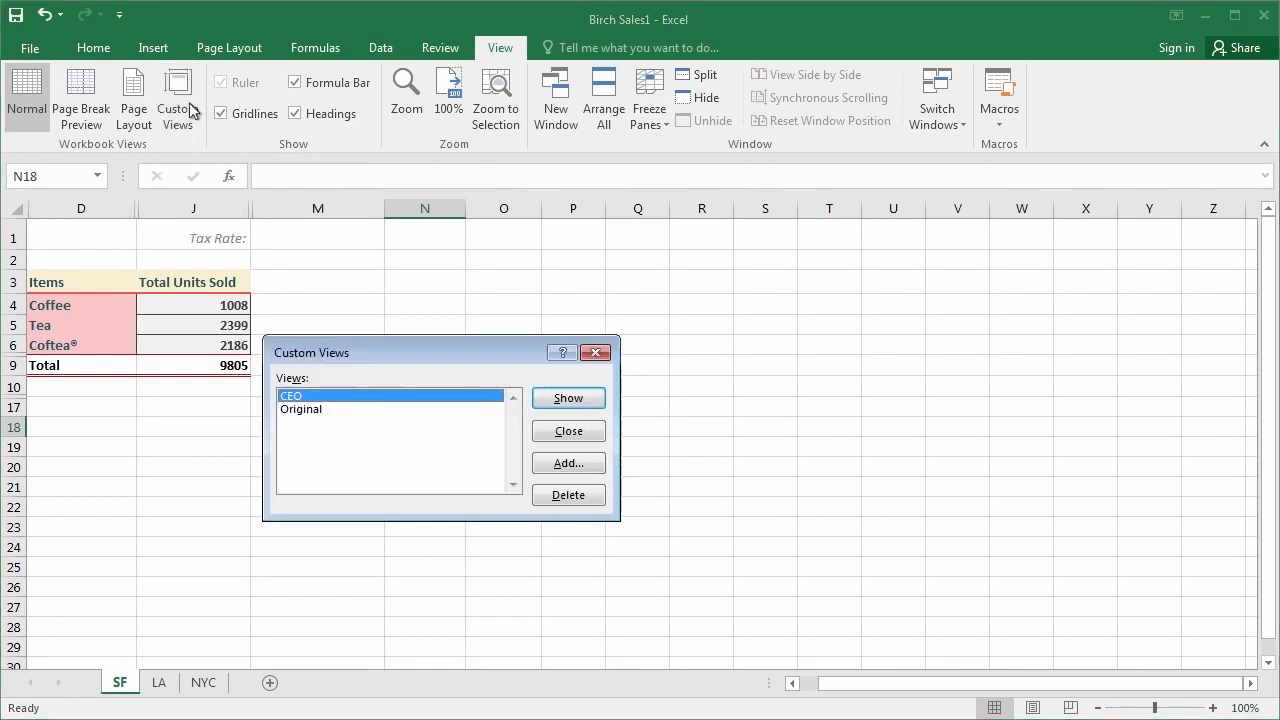
left_click(566, 463)
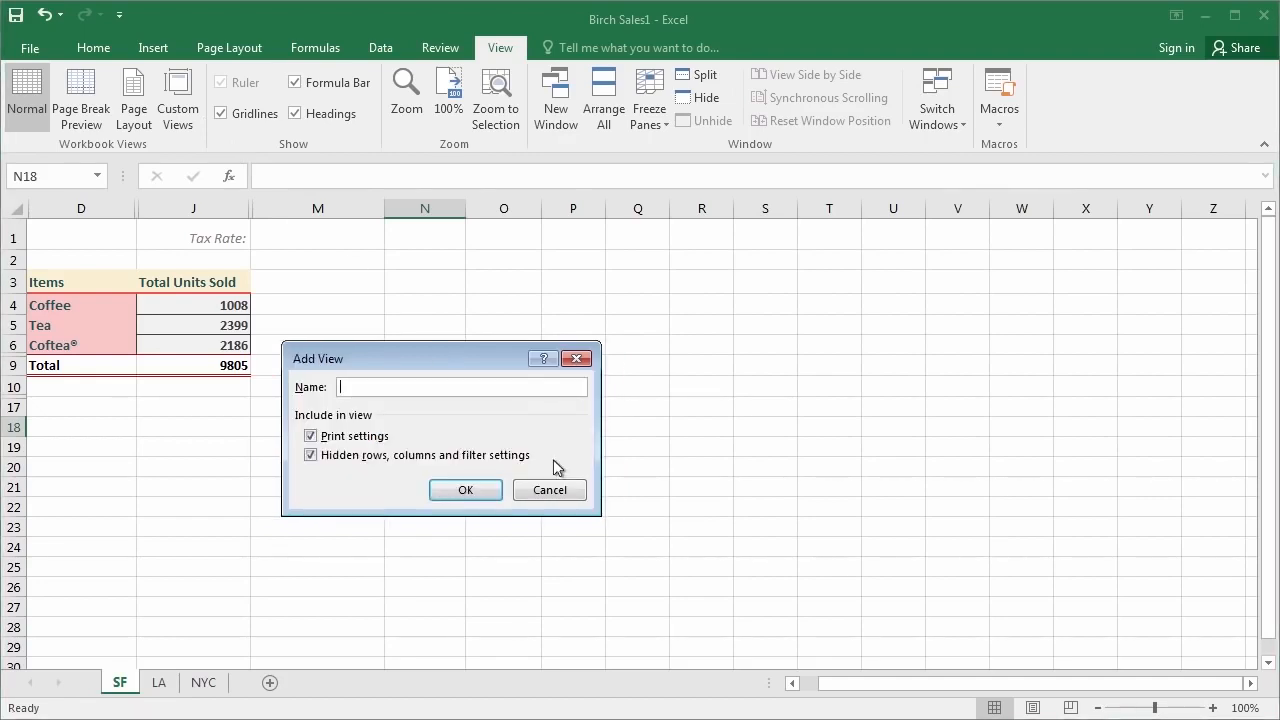
type("Drink Order")
key("Return")
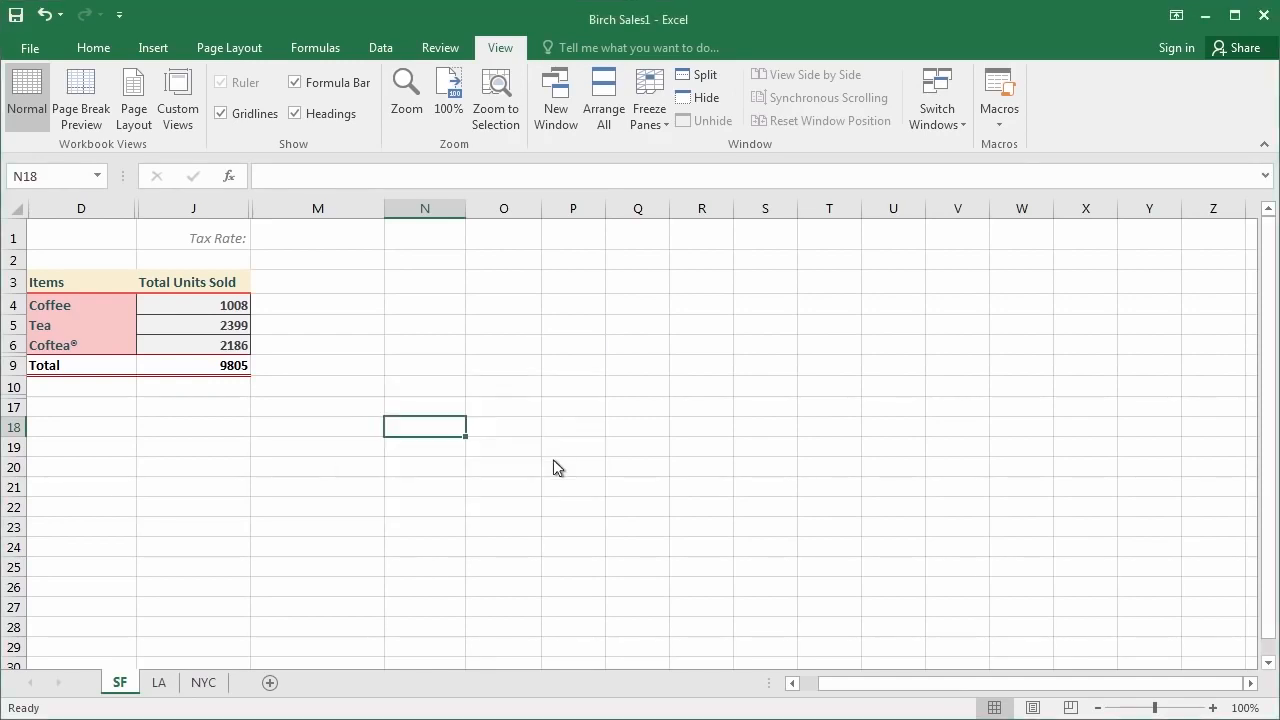
Step: Display the sheet in the saved Original custom view
left_click(178, 110)
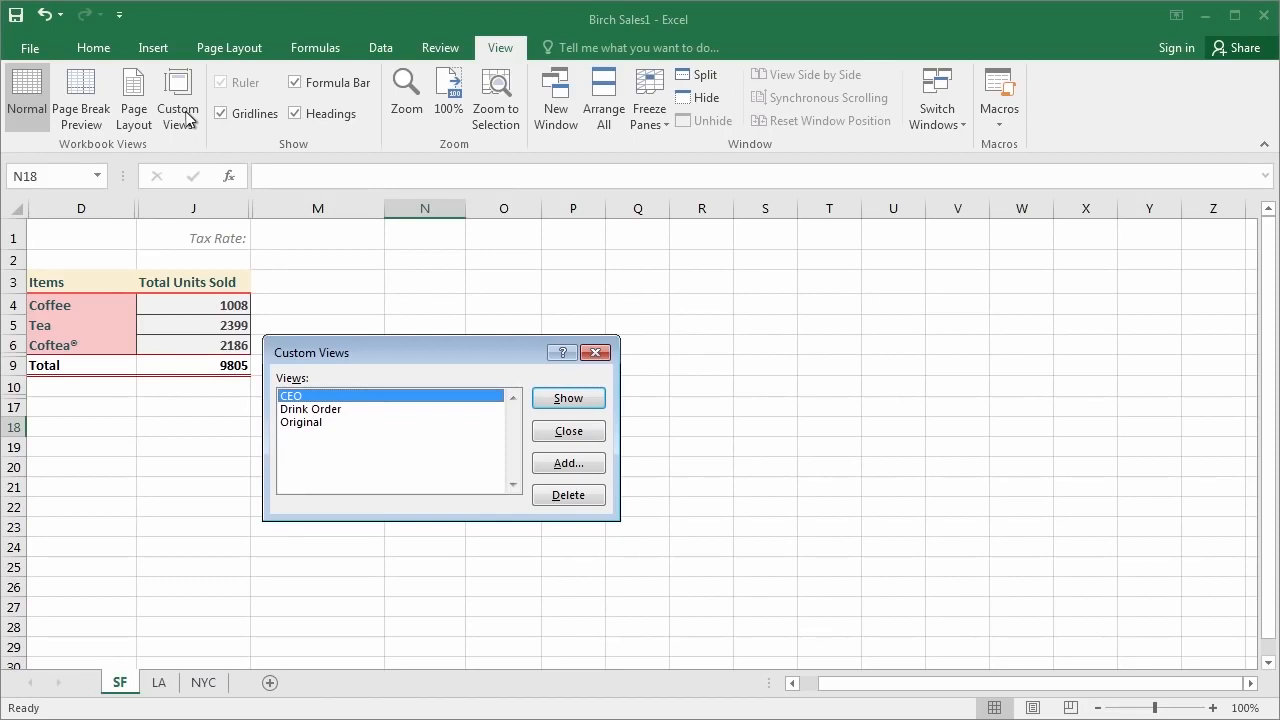
left_click(389, 422)
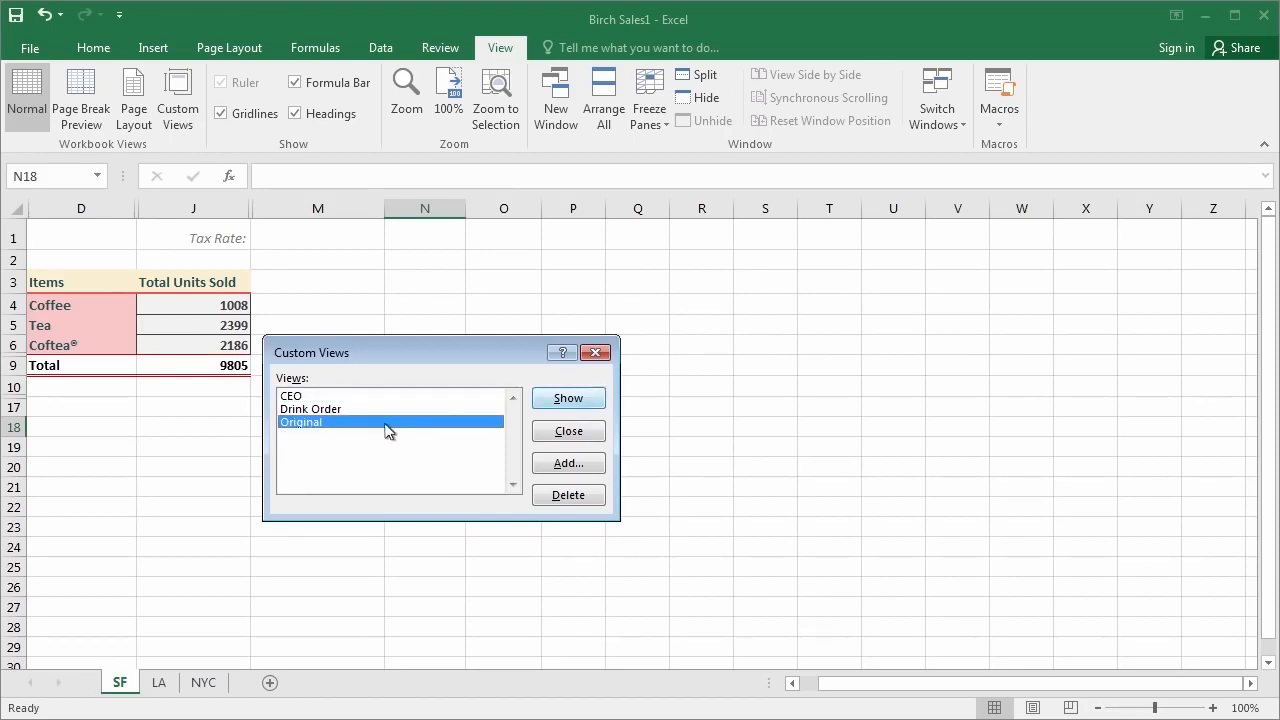
left_click(560, 400)
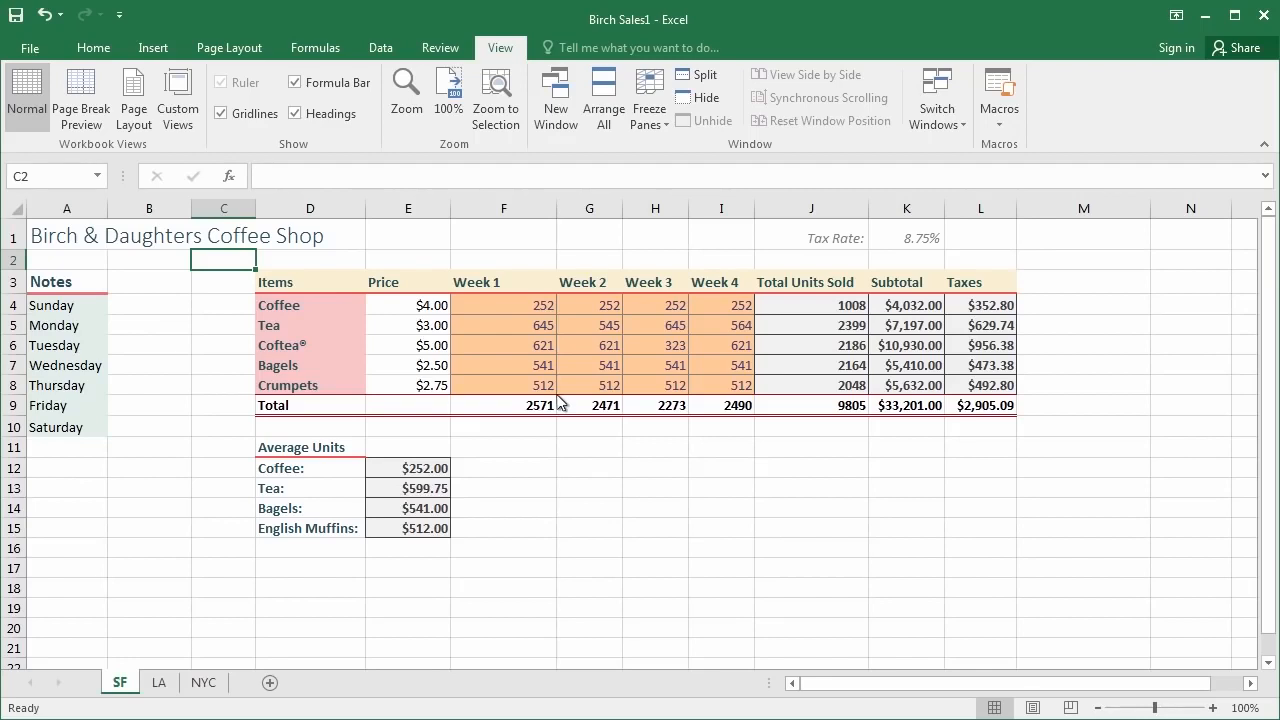
Step: Show the saved CEO custom view followed by the Drink Order custom view to compare their layouts
left_click(188, 128)
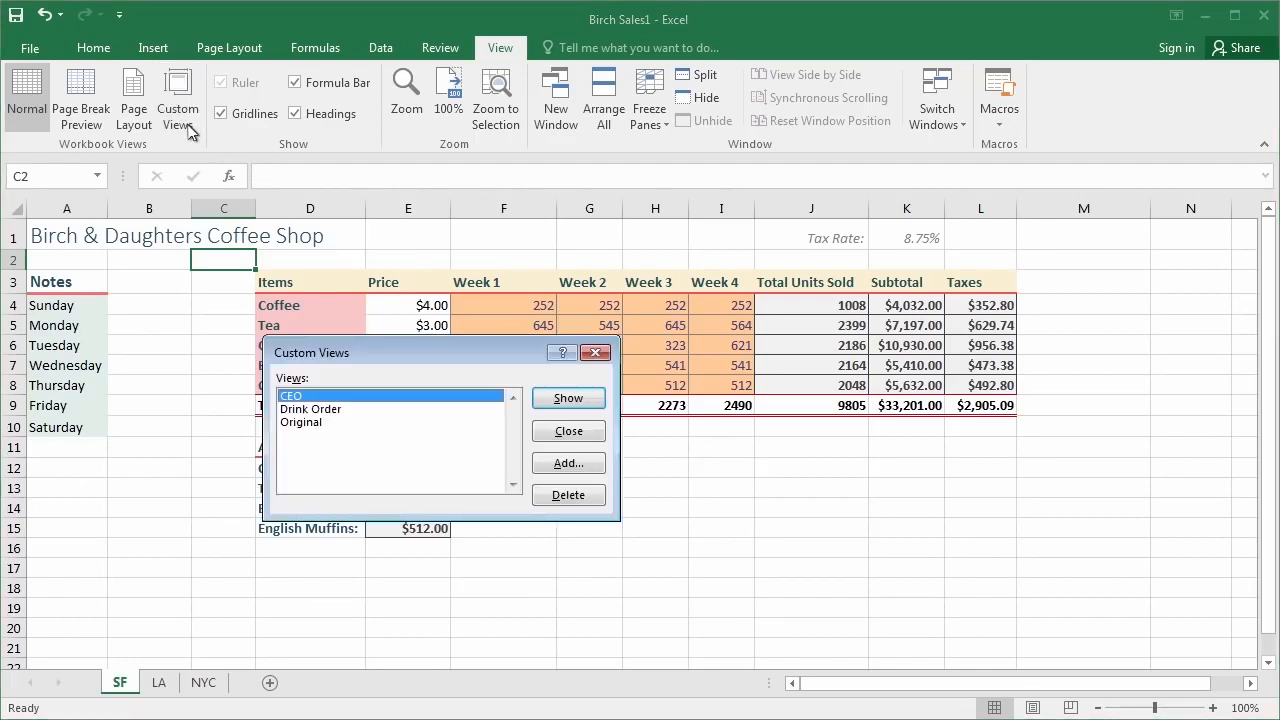
left_click(558, 400)
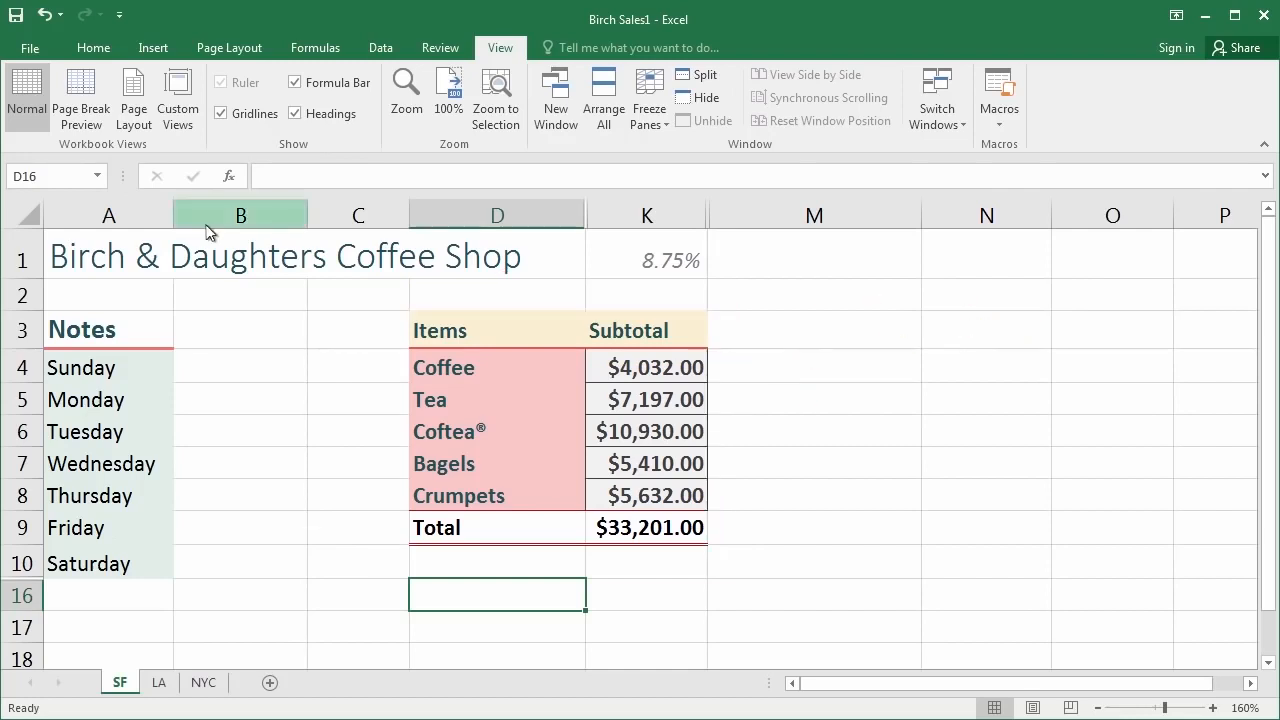
left_click(190, 117)
left_click(372, 409)
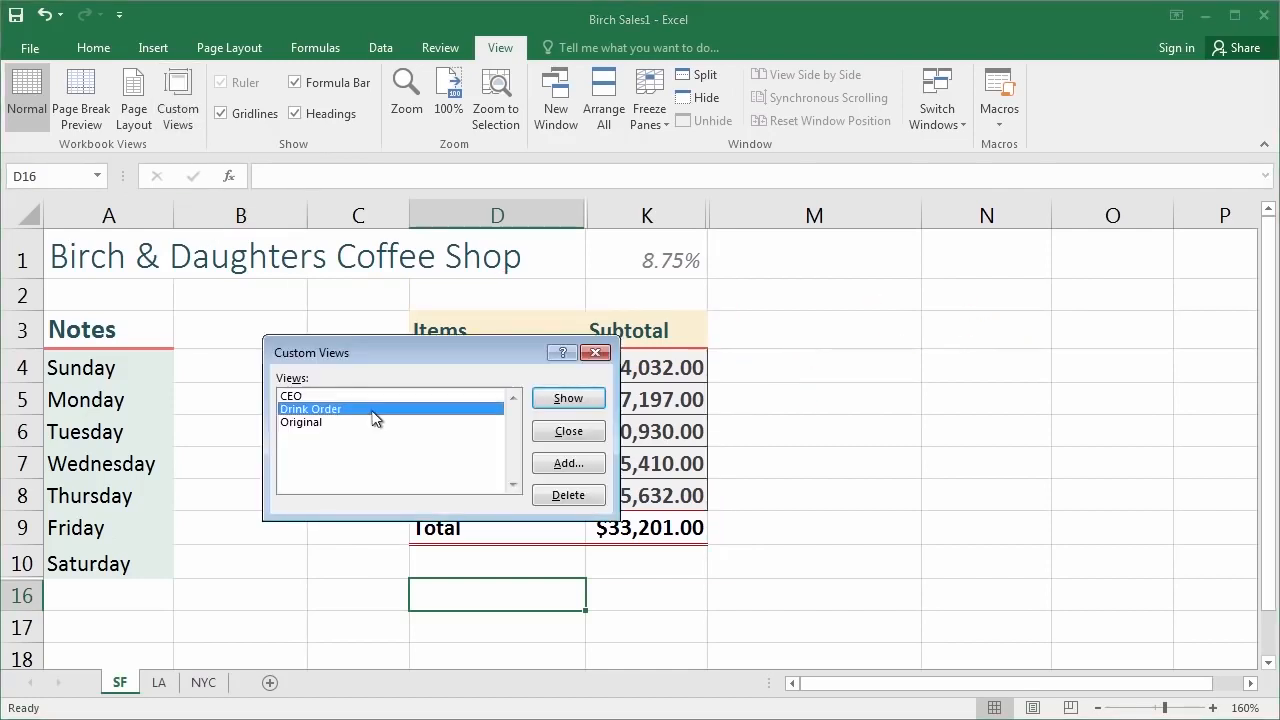
left_click(567, 398)
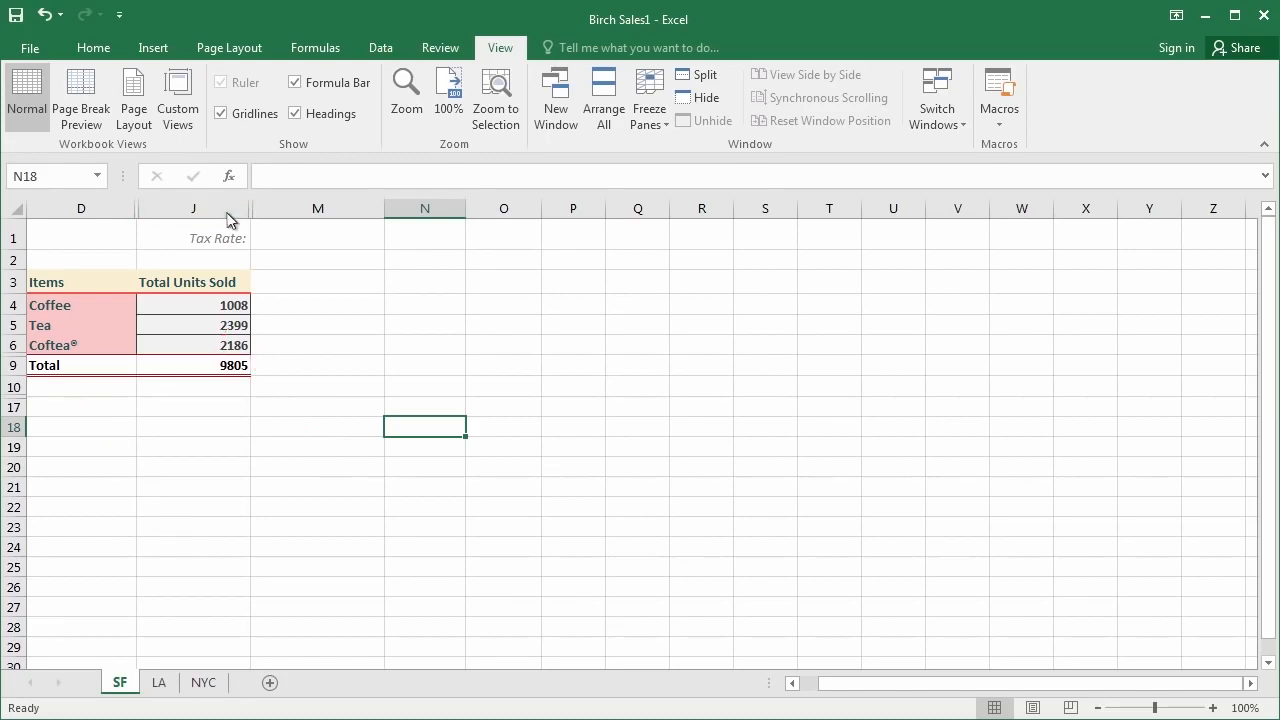
Step: Return the sheet from the Drink Order view to the Original custom view
left_click(172, 118)
left_click(426, 422)
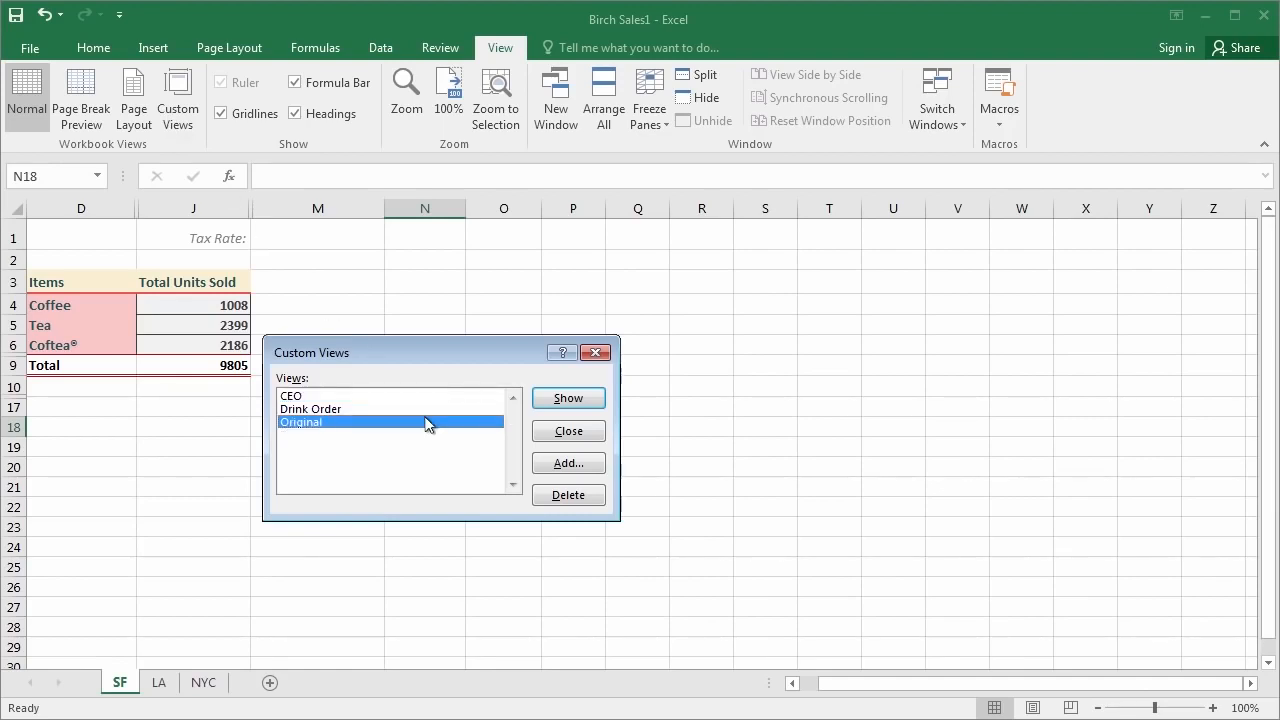
double_click(495, 418)
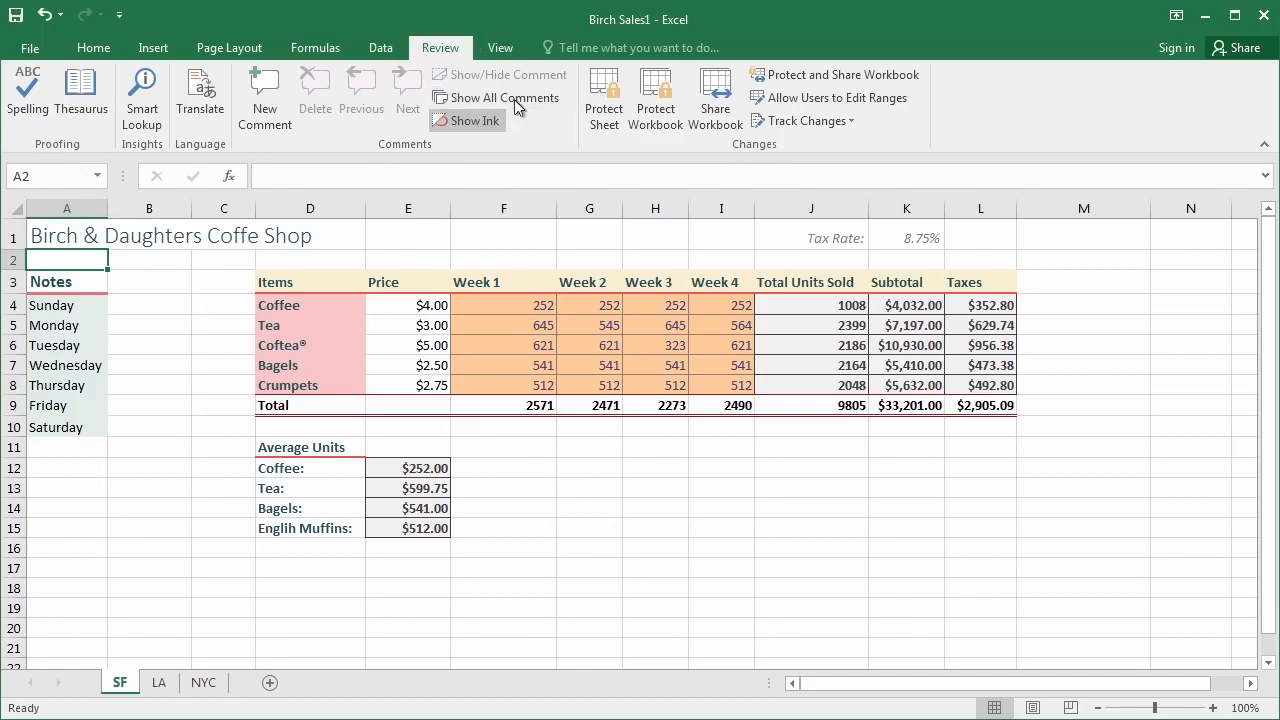
Step: Spell-check the whole SF sheet, changing Englih to English in the Average Units block and Coffe to Coffee in the title
left_click(42, 122)
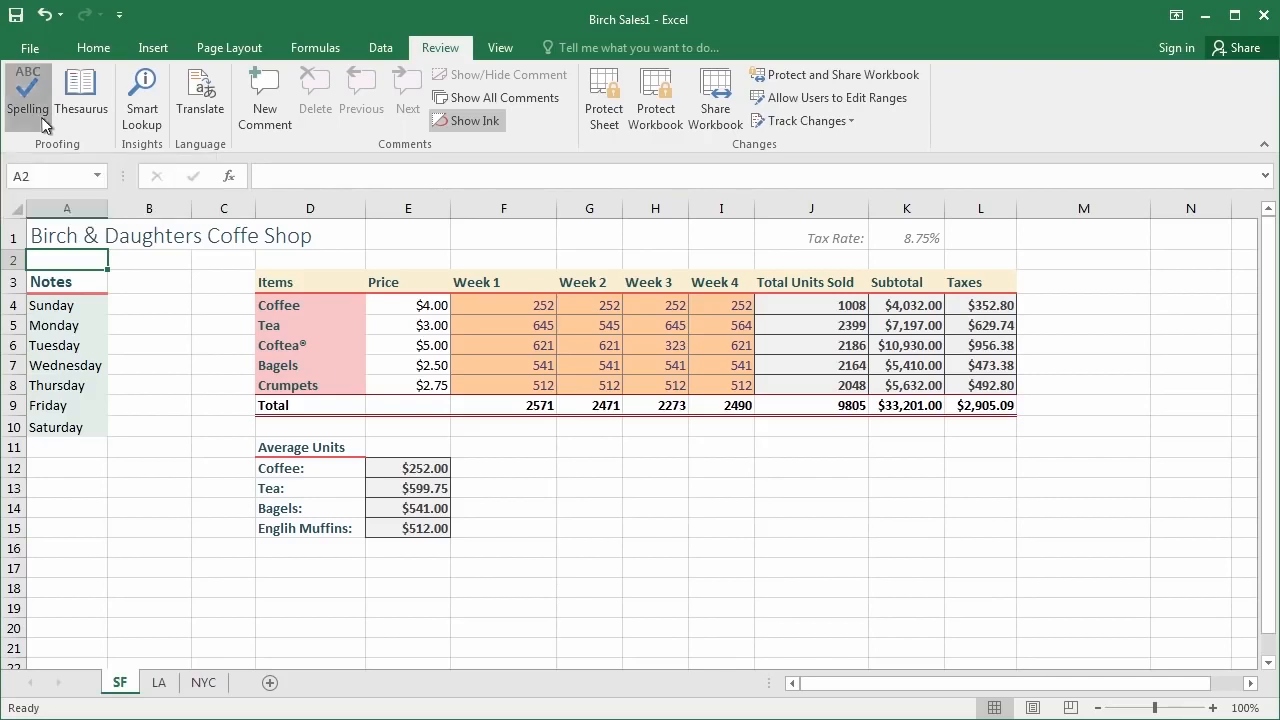
left_click_drag(420, 253, 668, 279)
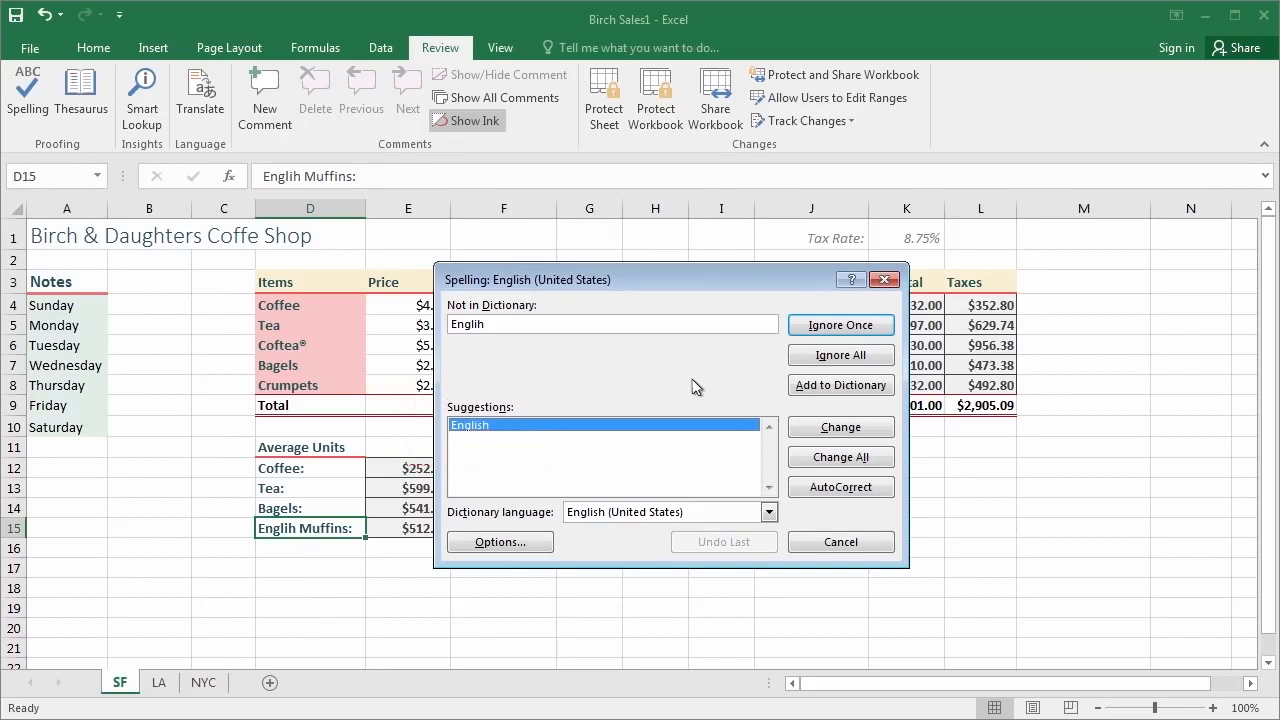
left_click(818, 430)
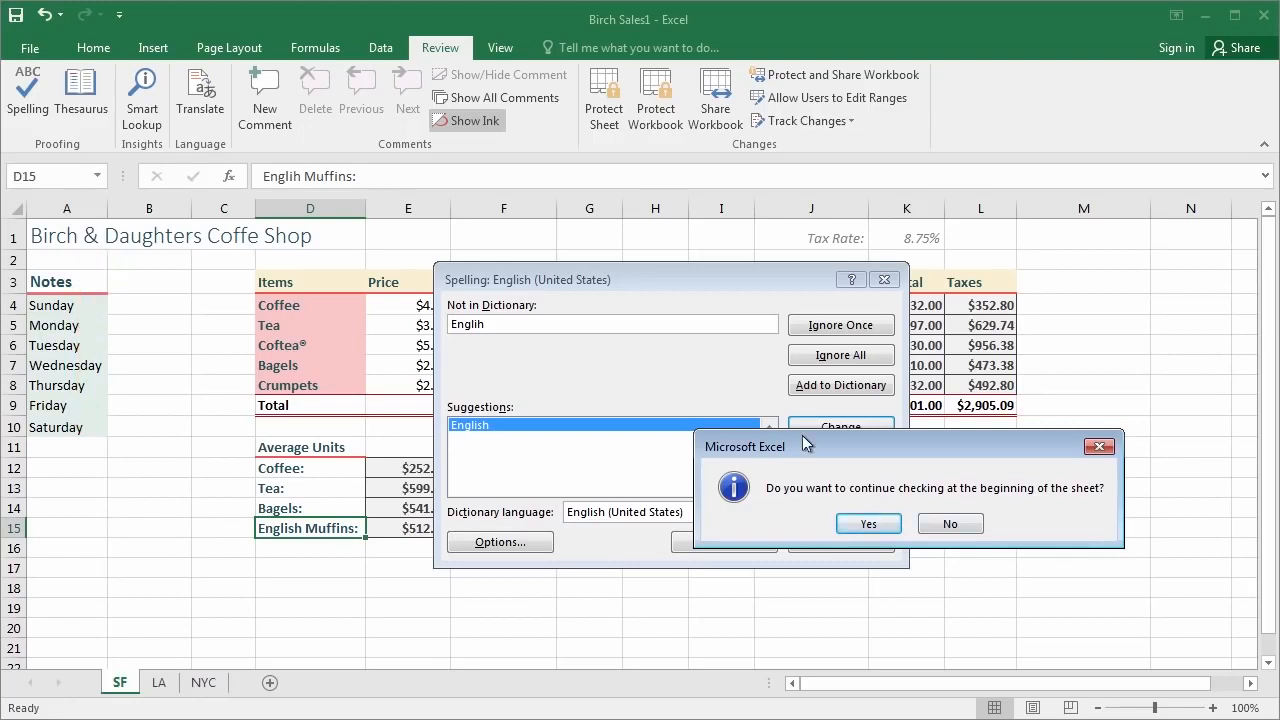
left_click(866, 524)
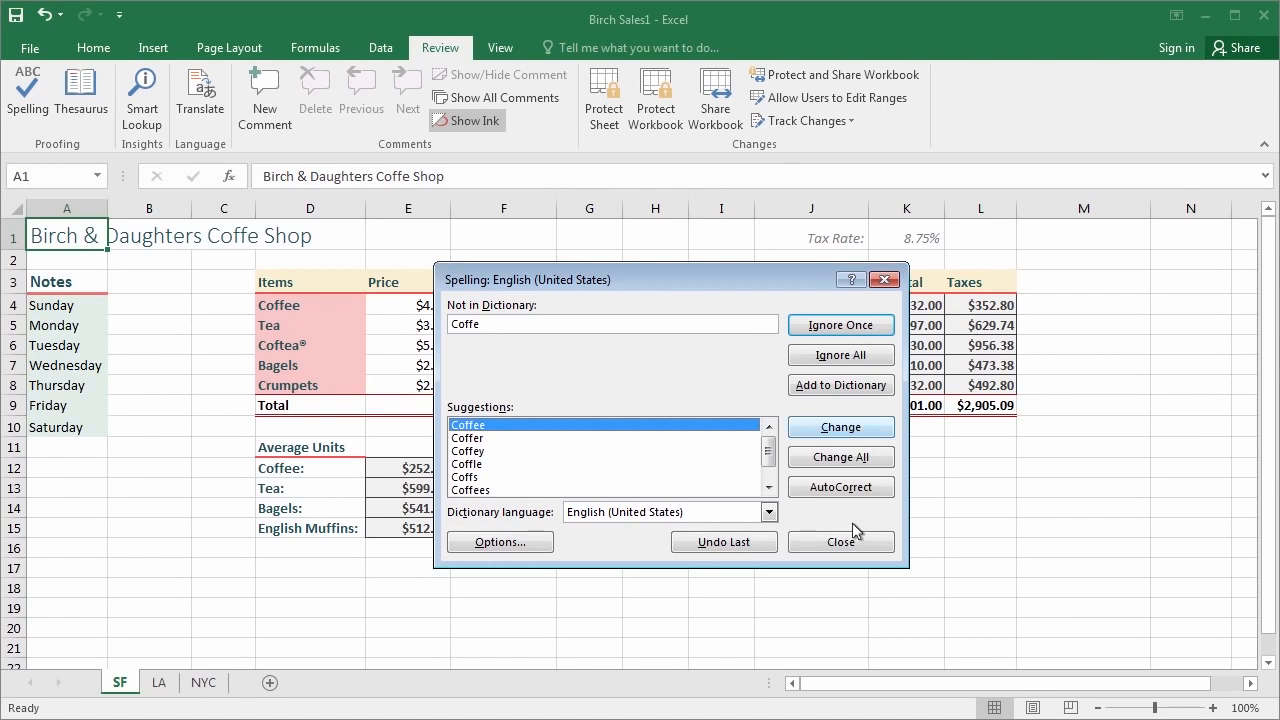
left_click(877, 430)
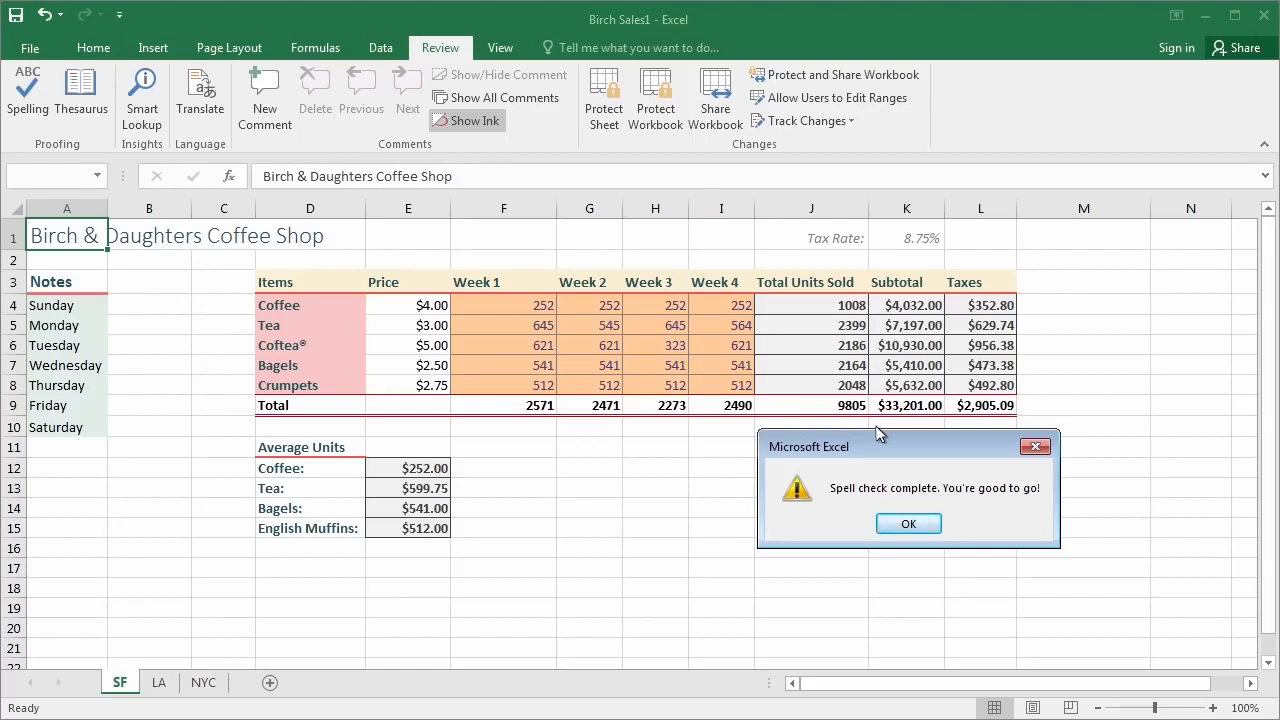
key("Return")
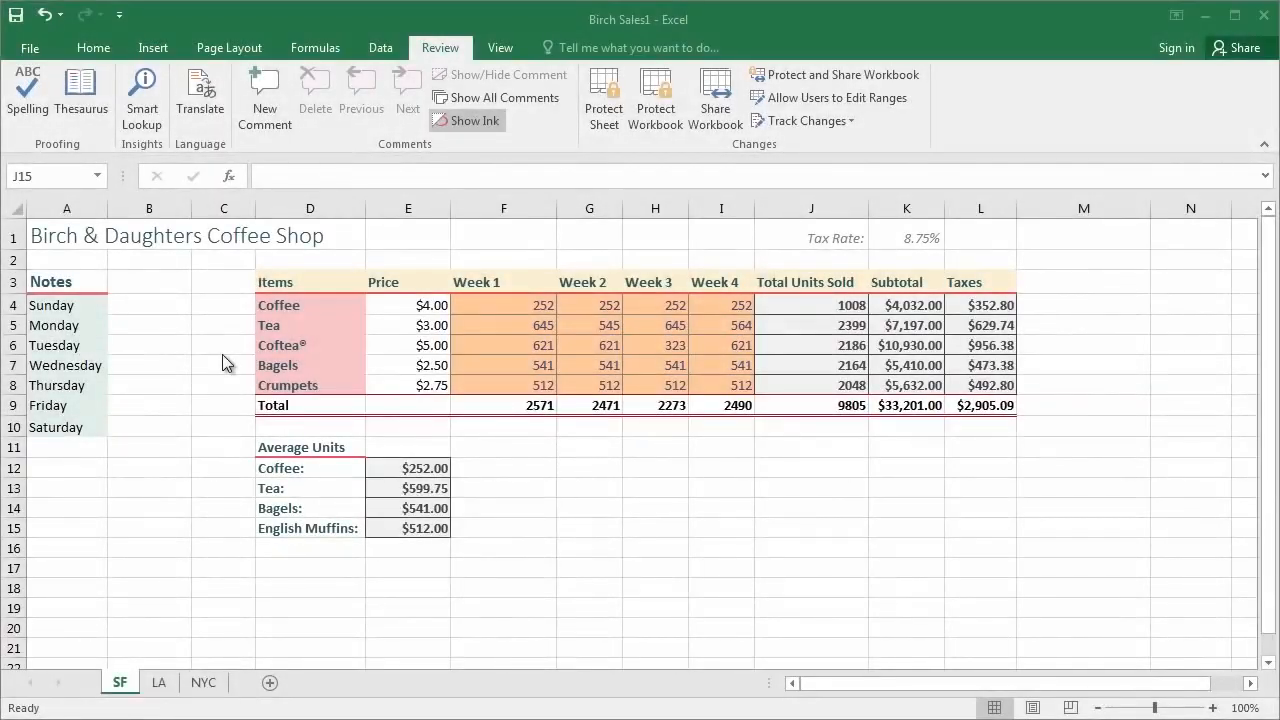
Step: Examine the print preview of the SF sheet and return to the worksheet
left_click(241, 48)
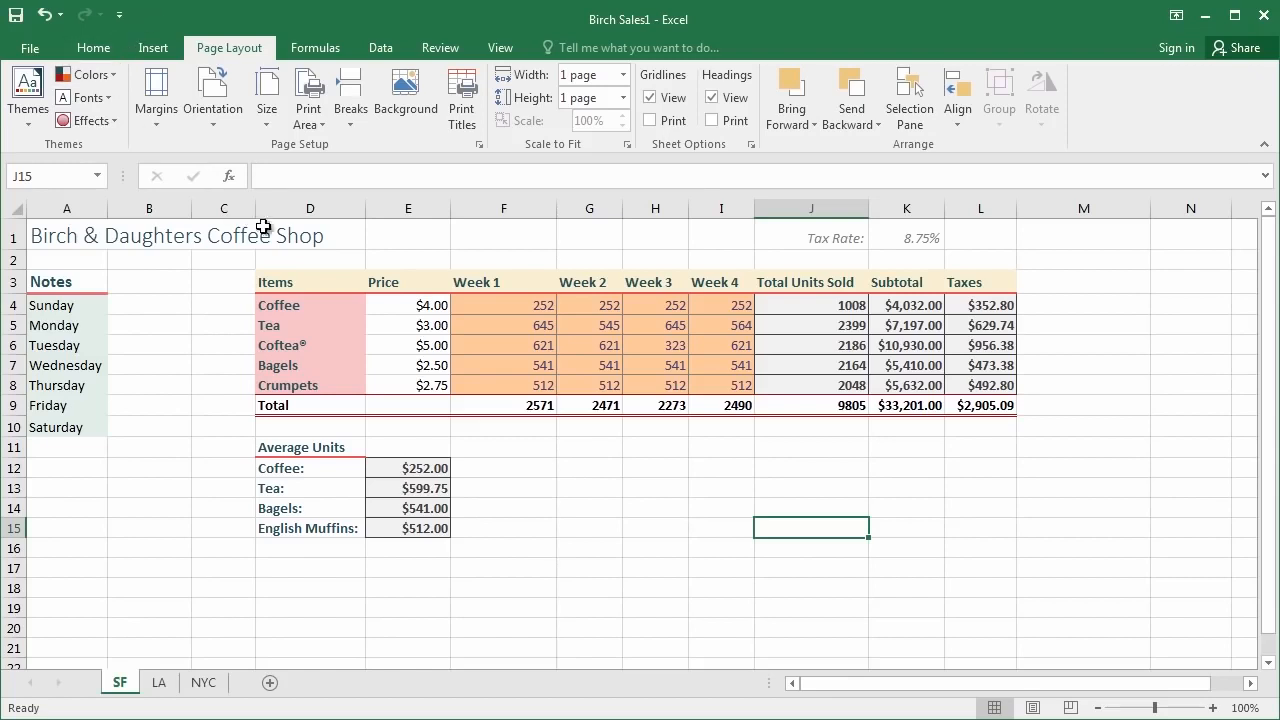
left_click(24, 55)
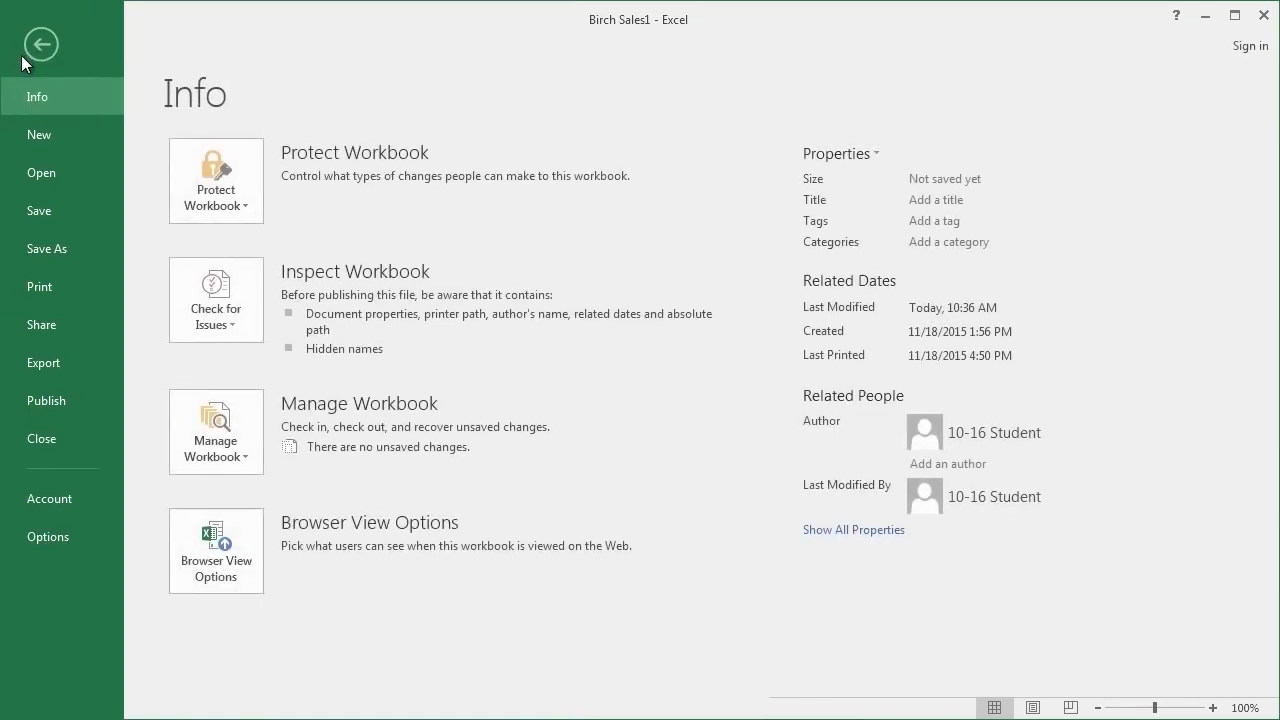
left_click(68, 299)
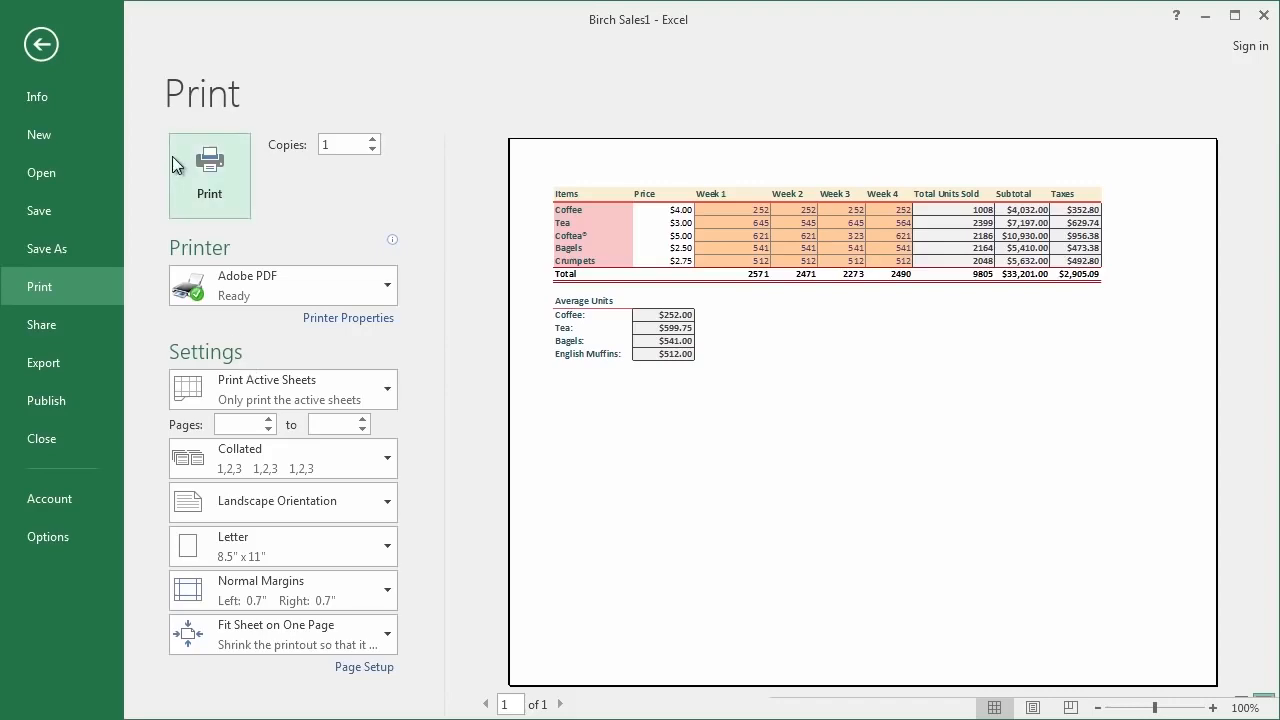
left_click(32, 50)
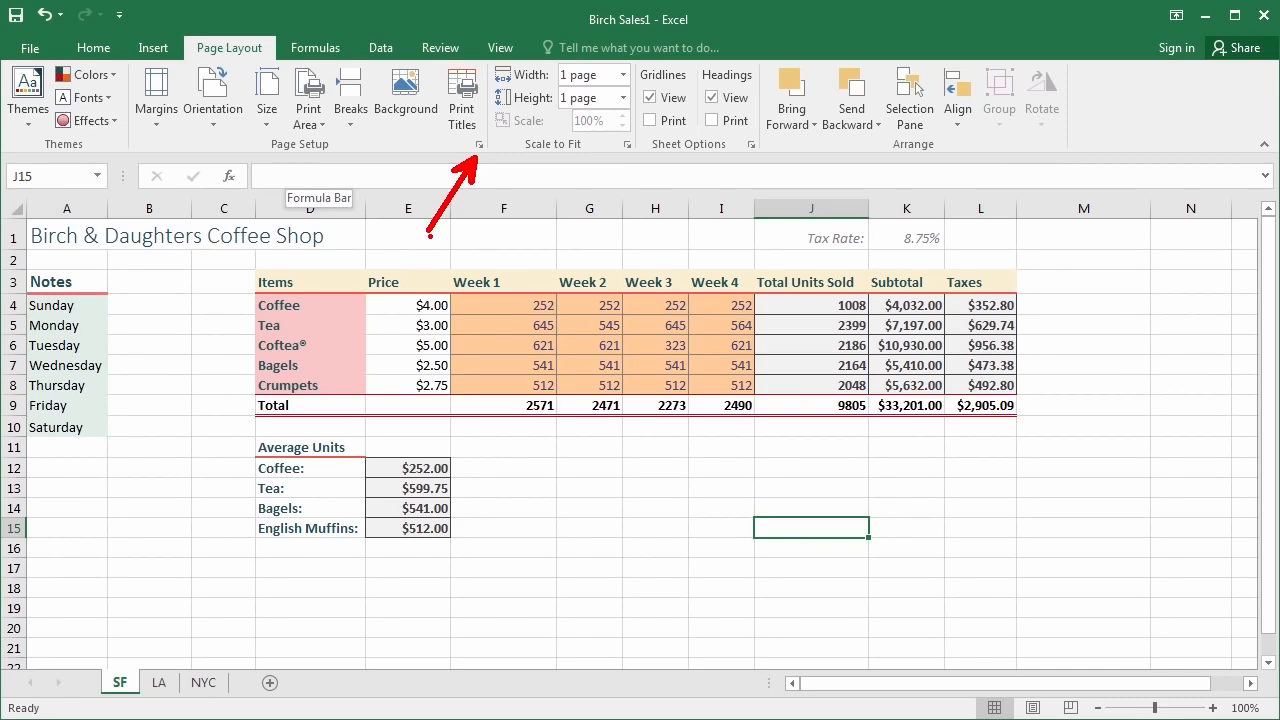
Step: Try the Adjust to scaling option in Page Setup and switch back to fitting 1 page wide by 1 tall
left_click(479, 148)
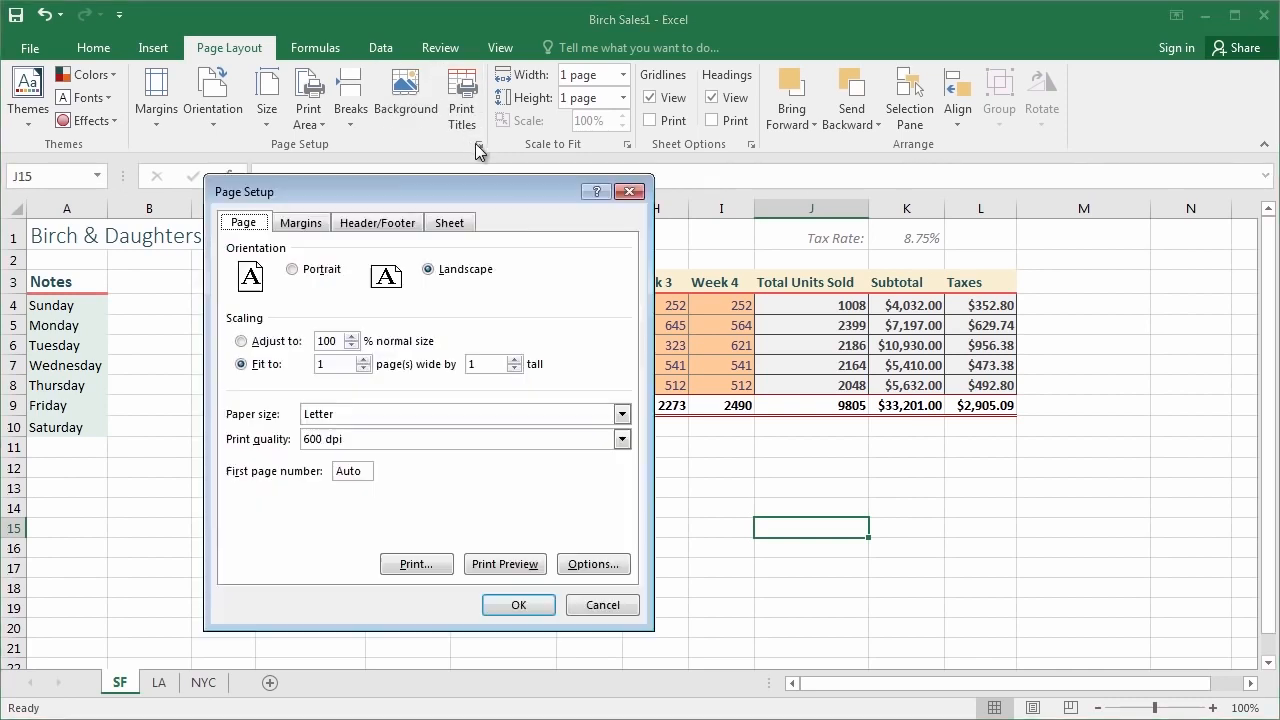
left_click_drag(401, 195, 602, 145)
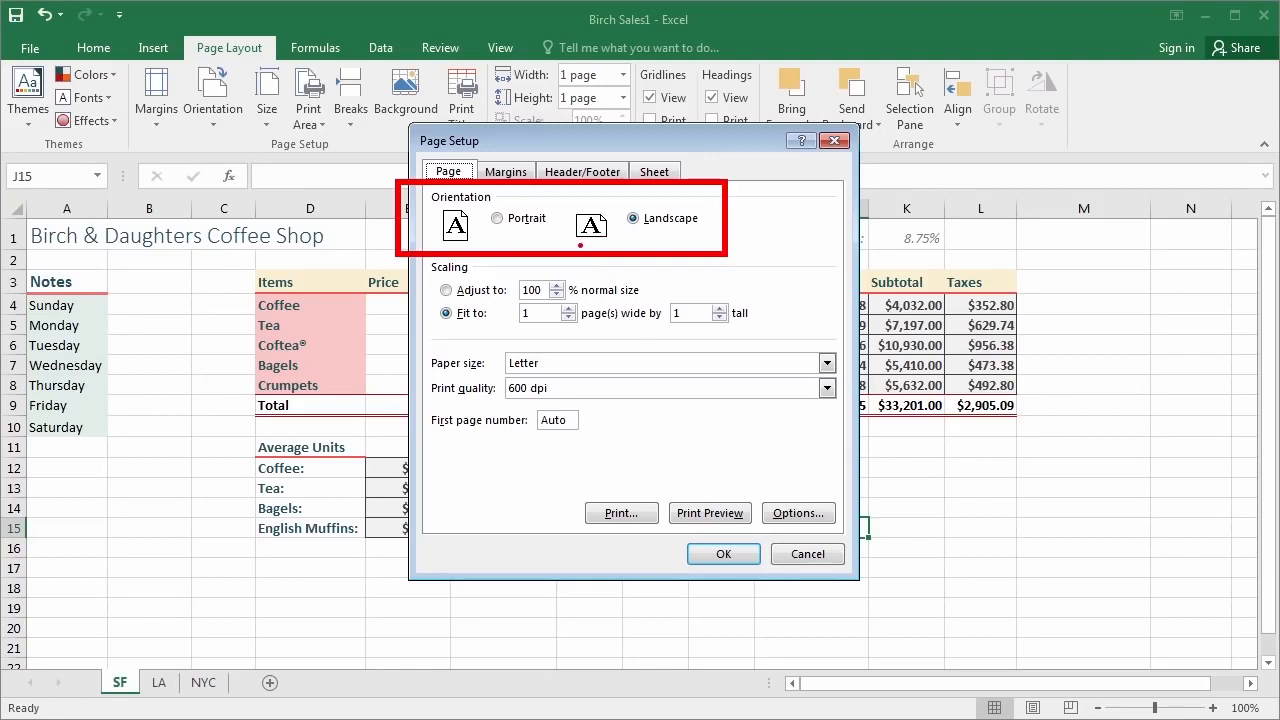
left_click(446, 291)
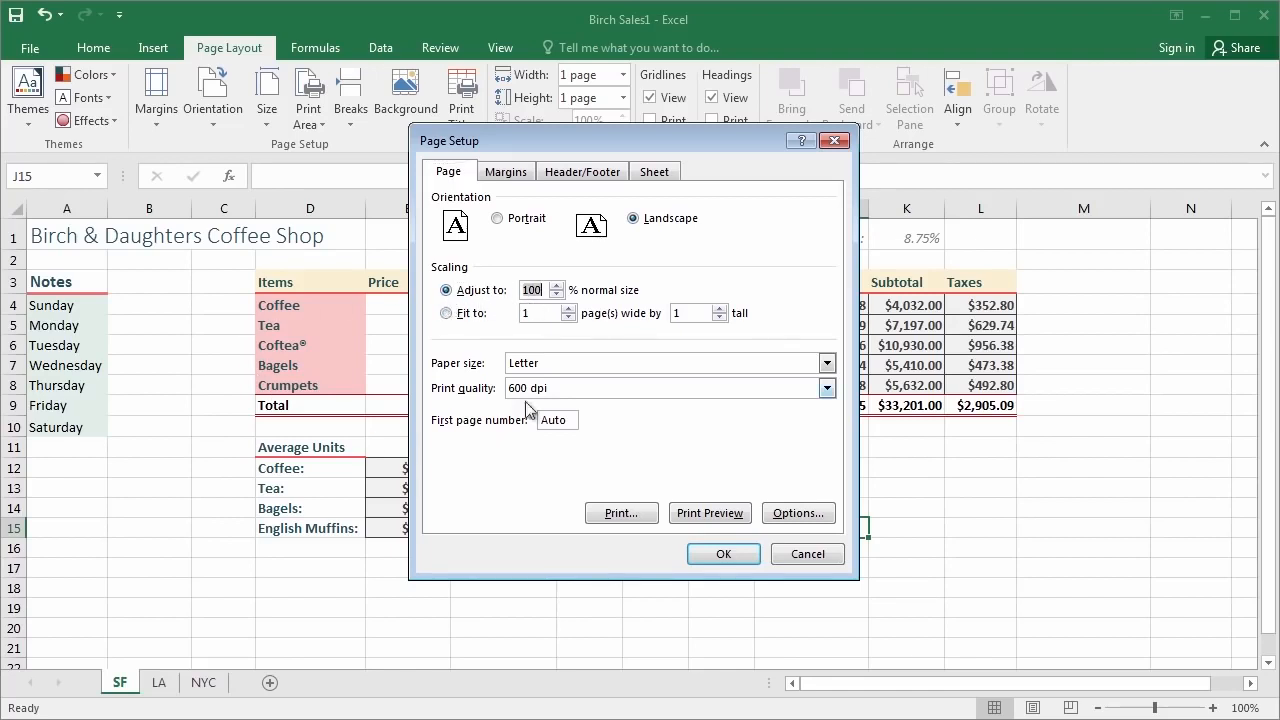
left_click(446, 314)
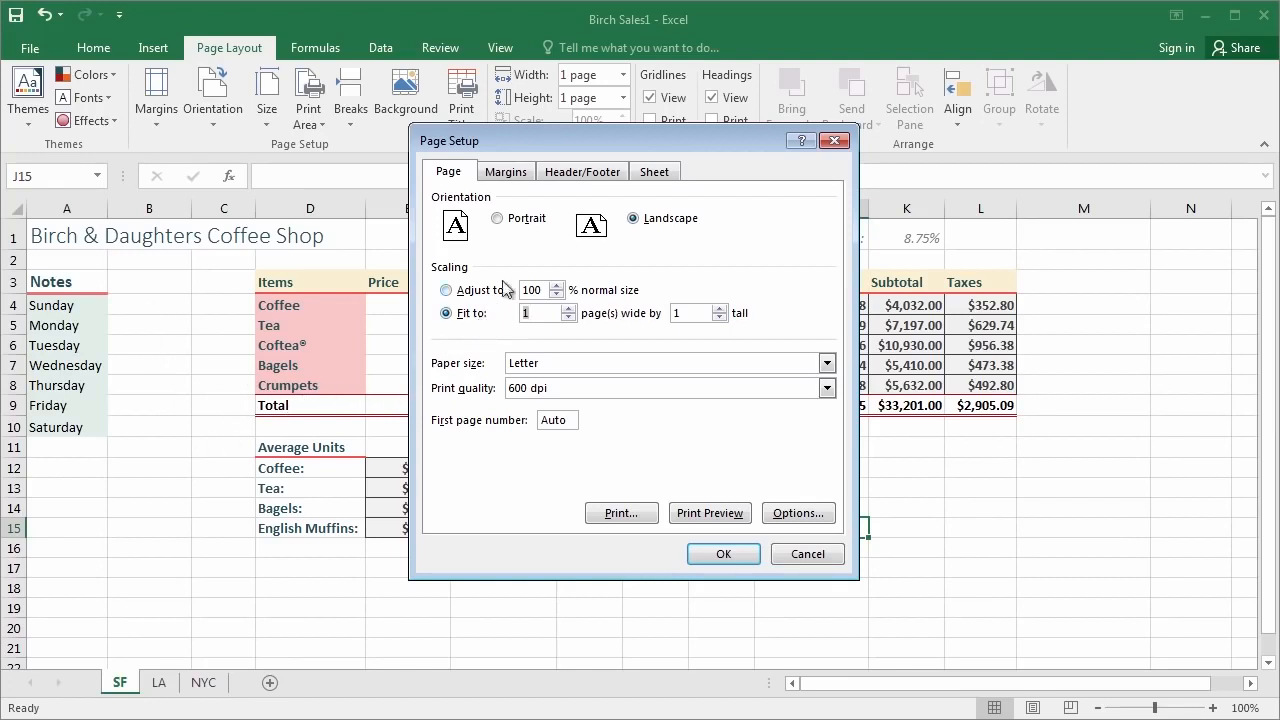
Step: Review the page margin settings, preview the printout and return to the worksheet
left_click(507, 174)
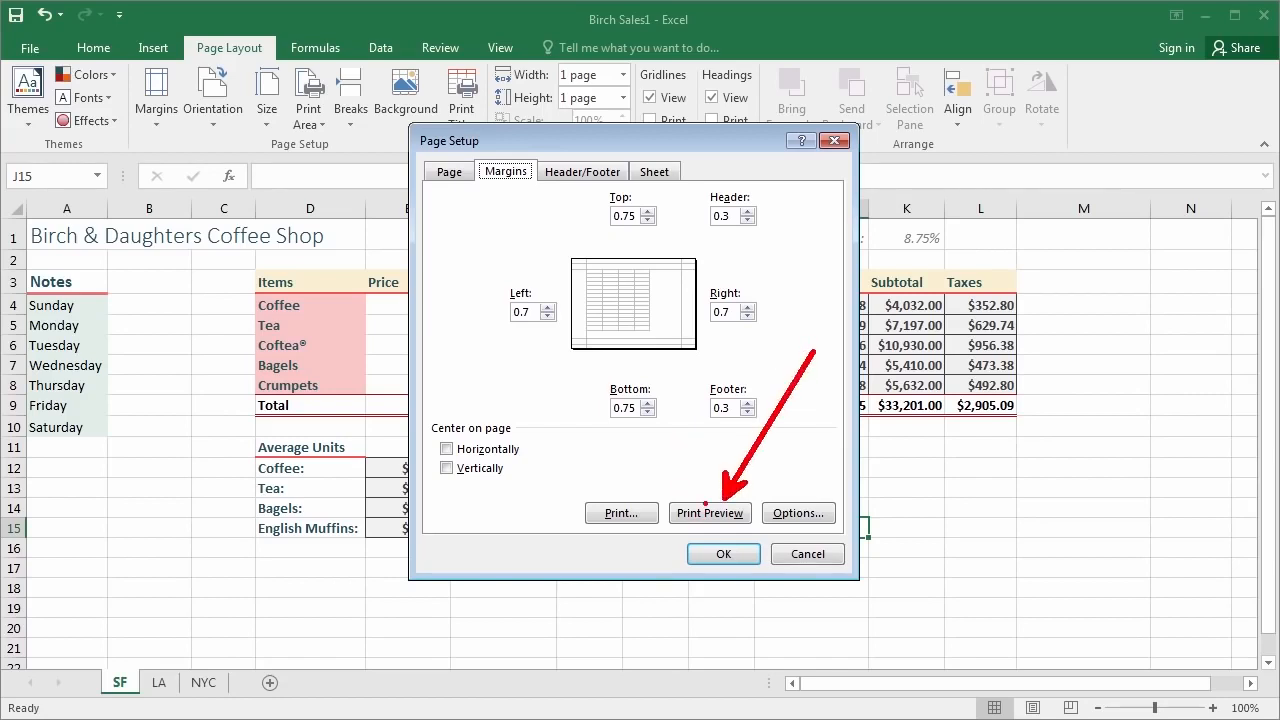
left_click(727, 517)
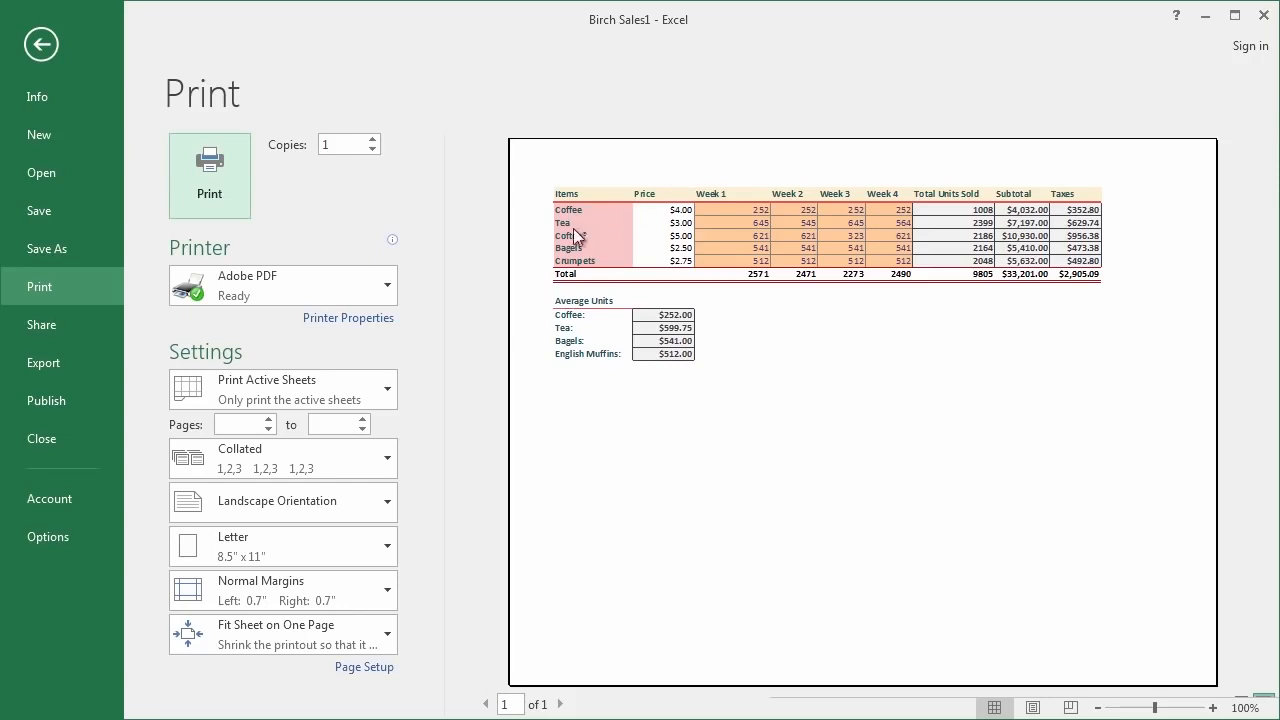
left_click(41, 44)
Step: Look through the preset footers in Page Setup, keeping the footer at (none)
left_click(487, 144)
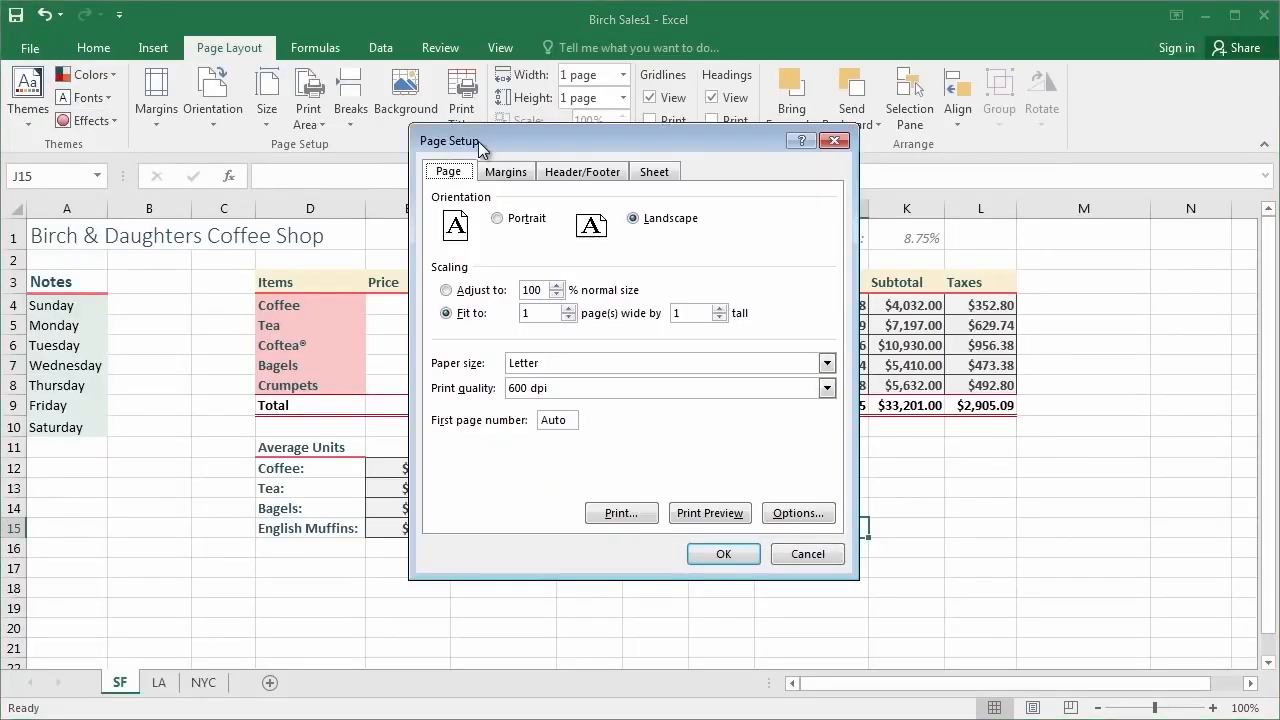
left_click(582, 172)
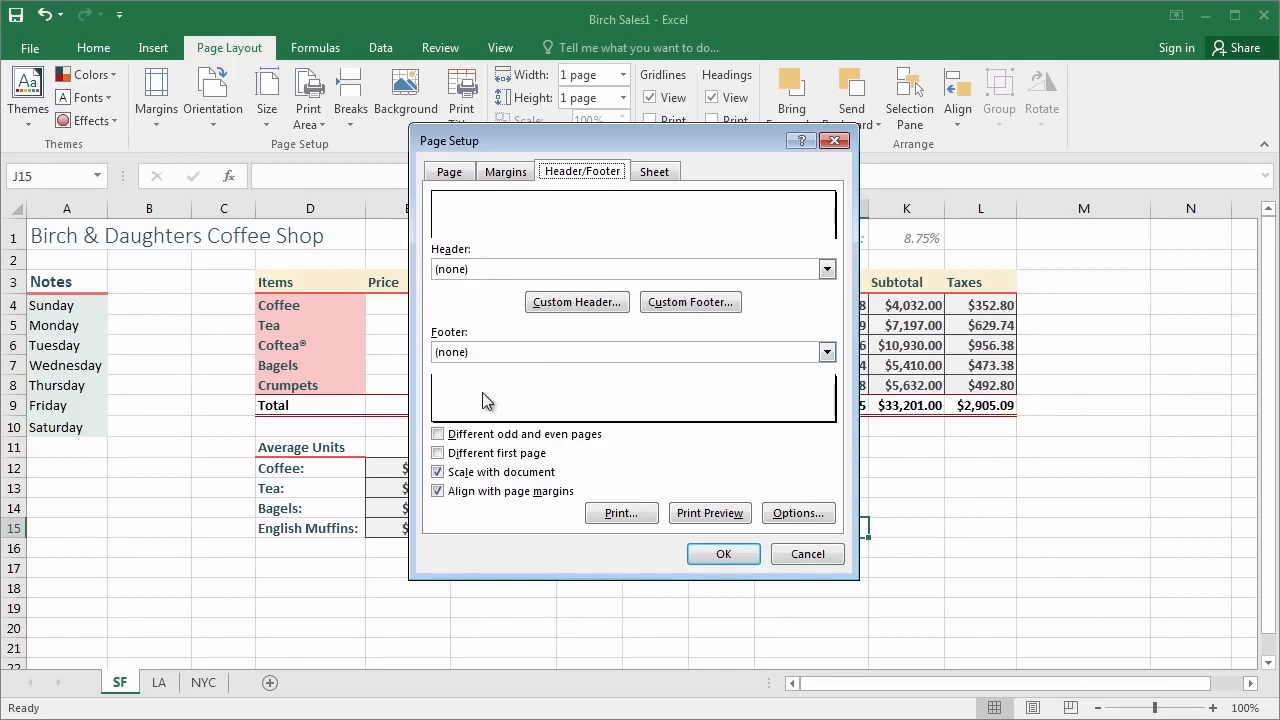
left_click(481, 354)
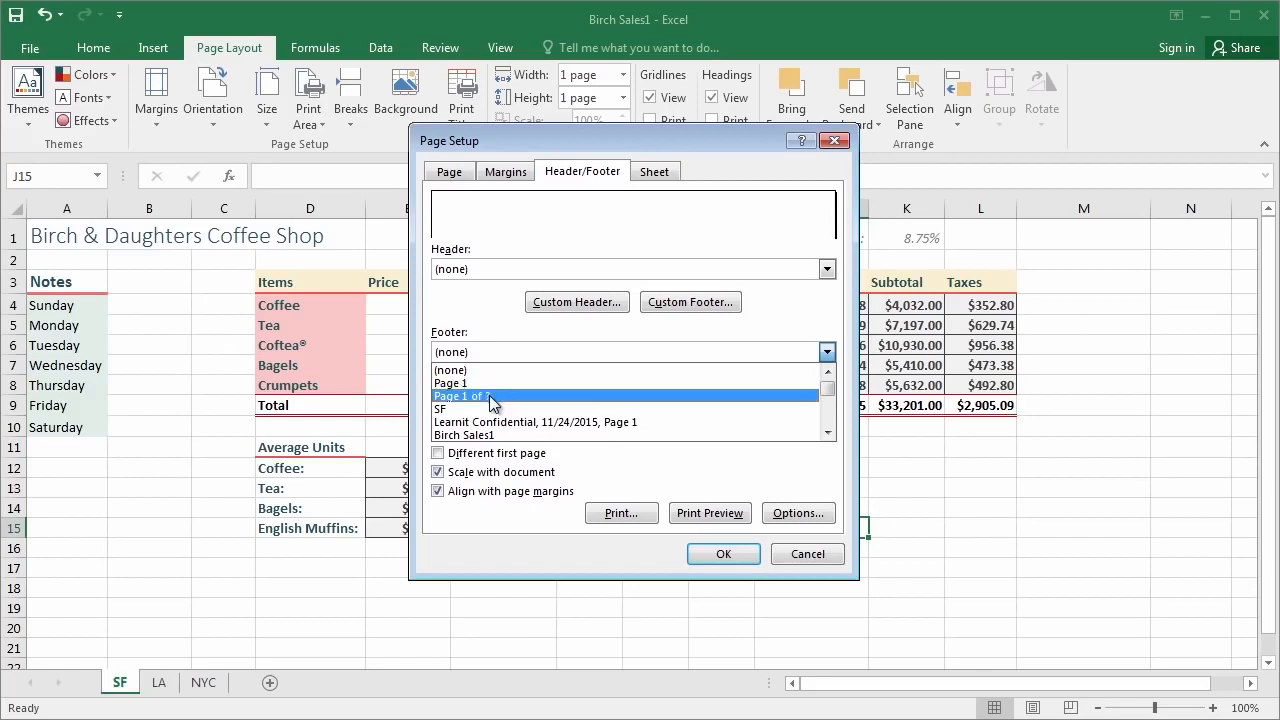
left_click(495, 360)
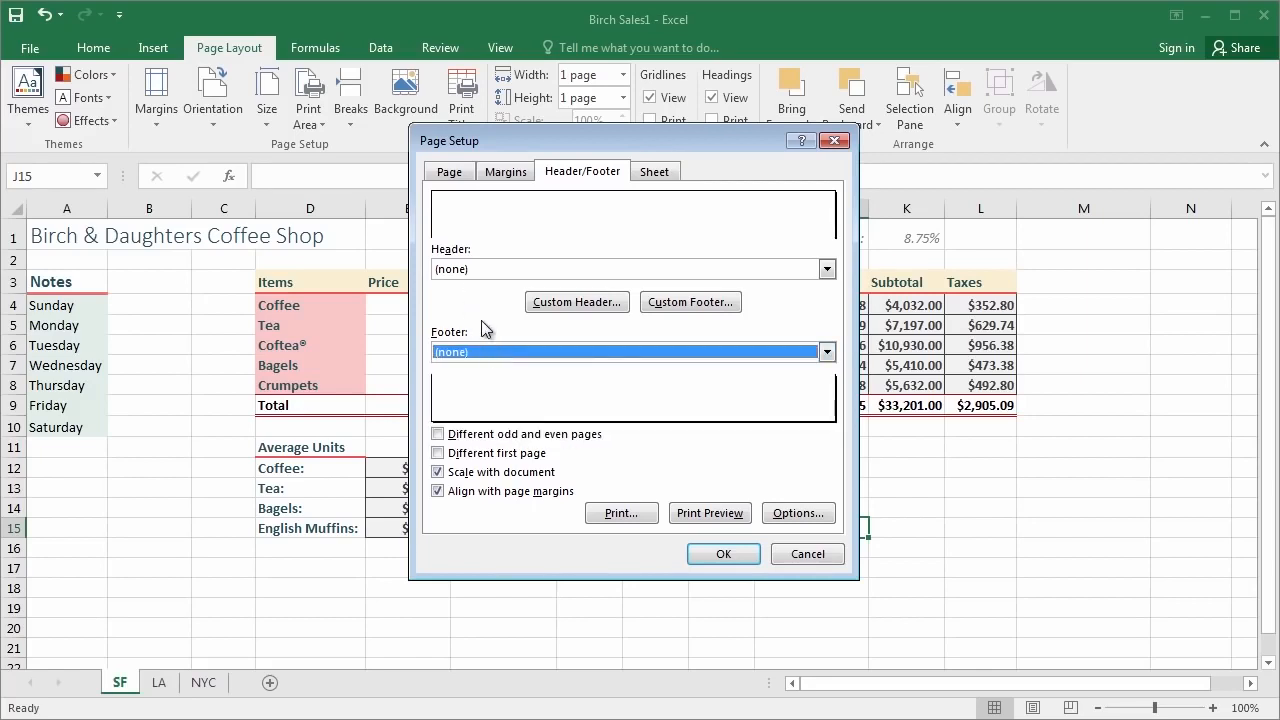
Step: Replace the SF sheet's print area with A3:B10, covering the Notes block, and preview the printout
left_click(654, 172)
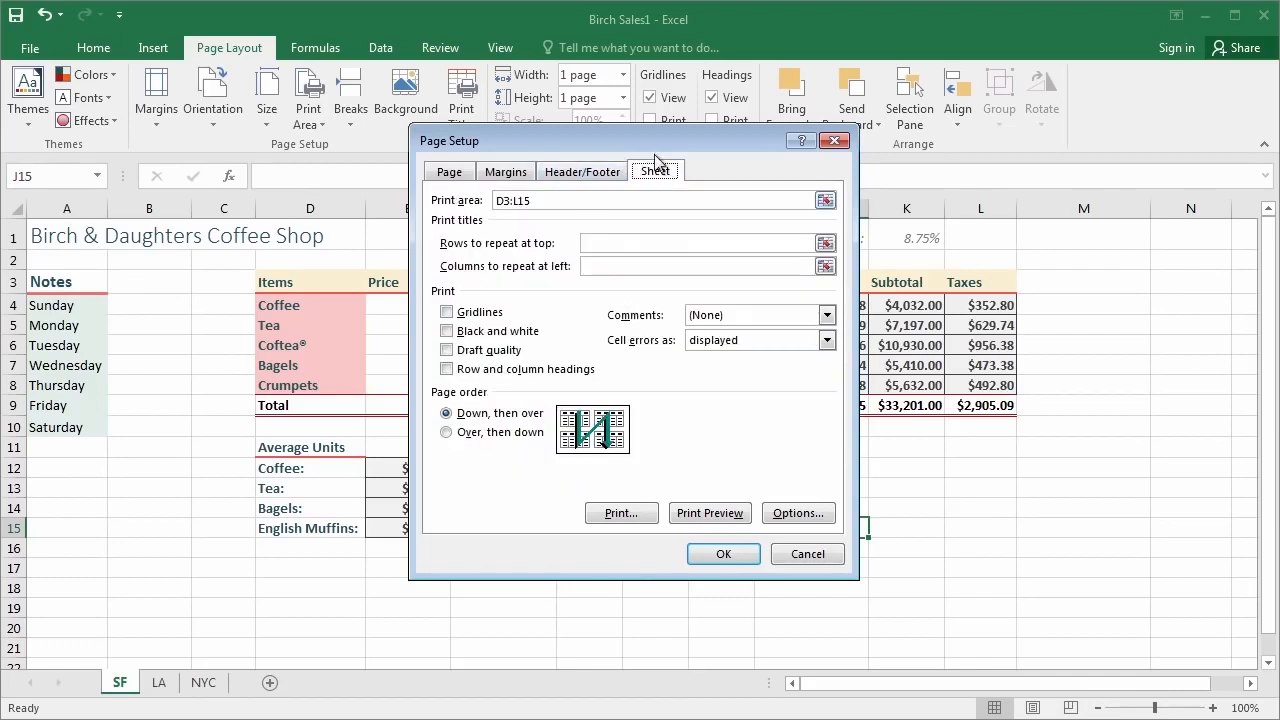
left_click_drag(607, 201, 455, 200)
key("Delete")
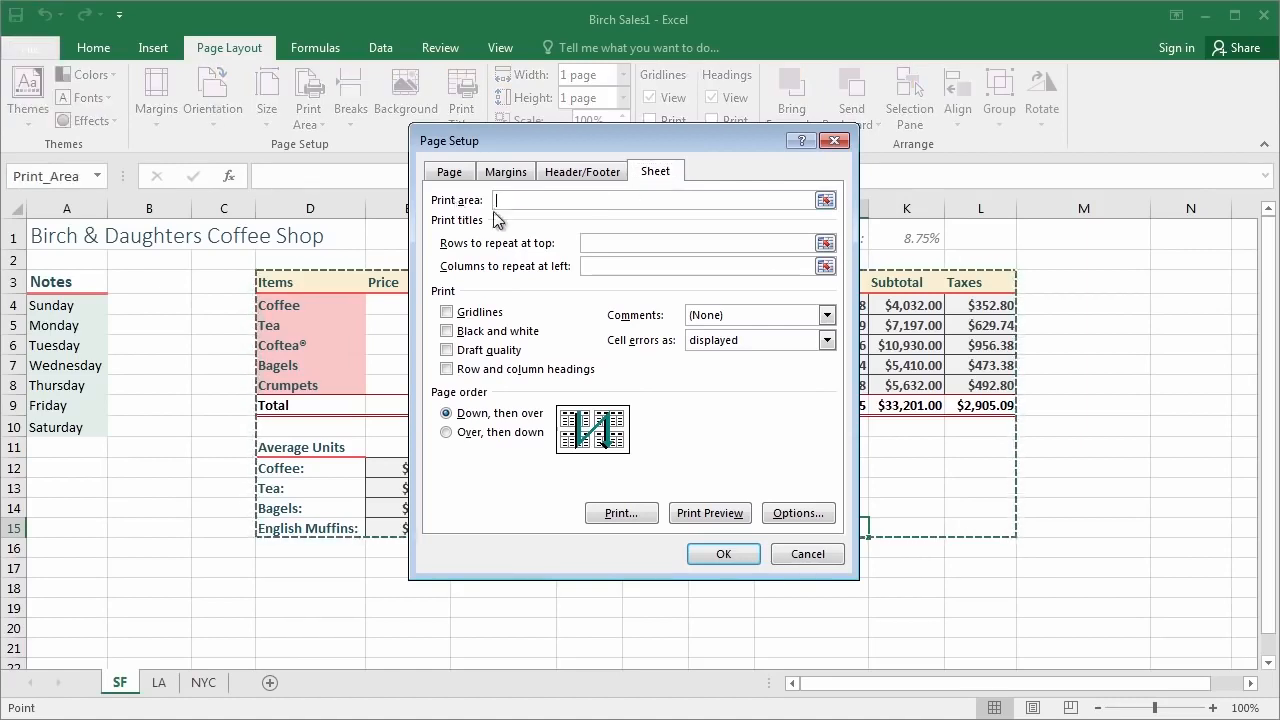
left_click_drag(519, 141, 755, 188)
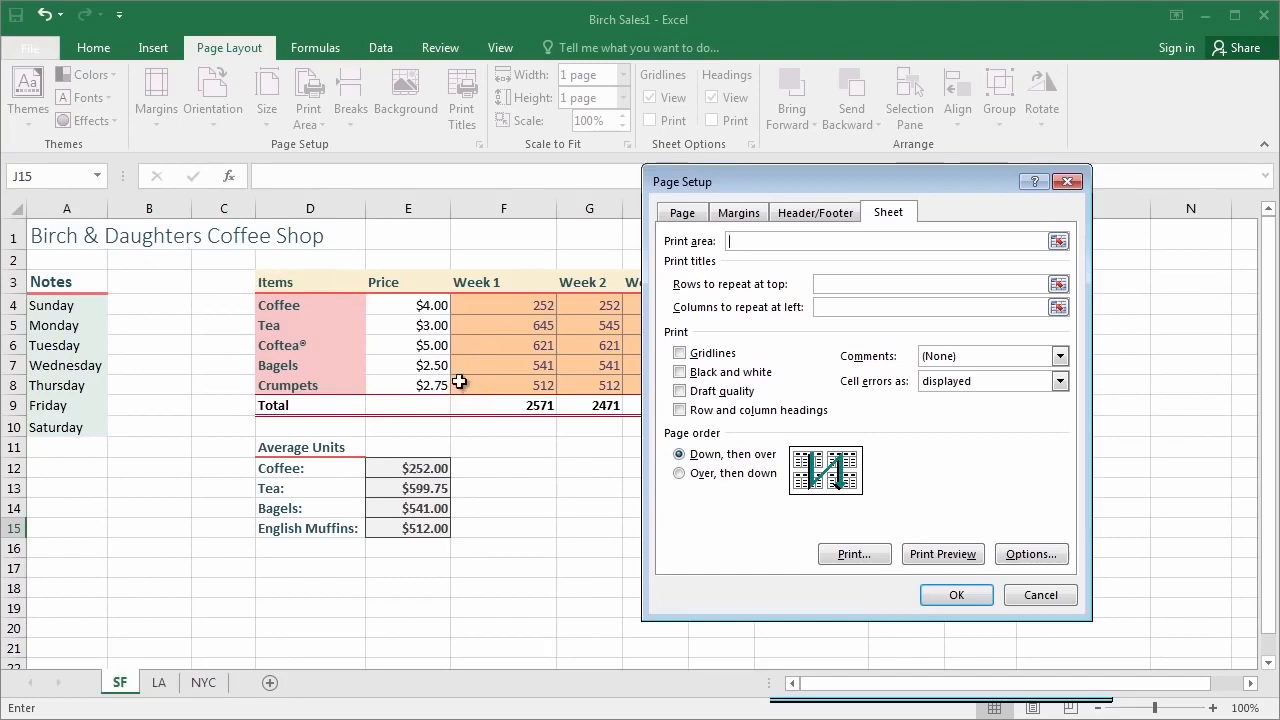
left_click_drag(706, 189, 753, 181)
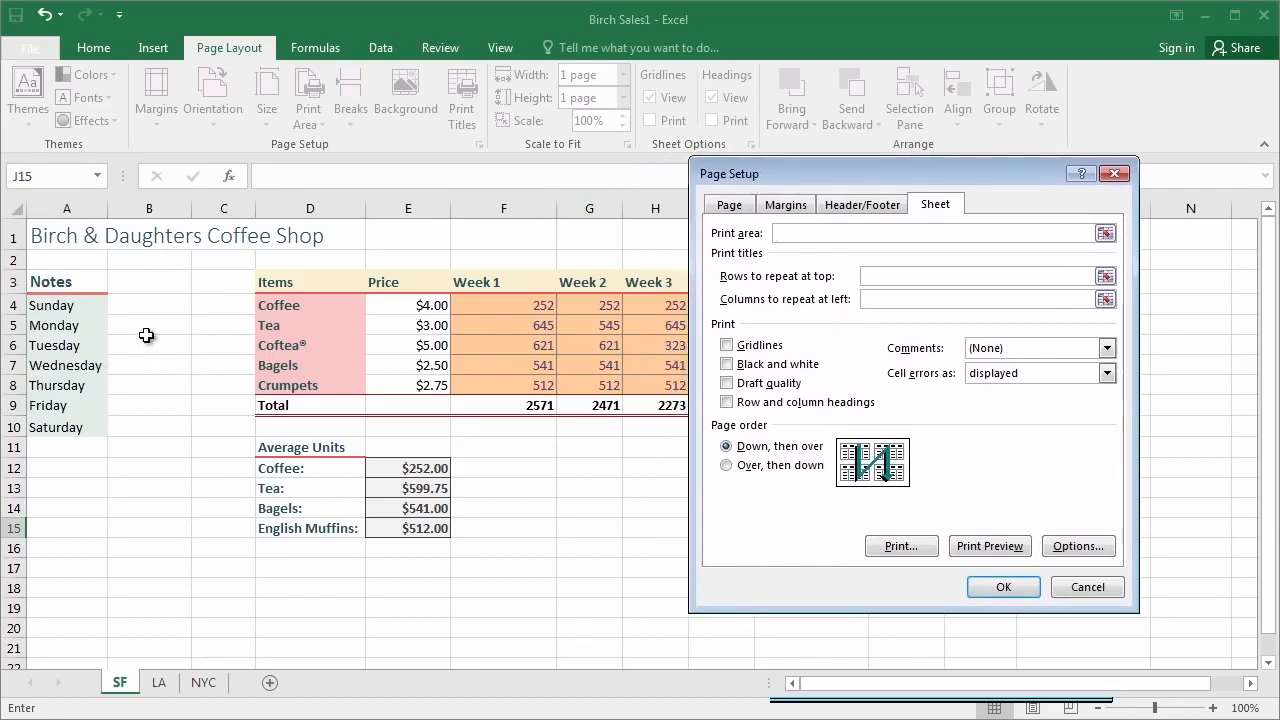
left_click(781, 232)
left_click_drag(52, 282, 155, 432)
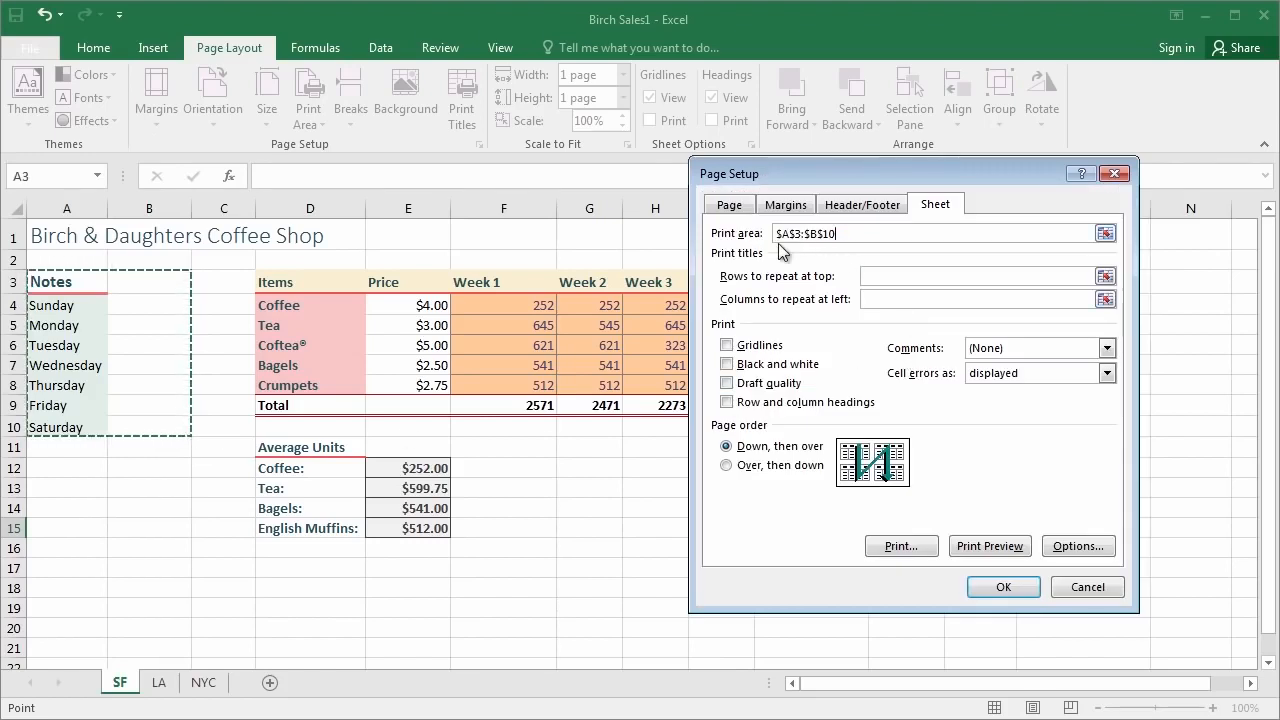
left_click(991, 546)
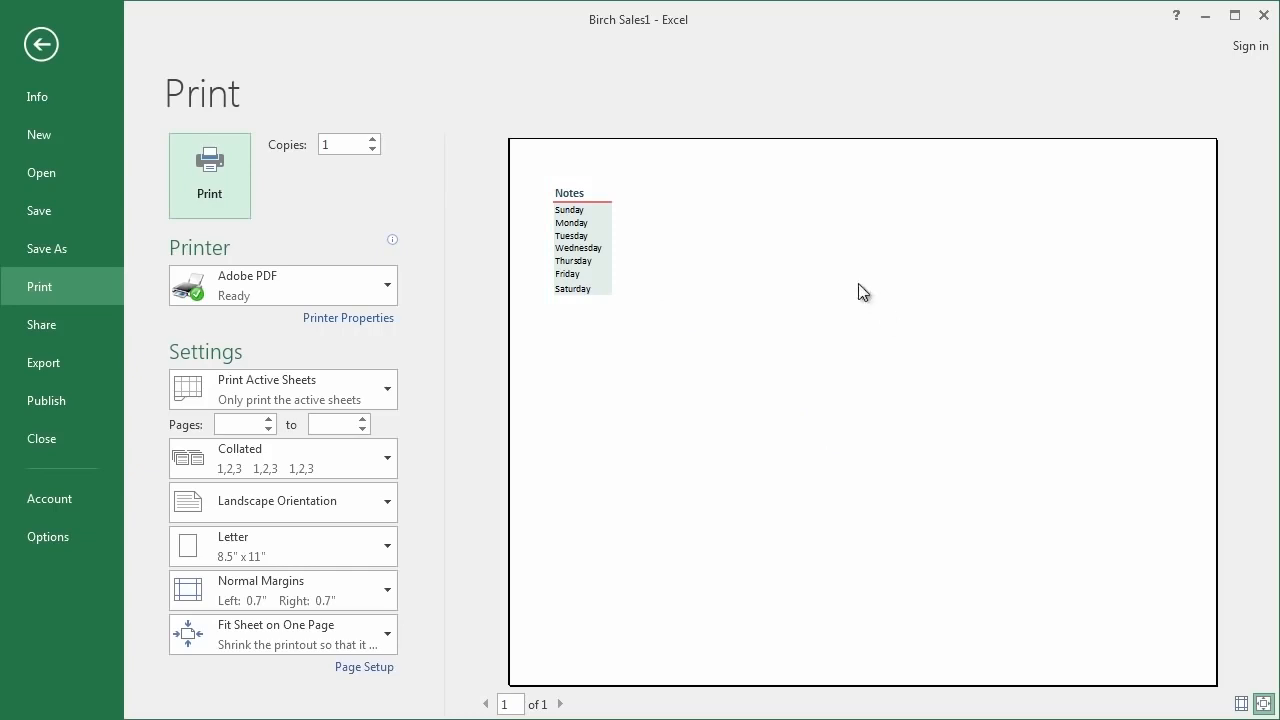
Step: Set the SF sheet's print area to D3:L9, covering the Items sales table through the Total row, preview the printout and return to the worksheet
left_click(38, 48)
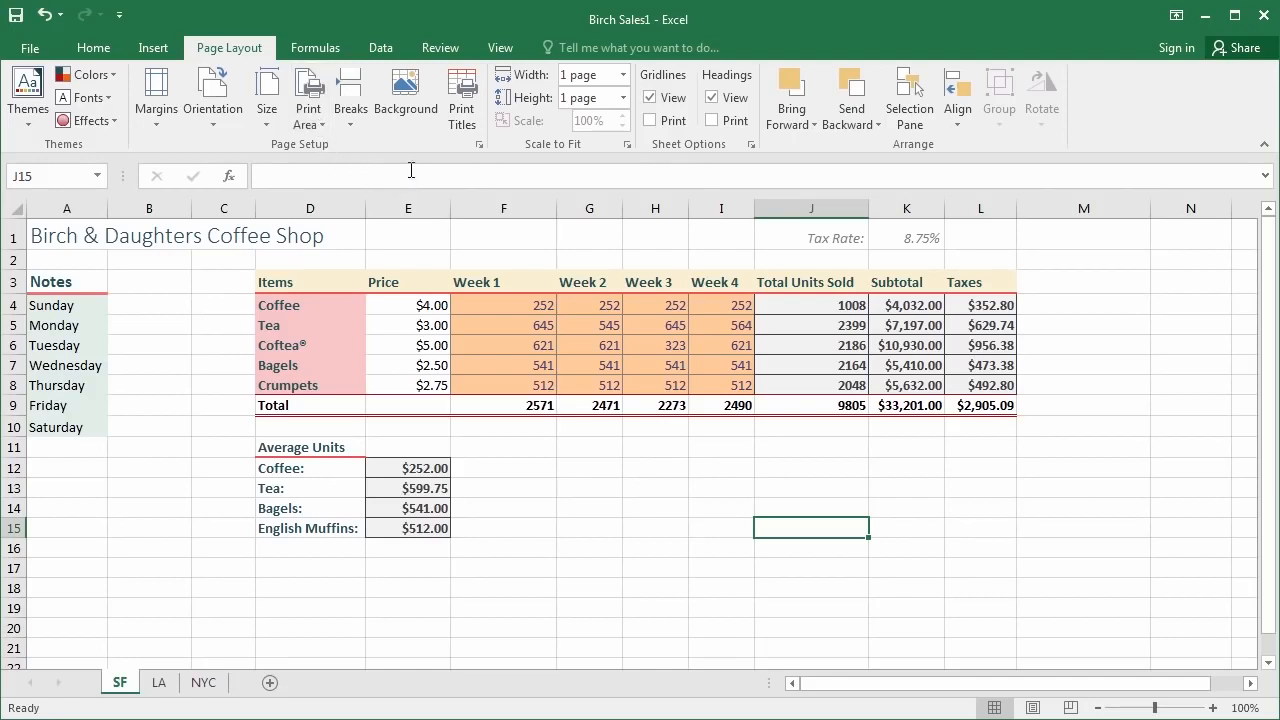
left_click_drag(302, 279, 968, 405)
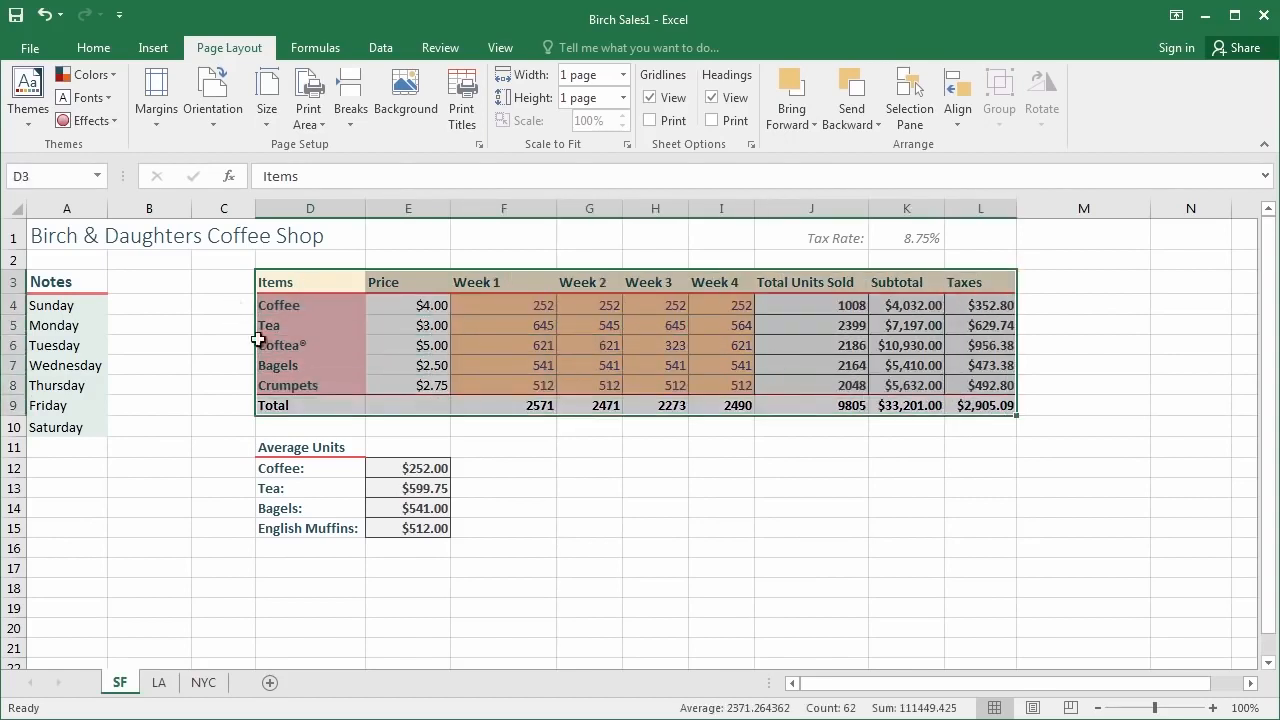
left_click(307, 118)
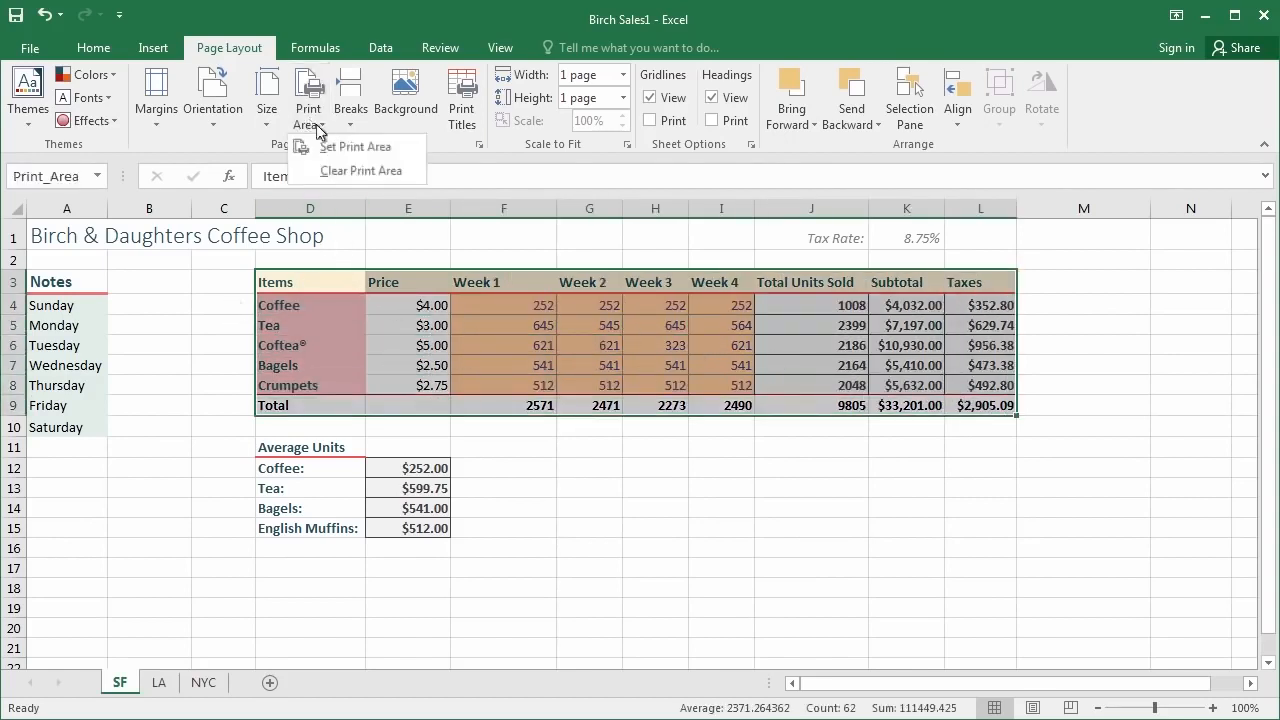
left_click(405, 147)
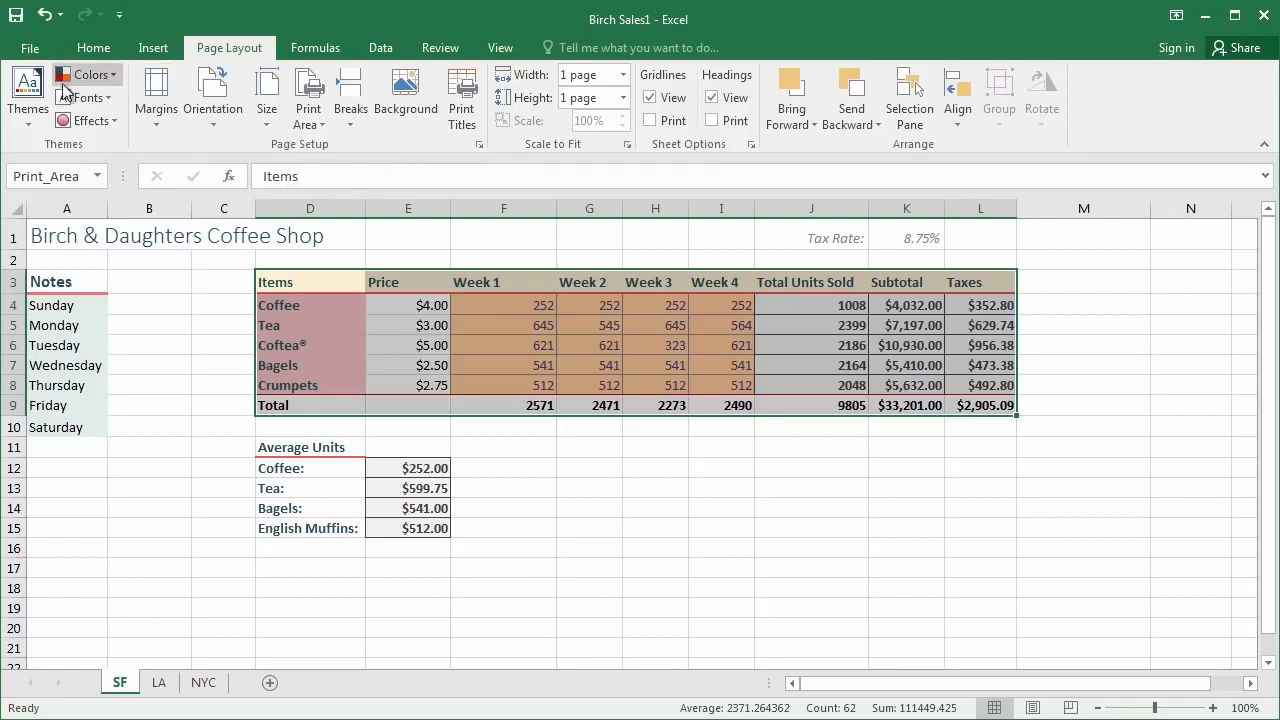
left_click(28, 50)
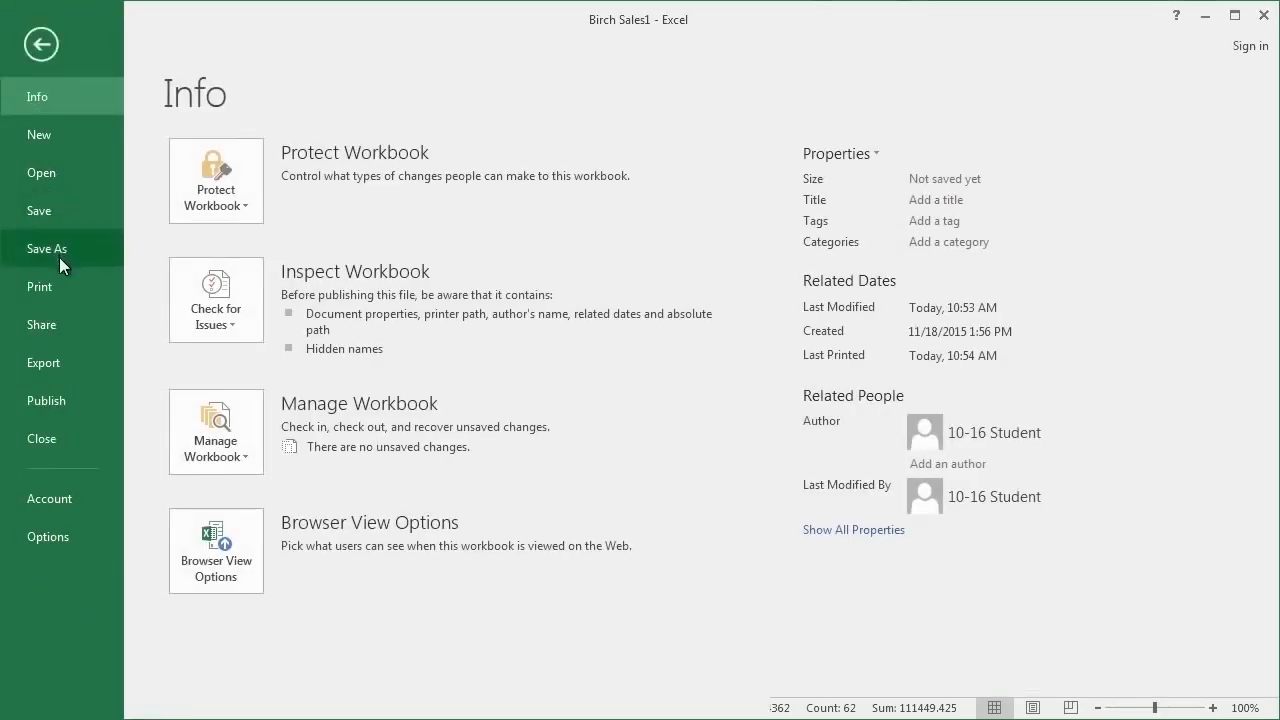
left_click(61, 284)
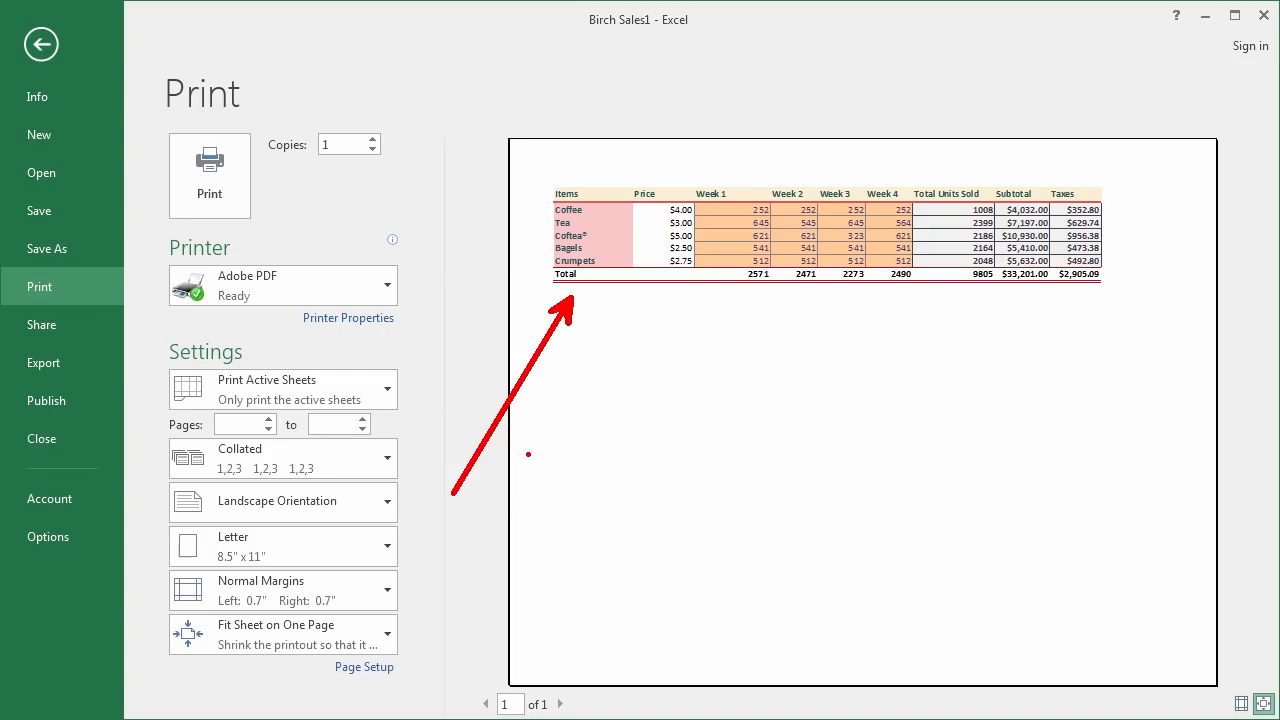
left_click(41, 44)
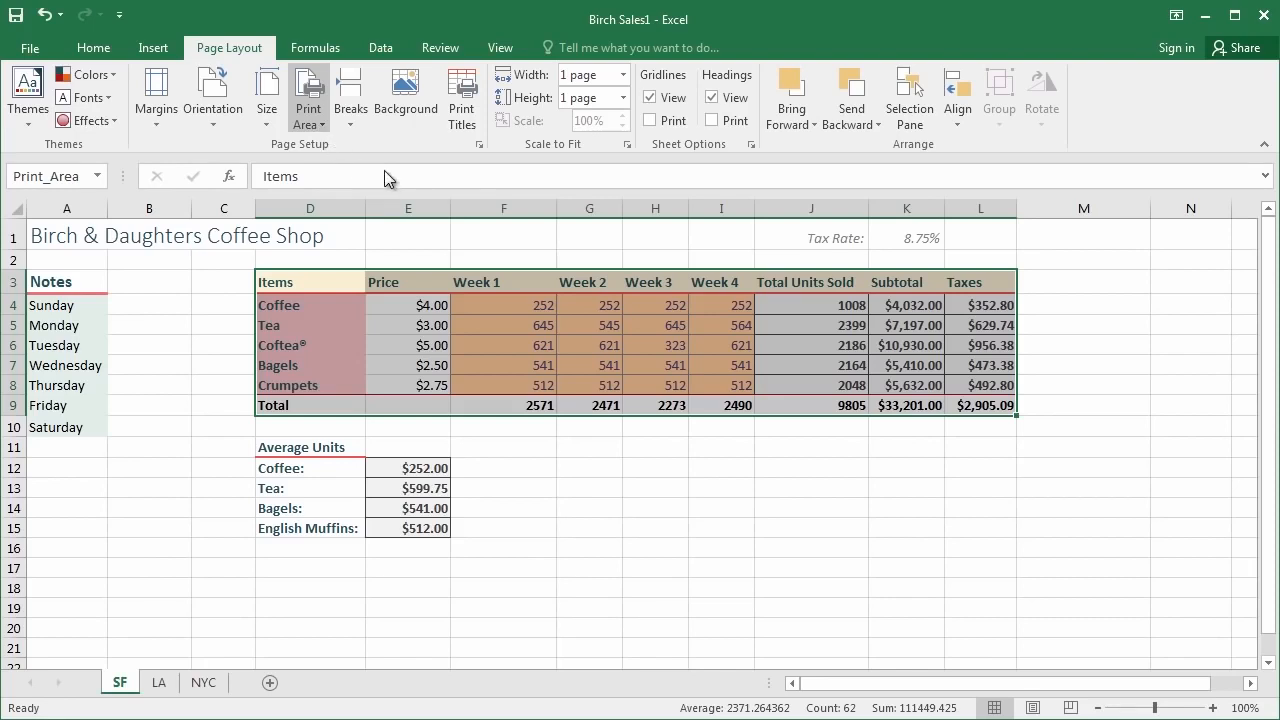
left_click(236, 311)
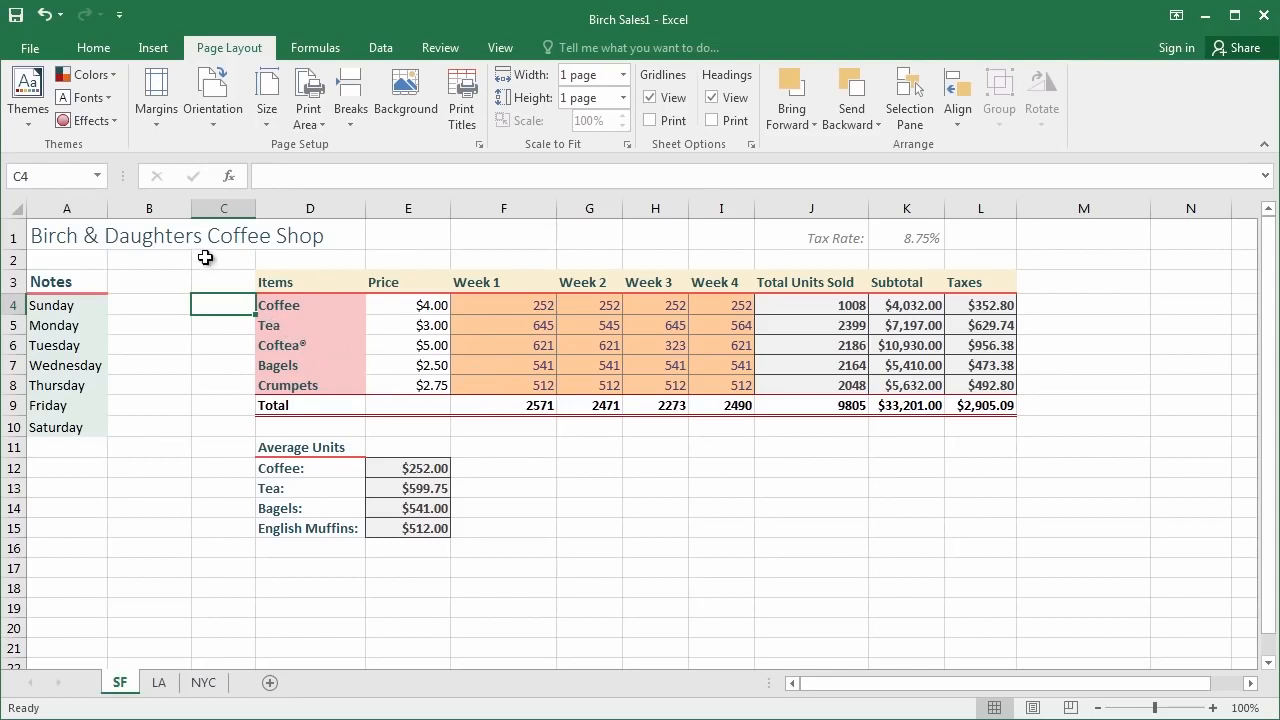
Step: Check the SF sheet in Page Break Preview and switch it to Page Layout view, looking over the printed page
left_click(496, 50)
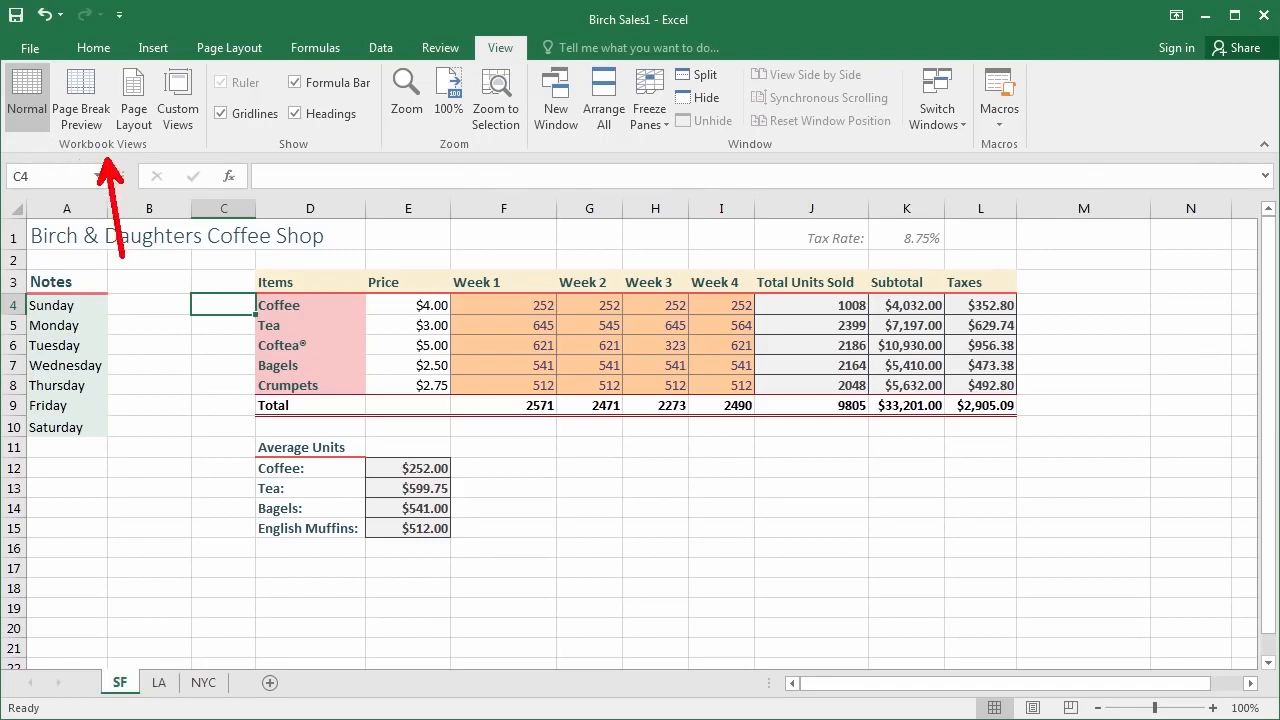
left_click(88, 104)
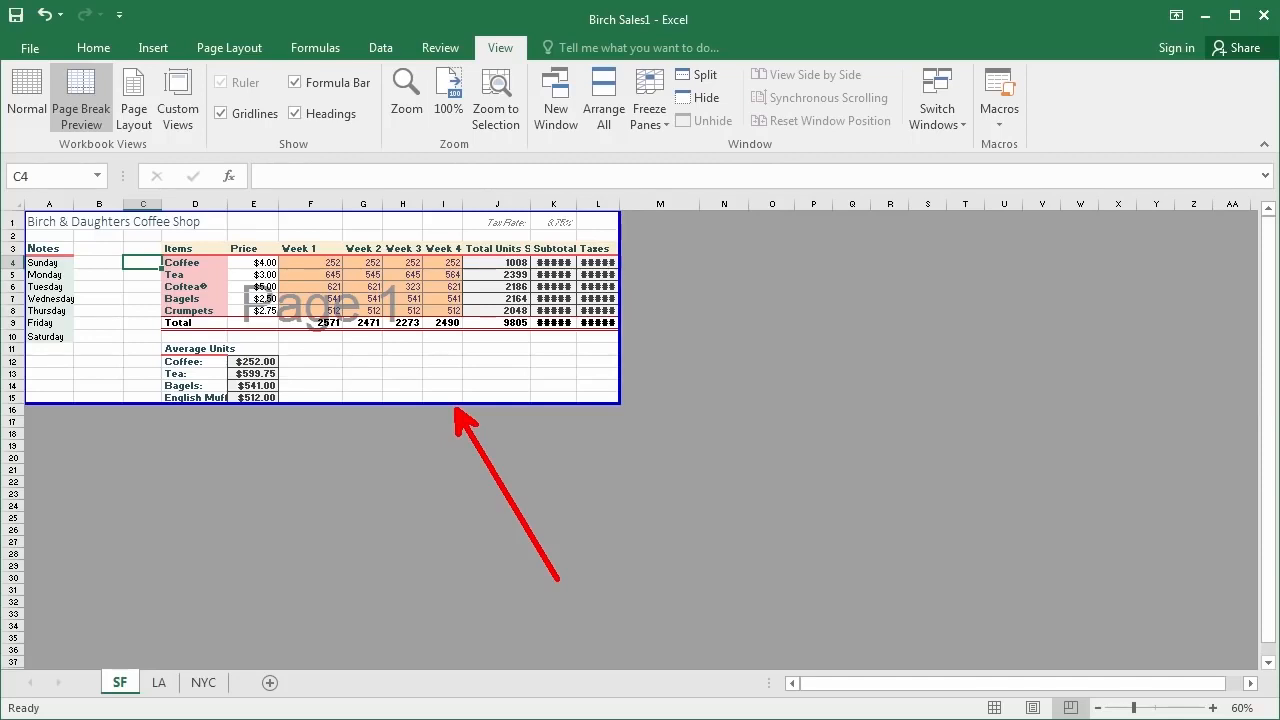
left_click(134, 117)
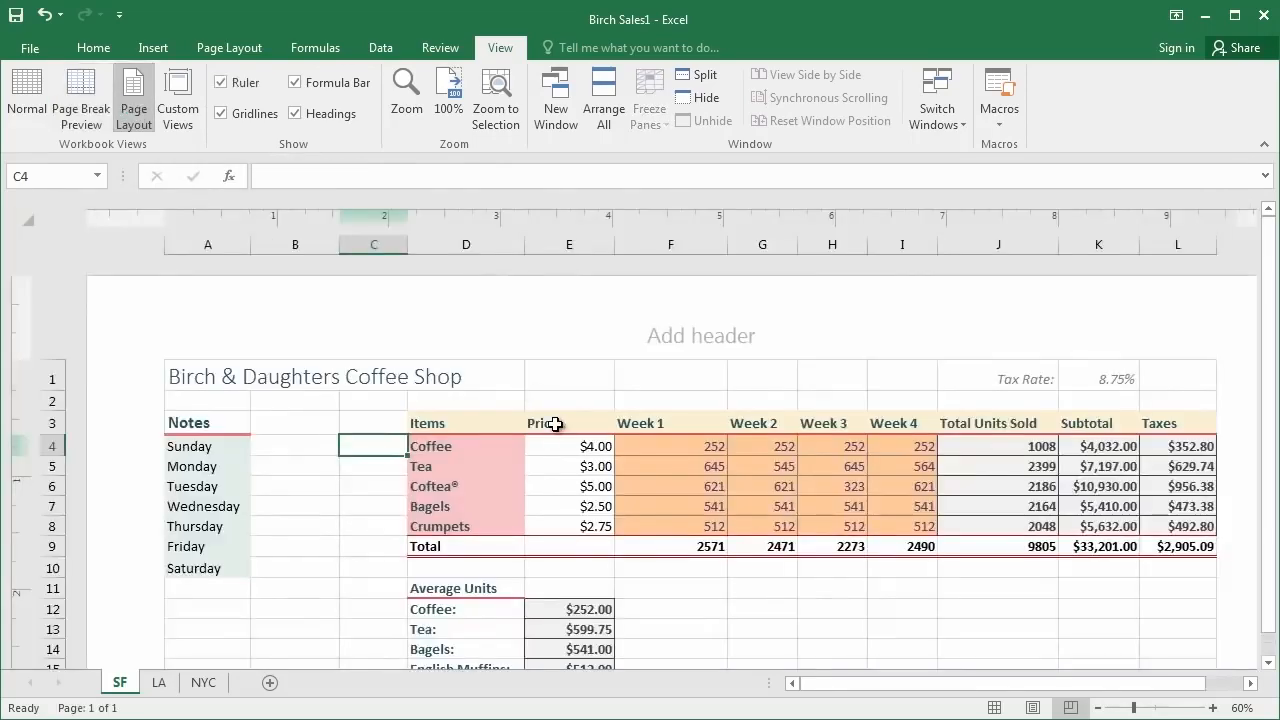
scroll(546, 411, "down", 3, "ctrl")
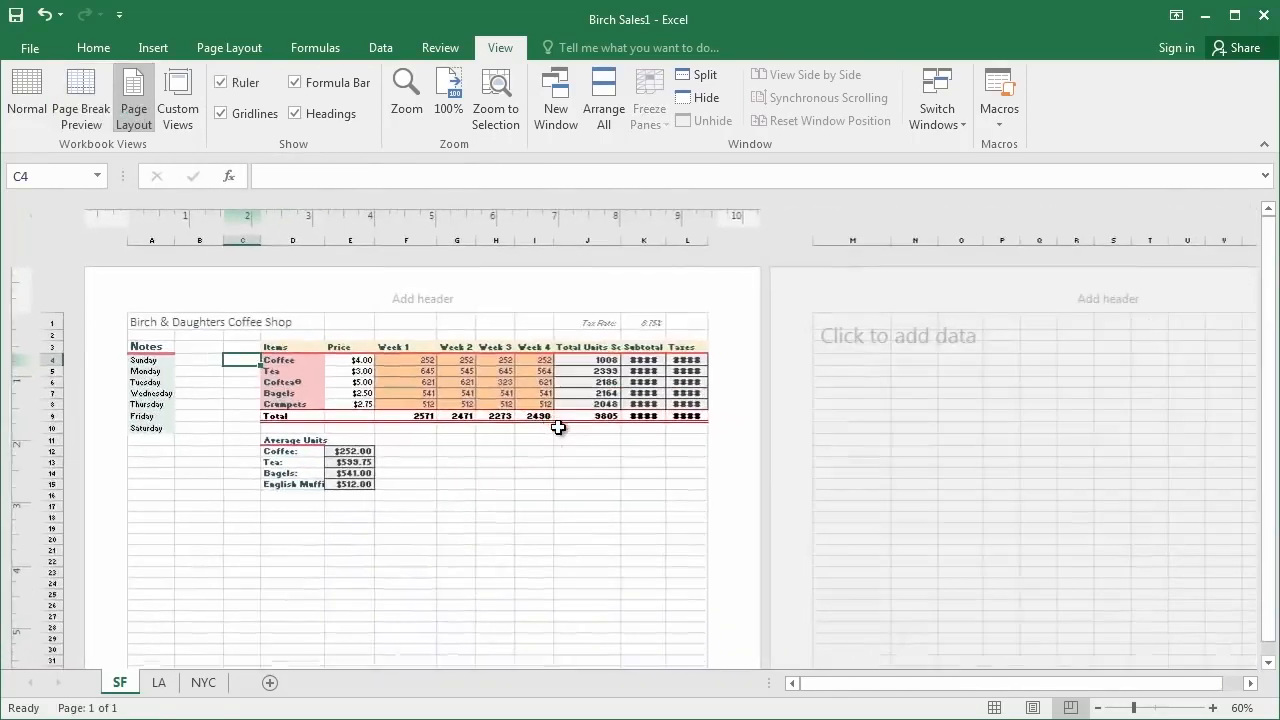
scroll(562, 443, "down", 4)
scroll(562, 445, "up", 3)
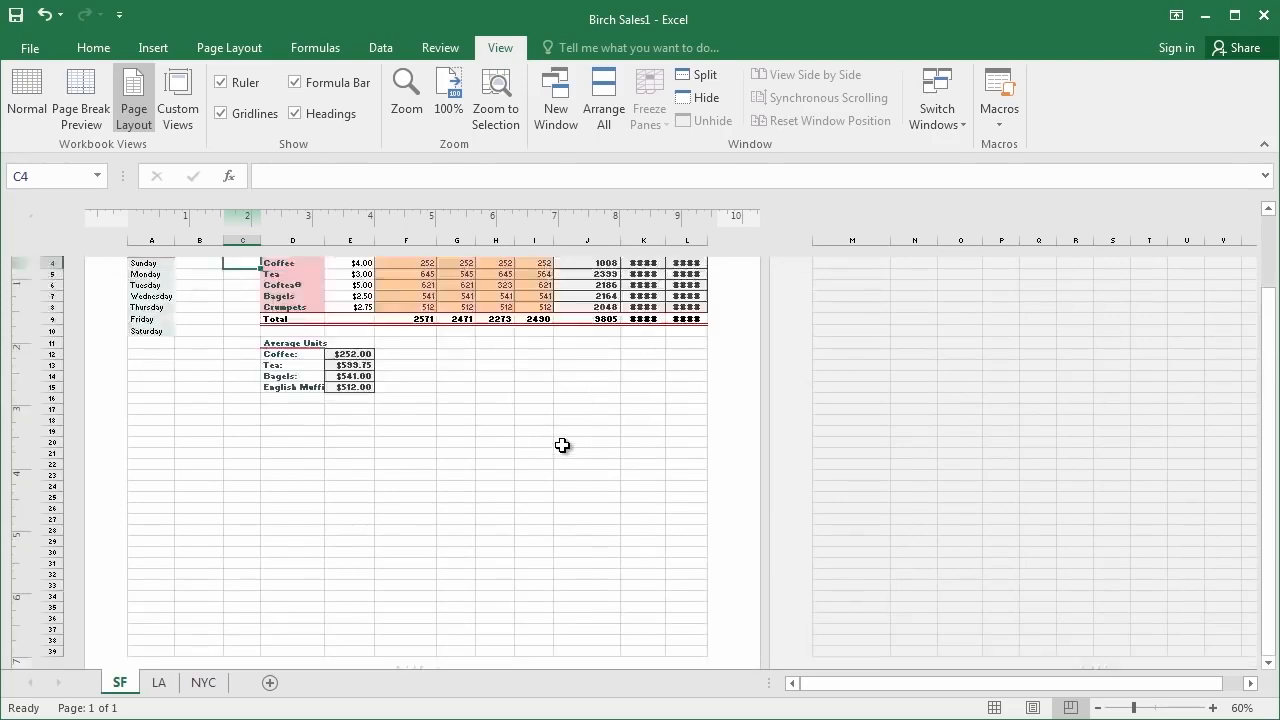
scroll(562, 445, "up", 2)
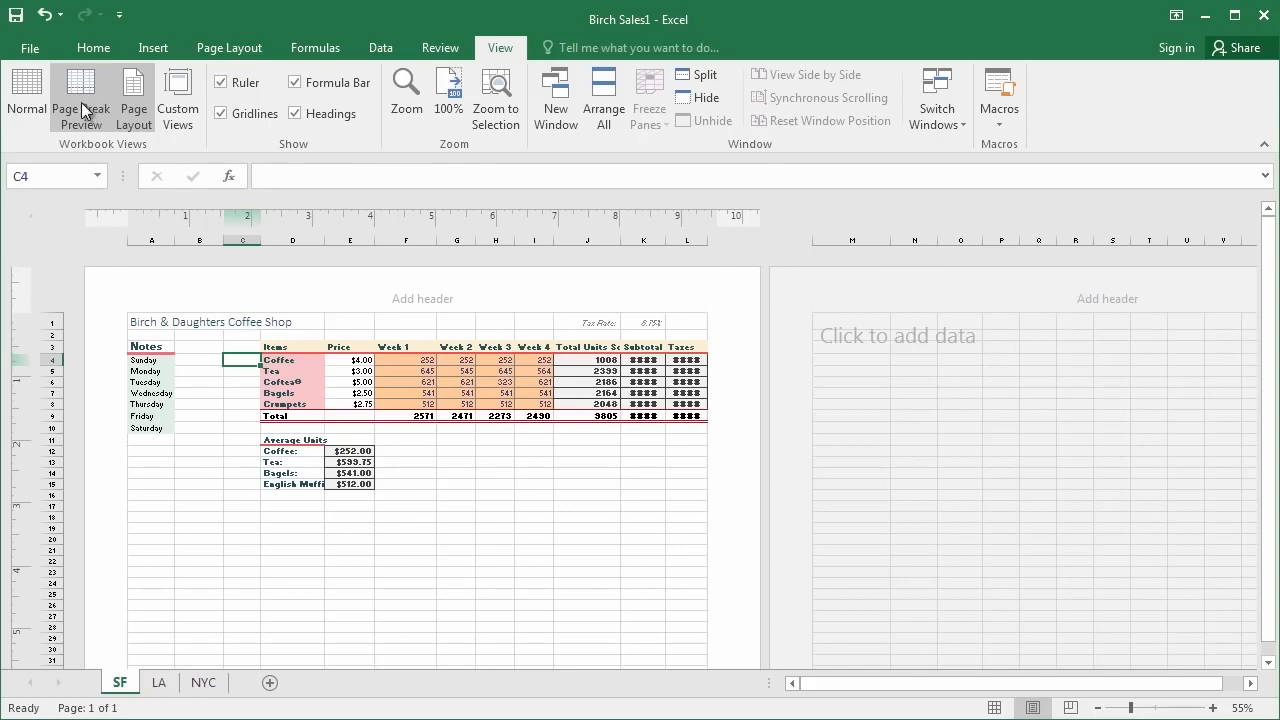
Step: Review the orientation and scaling settings in Page Setup and accept them without changes
left_click(228, 52)
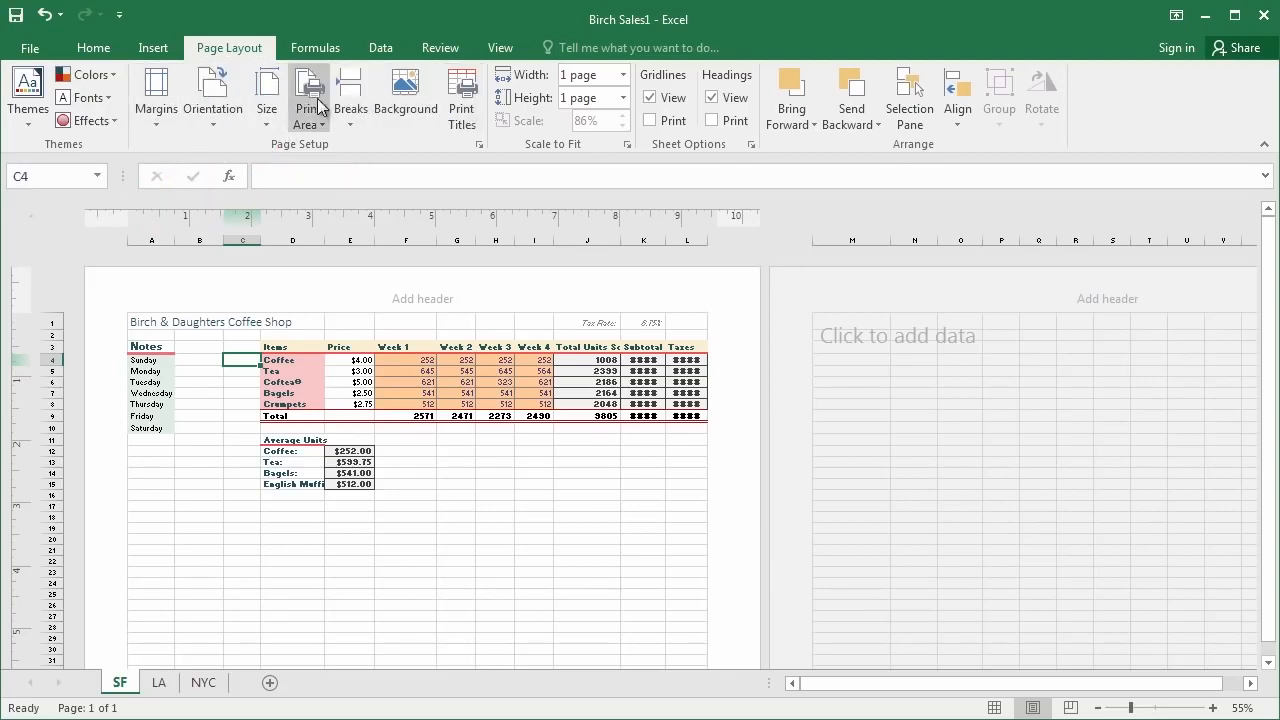
left_click(479, 148)
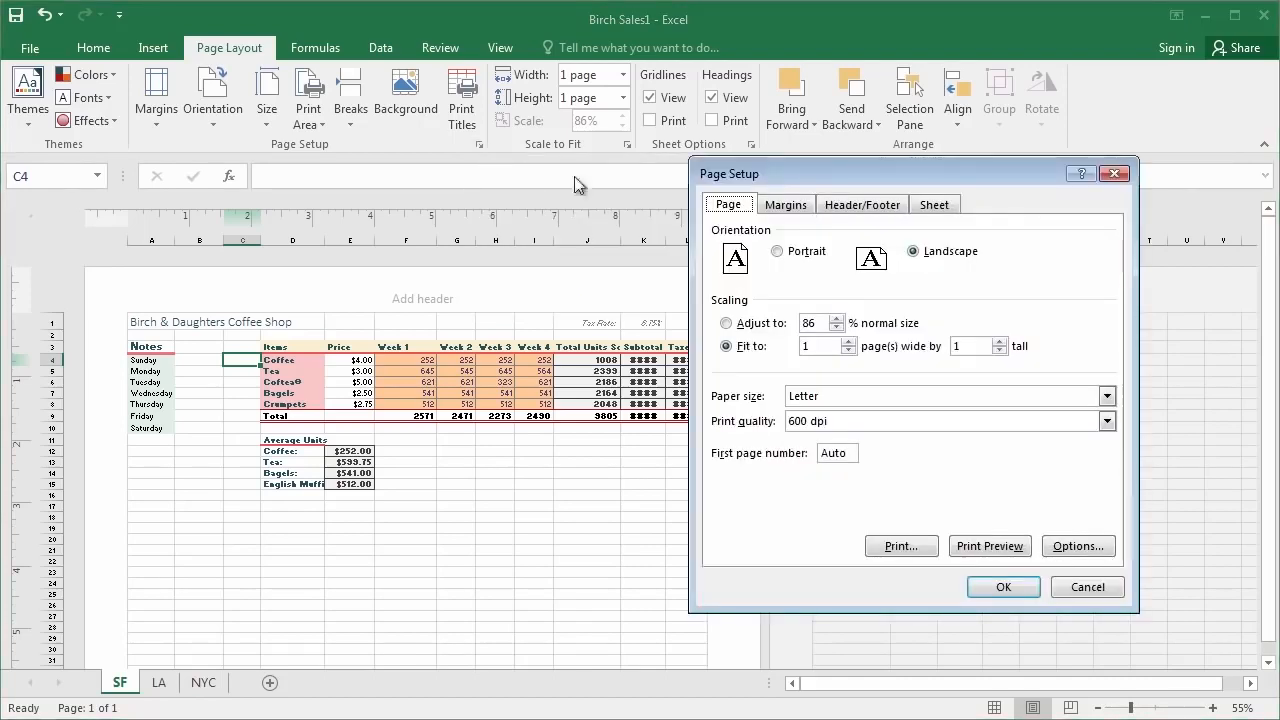
left_click_drag(797, 183, 627, 179)
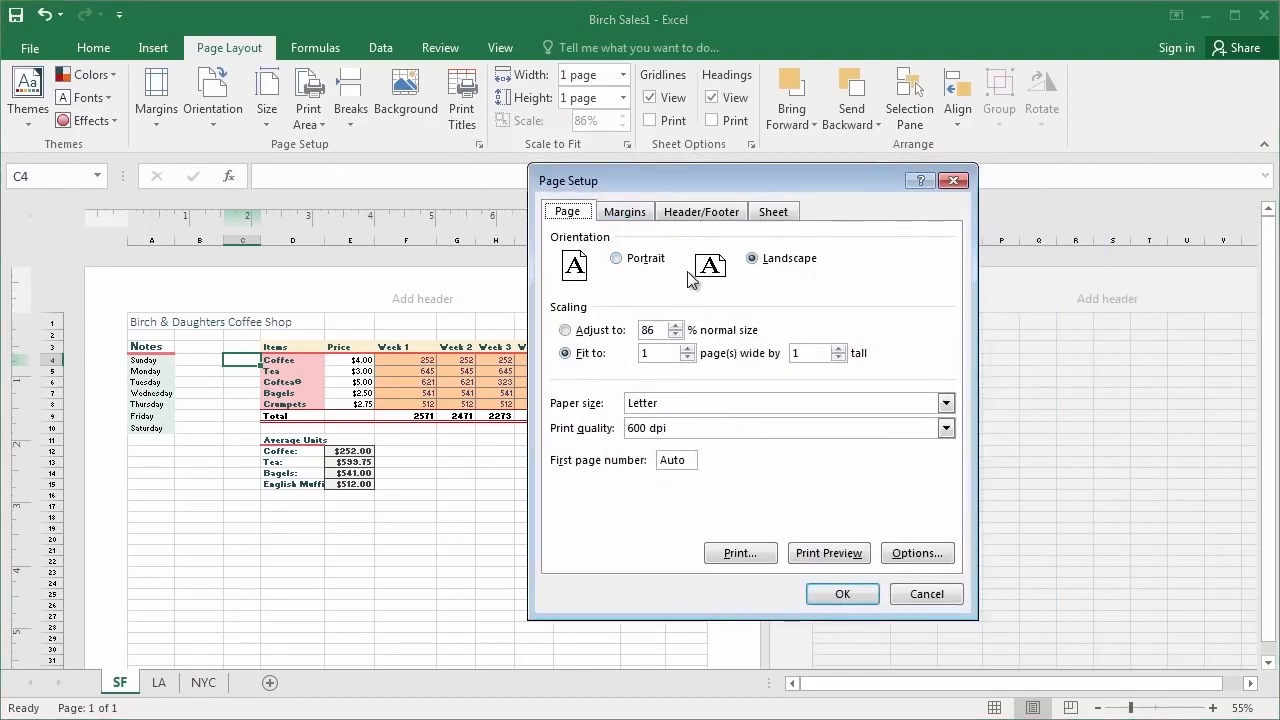
left_click(845, 598)
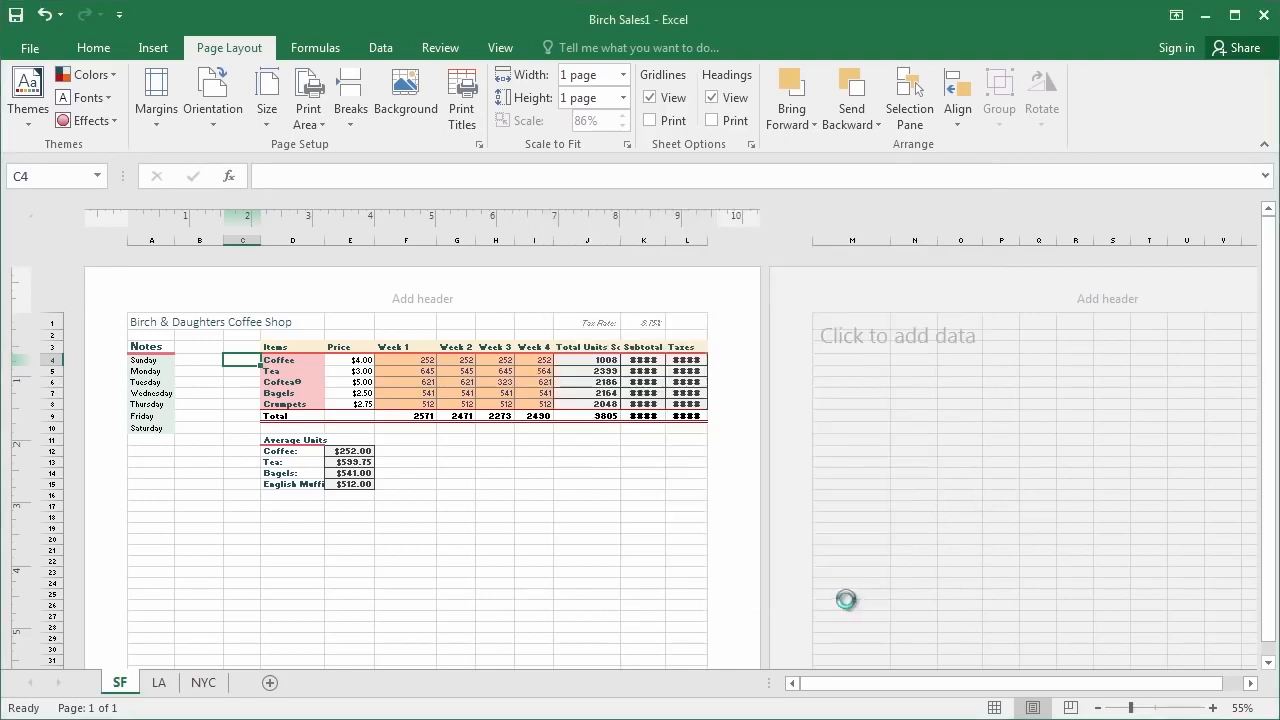